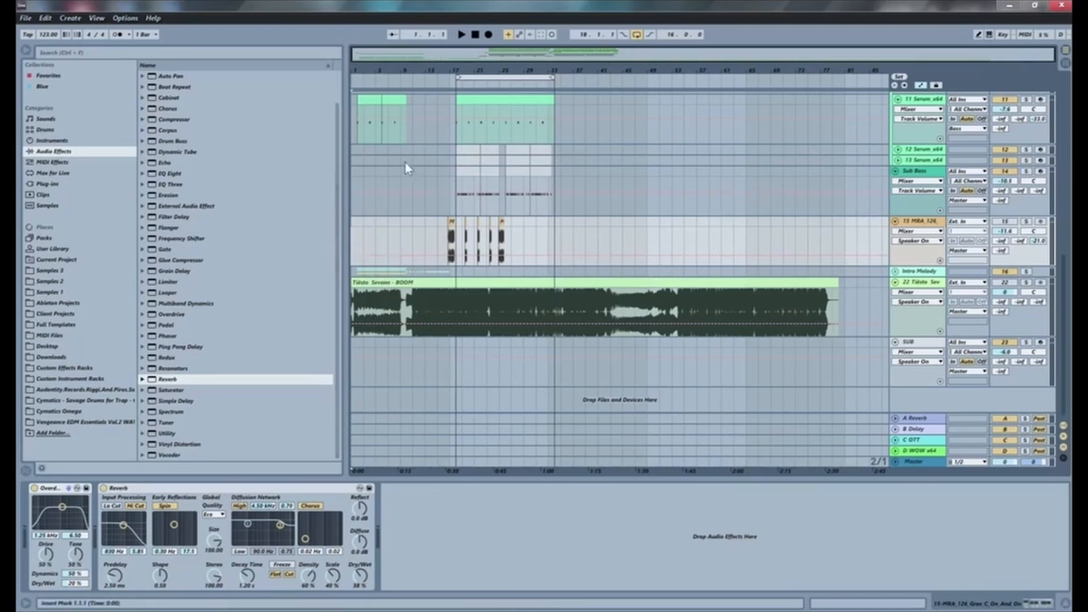
Solo the BOOM reference track, listen to it from bar 2, and take it out of solo.
key("plus")
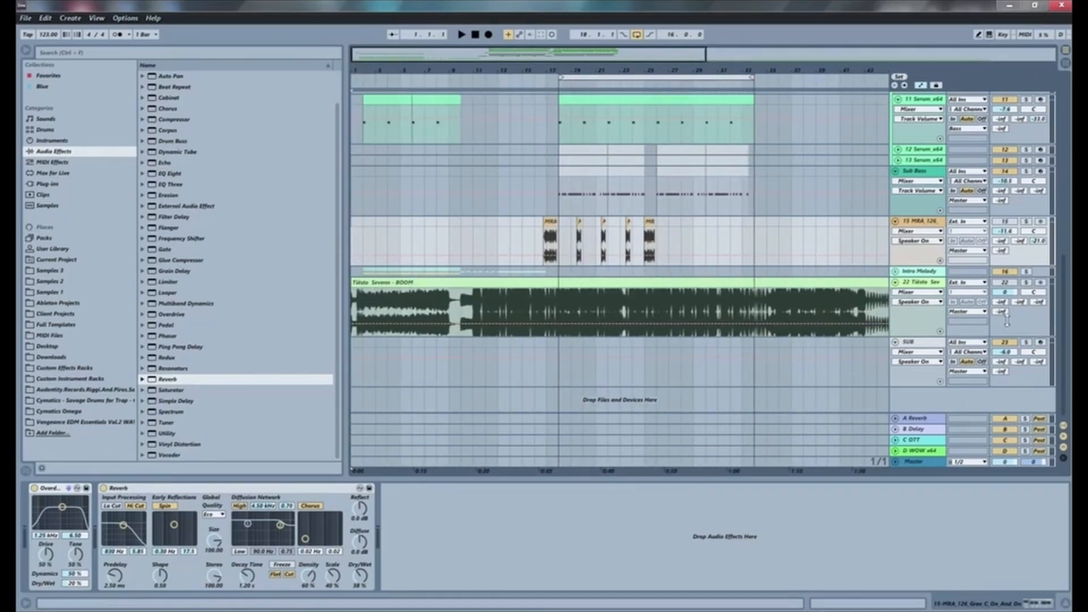
left_click(1027, 283)
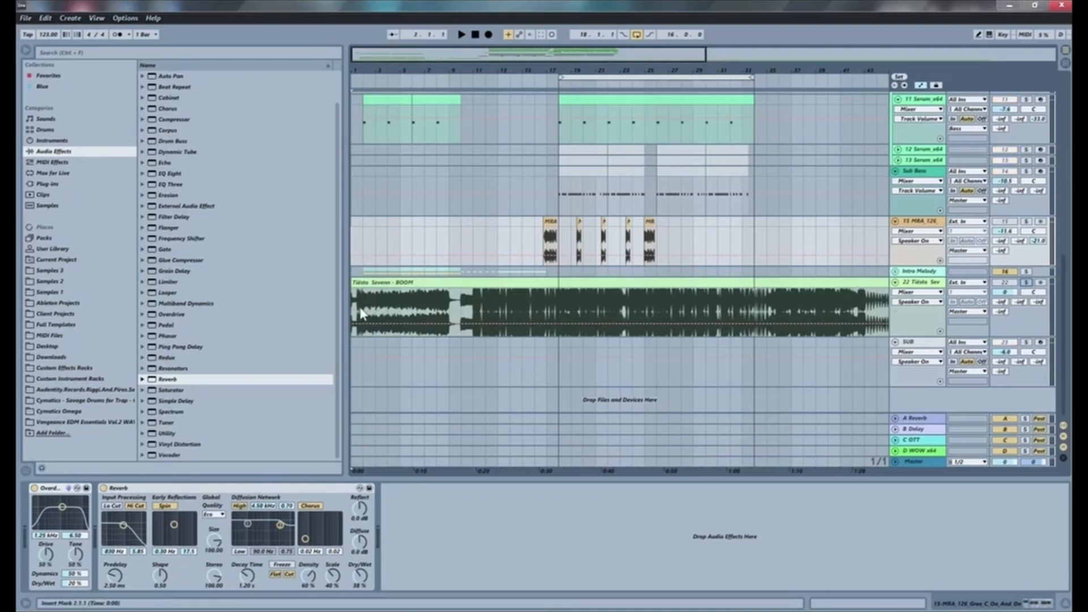
left_click(362, 314)
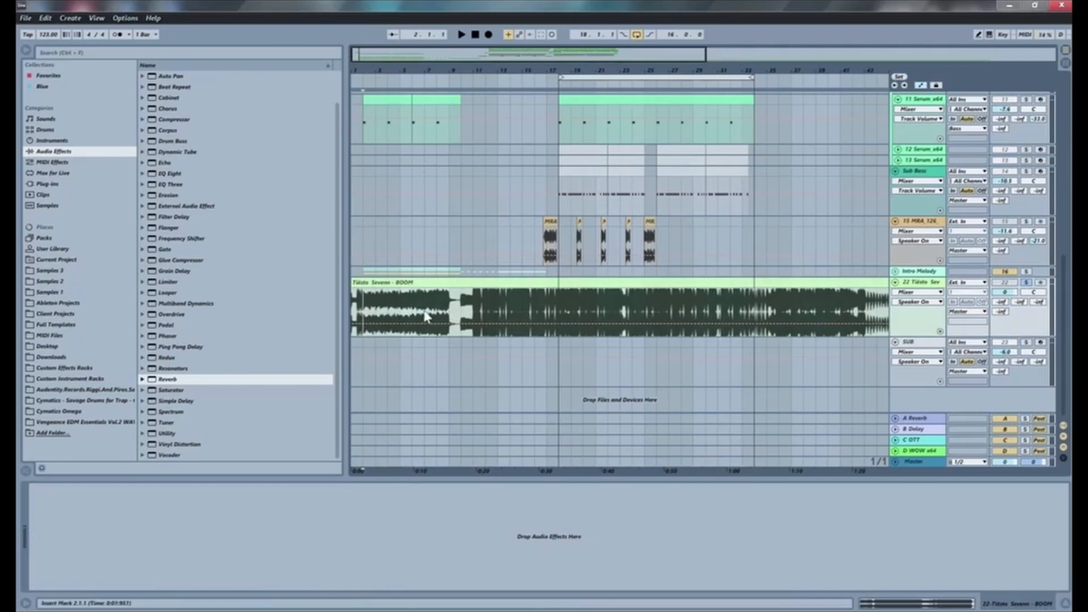
key("space")
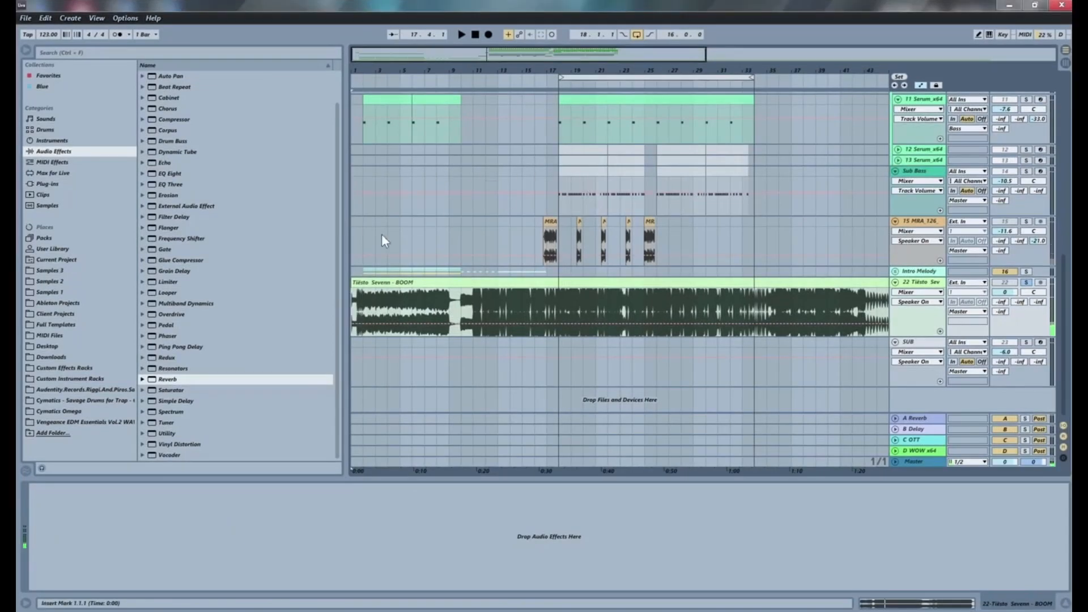
left_click(1026, 283)
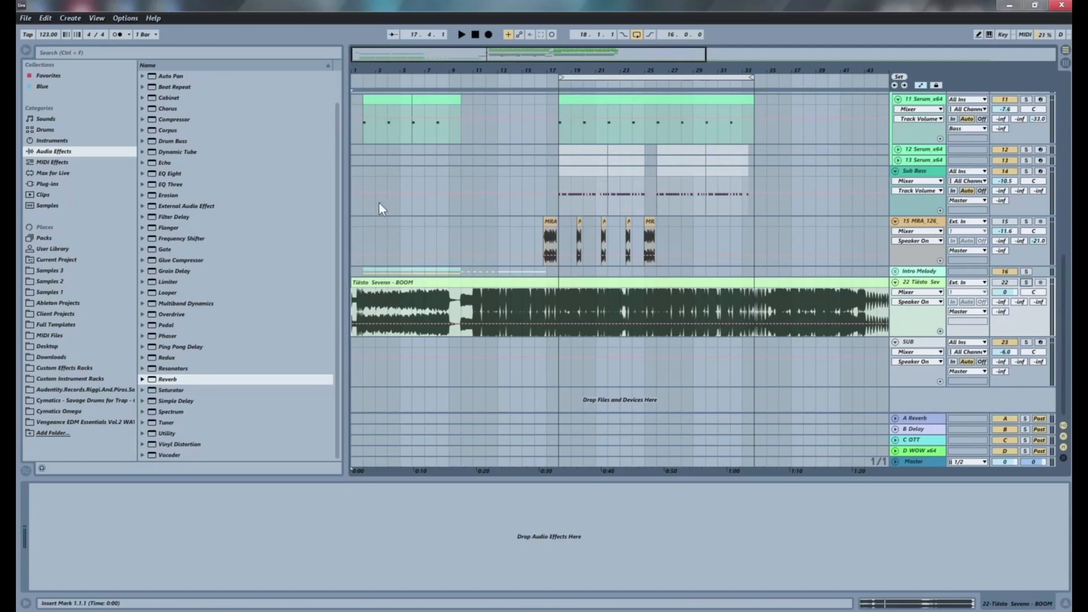
Play the arrangement from bar 1 to hear the full project.
scroll(377, 217, "up", 3)
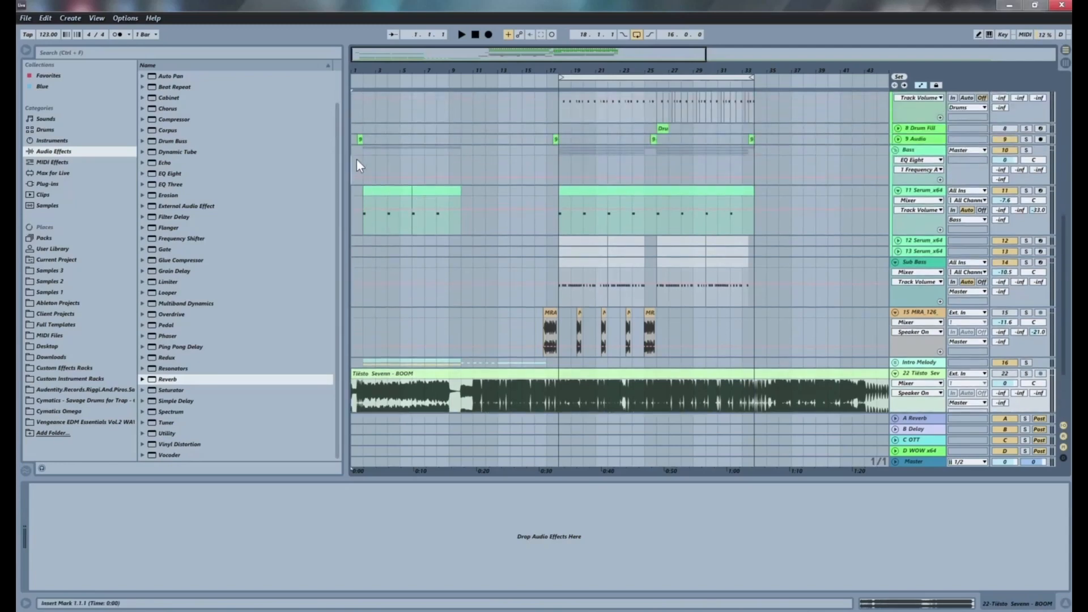
left_click(356, 159)
key("space")
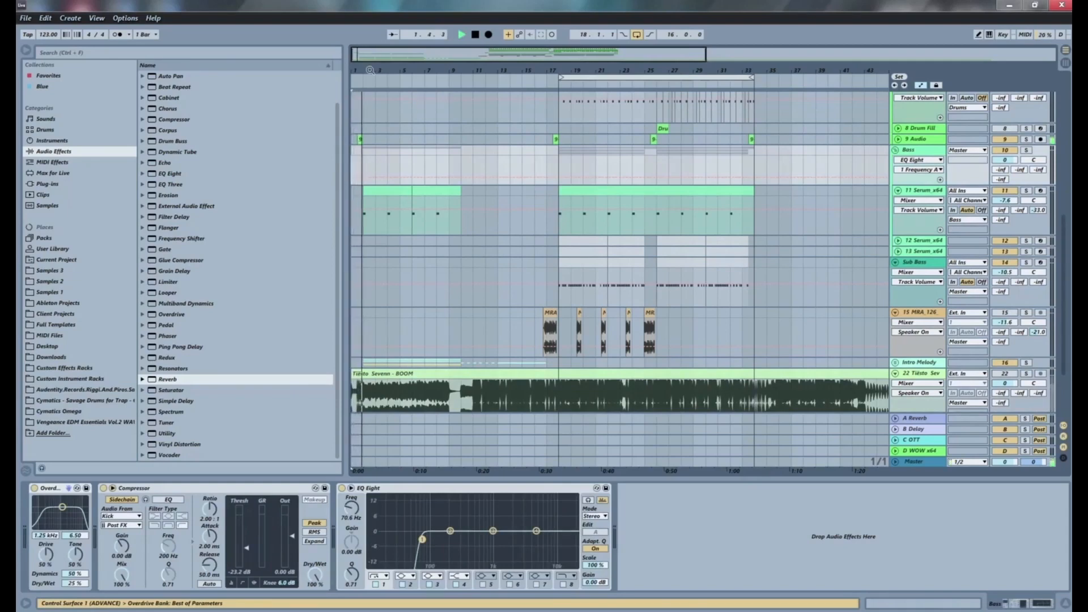
mouse_move(360, 70)
left_mouse_down()
mouse_move(361, 115)
mouse_move(360, 76)
left_mouse_up()
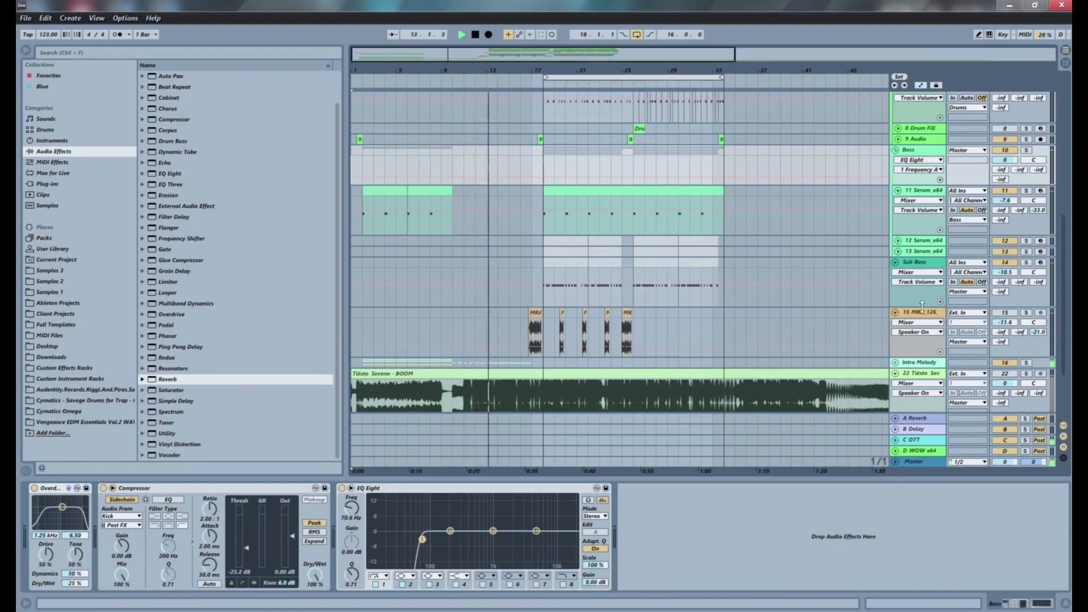
Delete the 15 MRA_126 audio track and stop playback.
left_click(910, 319)
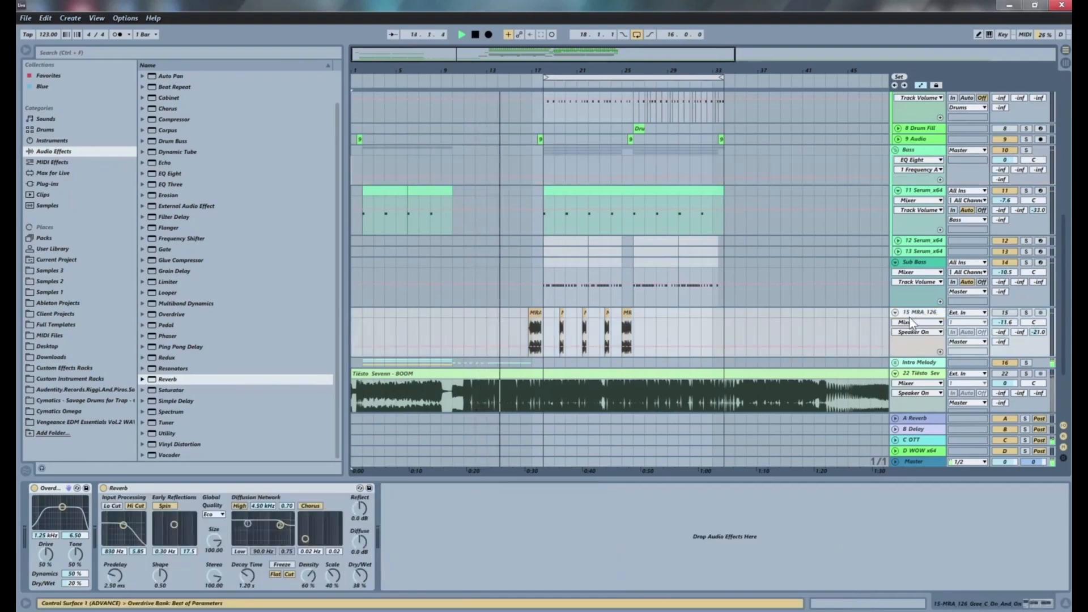
key("Delete")
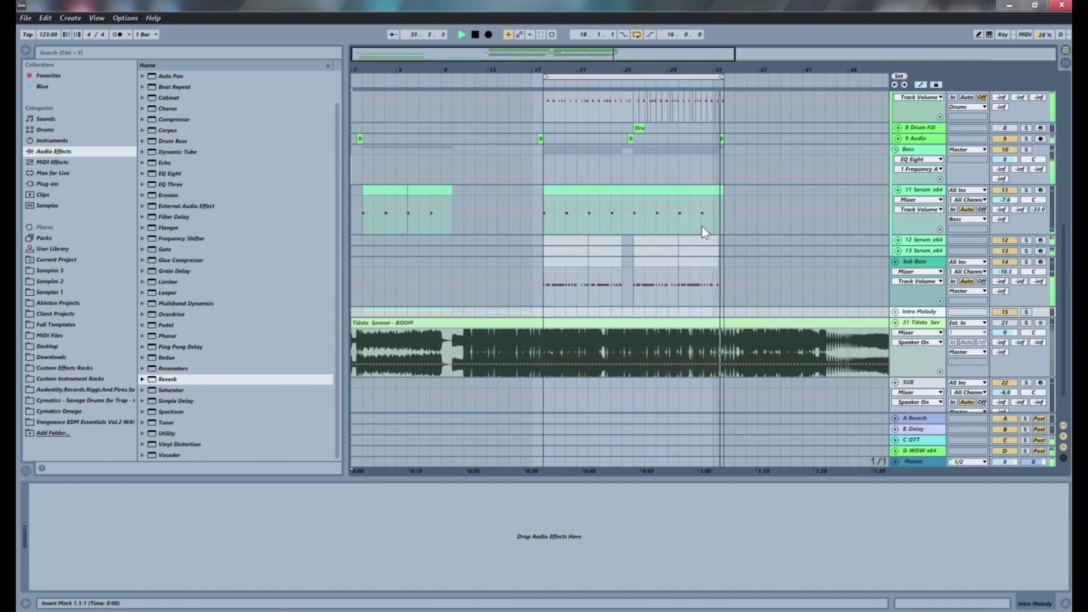
key("space")
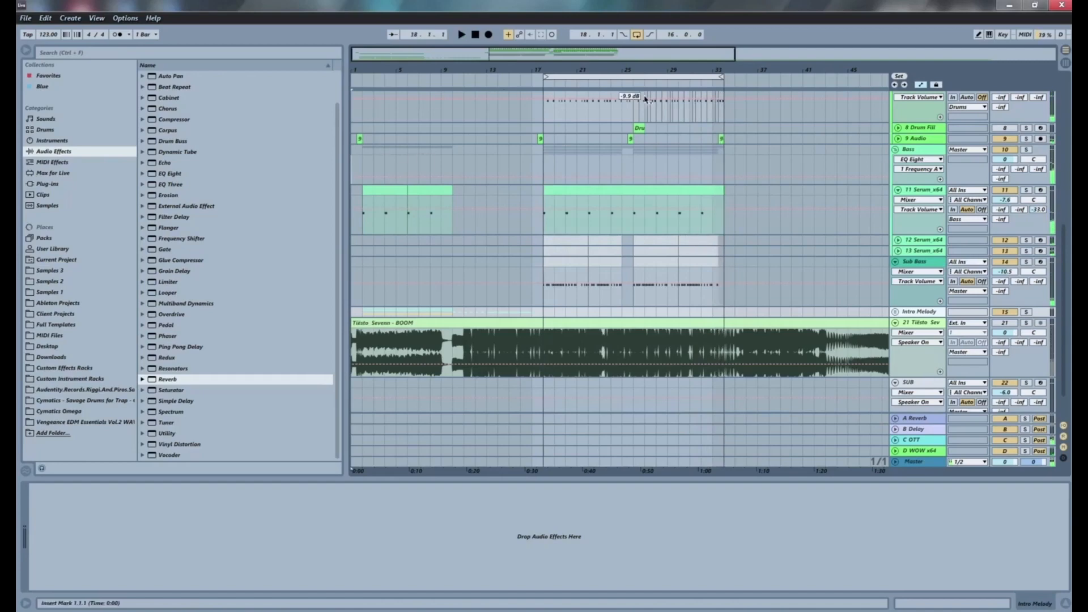
Listen to the soloed BOOM reference track through its drop, up to around bar 27, and release the solo.
left_click_drag(503, 71, 504, 34)
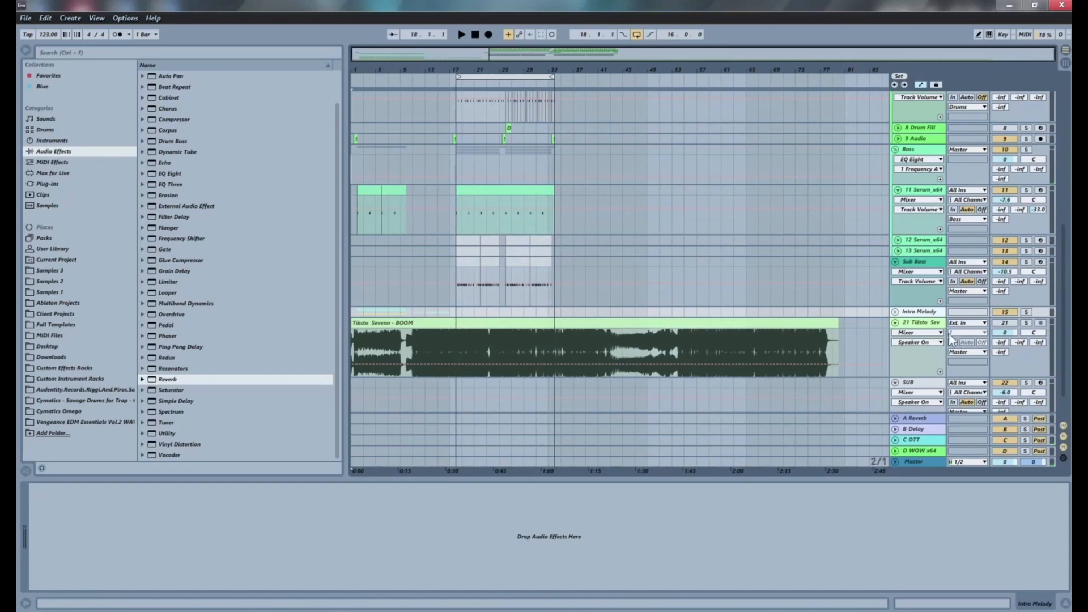
left_click(457, 339)
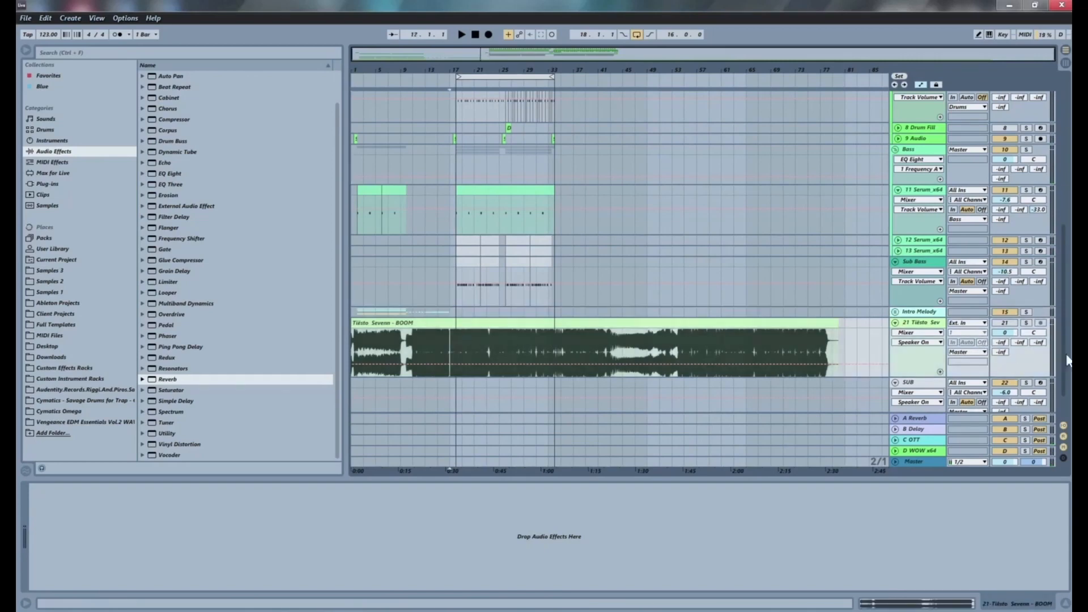
left_click(1026, 323)
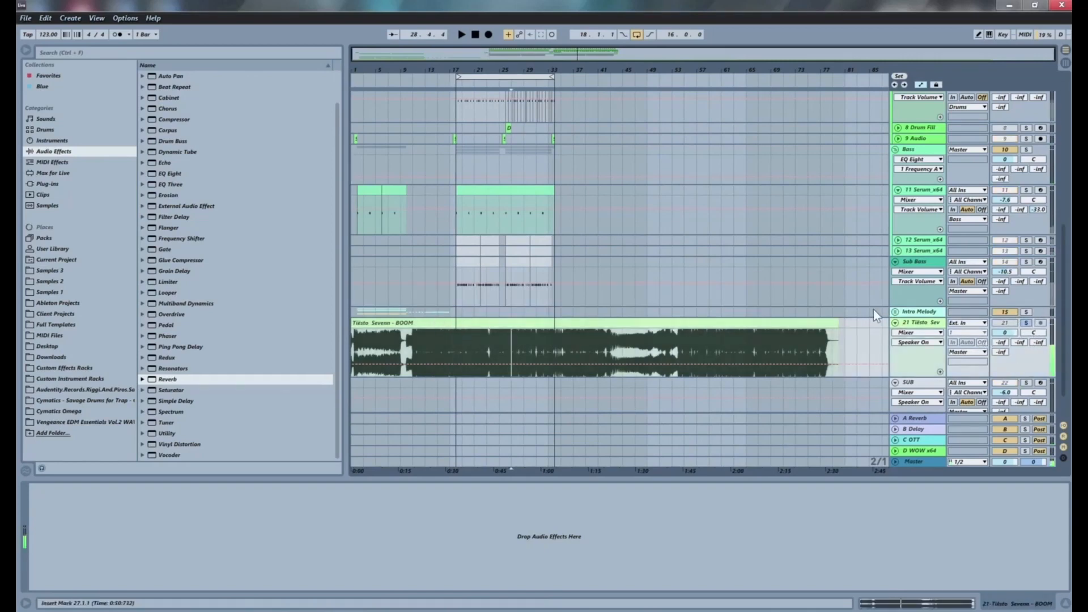
left_click(1029, 324)
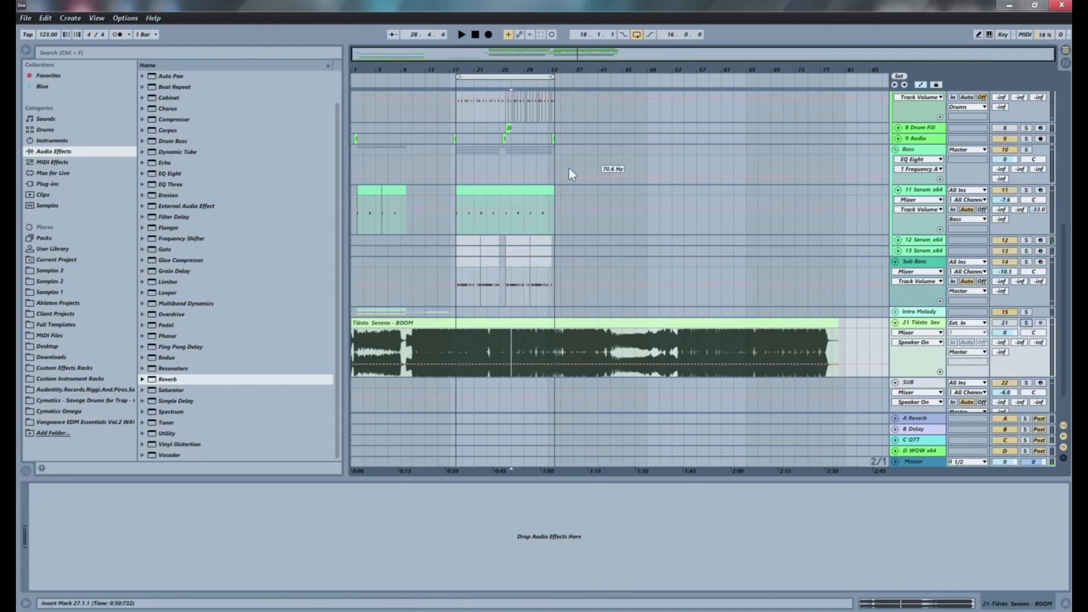
Duplicate the time of the looped 16-bar drop section starting at bar 18 across all tracks.
left_click(494, 74)
right_click(495, 74)
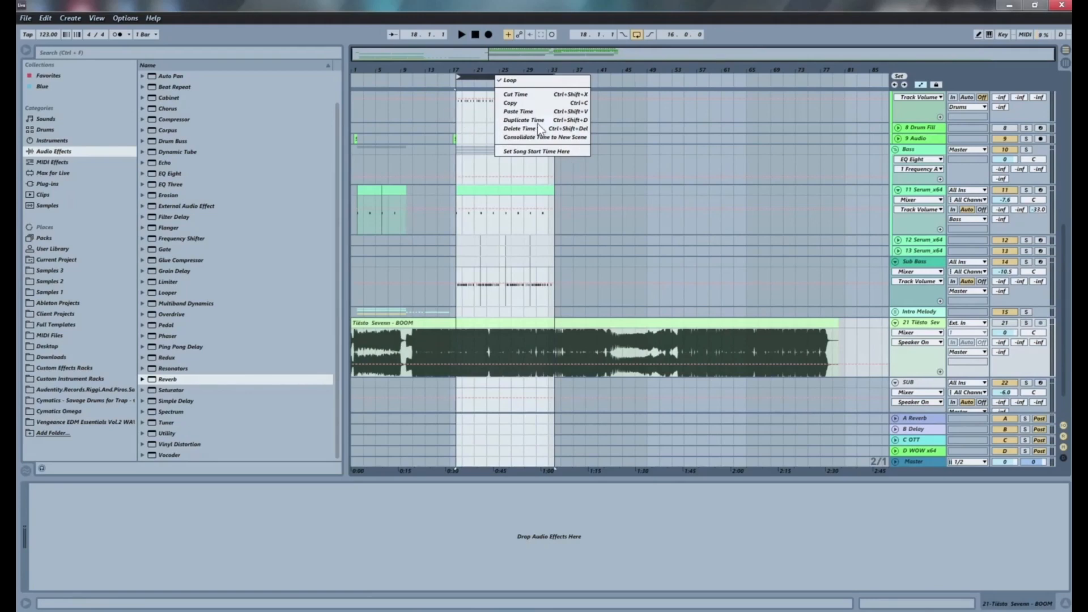
left_click(521, 120)
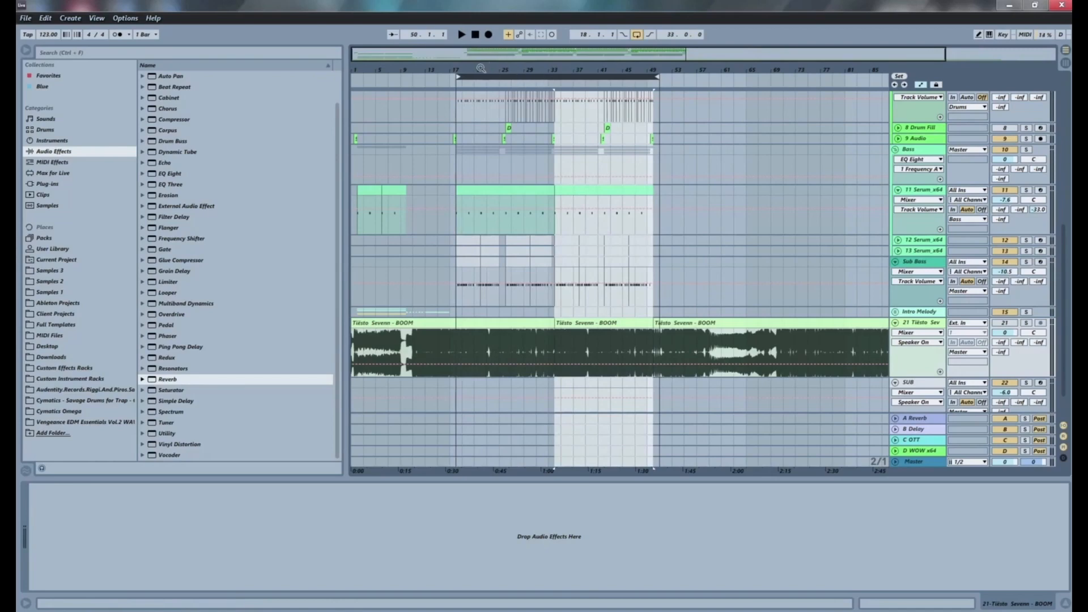
Extend the first BOOM reference clip over its split copies to bar 80 and delete the leftover clip from bar 80 to 96.
left_click_drag(481, 68, 481, 48)
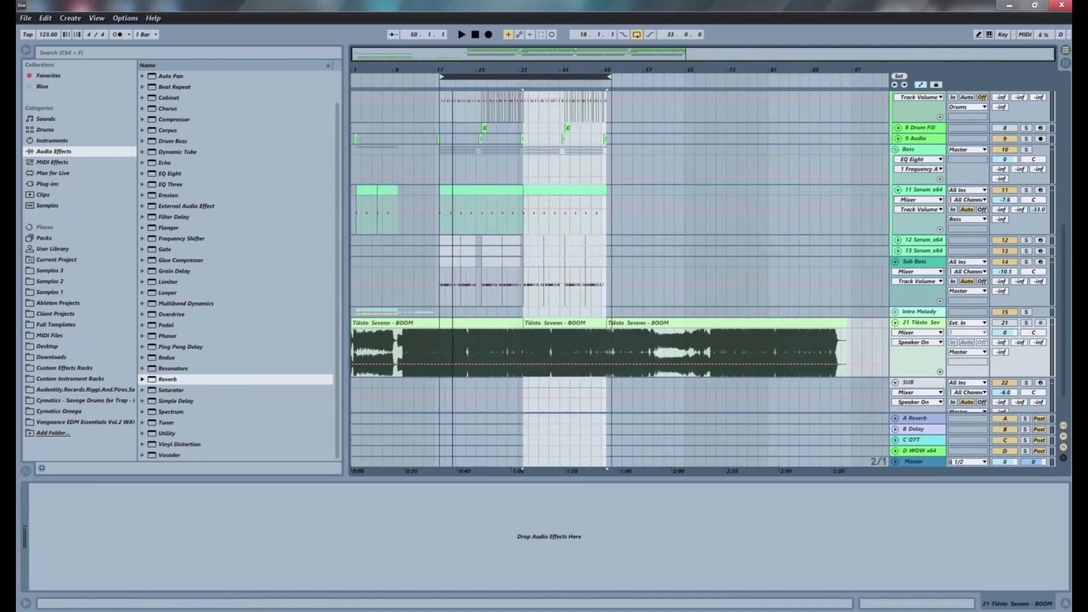
left_click(519, 324)
left_click_drag(519, 324, 785, 322)
left_click(785, 322)
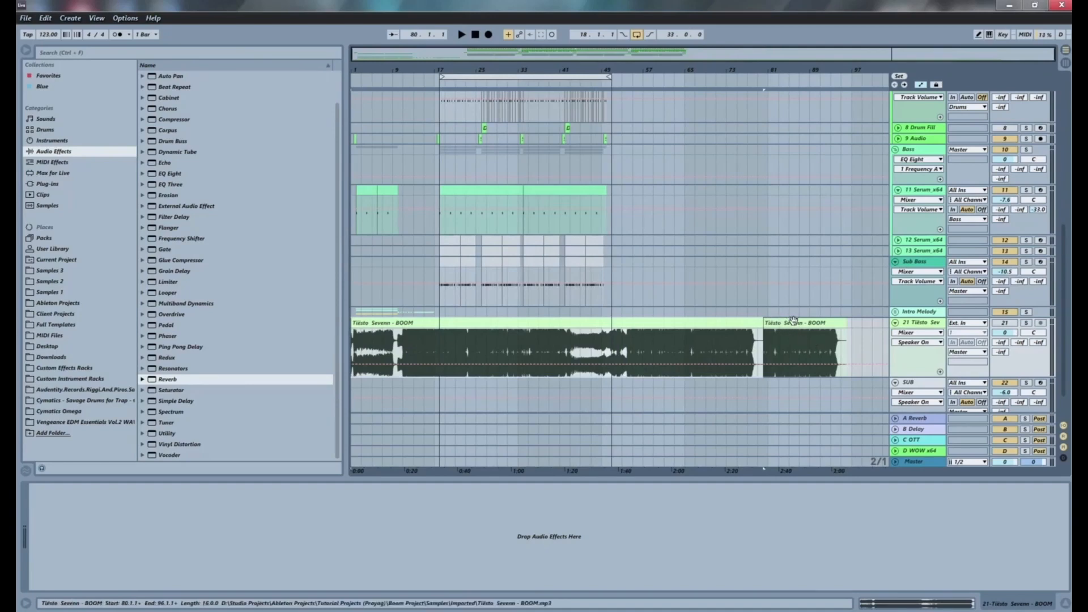
key("Delete")
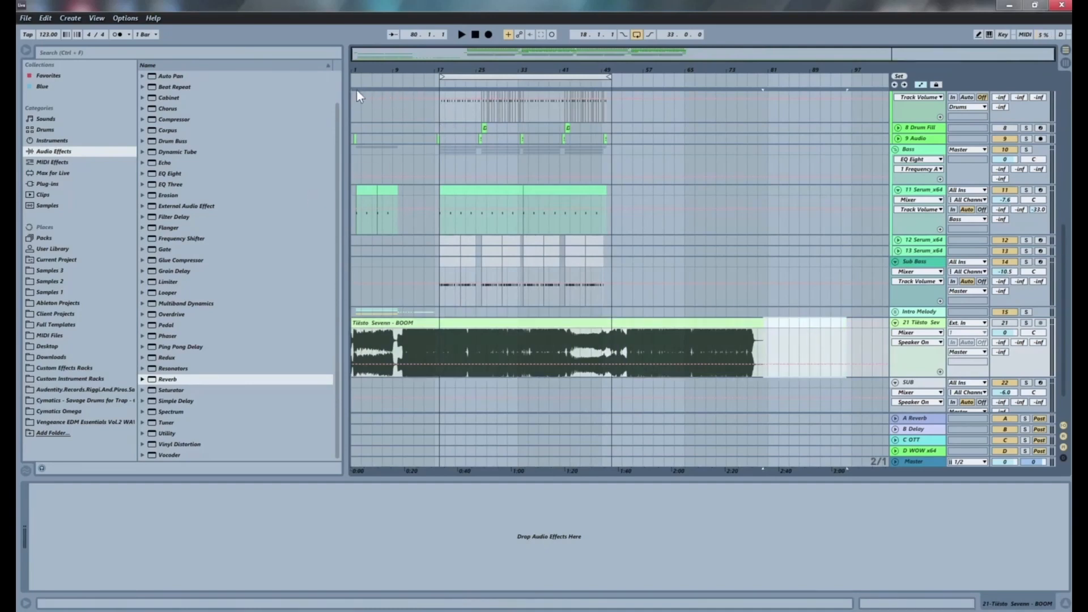
Unfold the Intro Melody group to show its Spire, Serum and audio tracks around the intro.
left_click_drag(357, 64, 364, 66)
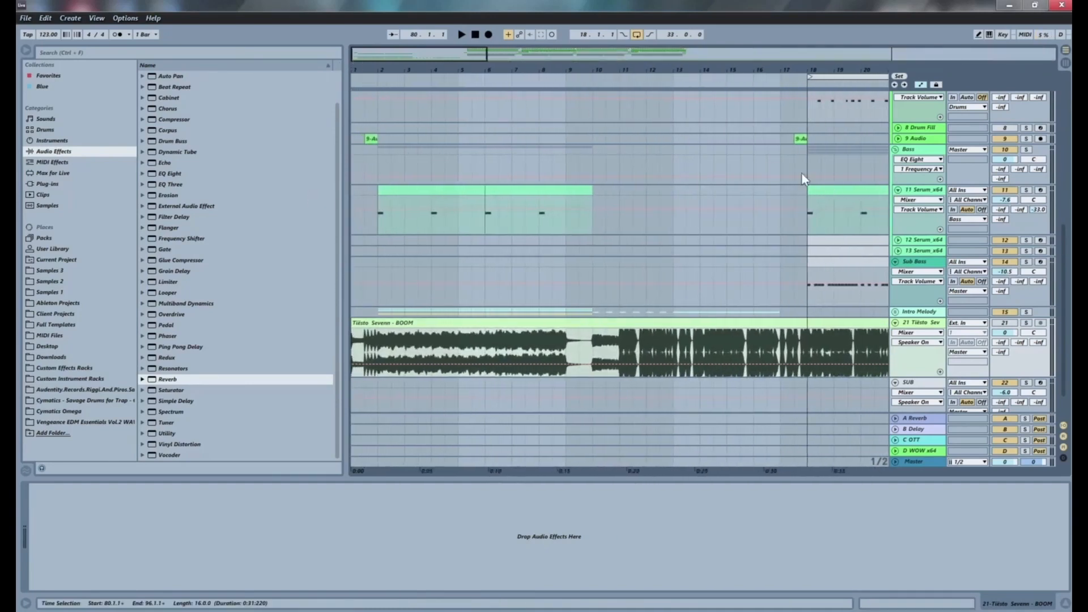
scroll(557, 215, "down", 2)
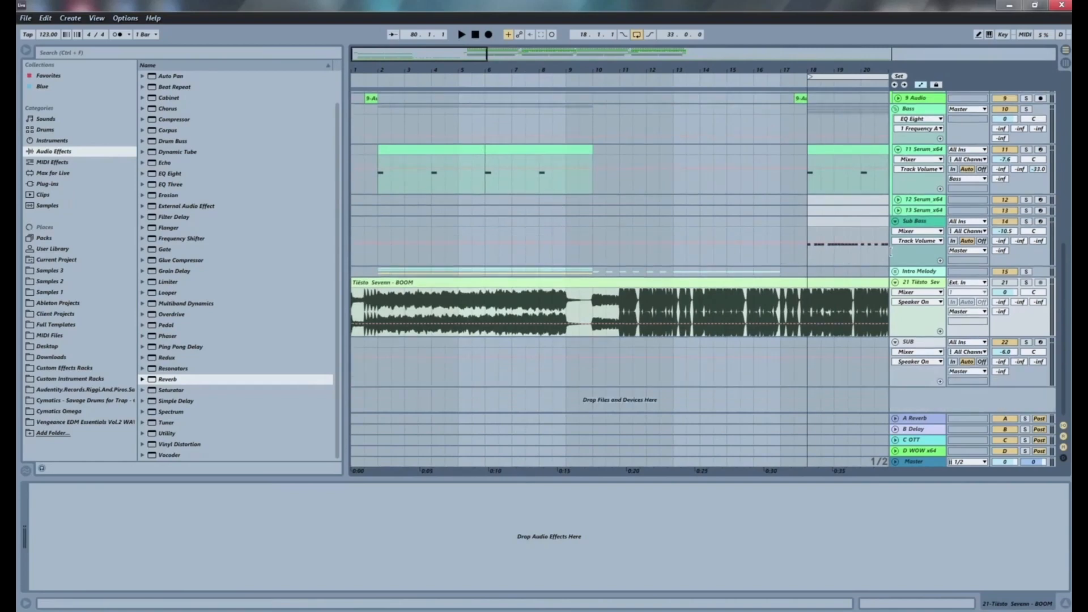
left_click(895, 273)
scroll(634, 258, "down", 4)
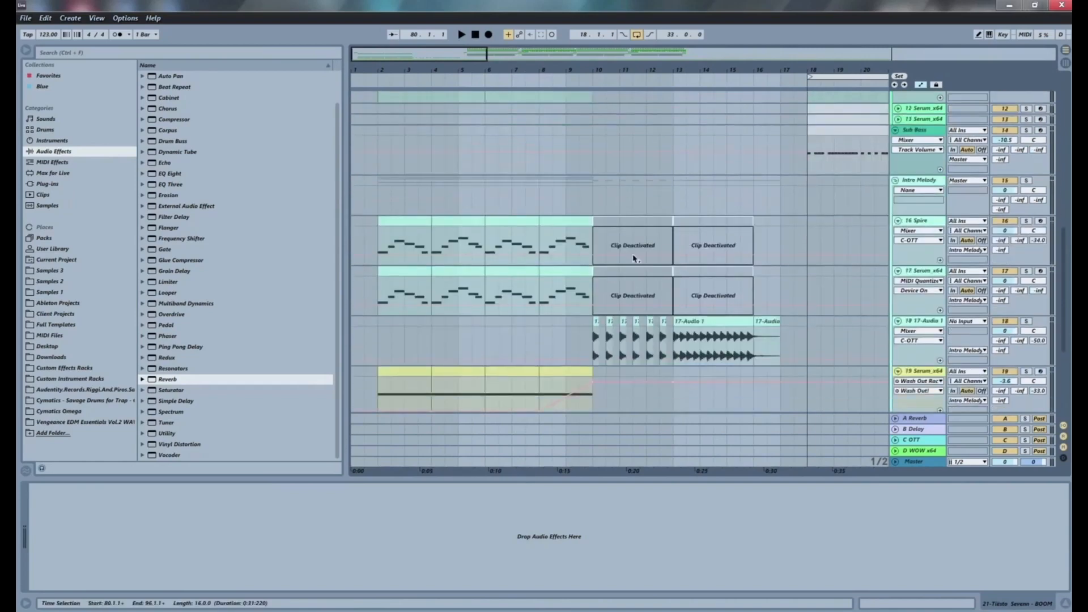
Solo the Intro Melody group and play the melody from bars 8, 6 and 7 to find the phrase to reuse.
left_click(556, 250)
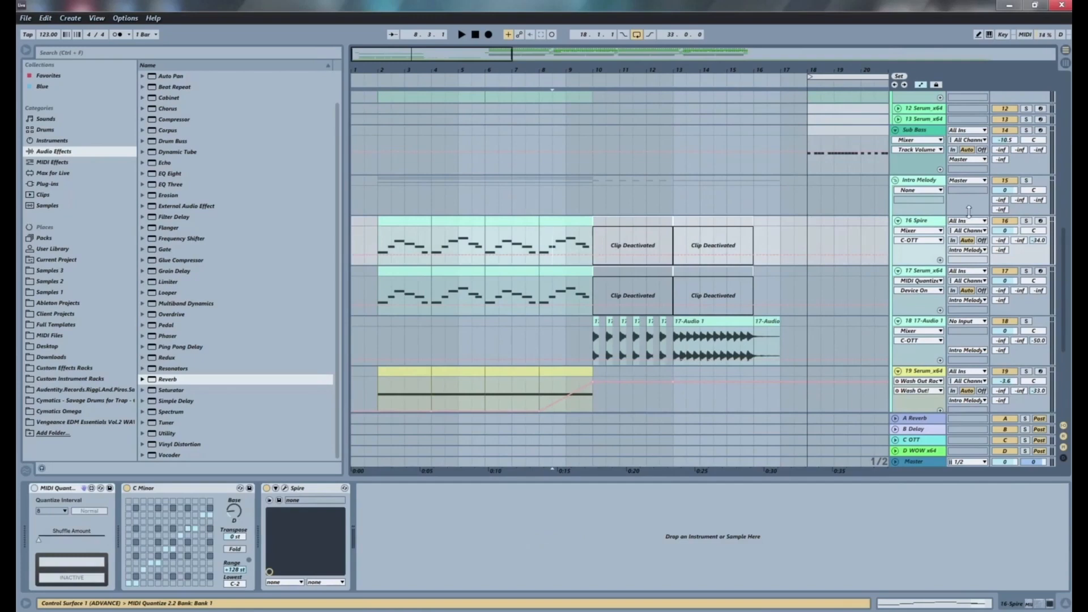
left_click(1027, 181)
key("space")
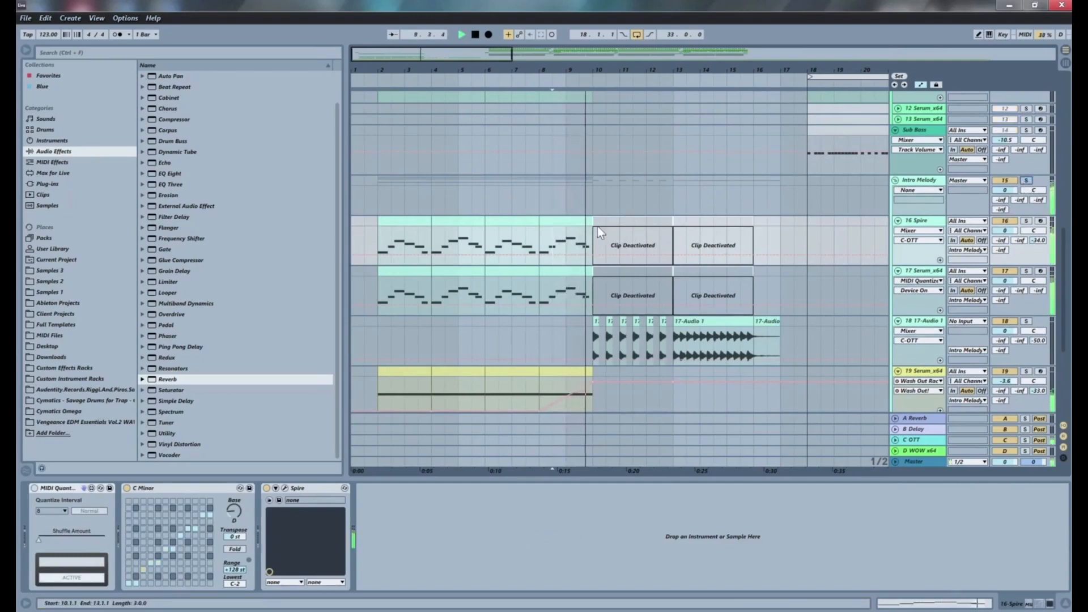
left_click(484, 241)
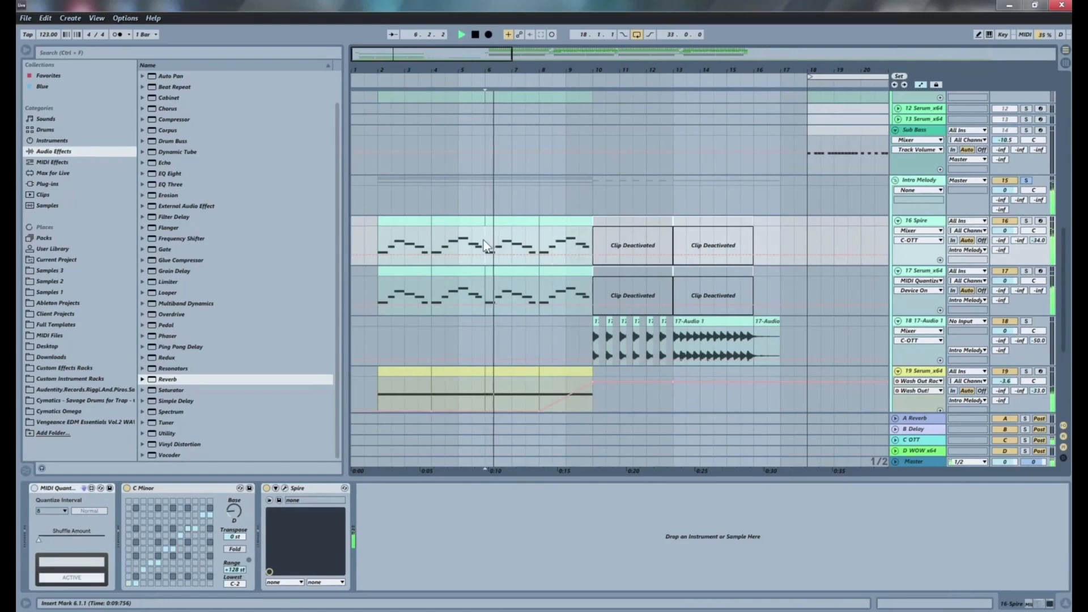
left_click(512, 247)
key("space")
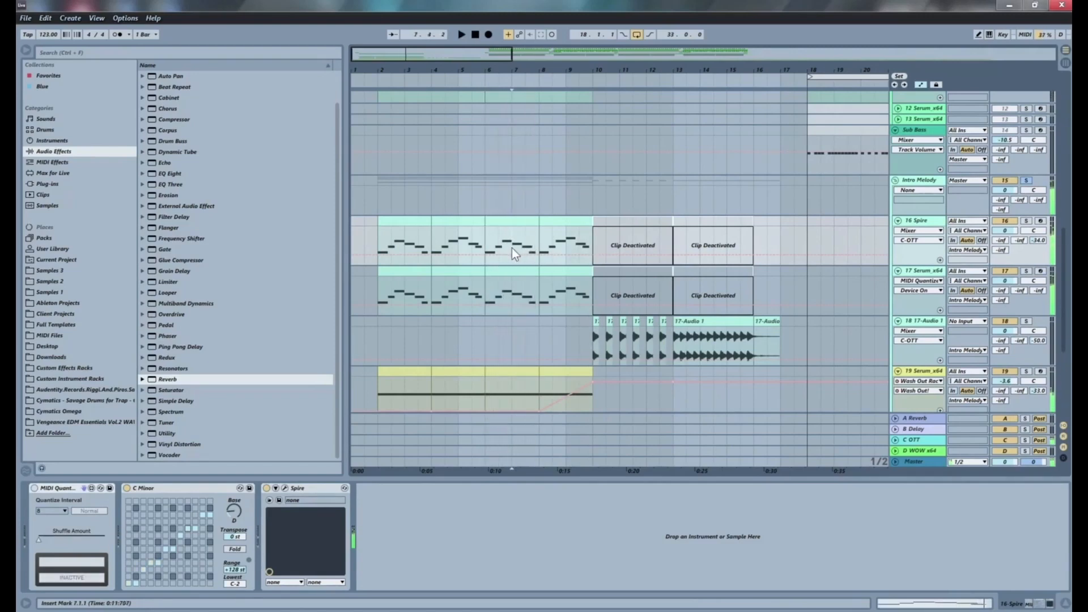
Copy the one-bar melody phrase from bar 7 to bar 8 on the 16 Spire and 17 Serum tracks.
left_click_drag(514, 237, 526, 227)
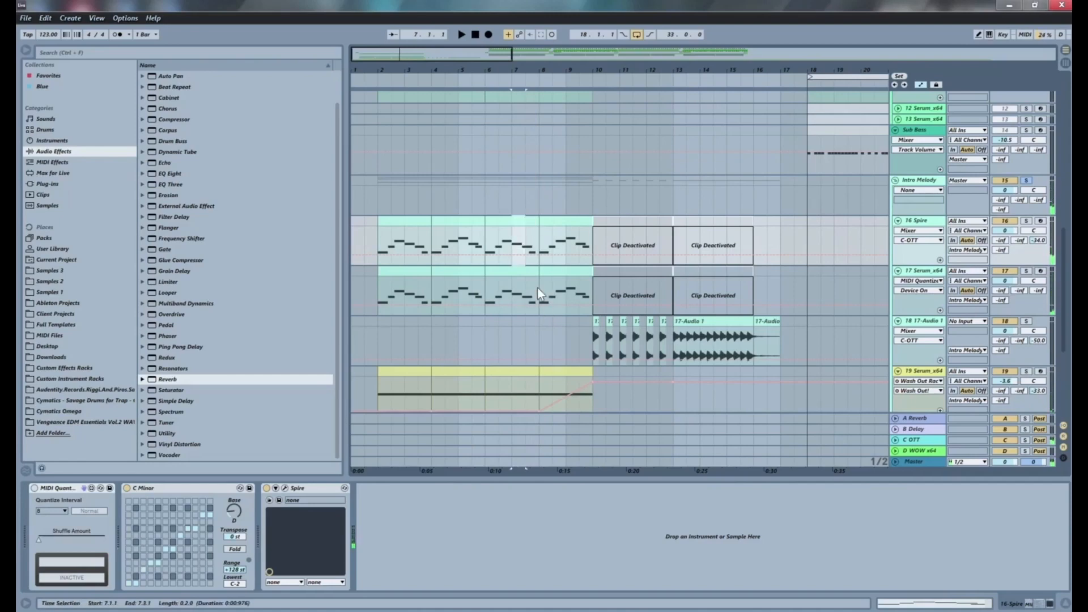
left_click_drag(537, 288, 512, 225)
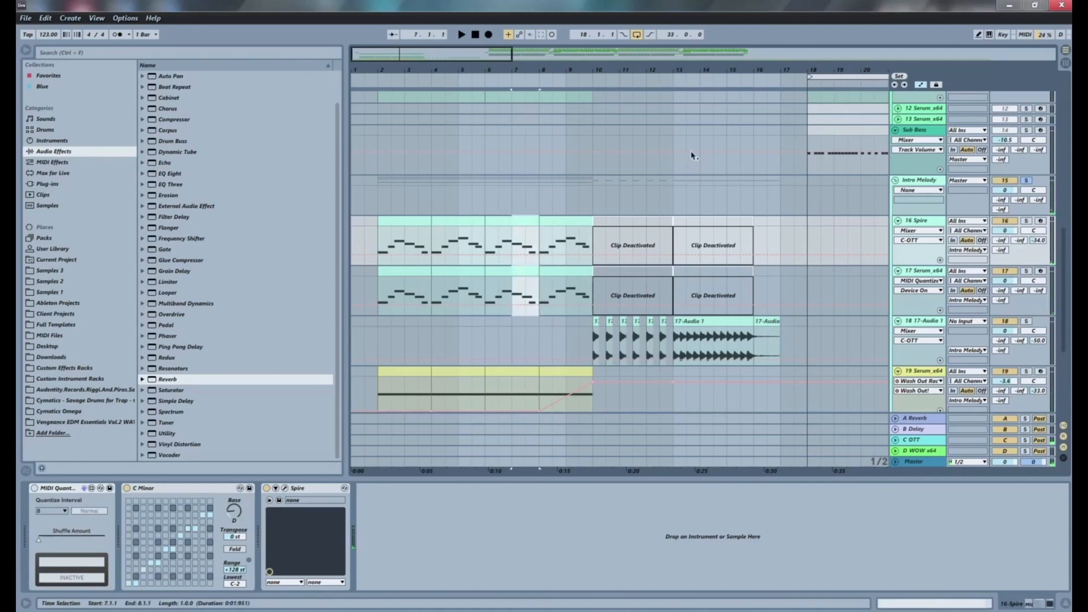
left_click_drag(494, 70, 493, 28)
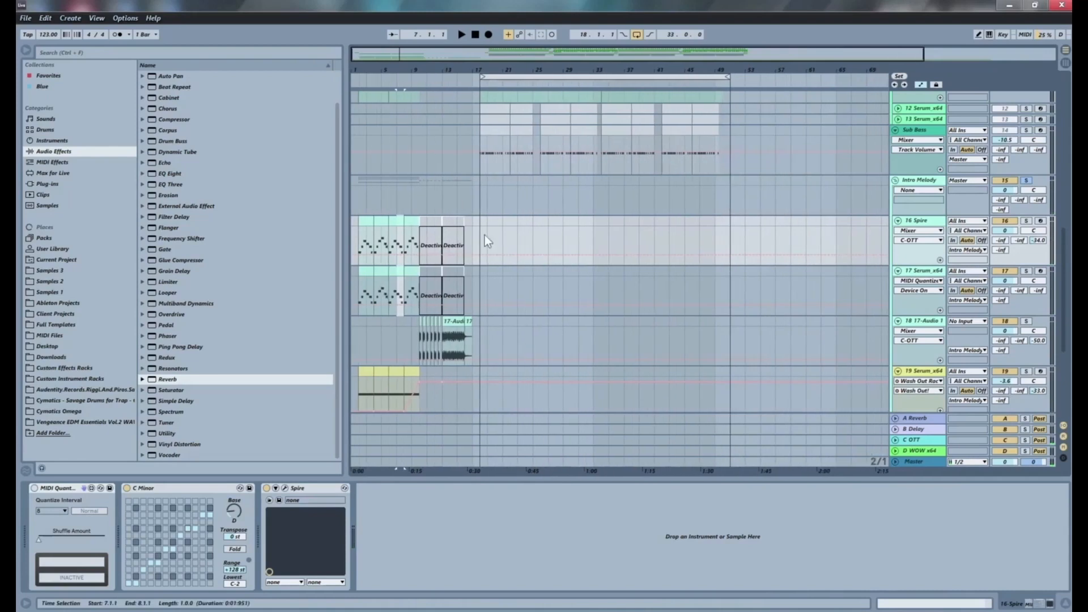
Try pasting the copied phrase at bar 32 on the Spire and Serum tracks, and undo it.
left_click(581, 238)
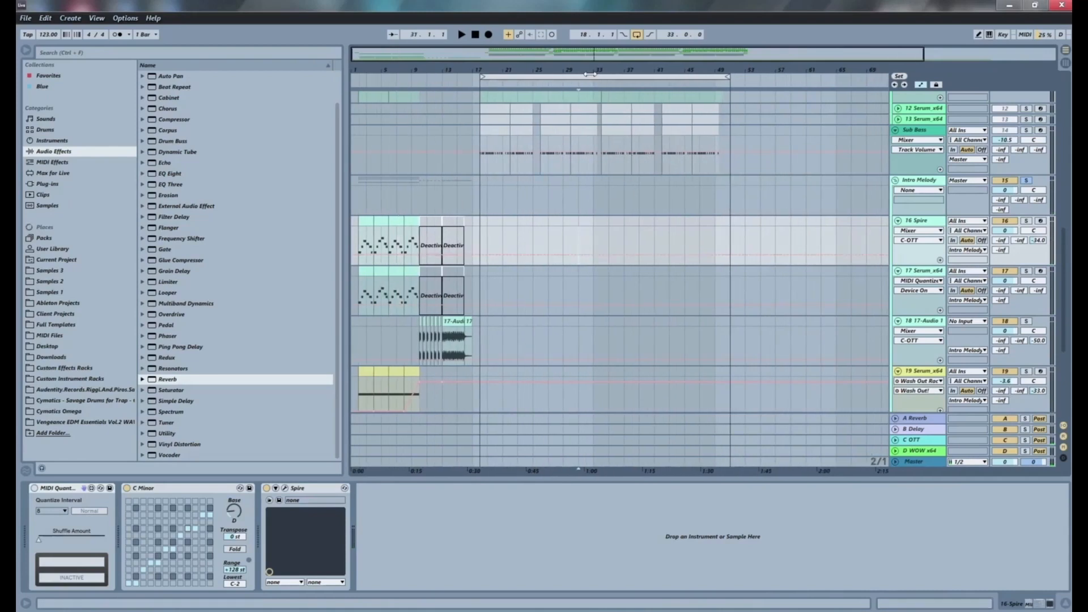
left_click_drag(590, 75, 625, 213)
key("ctrl+v")
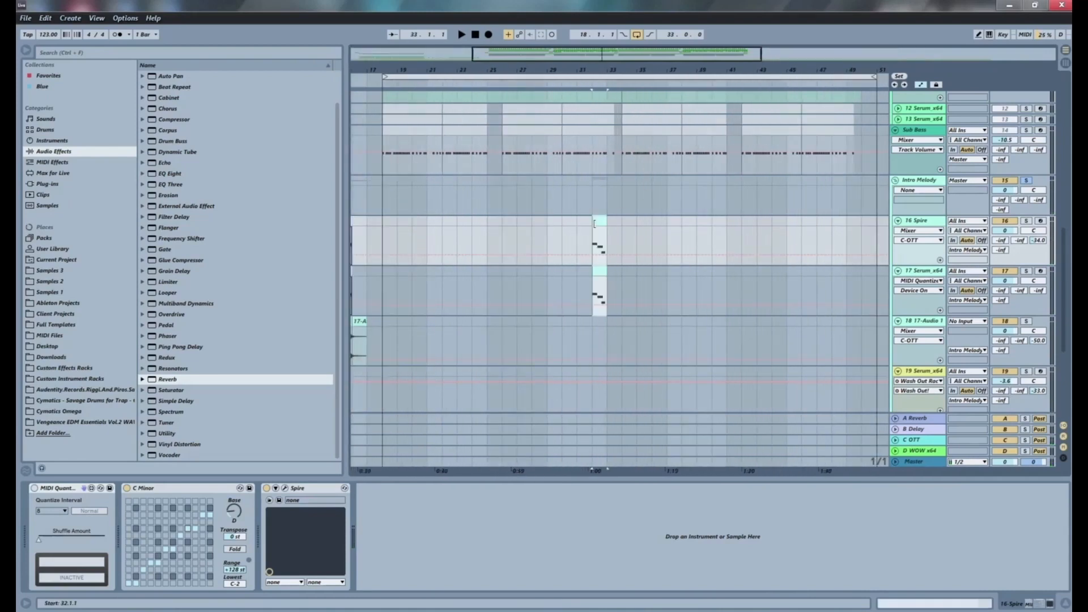
key("ctrl+z")
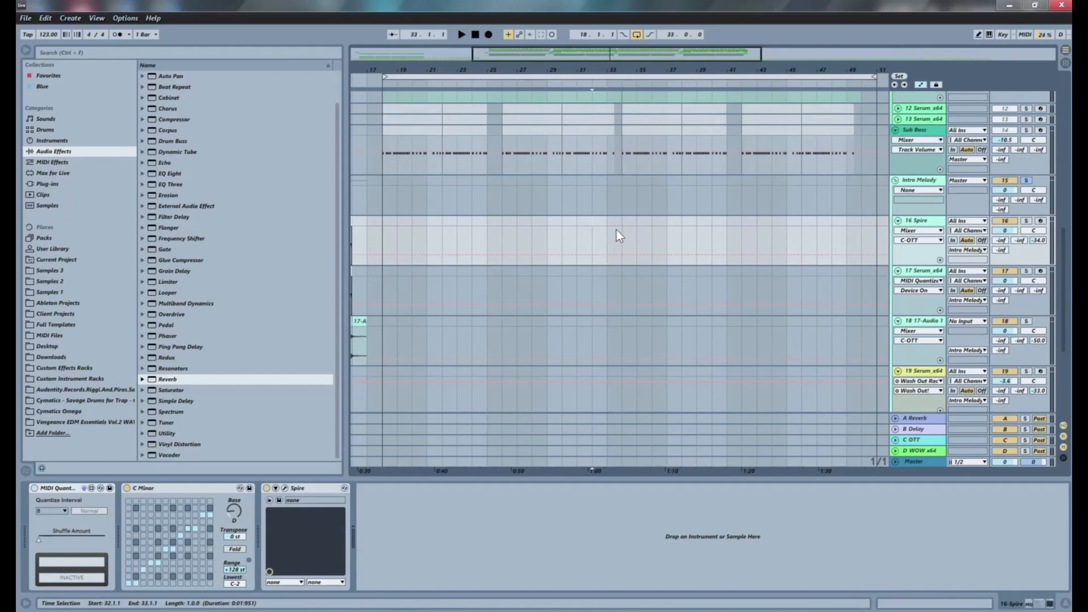
Paste the melody phrase at bar 33 on the Spire and Serum tracks and play from bar 31.
key("ctrl+v")
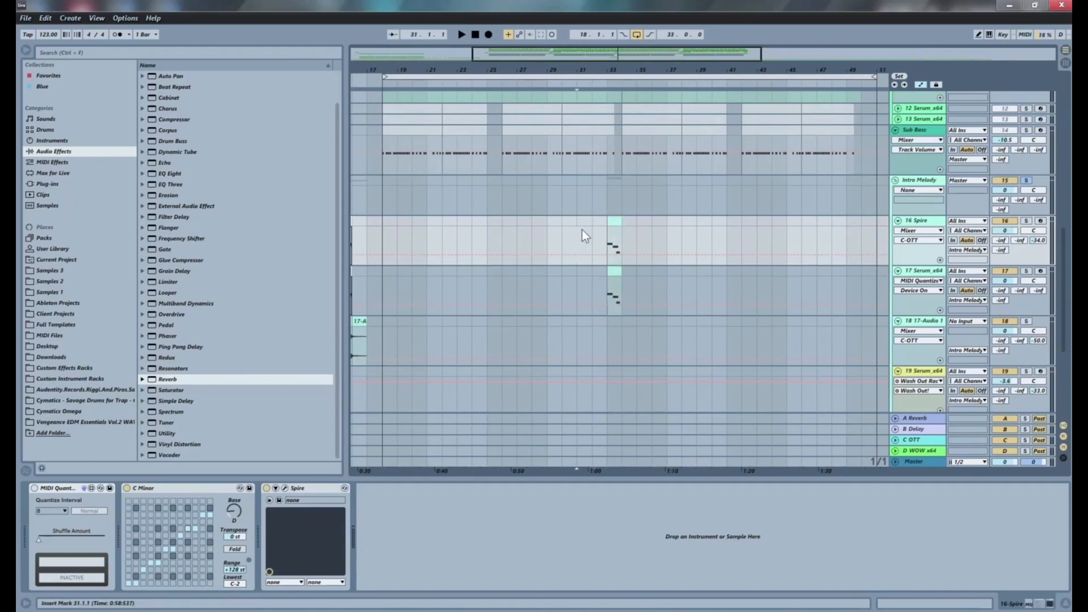
left_click(581, 233)
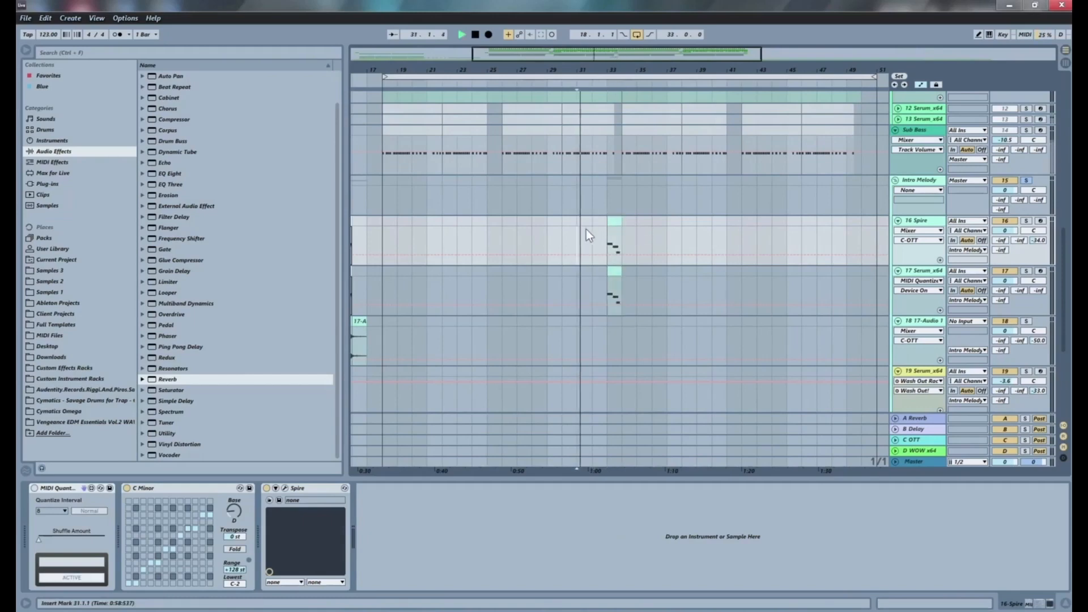
Unsolo the Intro Melody group and play the phrase at bar 33 within the full mix.
left_click(1028, 182)
key("space")
left_click_drag(629, 70, 625, 105)
scroll(540, 91, "up", 1)
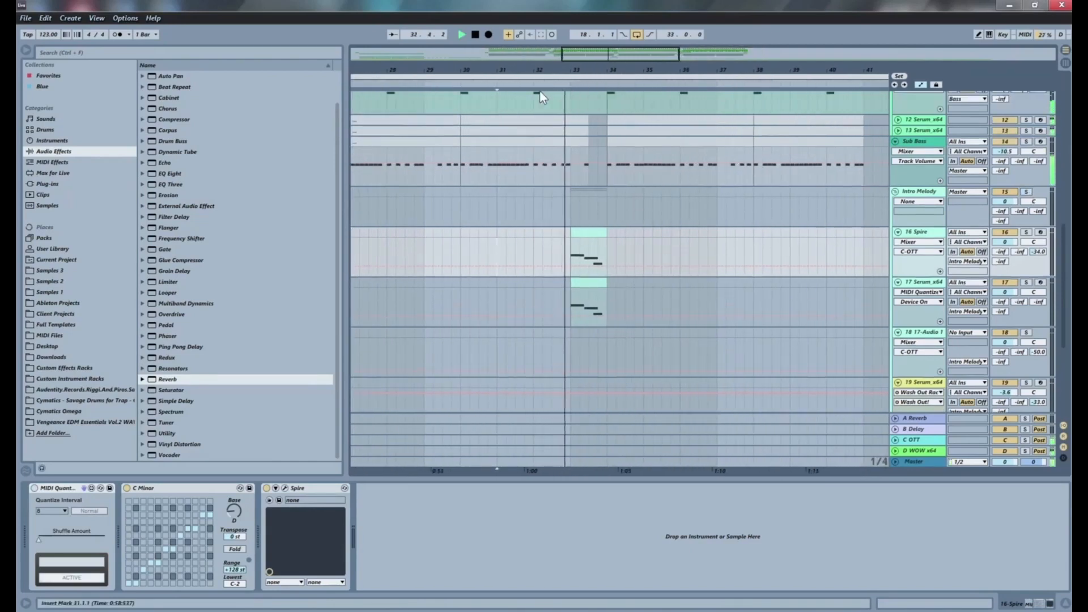
scroll(540, 91, "down", 2)
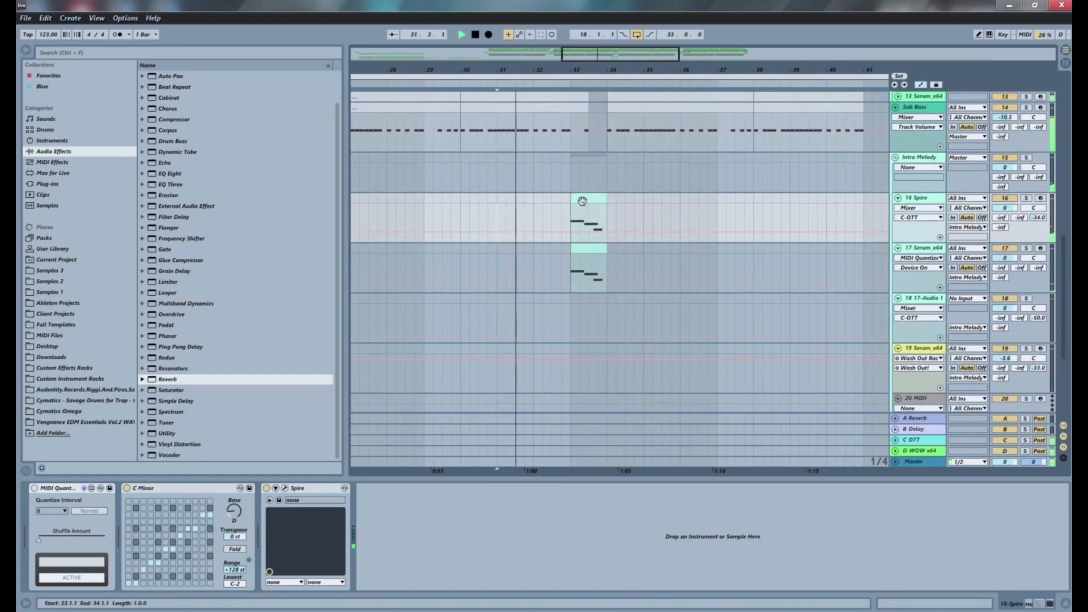
Try shifting the melody phrase half a bar later on both tracks, play it from bar 33, and undo the moves.
left_click(588, 245)
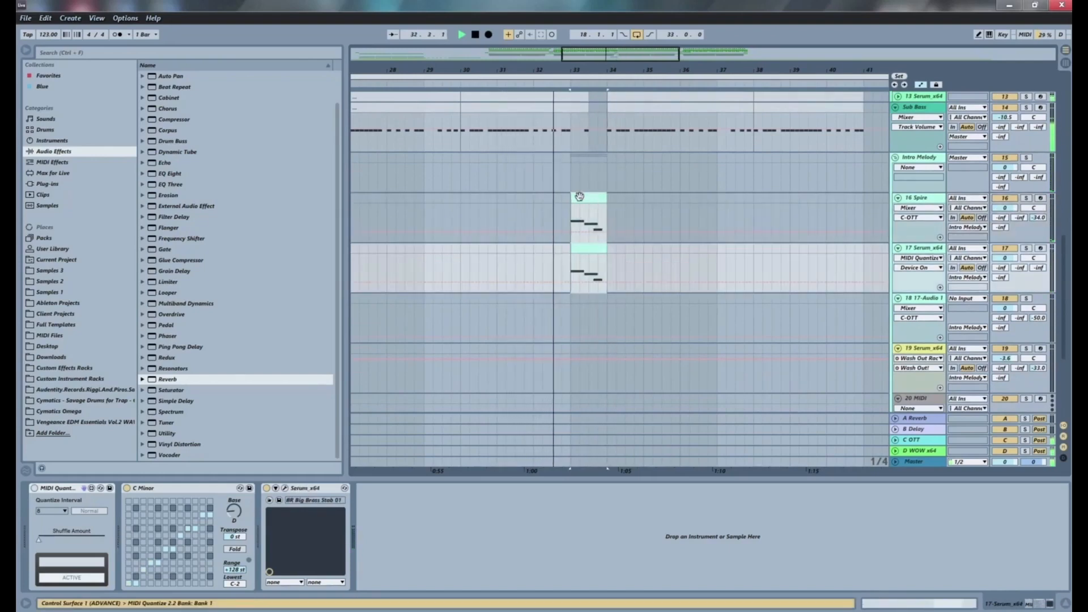
left_click_drag(580, 196, 599, 203)
key("space")
left_click(570, 212)
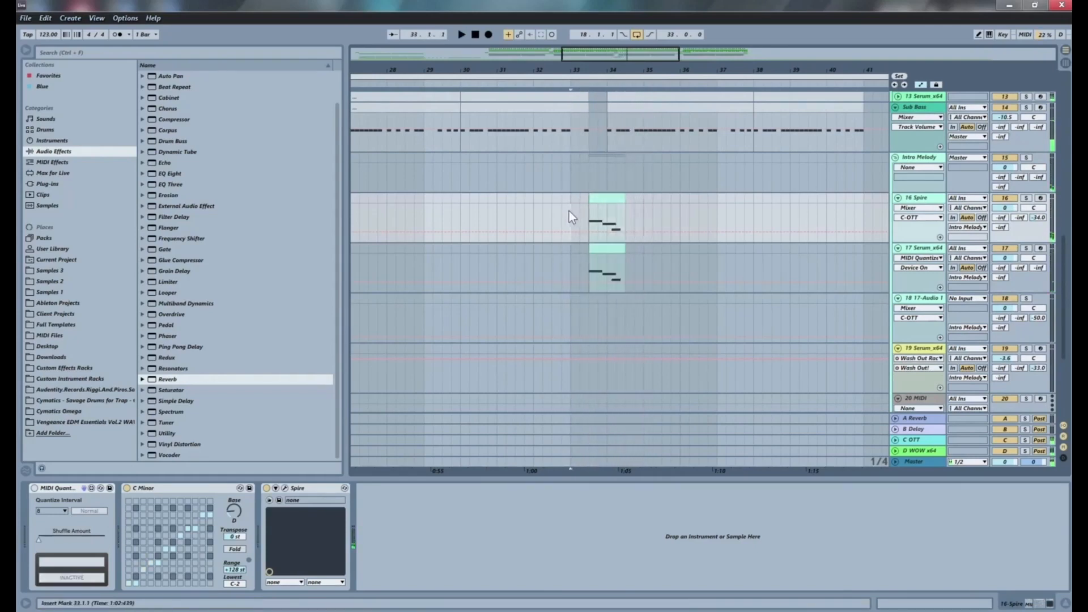
key("space")
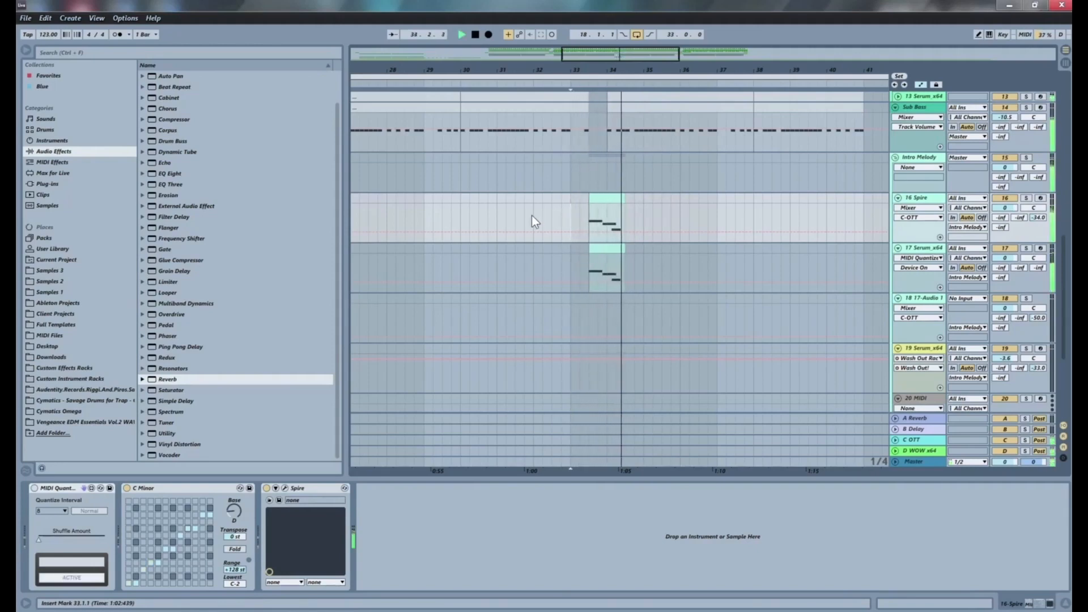
key("space")
key("space")
key("ctrl+z")
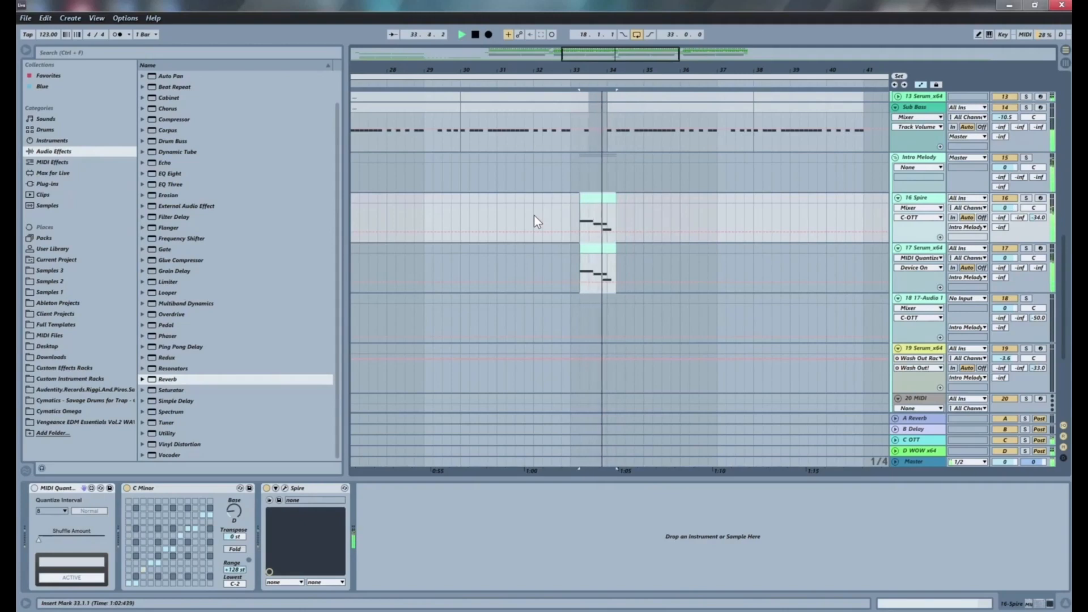
key("ctrl+z")
key("space")
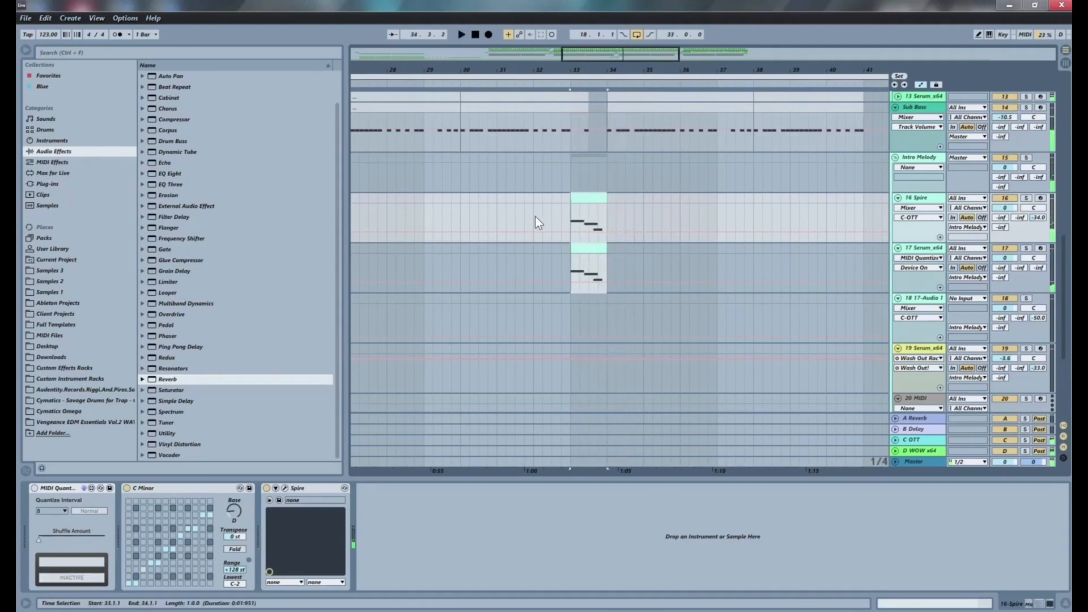
Shift the Spire and Serum phrase one beat later, trim its start to 33.3, and play from 32.3.
key("Right")
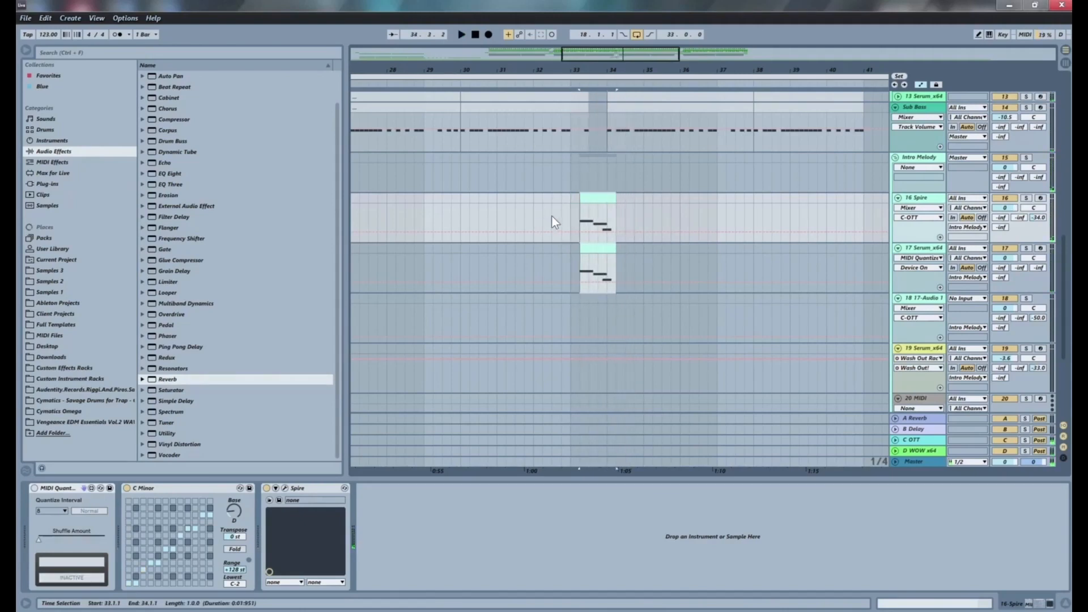
key("Right")
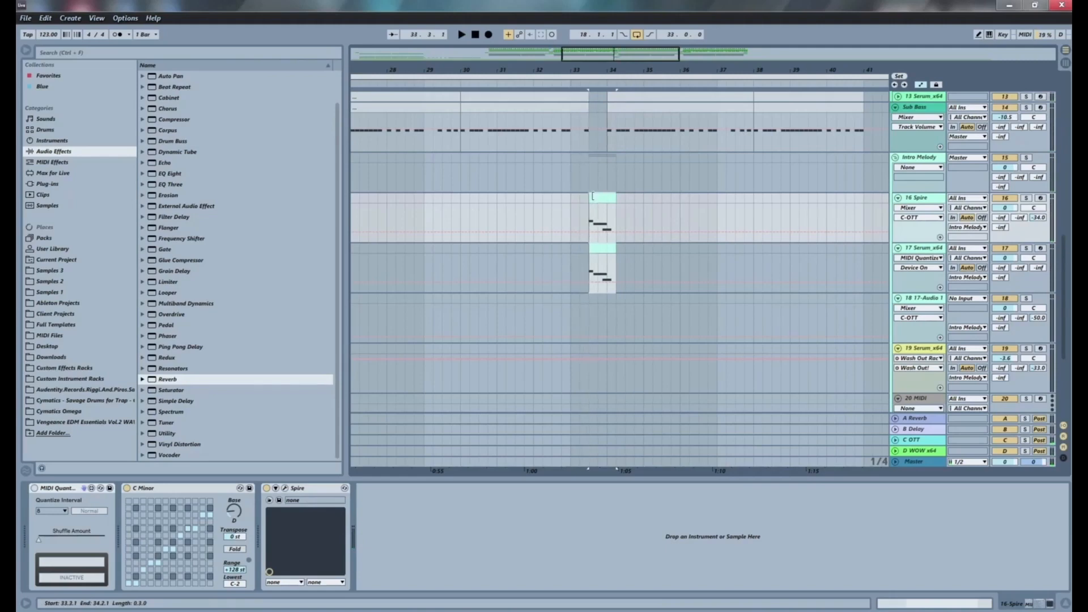
left_click(555, 206)
key("space")
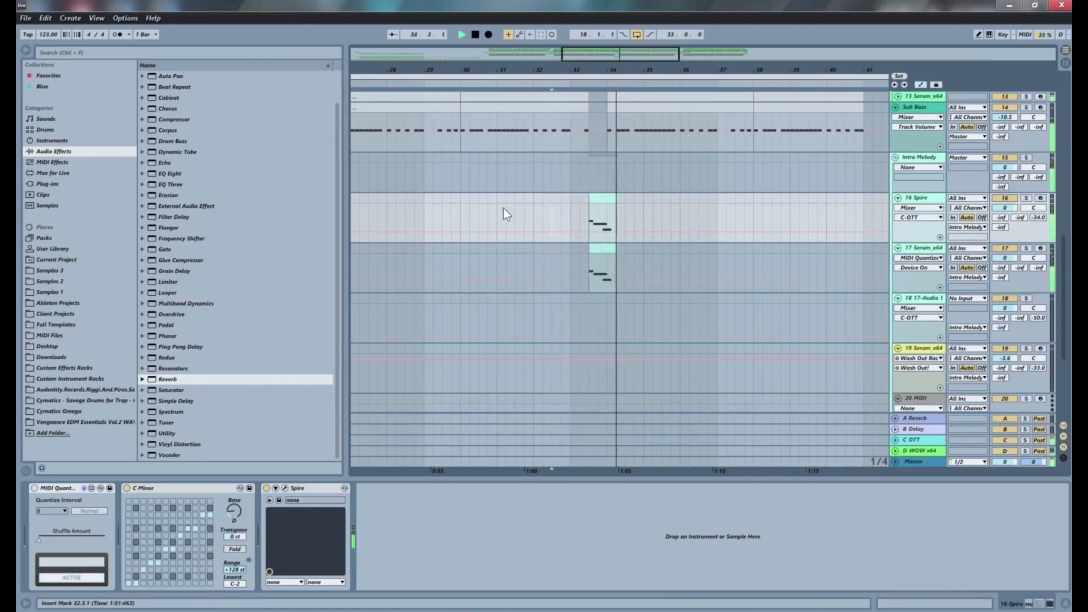
Copy bar 33 of the 16 Spire and 17 Serum tracks and paste it at bars 37 and 41.
left_click_drag(556, 70, 591, 34)
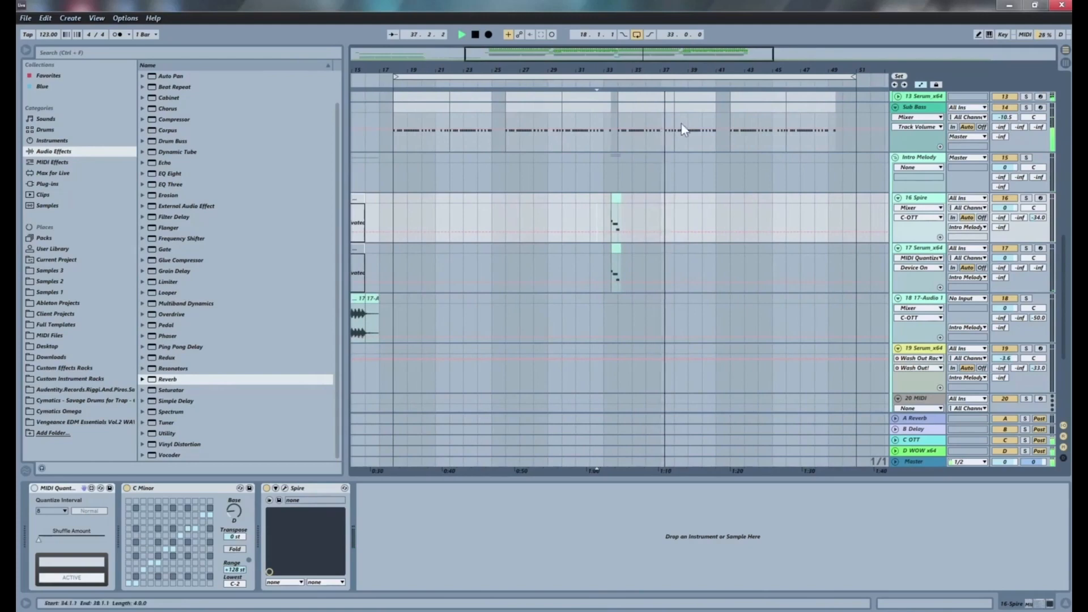
left_click(609, 193)
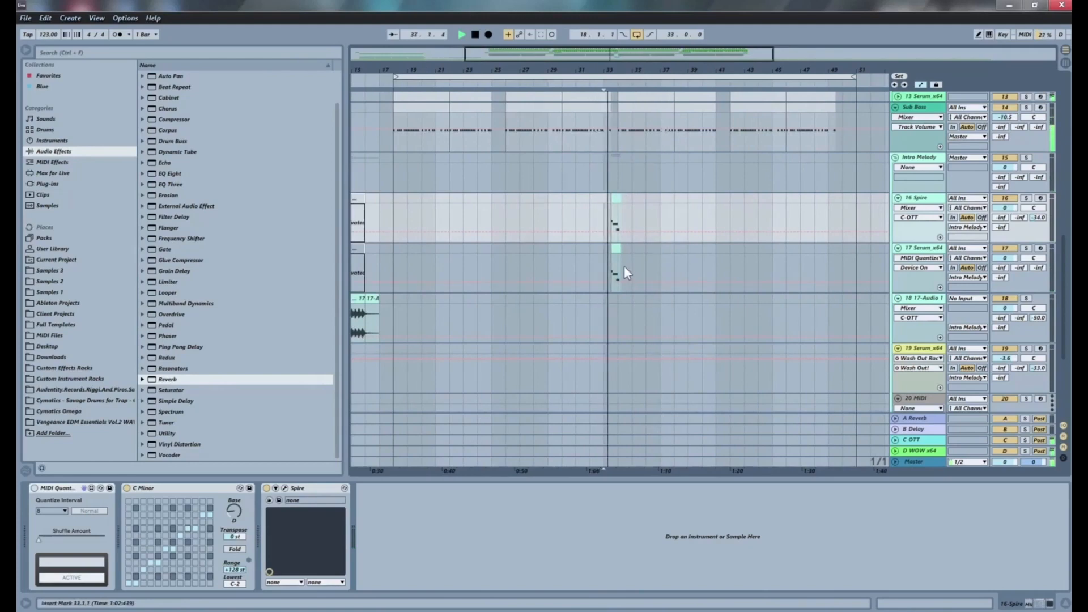
left_click(624, 267)
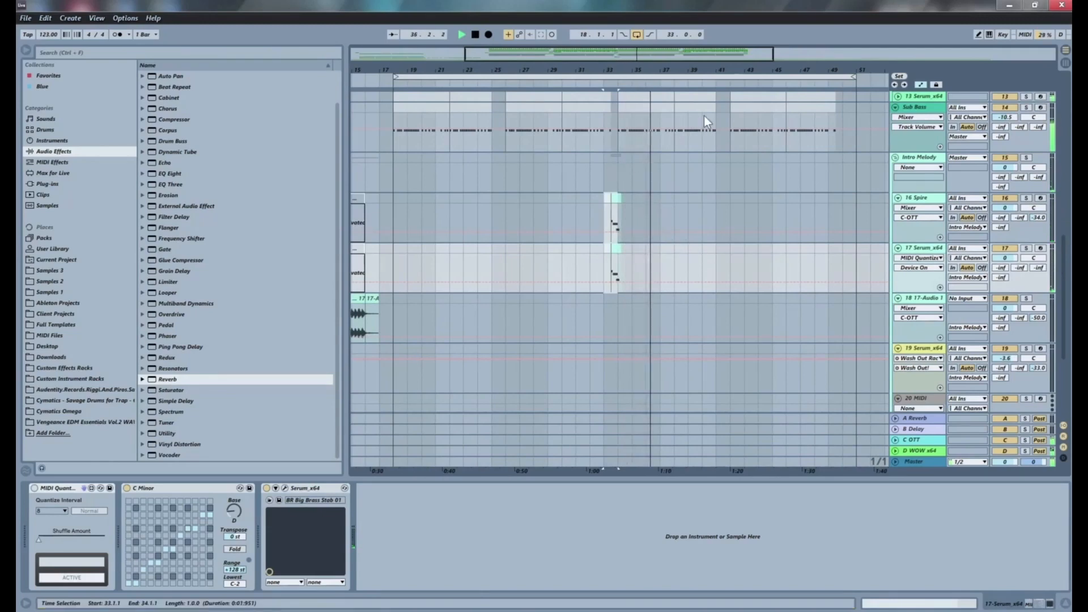
left_click_drag(654, 70, 653, 108)
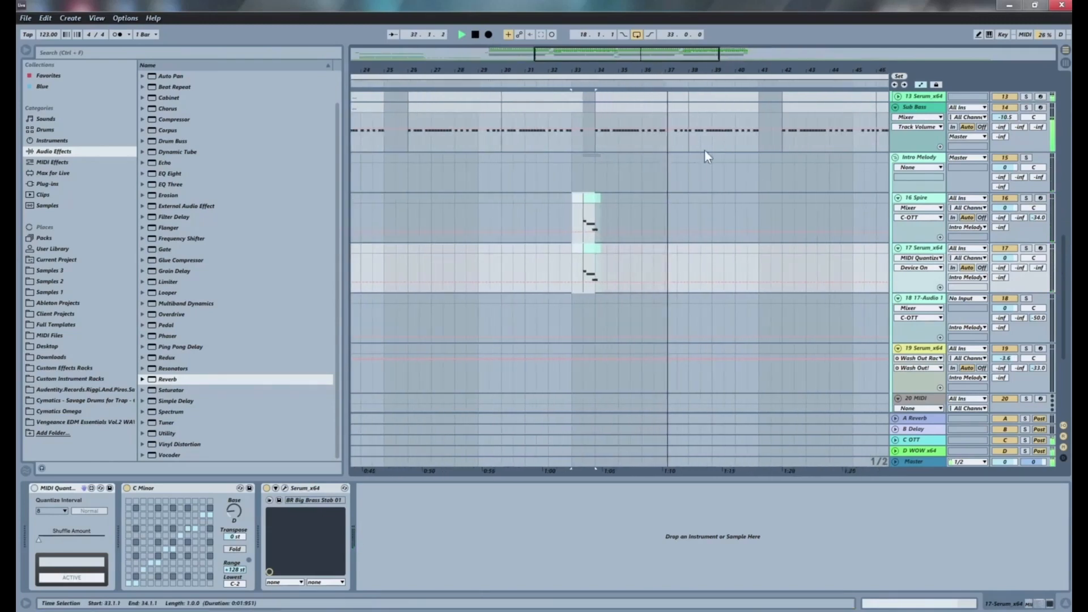
left_click(669, 196)
key("ctrl+v")
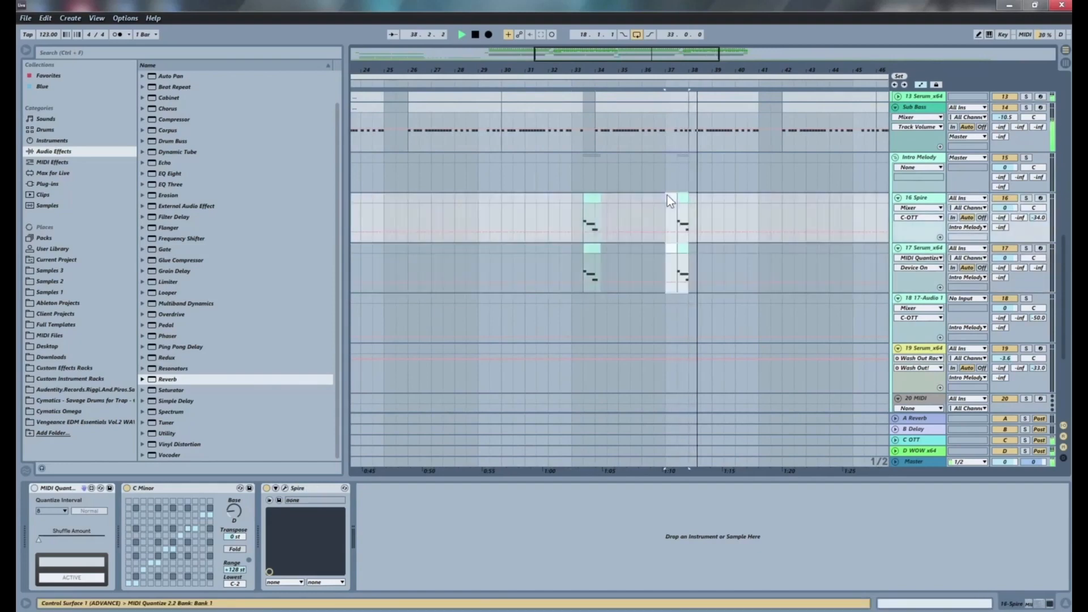
left_click(760, 206)
key("ctrl+v")
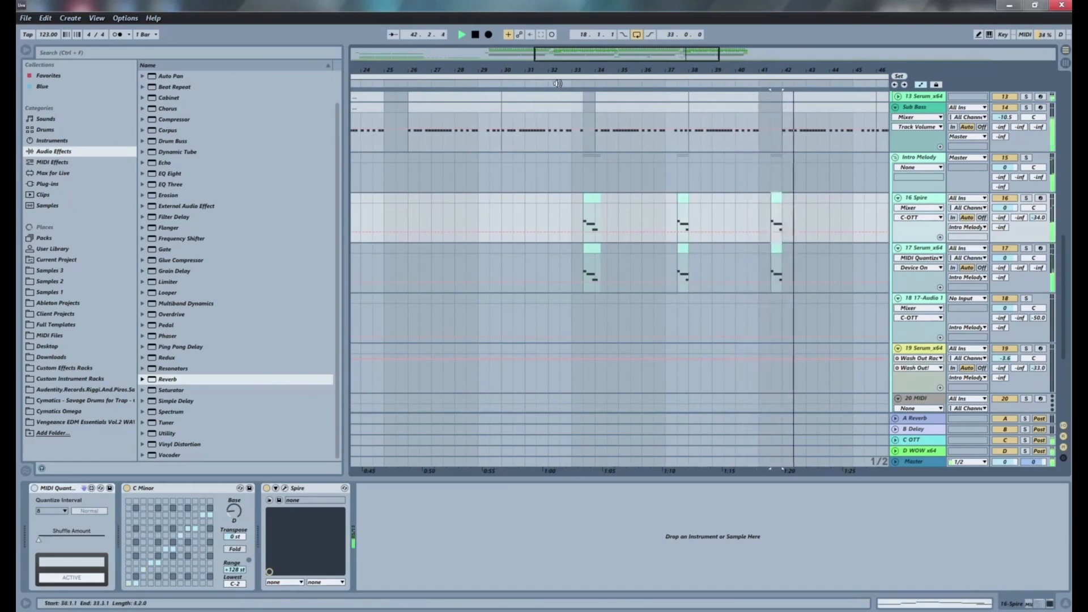
Unfold the 6 VEDM2 closed hi-hat track and consolidate its clips from bar 26 to bar 34 into one clip.
left_click_drag(615, 68, 538, 68)
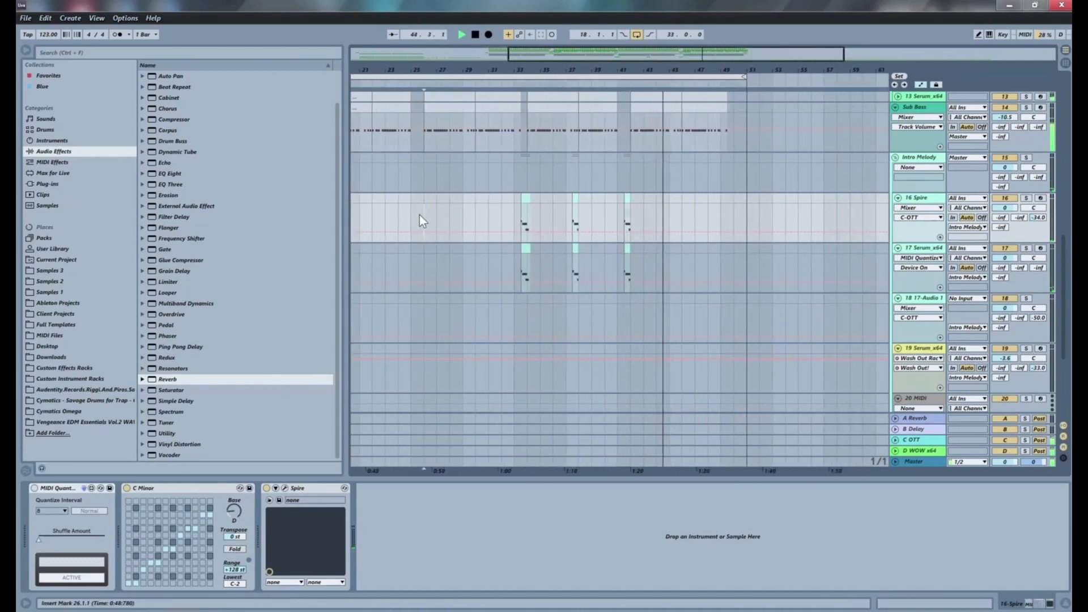
key("space")
scroll(507, 215, "up", 5)
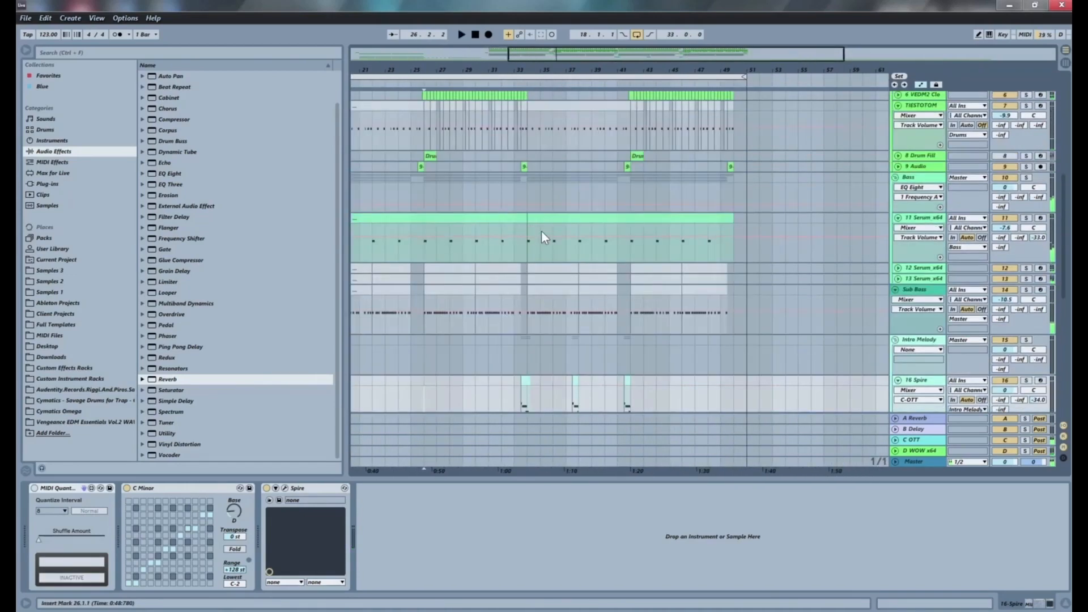
scroll(570, 225, "up", 5)
scroll(545, 220, "up", 3)
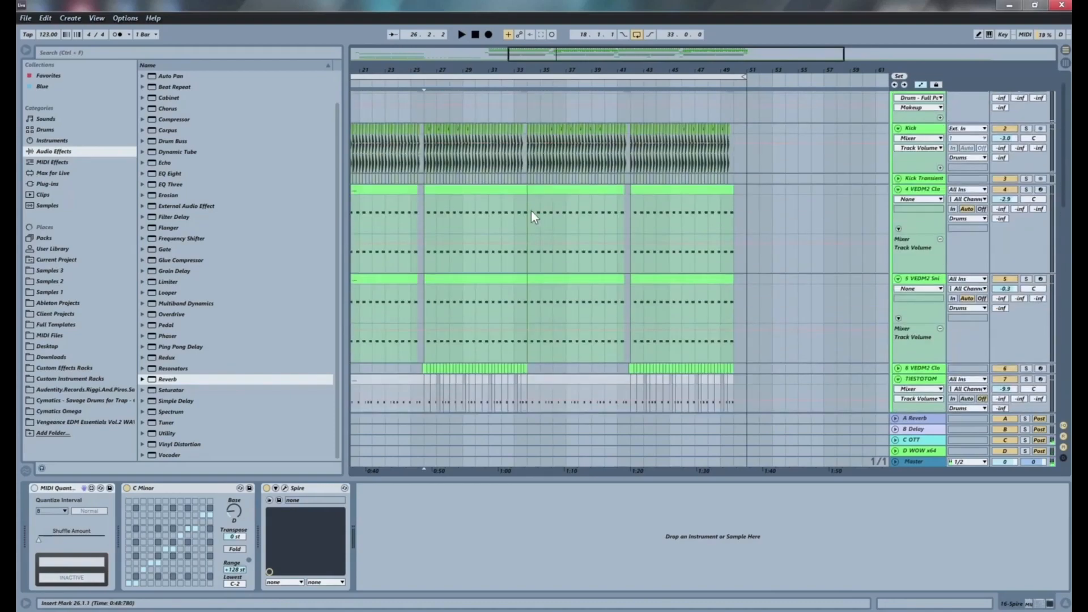
scroll(533, 212, "down", 3)
left_click(898, 277)
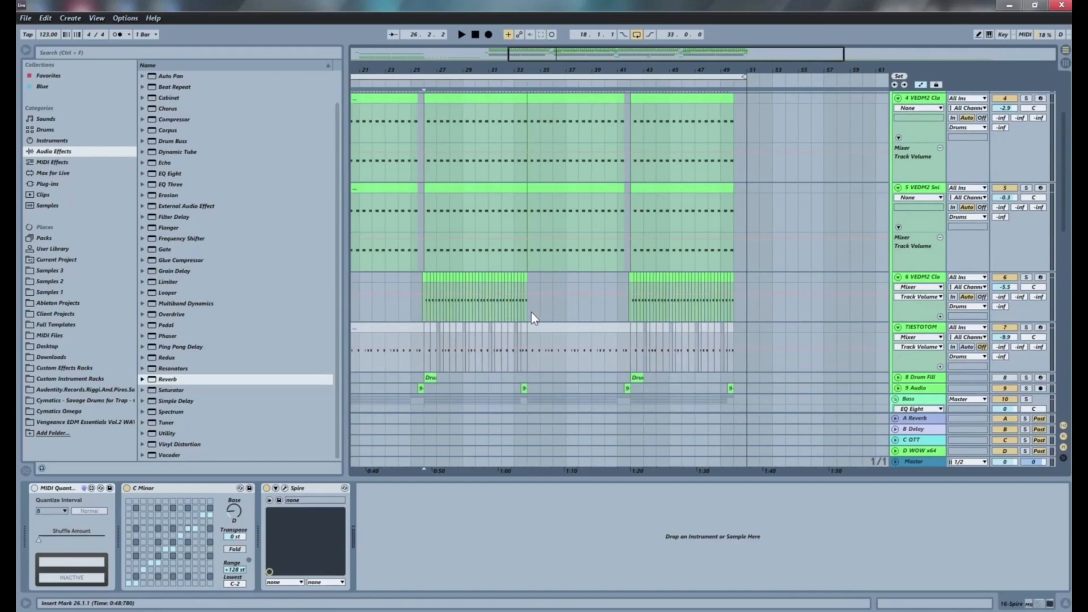
left_click_drag(525, 290, 426, 286)
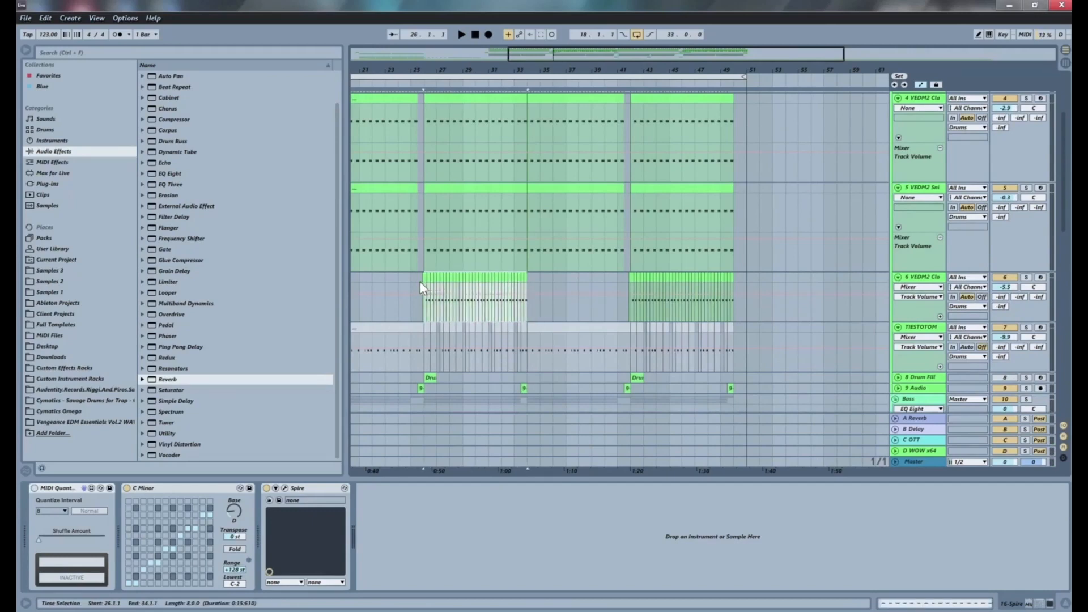
left_click(420, 283)
key("ctrl+j")
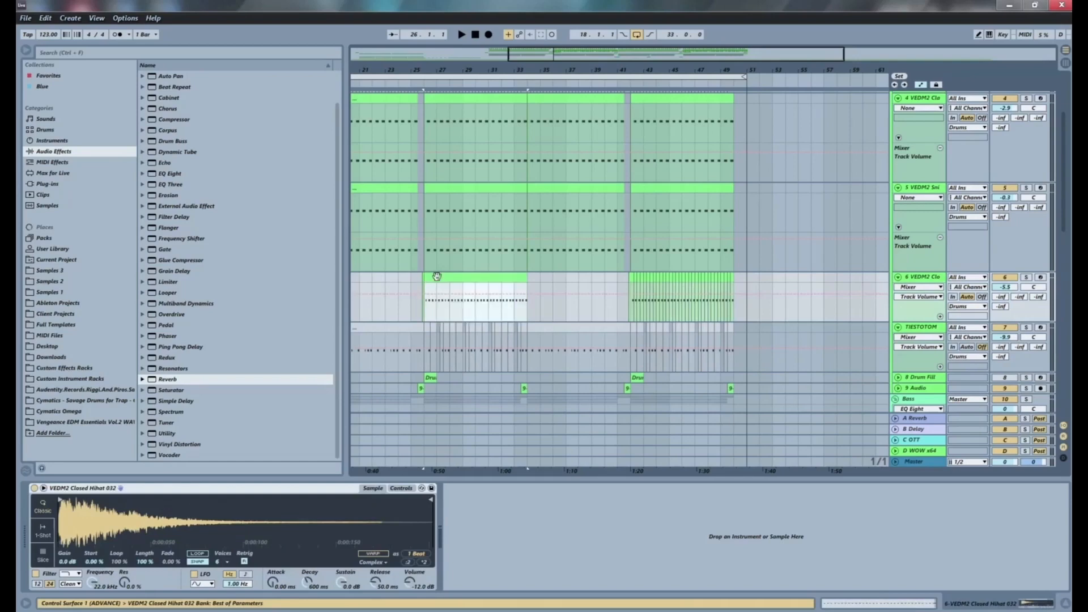
Delete the short hi-hat leftover before bar 26 and duplicate the consolidated eight-bar clip to bars 34 and 42.
left_click_drag(422, 64, 455, 136)
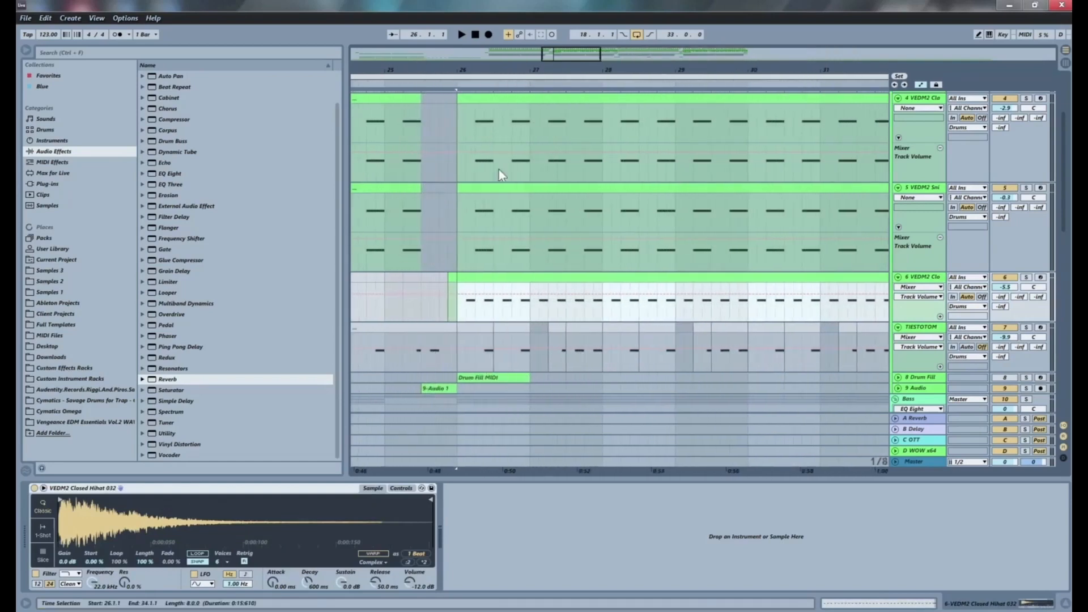
left_click(443, 276)
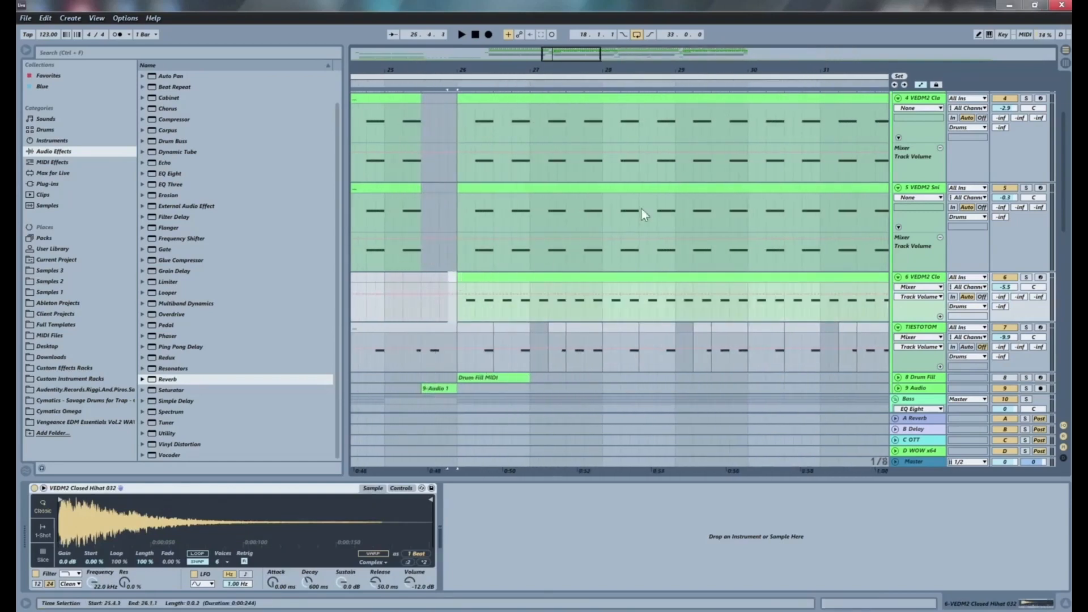
left_click_drag(581, 69, 506, 26)
left_click(489, 277)
key("ctrl+d")
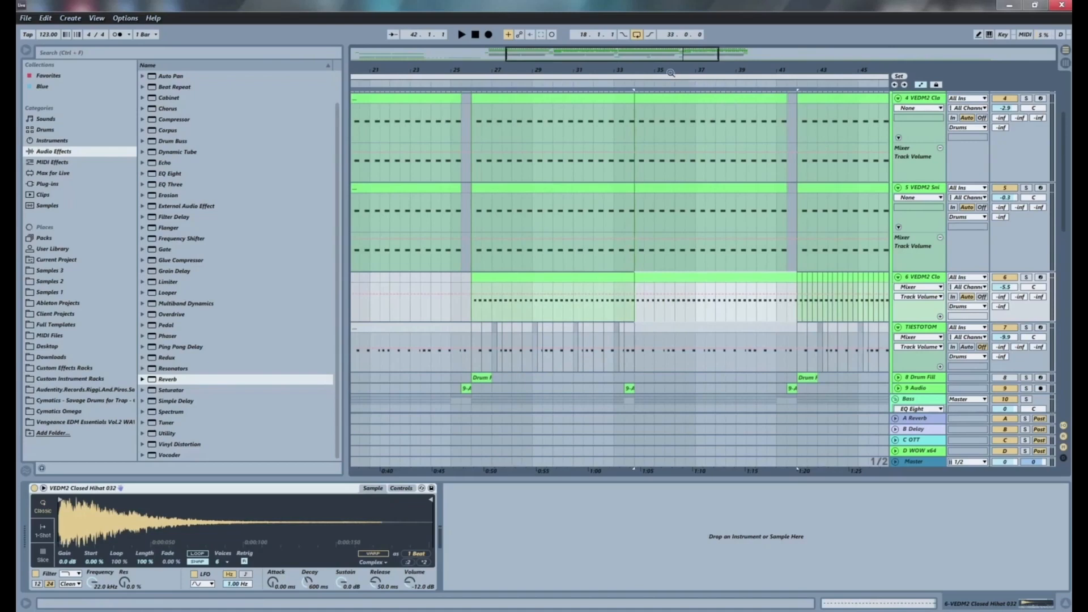
left_click_drag(651, 69, 647, 70)
left_click_drag(543, 69, 543, 54)
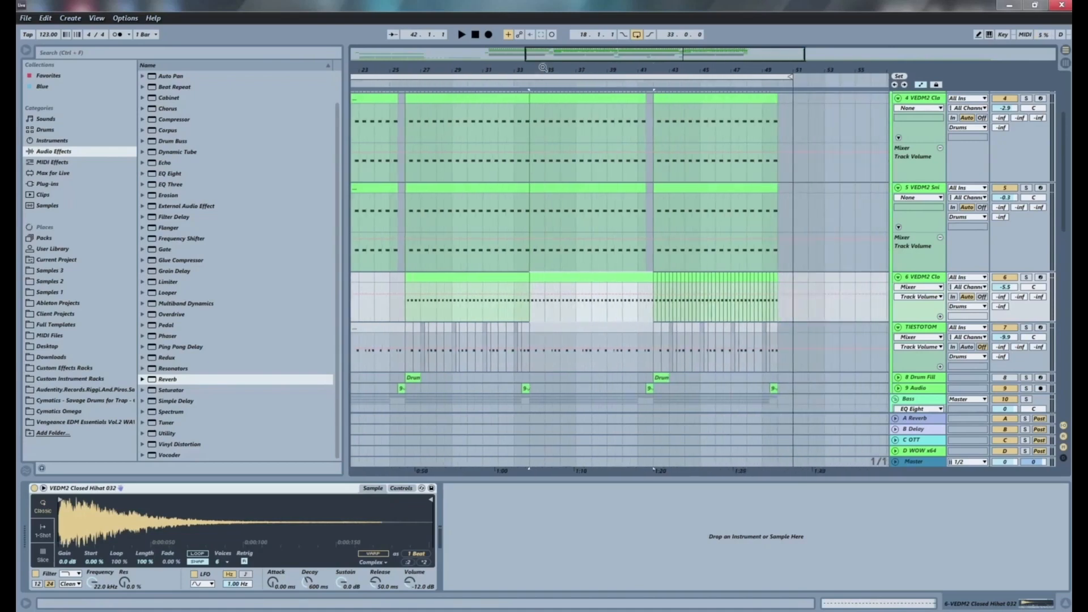
key("ctrl+d")
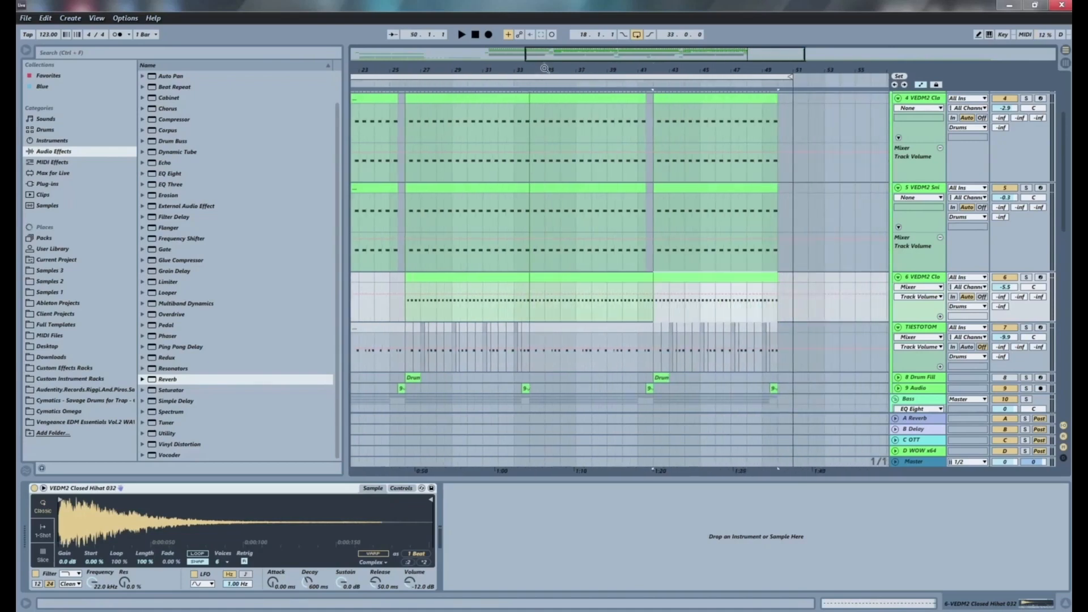
Play the drop from bar 26 to check the extended hi-hats.
key("space")
left_click(406, 318)
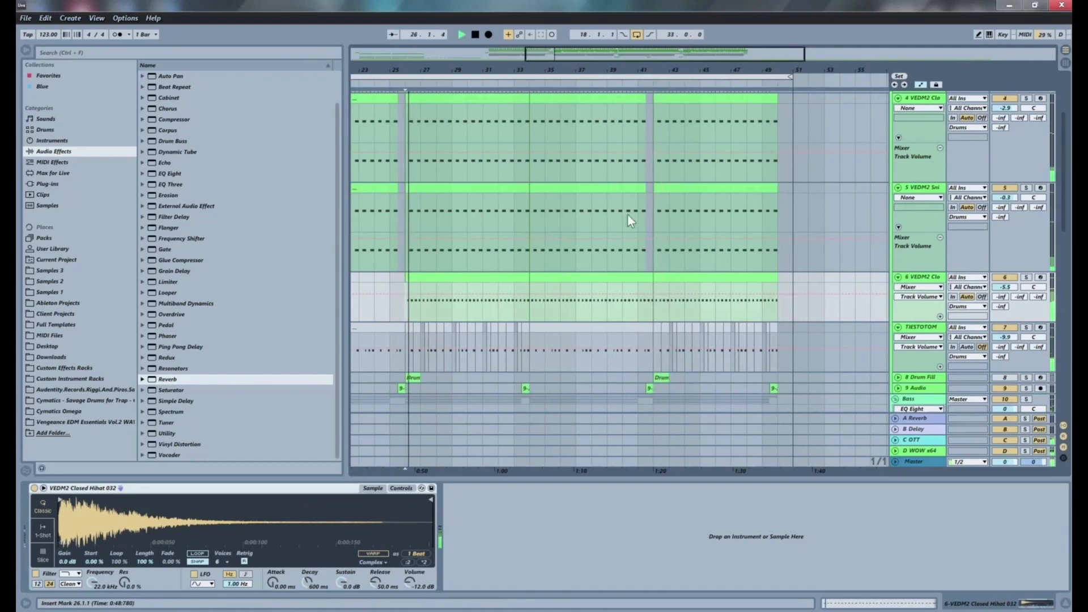
key("minus")
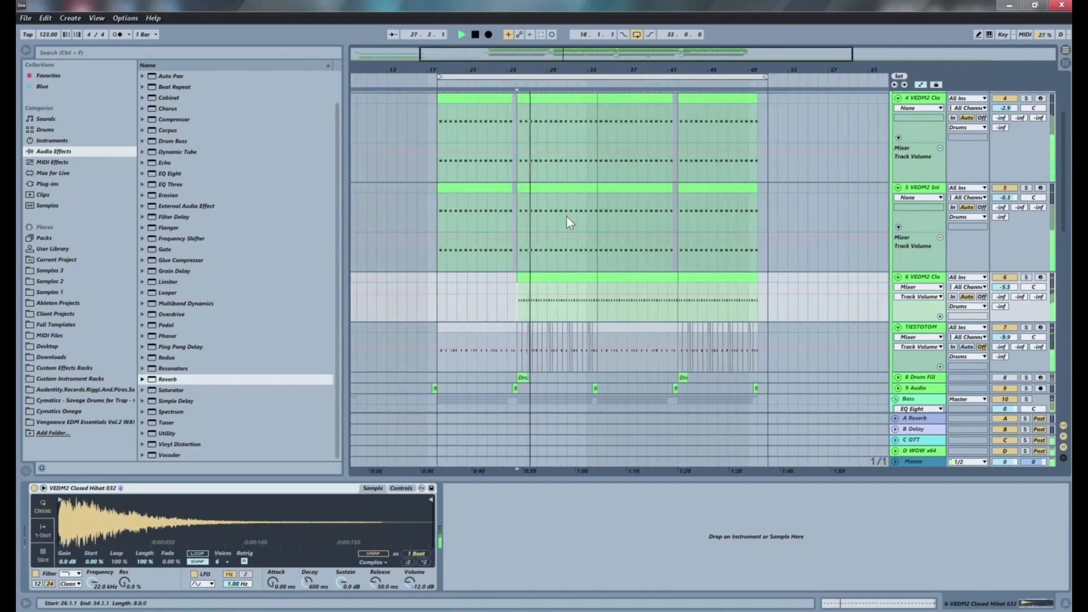
Duplicate the first eight-bar clip on the TIESTOTOM track across bars 26 to 50, replacing the chopped tom clips.
scroll(568, 220, "down", 3)
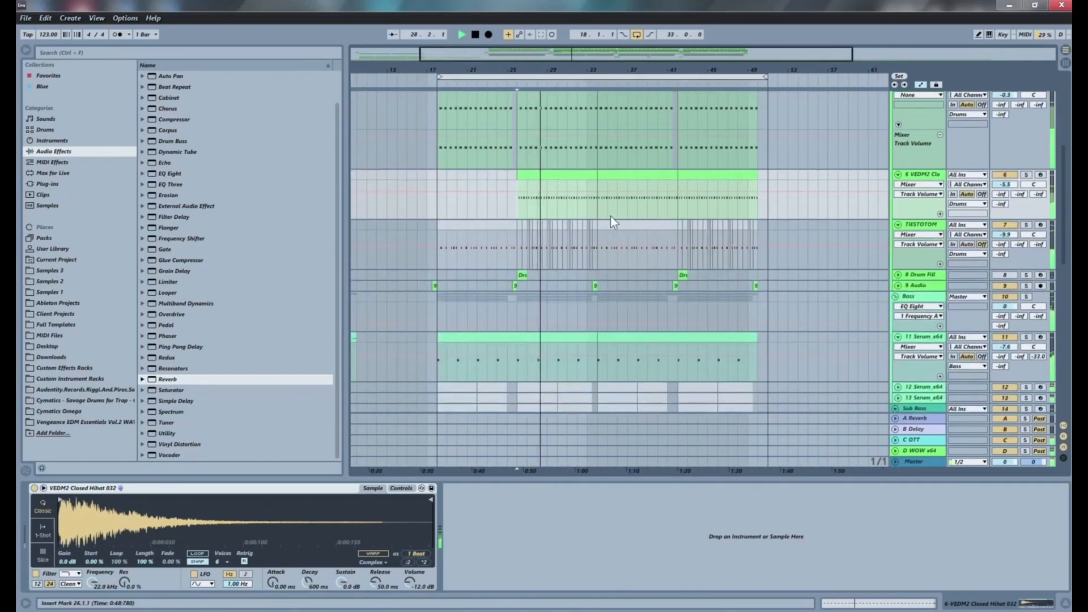
scroll(612, 217, "down", 1)
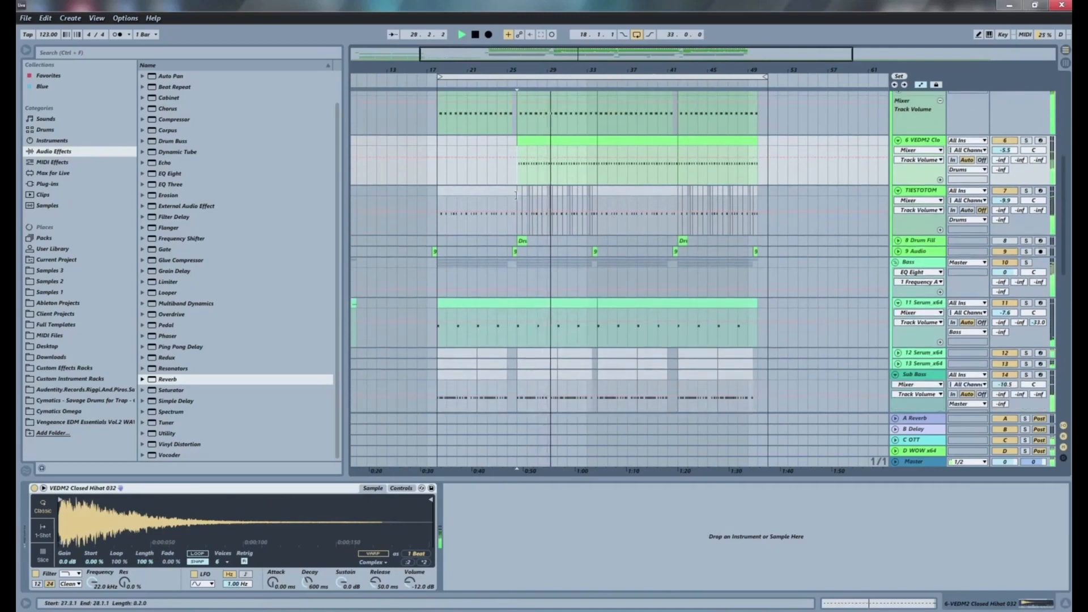
left_click(478, 194)
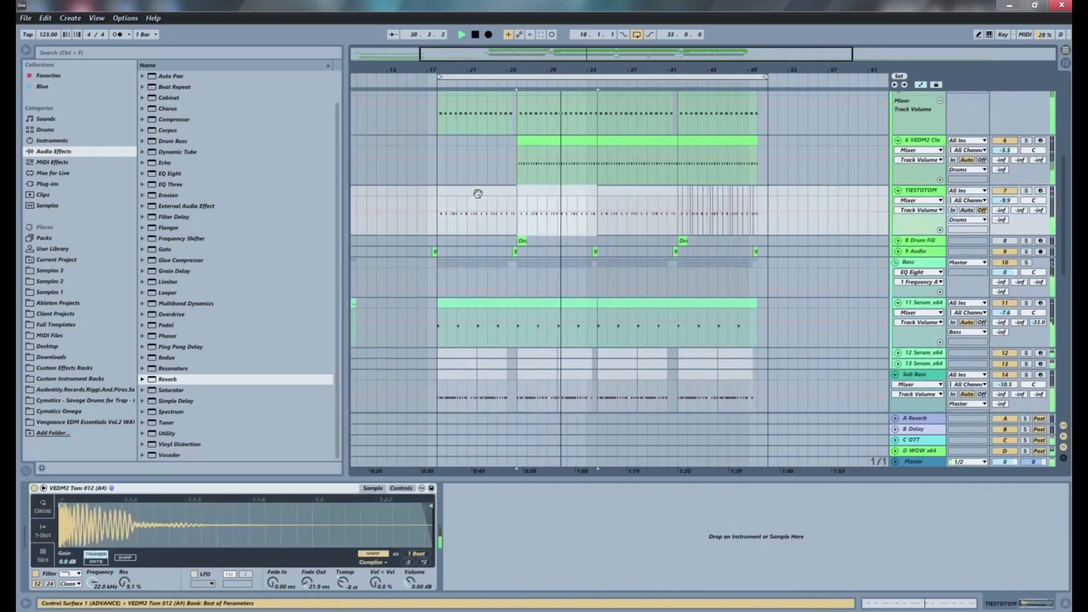
left_click(683, 249)
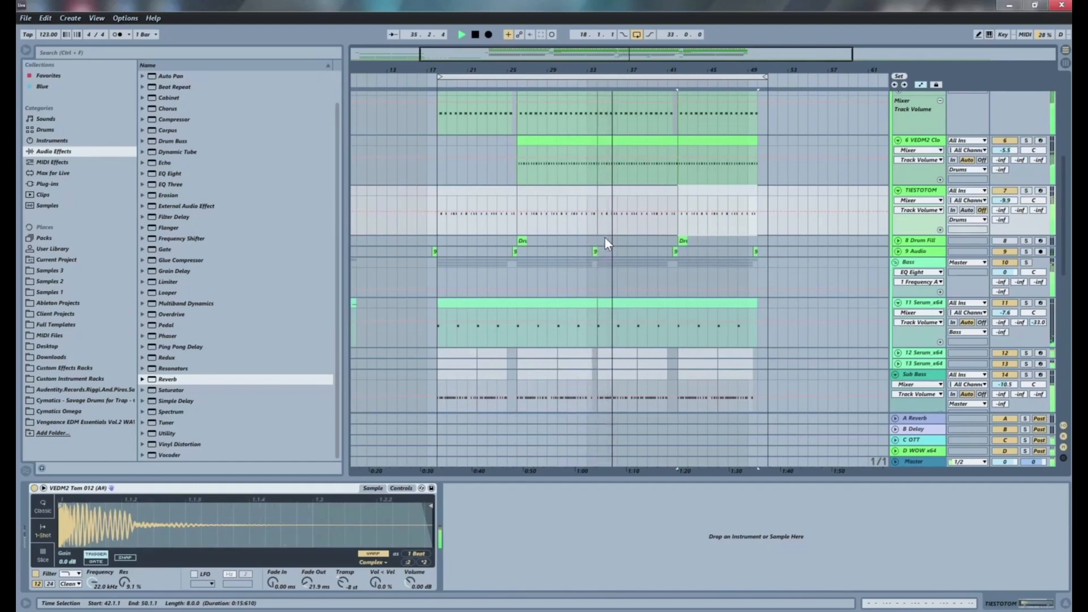
scroll(604, 236, "down", 5)
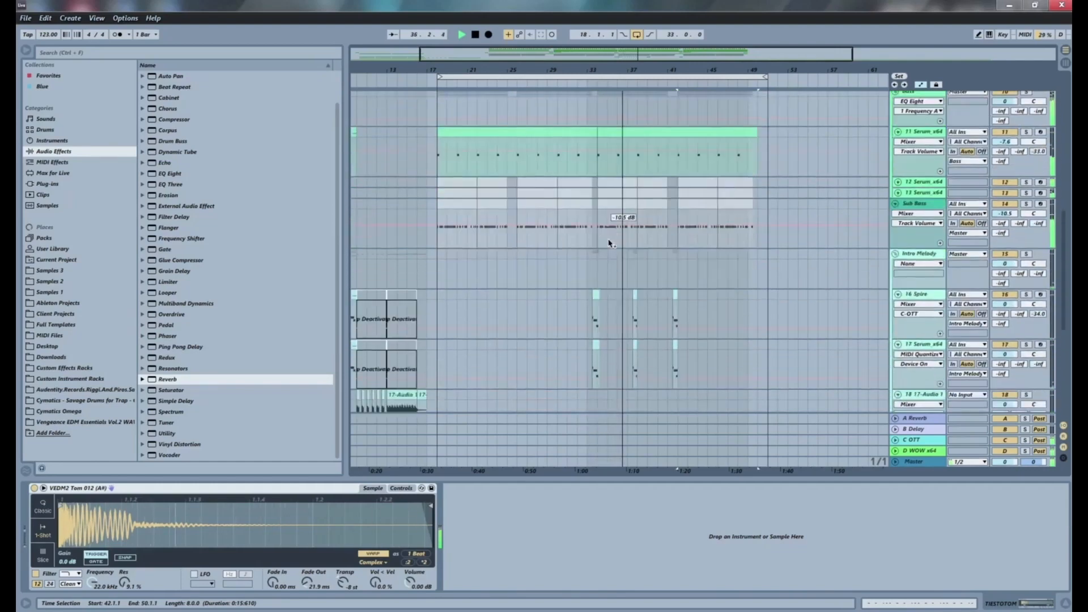
scroll(610, 244, "down", 3)
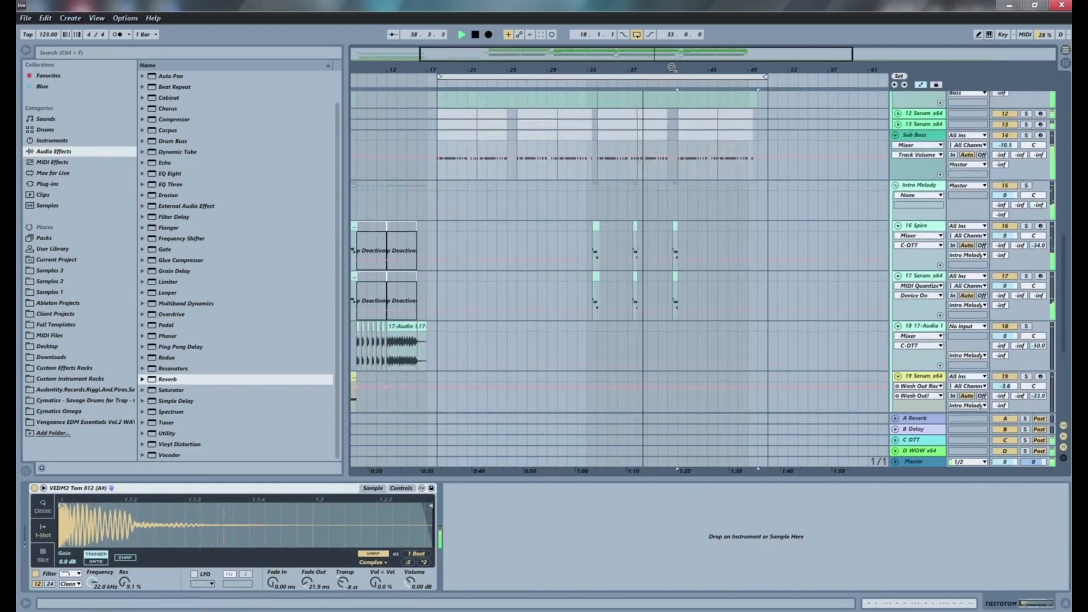
Insert a new empty MIDI track below 19 Serum and stop playback.
left_click_drag(672, 68, 621, 69)
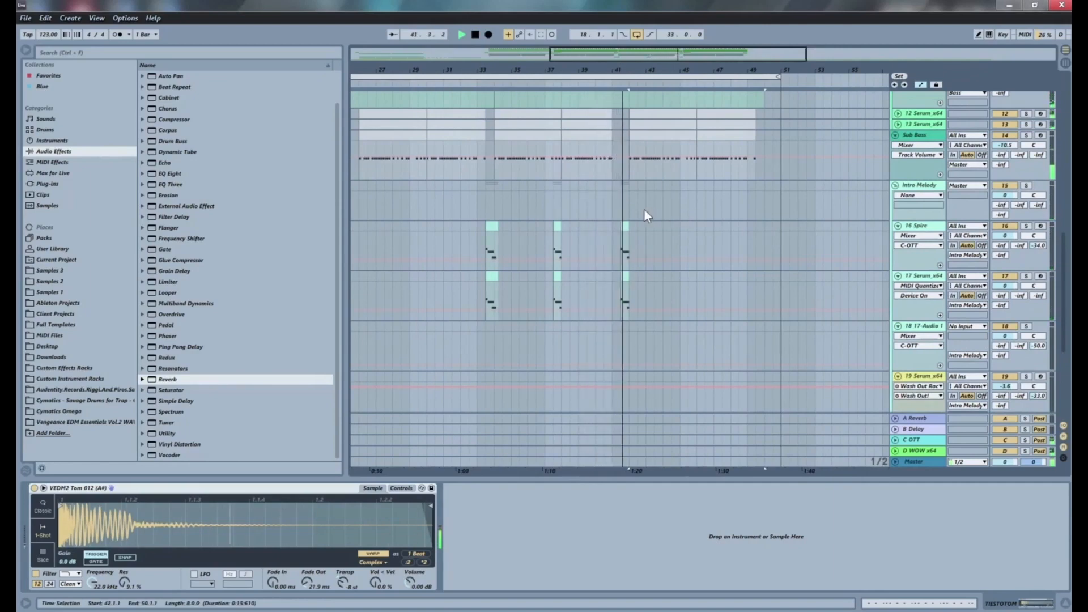
key("ctrl+shift+t")
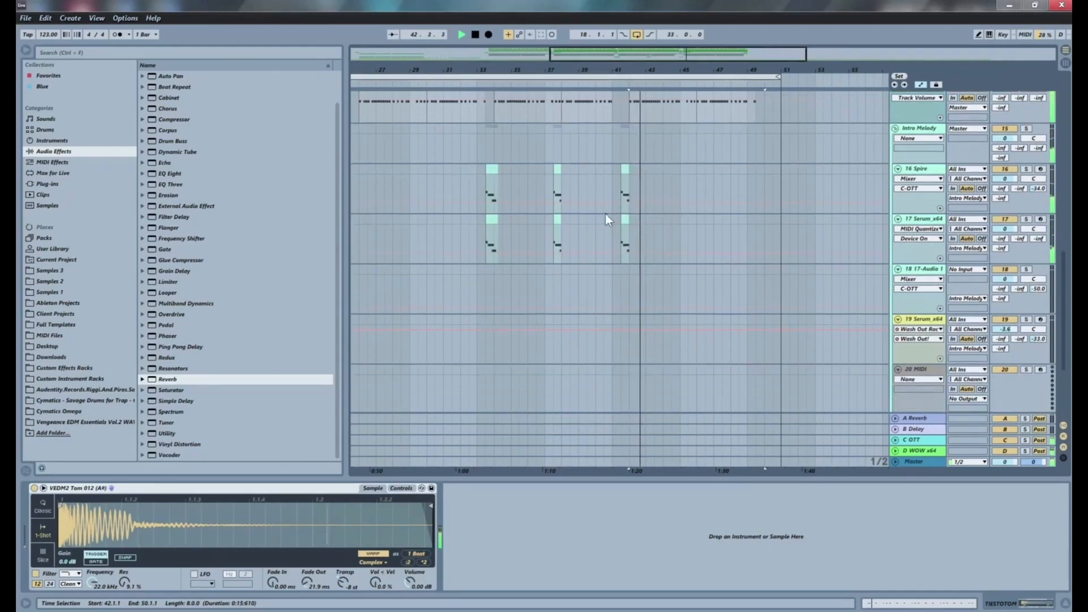
left_click_drag(427, 70, 547, 67)
key("space")
left_click(393, 174)
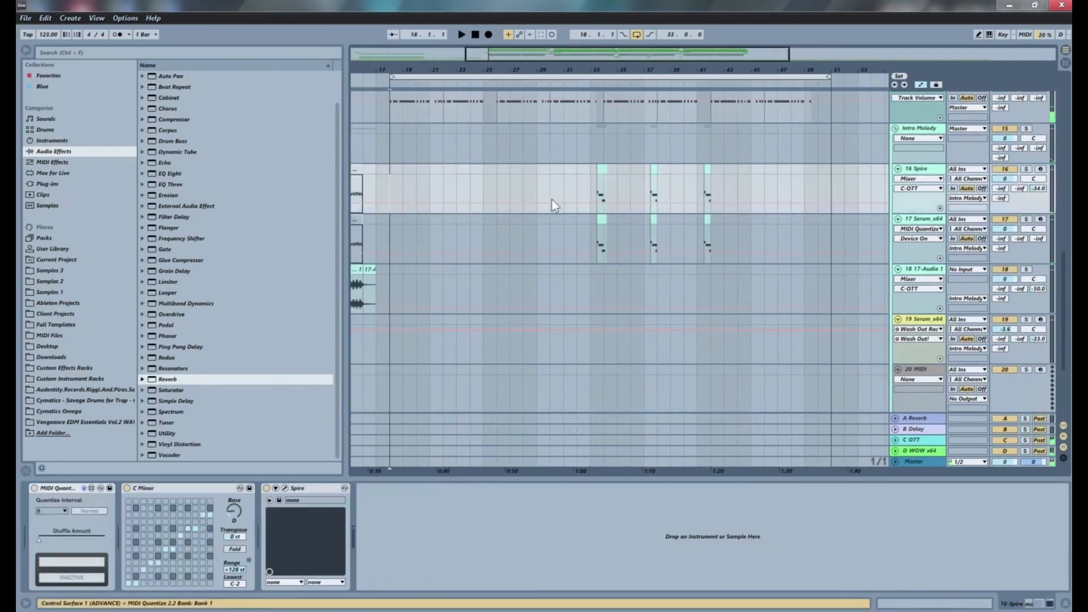
Look through the arrangement from the Tiësto reference track up to the bass and drum tracks.
scroll(584, 195, "down", 3)
scroll(612, 193, "up", 4)
left_click(603, 175)
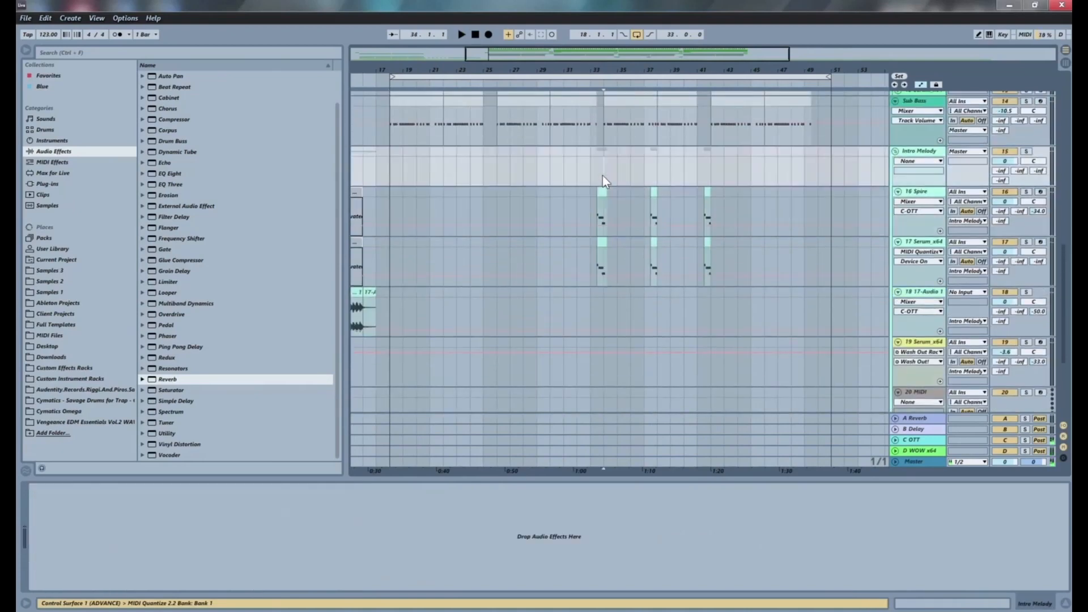
mouse_move(618, 66)
left_mouse_down()
mouse_move(620, 308)
mouse_move(610, 71)
left_mouse_up()
scroll(637, 141, "down", 3)
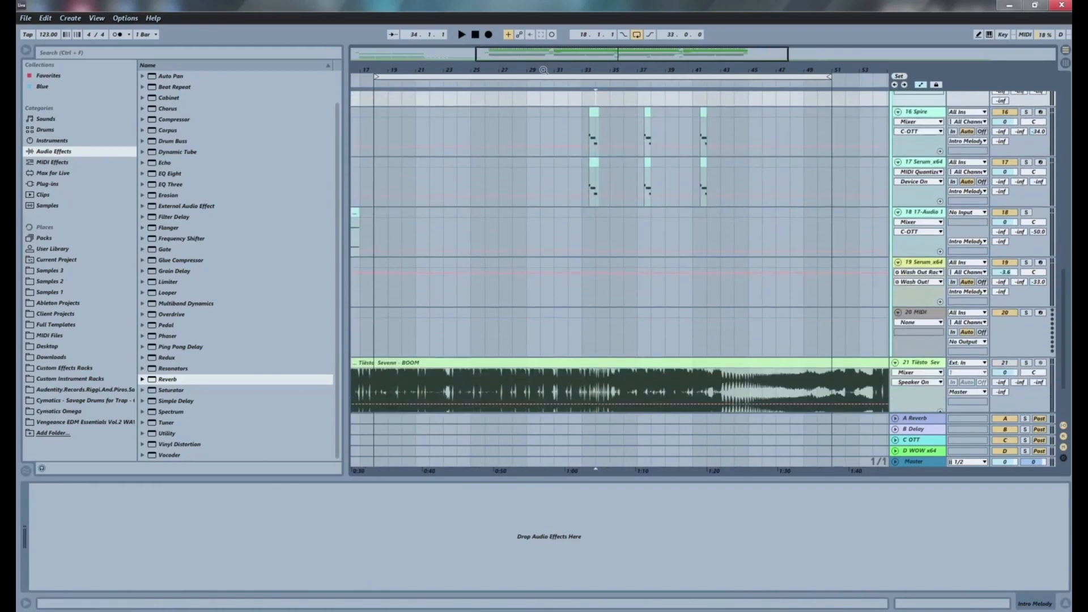
left_click_drag(541, 70, 541, 32)
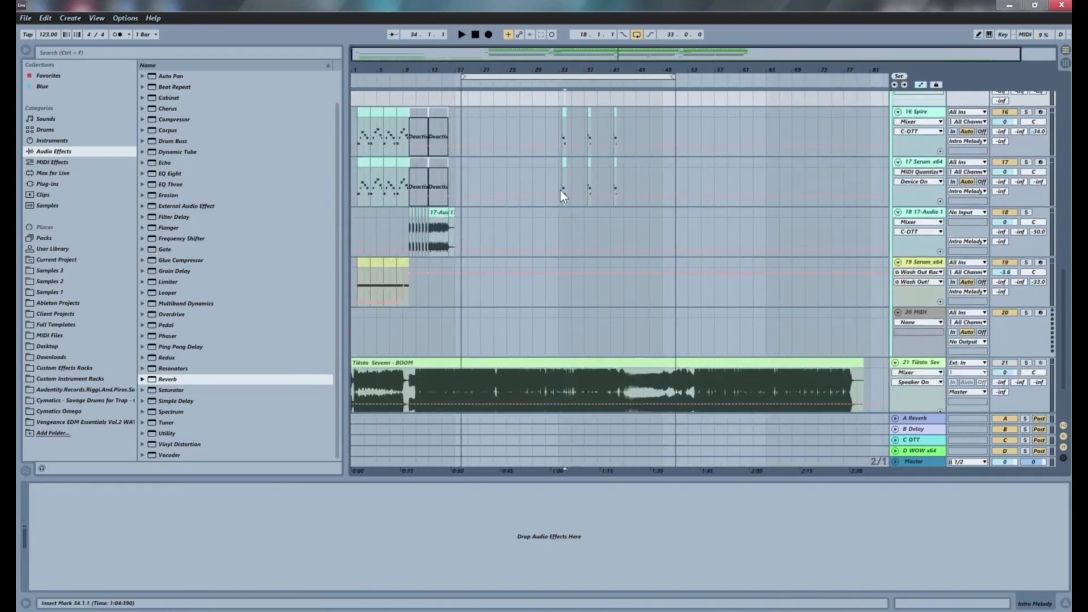
scroll(561, 195, "down", 2)
scroll(564, 210, "up", 5)
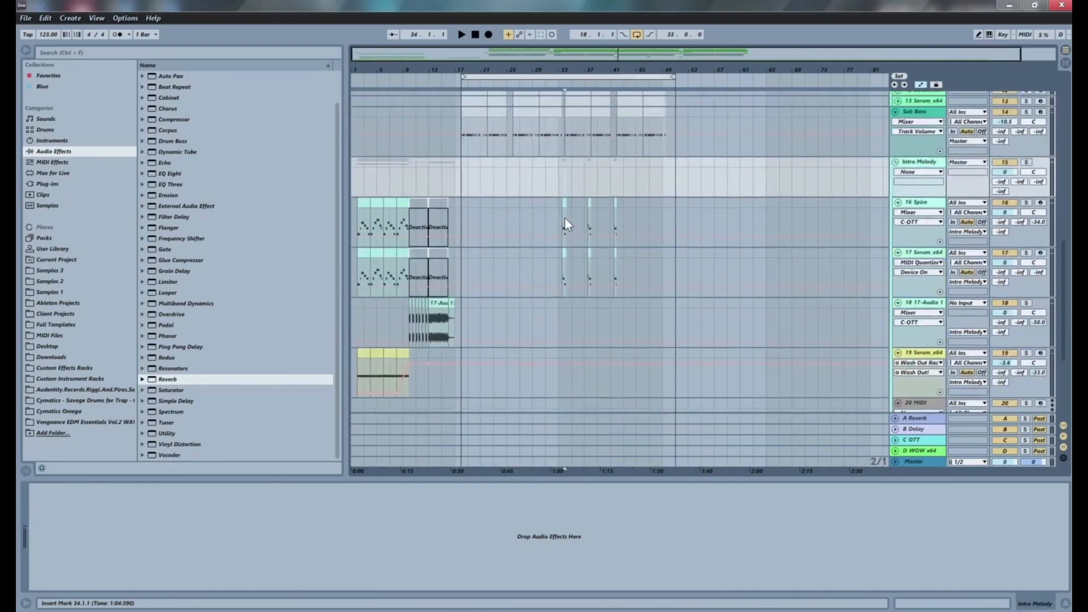
scroll(565, 216, "up", 3)
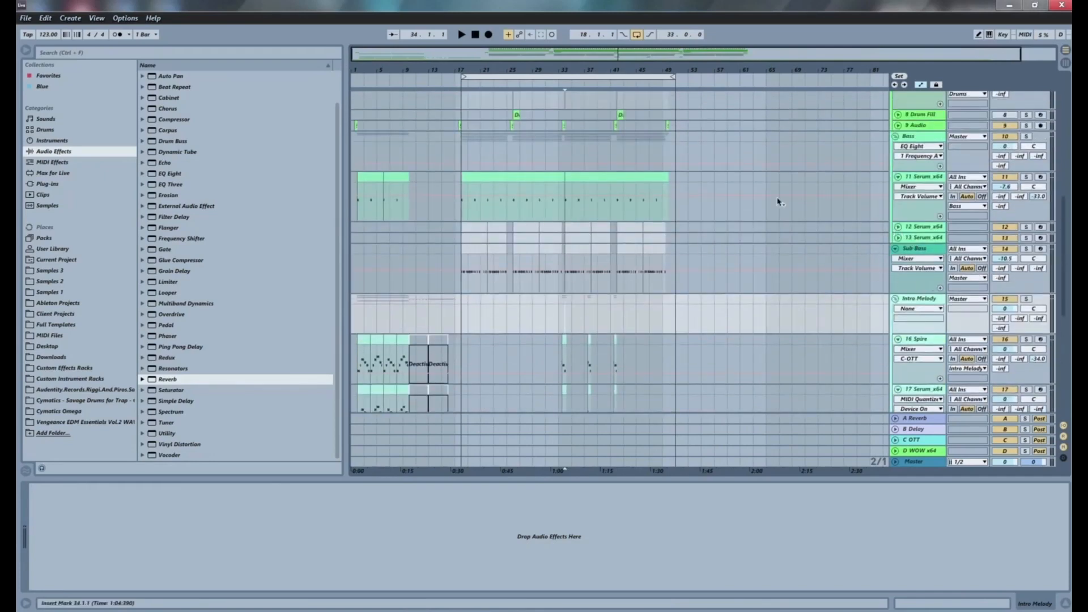
scroll(688, 193, "up", 4)
Copy the TIESTOTOM track's eight-bar clip spanning bars 34 to 42.
left_click(584, 225)
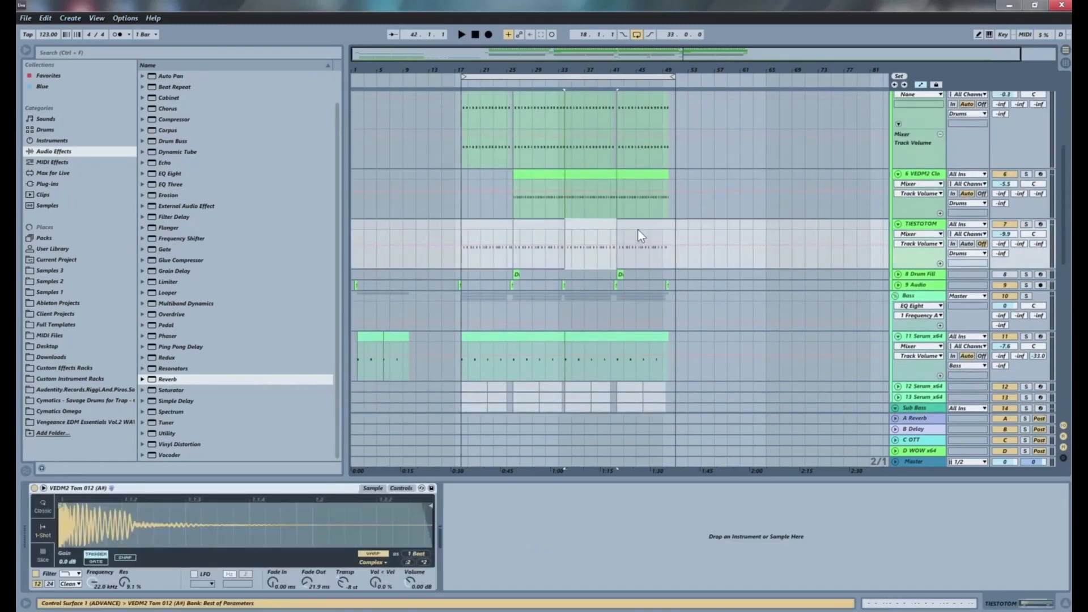
scroll(624, 232, "down", 2)
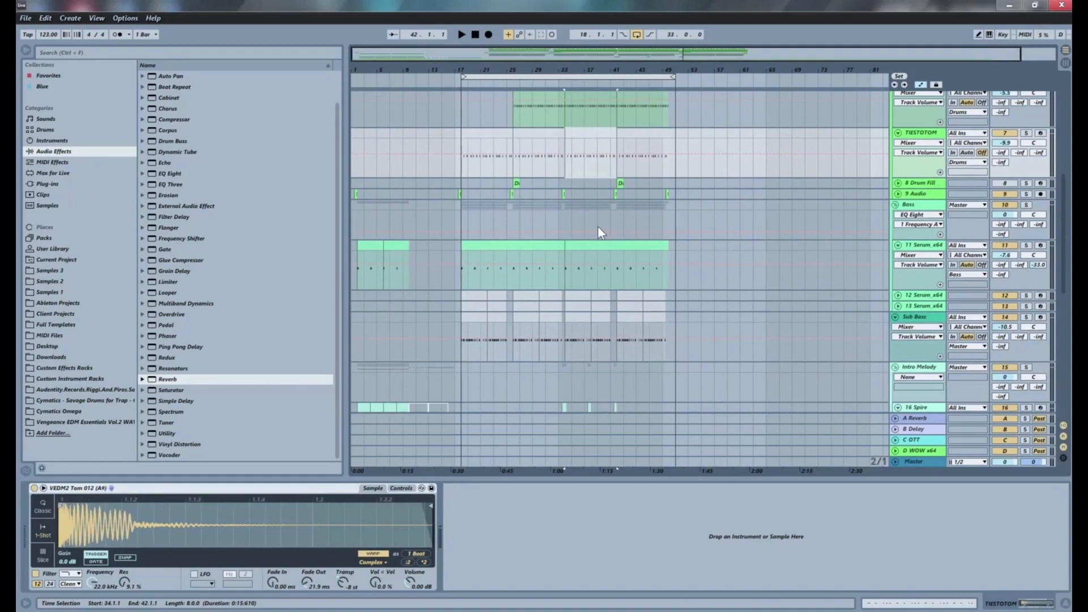
scroll(598, 228, "down", 6)
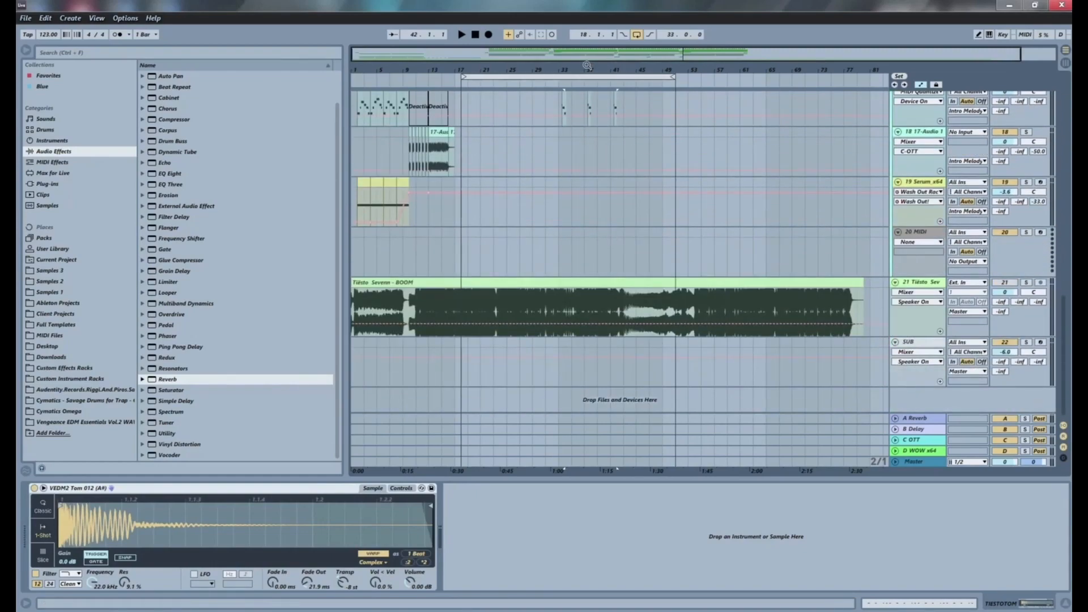
left_click_drag(588, 66, 588, 61)
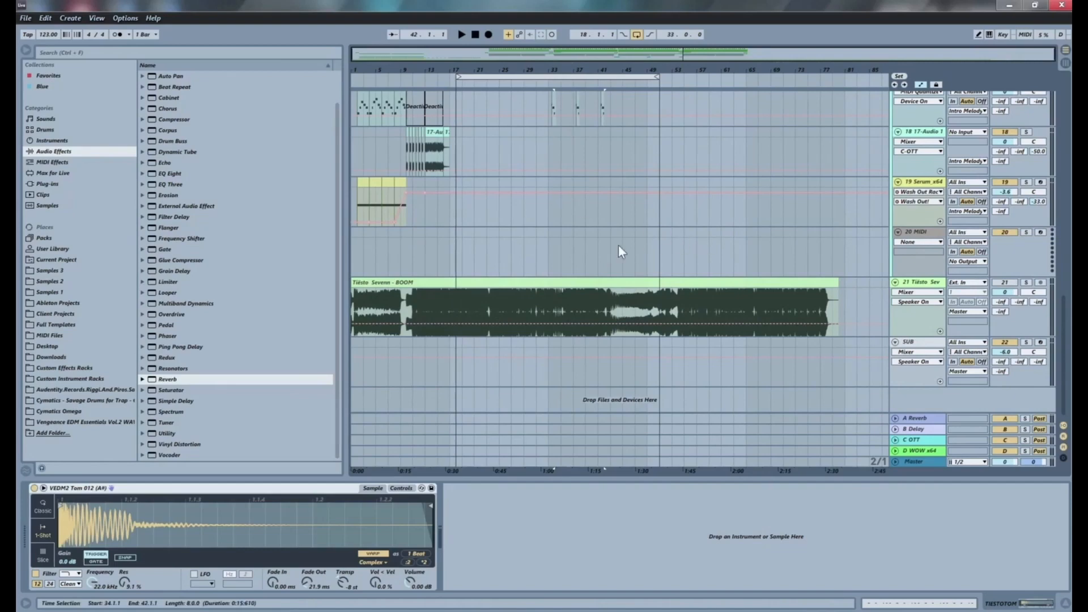
left_click(570, 257)
scroll(578, 257, "up", 5)
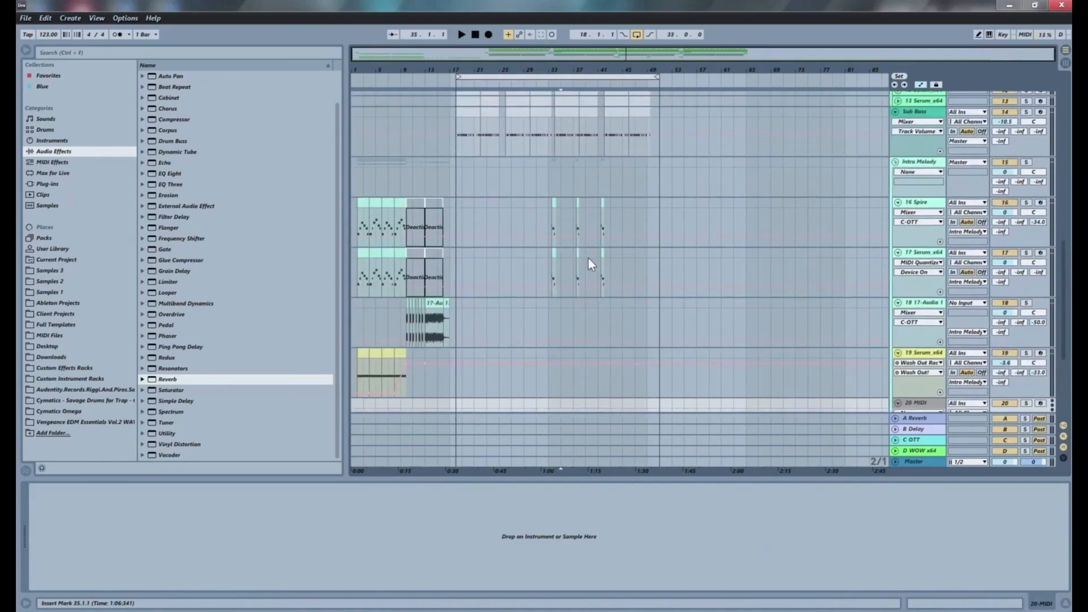
scroll(893, 222, "up", 5)
Unfold the 13 Serum track and place an empty MIDI track directly below it in the Bass group.
left_click(863, 230)
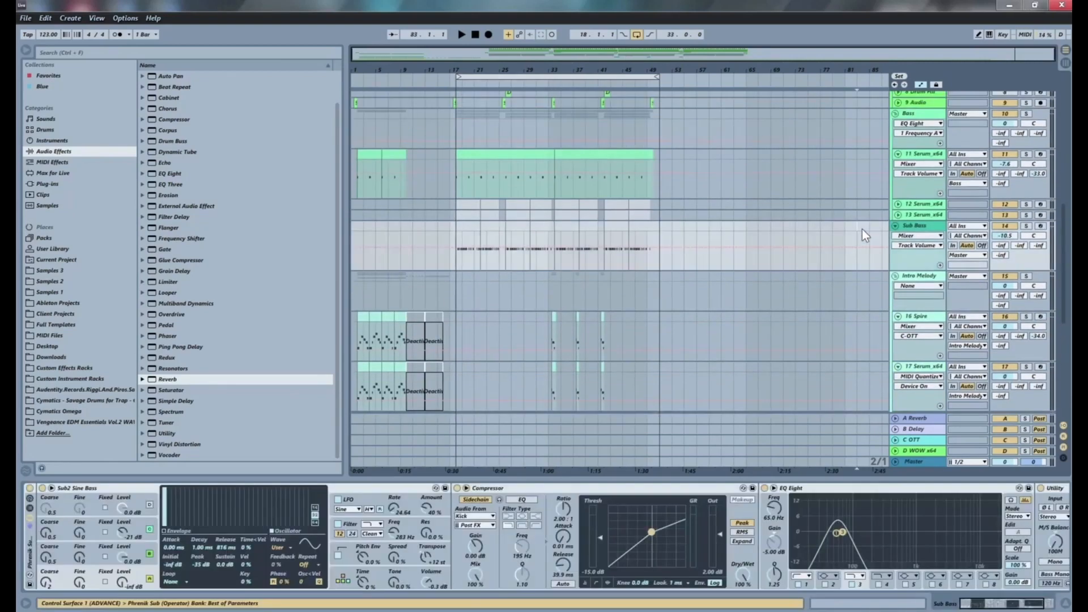
left_click(760, 261)
scroll(763, 261, "up", 3)
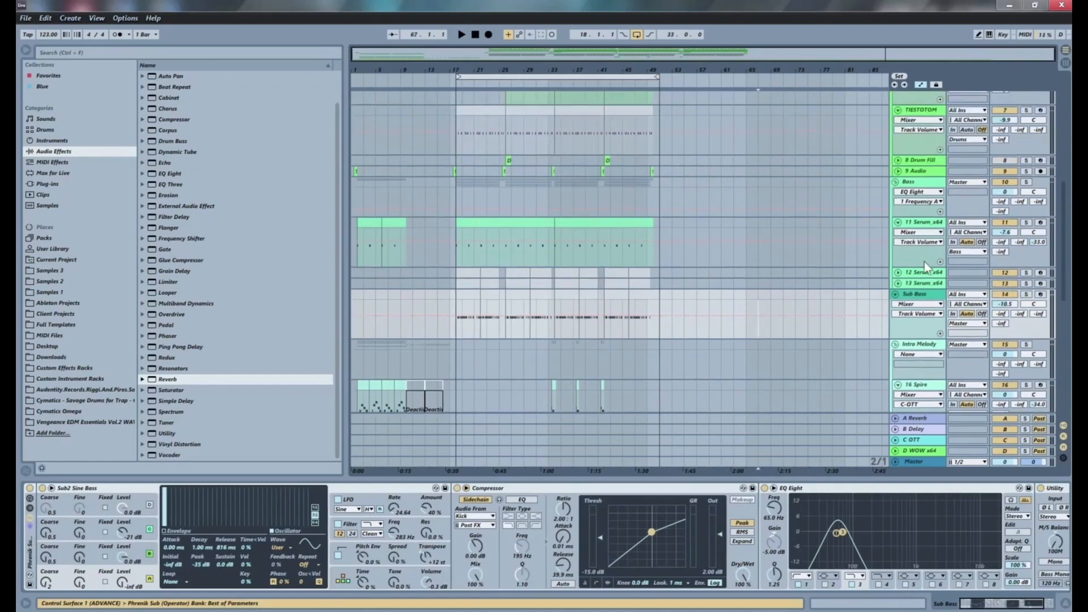
left_click(898, 283)
left_click(914, 287)
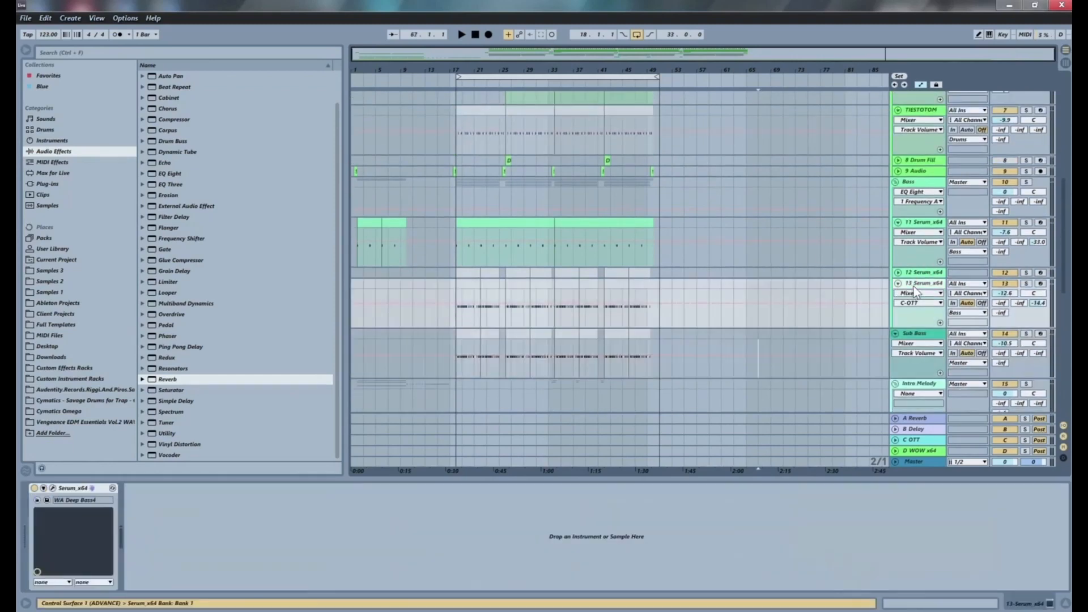
scroll(850, 288, "down", 3)
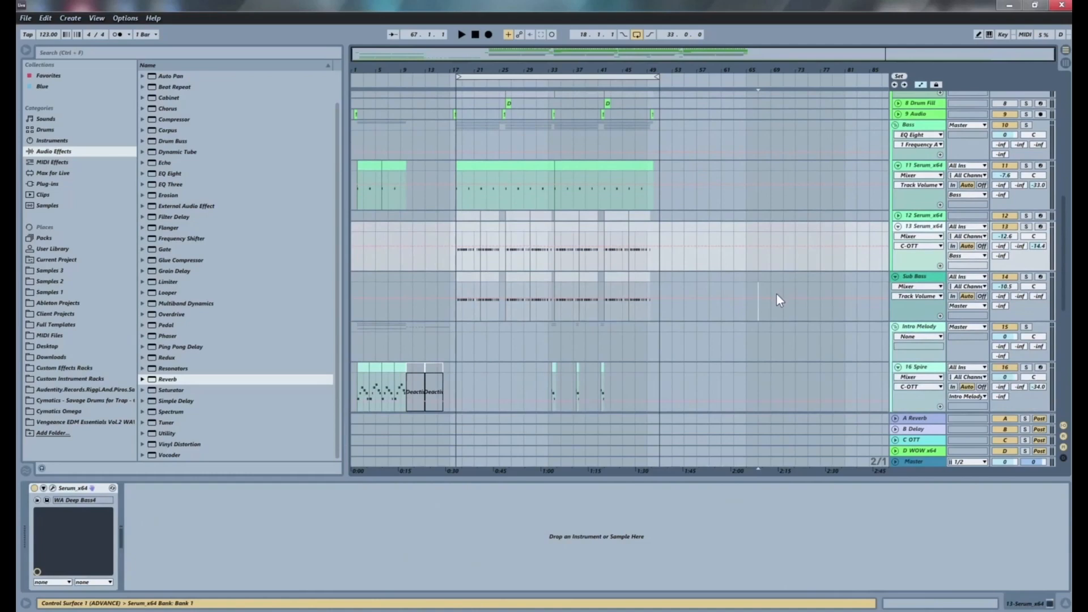
mouse_move(775, 296)
key("ctrl+shift+t")
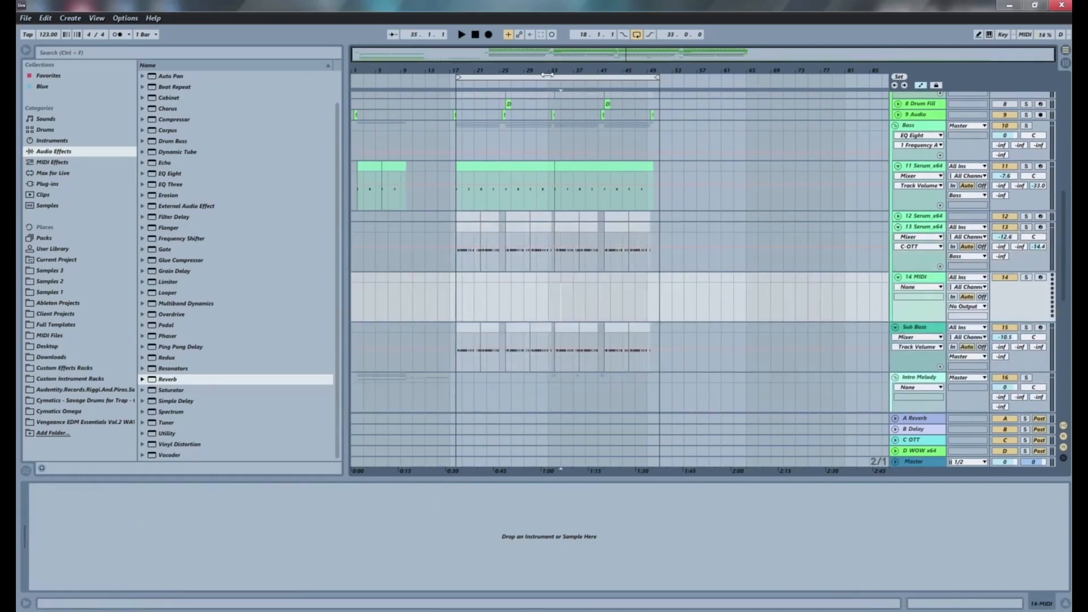
Paste the copied eight-bar tom clip at bar 34 on the empty 14 MIDI track.
key("plus")
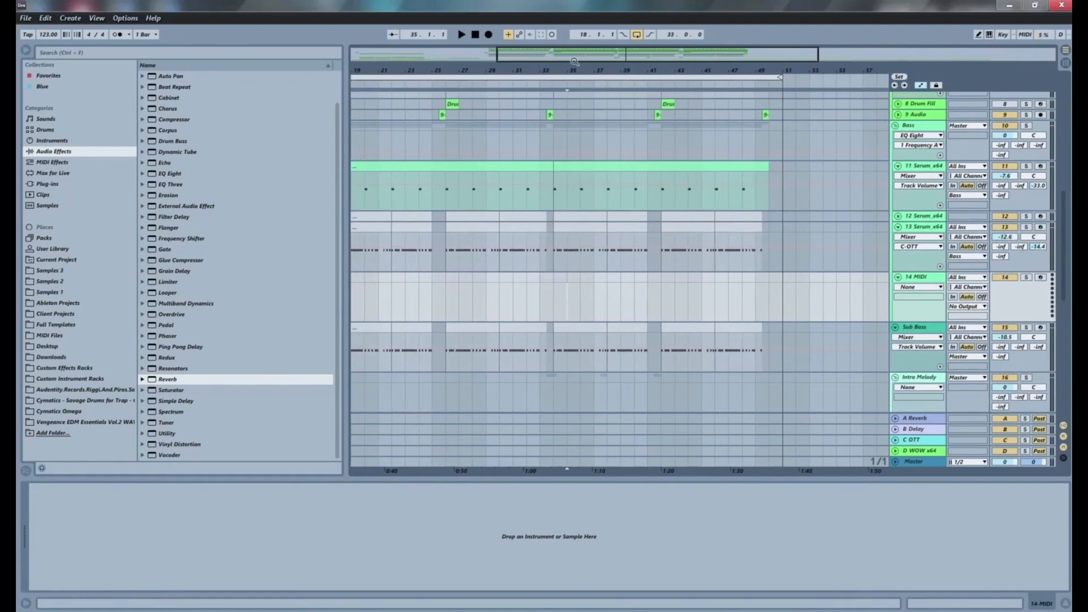
key("plus")
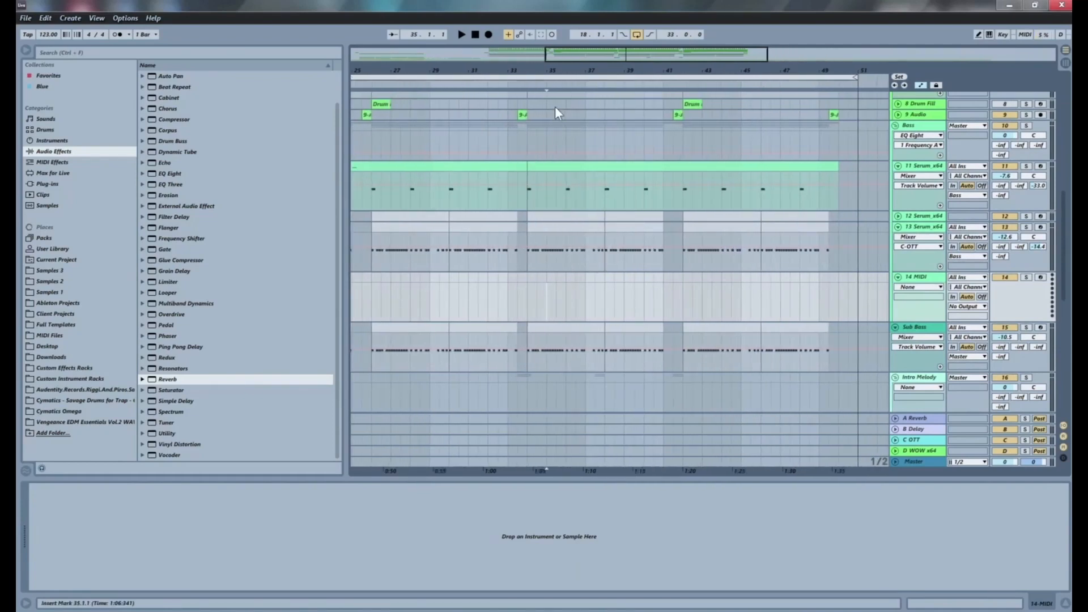
key("plus")
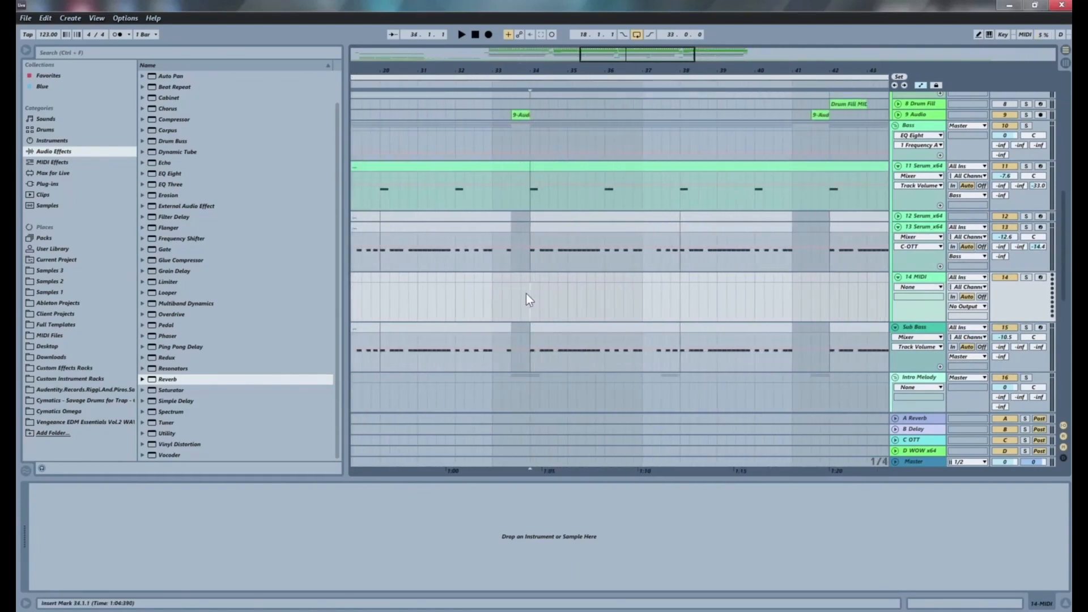
key("ctrl+v")
left_click(499, 296)
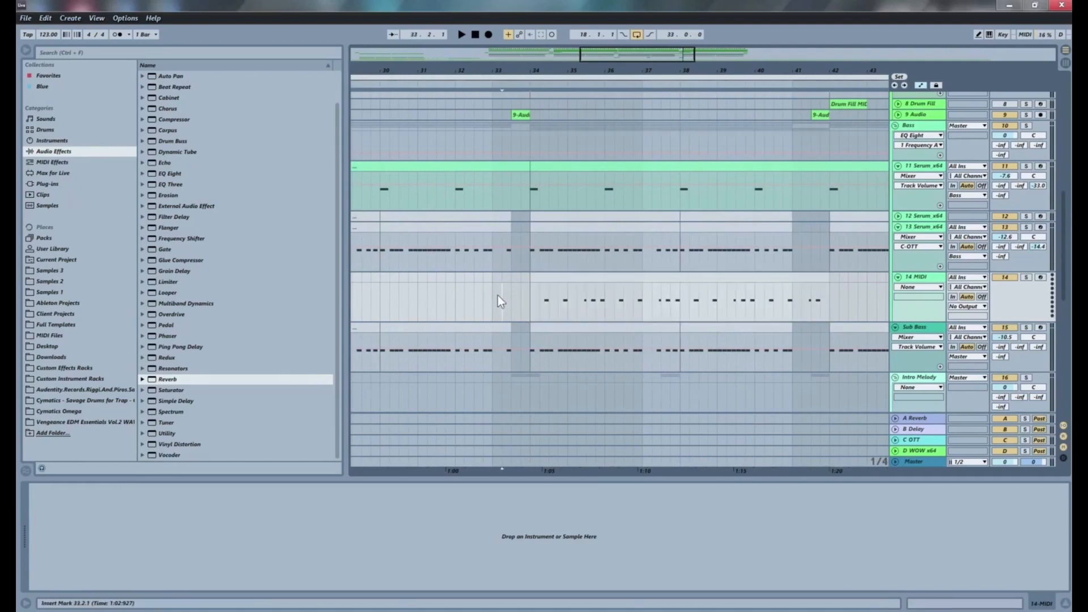
Duplicate all the D3 notes in the pasted clip, with the copies starting at beat 1.1.
double_click(654, 277)
left_click(345, 495)
key("ctrl+a")
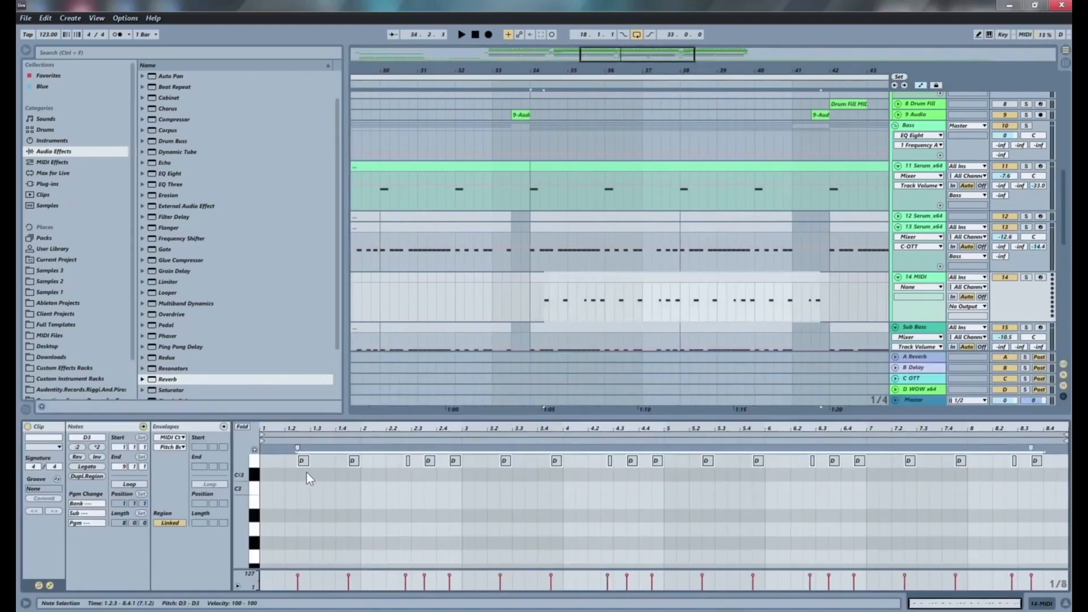
left_click_drag(301, 459, 270, 464)
left_click(777, 307)
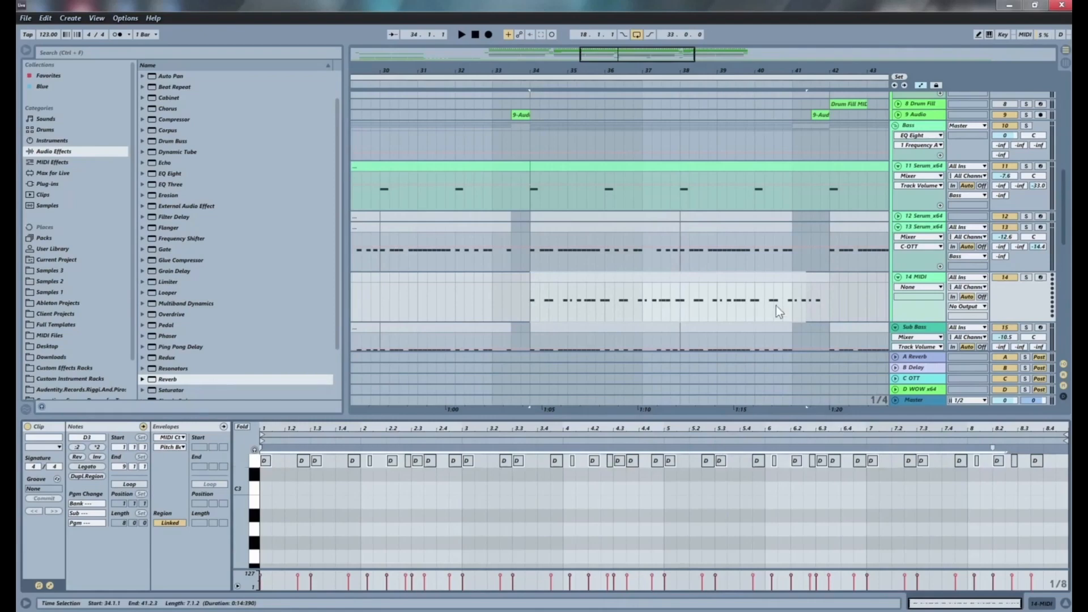
left_click(522, 299)
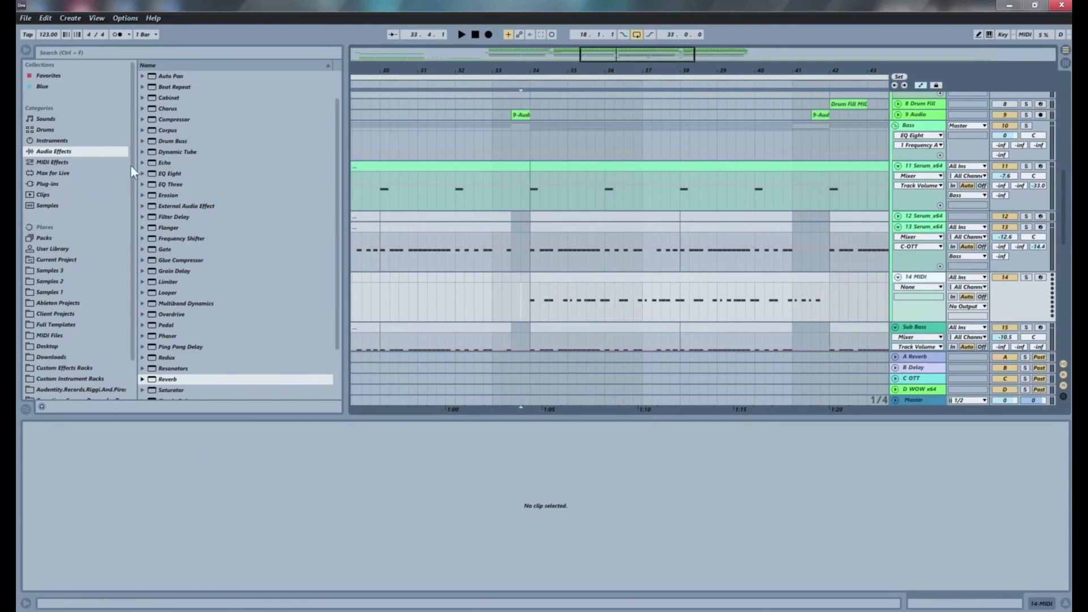
Load the Reveal Sound plug-in Spire onto the 14 MIDI track.
left_click(46, 184)
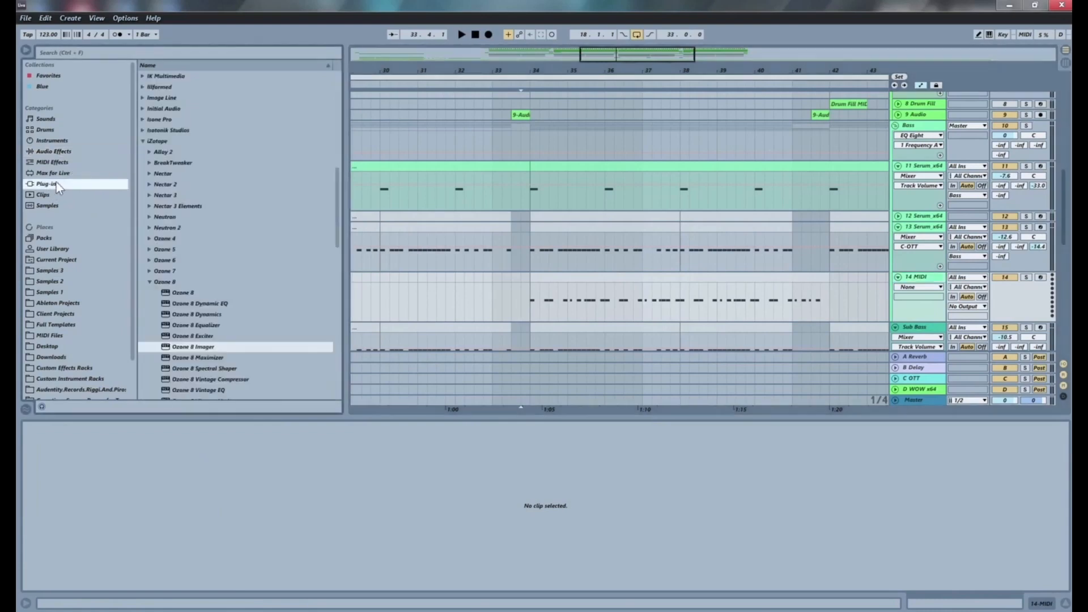
left_click(149, 282)
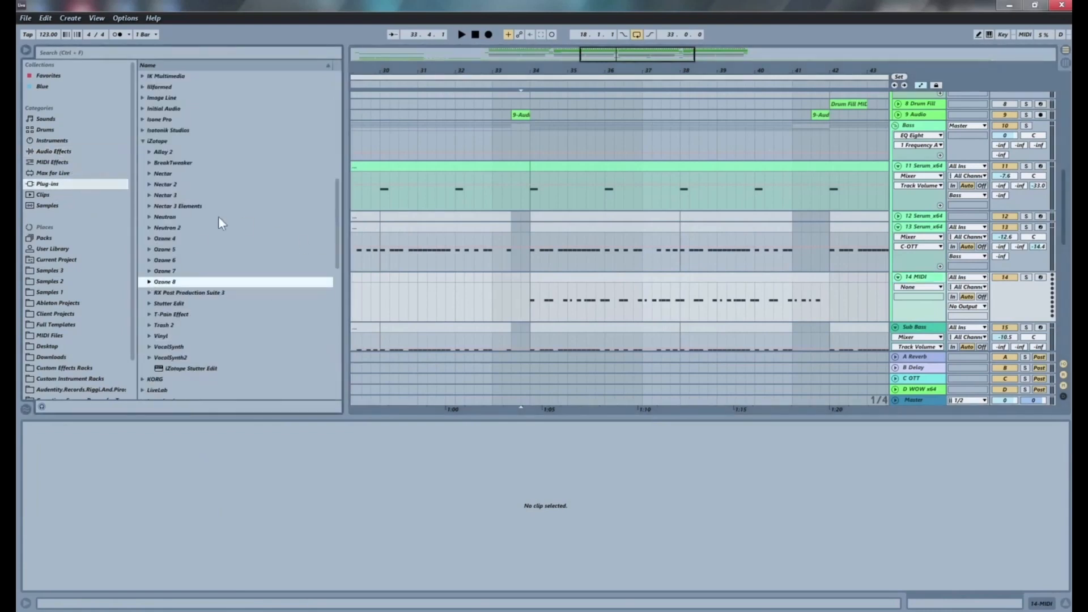
left_click(142, 141)
left_click_drag(339, 280, 347, 372)
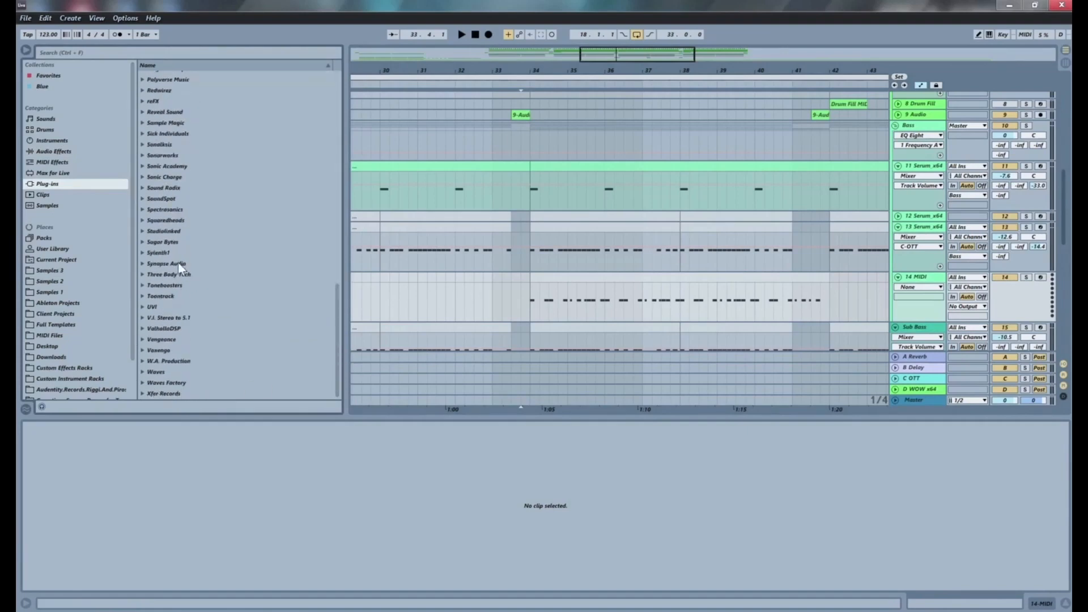
left_click(143, 113)
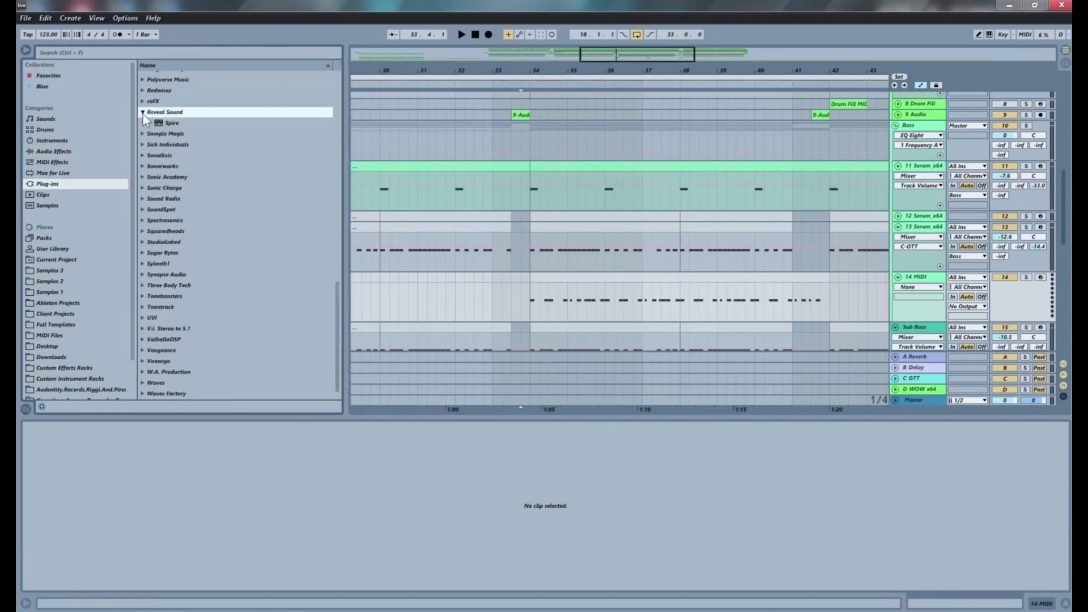
left_click_drag(166, 126, 402, 233)
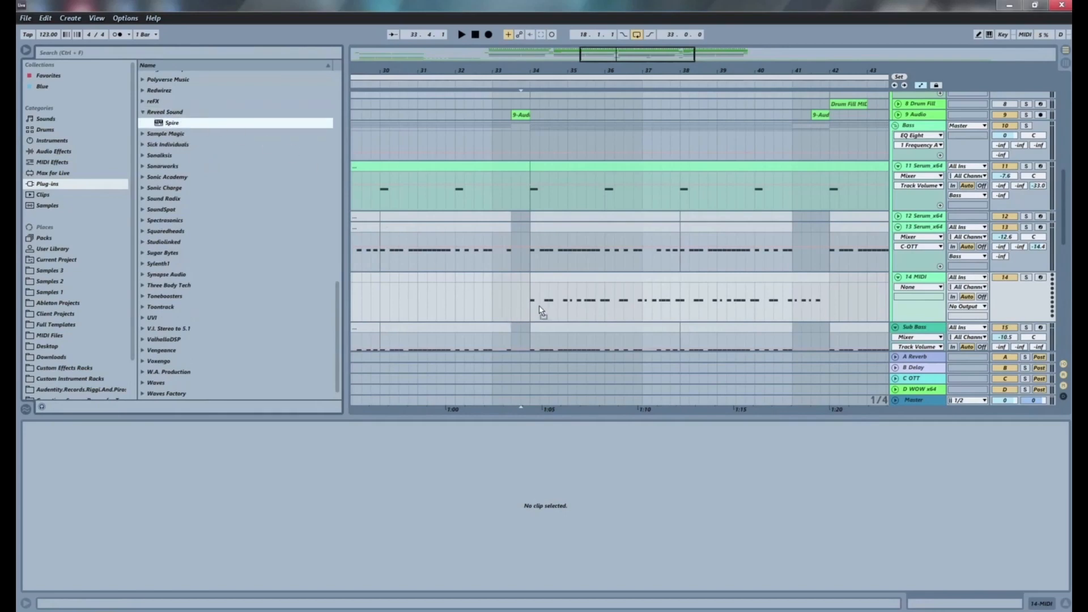
left_click_drag(541, 311, 540, 306)
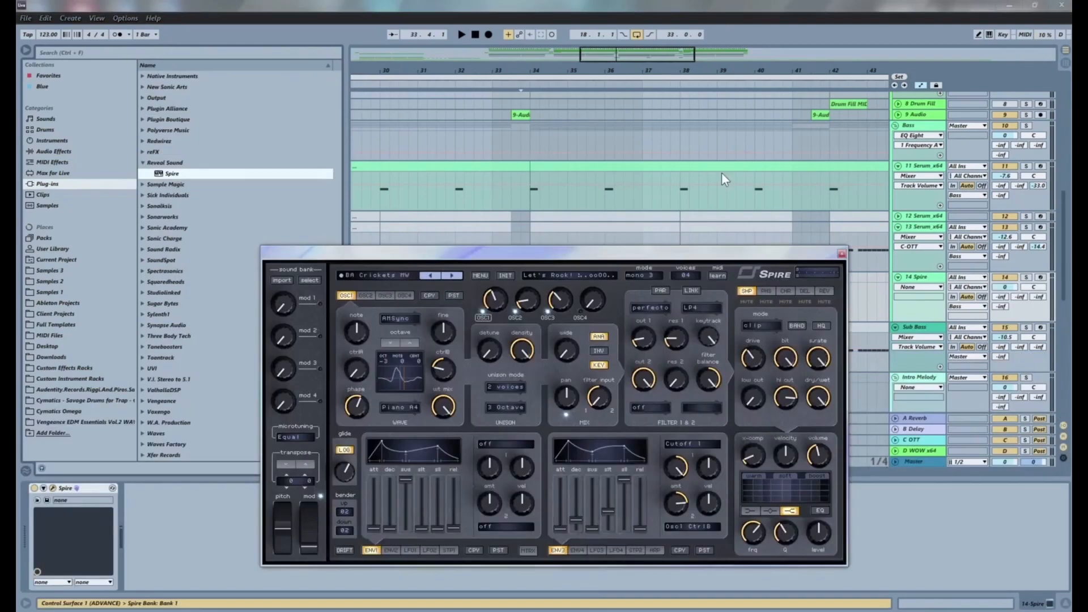
Load the Sample_Foundry_Spire_Deep_House_Basses_(Bank_A) preset bank into Spire on the 14 Spire track.
left_click(479, 276)
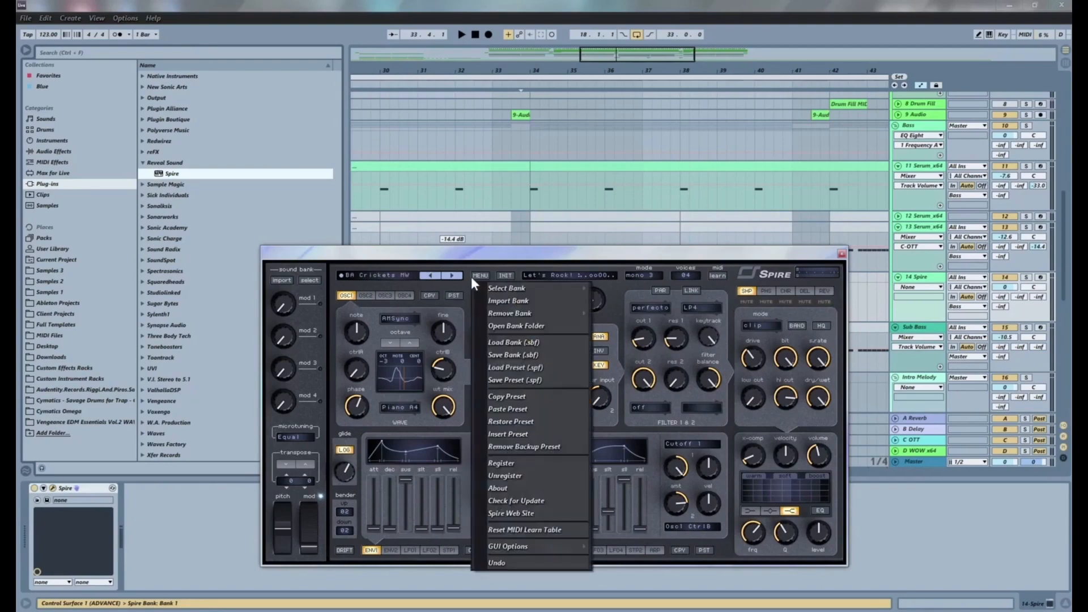
mouse_move(569, 286)
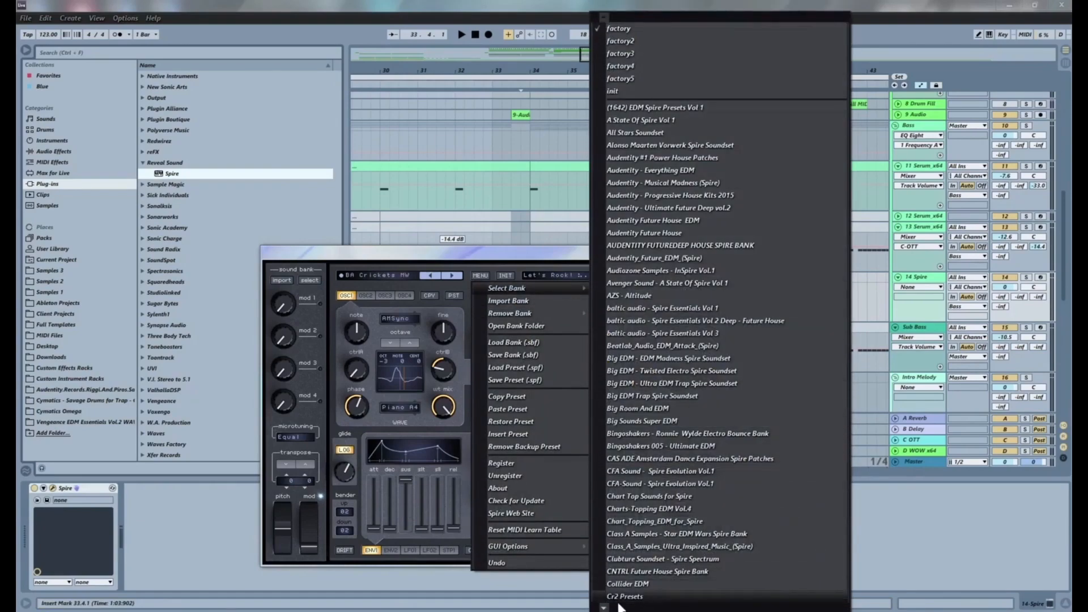
mouse_move(618, 609)
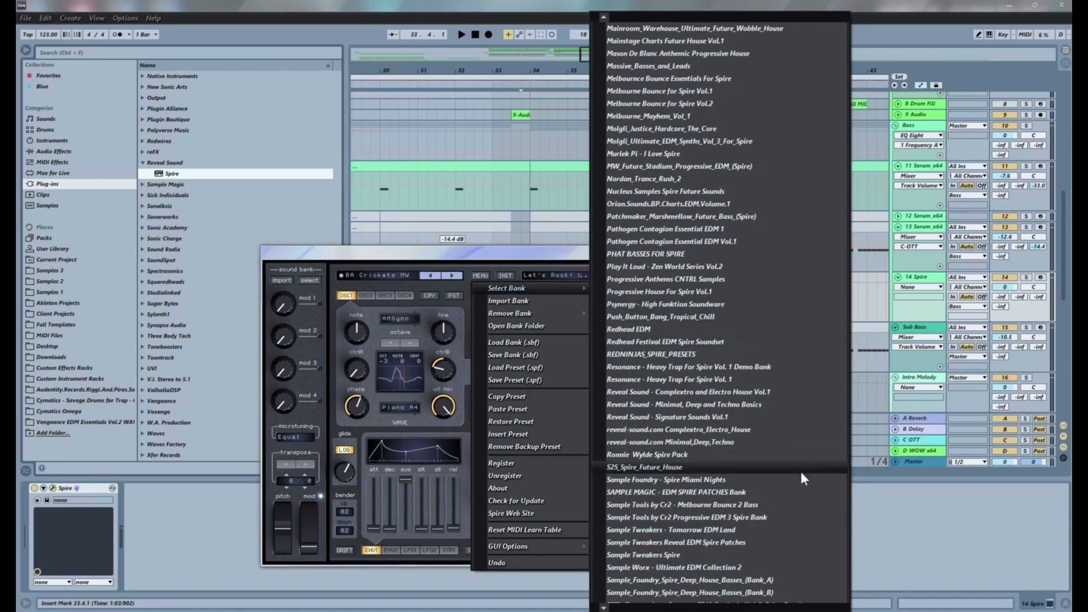
left_click(729, 576)
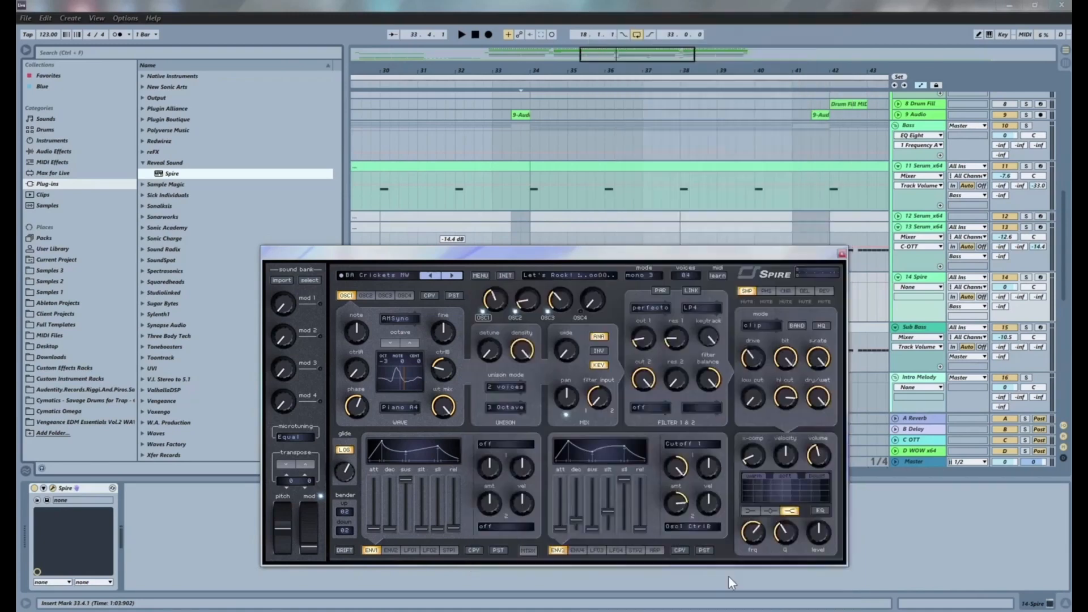
Solo the 14 Spire track during playback, switch Spire to the preset BASS - DH Bass 1, and remove the solo.
left_click_drag(423, 256, 411, 411)
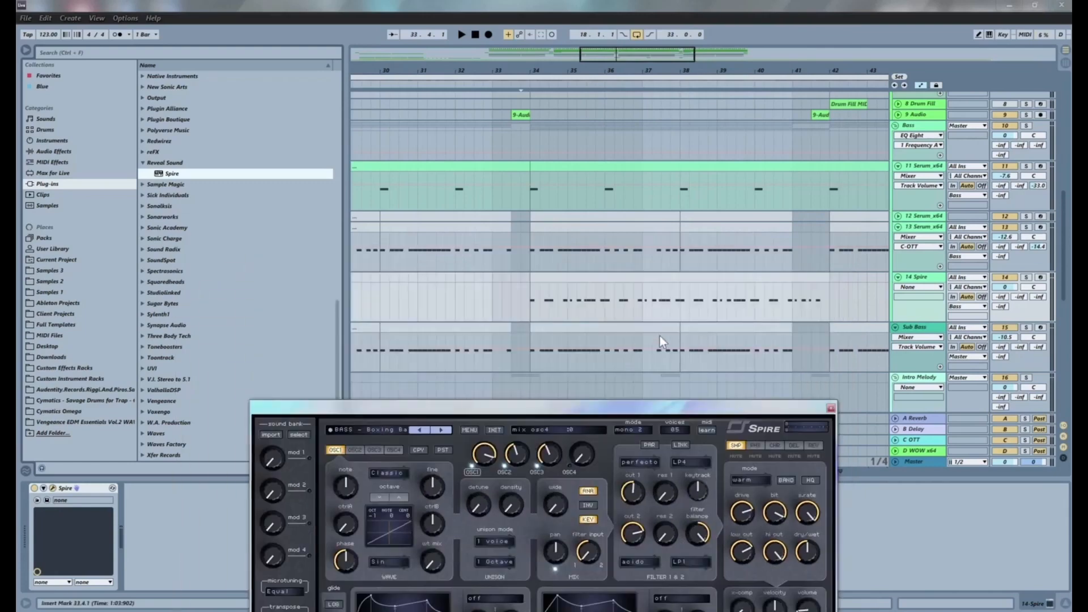
left_click(1028, 278)
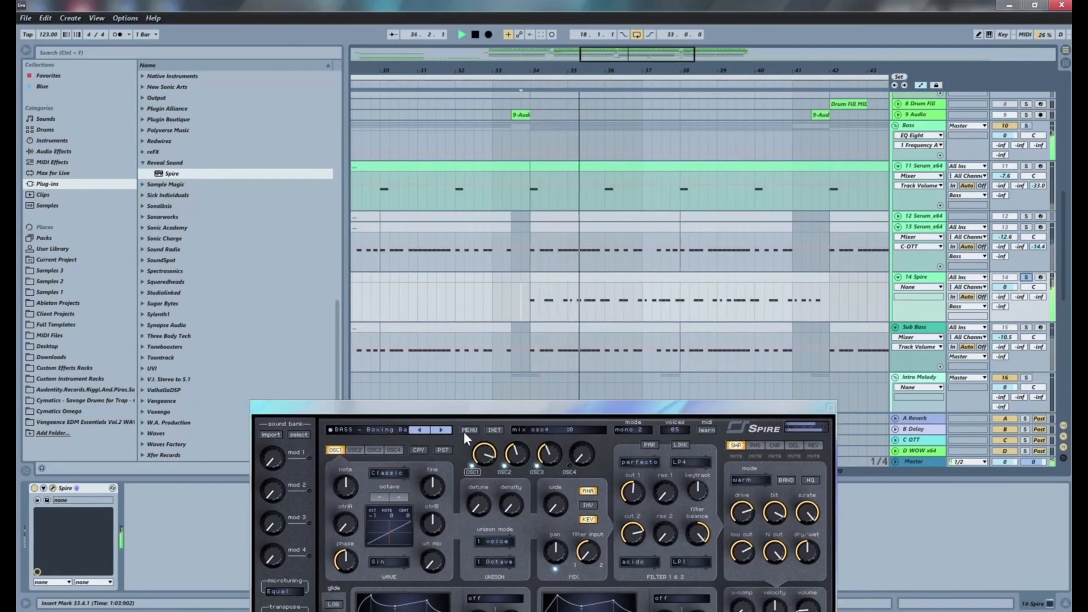
left_click(442, 430)
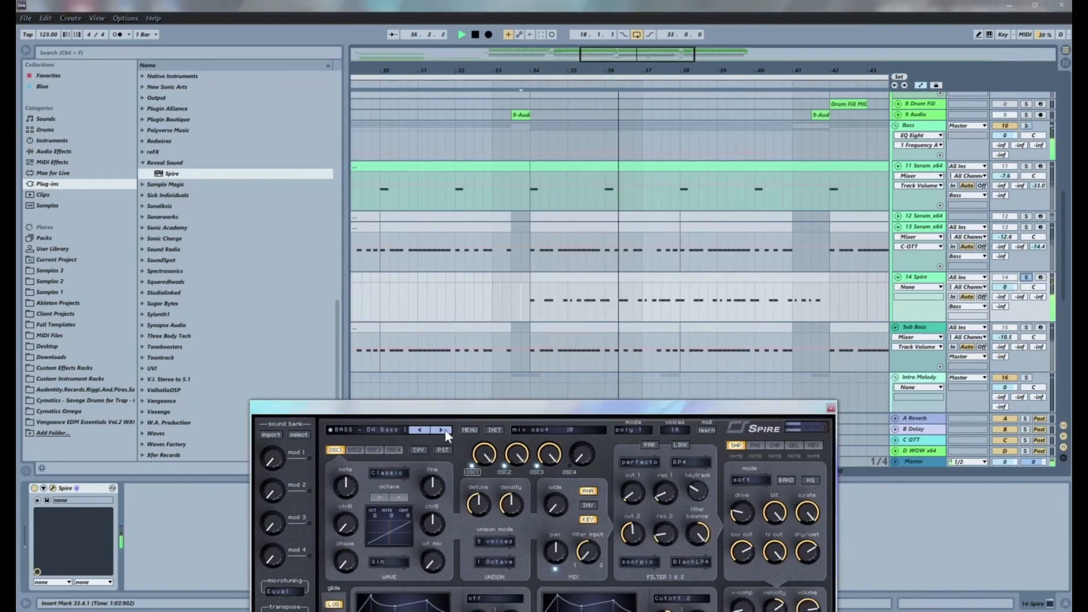
left_click(831, 407)
key("space")
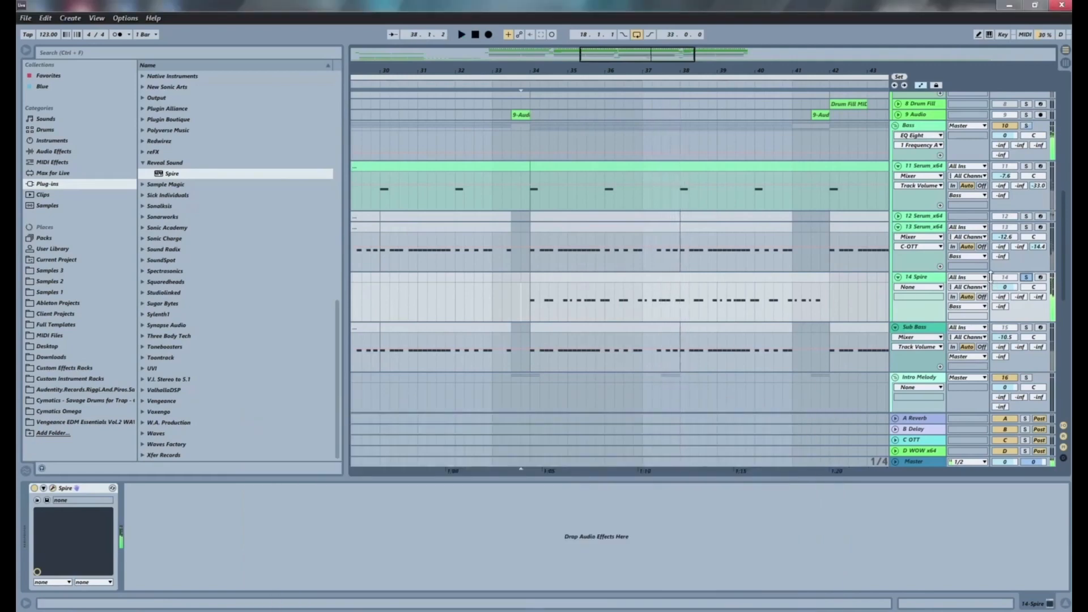
left_click(1027, 278)
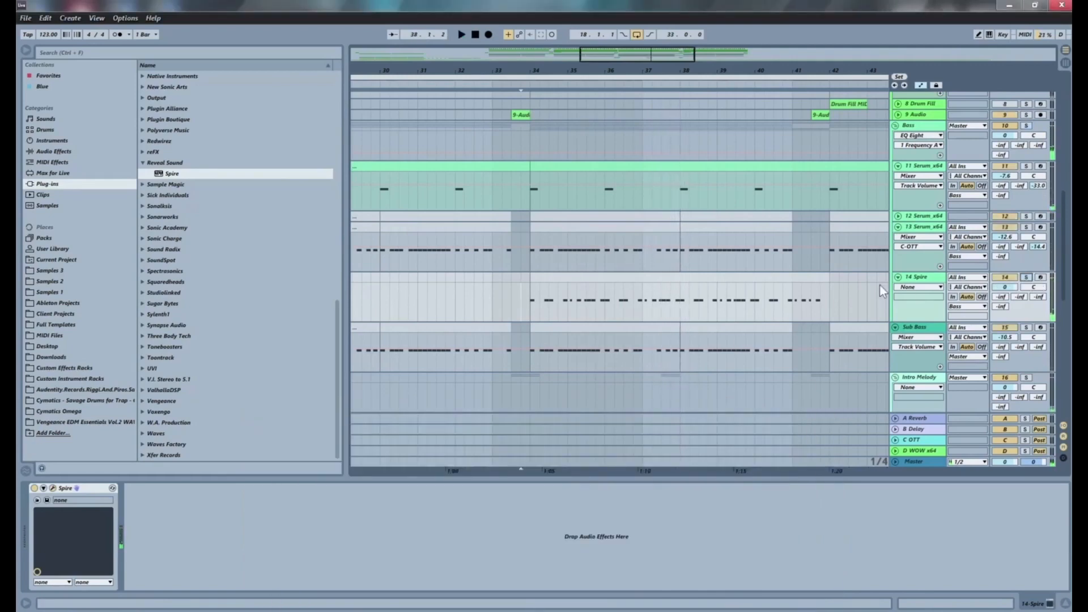
Duplicate the eight-bar clip on the 14 Spire track so the copy starts at bar 42.
key("space")
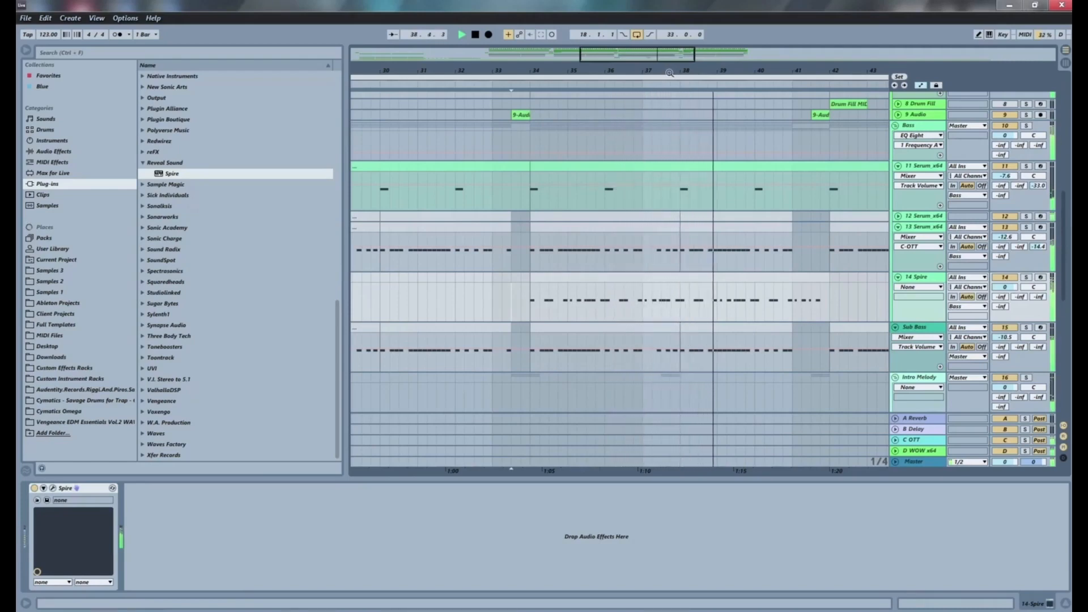
left_click_drag(525, 71, 524, 34)
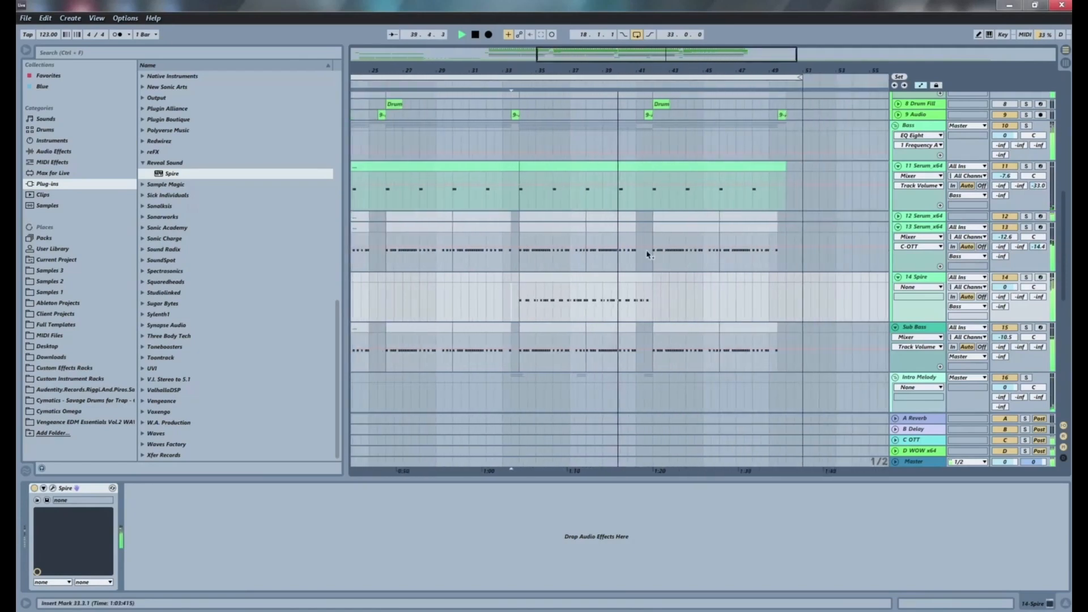
left_click(634, 304)
key("ctrl+d")
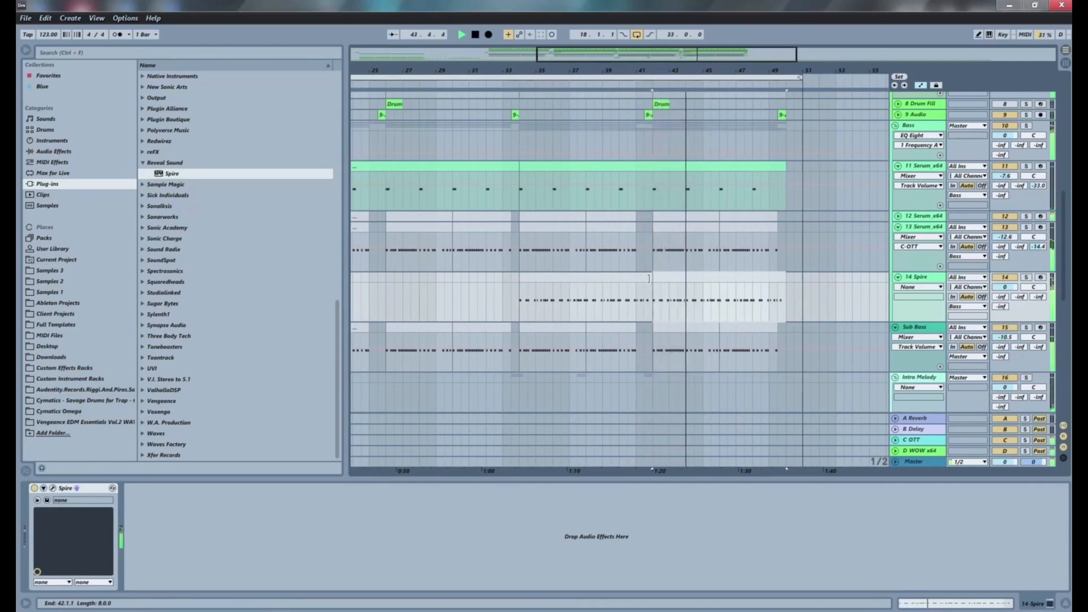
Play the arrangement from bar 17 through the end of the drop to check the new layer.
left_click(516, 295)
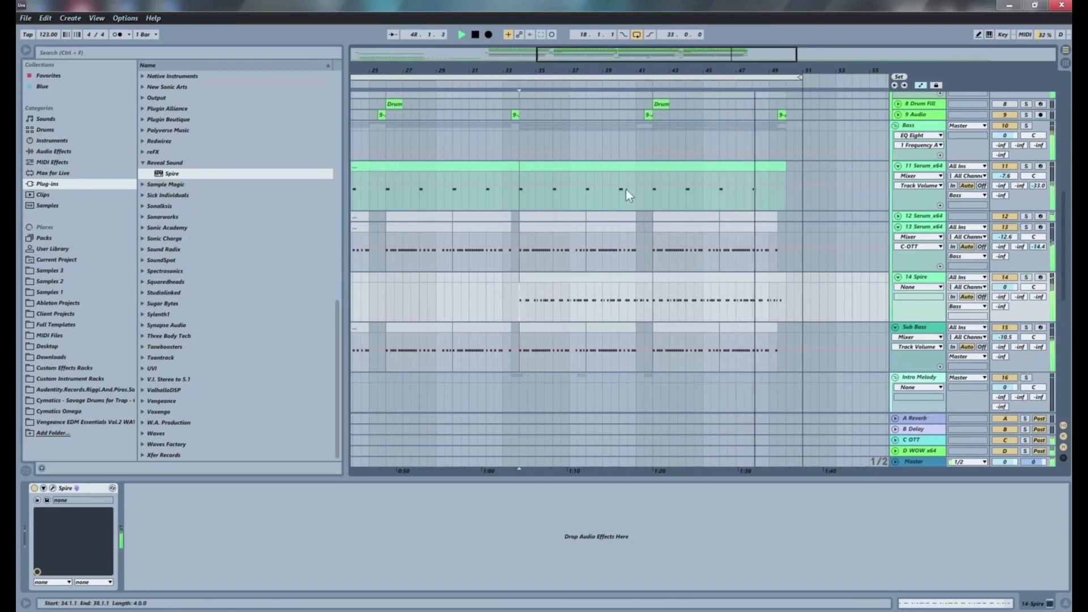
left_click_drag(557, 79, 575, 56)
key("space")
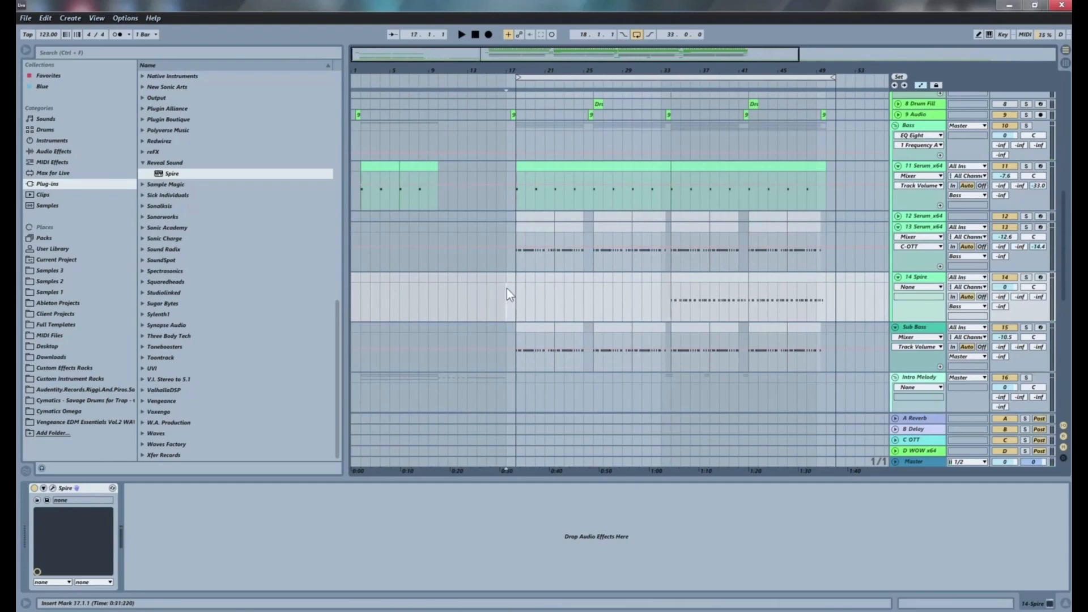
key("space")
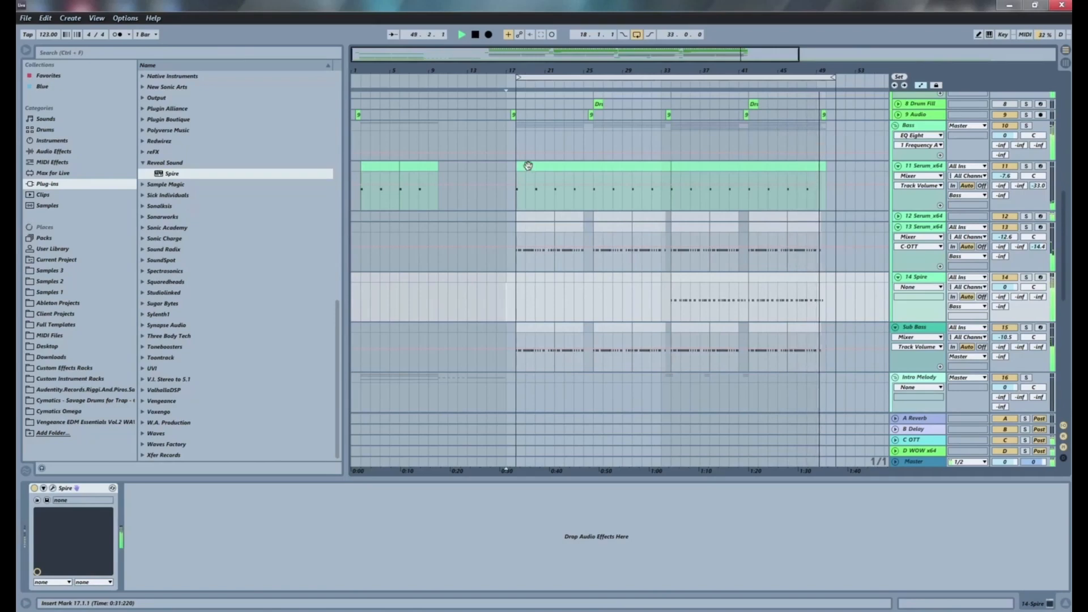
key("space")
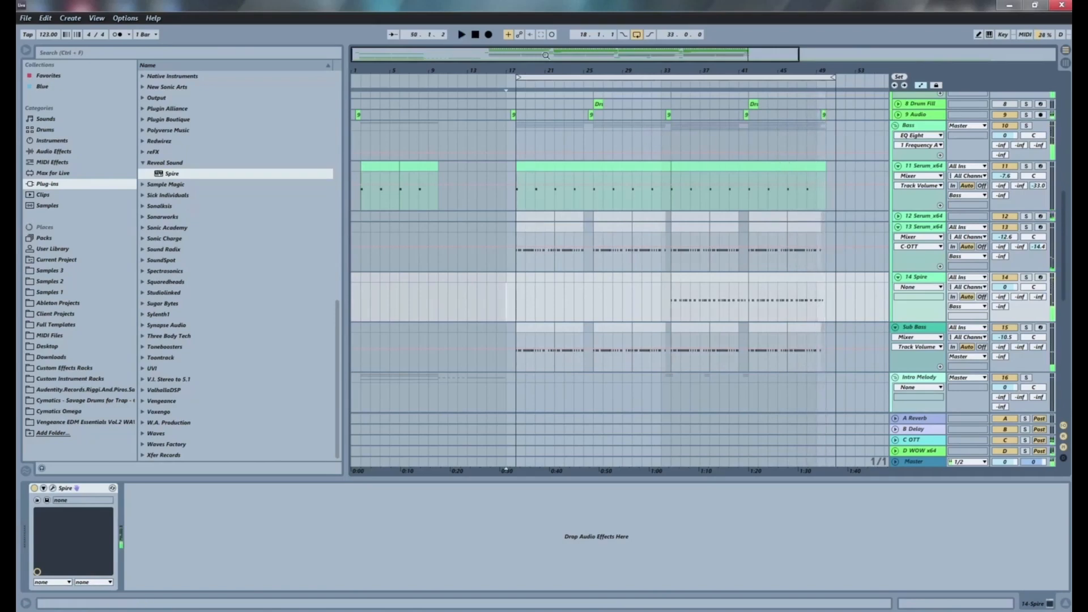
Duplicate the 14 Spire track with its clips and open the Spire window of the copy.
left_click_drag(621, 71, 524, 71)
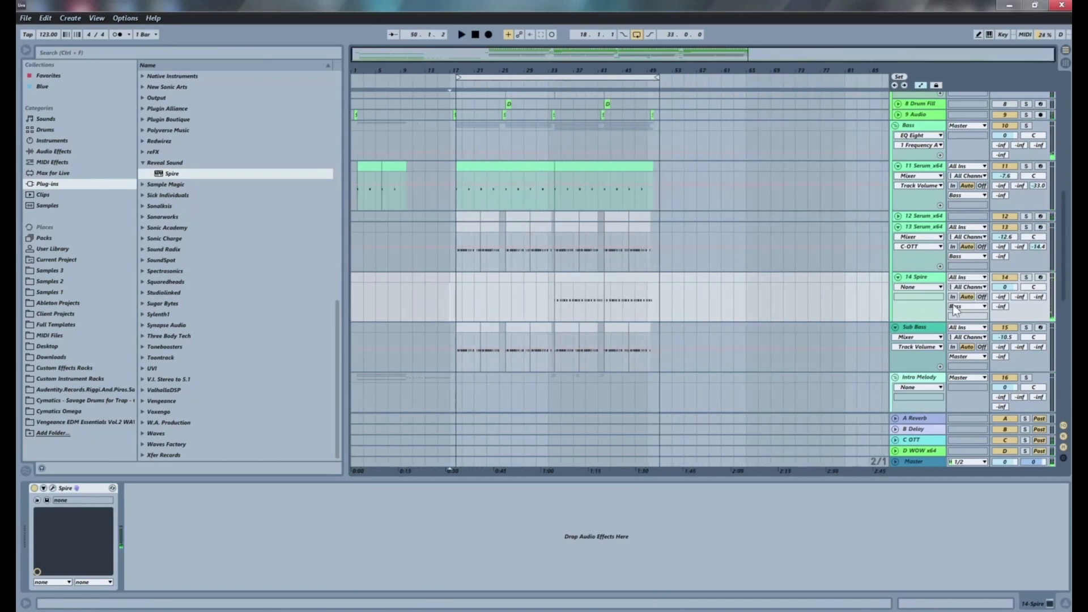
right_click(931, 278)
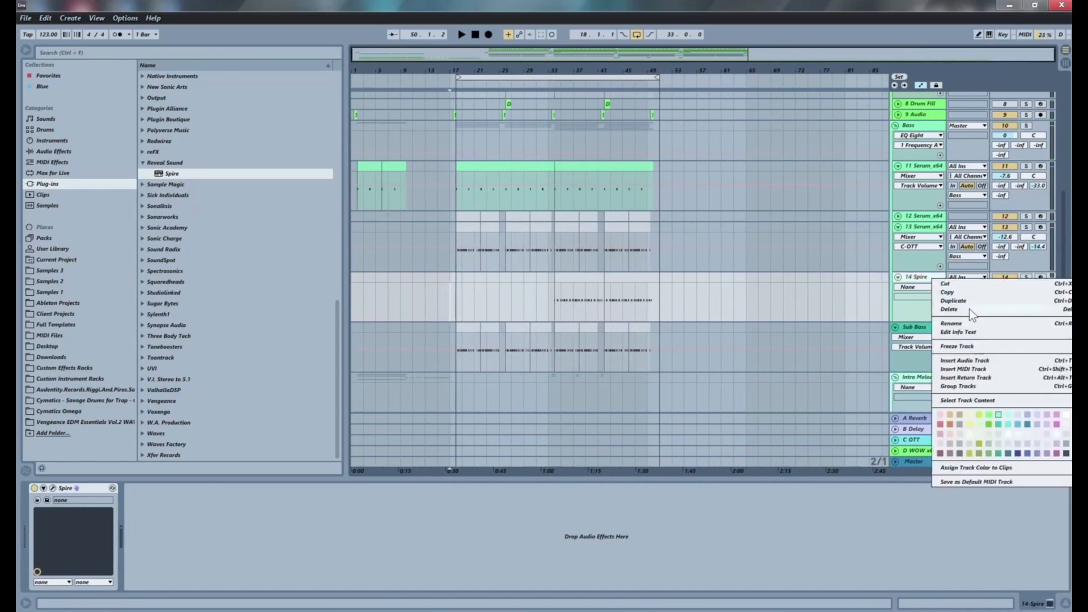
left_click(949, 300)
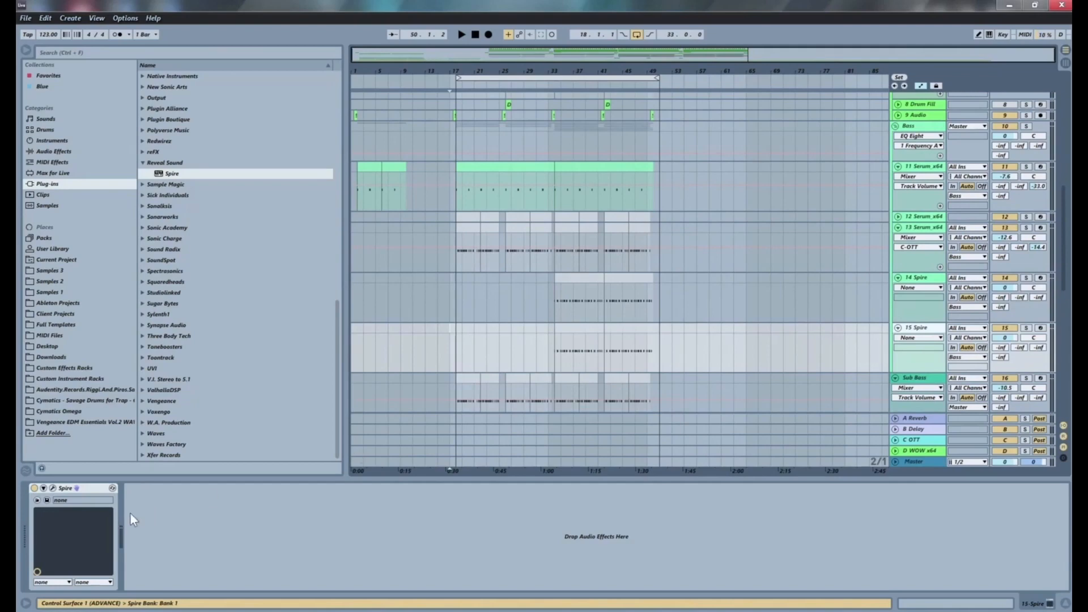
left_click(53, 488)
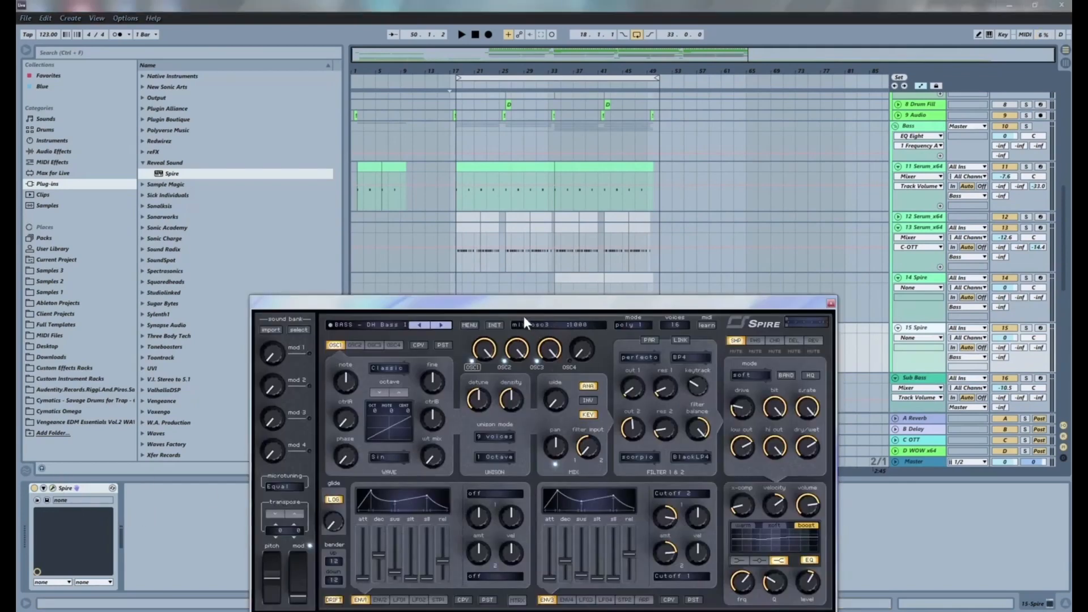
left_click_drag(482, 295, 257, 168)
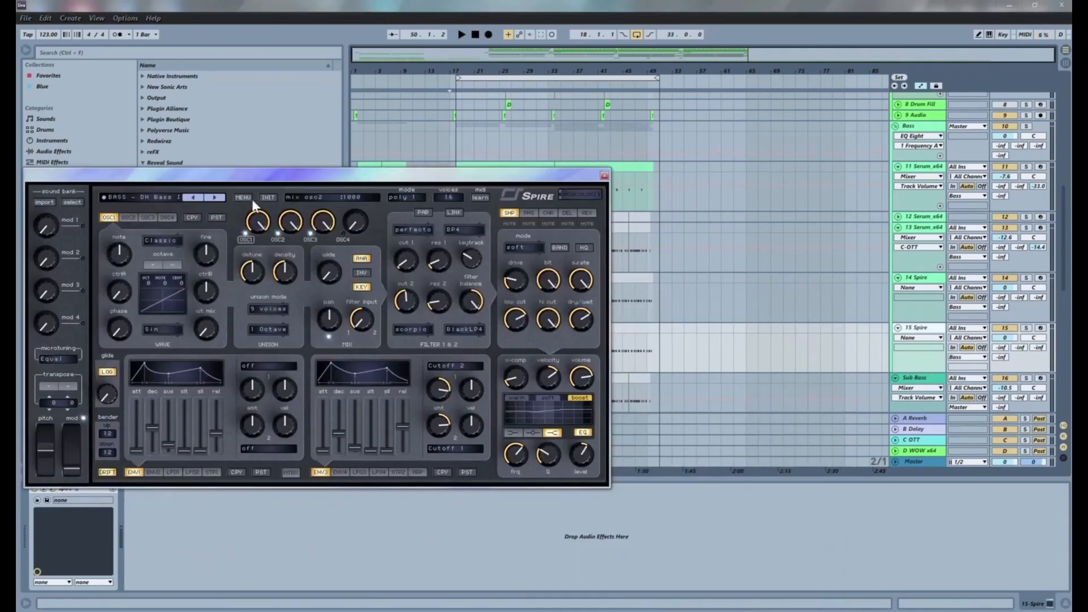
Audition the next Deep House bass presets in Spire on the 15 Spire track, with playback starting from bar 35.
left_click(214, 197)
key("space")
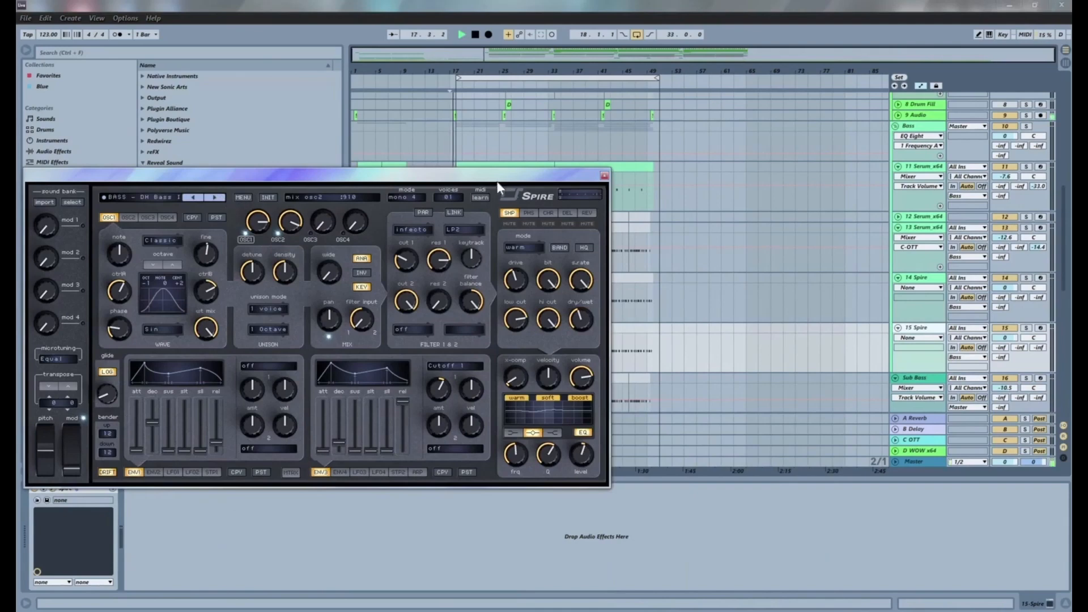
left_click_drag(496, 181, 369, 178)
left_click(556, 367)
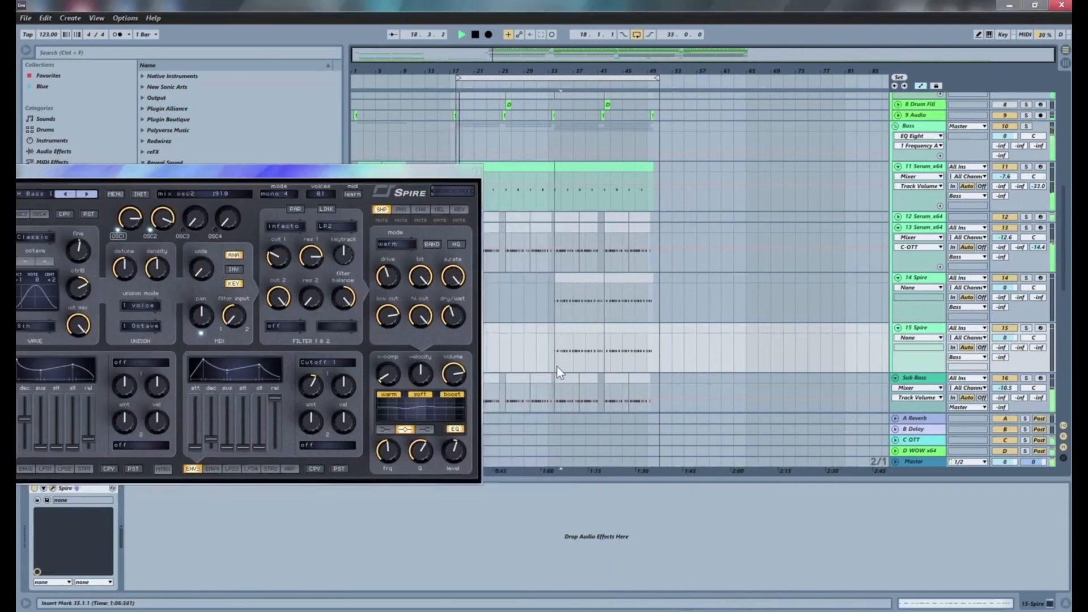
left_click(88, 194)
left_click_drag(66, 180, 165, 182)
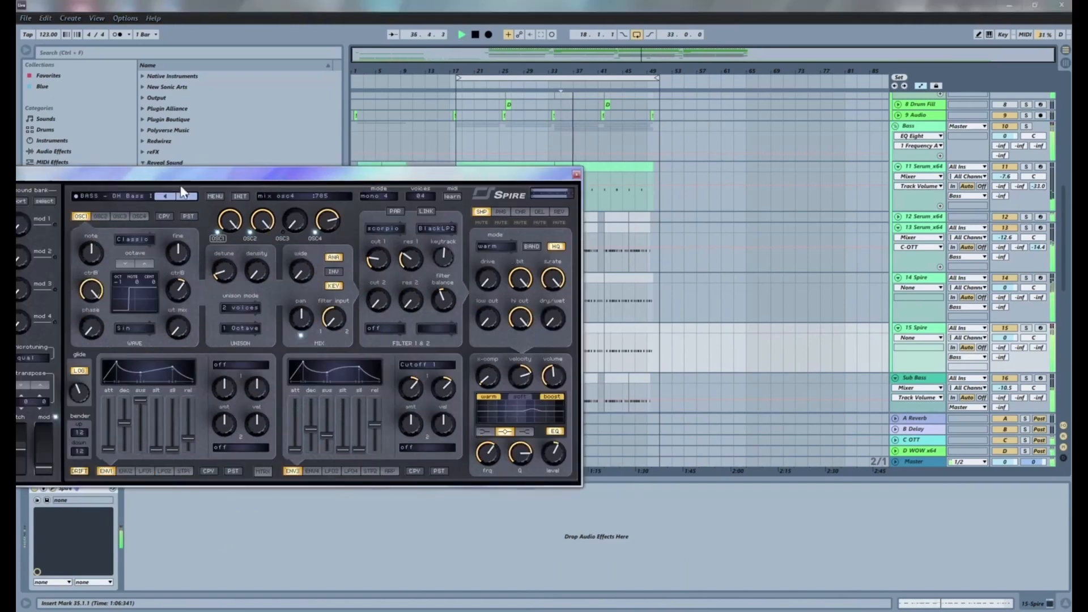
left_click(185, 196)
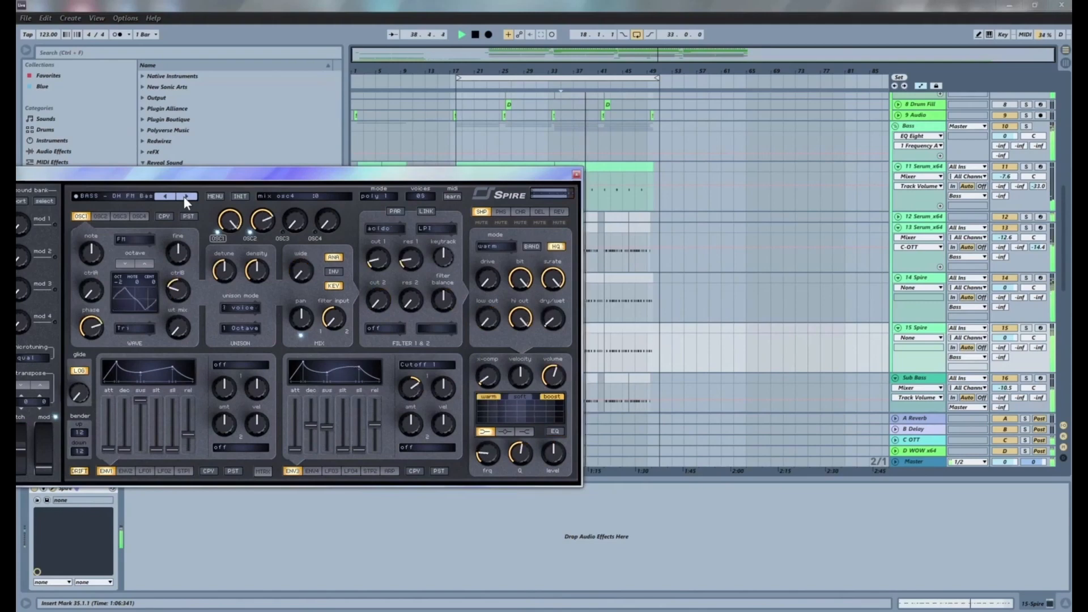
left_click(185, 196)
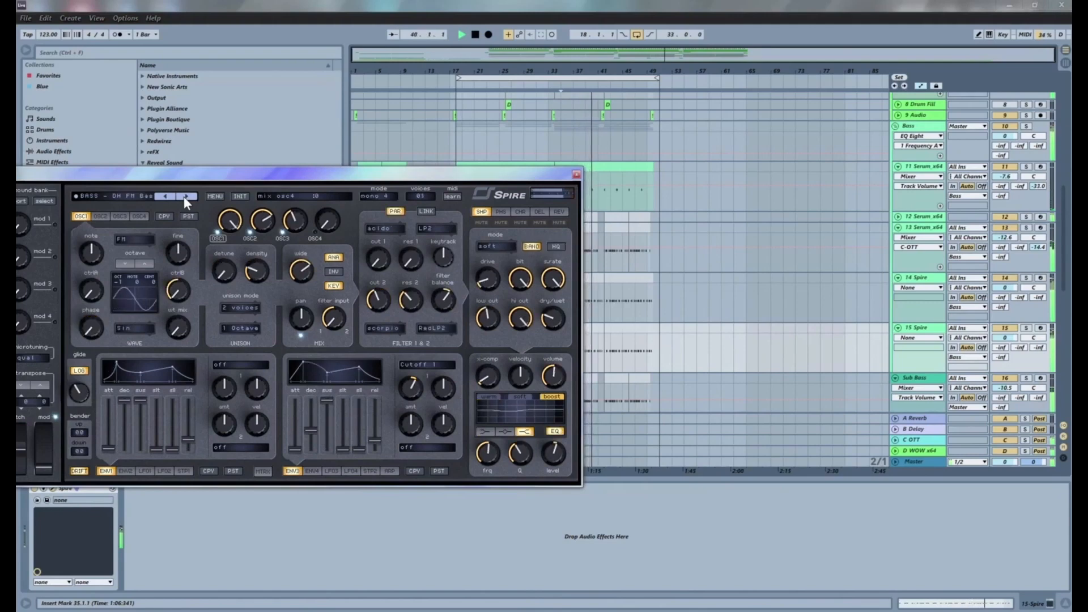
left_click(185, 196)
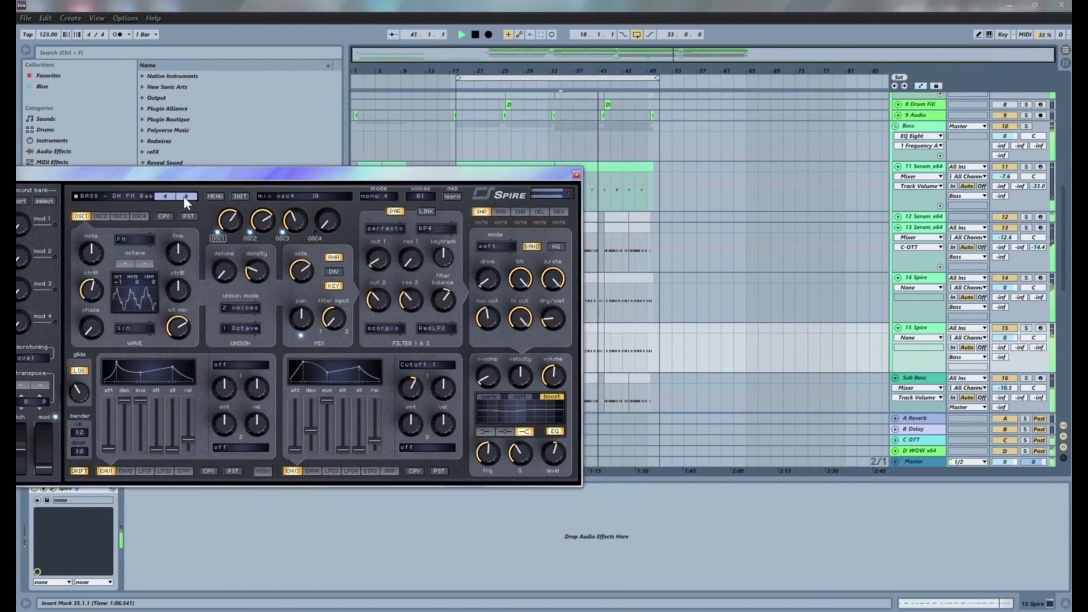
Load the AUDENTITY FUTUREDEEP HOUSE SPIRE BANK on the 15 Spire track and select the preset Audentity Lead 14.
left_click(211, 196)
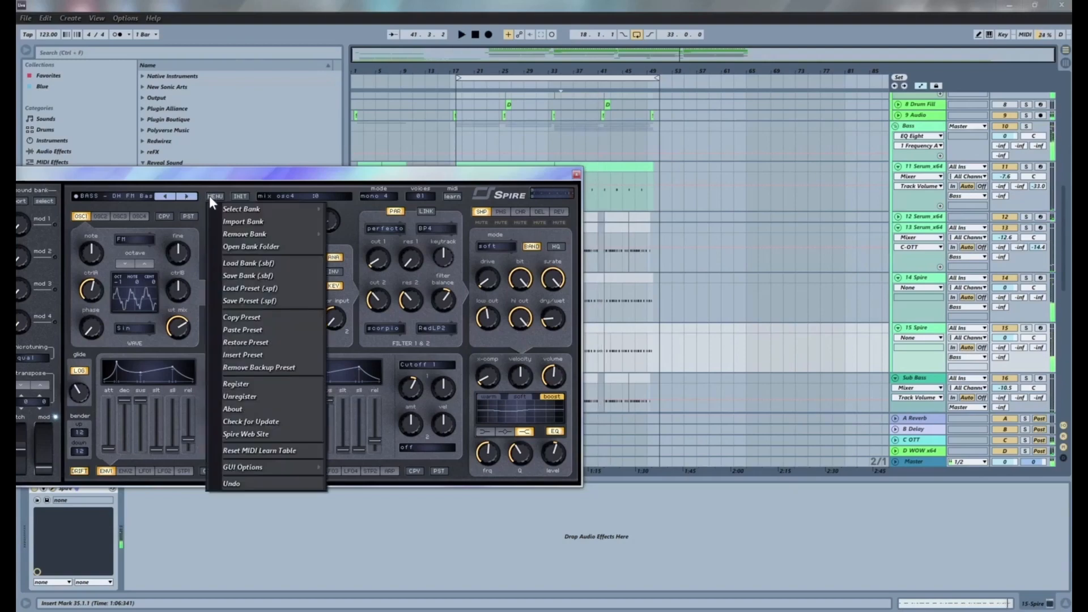
mouse_move(297, 211)
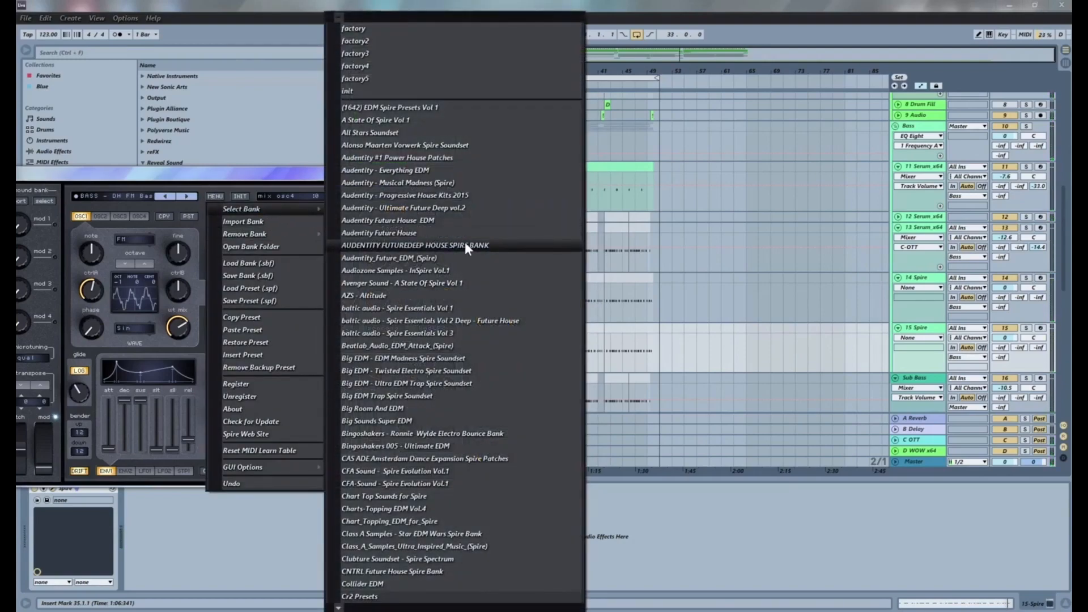
left_click(465, 245)
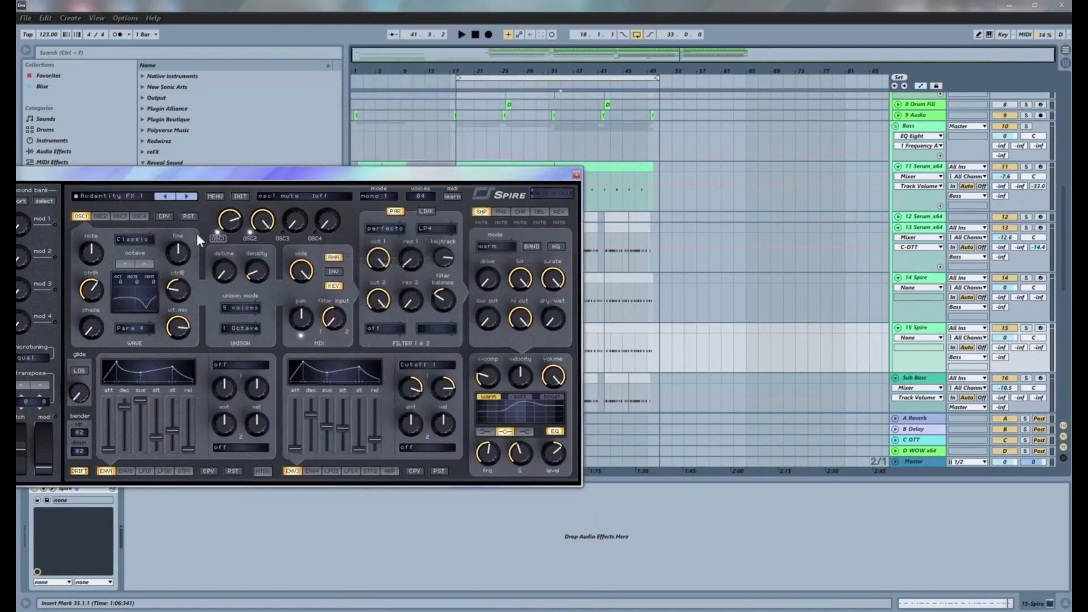
left_click(107, 196)
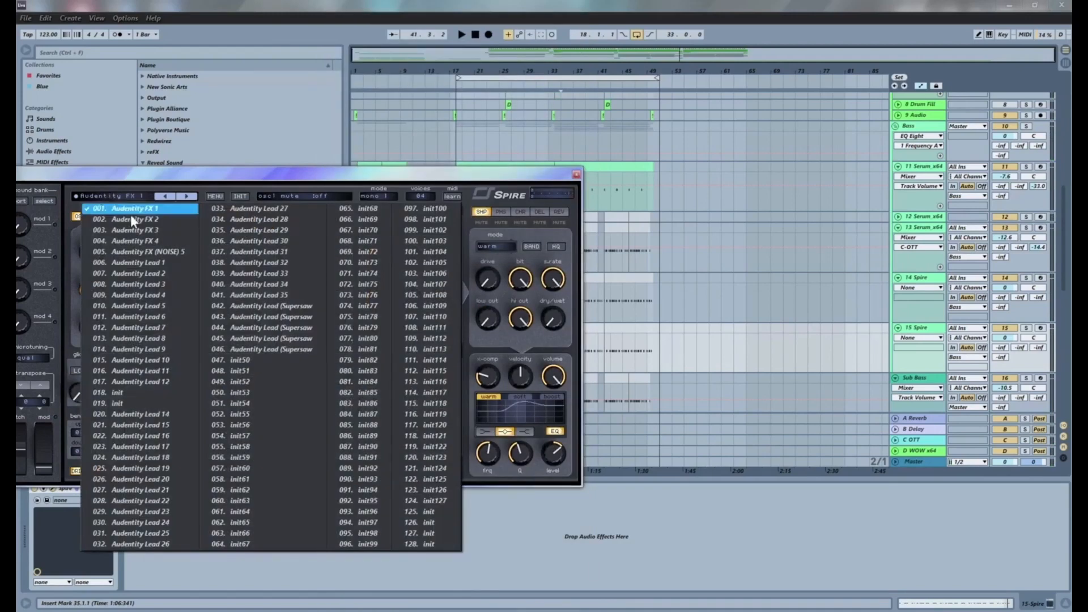
left_click(131, 413)
Lower the 15 Spire track's volume to -15.7 dB during playback.
key("space")
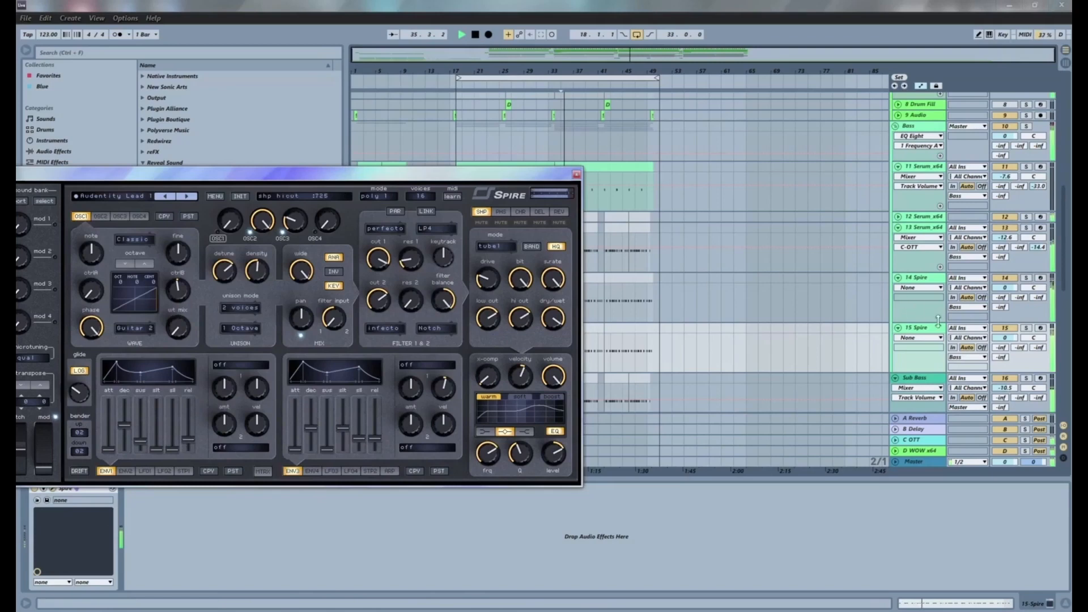
left_click_drag(1011, 340, 1011, 342)
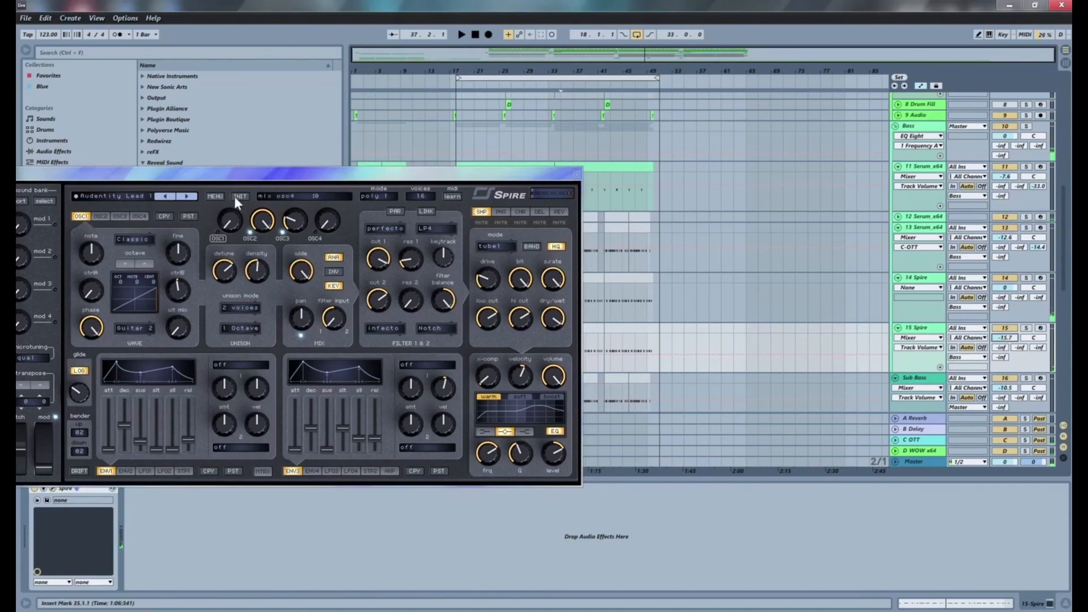
Play from bar 35 and audition the Audentity Lead presets that follow Lead 14 in Spire on the 15 Spire track.
key("space")
left_click(192, 197)
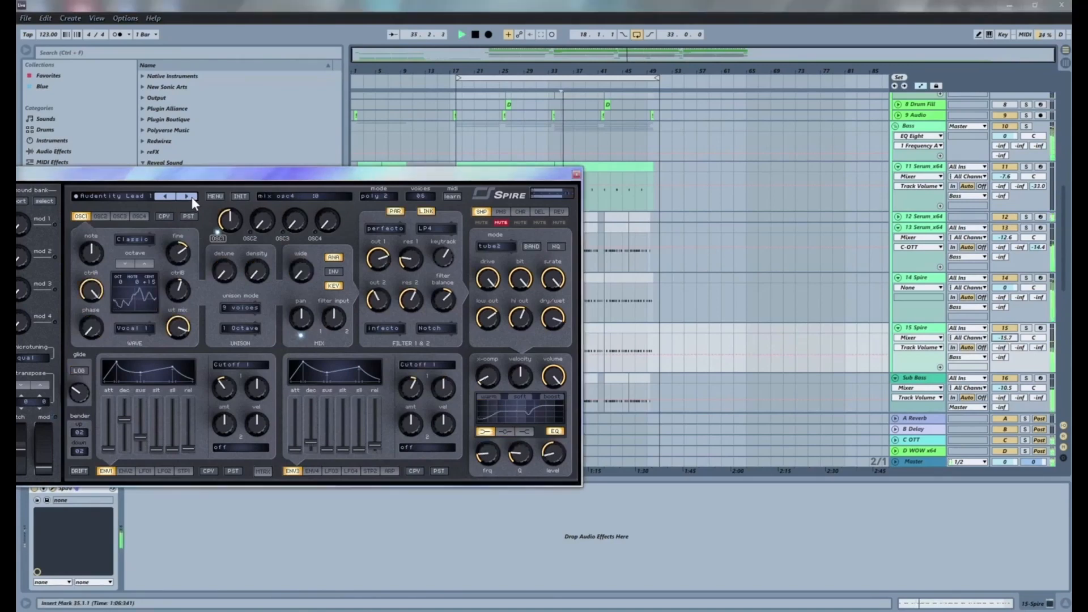
left_click(192, 196)
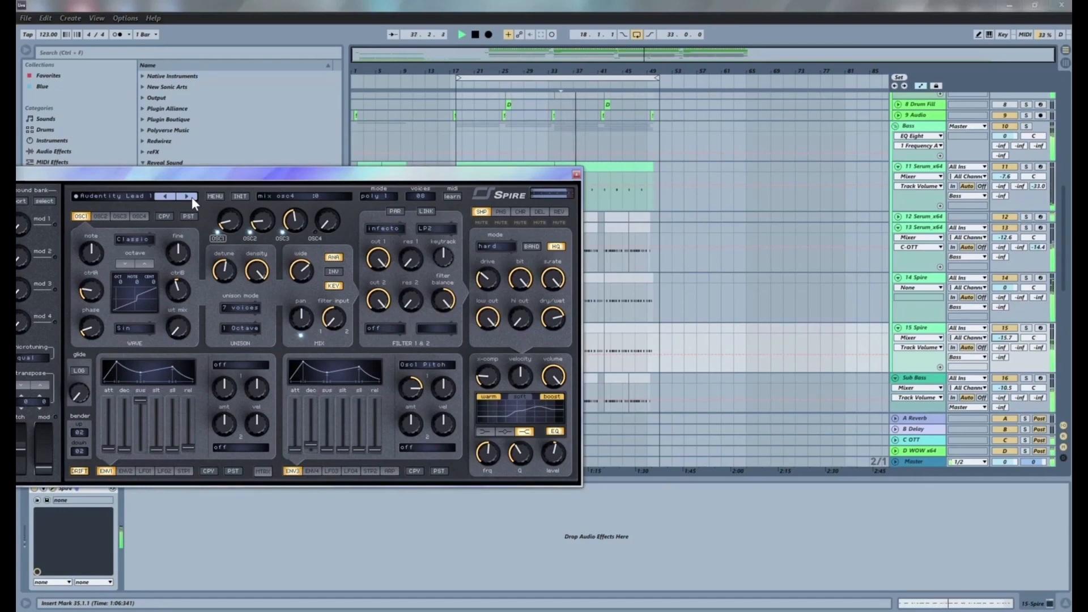
left_click(192, 197)
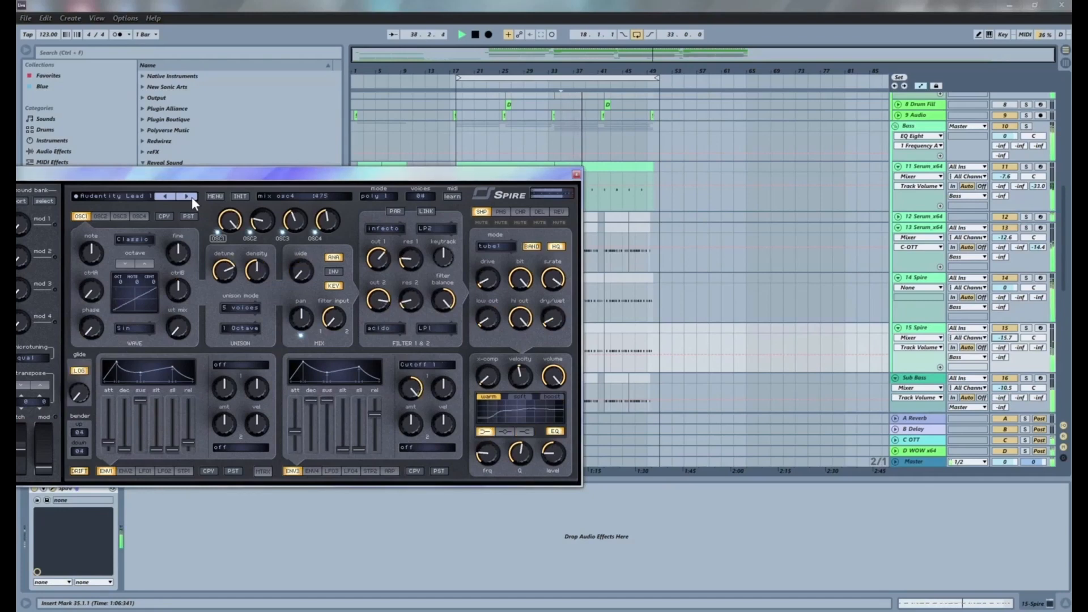
left_click(191, 196)
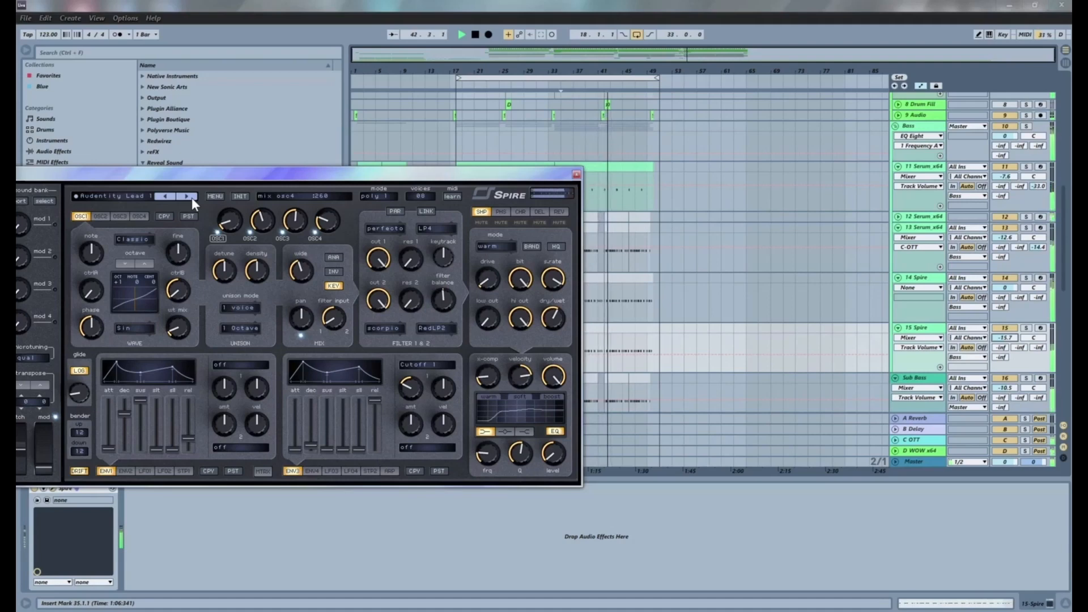
left_click(192, 197)
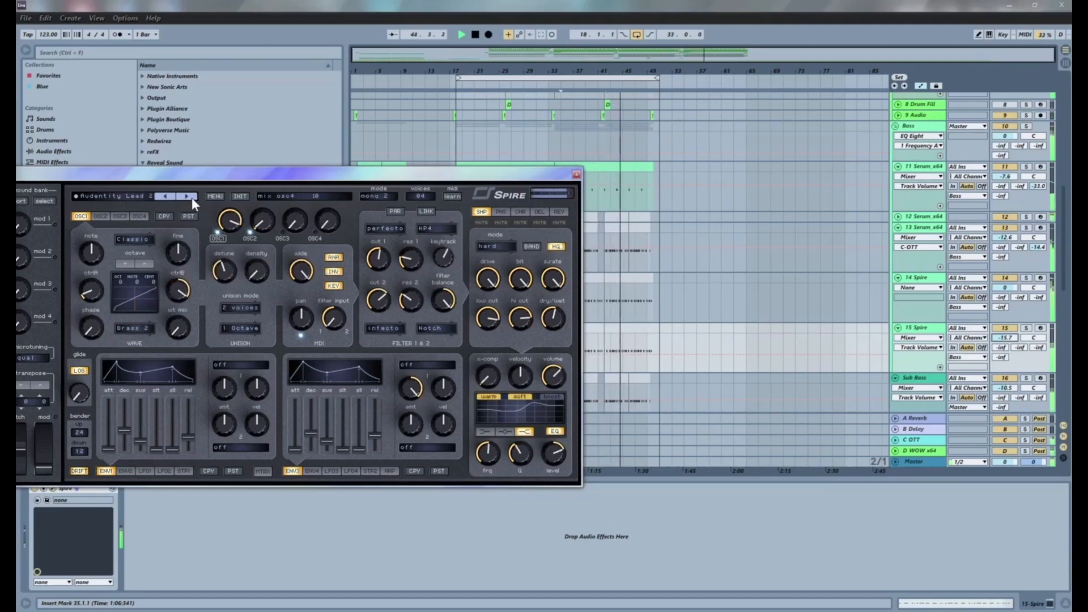
left_click(191, 196)
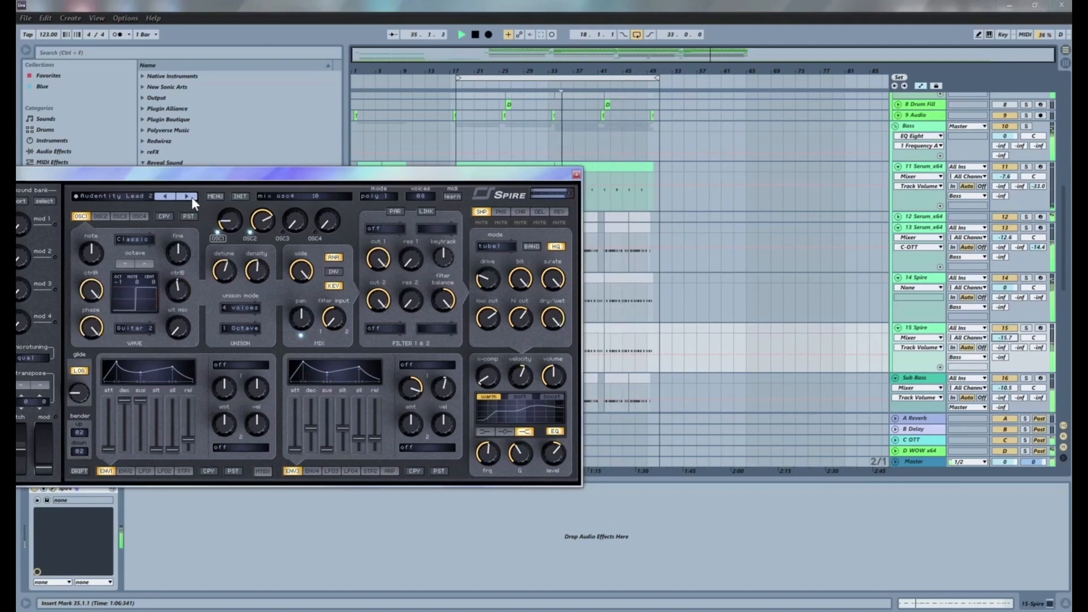
left_click(191, 196)
left_click(192, 196)
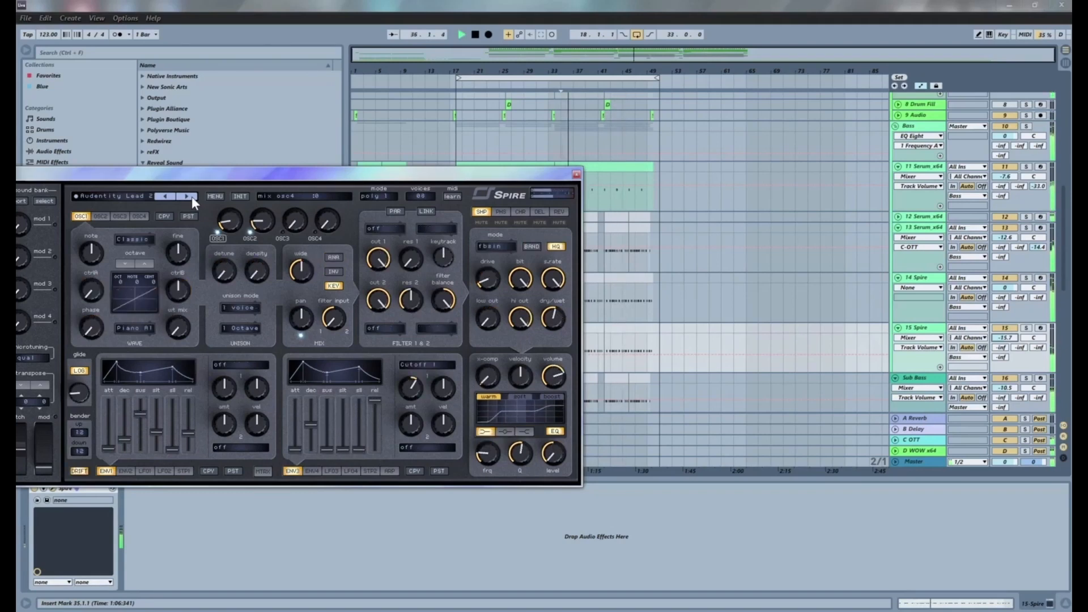
left_click(192, 196)
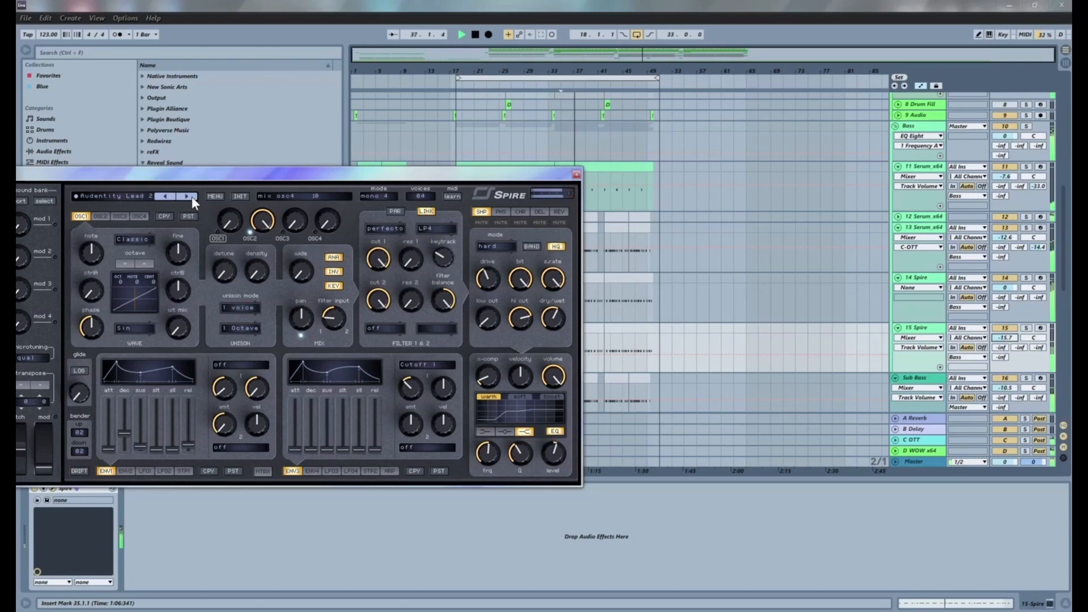
left_click(191, 196)
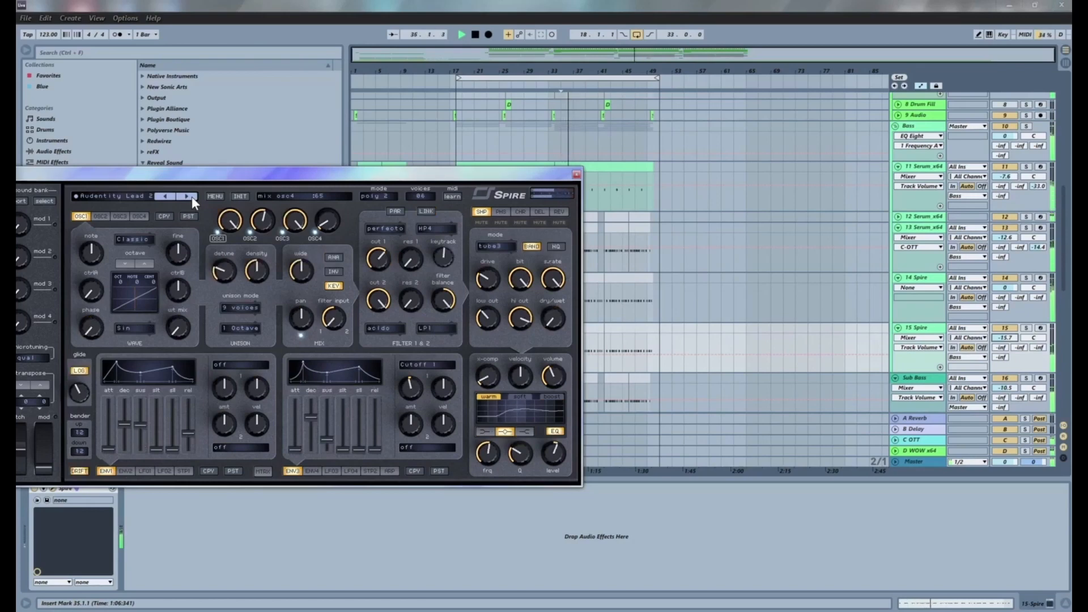
left_click(192, 196)
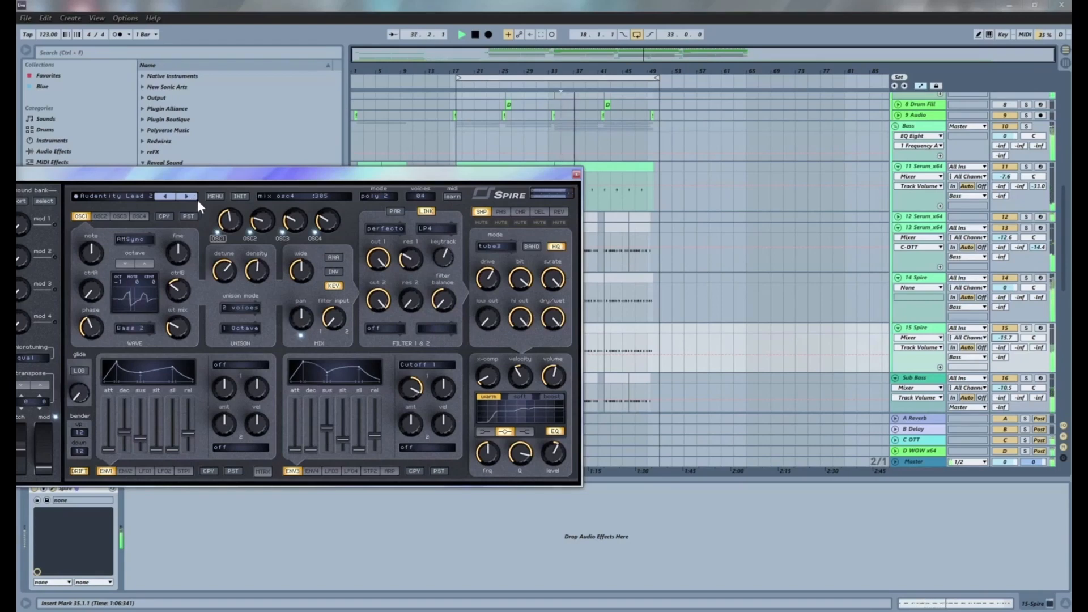
left_click(189, 196)
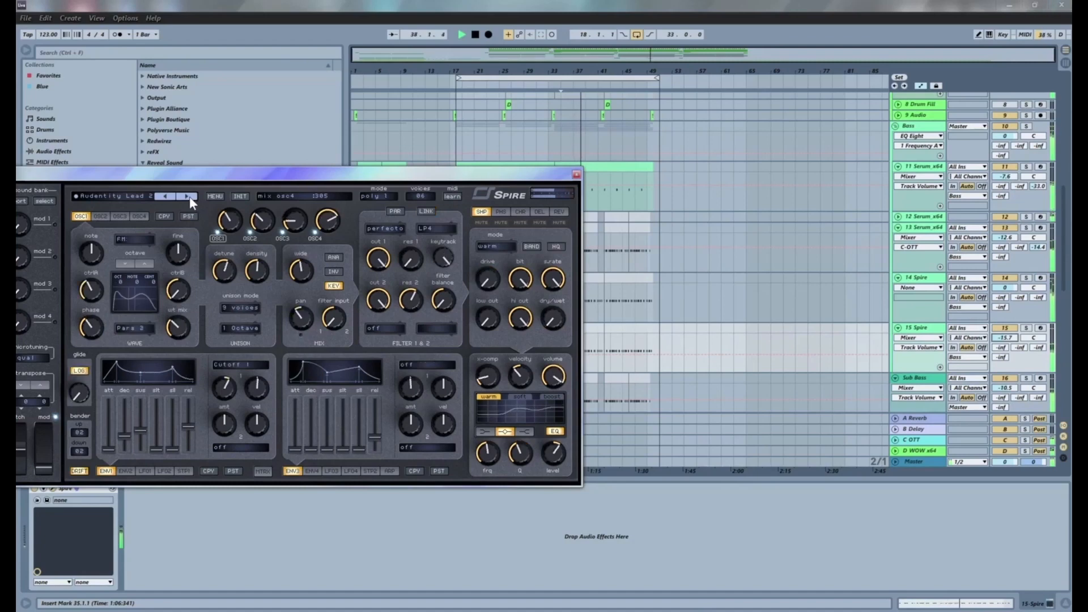
left_click(188, 196)
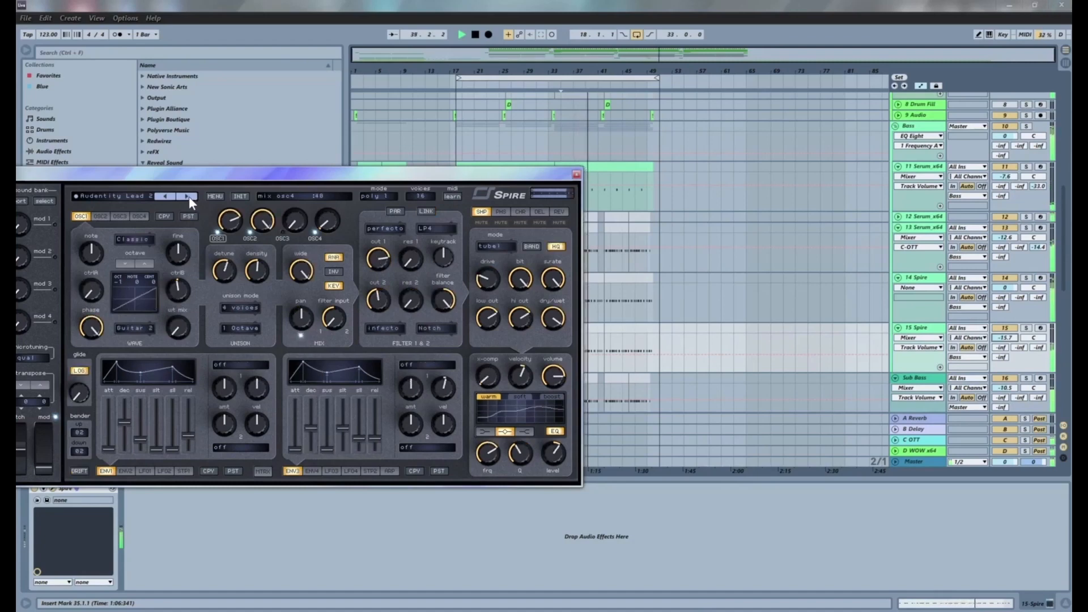
Load the Audentity Future House bank in Spire and audition its presets Audentity Bass 1 to 3 during playback.
left_click(208, 196)
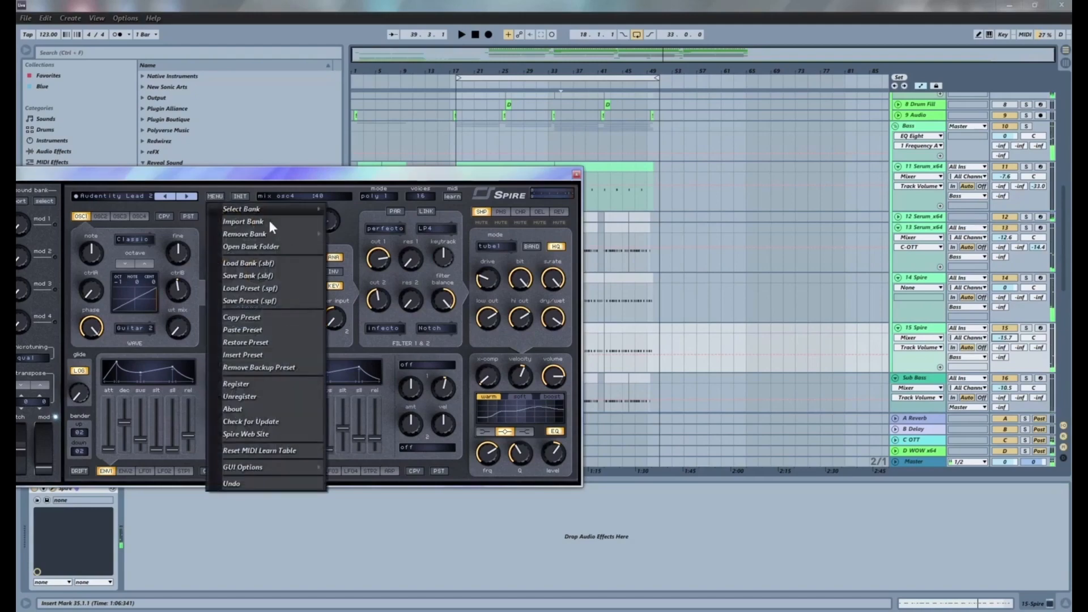
mouse_move(315, 214)
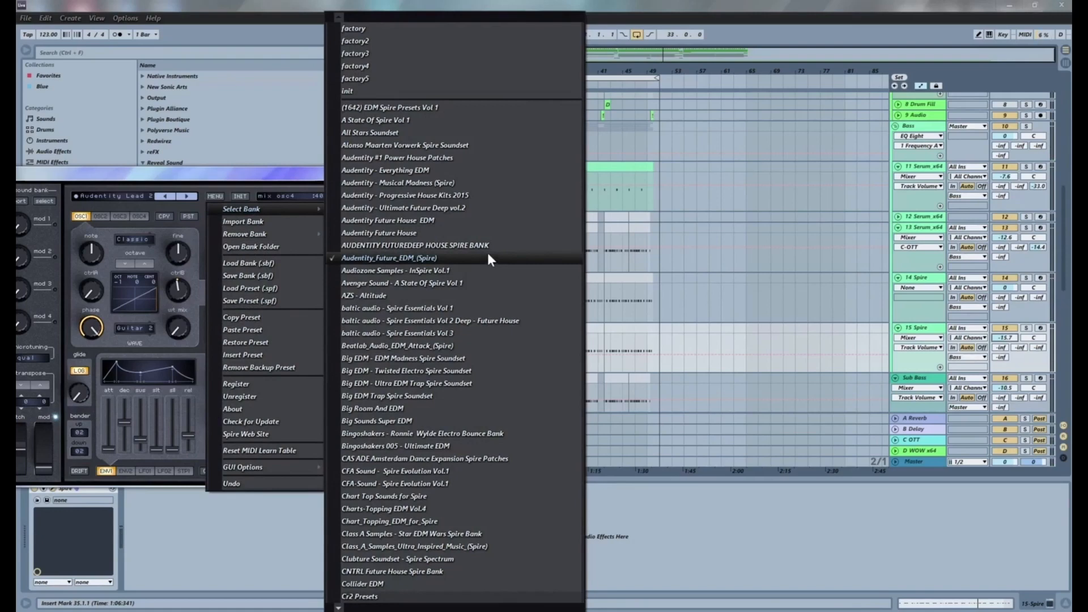
left_click(488, 258)
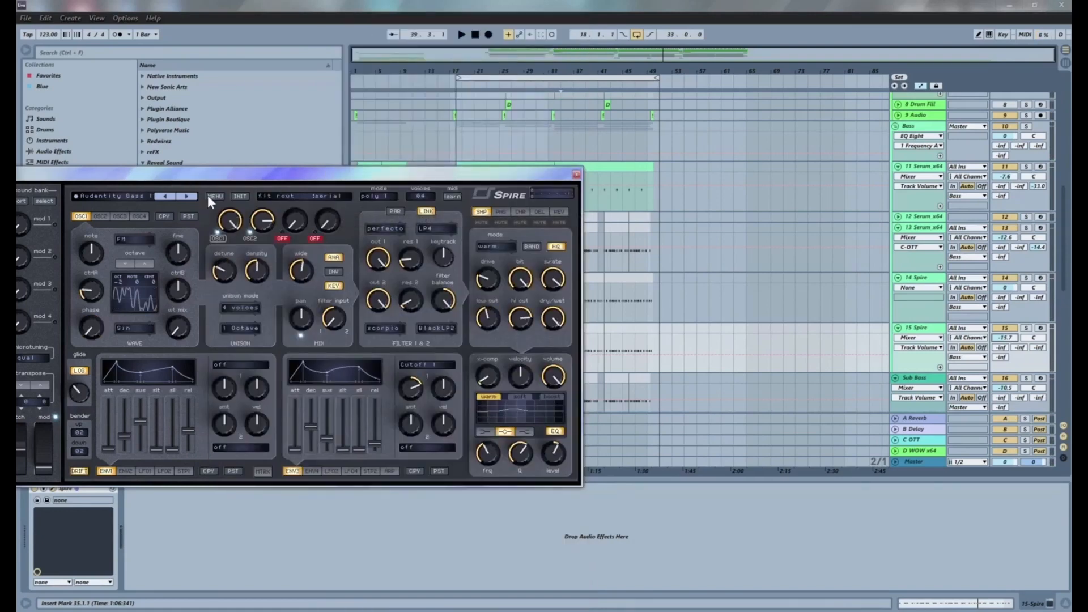
key("space")
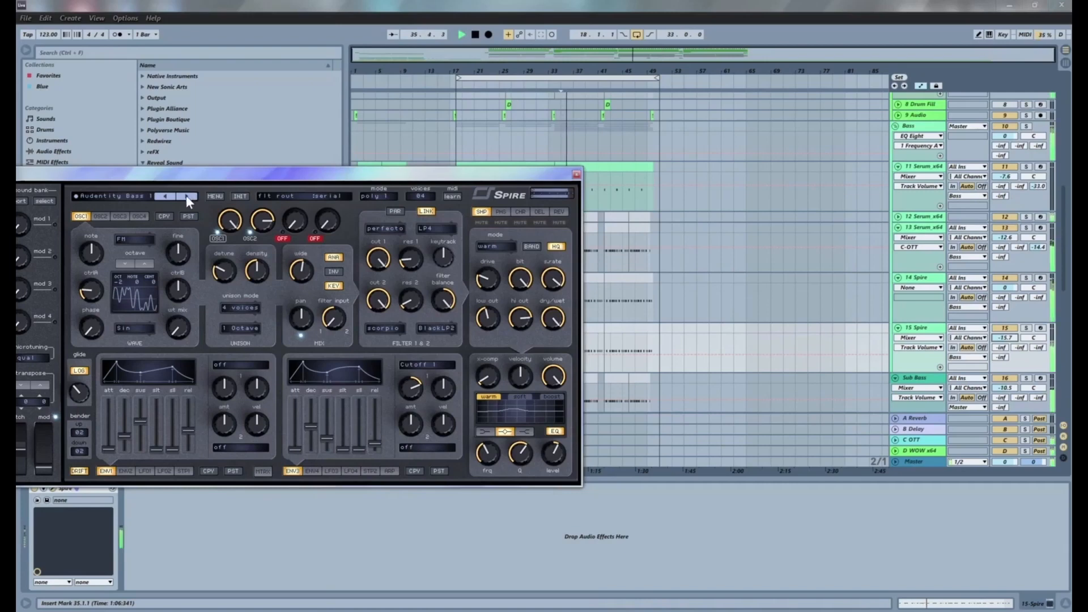
left_click(186, 195)
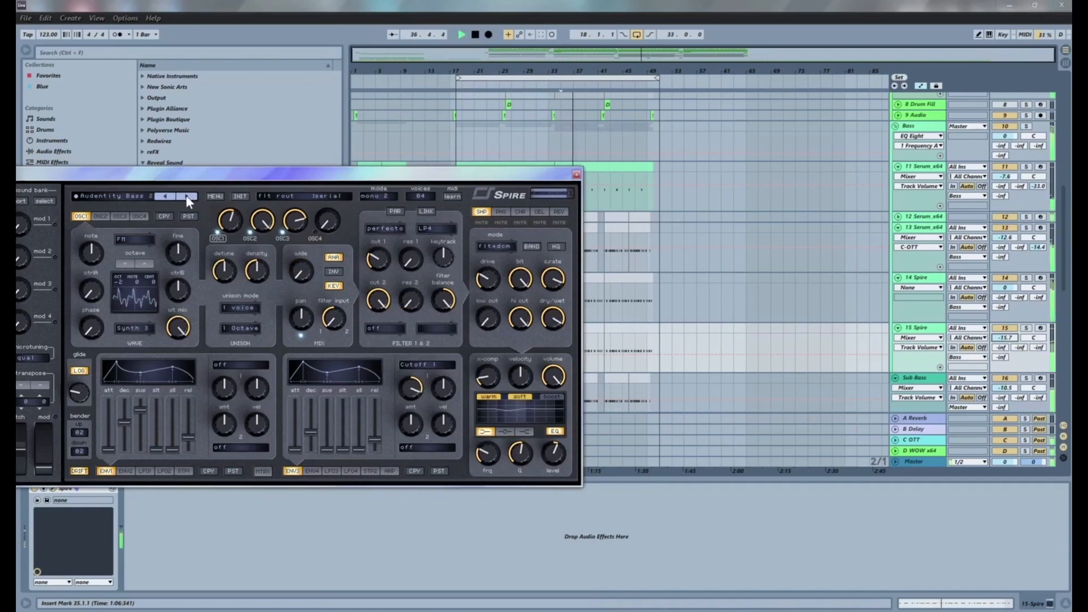
left_click(186, 195)
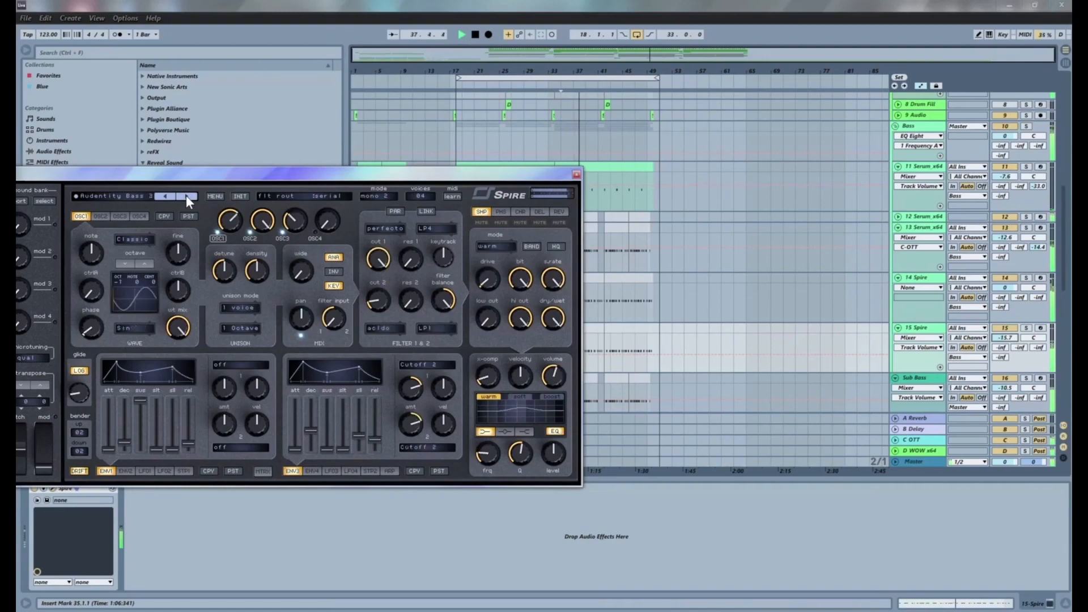
Select the preset Audentity Lead 1 and audition the following lead presets up to the second Audentity Synth preset.
left_click(131, 196)
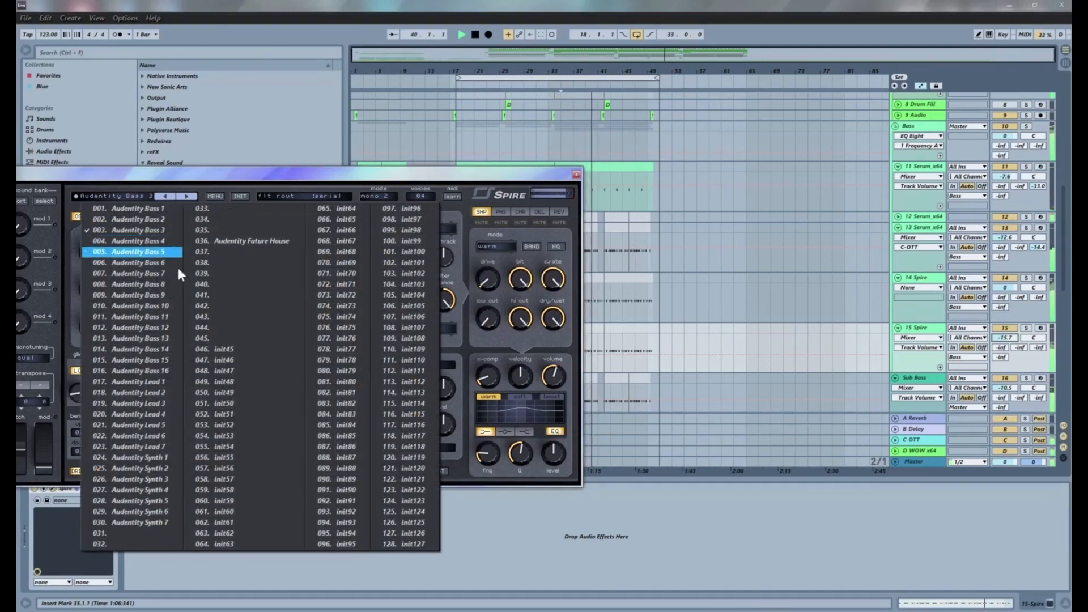
left_click(121, 383)
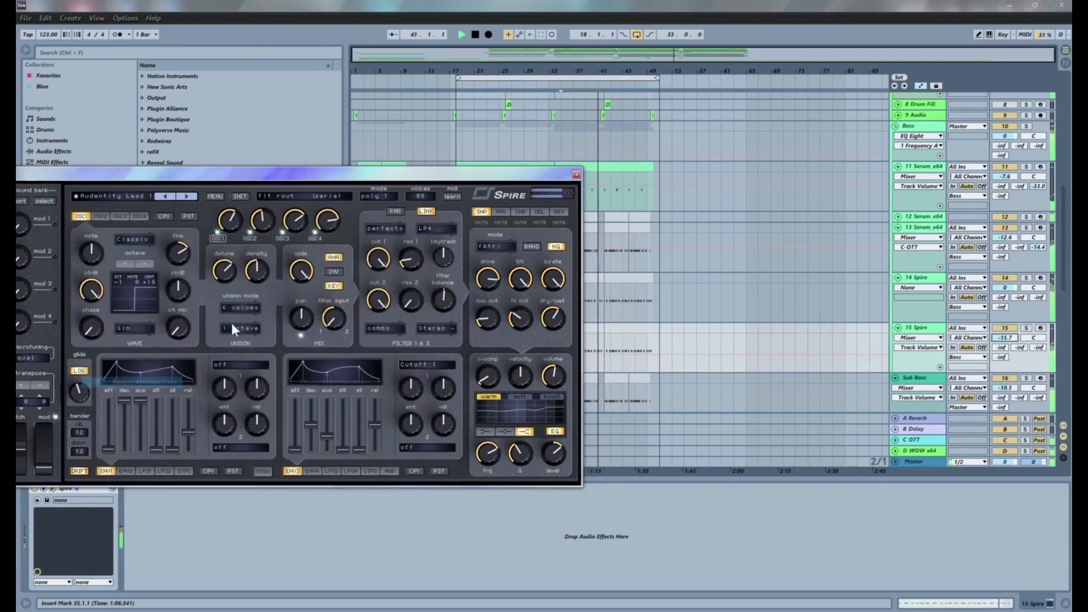
left_click(188, 196)
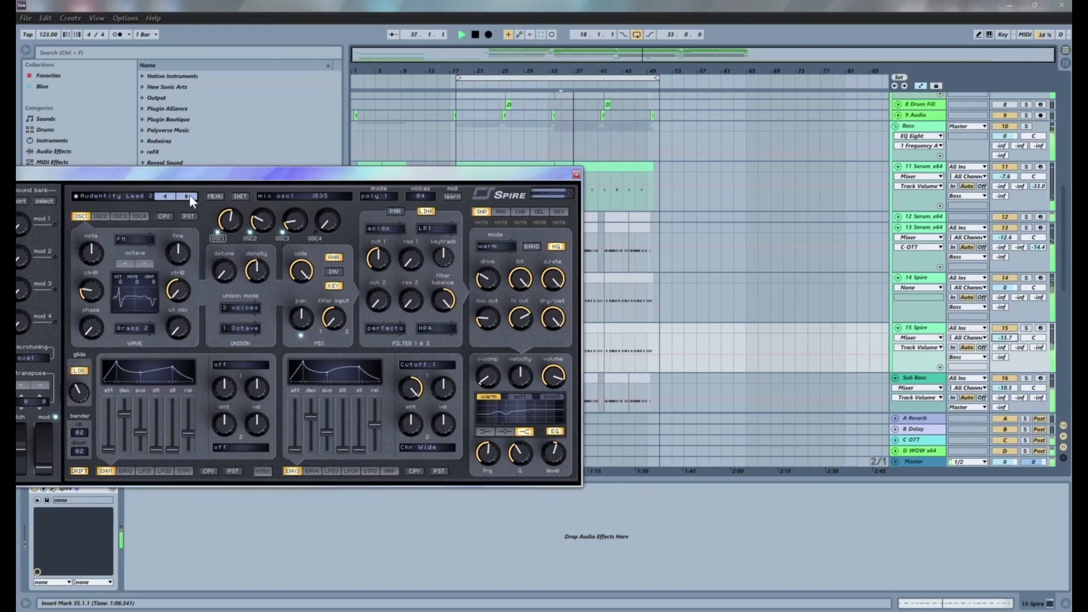
left_click(189, 195)
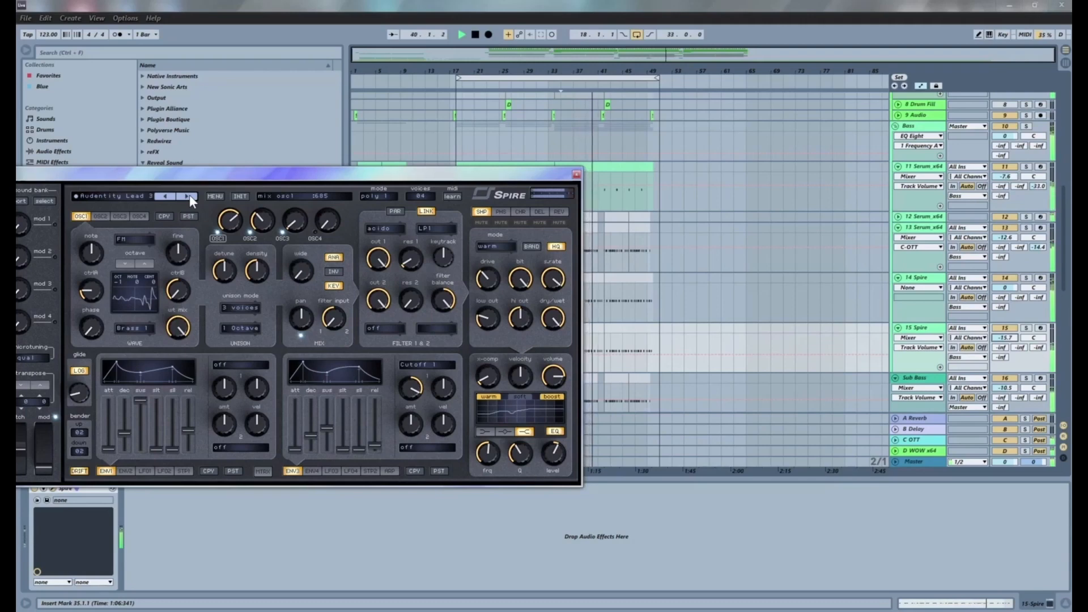
left_click(190, 195)
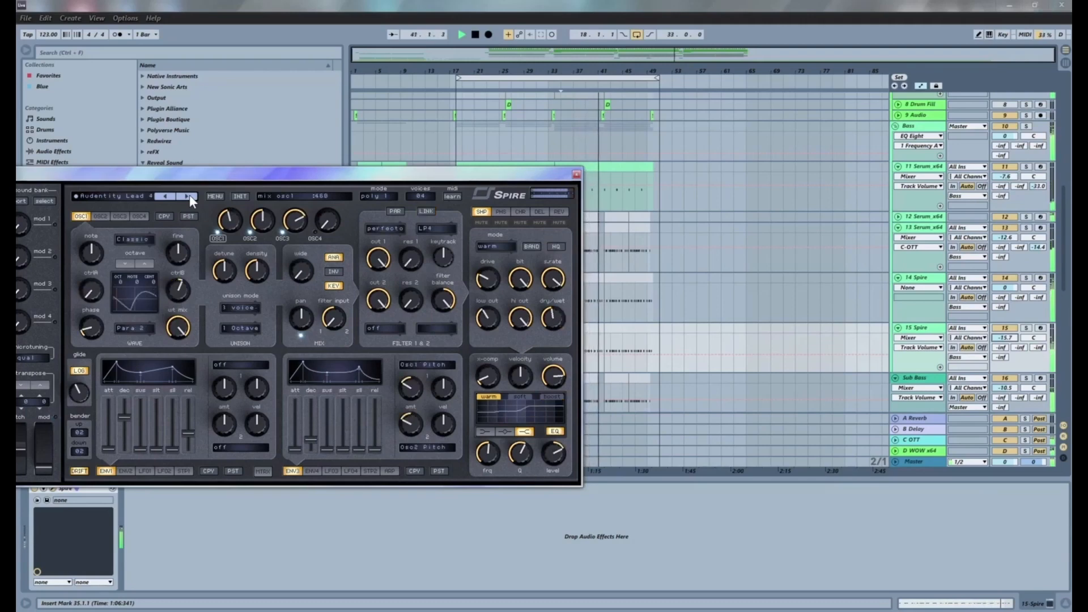
left_click(189, 195)
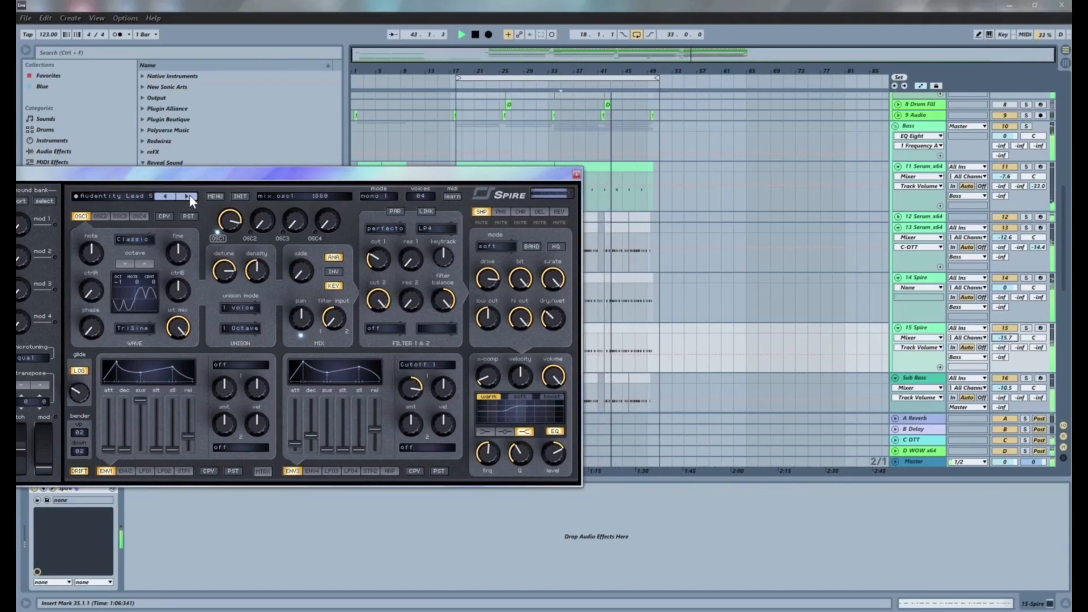
left_click(189, 195)
left_click(189, 195)
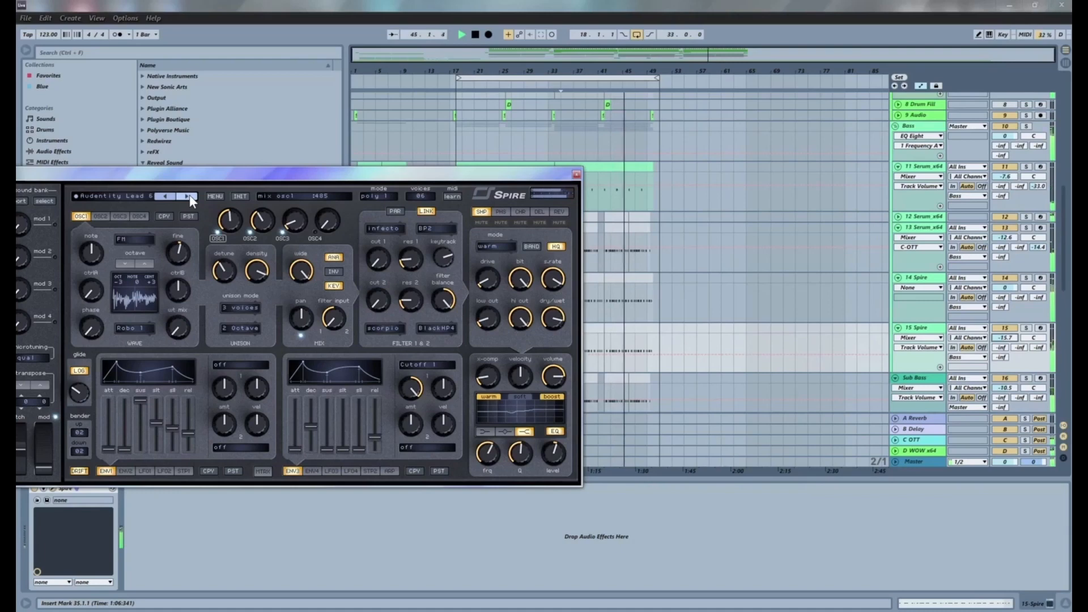
left_click(189, 195)
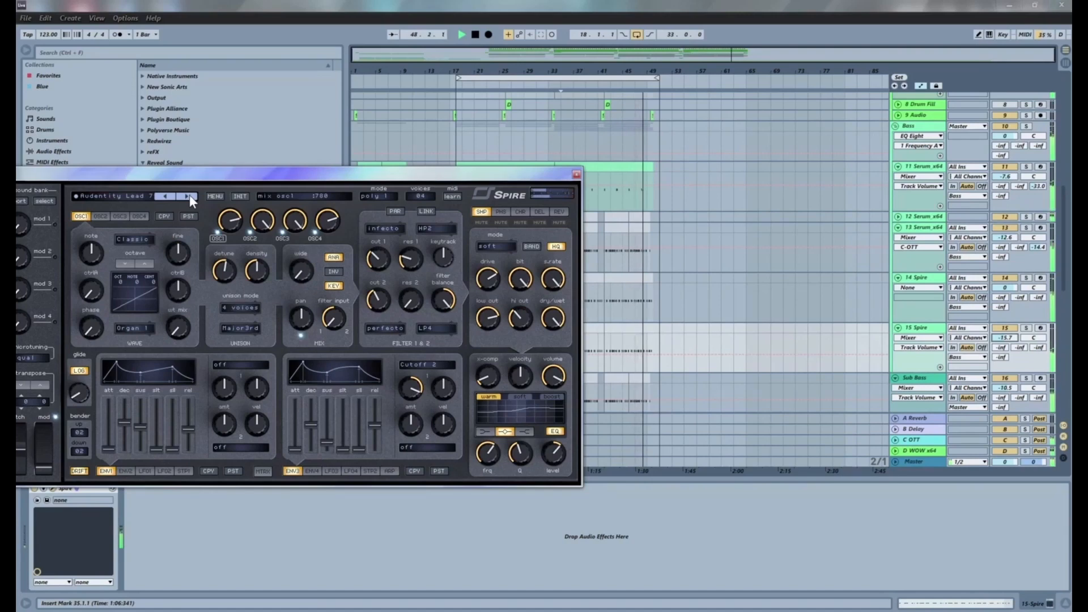
left_click(189, 195)
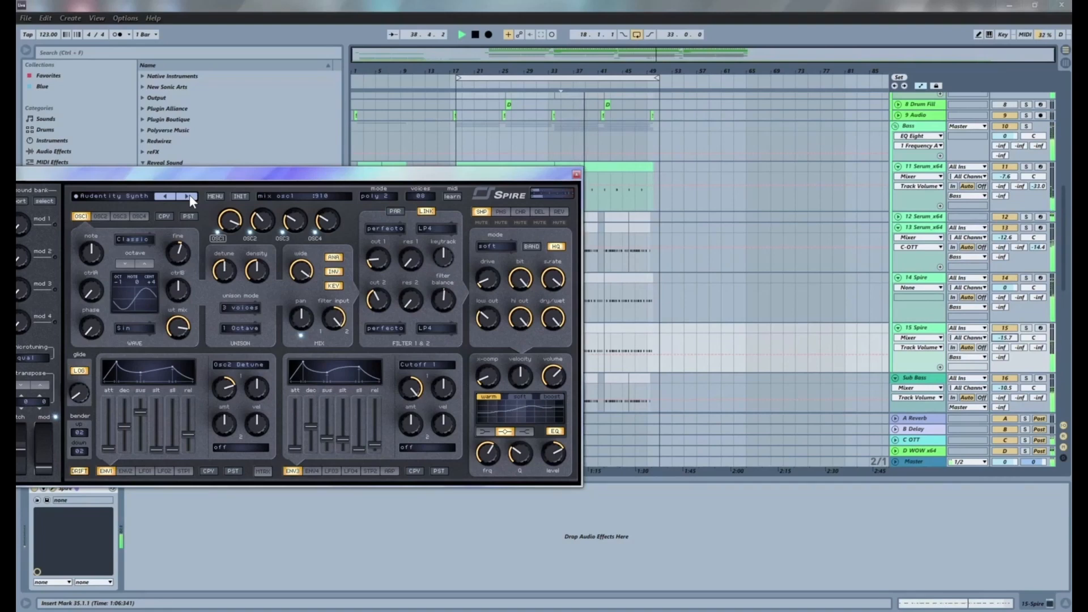
left_click(189, 195)
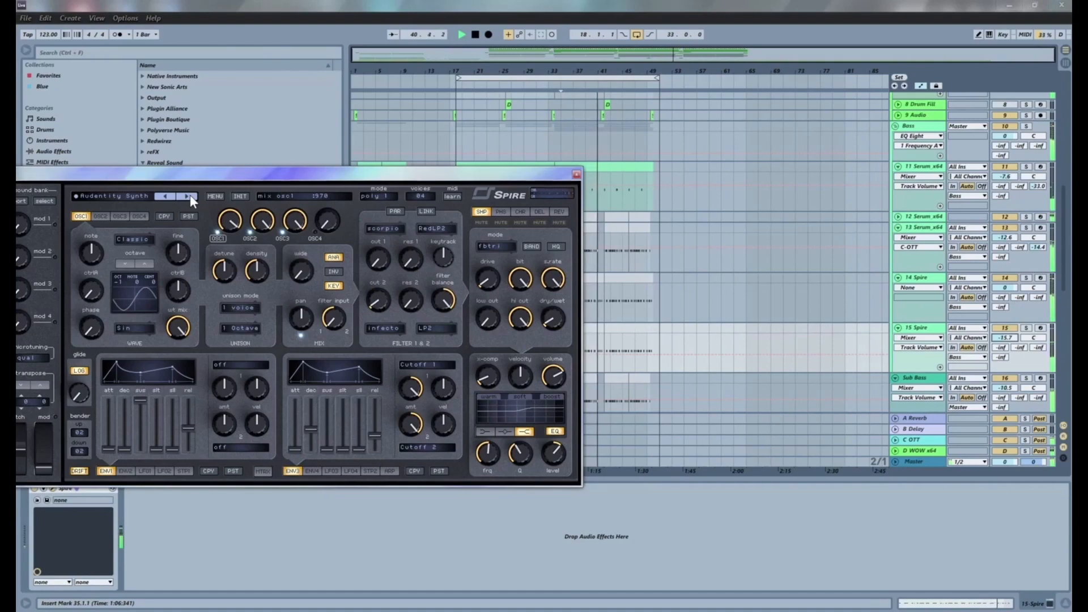
Move the Spire window clear of the arrangement, solo the 14 Spire track briefly, and switch the solo to 15 Spire.
left_click_drag(243, 166, 328, 312)
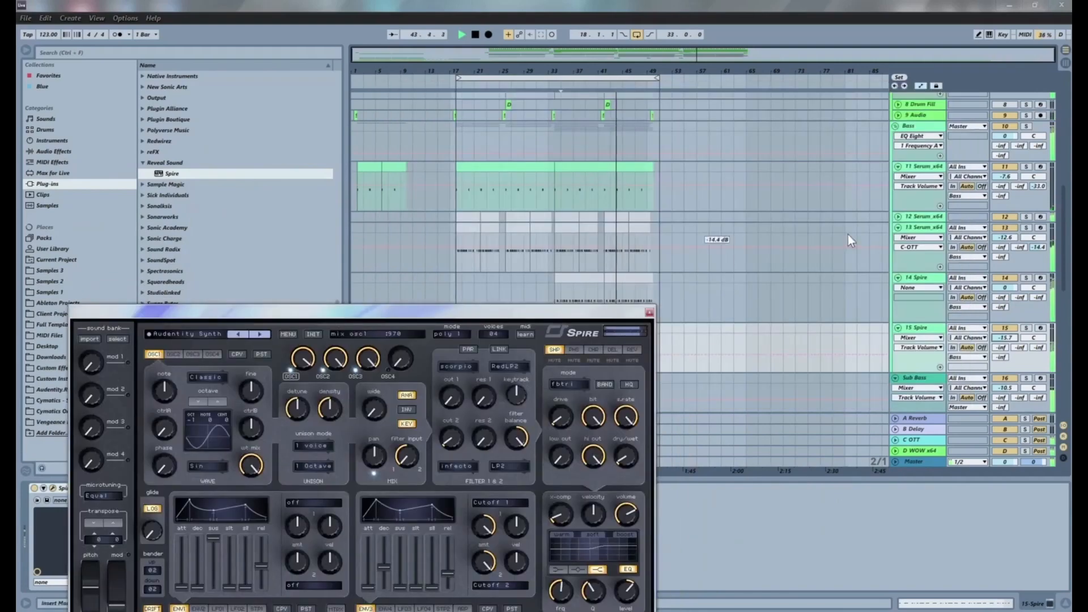
left_click(1015, 277)
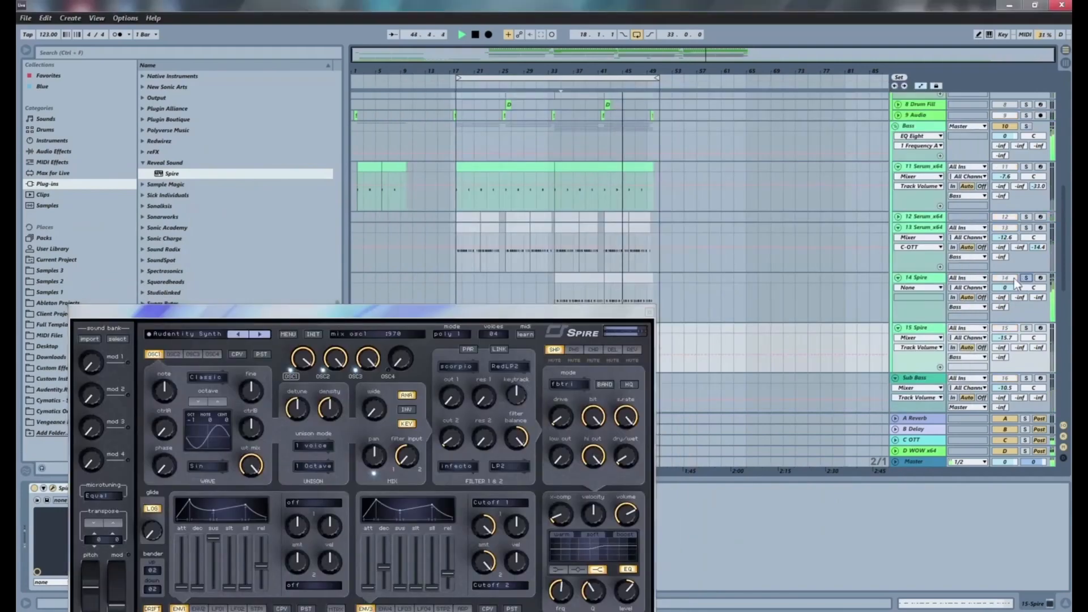
left_click(1027, 328)
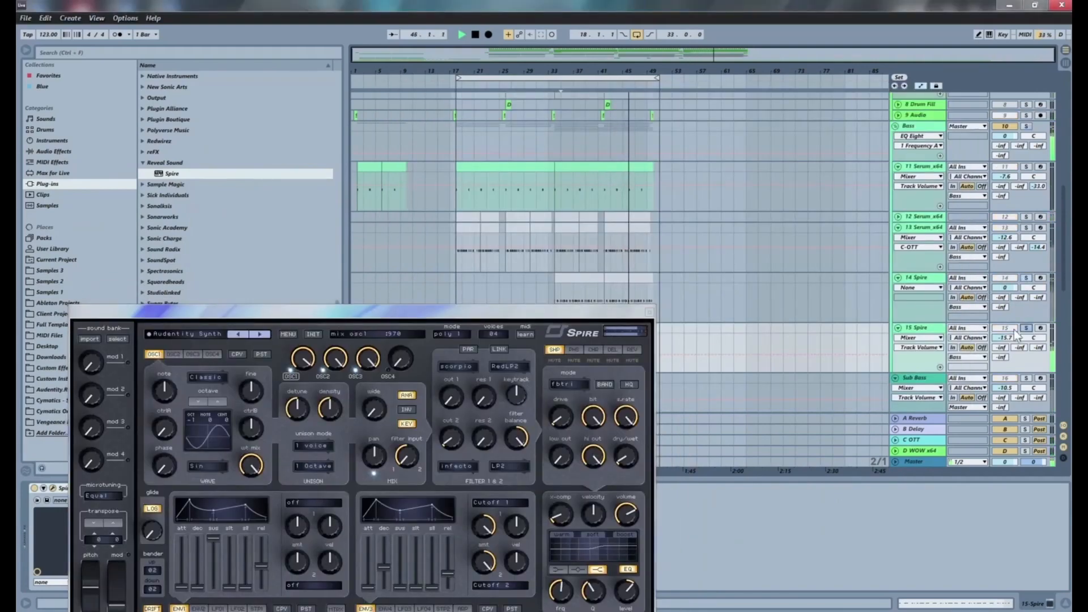
Audition the remaining Audentity Synth presets on the soloed 15 Spire track.
left_click(262, 334)
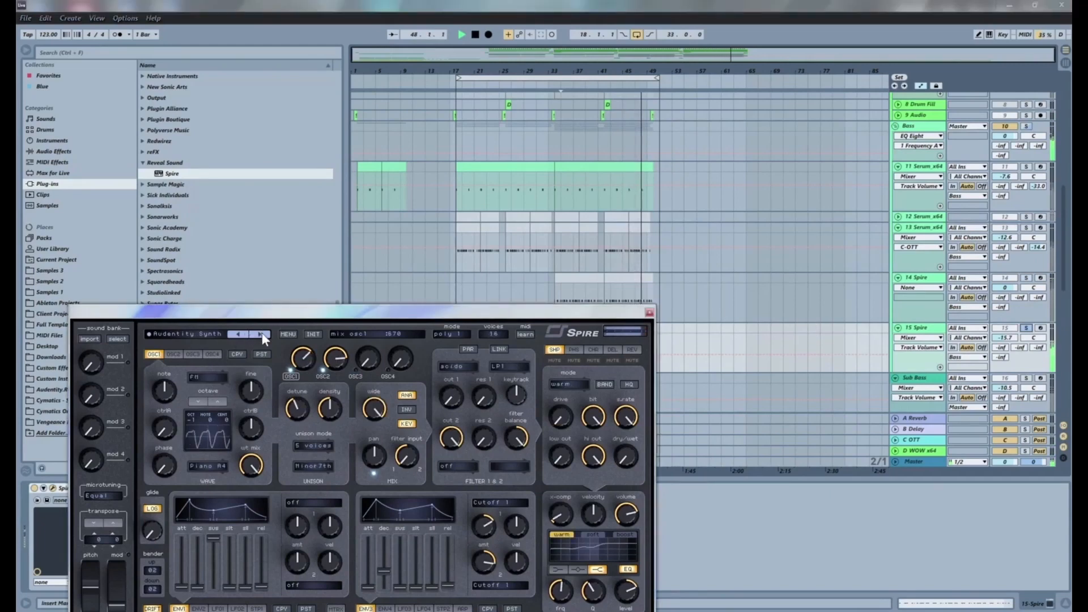
left_click(262, 333)
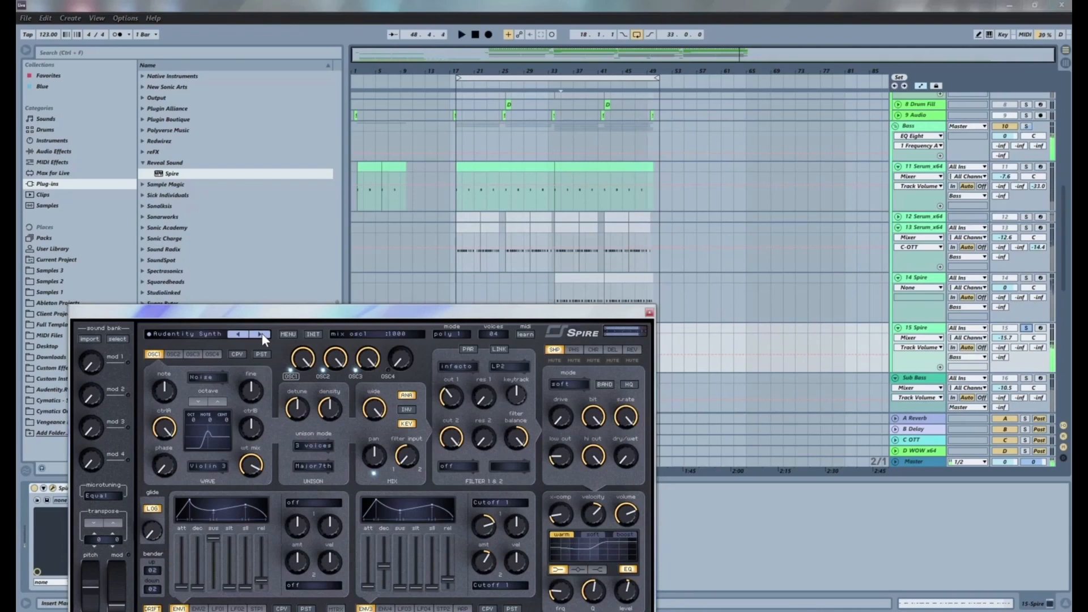
left_click(262, 334)
left_click(261, 334)
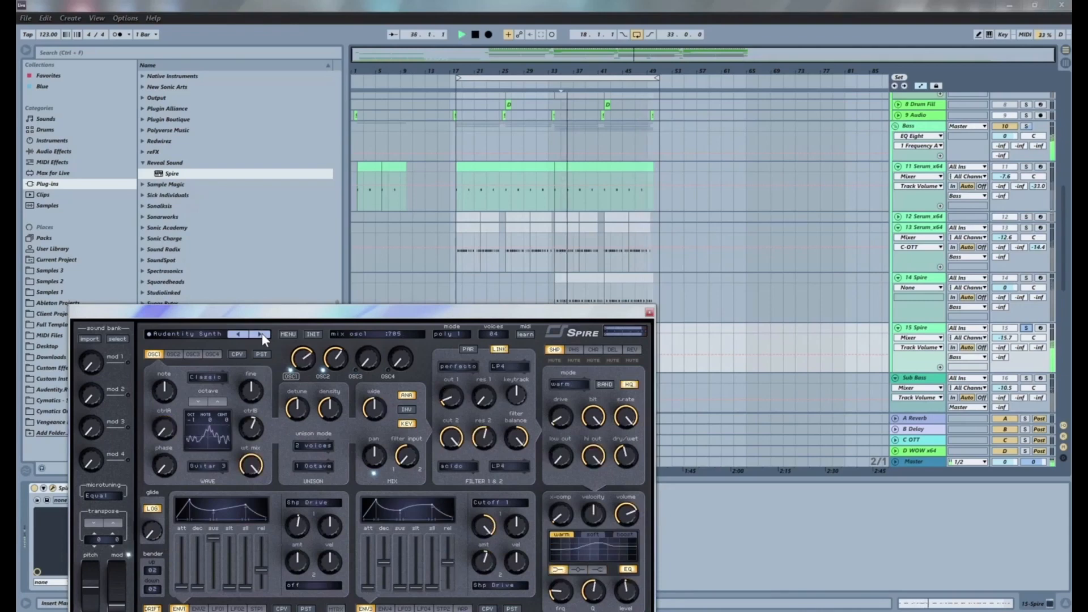
left_click(262, 333)
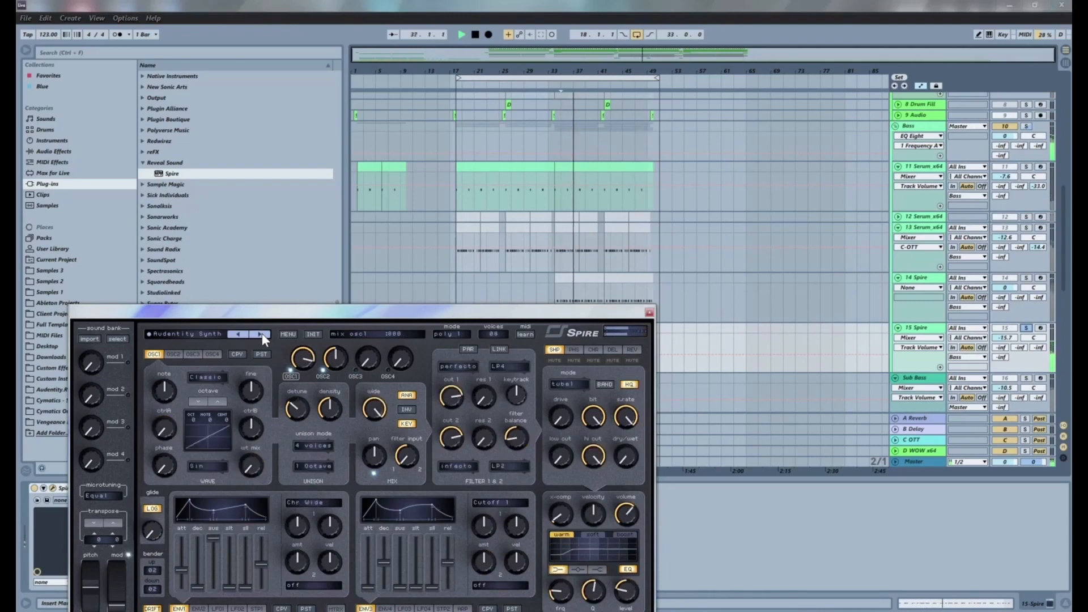
Load the Big Room And EDM bank in Spire and play the preset BA Melbourne 1 on the soloed 15 Spire track.
left_click(262, 333)
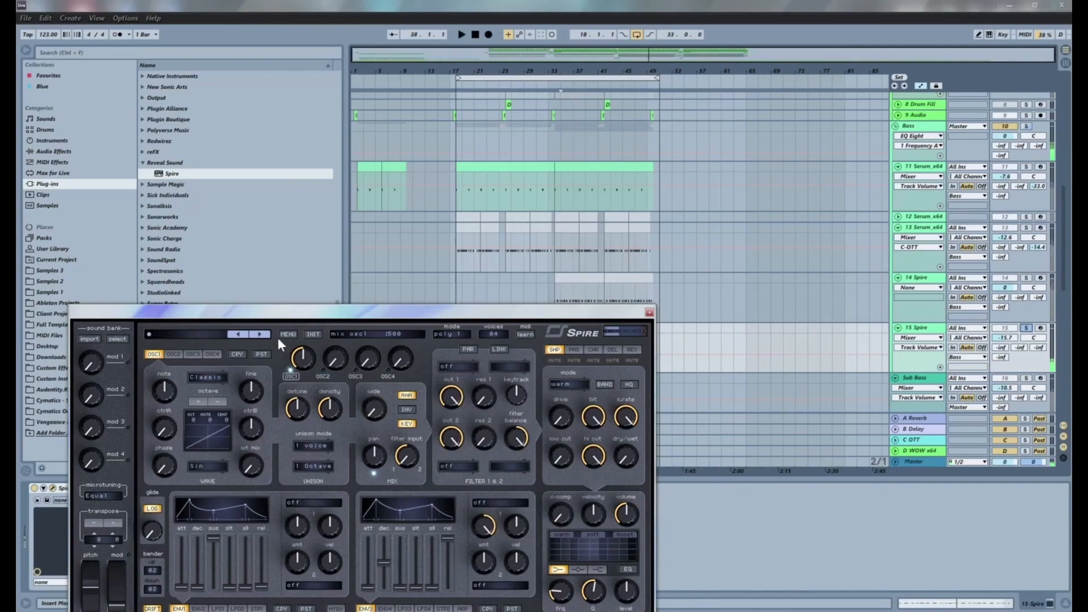
left_click(287, 333)
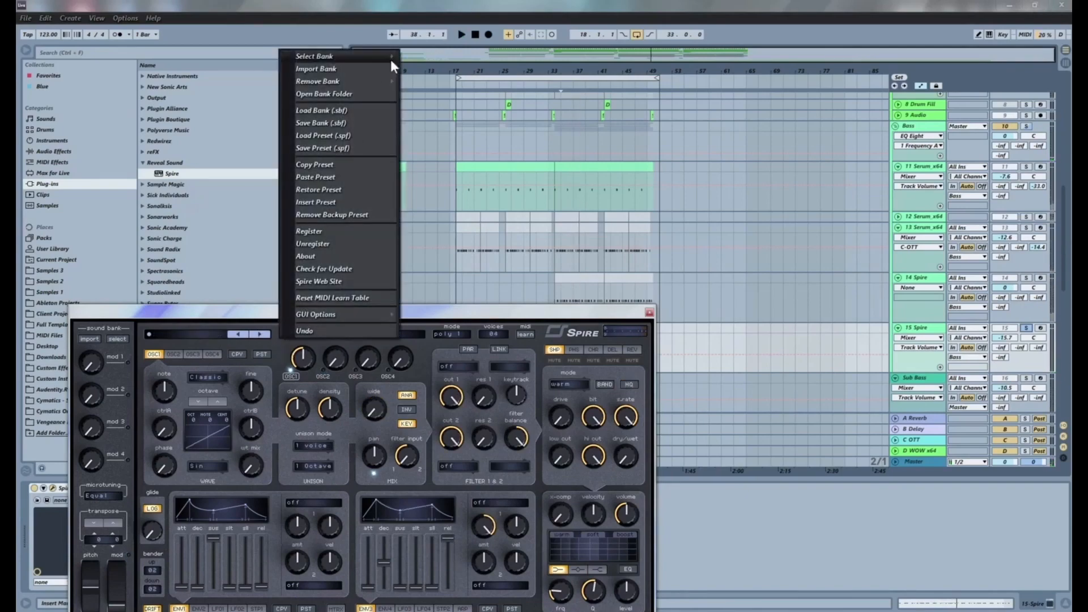
mouse_move(361, 62)
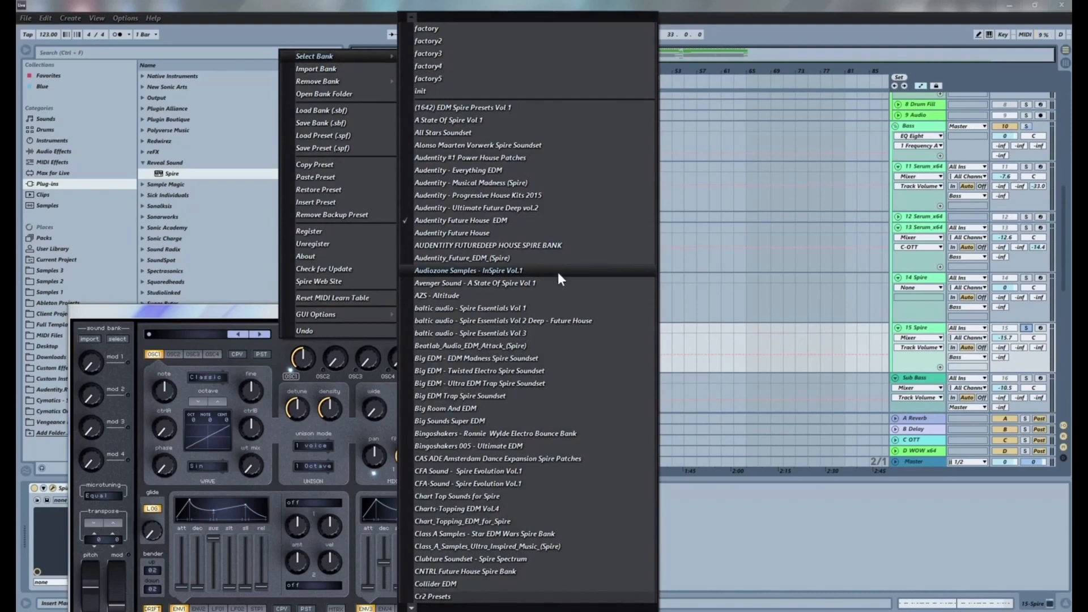
left_click(438, 409)
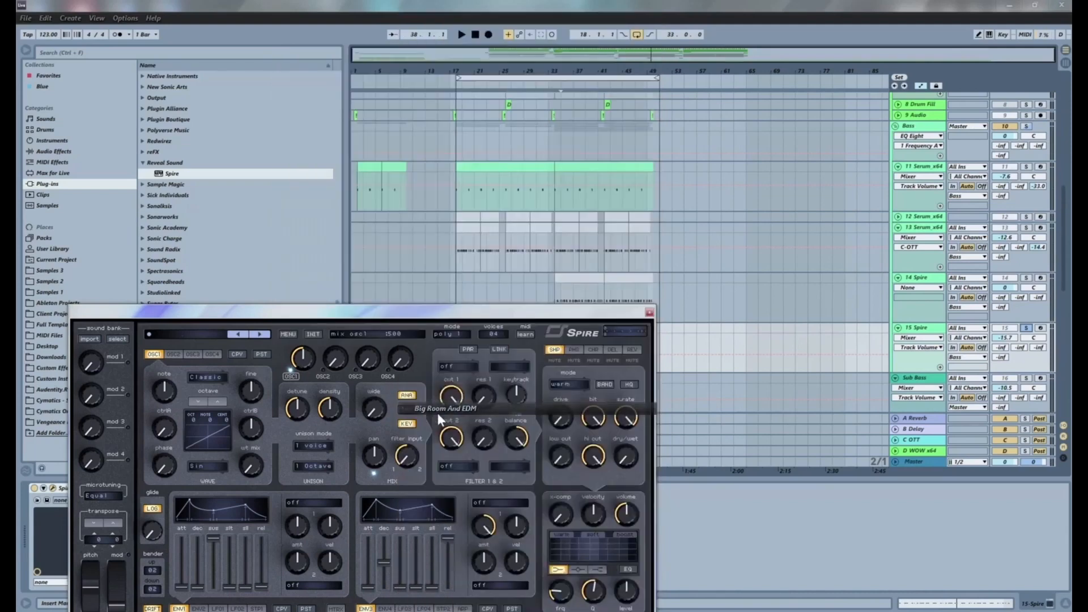
double_click(179, 333)
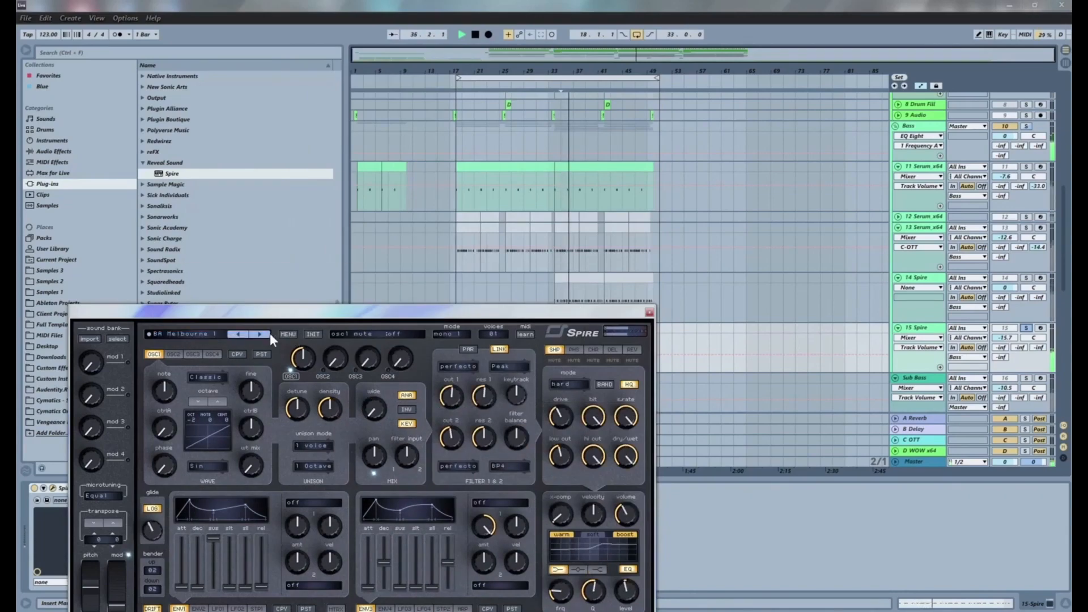
Unsolo 15 Spire and audition the BA bass presets from BA Melbourne 2 to BA Slap Him in the full mix.
left_click(1026, 328)
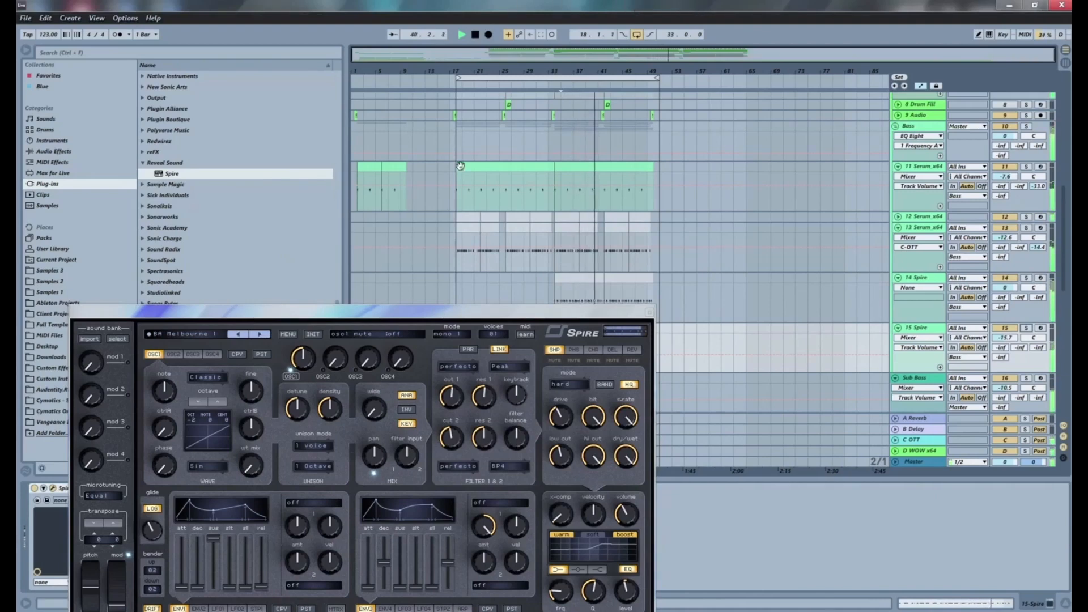
left_click(261, 334)
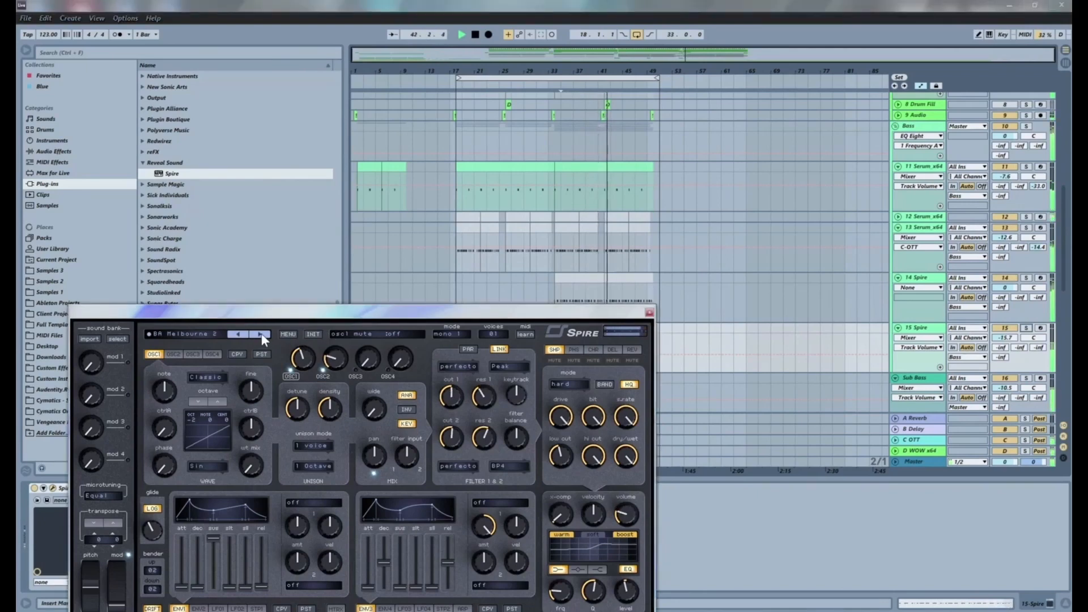
left_click(261, 335)
left_click(261, 335)
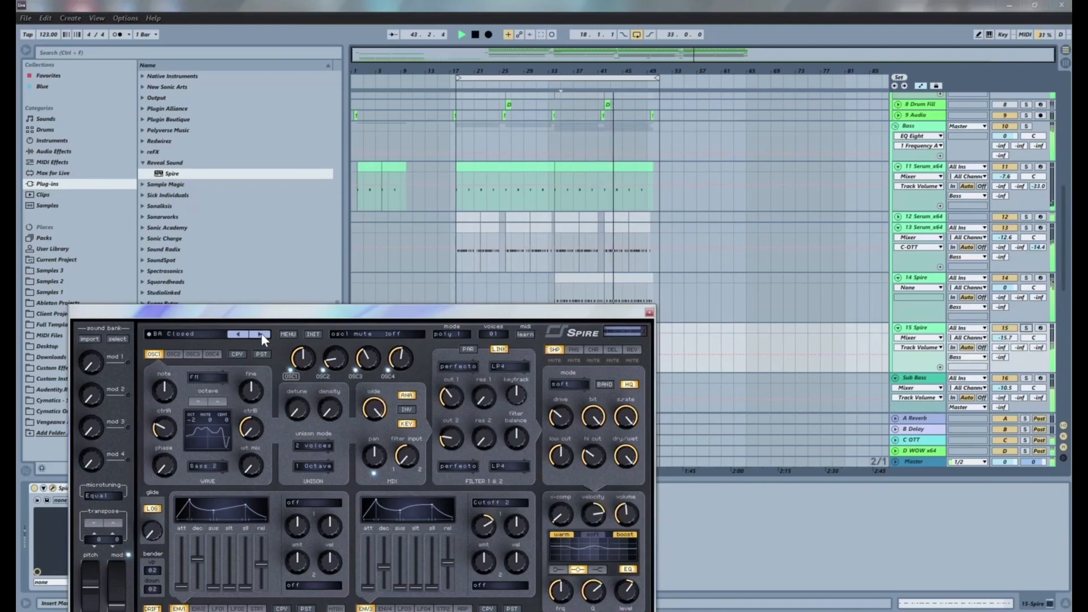
left_click(261, 335)
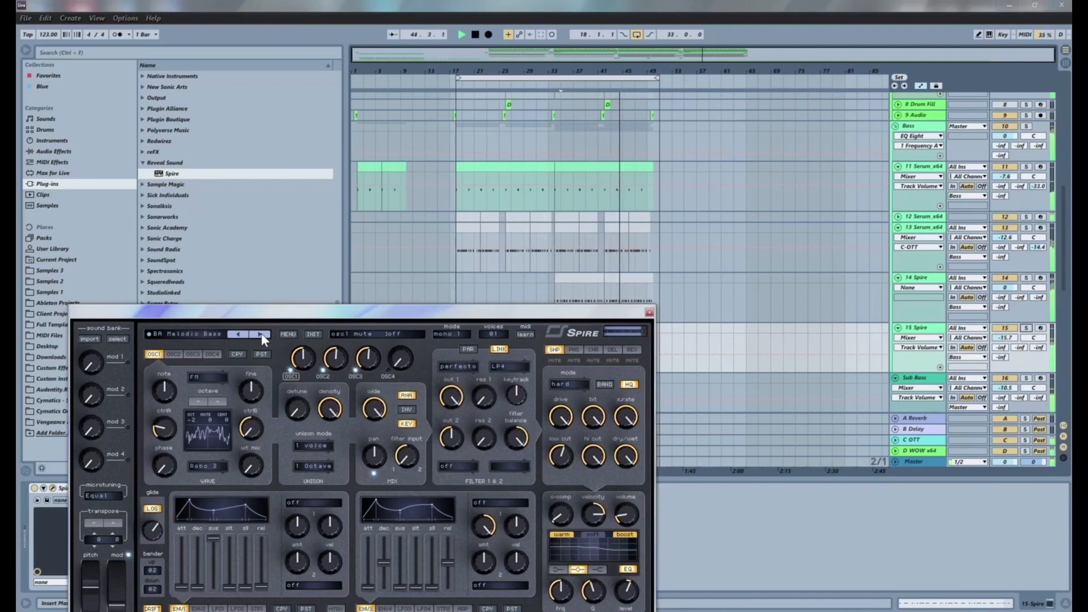
left_click(261, 335)
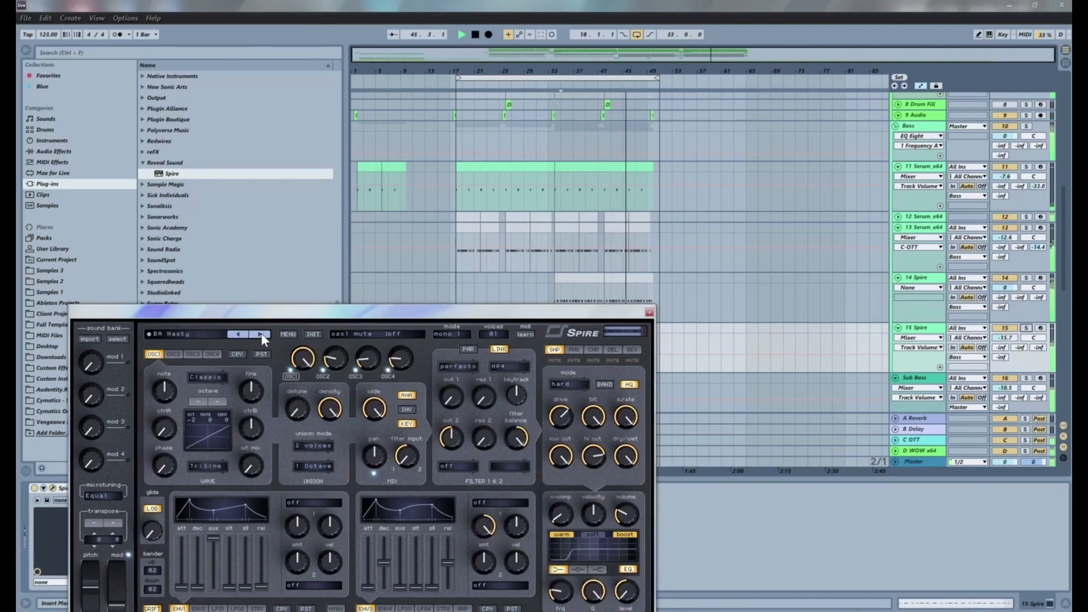
left_click(260, 334)
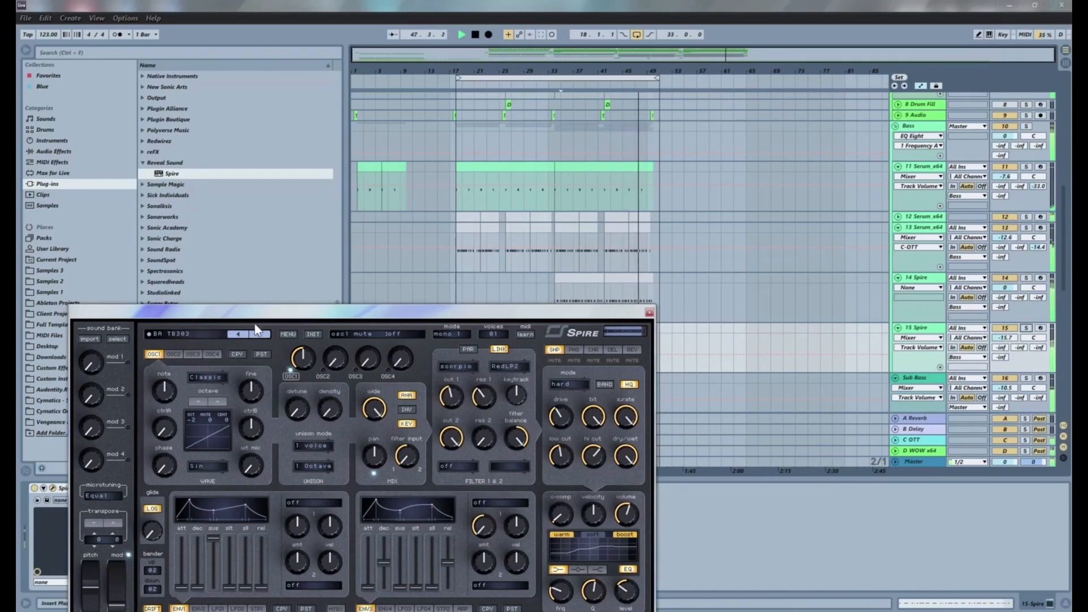
left_click(267, 334)
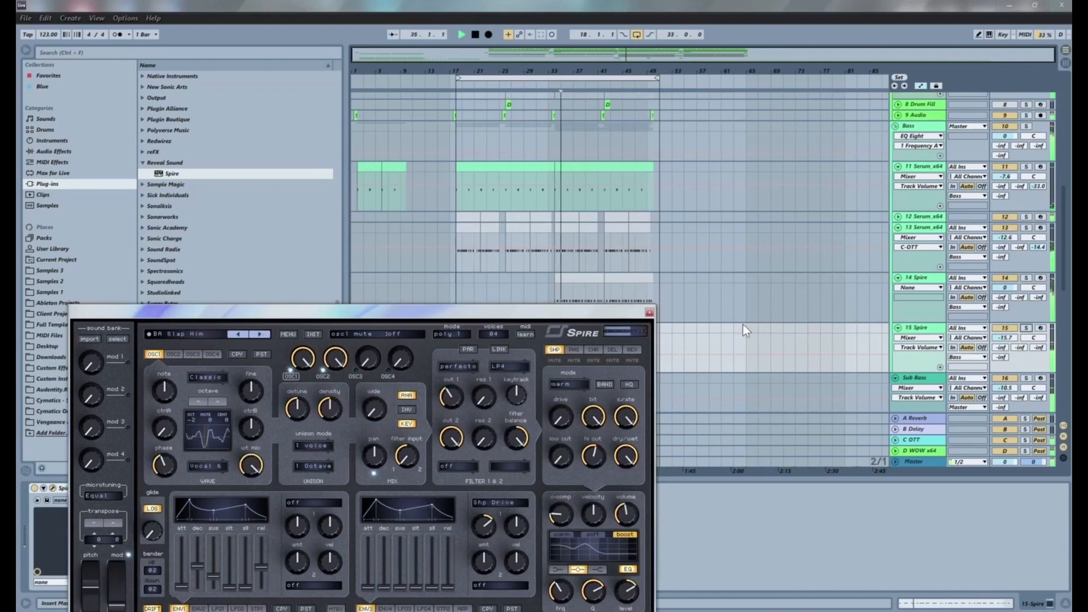
Solo 15 Spire and audition the presets from BA The Monster 1 to BSQ Bouncing Bet.
left_click(1026, 328)
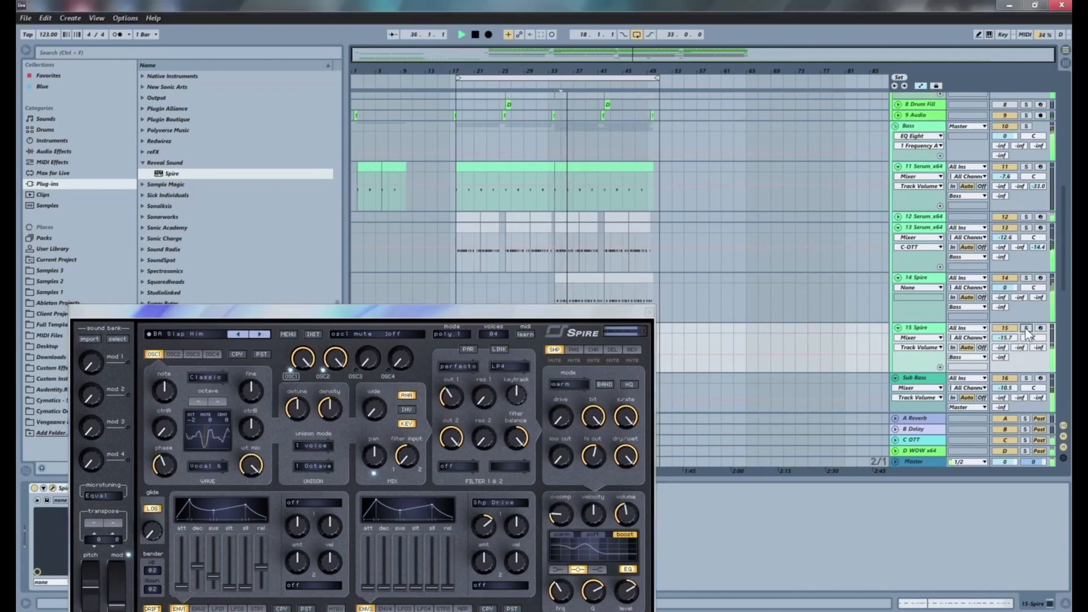
left_click(264, 333)
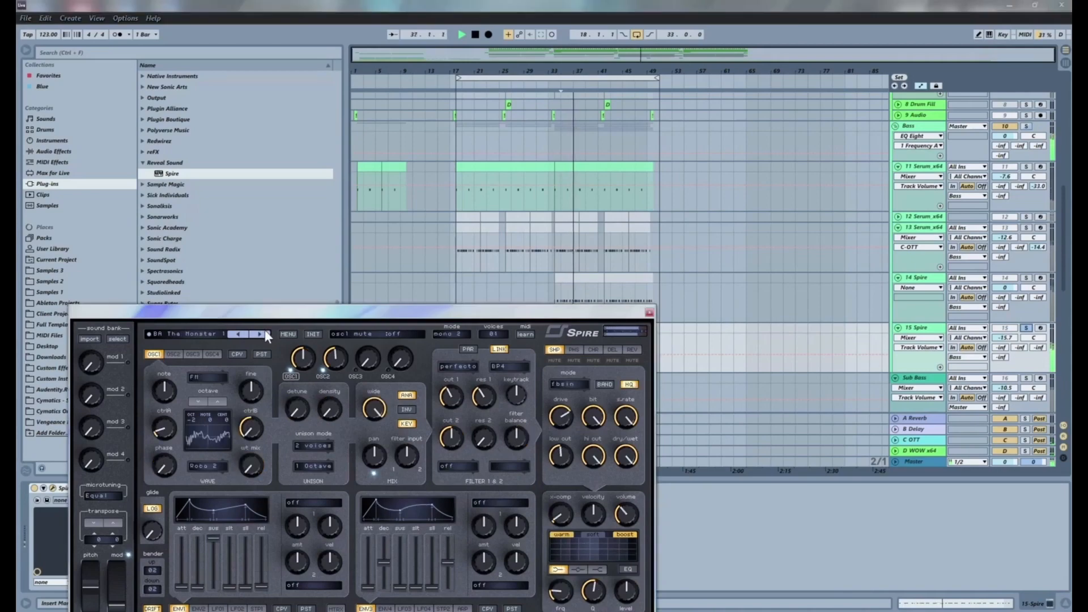
left_click(267, 332)
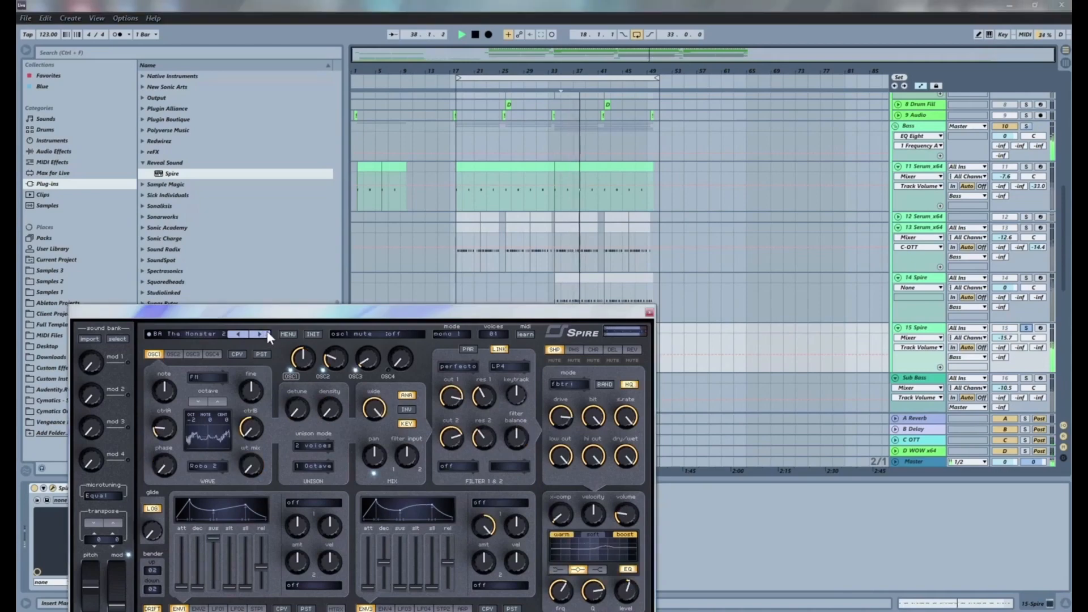
left_click(260, 335)
Jump to PL Bit Bell, audition the pluck presets up to PL ICE, and return to PL Huge Drop.
left_click(190, 334)
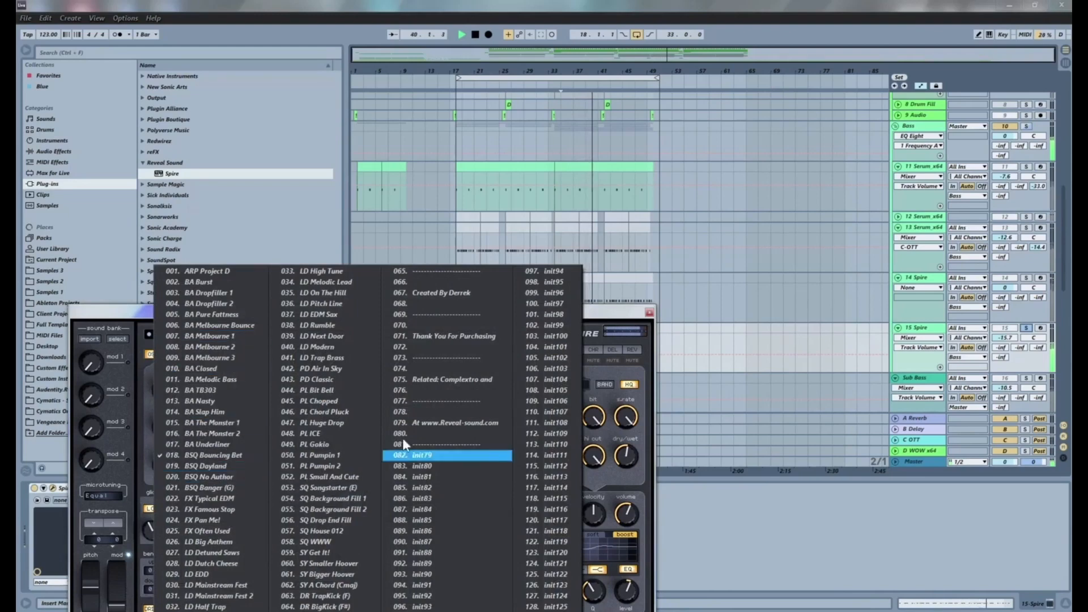
left_click(344, 393)
left_click(261, 335)
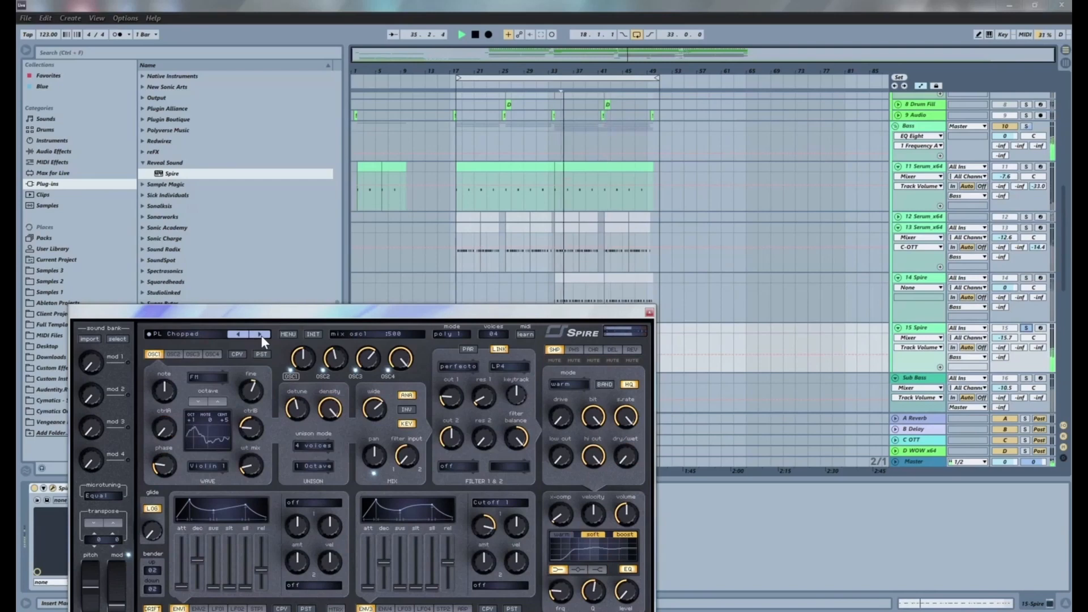
left_click(261, 336)
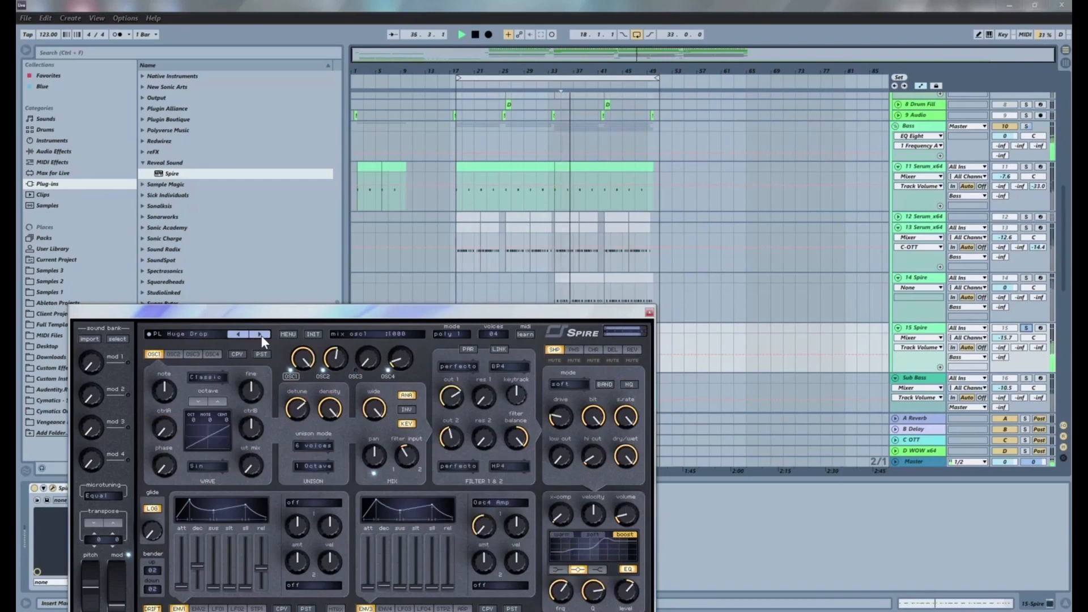
left_click(261, 336)
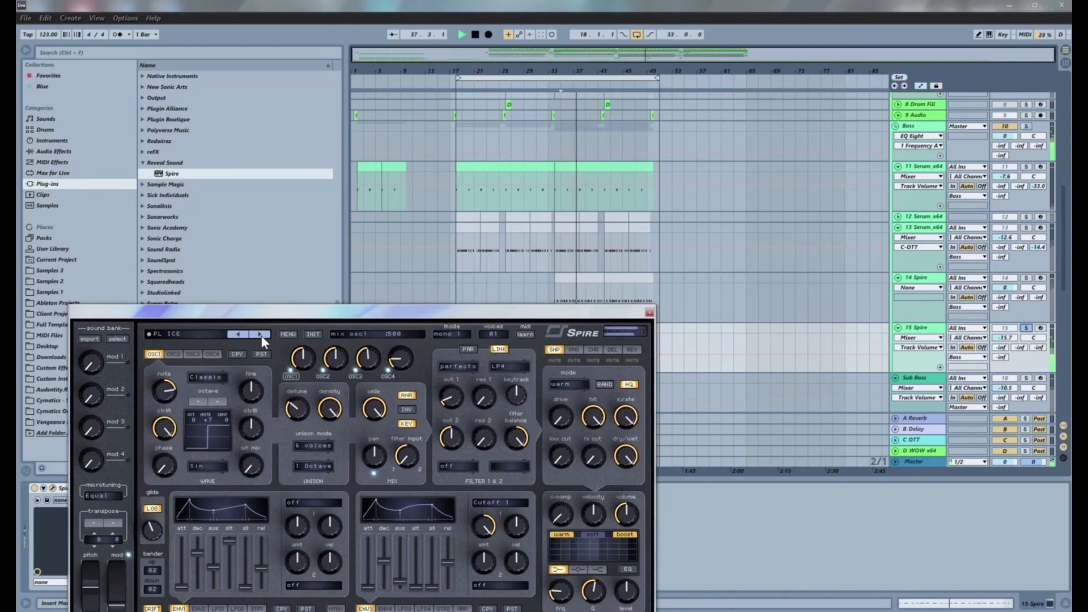
left_click(236, 334)
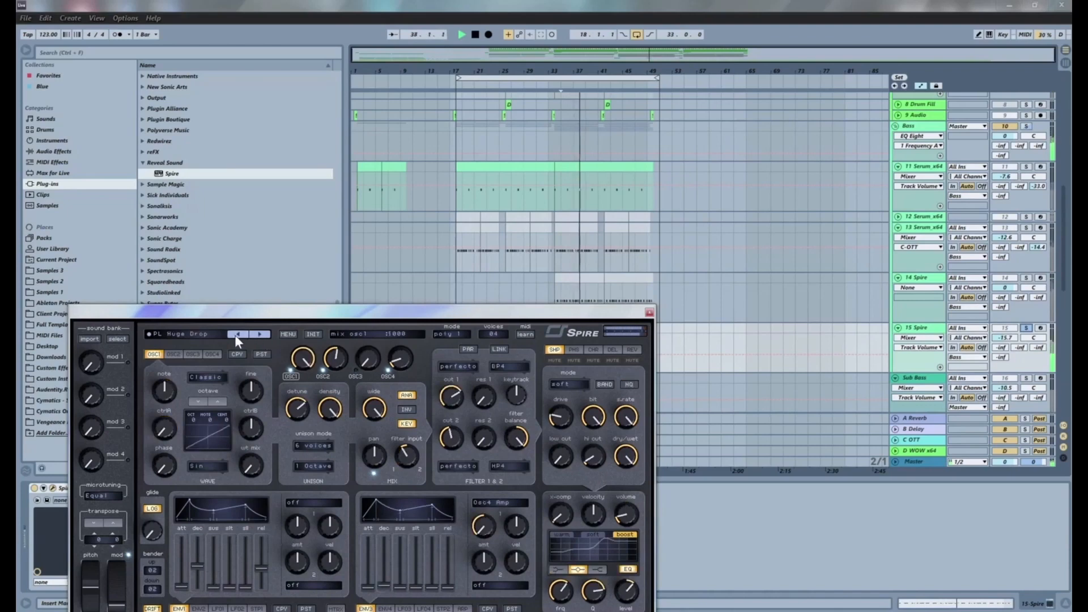
Unsolo 15 Spire and compare PL Huge Drop with the next two pluck presets in the full mix.
left_click(1021, 337)
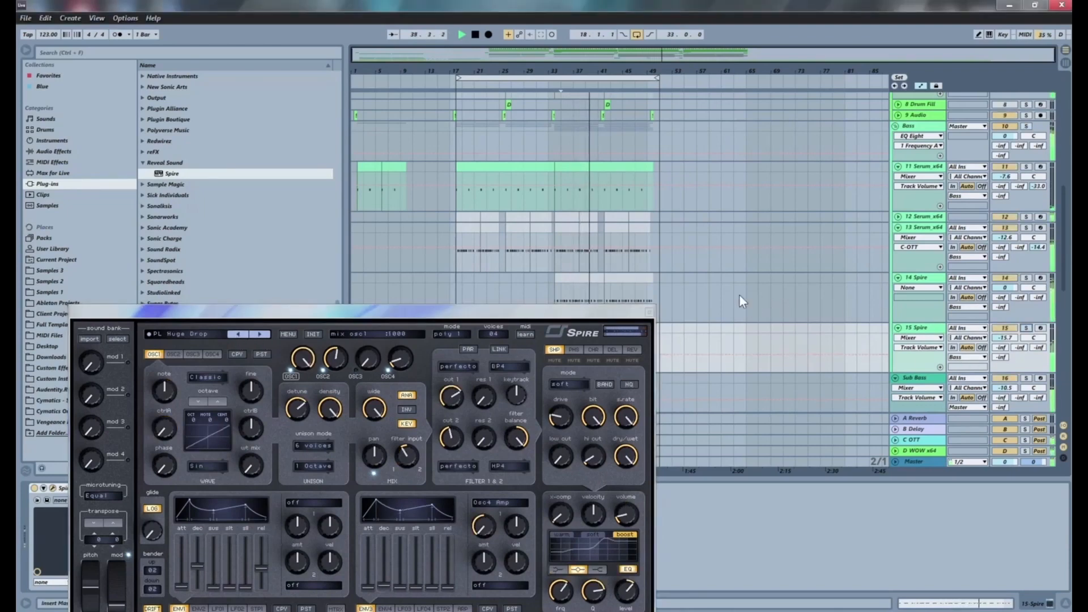
left_click(260, 333)
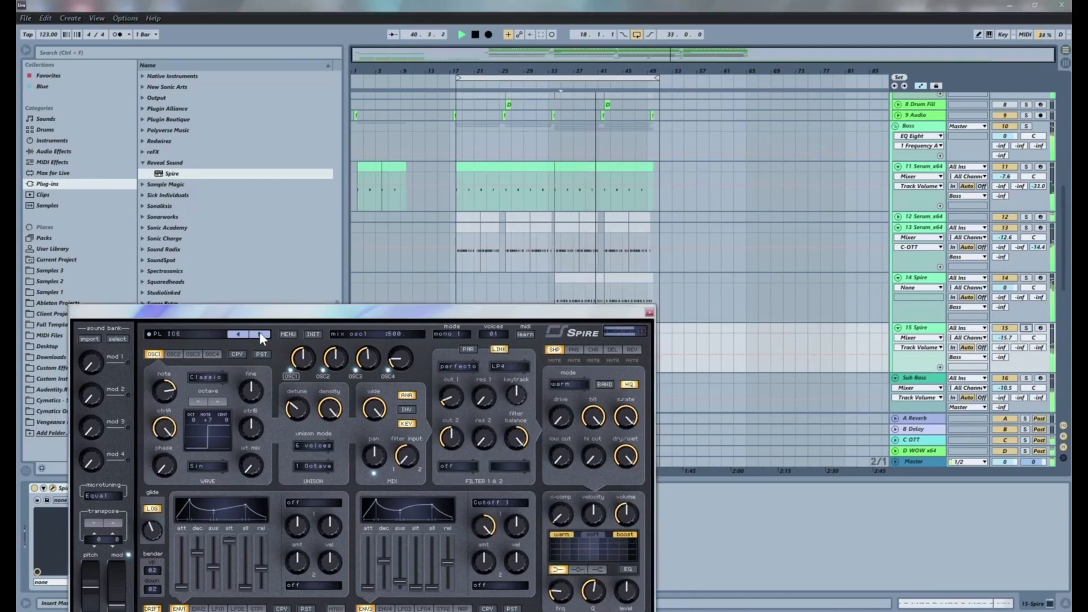
left_click(260, 333)
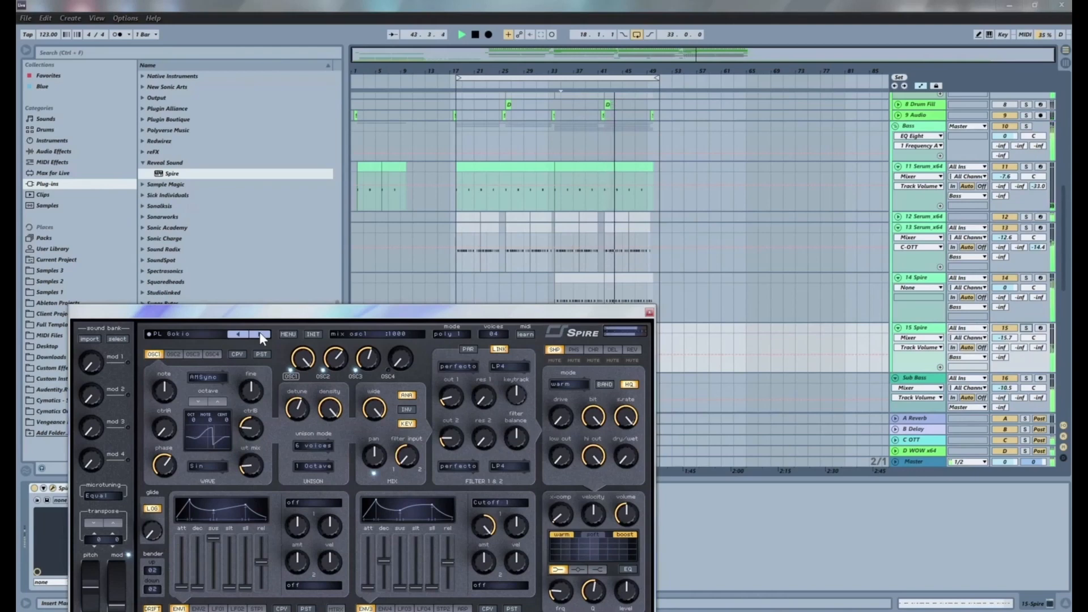
Solo 15 Spire again and audition the presets from PL Pumpin 1 to SQ Drop End Fill.
left_click(1026, 328)
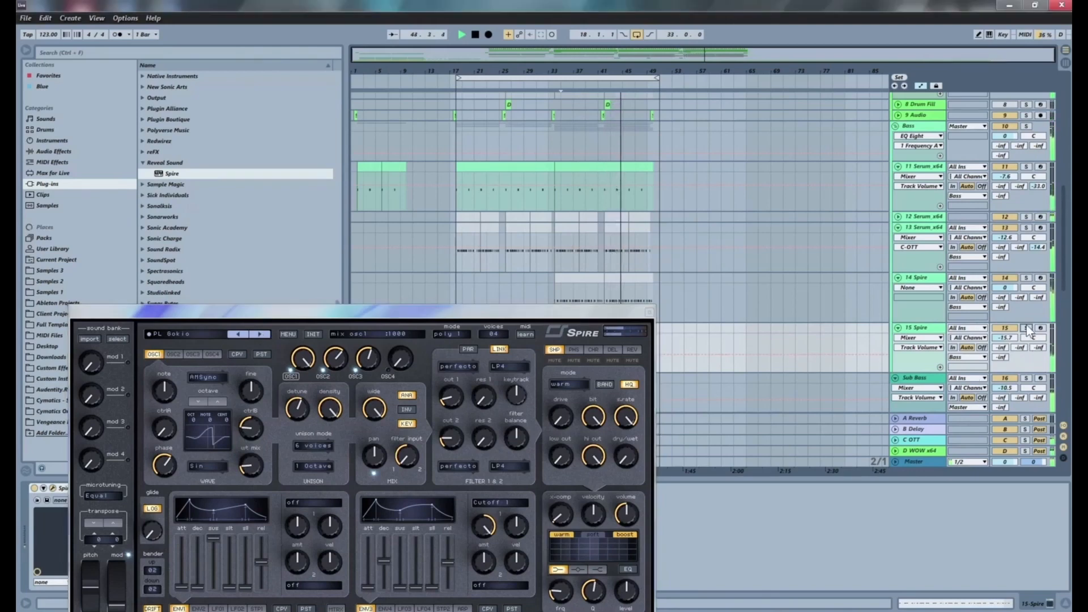
left_click(262, 335)
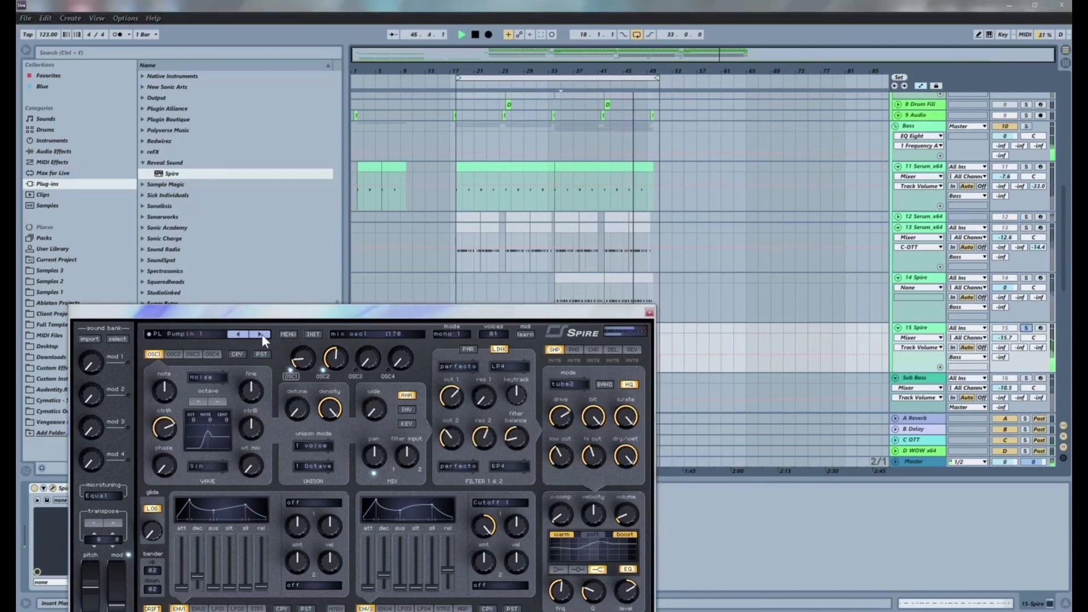
left_click(262, 334)
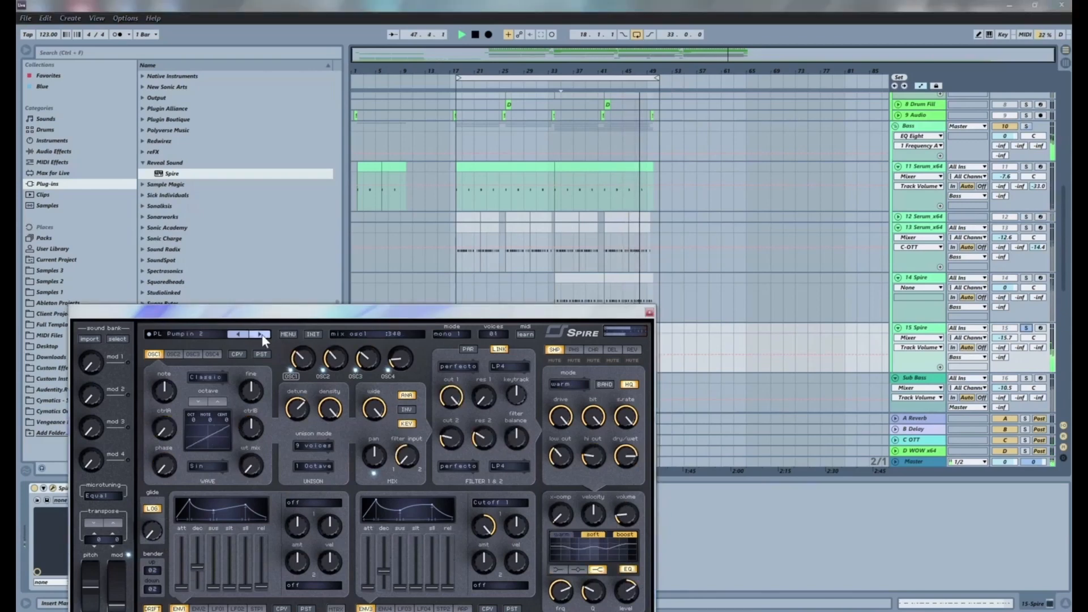
left_click(262, 334)
left_click(262, 334)
left_click(262, 335)
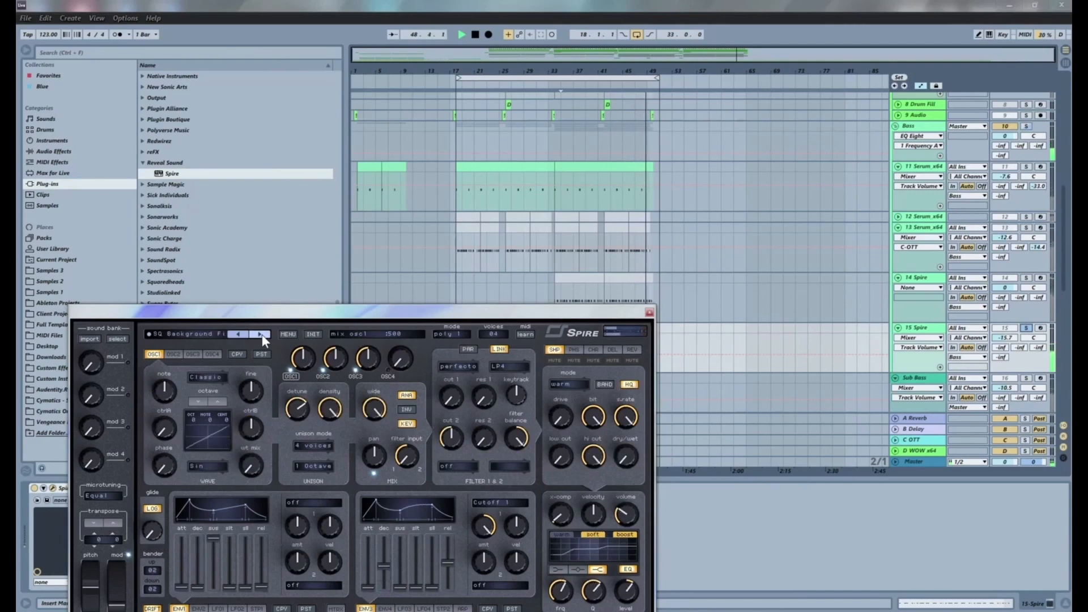
left_click(261, 333)
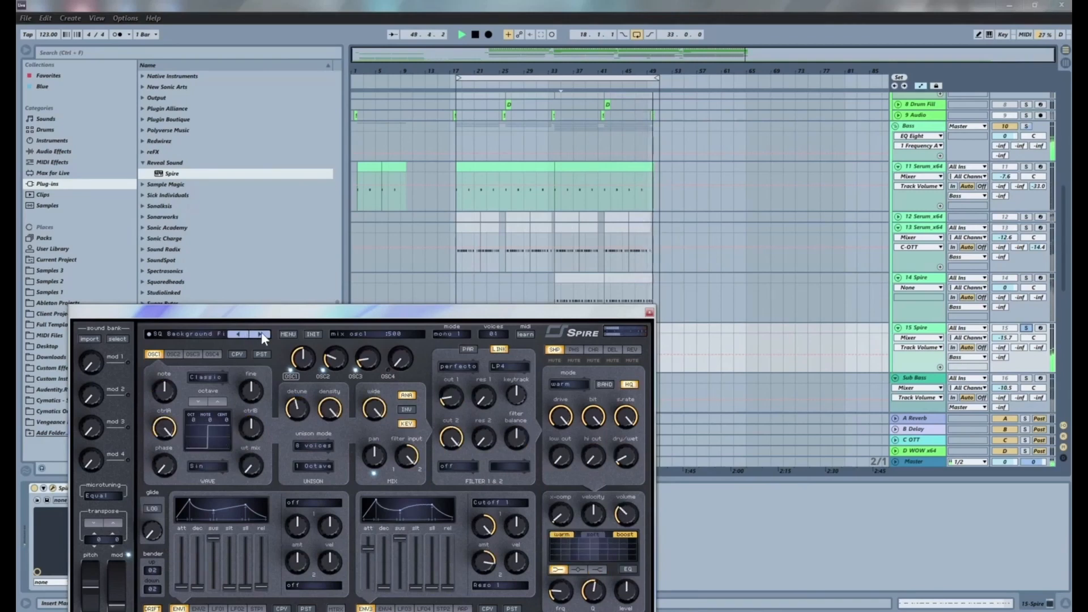
left_click(261, 333)
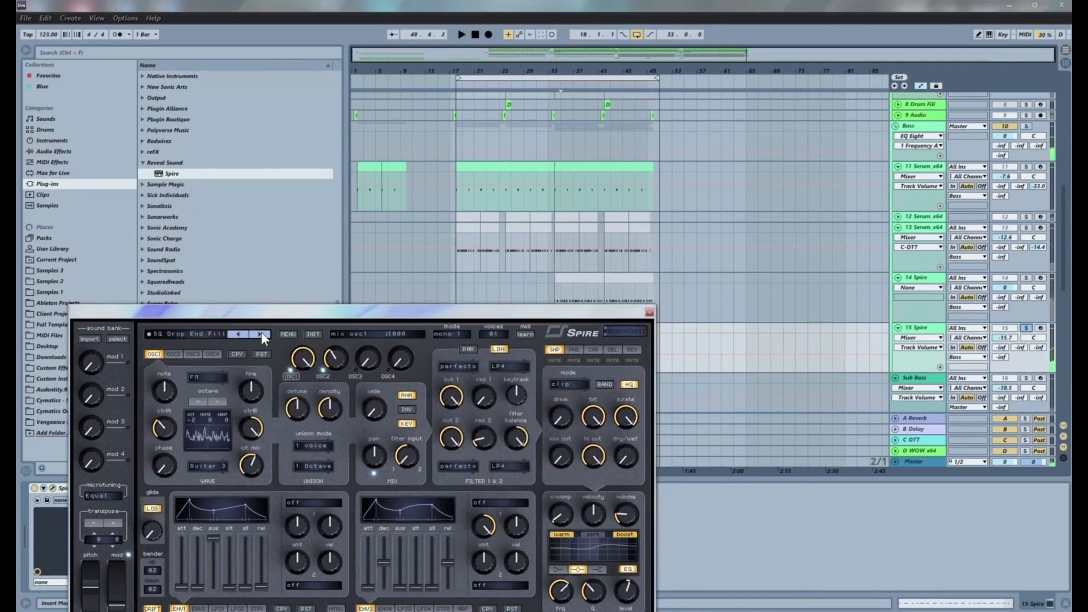
Load the Avenger Sound - A State Of Spire Vol 1 bank in Spire and play its first preset.
left_click(291, 334)
mouse_move(384, 54)
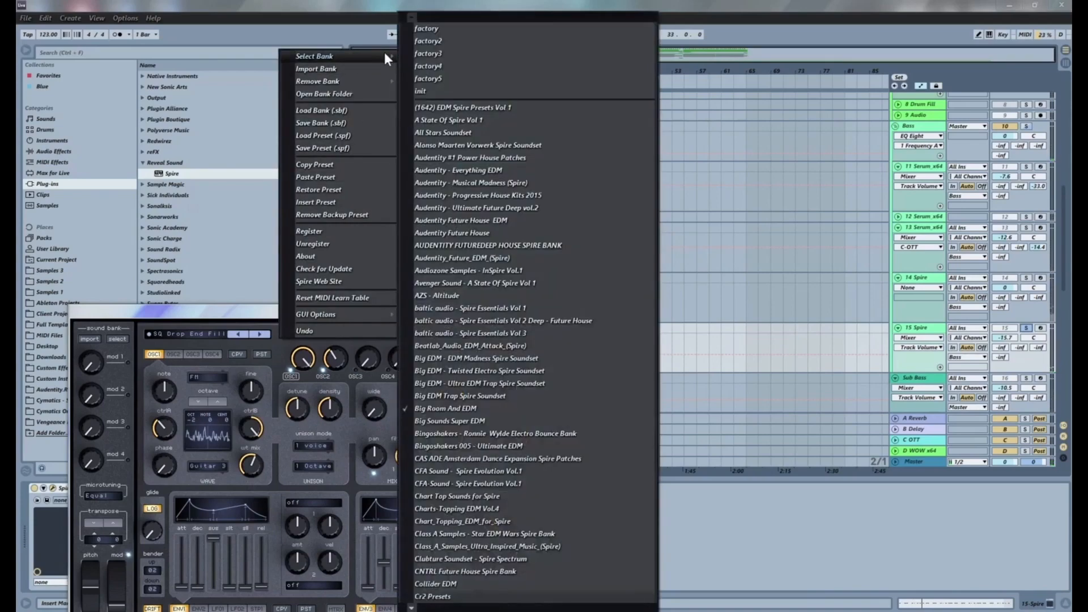
left_click(490, 283)
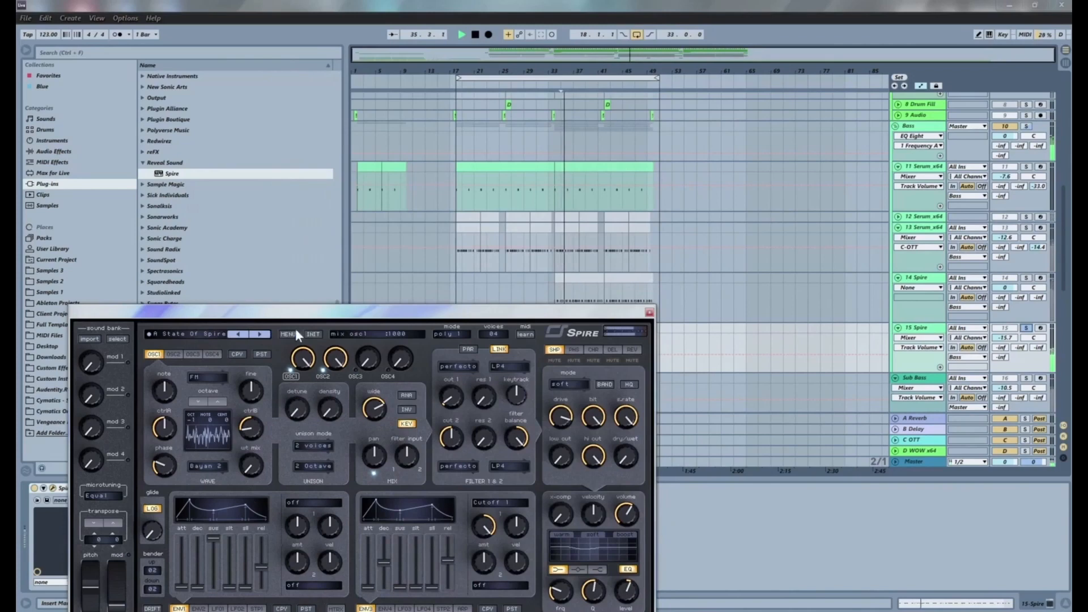
Unsolo 15 Spire and raise its track volume to about -5.5 dB.
left_click(1028, 335)
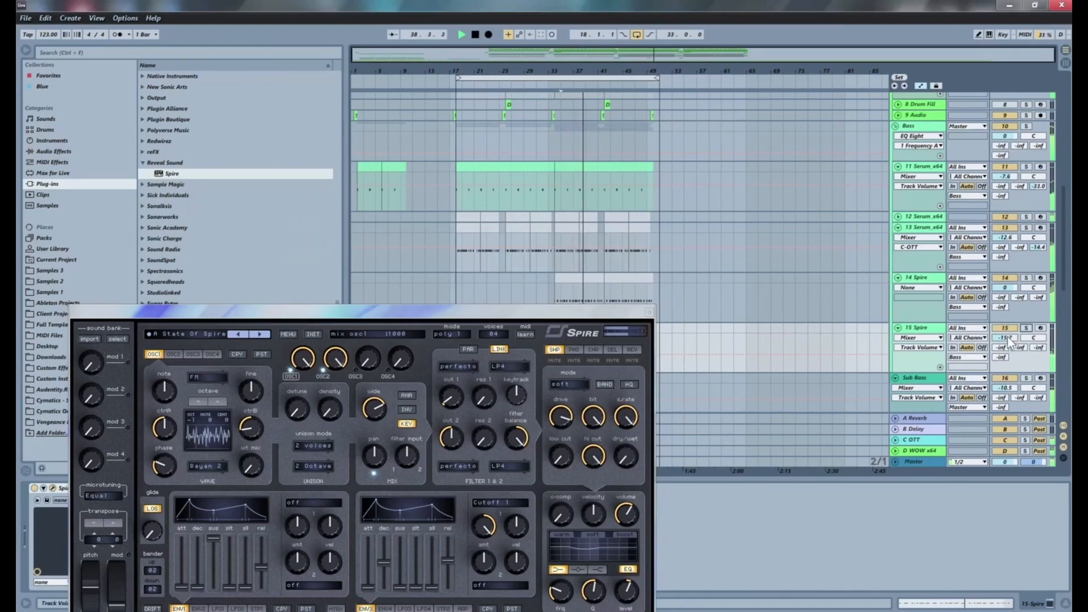
left_click_drag(1006, 337, 1007, 309)
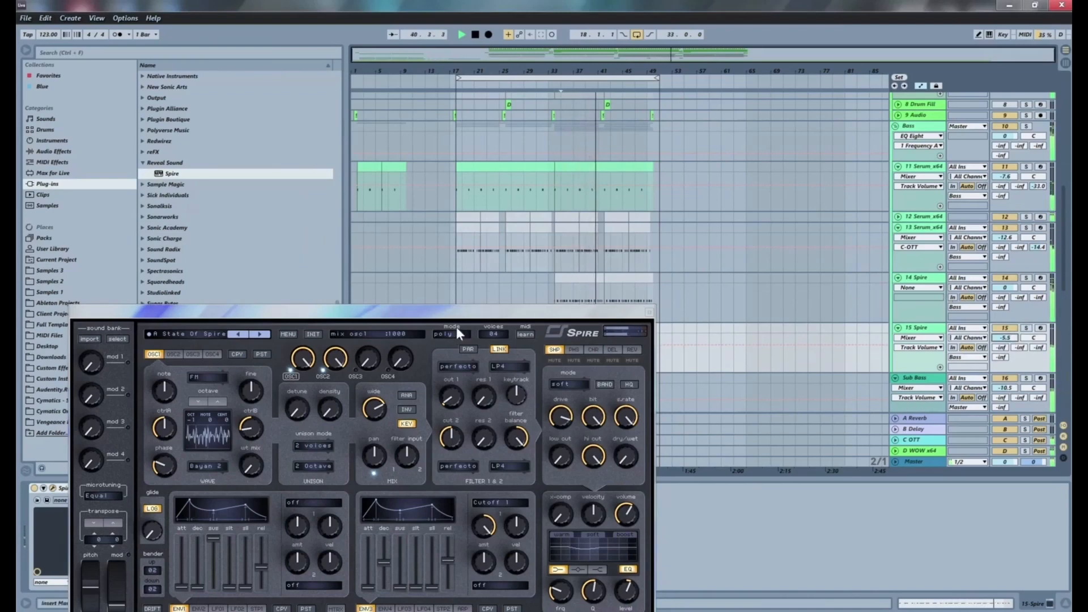
Audition the next two ARP presets of the loaded bank, up to ARP Digitalism, in the full mix.
left_click(261, 335)
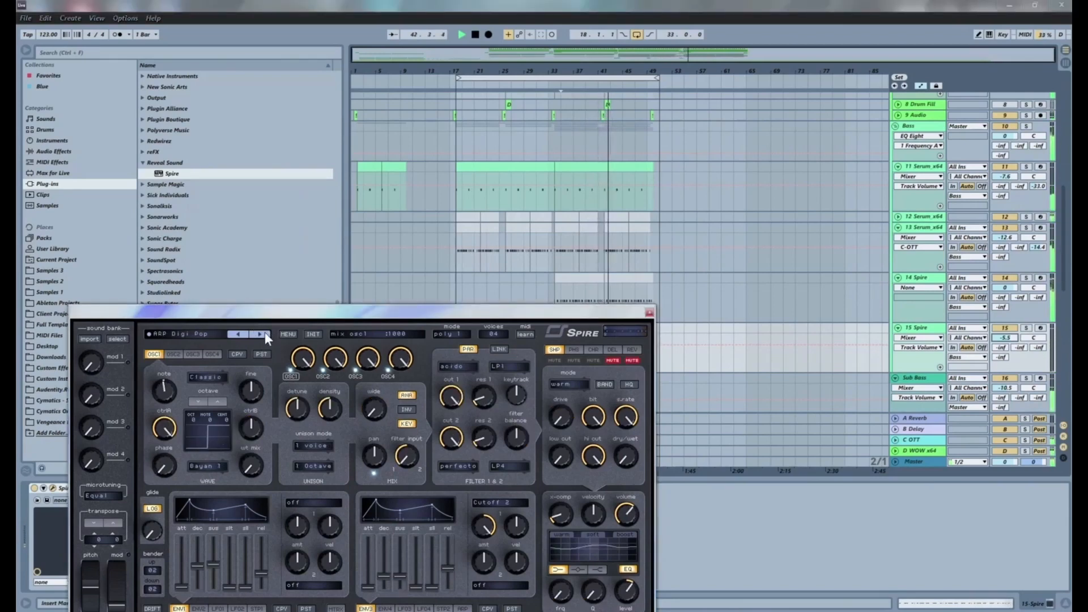
left_click(265, 334)
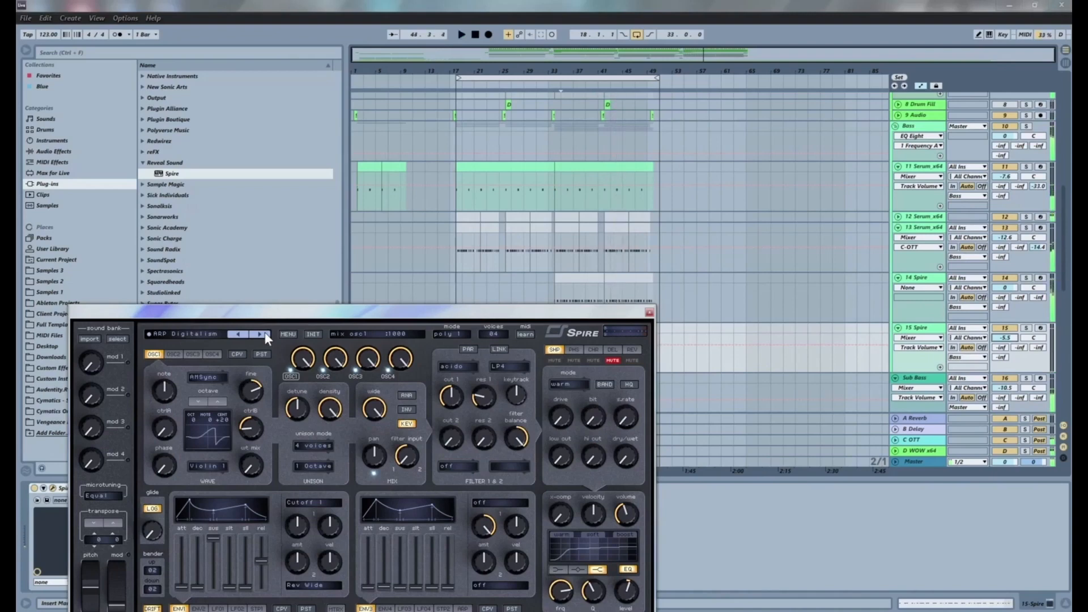
Switch 15 Spire to the ARP Drops preset and transpose all notes of its first drop clip down one octave to D2.
left_click(263, 334)
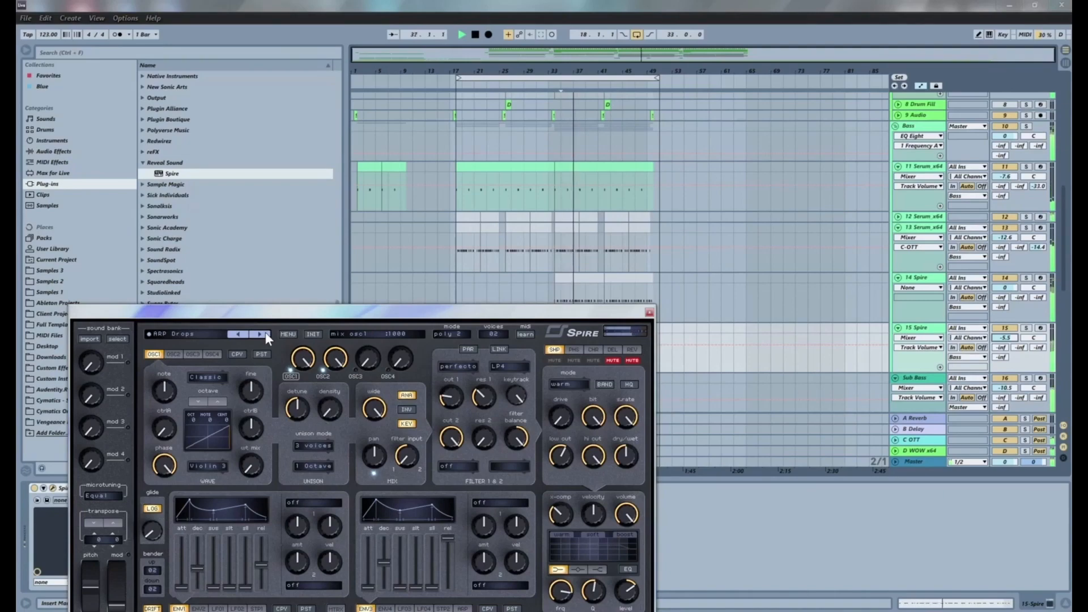
left_click_drag(596, 312, 440, 281)
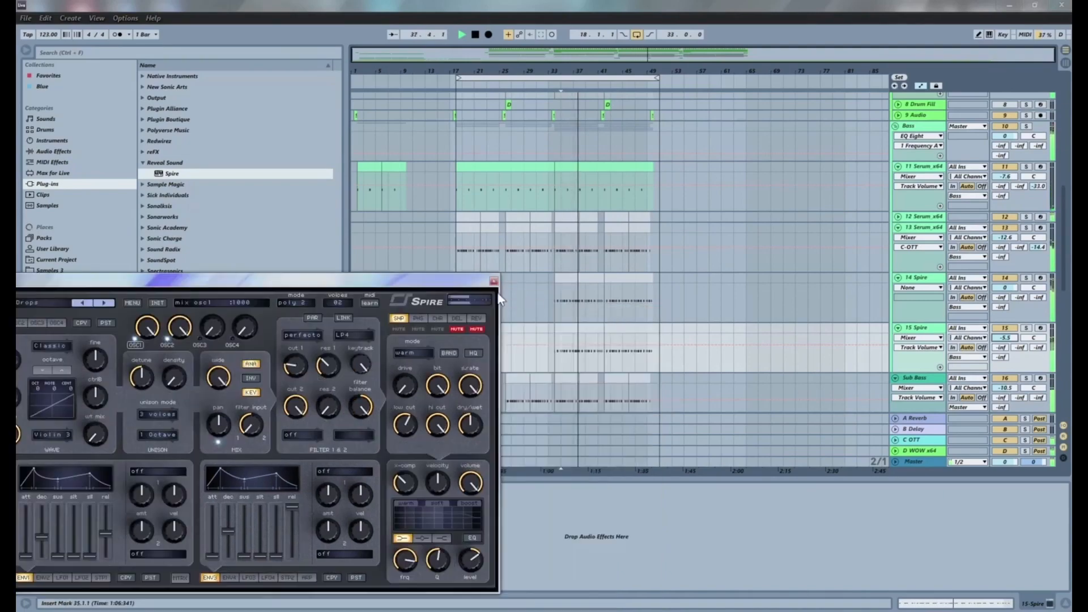
double_click(580, 327)
key("space")
key("ctrl+a")
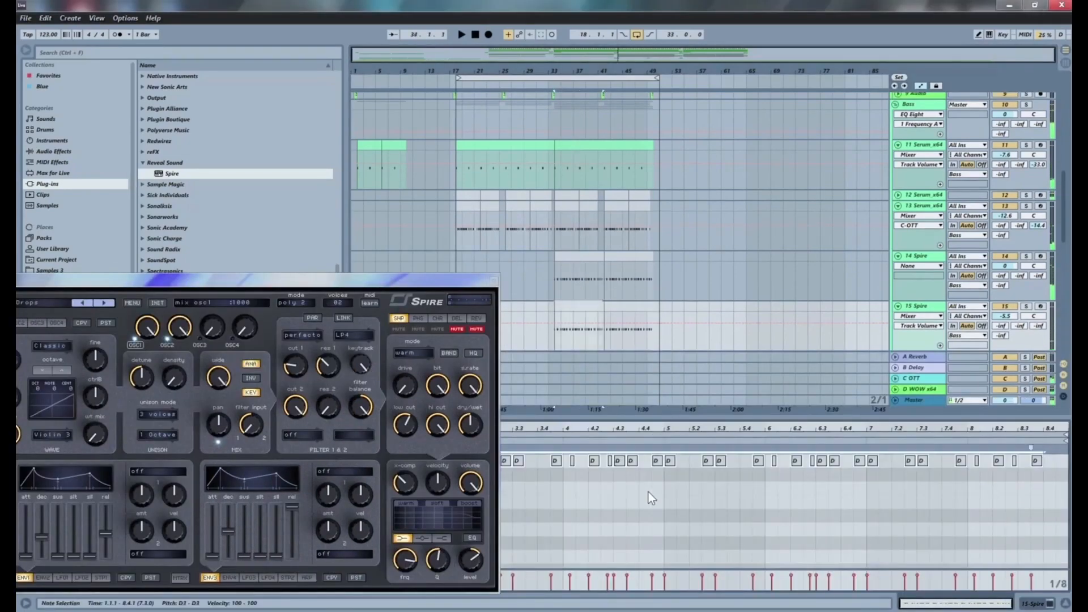
scroll(649, 492, "up", 3)
key("space")
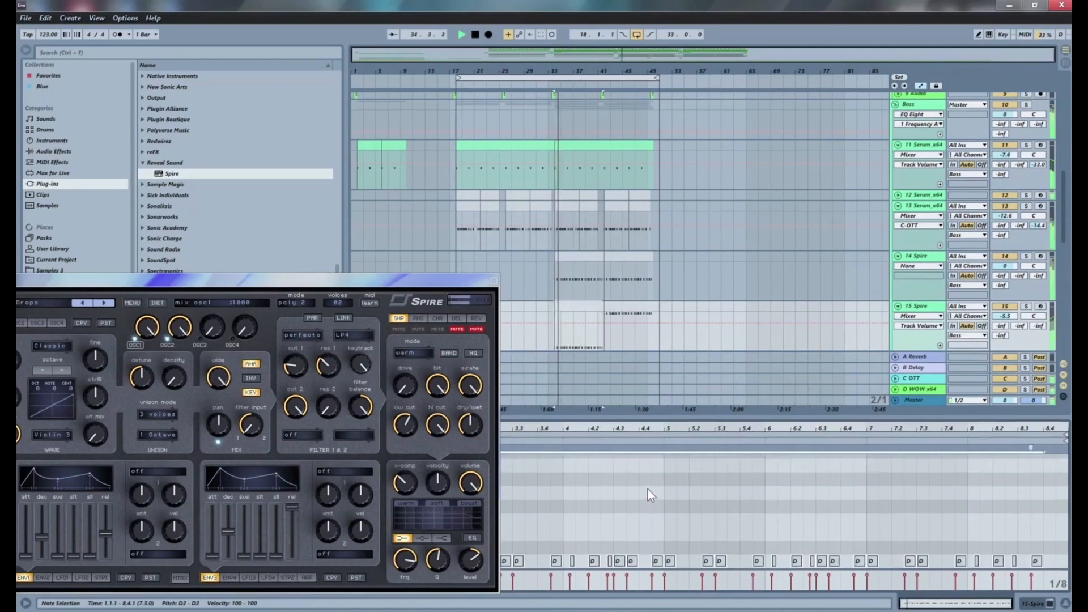
Transpose the second 15 Spire clip down one octave to D2 as well and close the Spire window.
left_click(601, 309)
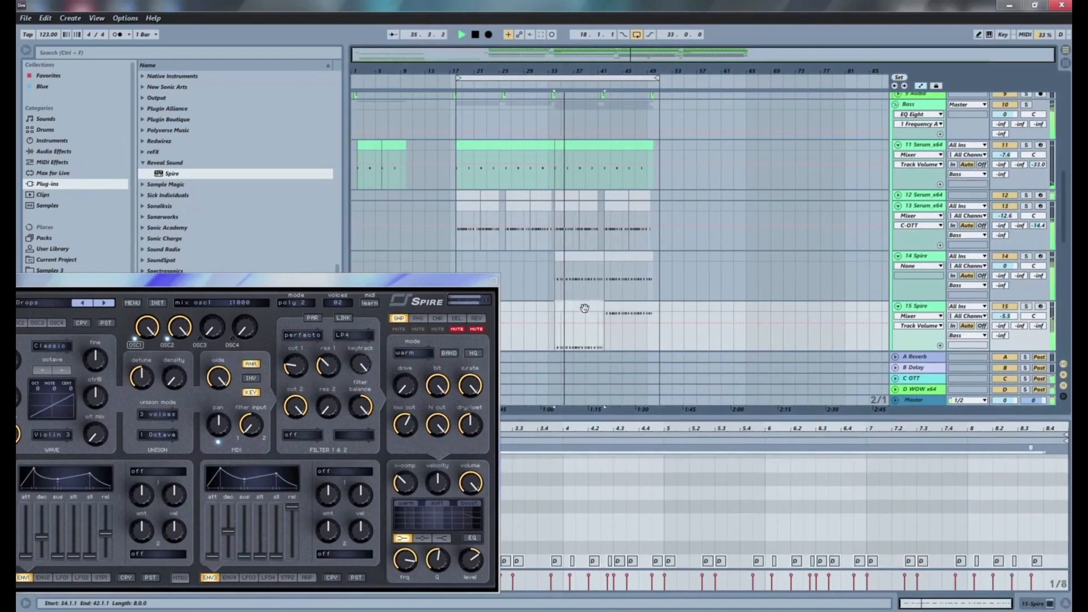
left_click(618, 306)
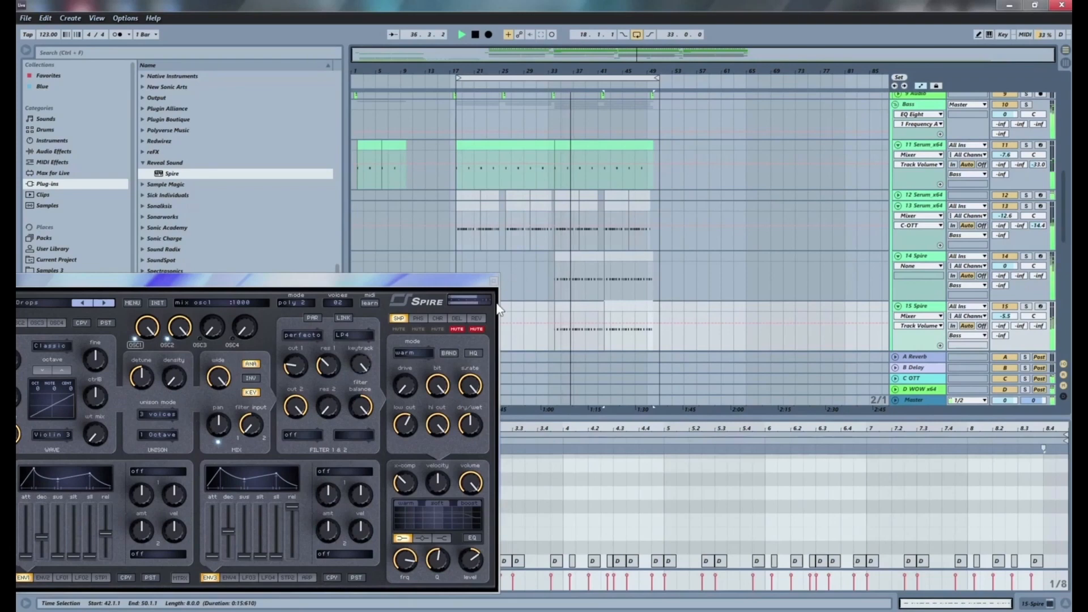
left_click(494, 281)
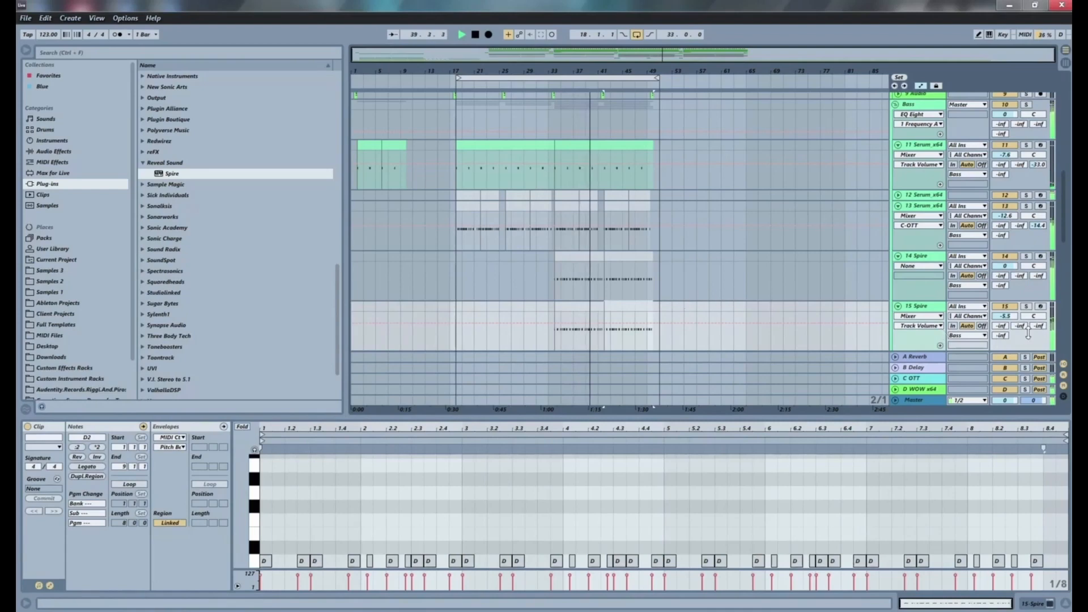
Set the C OTT send to -34.0 dB on 15 Spire and to -33.0 dB on 14 Spire.
key("space")
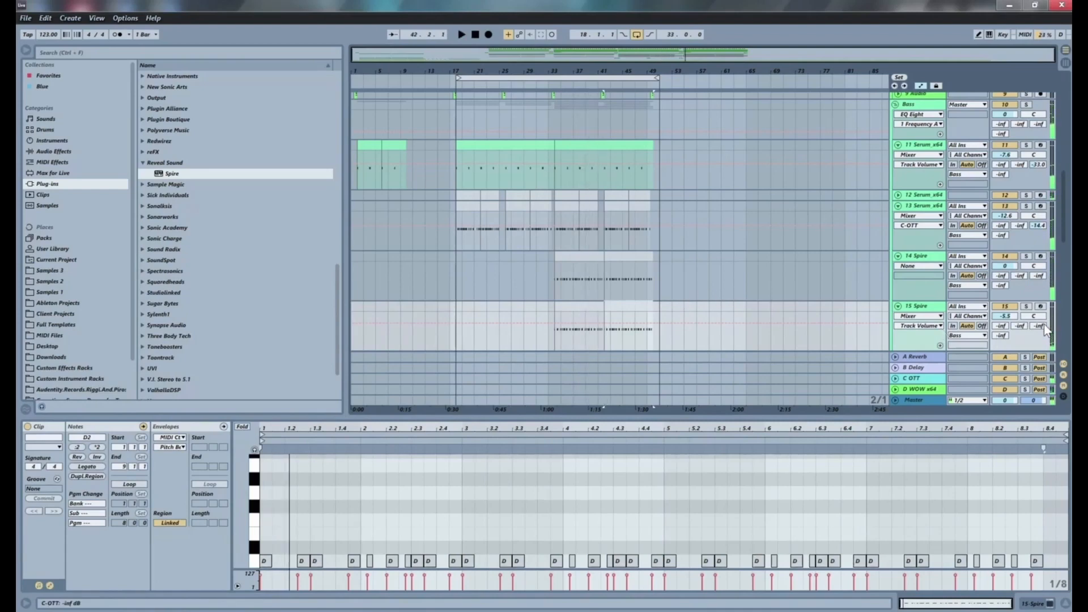
key("space")
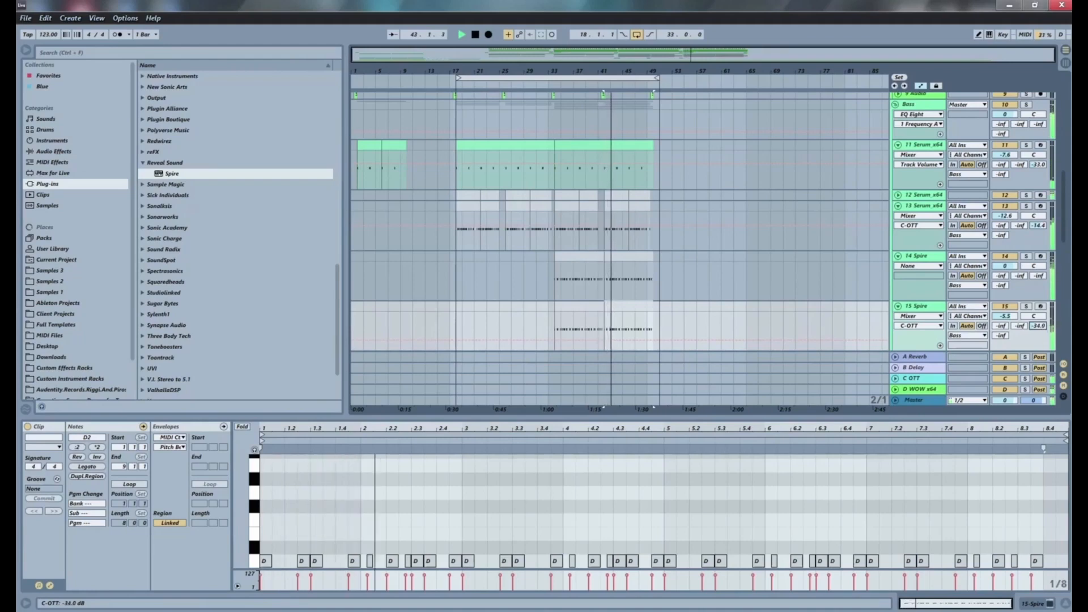
left_click_drag(1040, 277, 1039, 273)
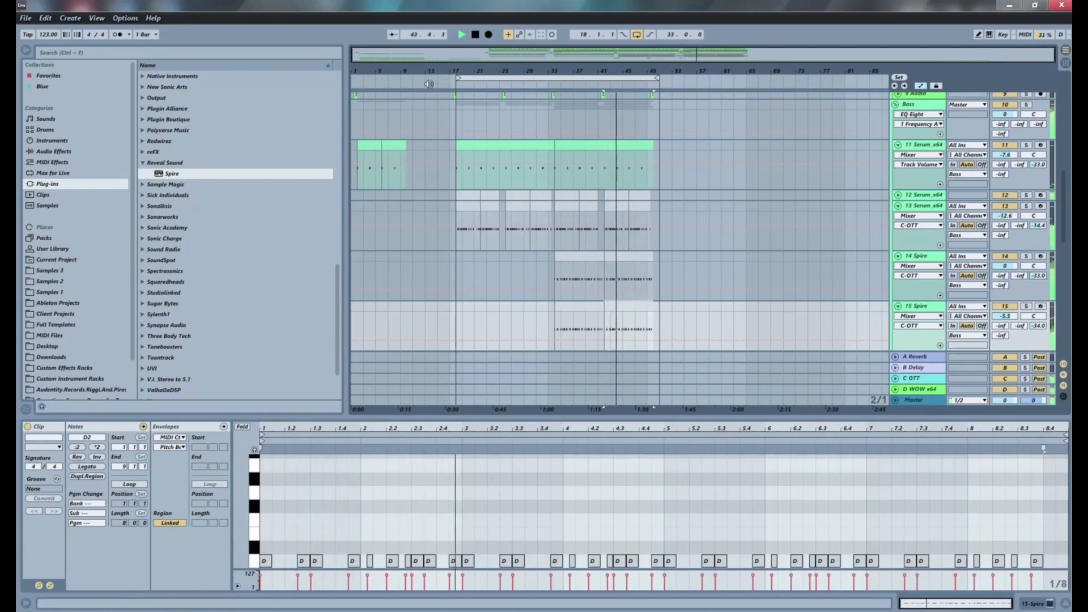
Copy the bar 41 melody fill on 18 Spire and 19 Serum_x64 to bar 49.
scroll(594, 203, "down", 4)
scroll(594, 203, "down", 2)
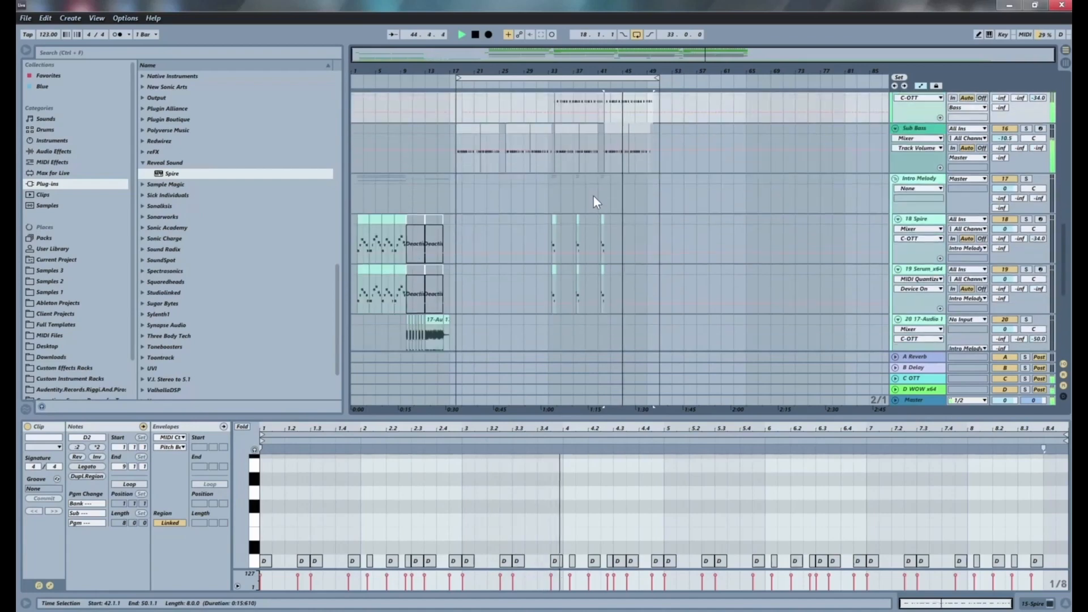
scroll(603, 172, "down", 3)
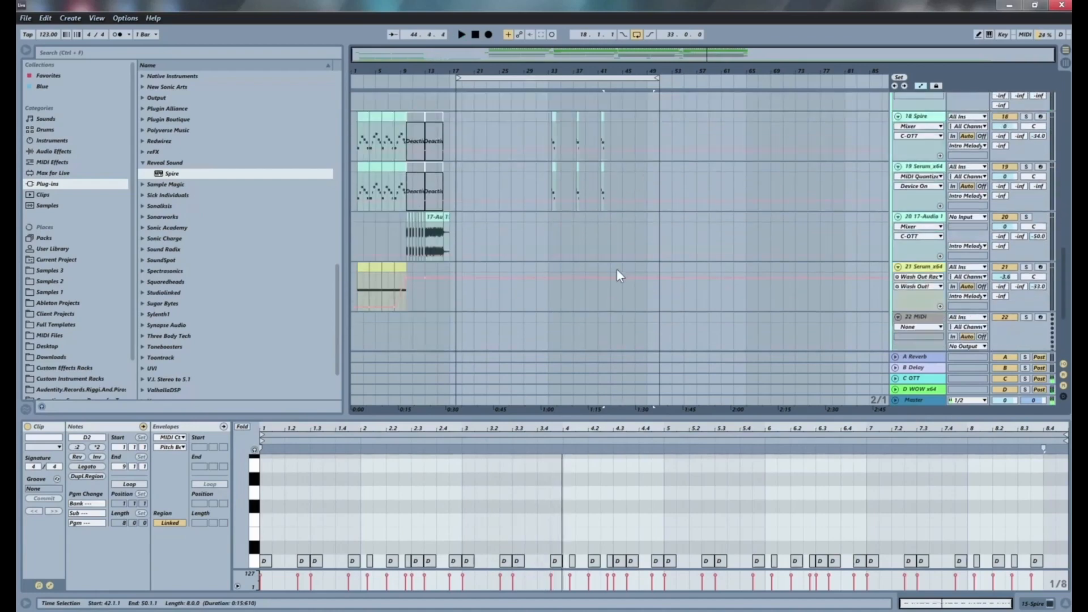
scroll(617, 268, "up", 3)
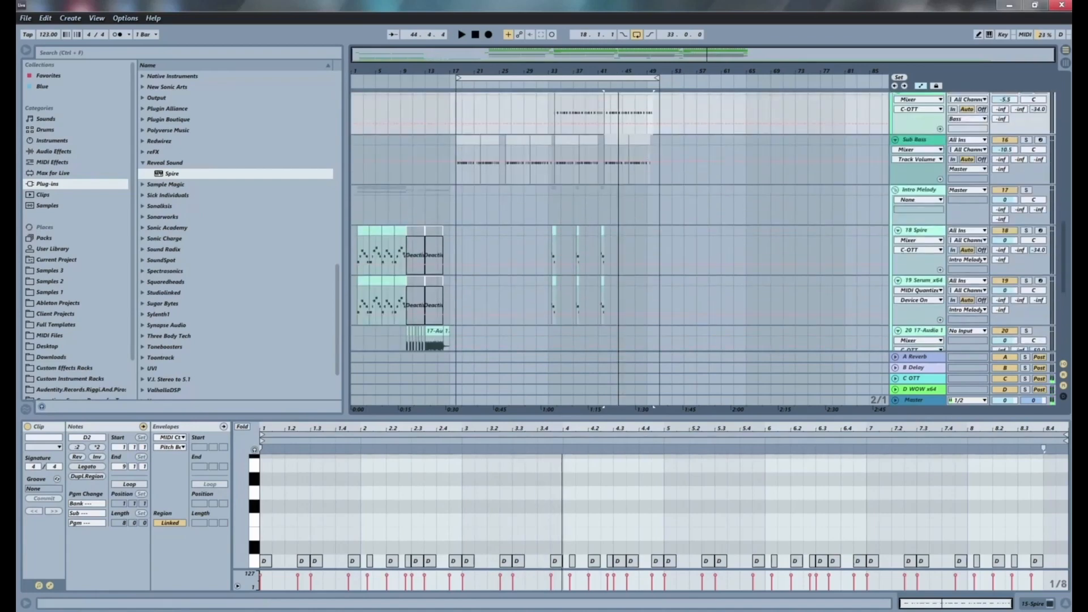
left_click_drag(619, 71, 620, 116)
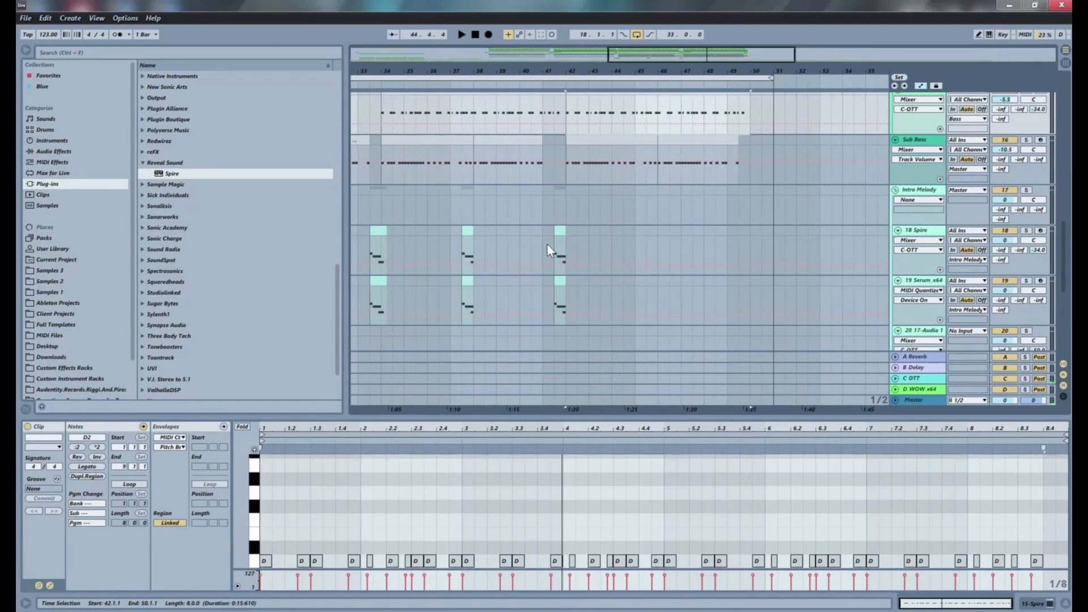
mouse_move(545, 237)
left_mouse_down()
mouse_move(557, 305)
mouse_move(566, 243)
left_mouse_up()
left_click(567, 307)
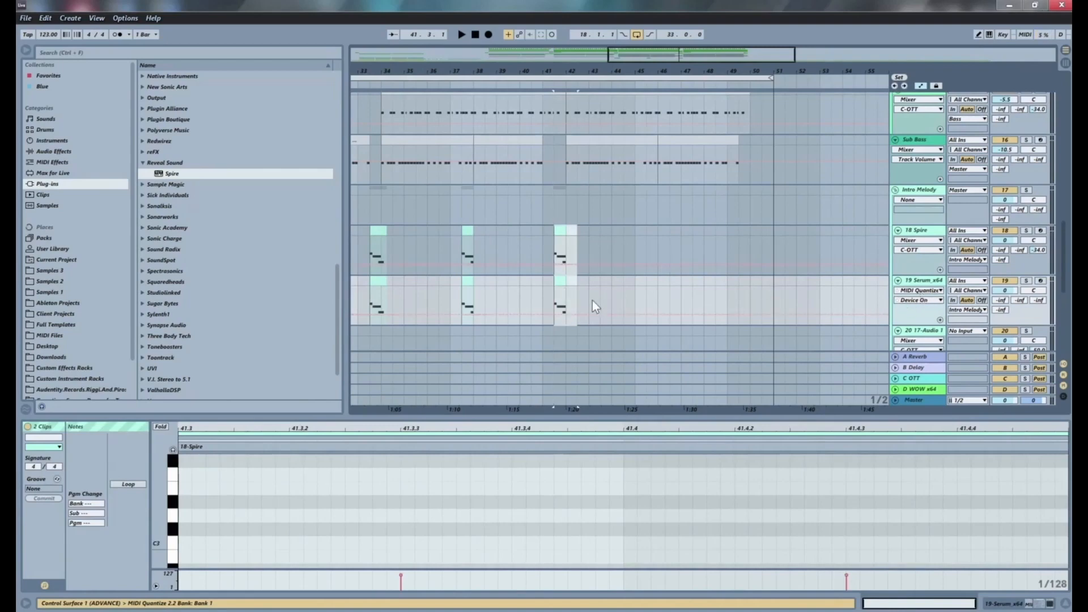
left_click_drag(566, 310, 540, 239)
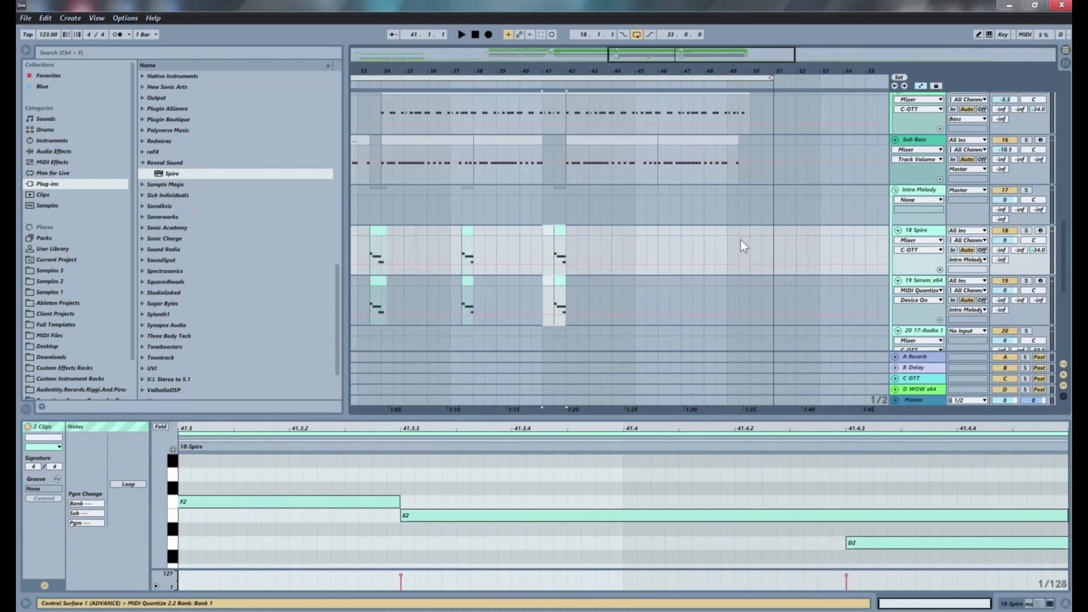
left_click(726, 246)
key("ctrl+v")
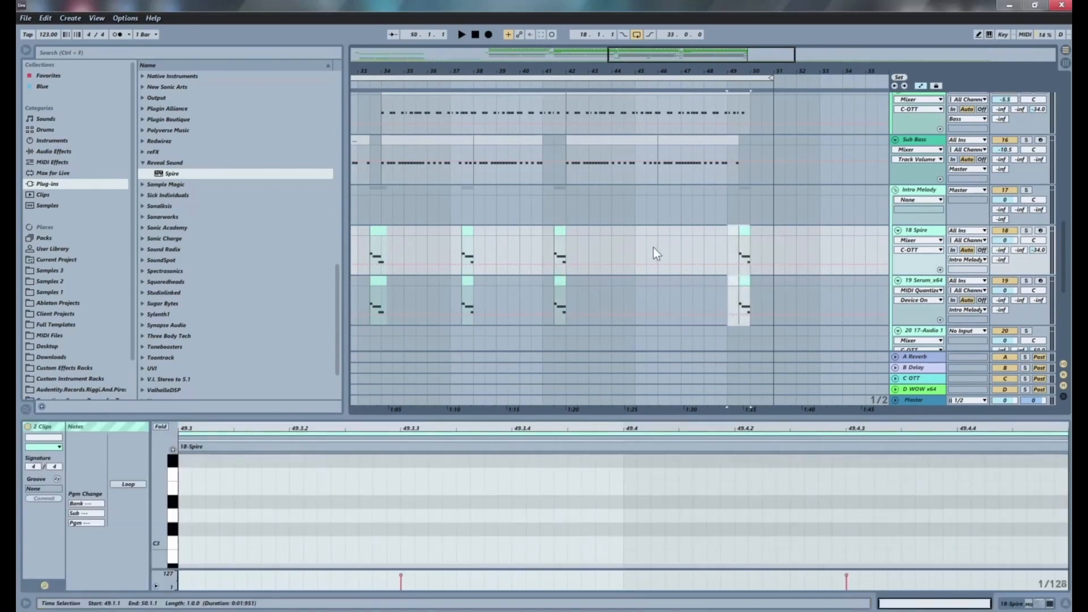
Paste another copy of the bar 41 melody fill at bar 45 on 18 Spire and 19 Serum_x64.
left_click(636, 244)
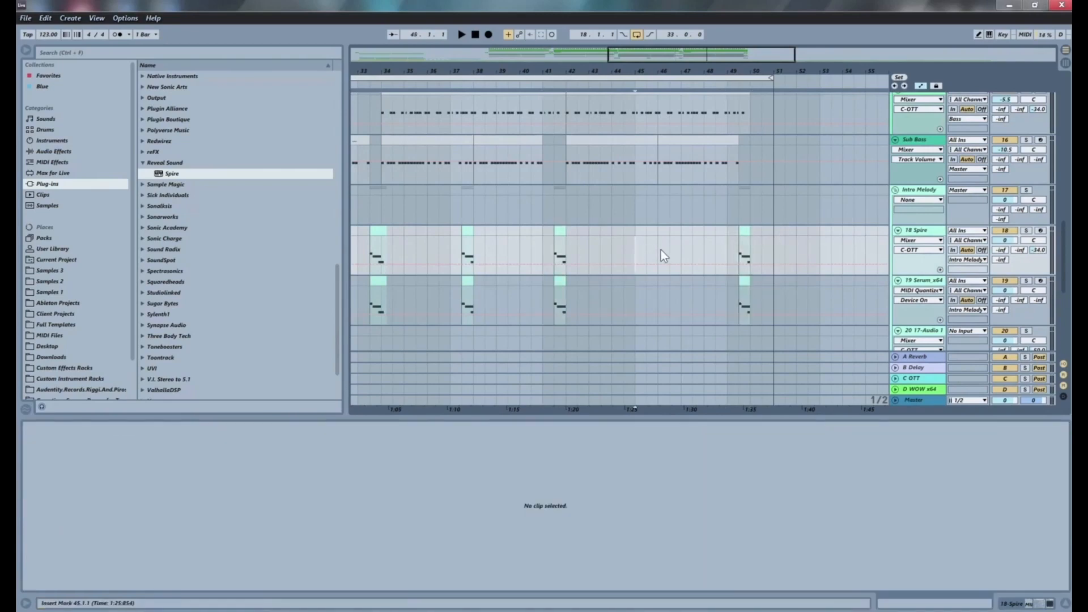
scroll(663, 249, "up", 10)
scroll(674, 250, "down", 8)
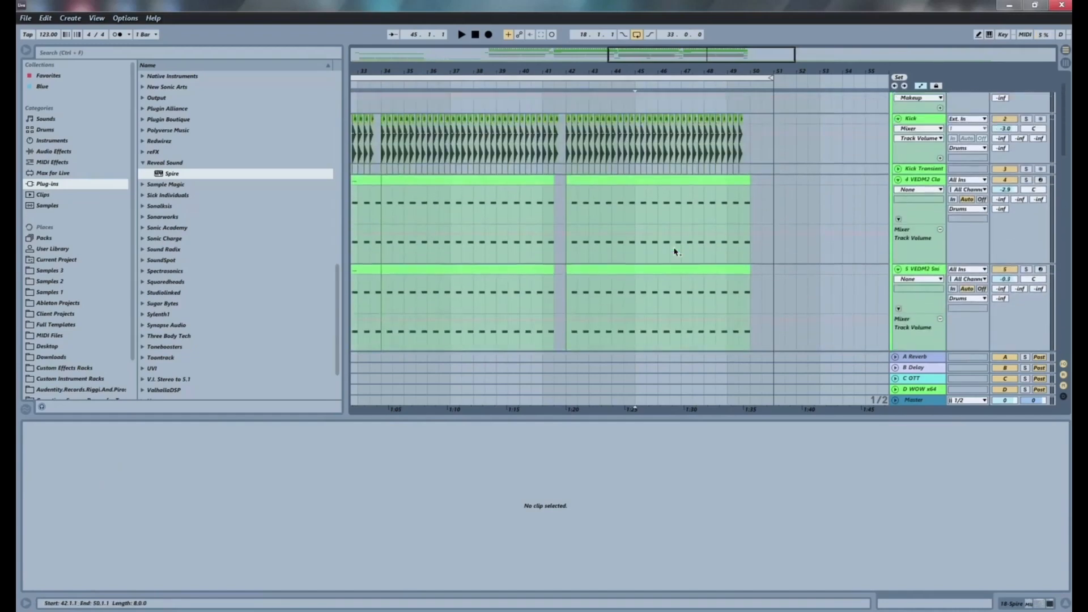
scroll(674, 253, "up", 3)
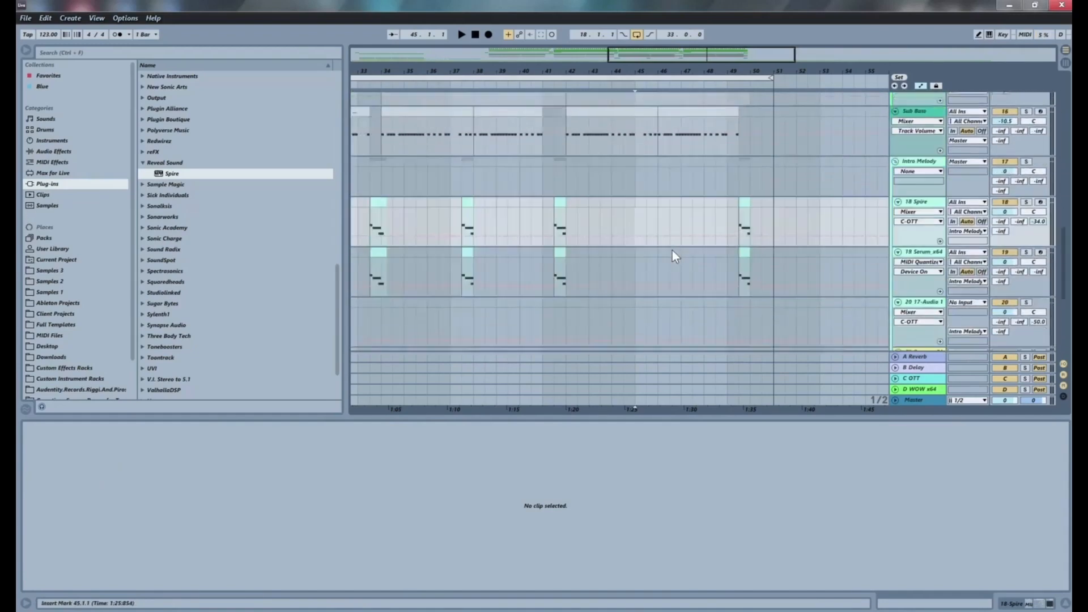
scroll(673, 253, "down", 7)
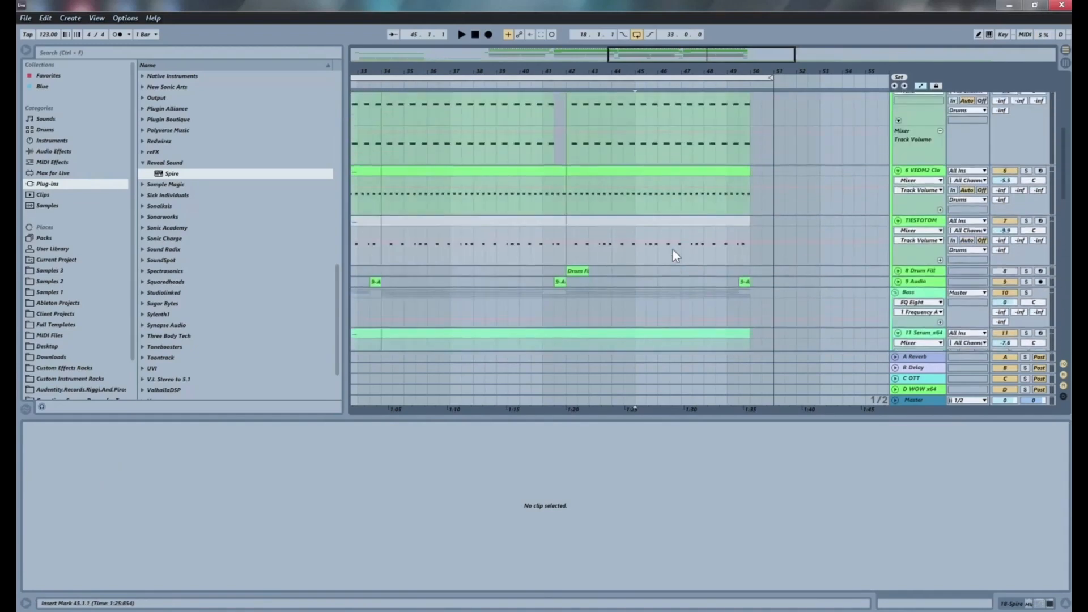
scroll(682, 278, "down", 4)
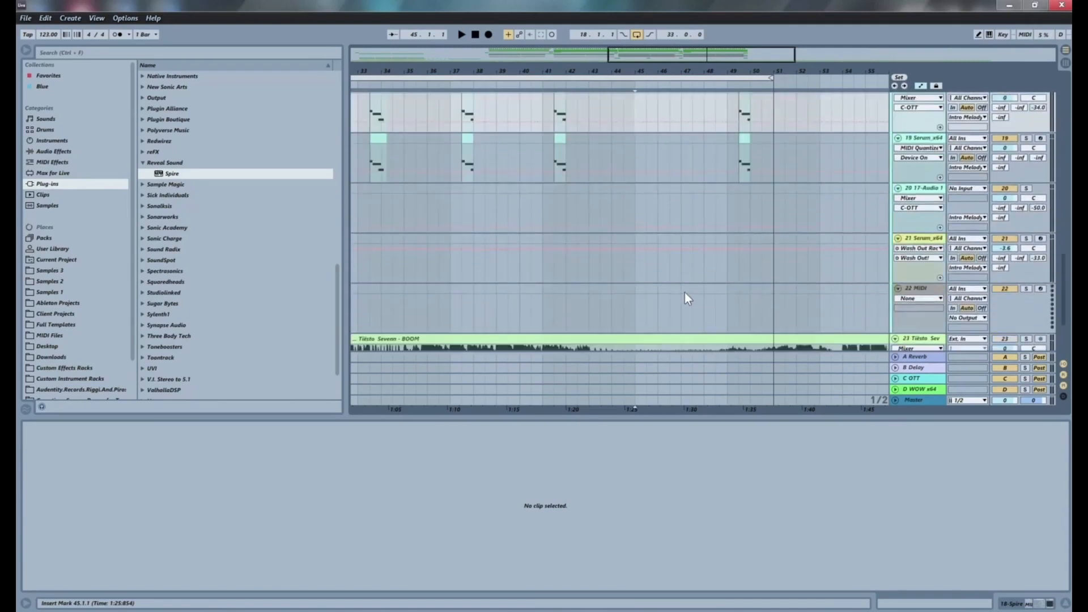
scroll(587, 250, "up", 3)
left_click(532, 189)
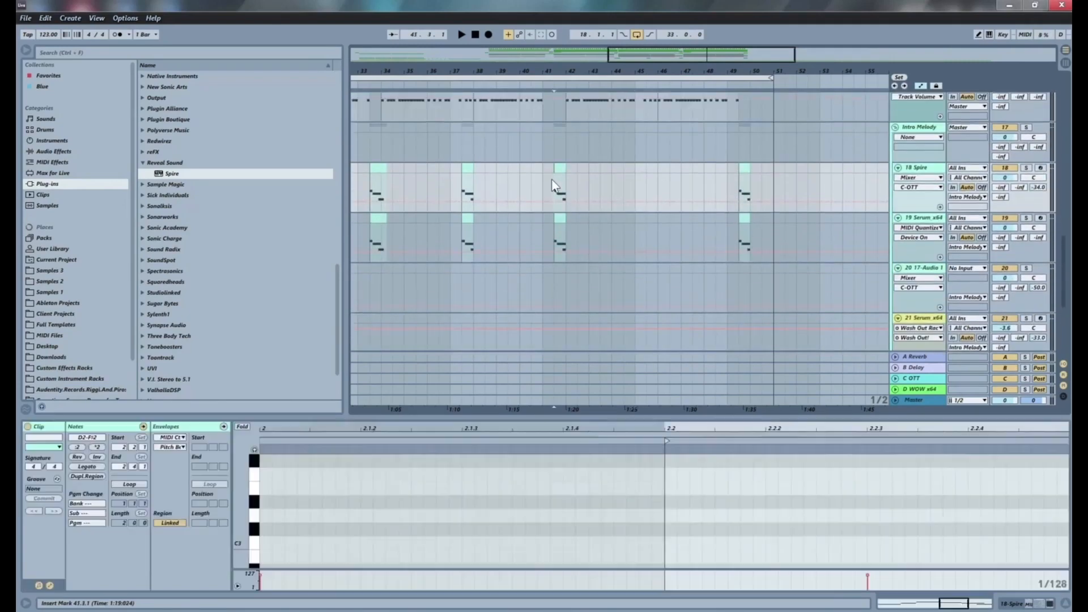
left_click(658, 170)
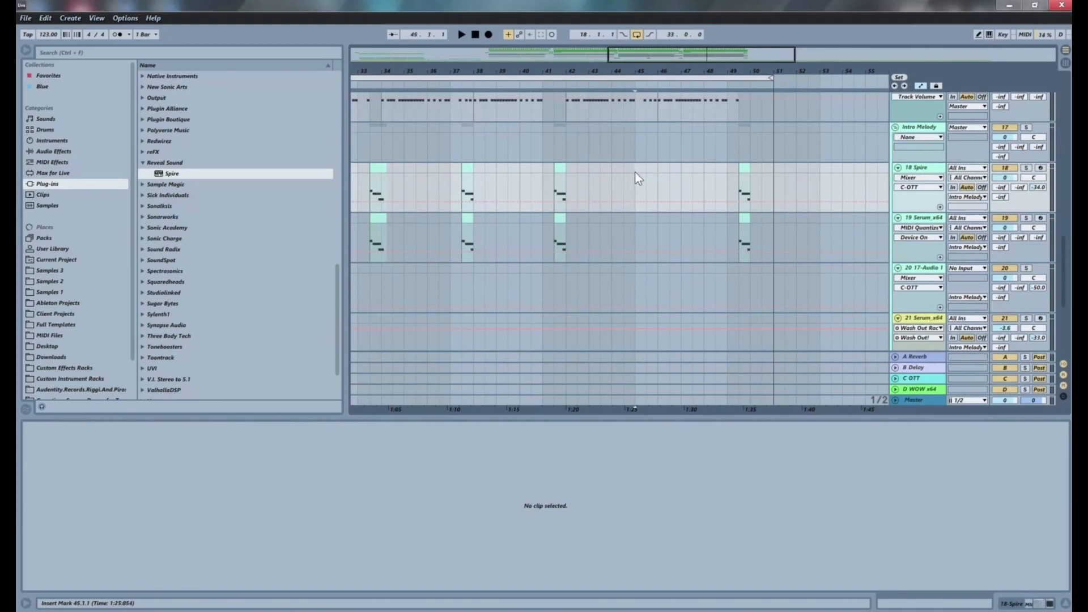
left_click(635, 172, "shift")
left_click(635, 172)
Play the drop from bar 45 and extend the last fill clips on 18 Spire and 19 Serum_x64 back to bar 49.1.1.
key("space")
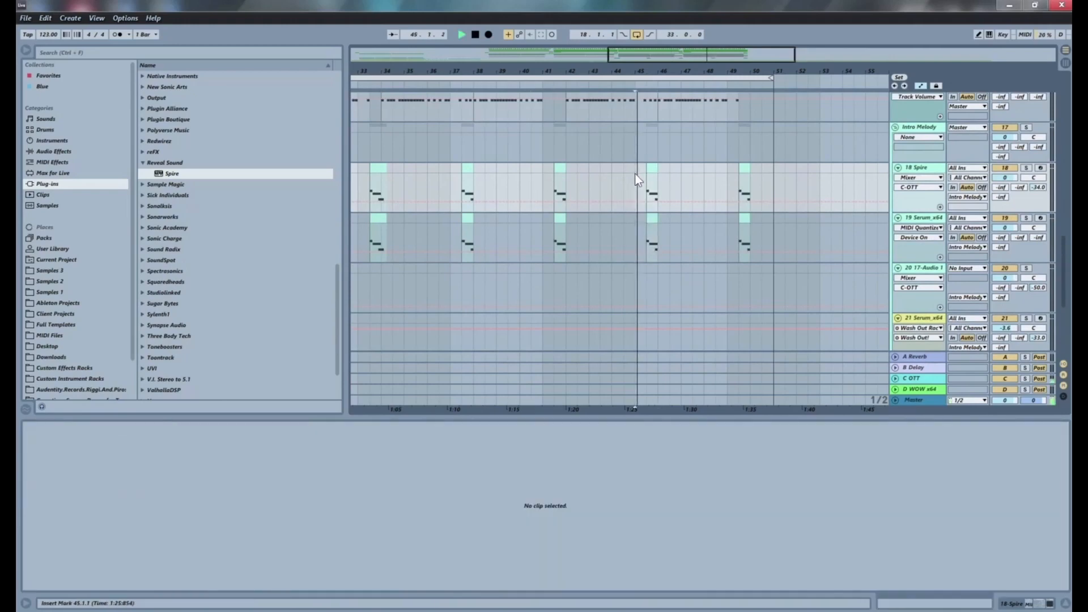
scroll(635, 175, "up", 2)
scroll(635, 176, "up", 3)
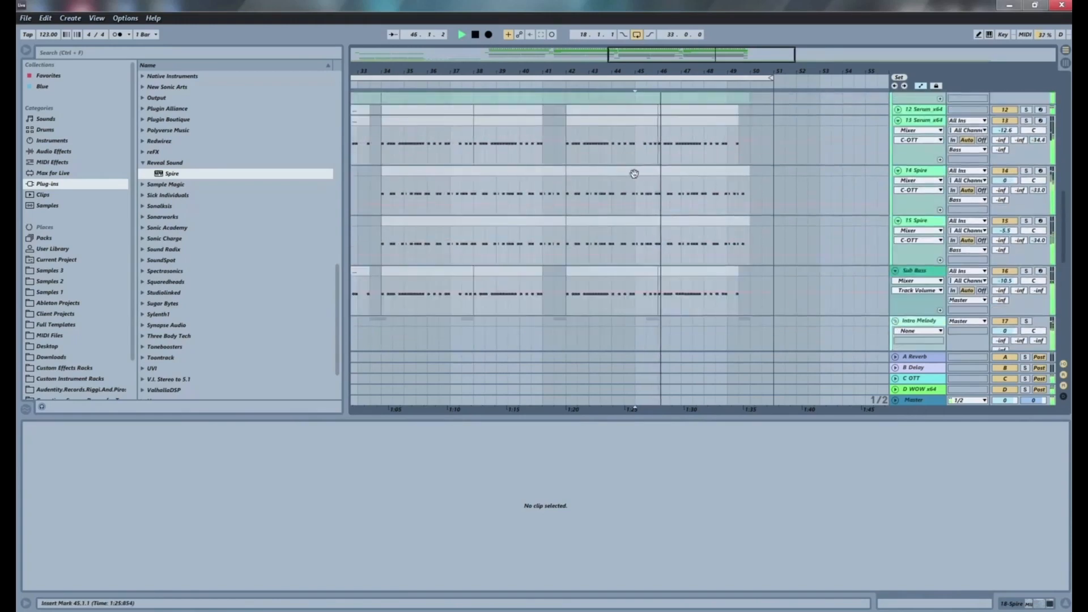
scroll(639, 175, "down", 2)
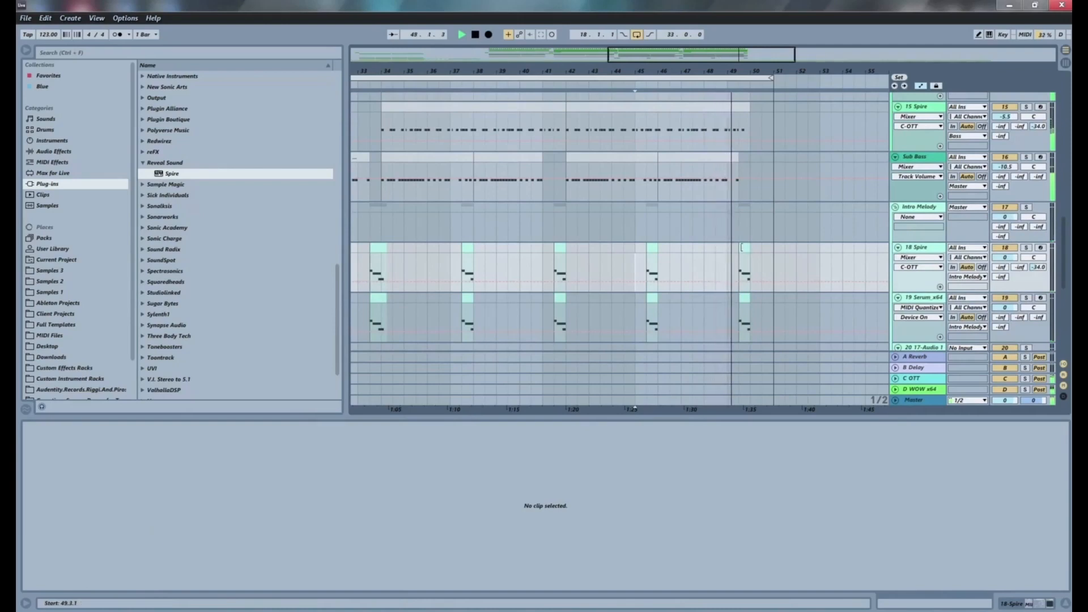
left_click_drag(742, 247, 728, 248)
left_click(706, 269)
key("space")
key("space")
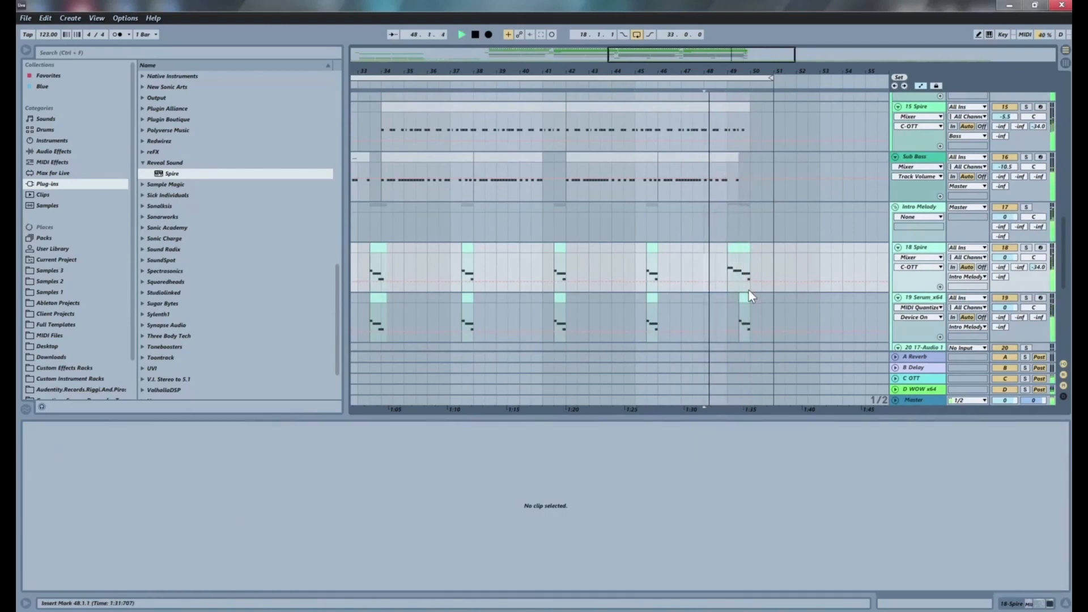
left_click_drag(741, 297, 729, 298)
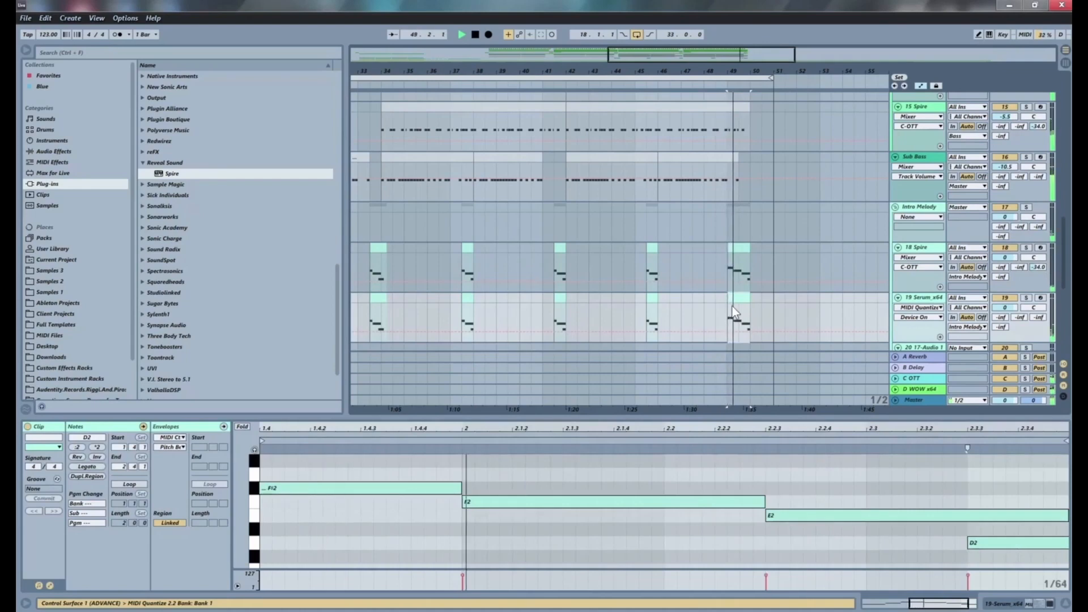
key("space")
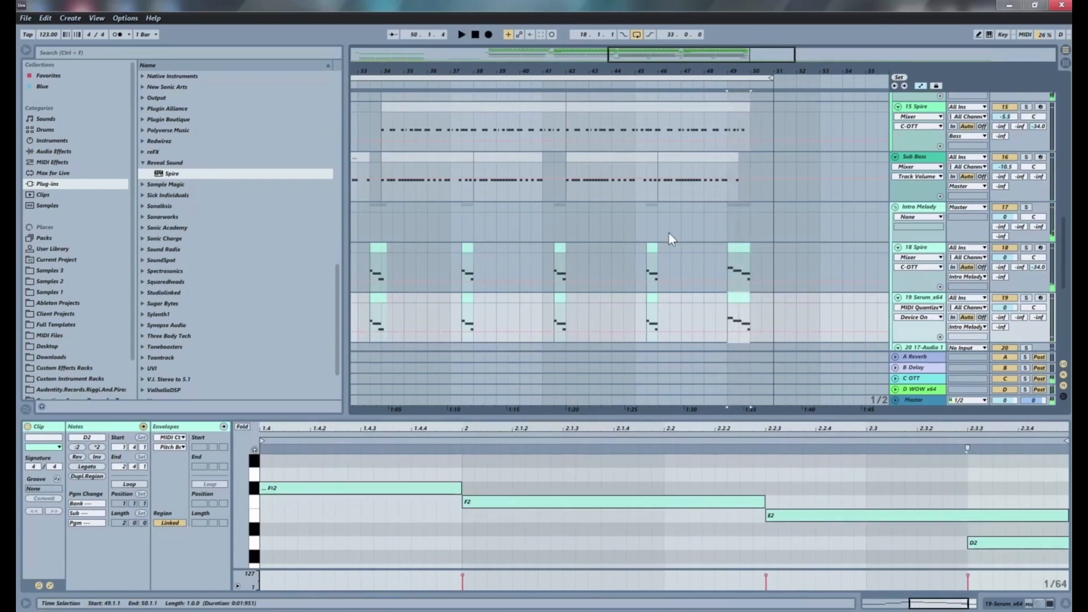
Extend the bar 41 fill clips on 18 Spire and 19 Serum_x64 back to 41.1.1 and play the transition.
left_click_drag(519, 71, 605, 68)
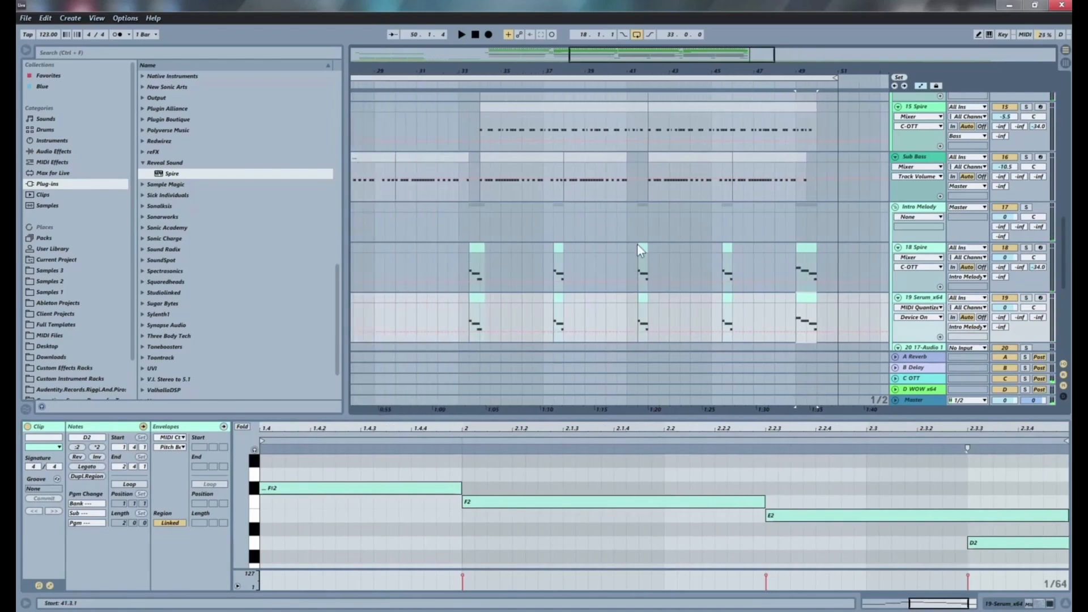
mouse_move(640, 249)
left_mouse_down()
mouse_move(619, 250)
mouse_move(627, 249)
left_mouse_up()
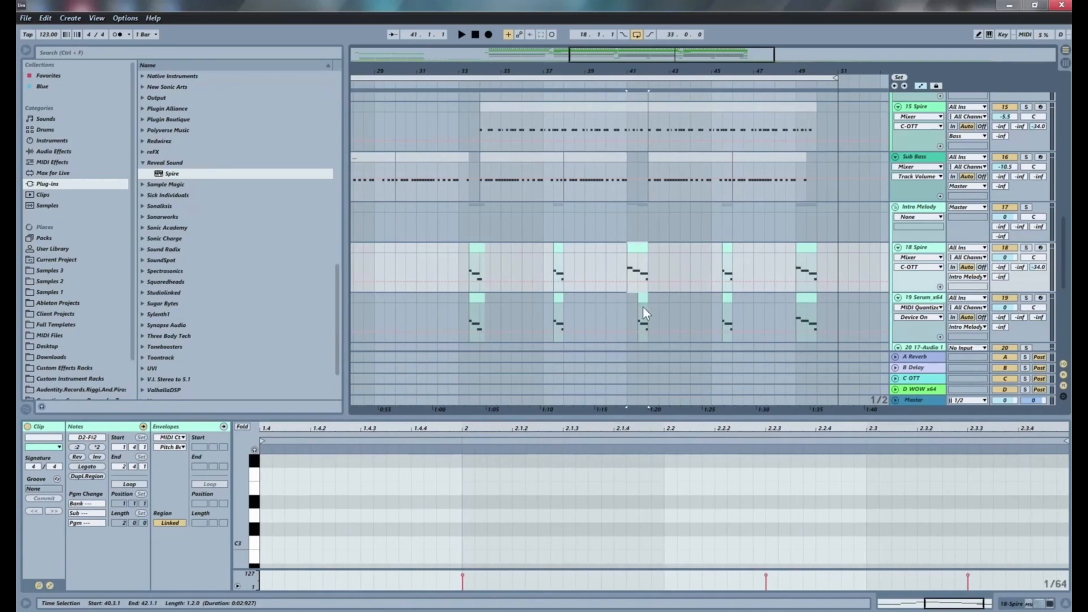
left_click(626, 302)
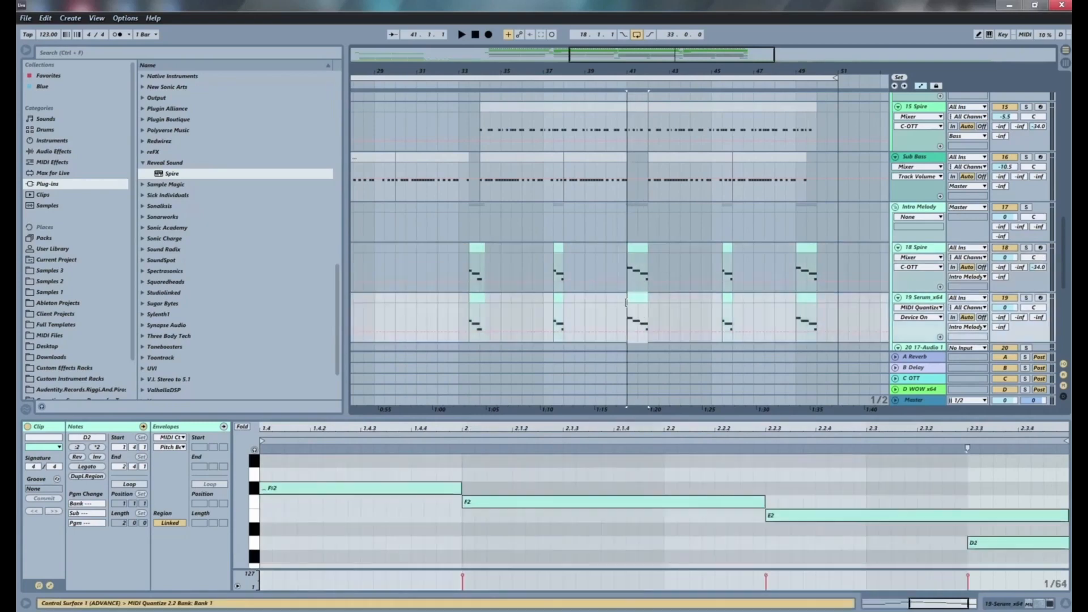
left_click(627, 267)
key("space")
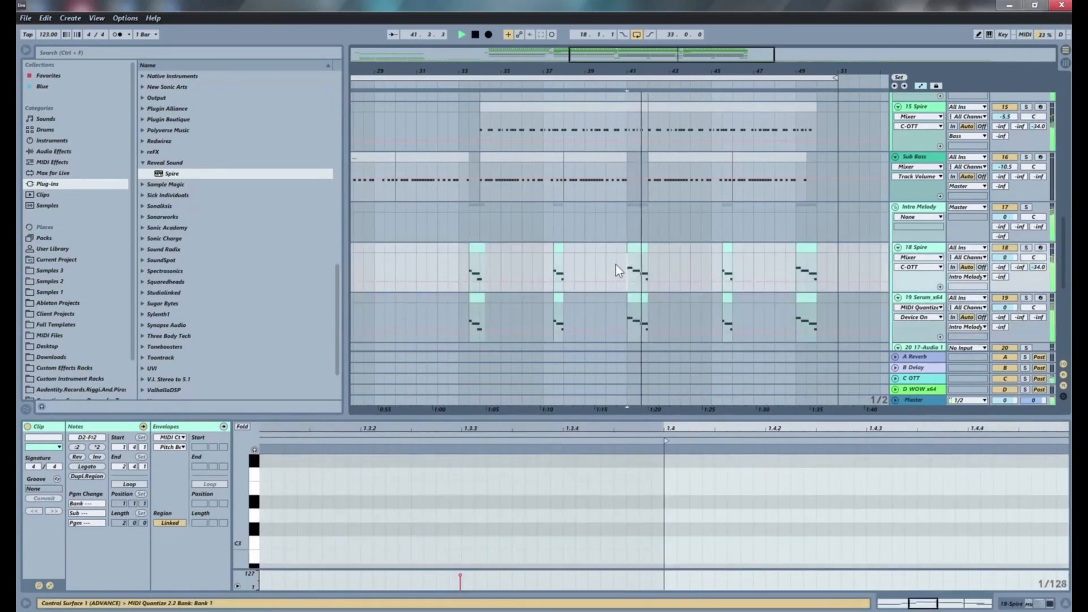
left_click(611, 263)
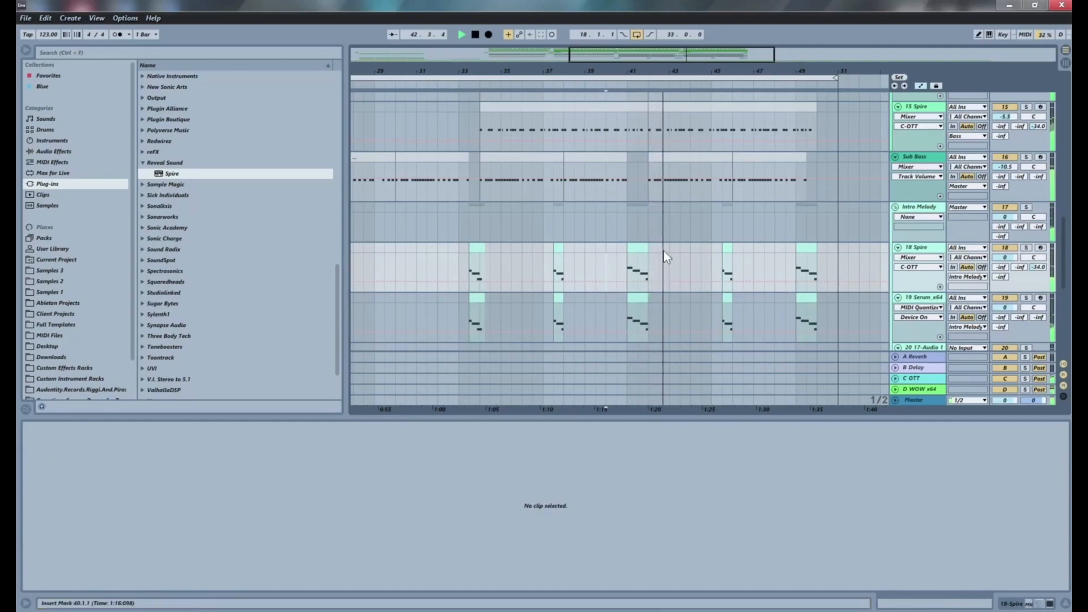
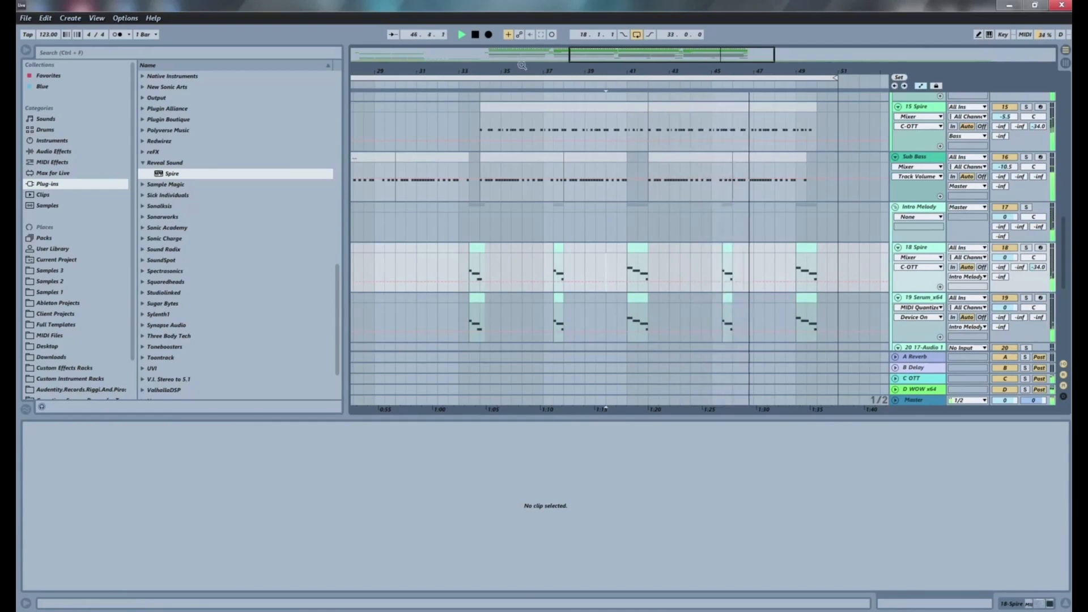
Play the end of the drop from 48.3.1 and check the last melody fill against the Spire and Sub Bass clips.
left_click_drag(502, 67, 502, 45)
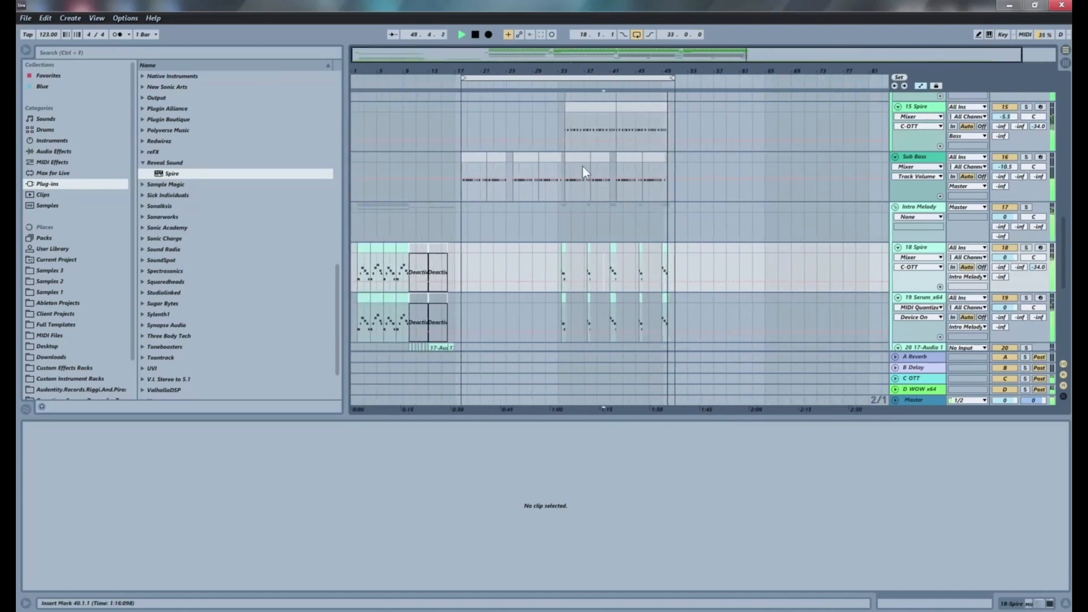
key("space")
left_click_drag(677, 67, 698, 276)
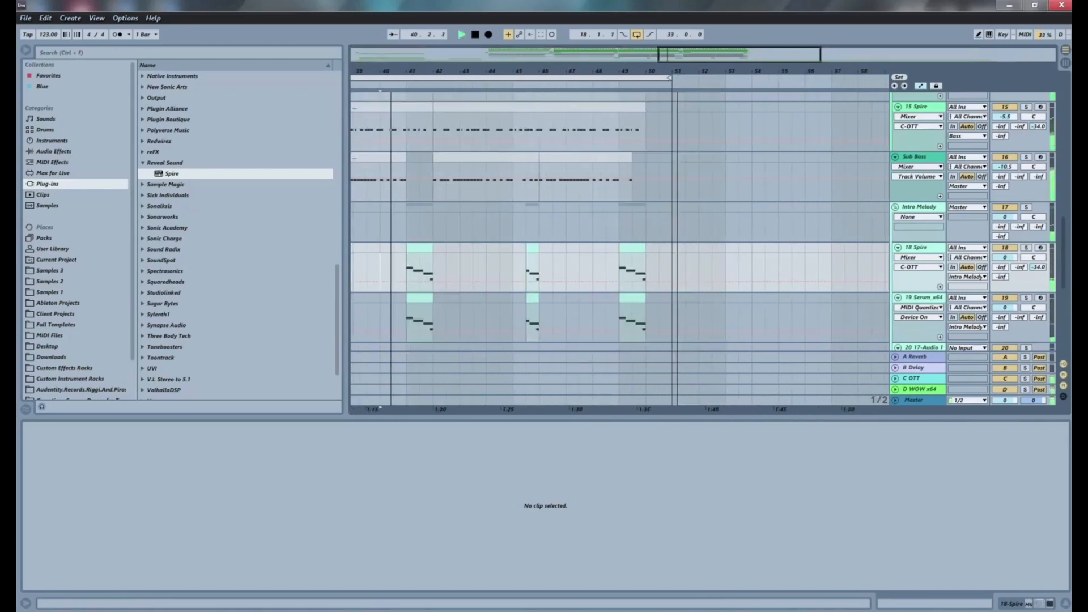
left_click(604, 258)
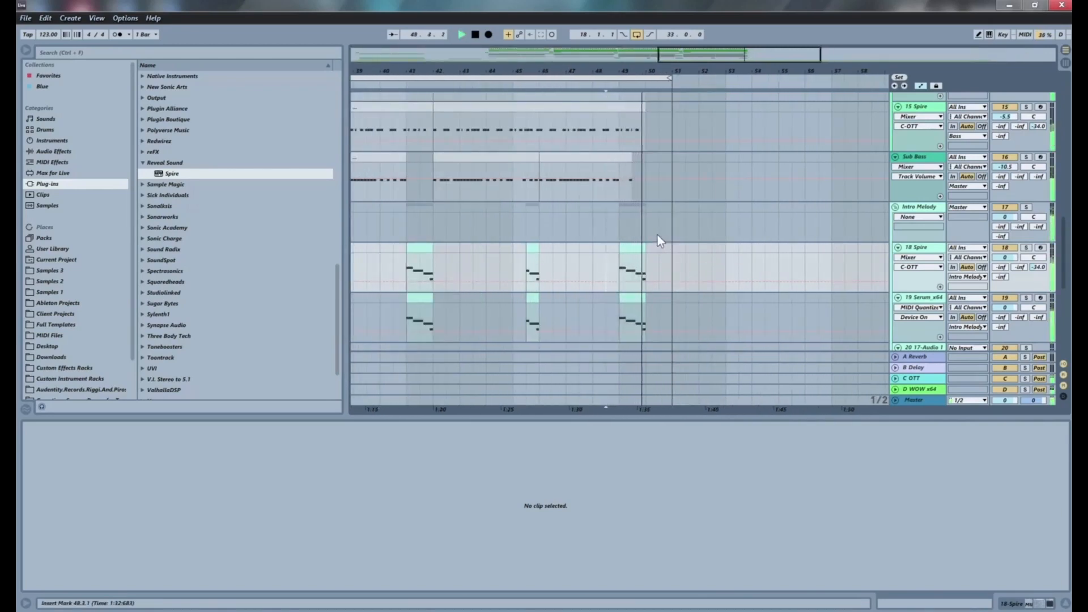
scroll(661, 236, "up", 3)
key("space")
key("space")
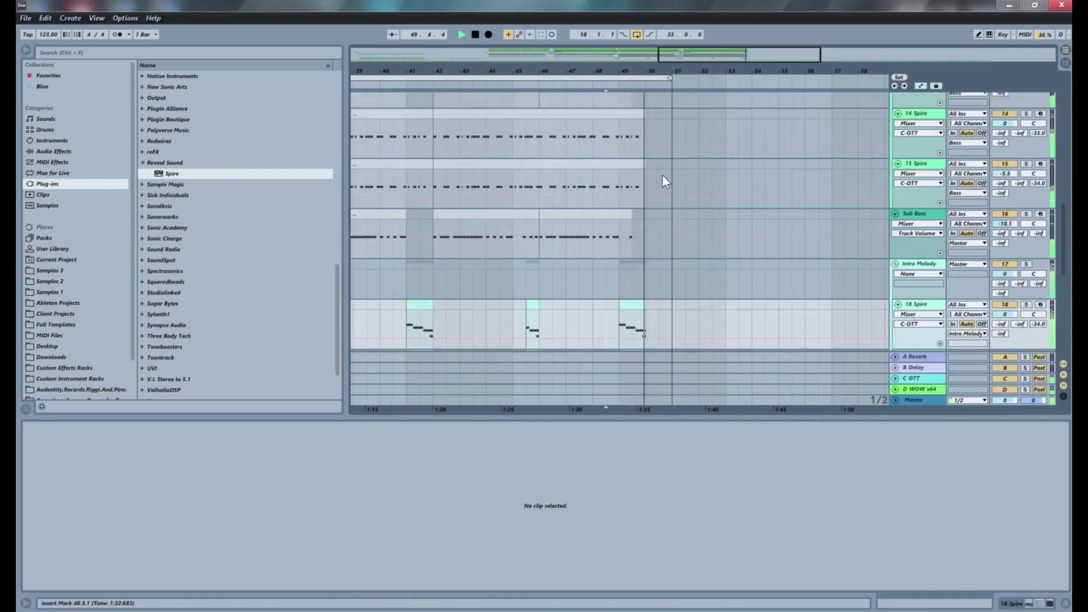
key("space")
key("space")
scroll(659, 241, "down", 3)
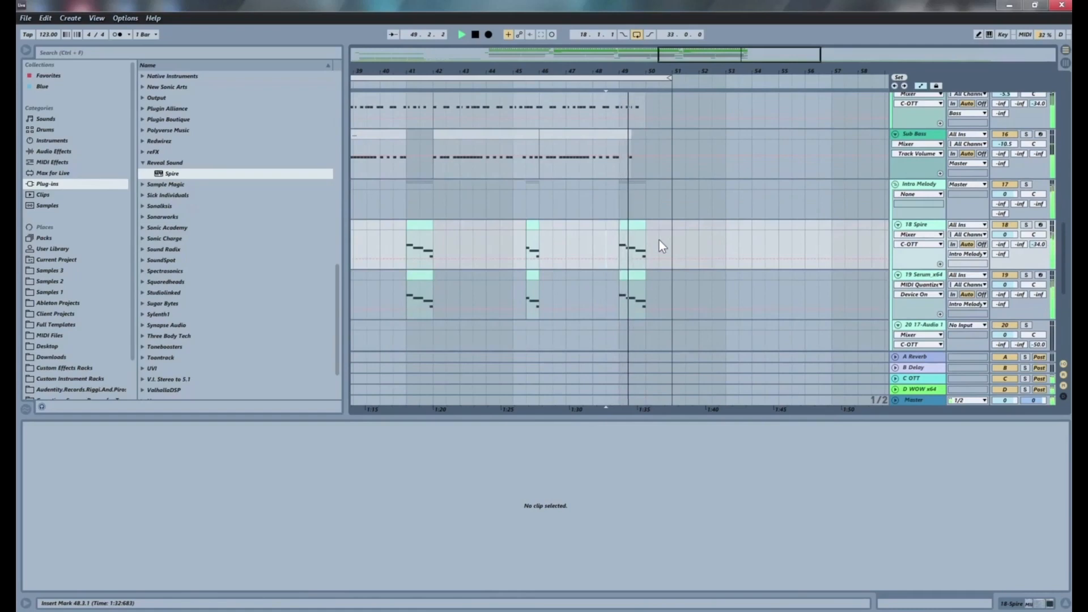
scroll(665, 242, "down", 3)
key("space")
scroll(660, 242, "up", 10)
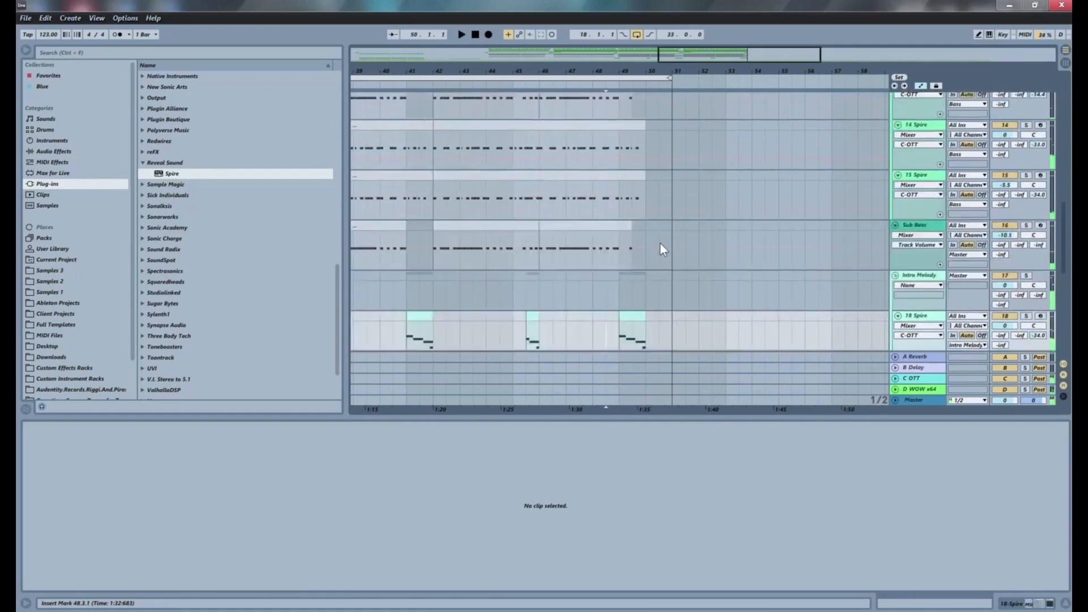
Trim the ends of the 14 Spire and 15 Spire clips to 49.3.1 and play the ending, briefly soloing Intro Melody.
left_click(638, 203)
left_click_drag(645, 243, 632, 244)
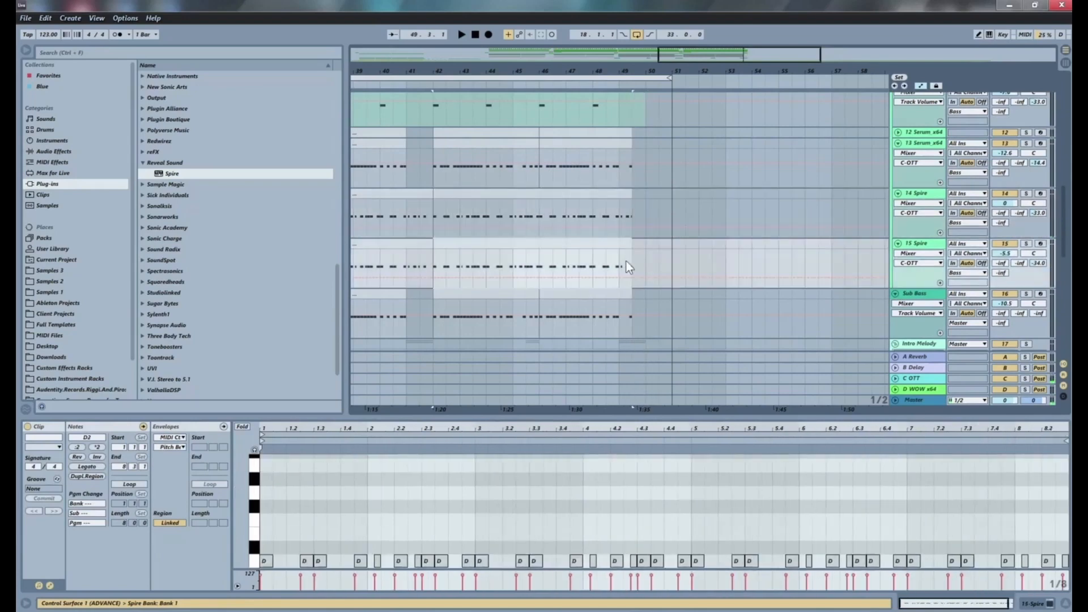
left_click(620, 269)
key("space")
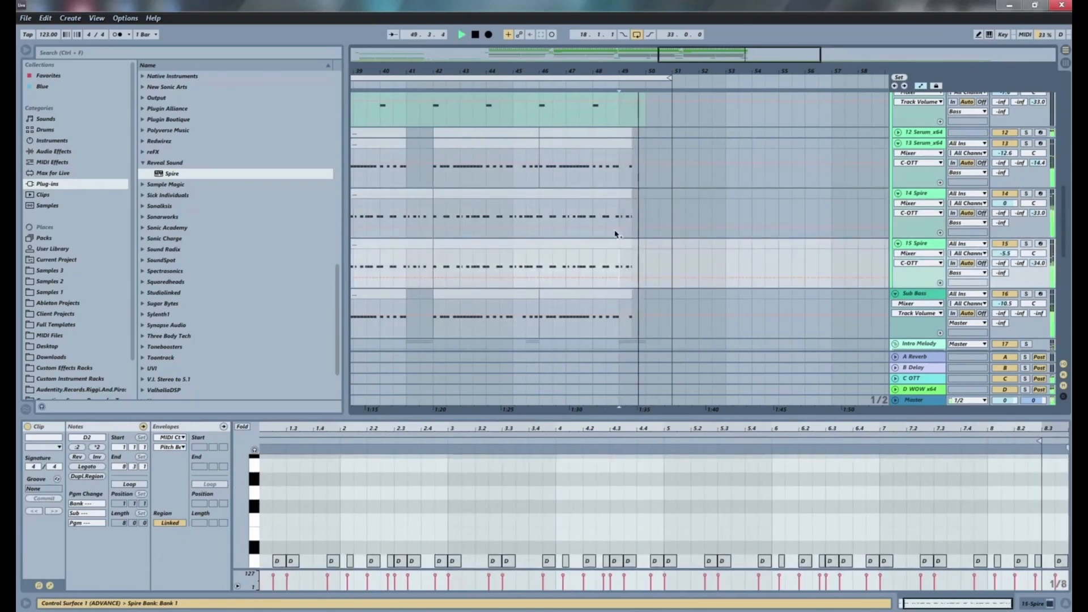
scroll(680, 258, "down", 5)
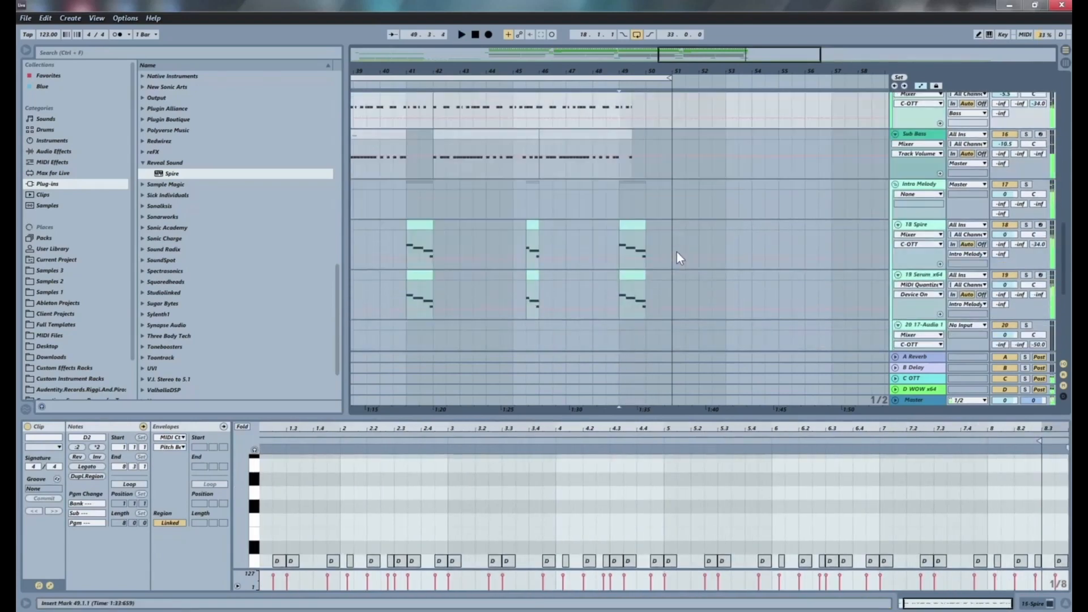
key("space")
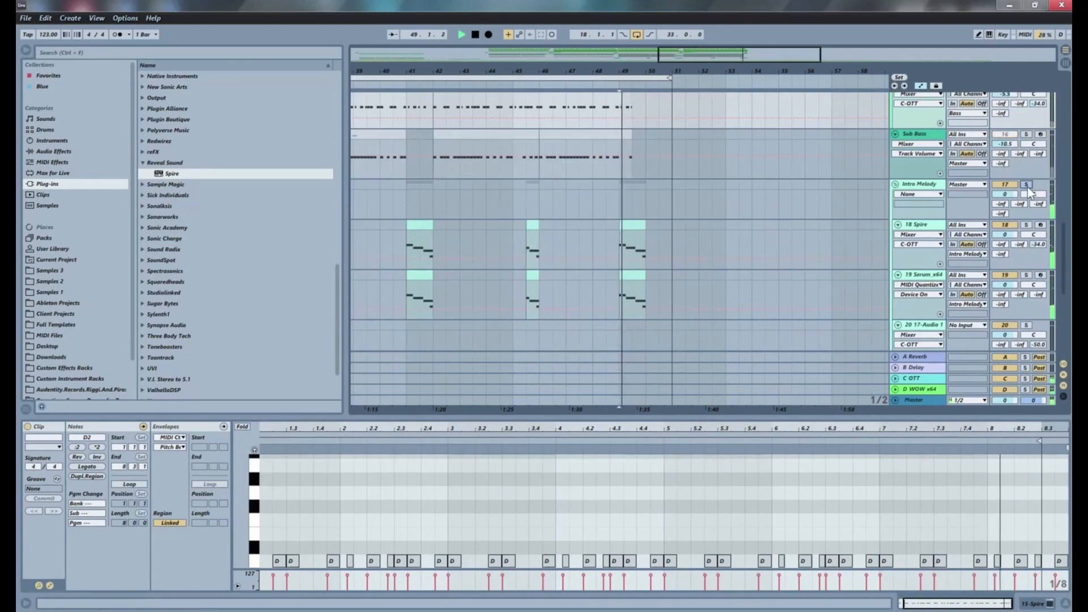
scroll(700, 175, "up", 1)
scroll(700, 176, "up", 3)
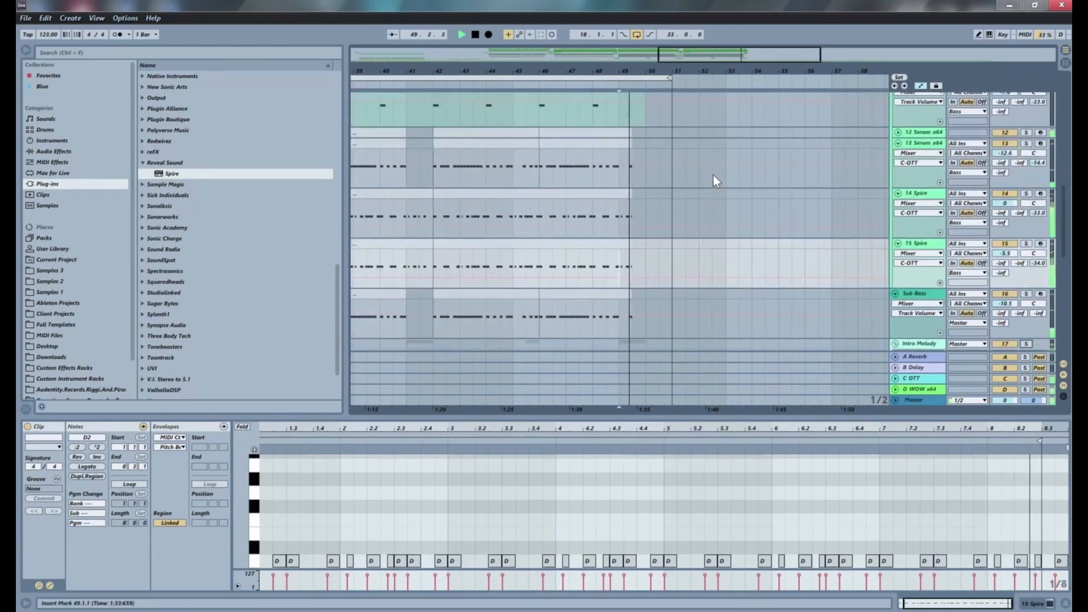
Delete the 49.1.1 to 49.3.1 portion of the 14 Spire and 15 Spire clips and play the ending.
left_click_drag(614, 218, 613, 215)
left_click_drag(635, 257, 620, 196)
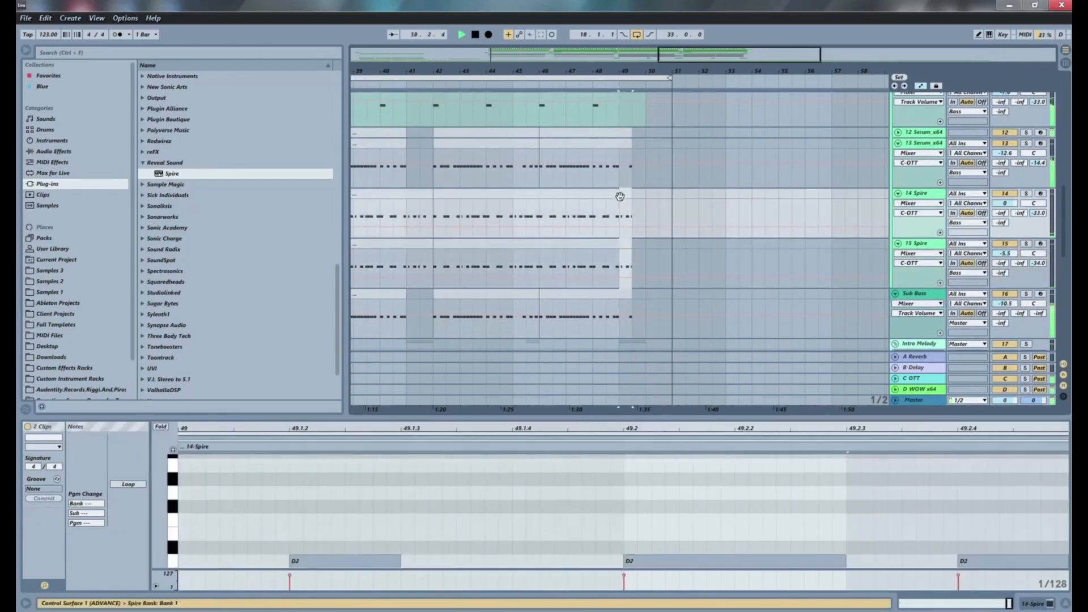
left_click(601, 210)
key("space")
left_click_drag(636, 260, 620, 196)
left_click(619, 196)
key("space")
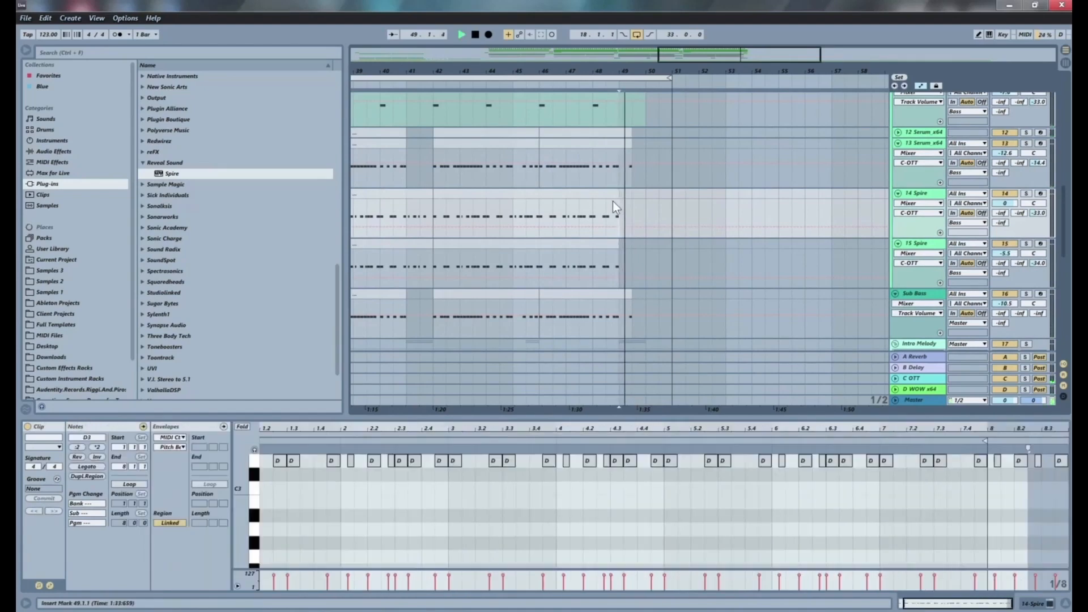
left_click(593, 215)
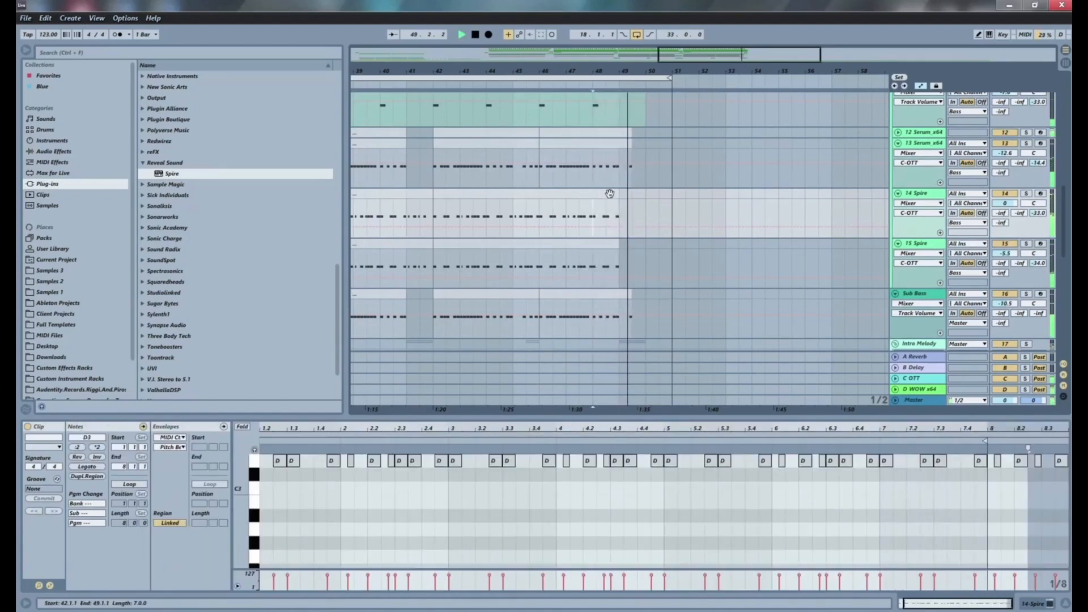
key("space")
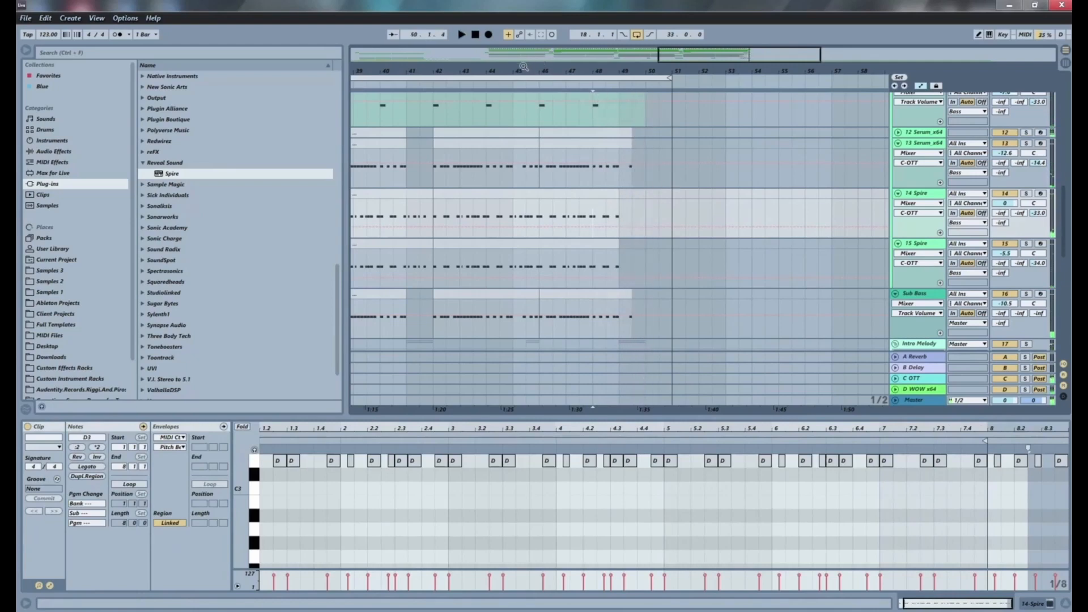
Solo the original Tiësto Sevenn - BOOM audio track and play it from bar 33 for comparison.
left_click_drag(524, 69, 625, 19)
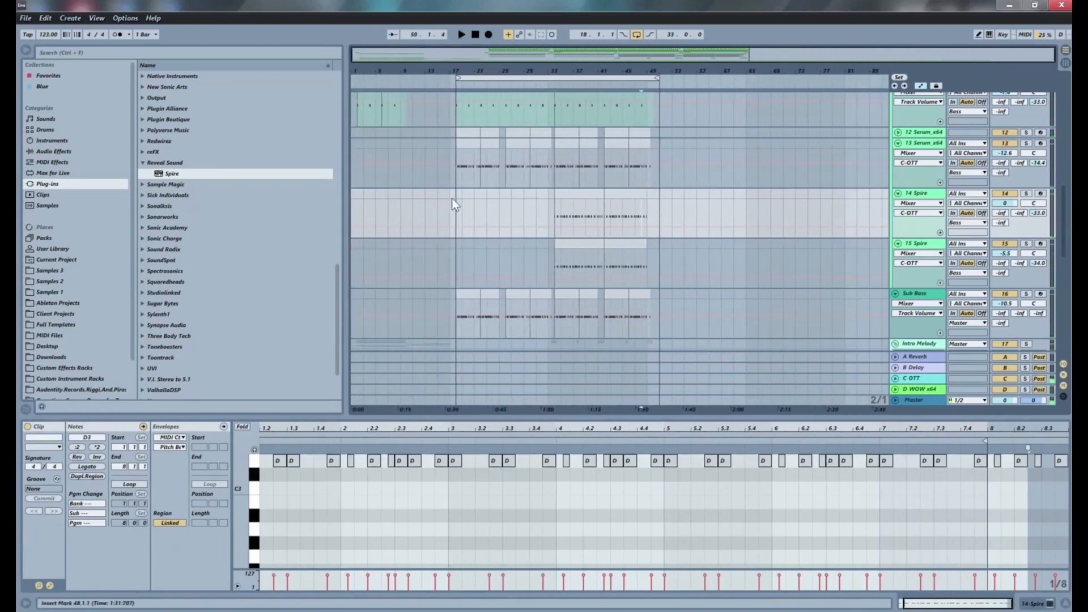
scroll(505, 210, "down", 10)
left_click(544, 241)
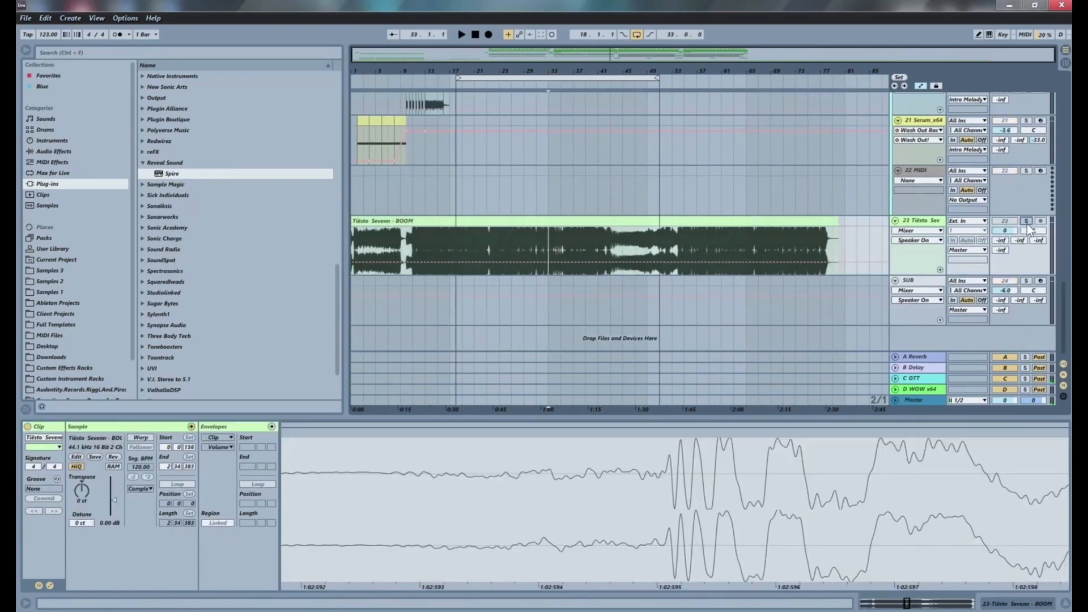
scroll(662, 231, "up", 15)
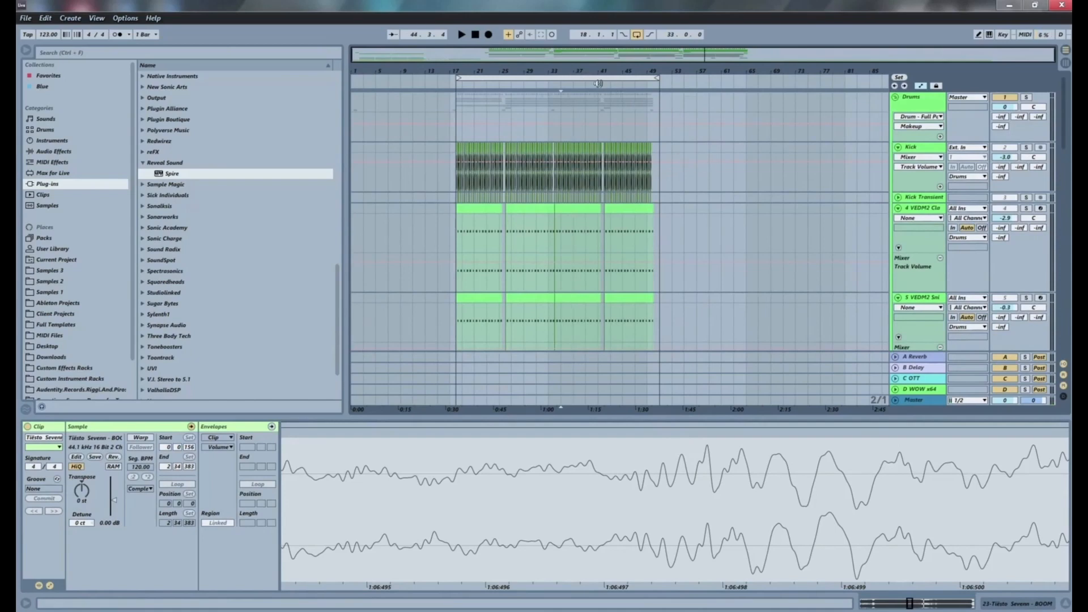
left_click(557, 233)
scroll(601, 227, "down", 8)
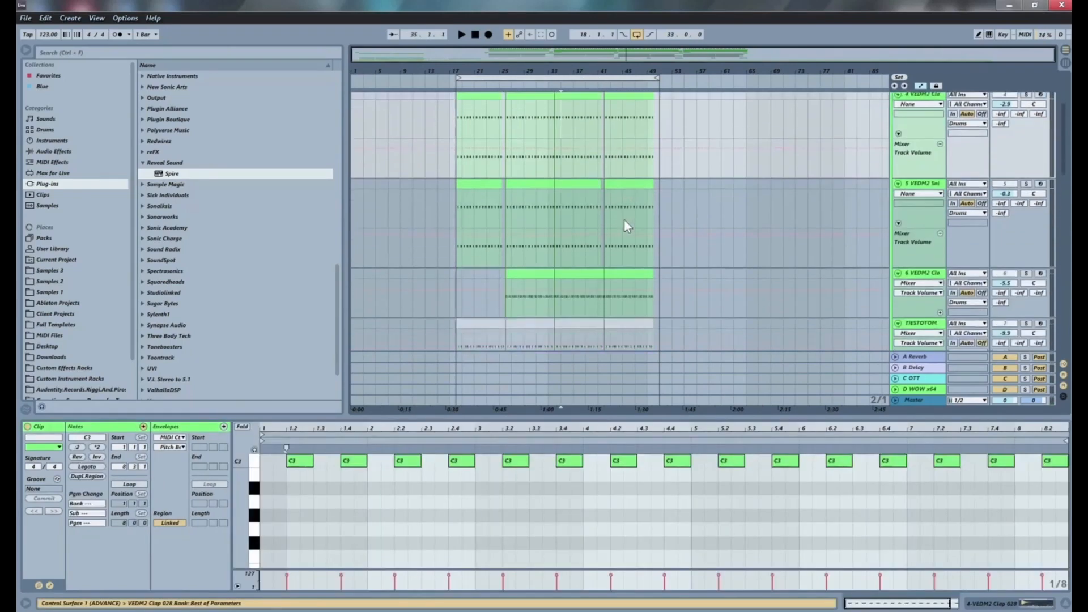
scroll(599, 227, "down", 3)
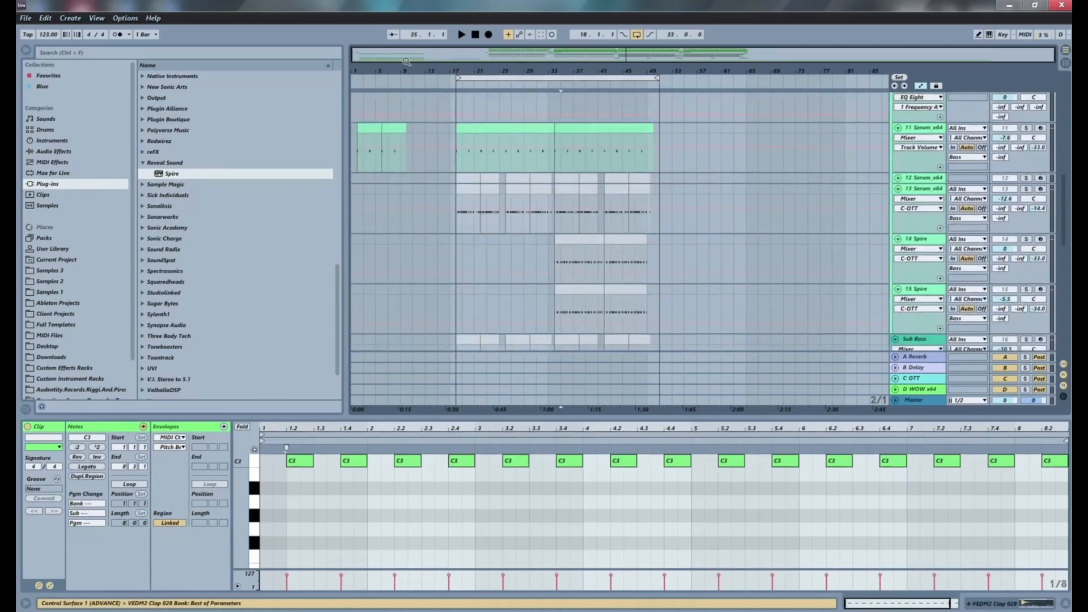
Turn off the original track's solo and play the remake from 1.1.1 through the intro.
left_click(352, 250)
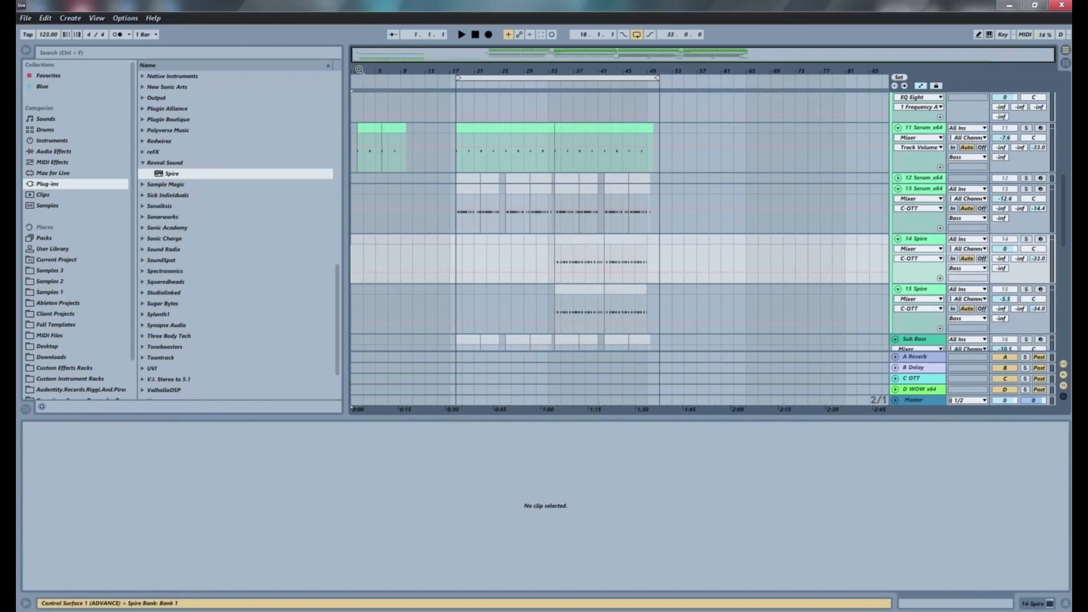
left_click_drag(360, 69, 365, 145)
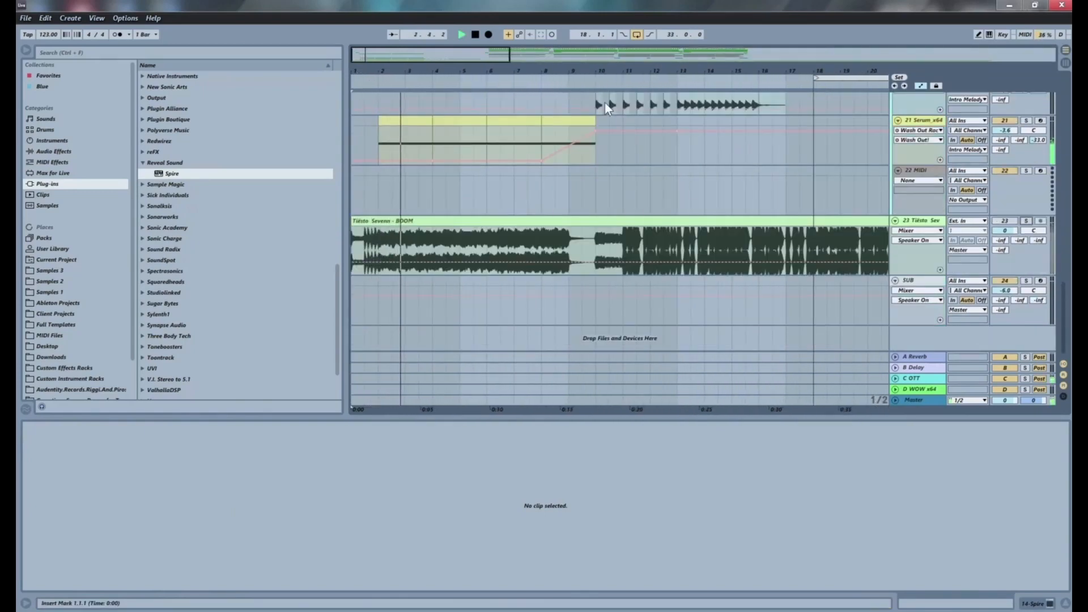
left_click_drag(493, 70, 492, 21)
scroll(533, 199, "up", 10)
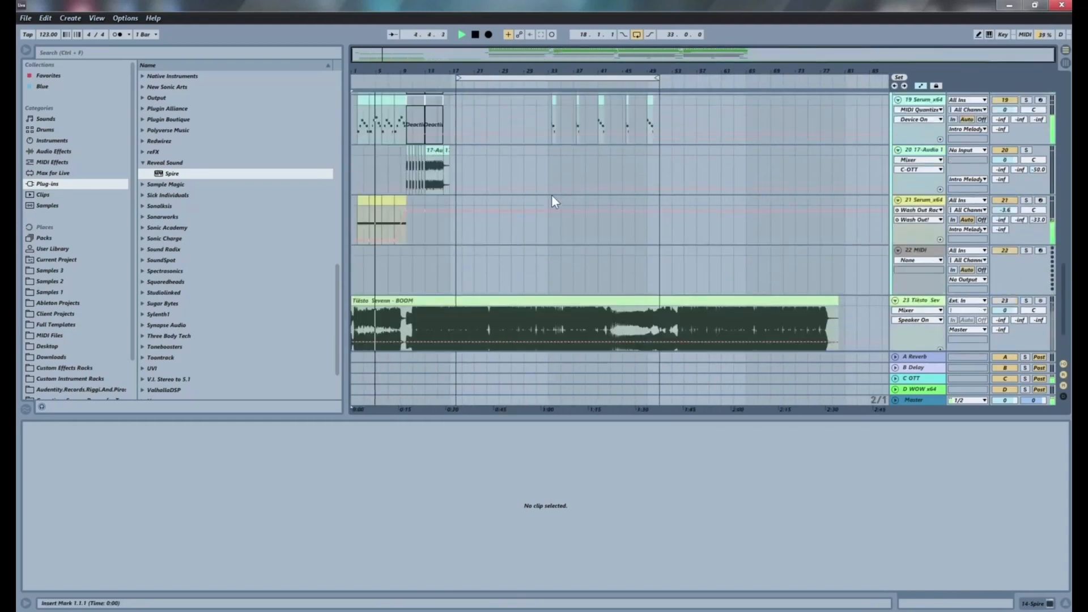
scroll(589, 172, "up", 10)
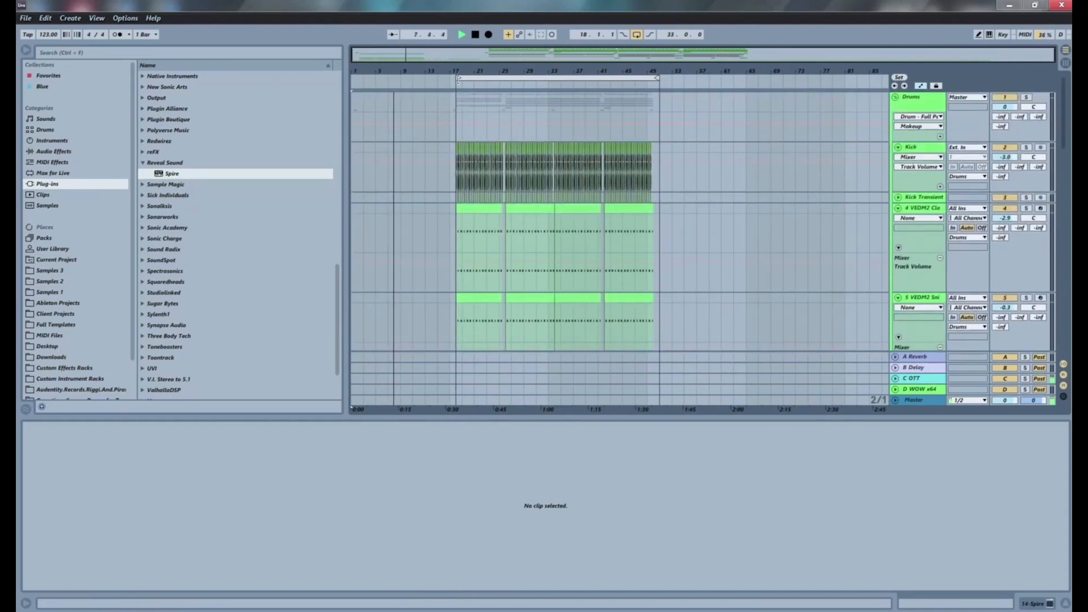
left_click(583, 71)
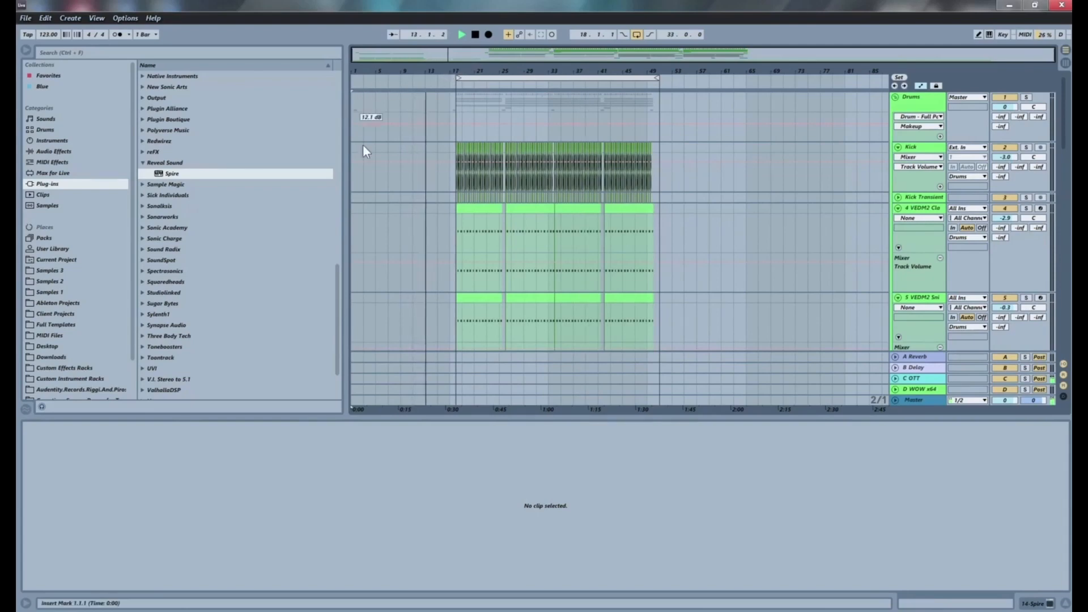
left_click(379, 169)
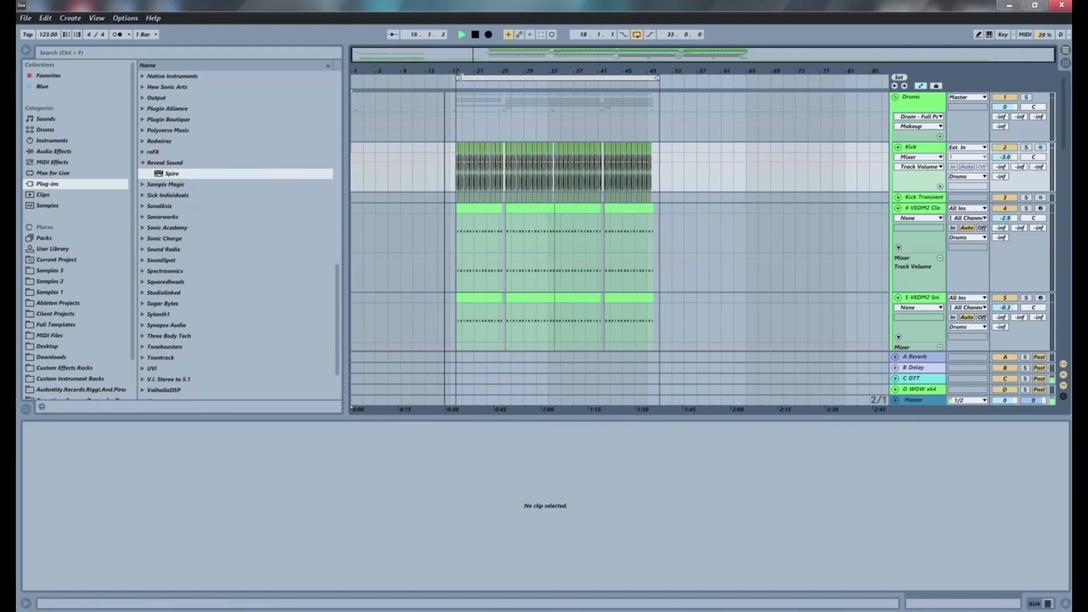
Extend the loop region back to 3.1.1 for a length of 48 bars and select the original BOOM audio clip.
left_click_drag(453, 78, 365, 78)
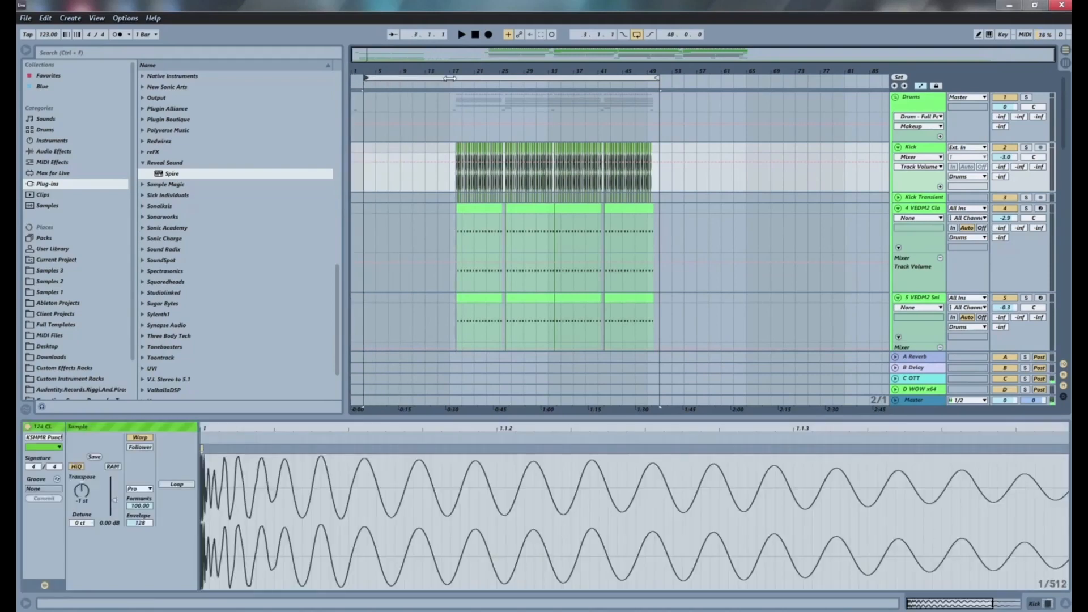
scroll(610, 155, "down", 15)
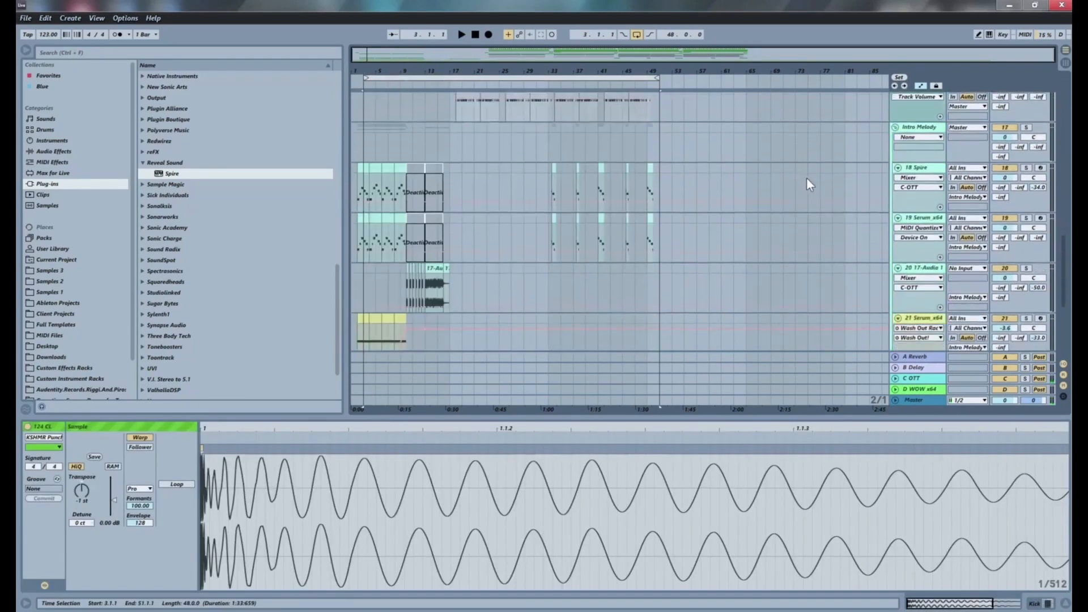
scroll(811, 181, "down", 5)
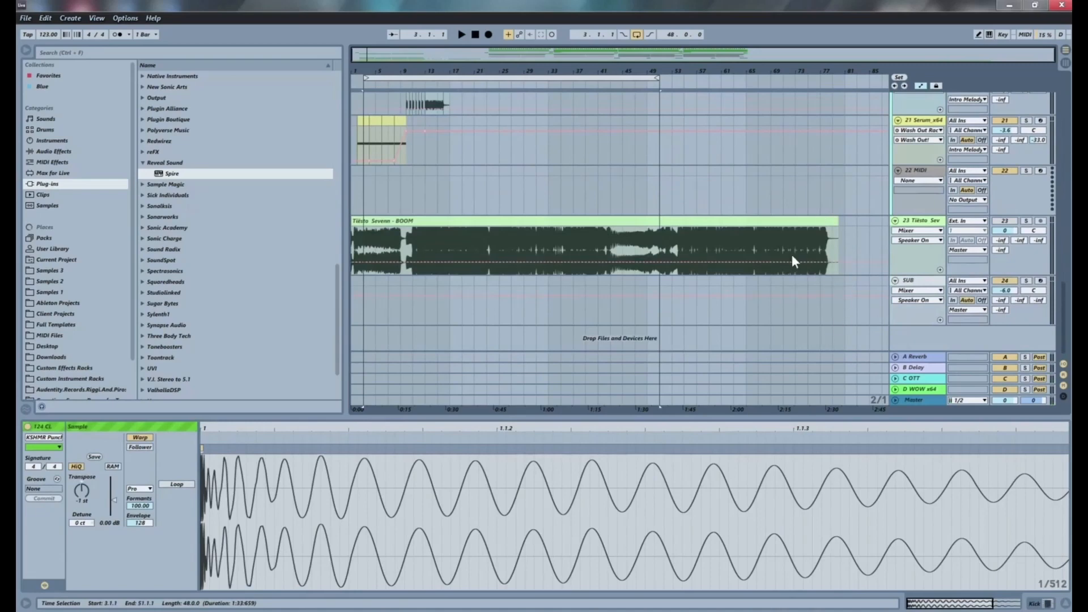
left_click(814, 222)
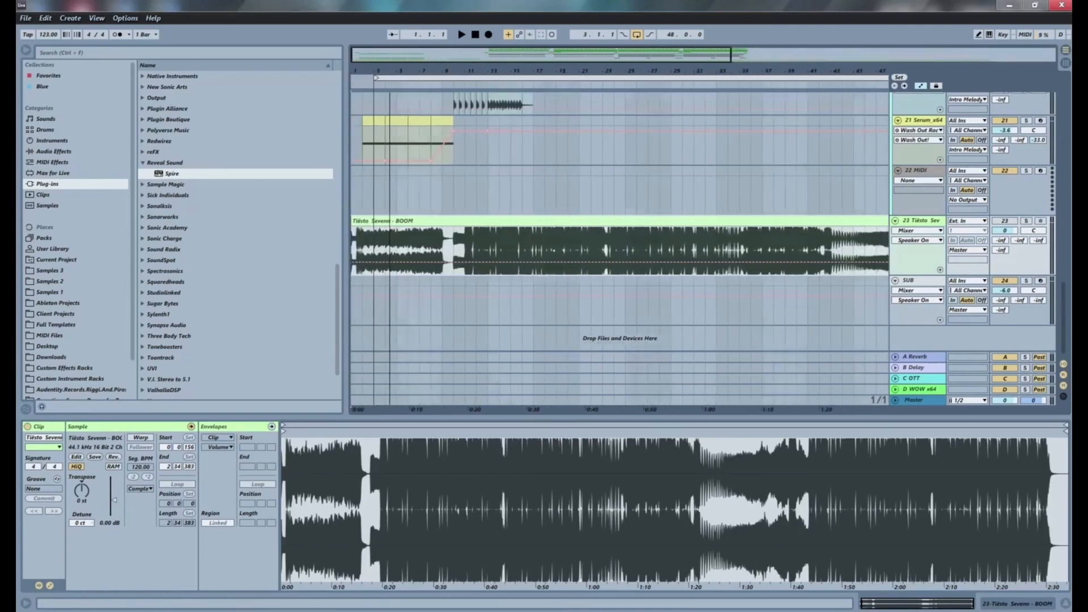
Extend the start of the loop region back to 2.1.1 for a length of 49 bars.
scroll(394, 170, "up", 15)
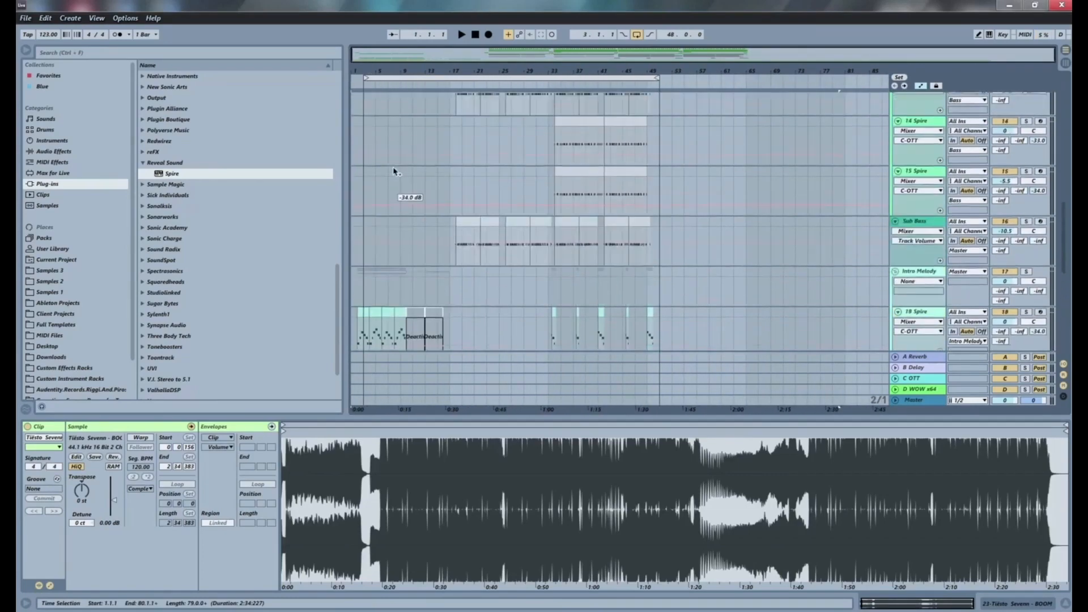
scroll(390, 168, "up", 5)
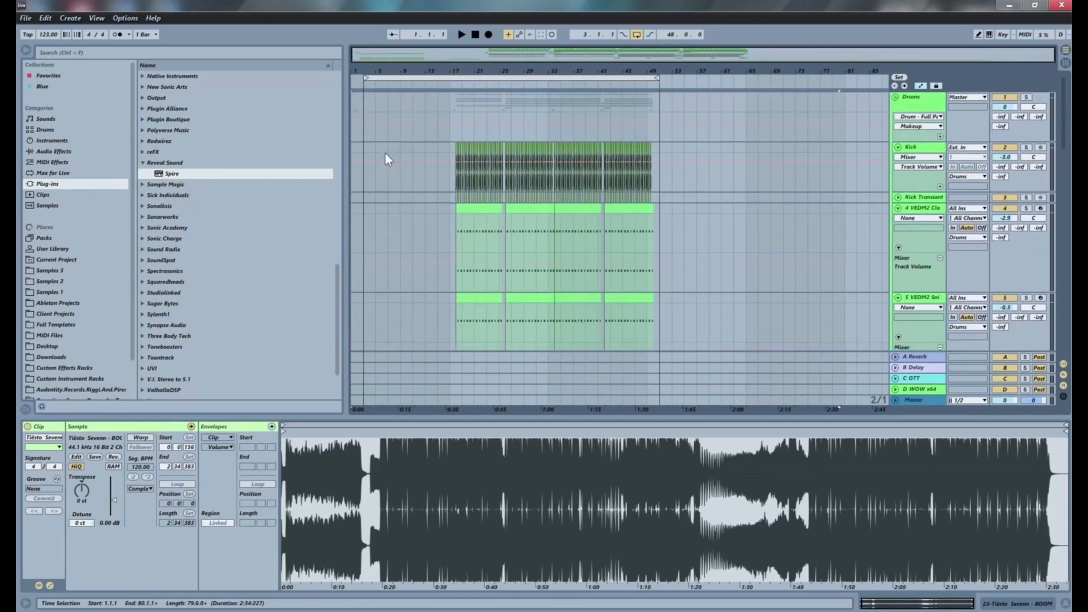
left_click_drag(363, 65, 408, 114)
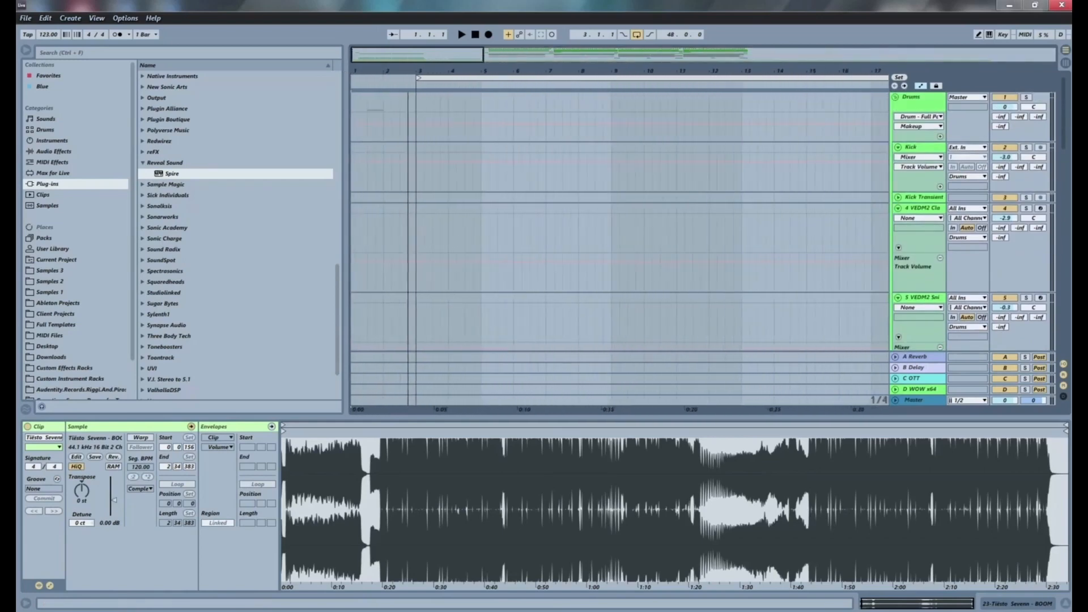
scroll(397, 136, "down", 4)
scroll(397, 136, "down", 4)
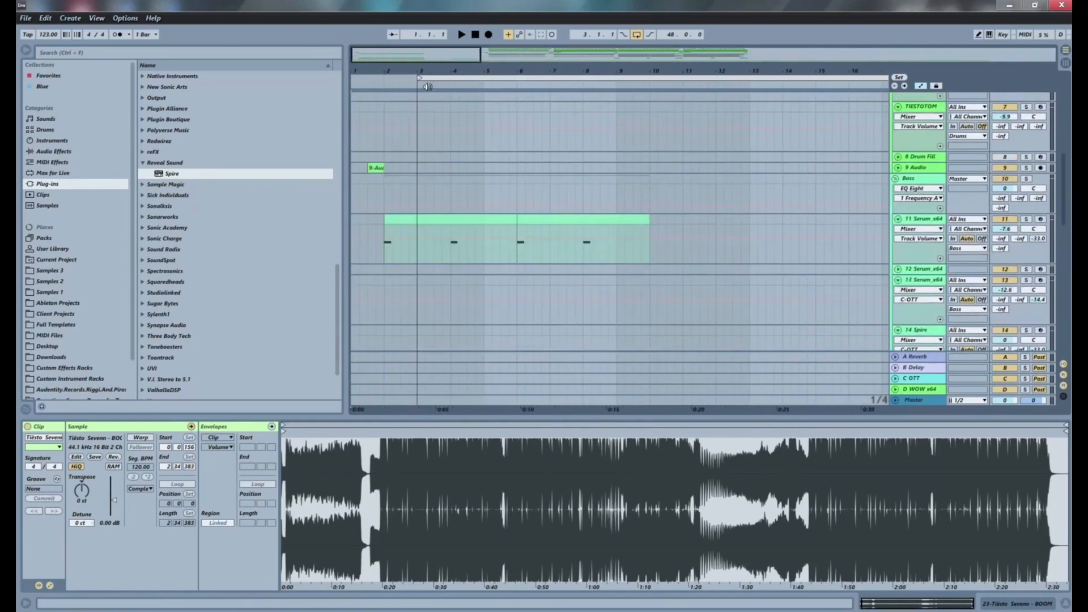
left_click_drag(420, 80, 359, 72)
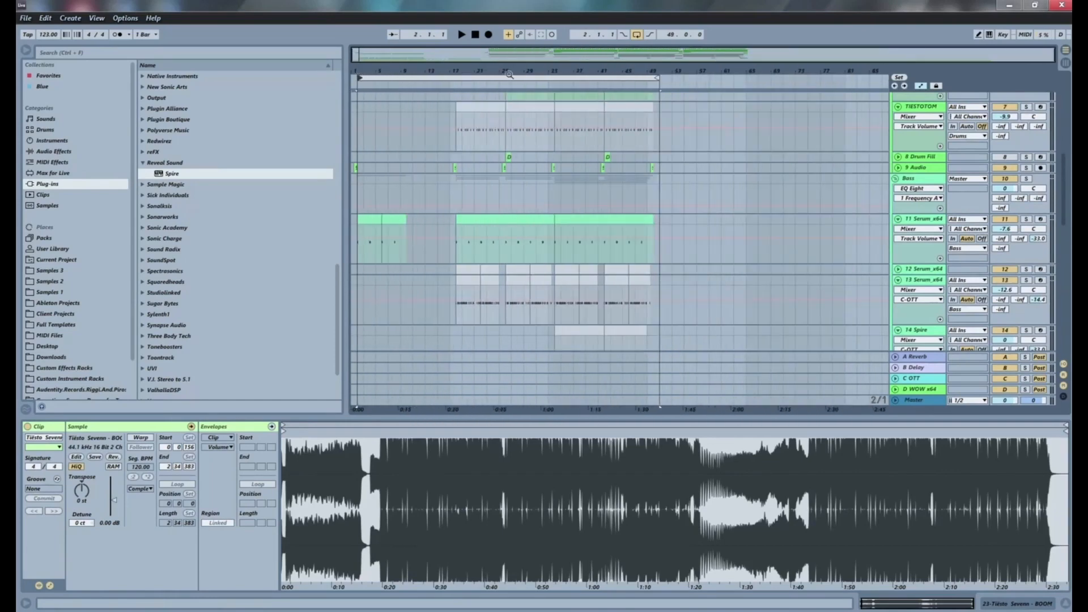
Shorten the loop region to end at 50.1.1 for a length of 48 bars and select its contents.
scroll(655, 192, "down", 15)
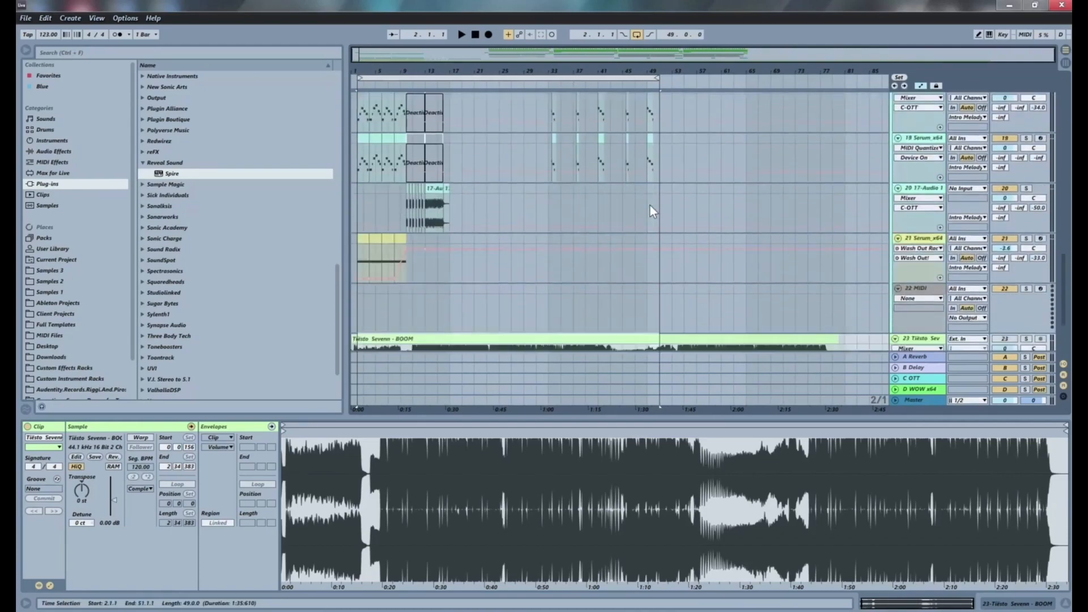
scroll(650, 212, "up", 15)
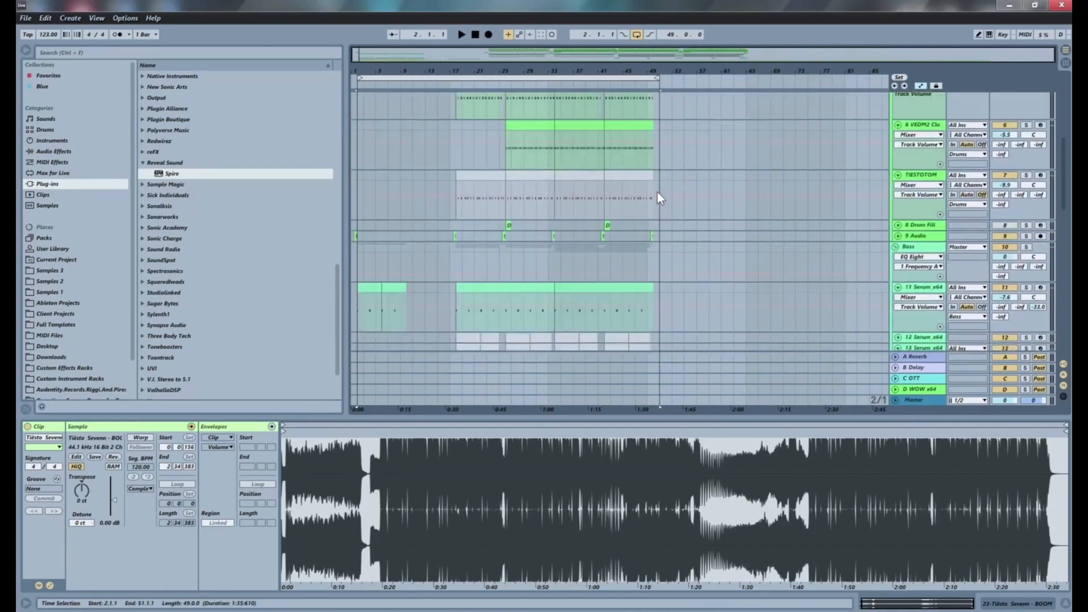
scroll(677, 172, "up", 5)
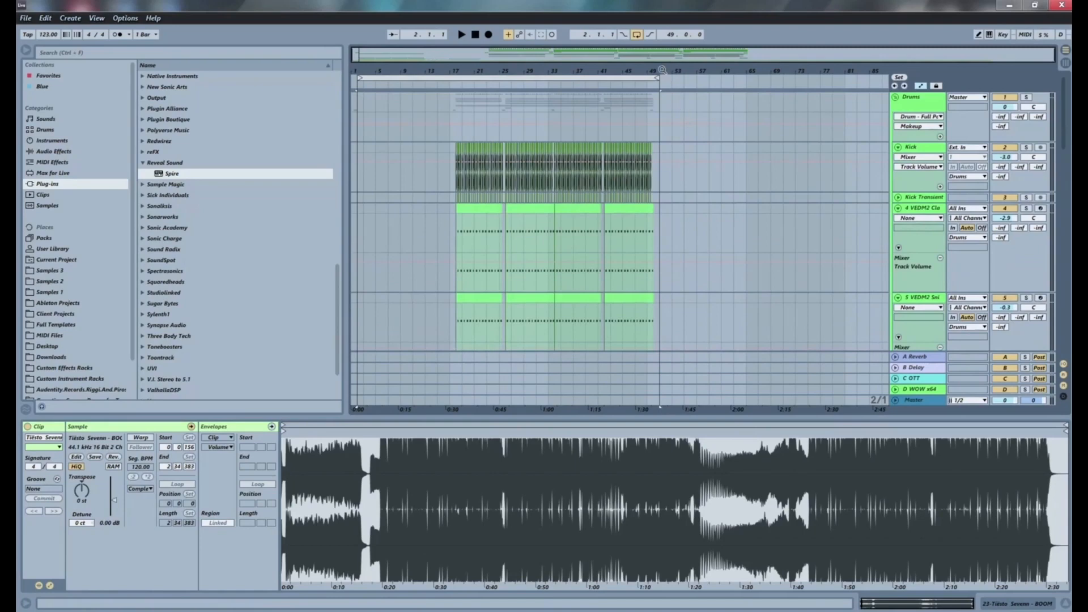
left_click_drag(662, 69, 667, 80)
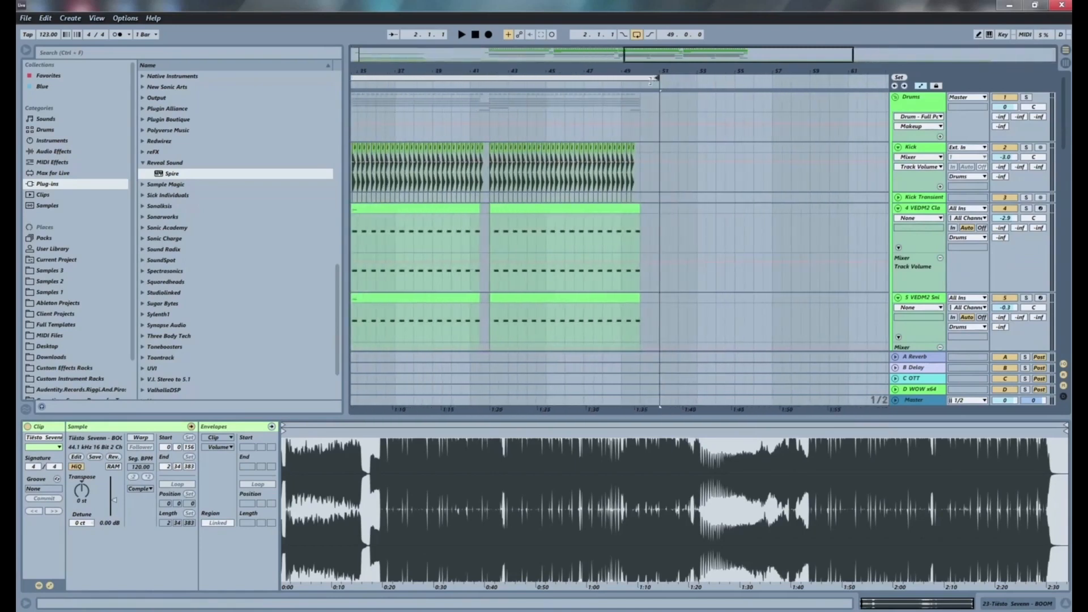
left_click(641, 85)
left_click_drag(519, 73, 481, 40)
left_click(445, 81)
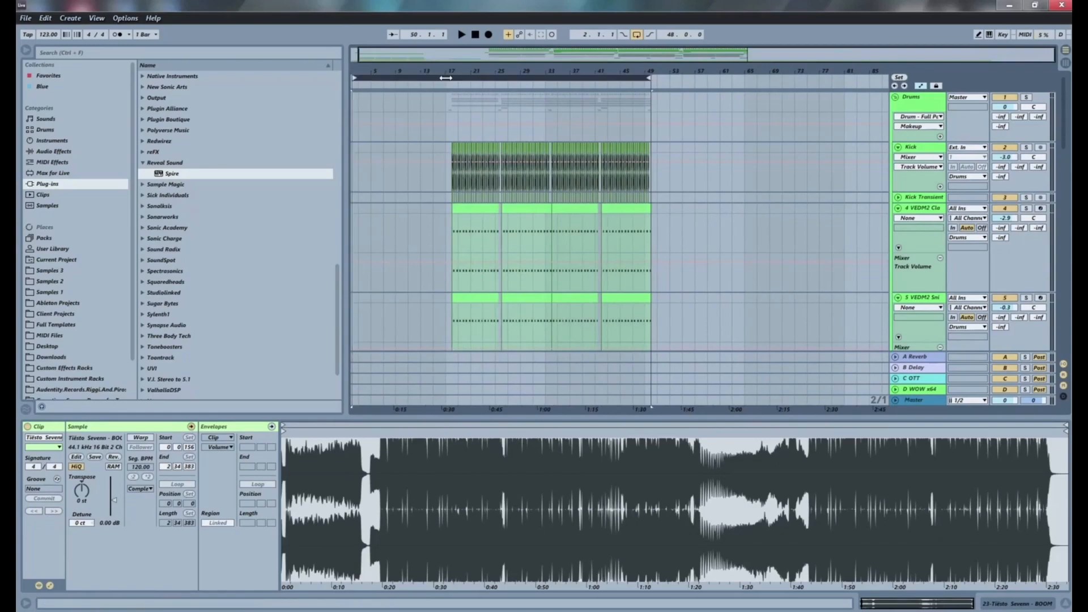
Duplicate the 48-bar section from 2.1.1 to 50.1.1 across all tracks.
left_click_drag(360, 72, 361, 119)
scroll(410, 161, "down", 5)
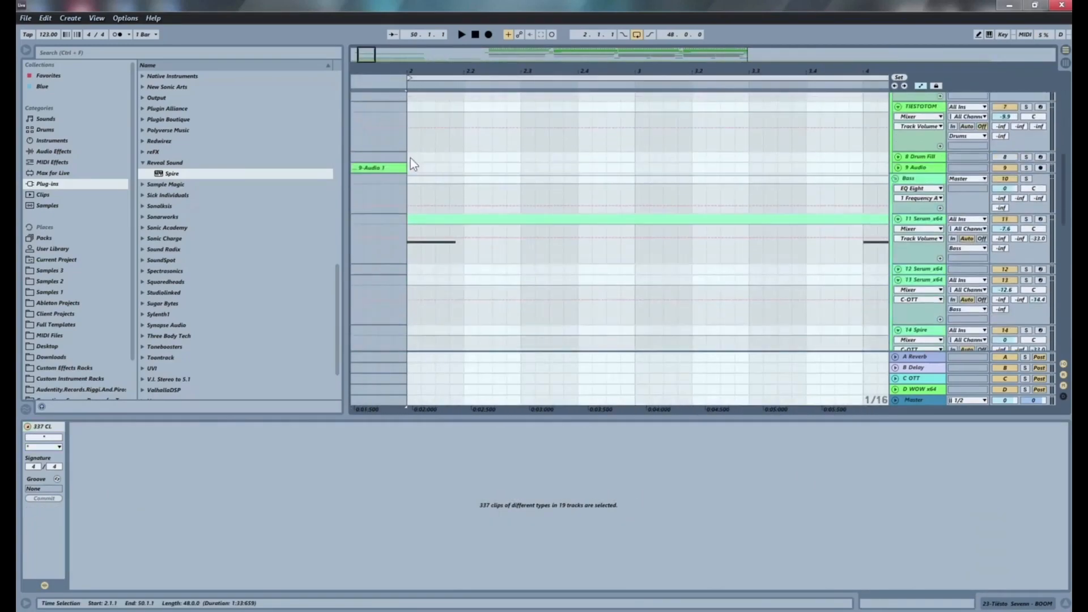
scroll(410, 161, "up", 3)
left_click_drag(448, 71, 360, 26)
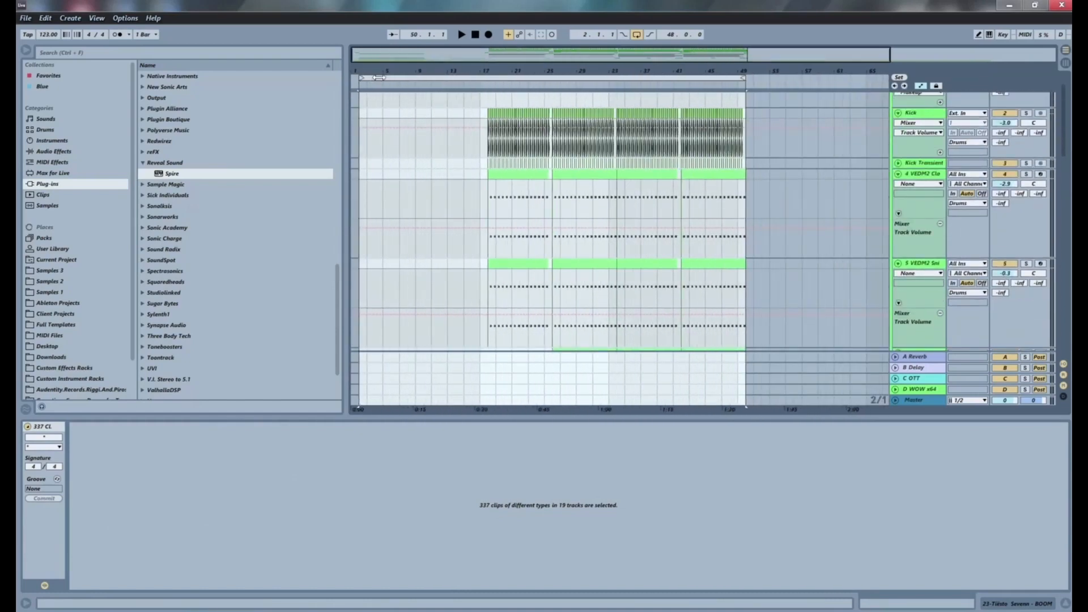
right_click(379, 78)
left_click(409, 123)
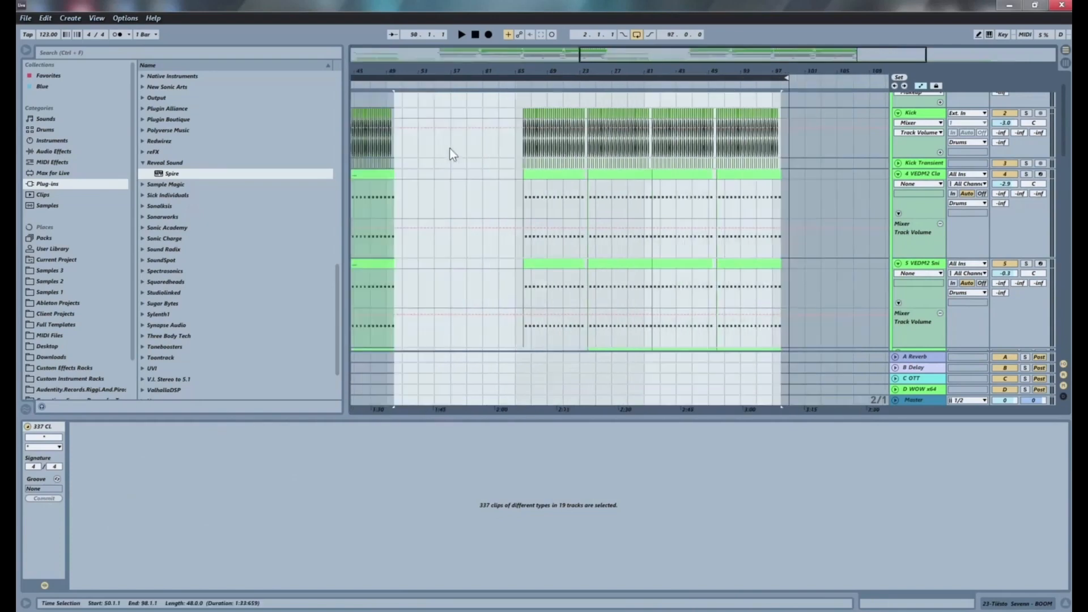
Delete the third Tiësto Sevenn - BOOM clip segment at the end of the duplicated section.
double_click(596, 68)
scroll(619, 127, "down", 5)
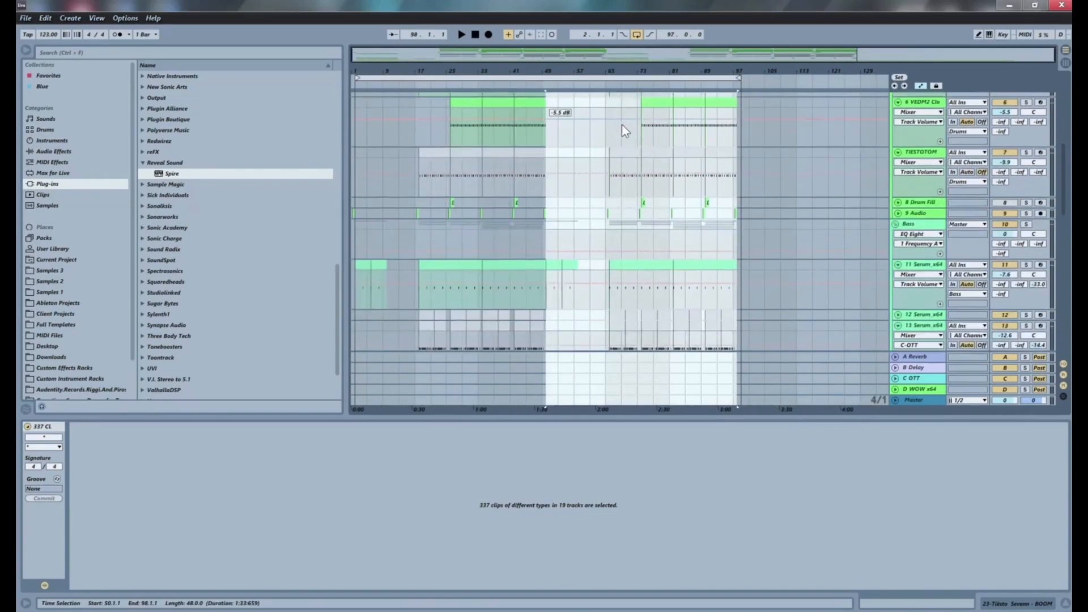
scroll(623, 127, "down", 10)
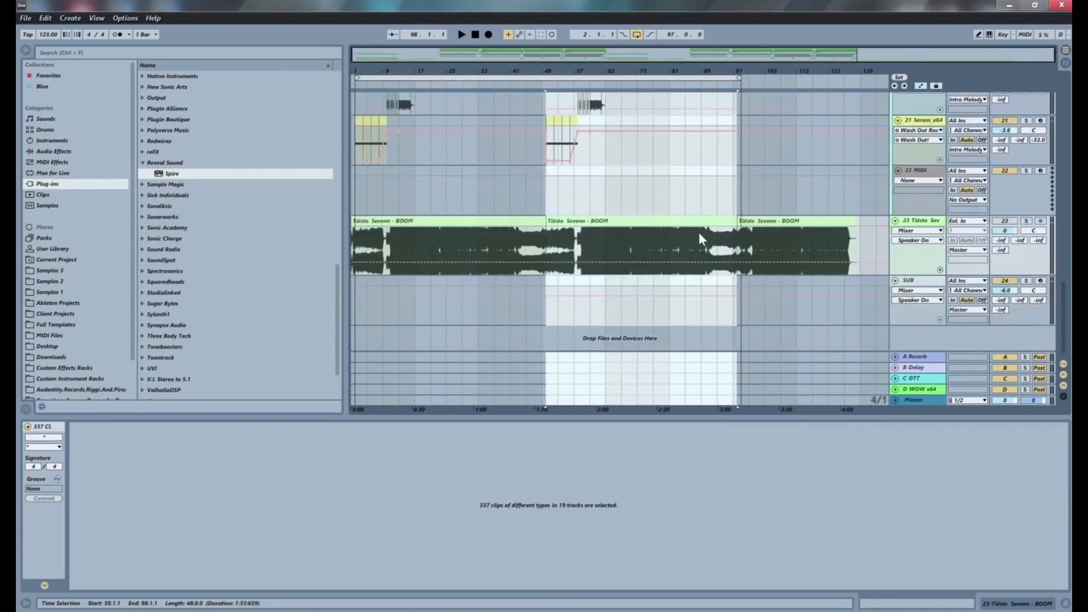
left_click_drag(737, 222, 864, 228)
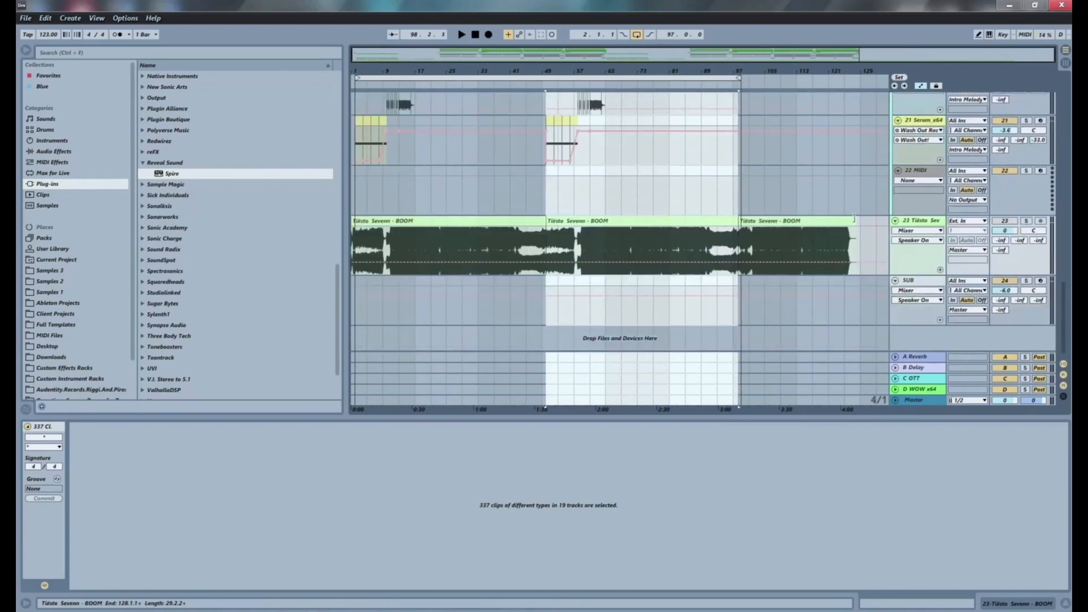
key("Delete")
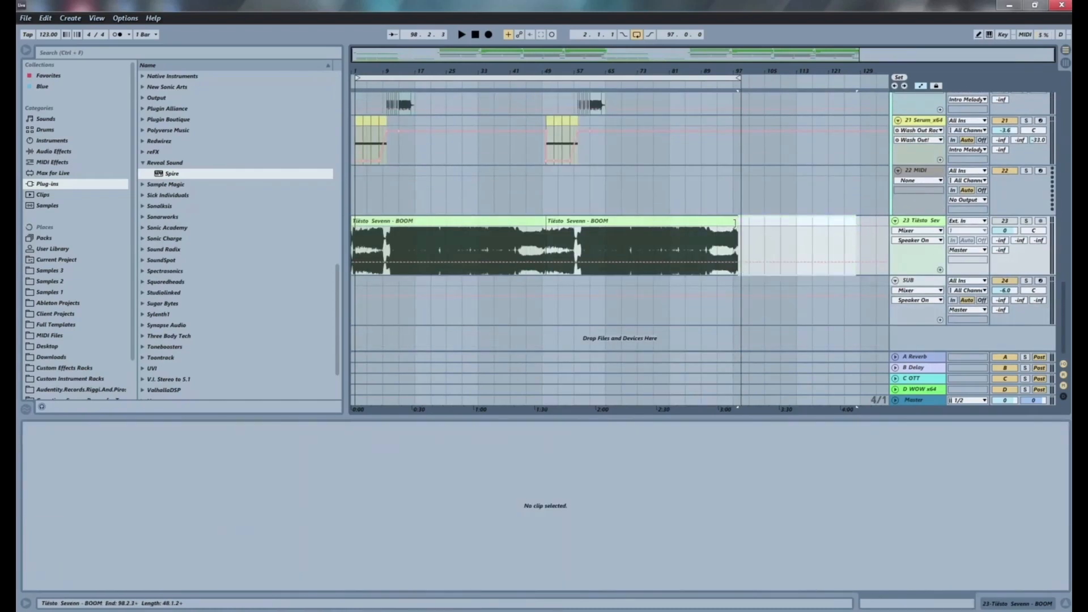
Delete the second copy of the original BOOM clip and extend the first clip to 80.1.1.
left_click_drag(735, 222, 857, 224)
scroll(865, 213, "up", 2)
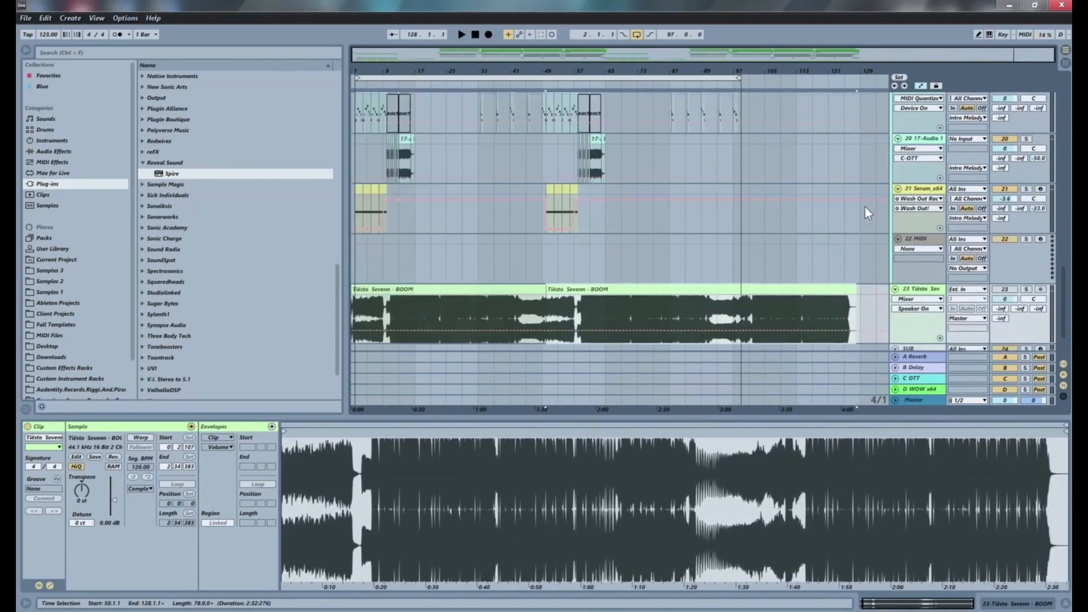
key("Delete")
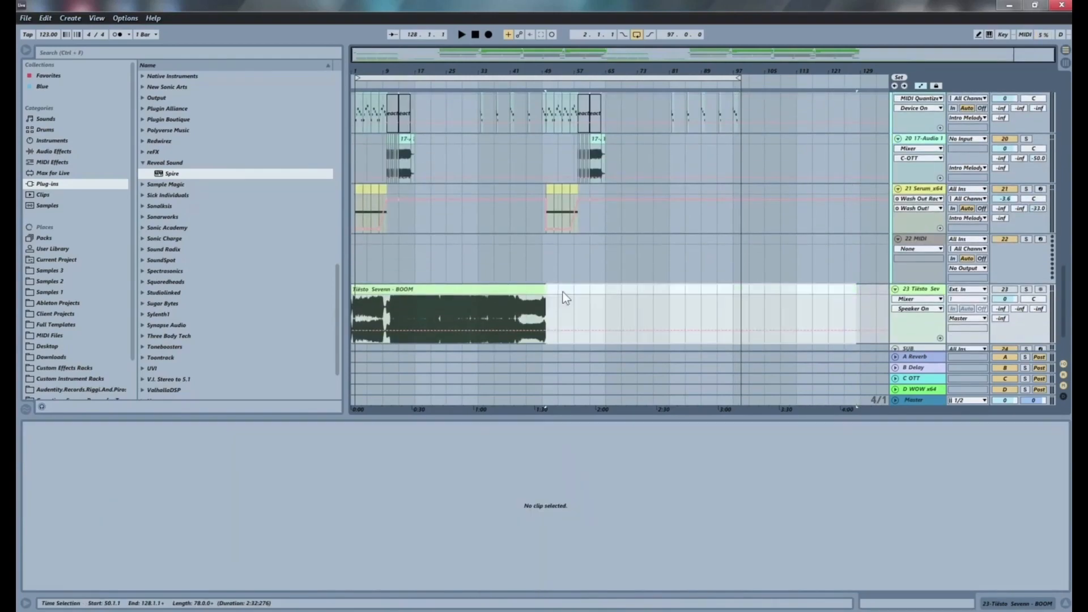
left_click_drag(544, 292, 661, 250)
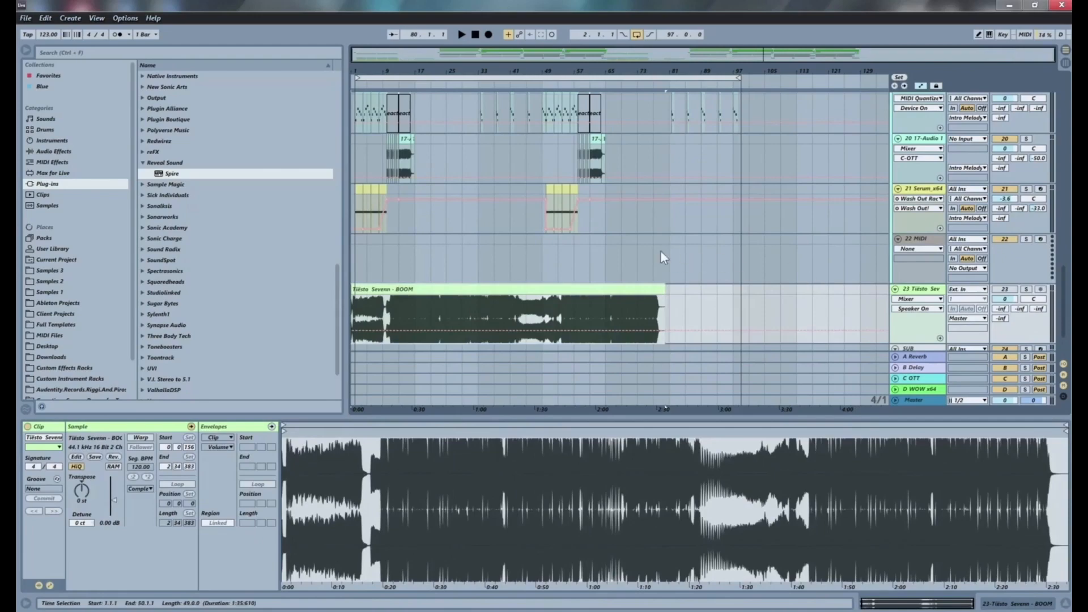
Play the transition into the duplicated section from 45.1.1 and inspect the tracks around it.
scroll(651, 250, "up", 3)
scroll(652, 250, "up", 10)
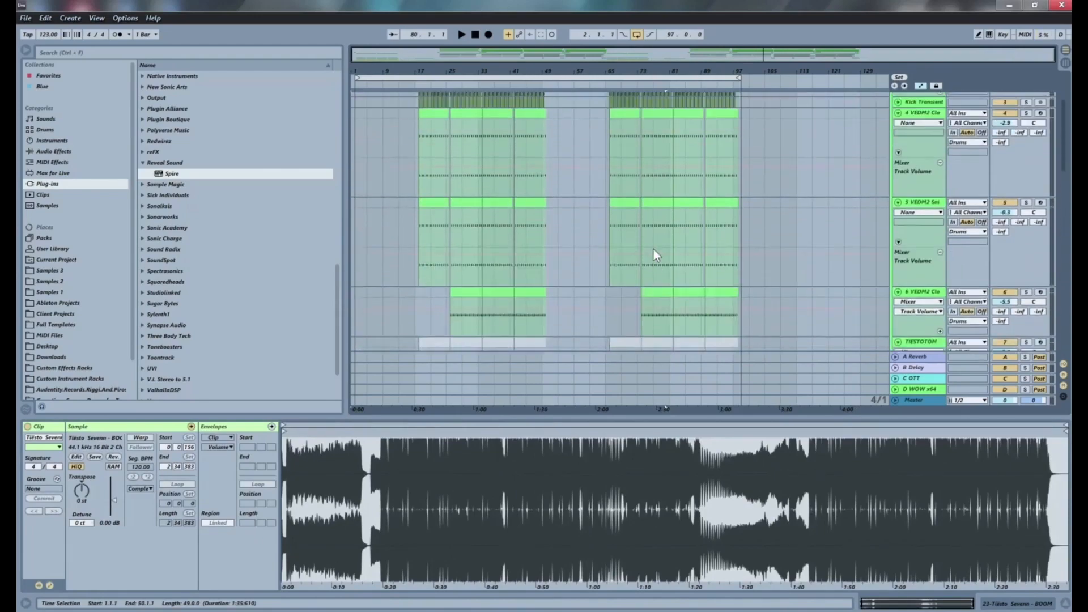
scroll(656, 244, "down", 10)
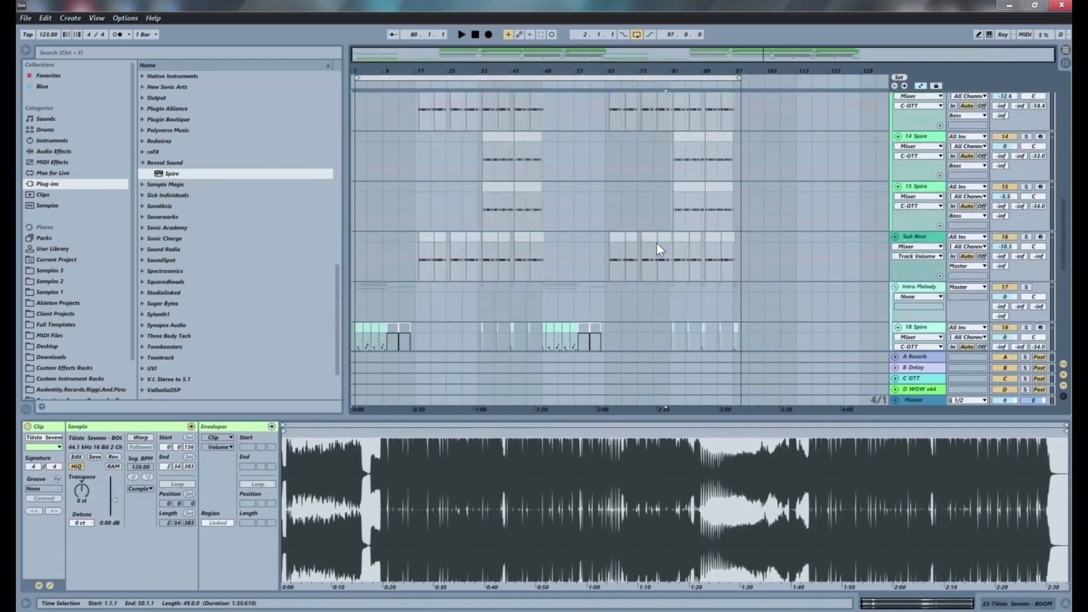
left_click(535, 196)
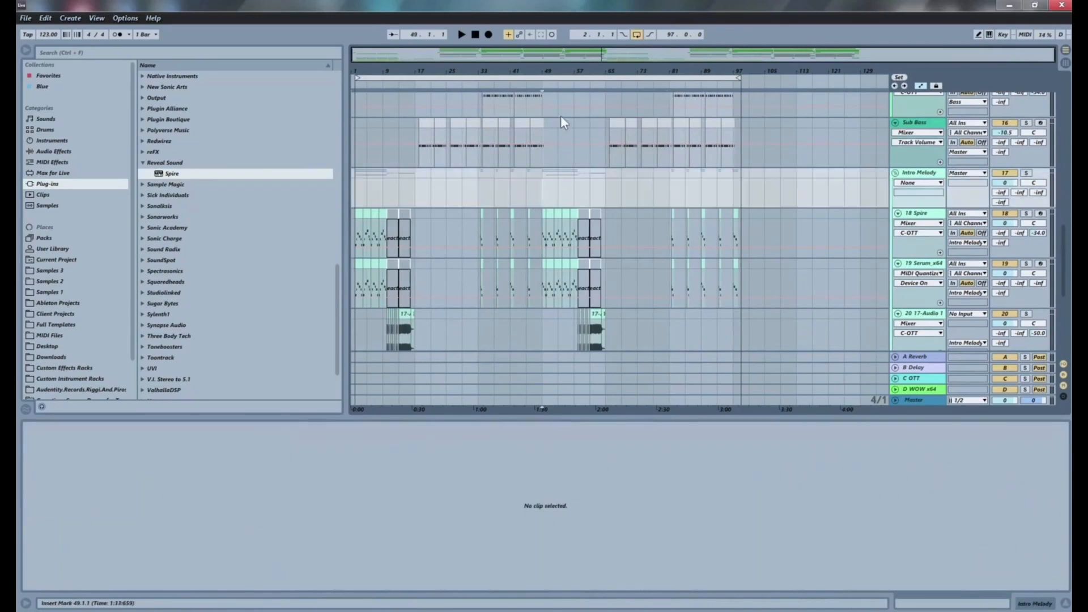
left_click_drag(567, 63, 655, 134)
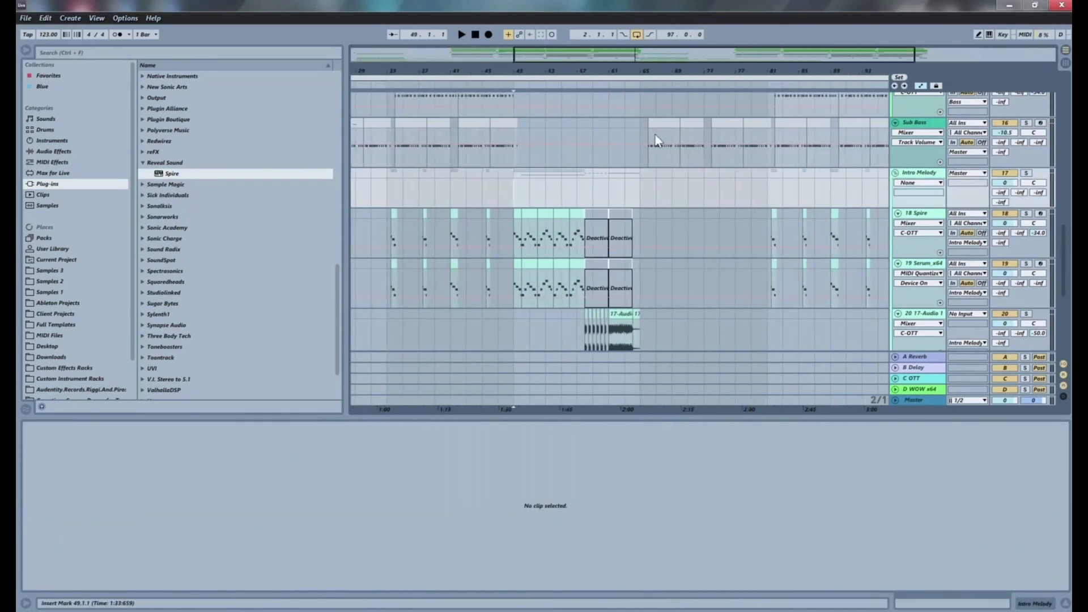
left_click(645, 184)
left_click(492, 194)
key("space")
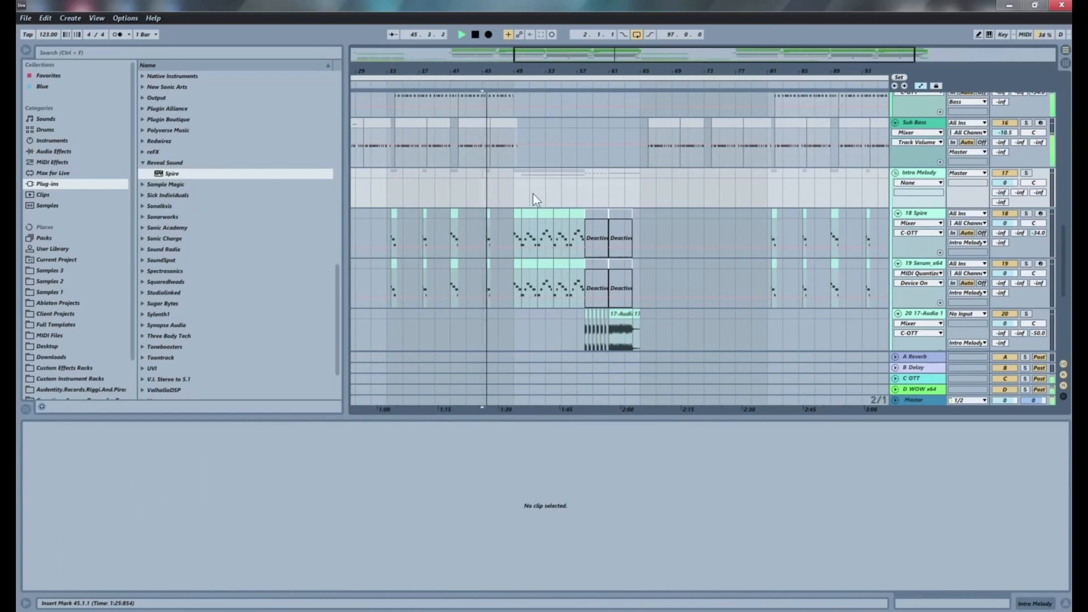
scroll(537, 191, "down", 3)
scroll(540, 188, "down", 4)
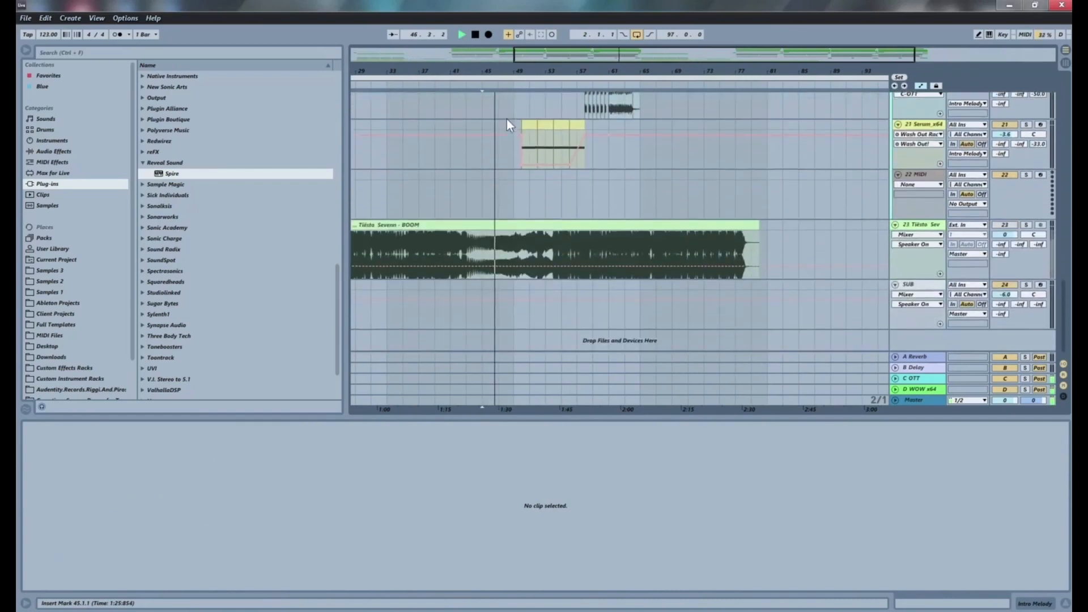
scroll(506, 121, "up", 2)
scroll(506, 127, "up", 8)
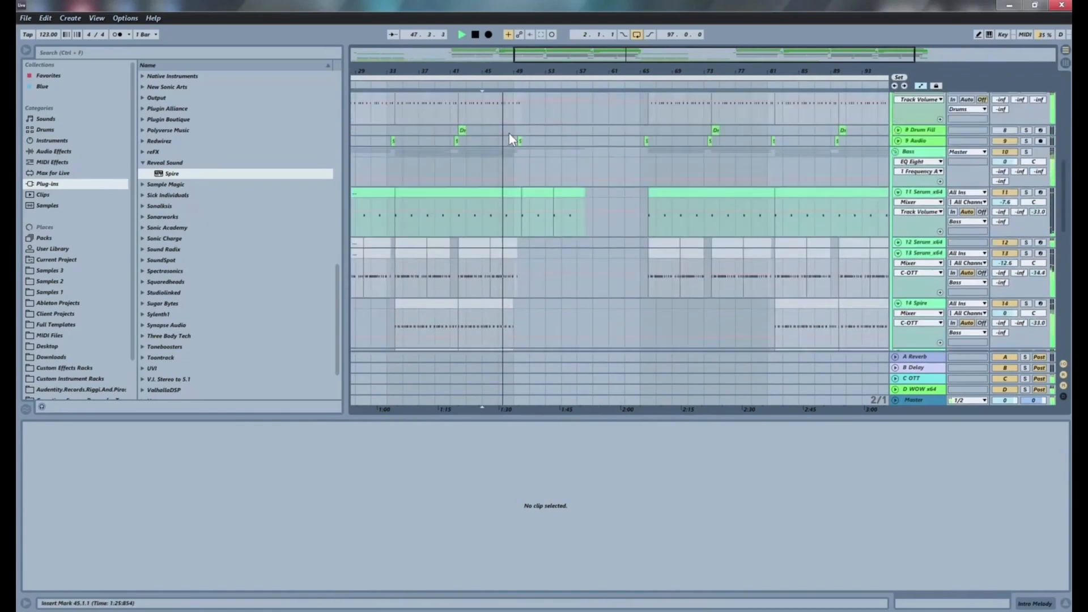
scroll(512, 135, "down", 2)
scroll(512, 133, "down", 2)
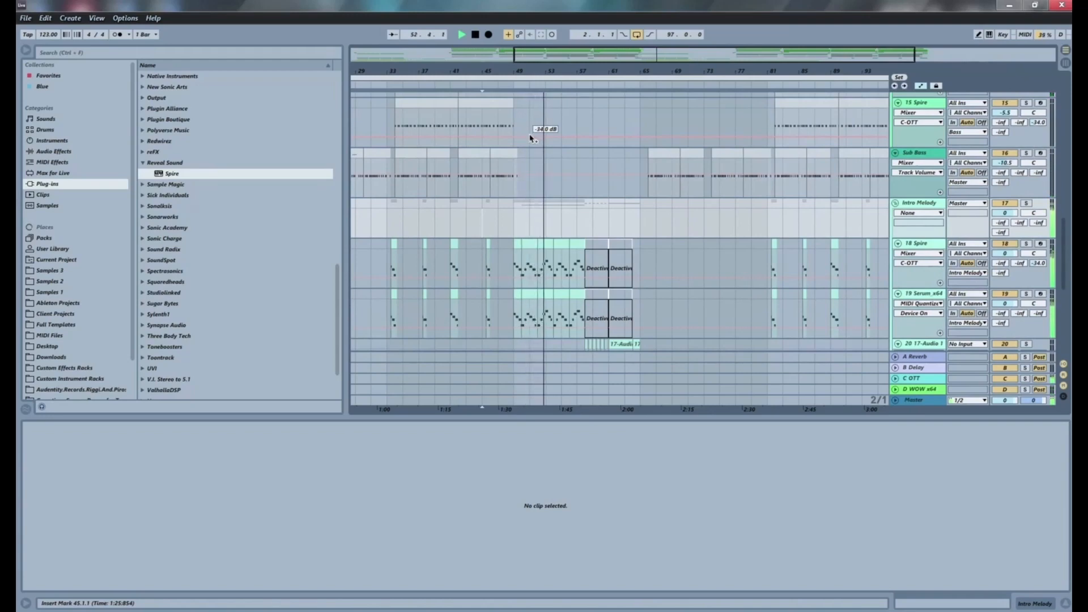
key("space")
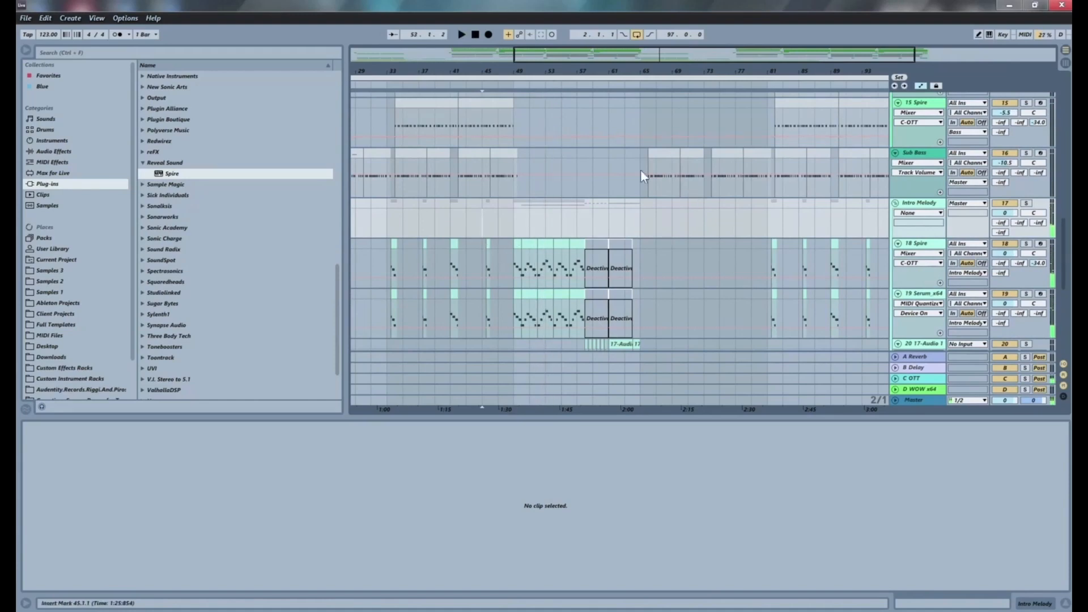
Undo the edits to the original BOOM clip and the duplication of the 48-bar section.
left_click(516, 71)
key("ctrl+z")
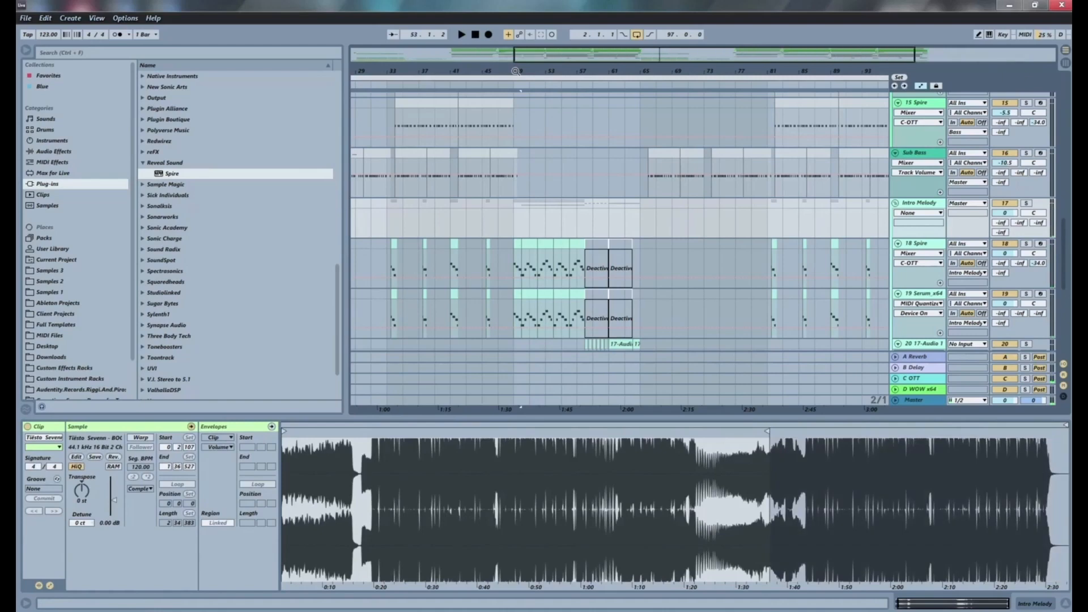
key("shift+End")
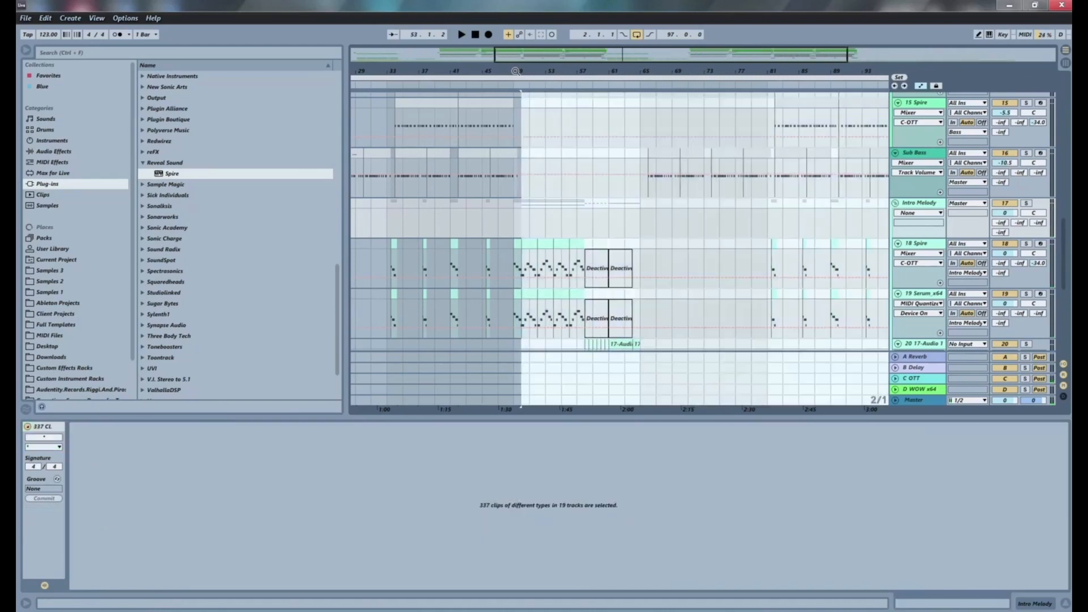
key("Delete")
Set the loop region to run from 1.1.1 to 51.1.1 for a length of 50 bars.
left_click_drag(409, 69, 462, 64)
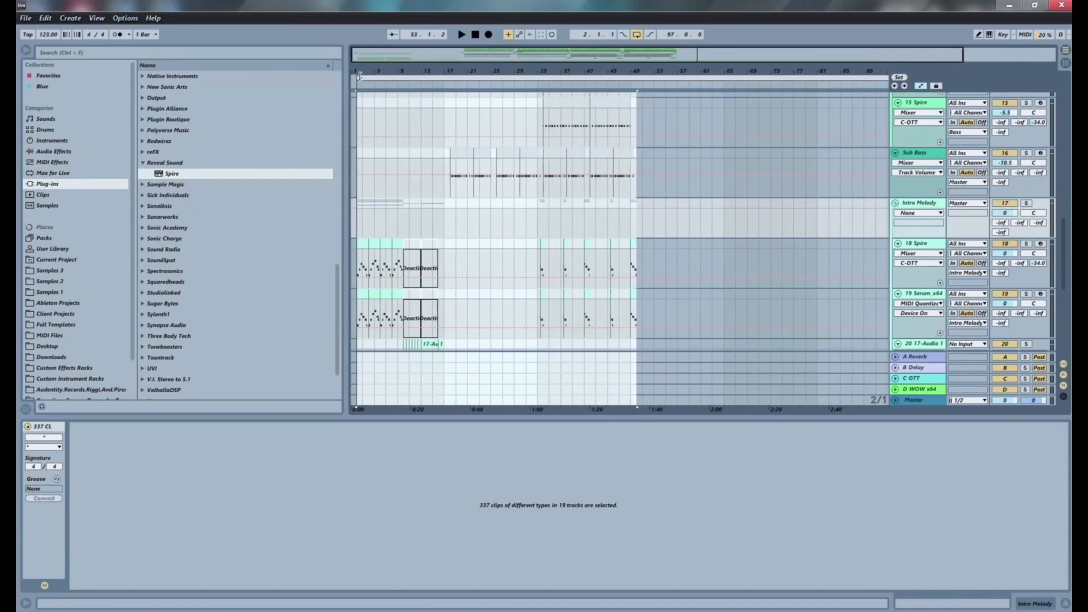
left_click_drag(358, 76, 349, 77)
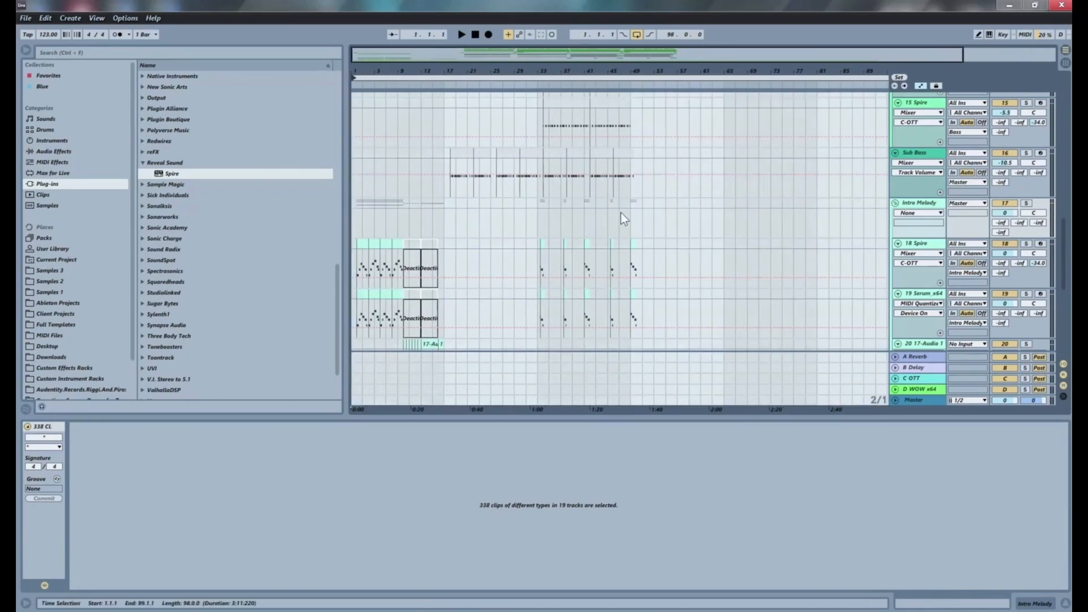
left_click_drag(731, 71, 729, 60)
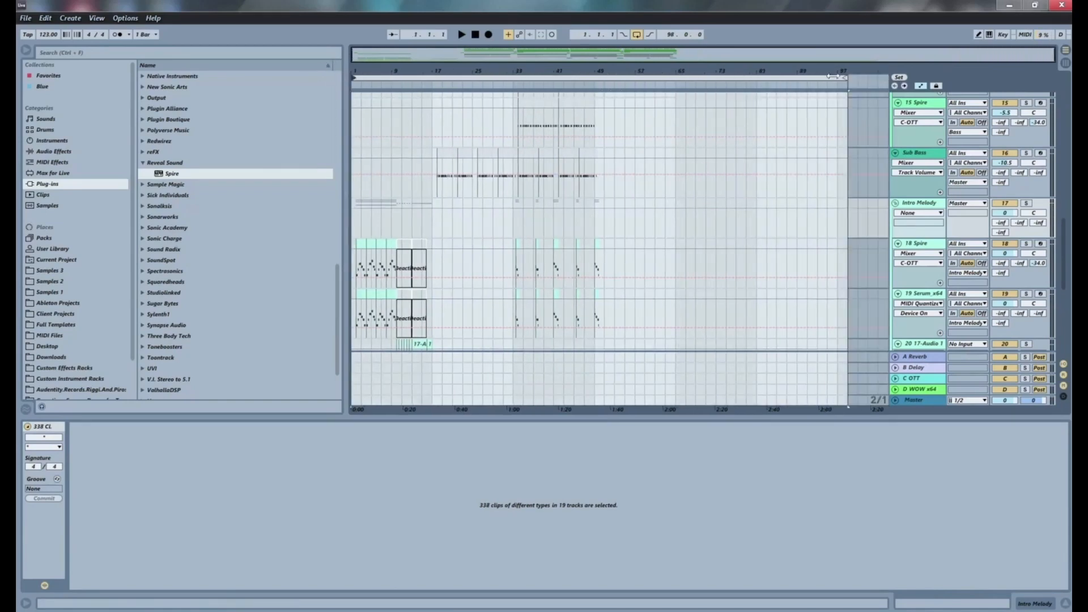
mouse_move(845, 77)
left_mouse_down()
mouse_move(611, 77)
mouse_move(604, 92)
left_mouse_up()
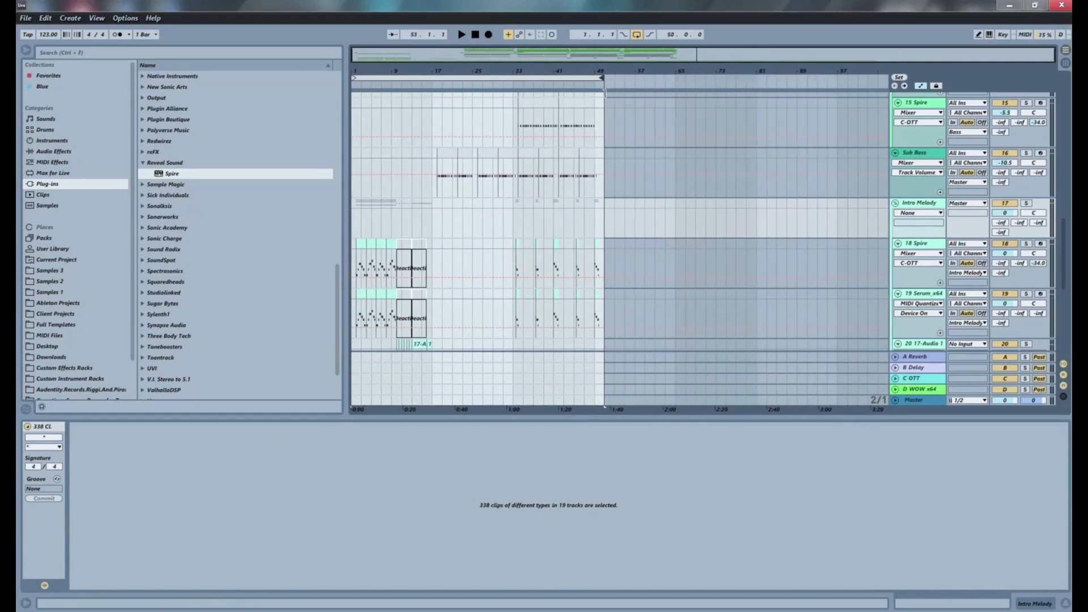
Shorten the loop region to 49 bars from 1.1.1 and duplicate its time across all tracks.
key("space")
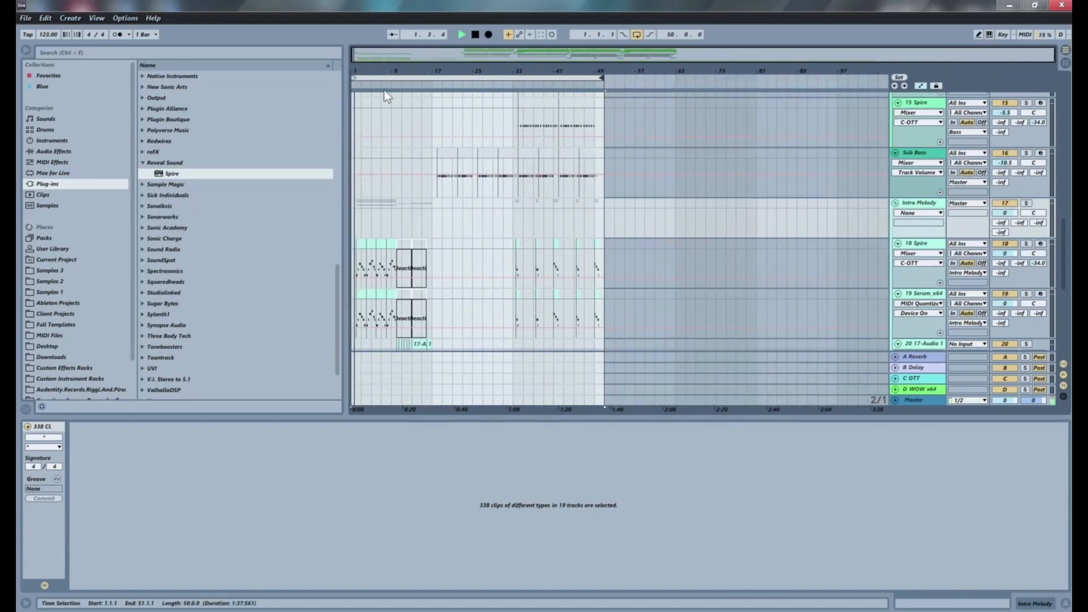
left_click_drag(418, 72, 418, 91)
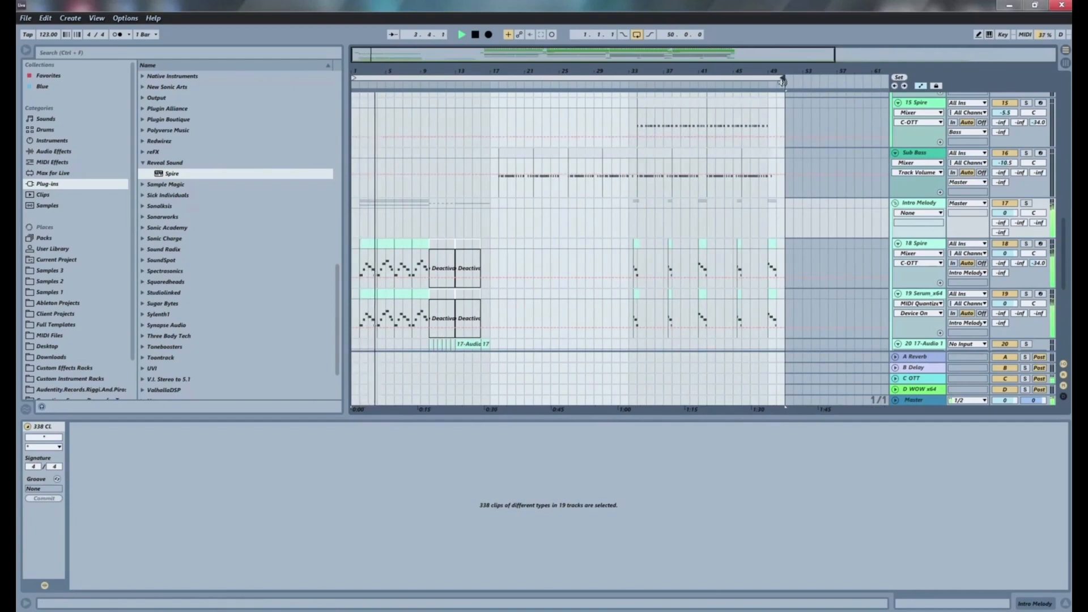
left_click_drag(783, 80, 774, 79)
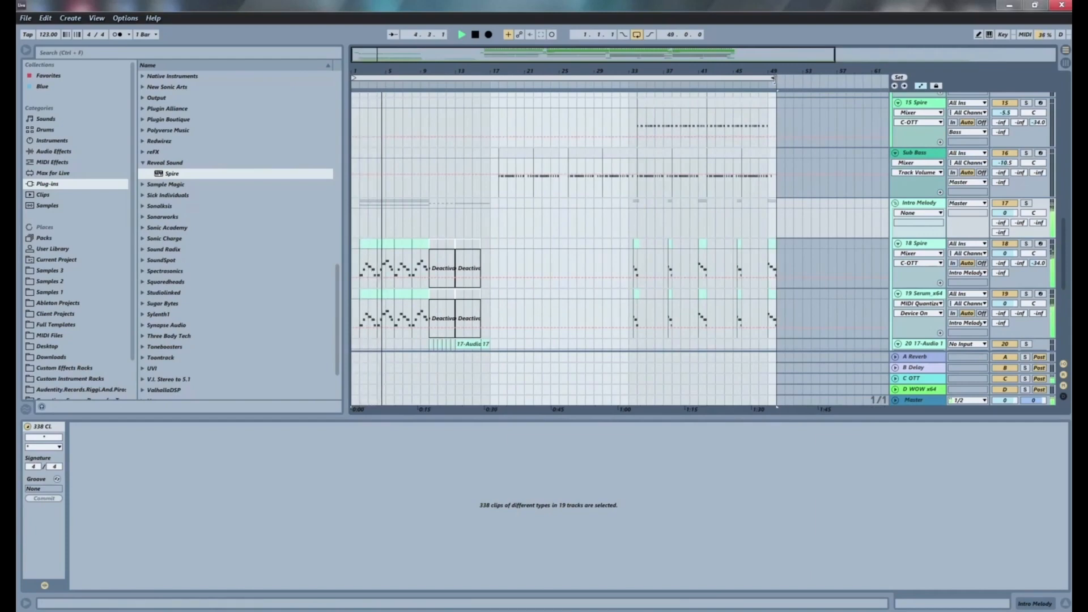
right_click(615, 77)
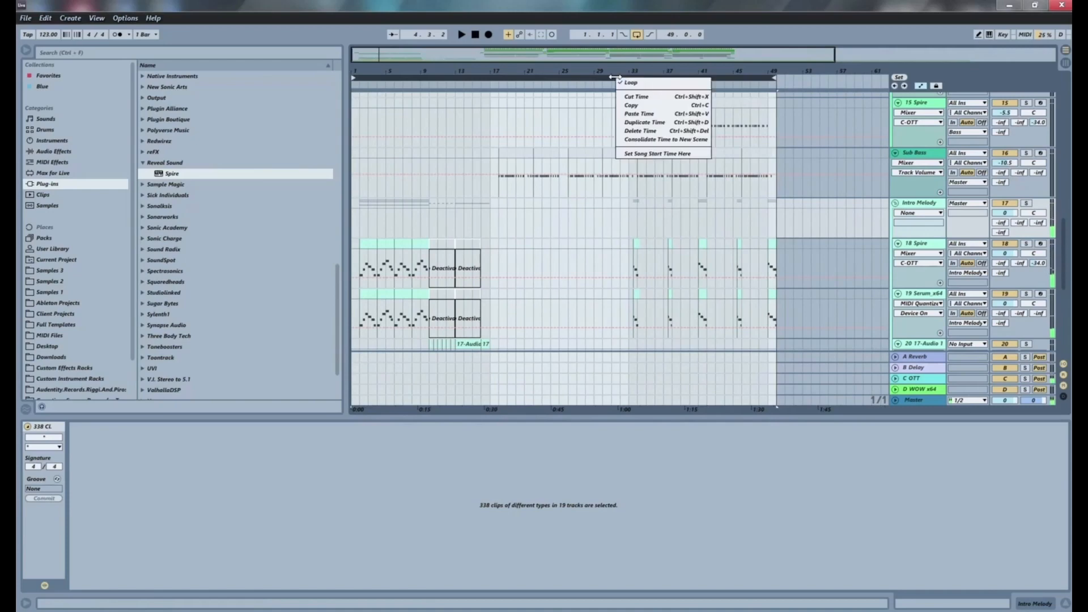
left_click(660, 124)
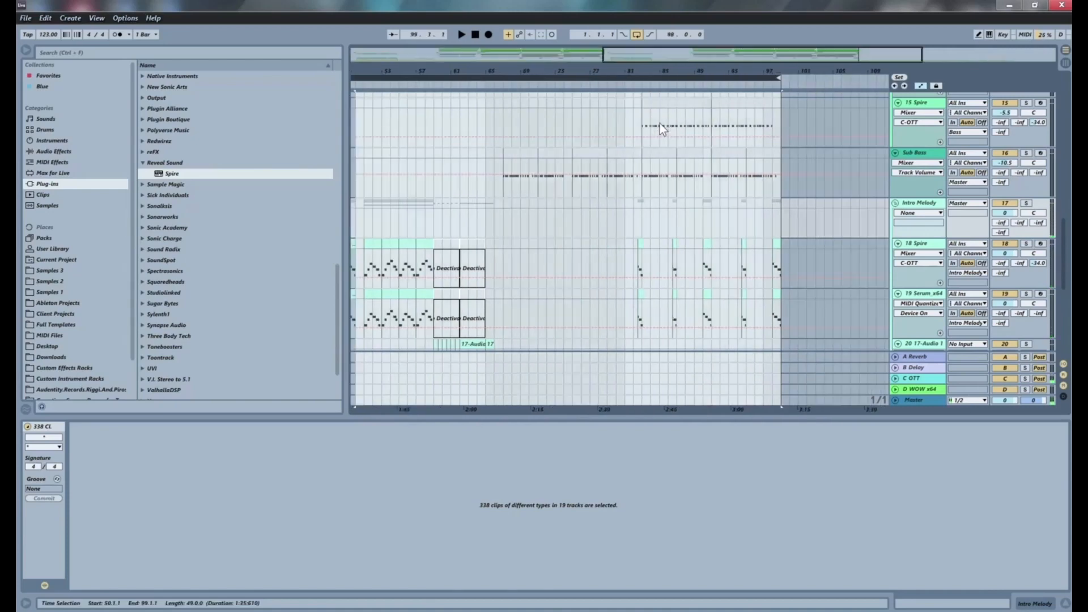
Inspect the duplicated tracks and play the transition into the repeated section from 50.1.1 and again from 48.1.1.
scroll(567, 206, "down", 6)
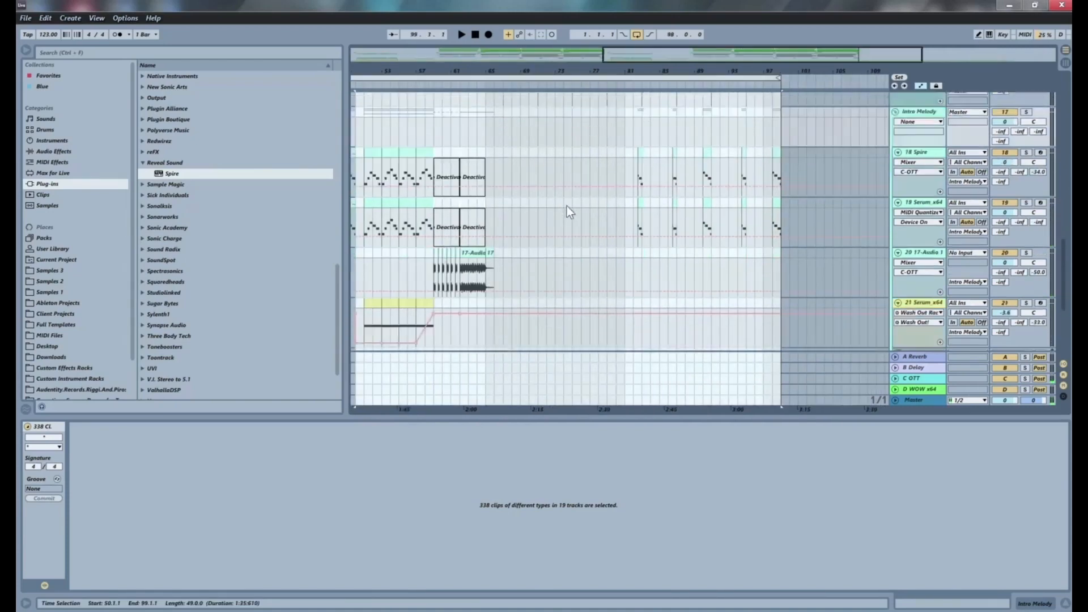
scroll(573, 208, "up", 10)
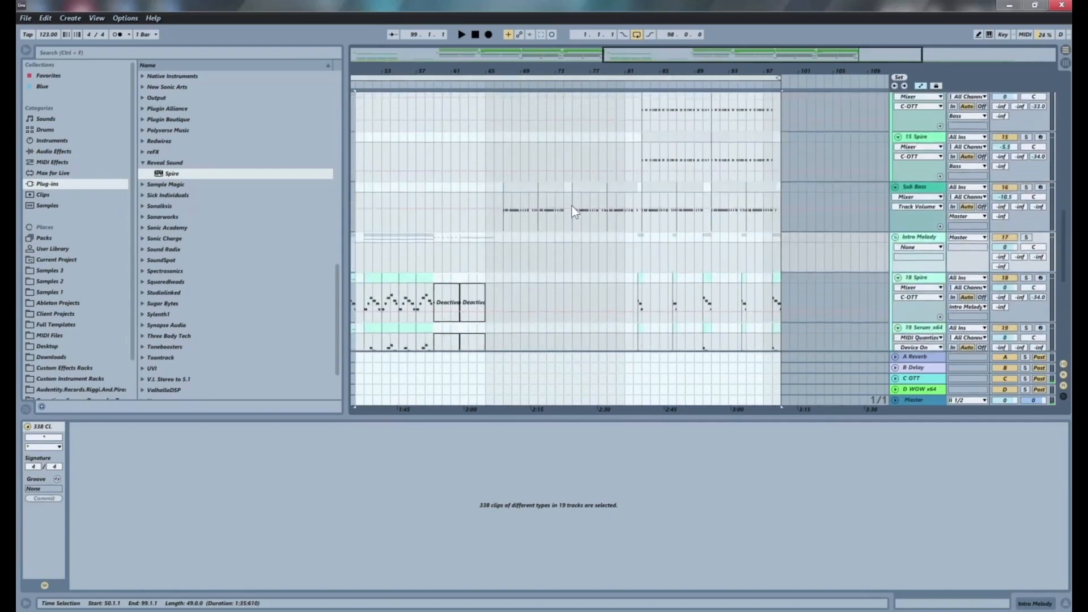
scroll(571, 206, "up", 10)
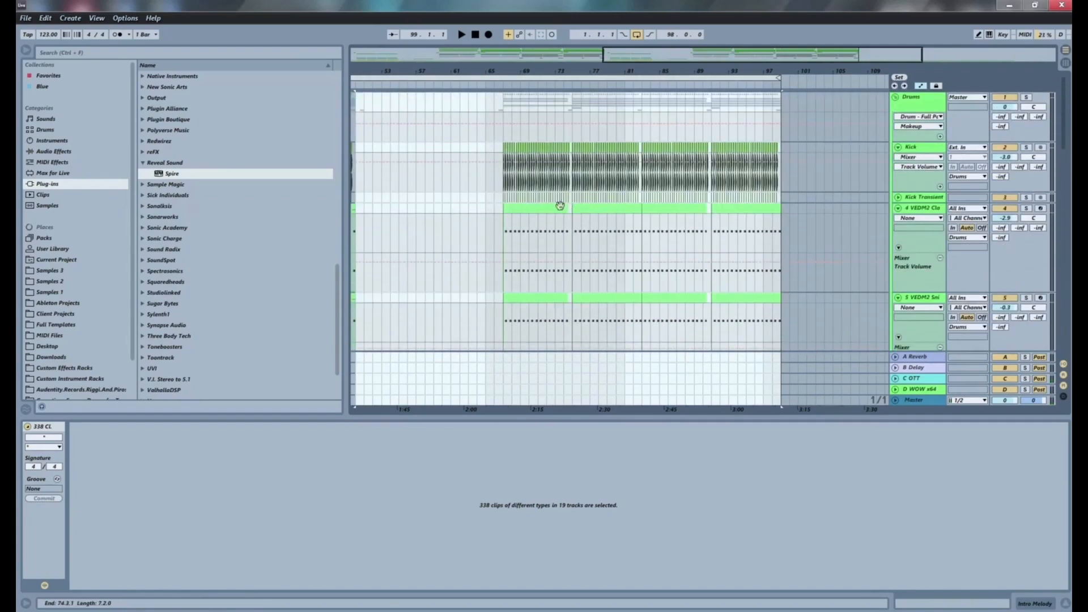
scroll(526, 198, "down", 6)
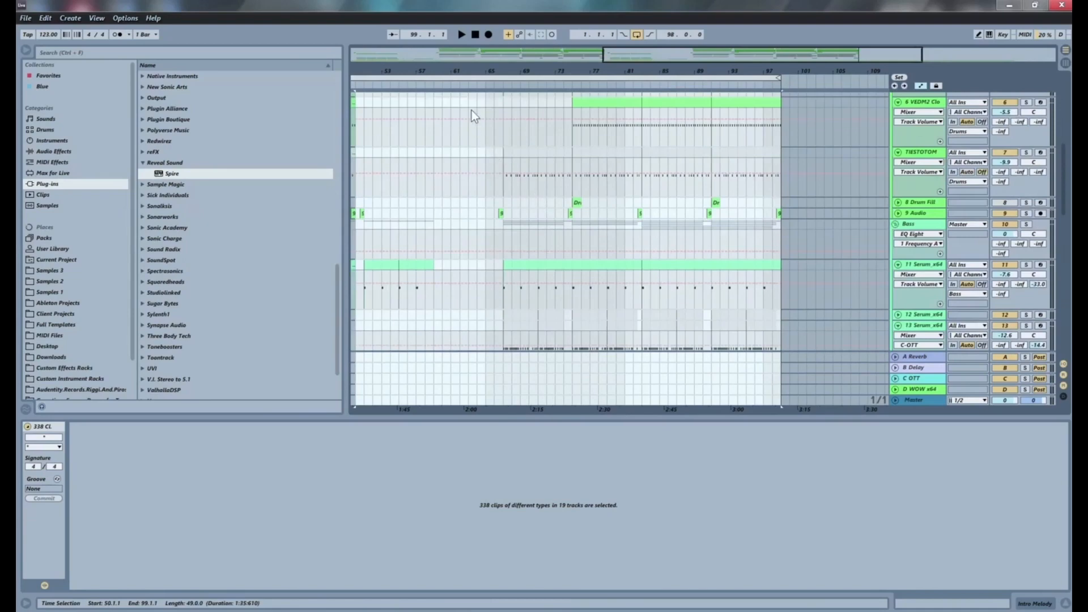
left_click_drag(465, 72, 606, 73)
left_click(494, 227)
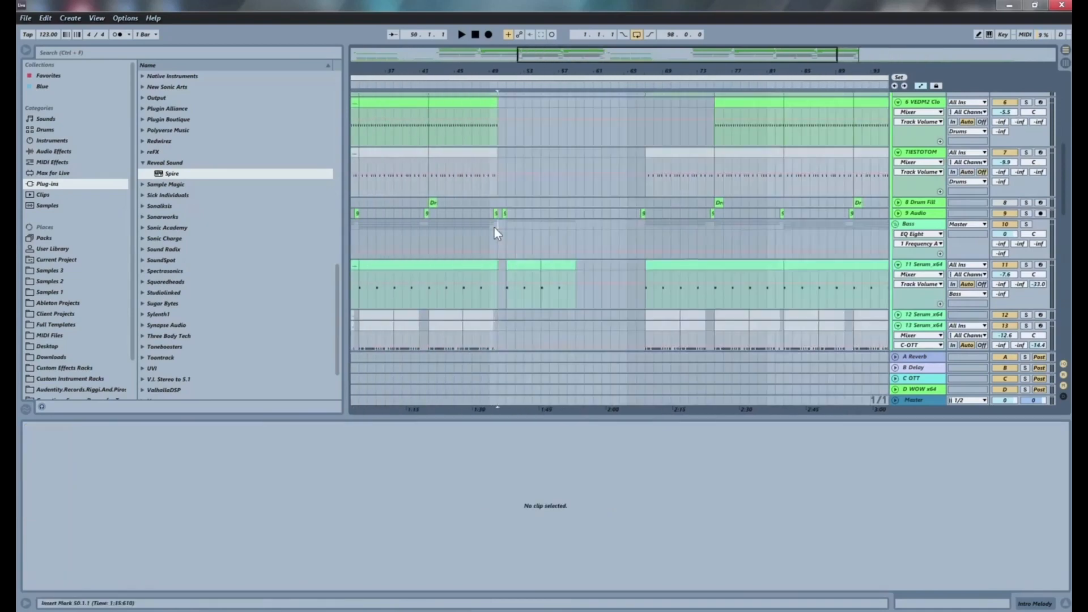
key("space")
scroll(533, 250, "down", 8)
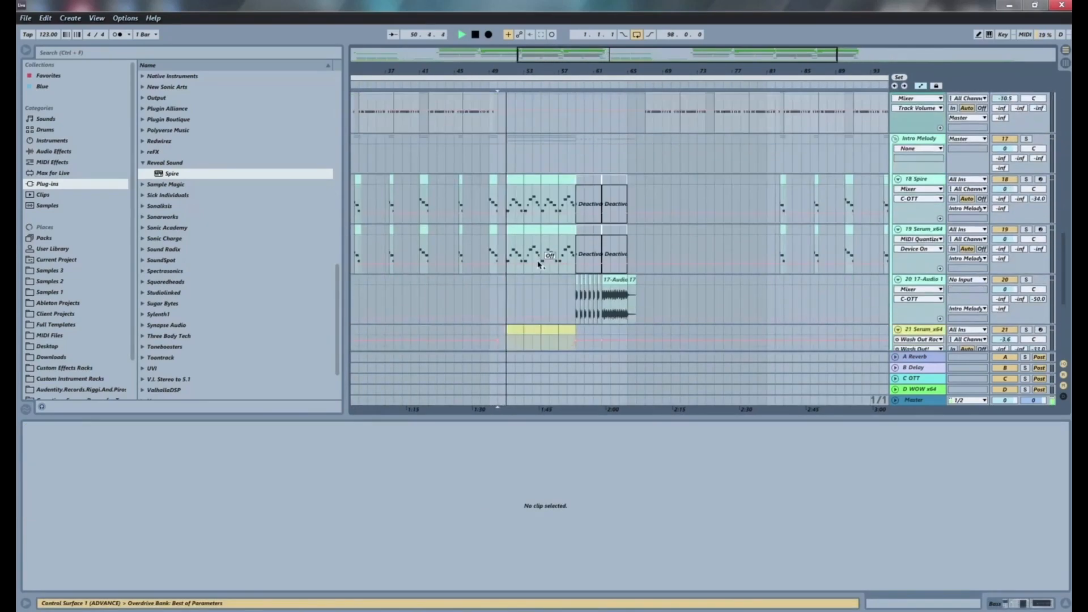
left_click(479, 203)
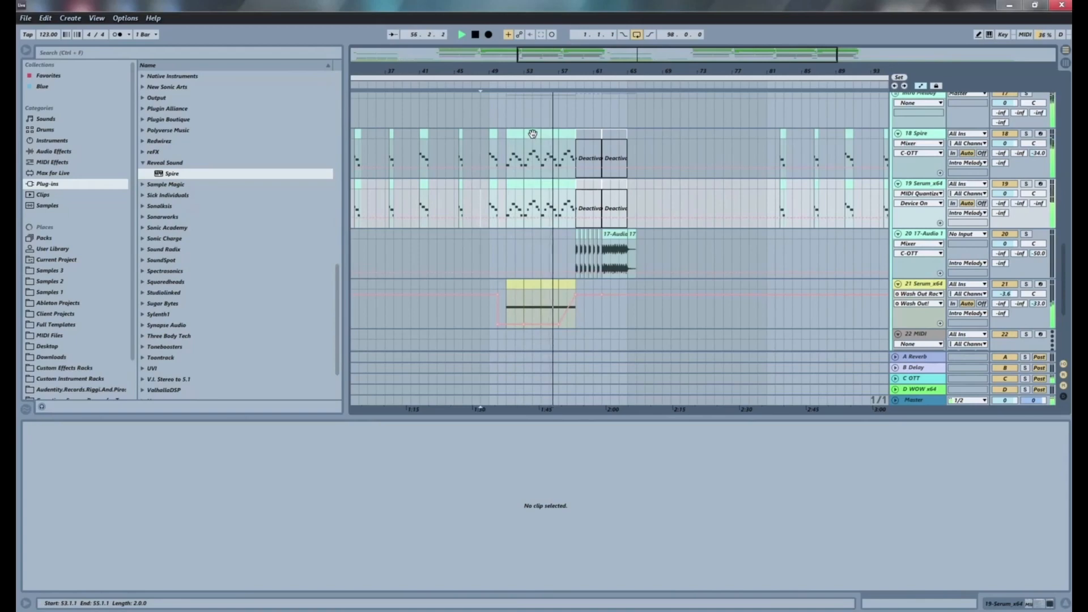
left_click(481, 146)
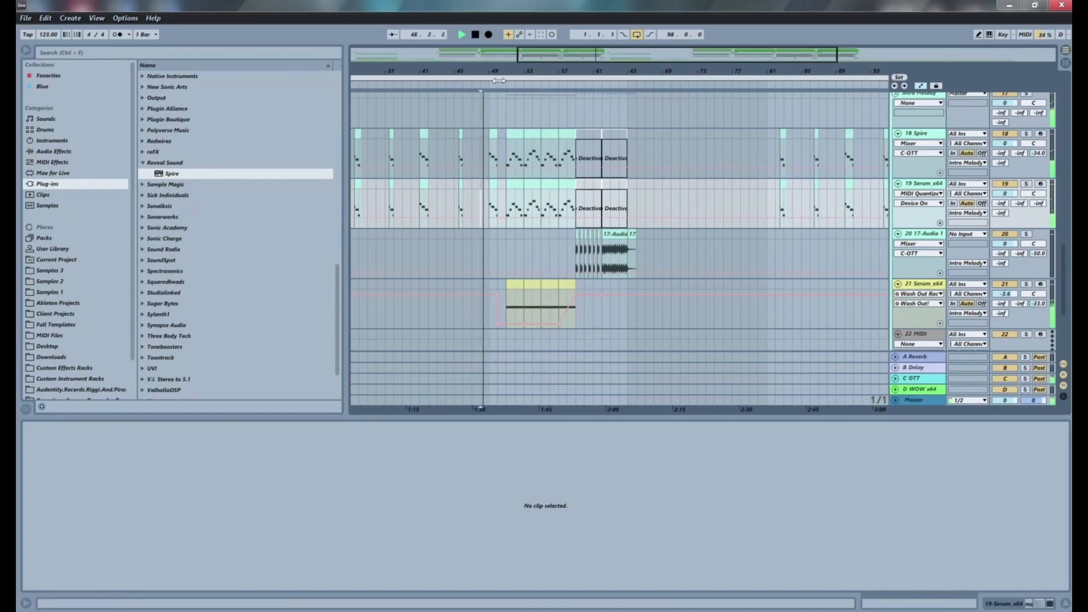
Delete the one-bar melody clips at 49.1.1 on the 18 Spire and 19 Serum tracks.
left_click_drag(481, 65, 447, 51)
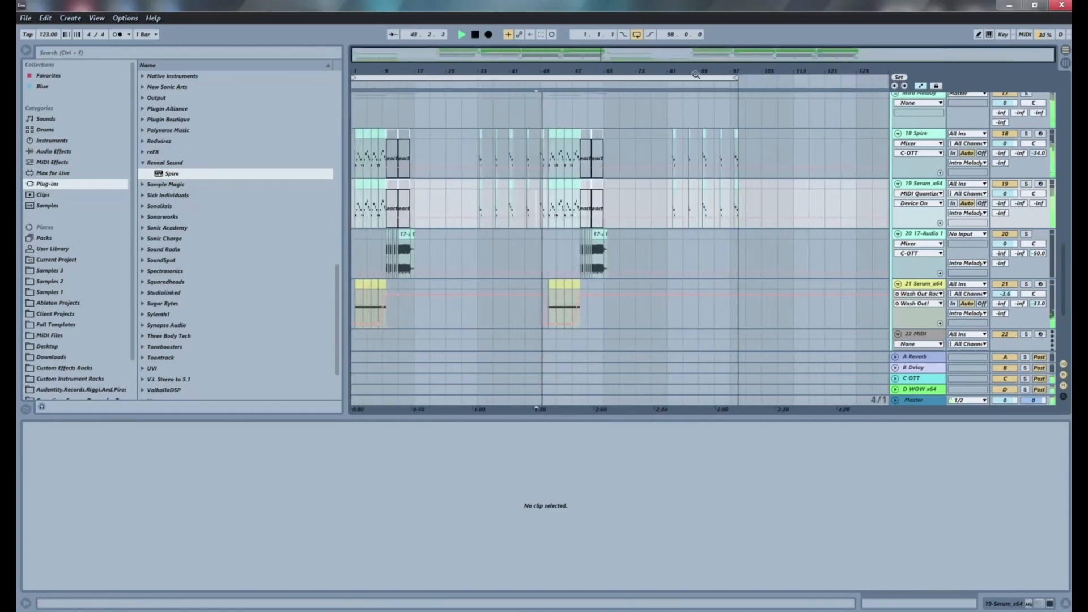
left_click_drag(545, 68, 529, 126)
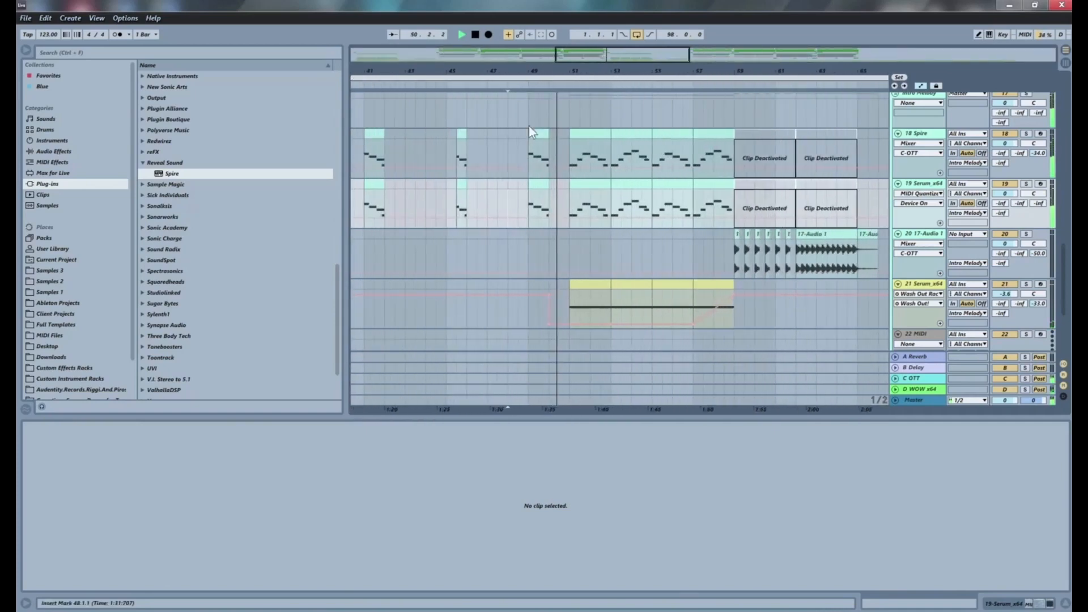
left_click(543, 138)
key("Delete")
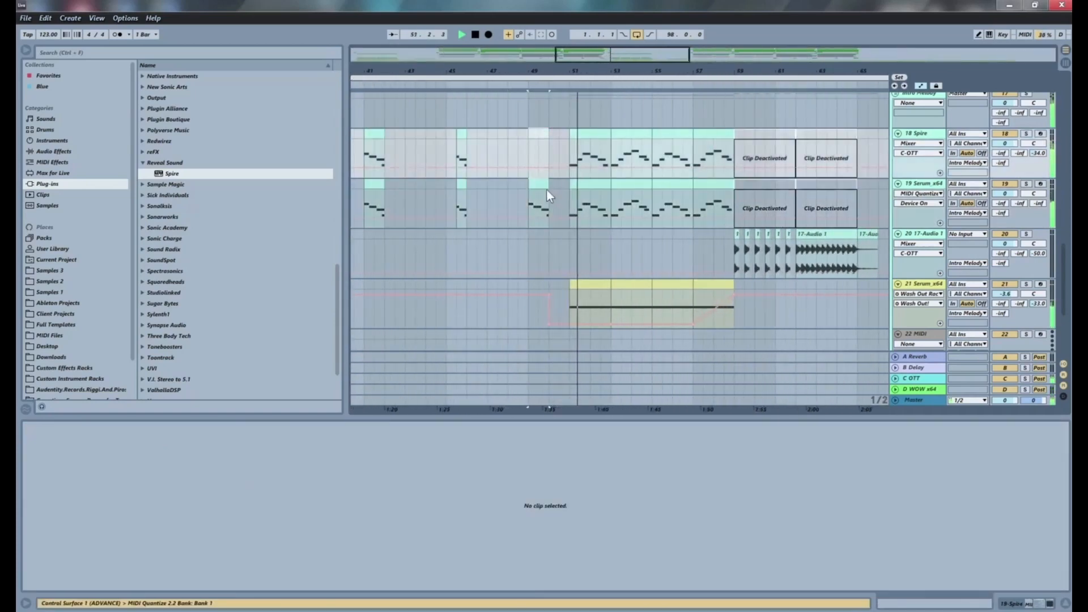
left_click(540, 185)
key("Delete")
key("space")
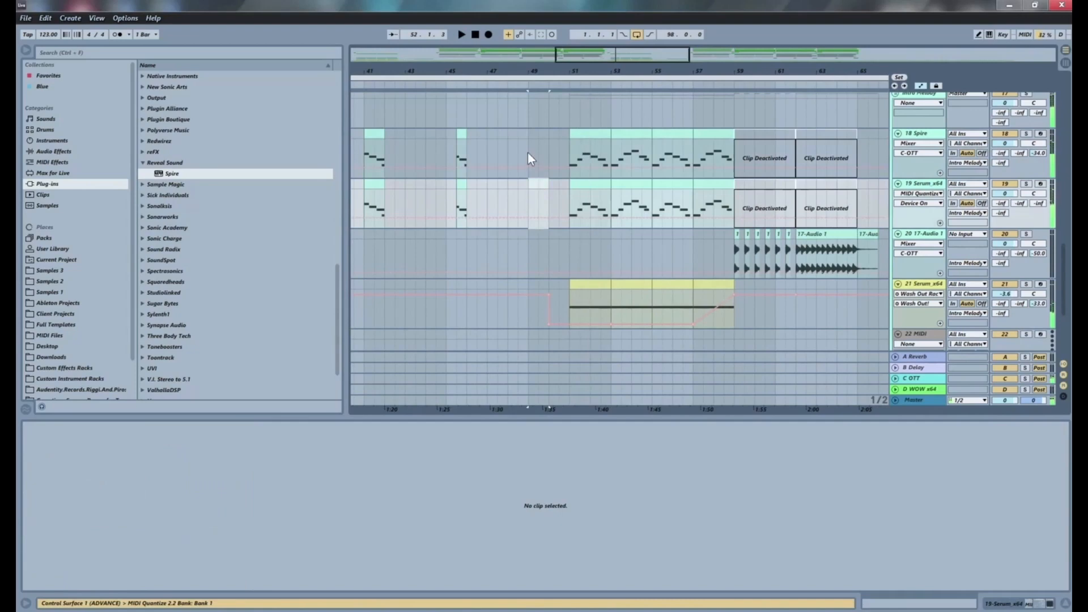
Check the emptied bar at 49.1.1 on the melody tracks and play the transition from 48.1.1.
scroll(530, 128, "up", 10)
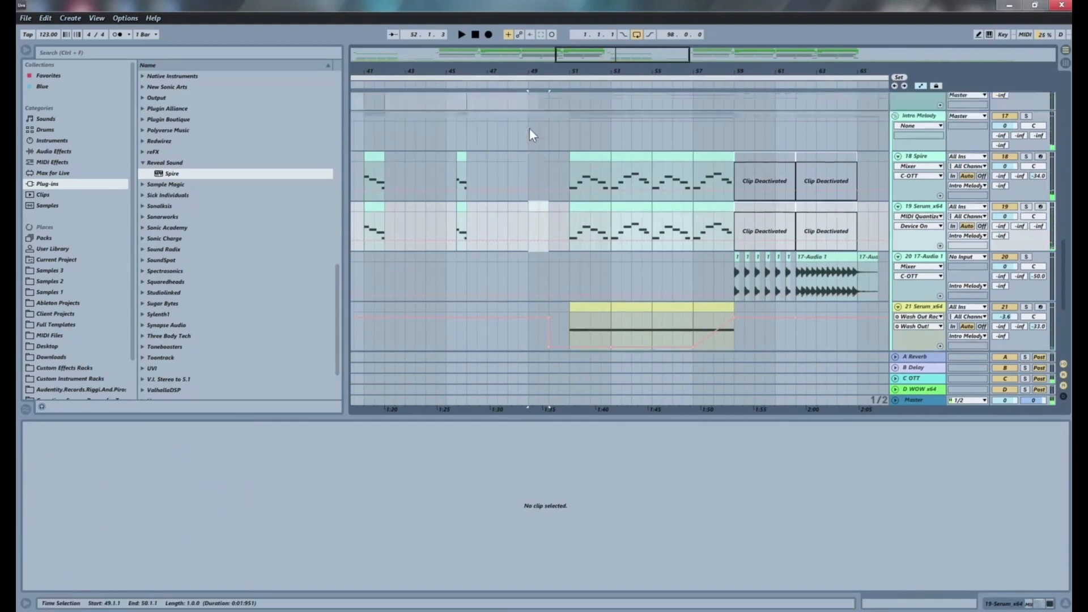
scroll(540, 134, "down", 8)
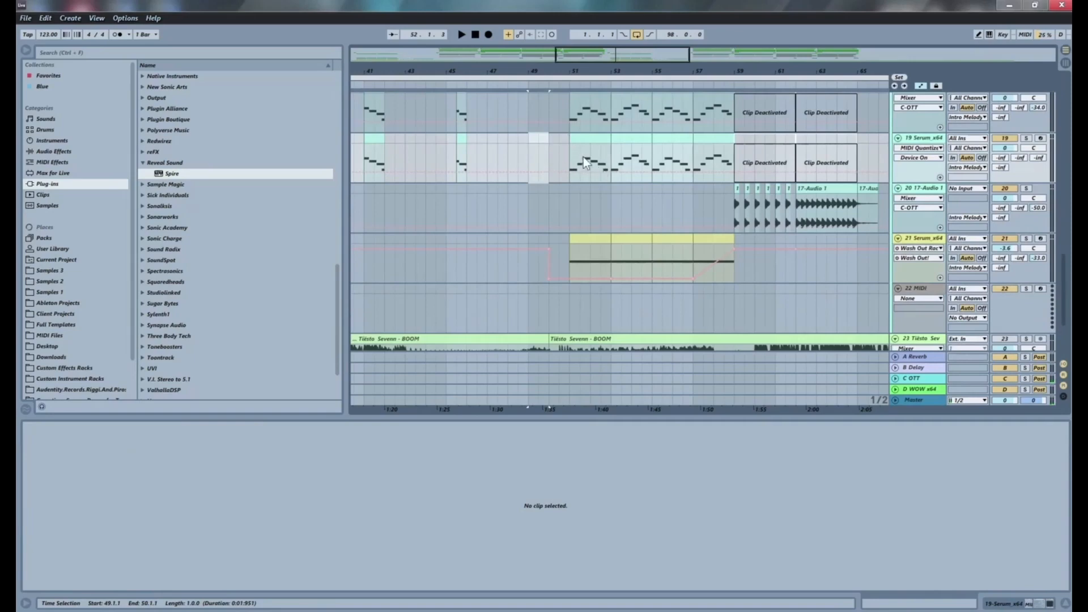
left_click(572, 155)
left_click(534, 155)
scroll(546, 156, "up", 2)
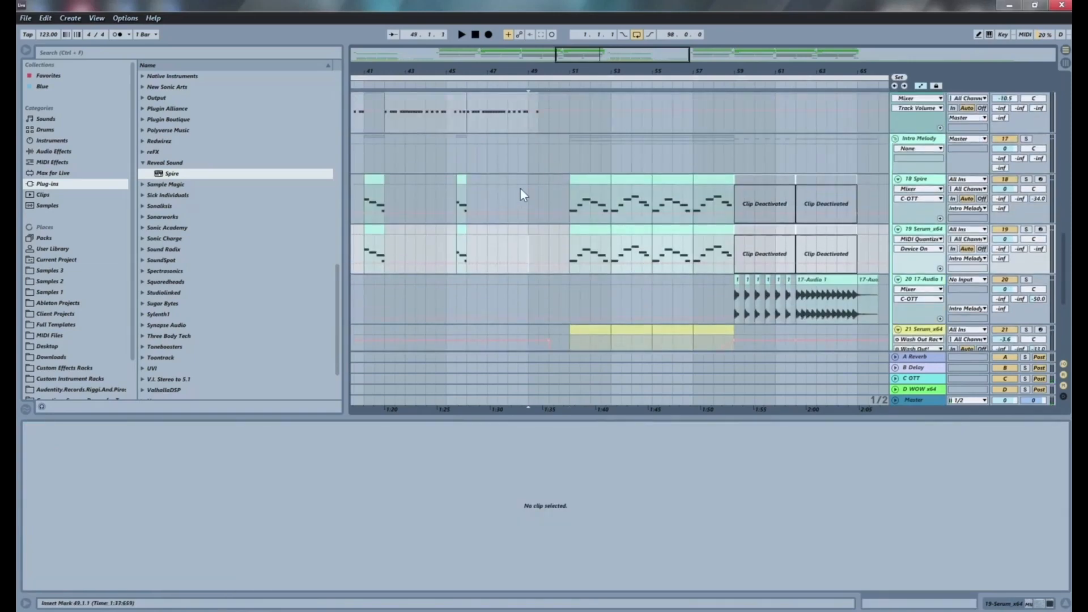
left_click_drag(525, 186, 543, 234)
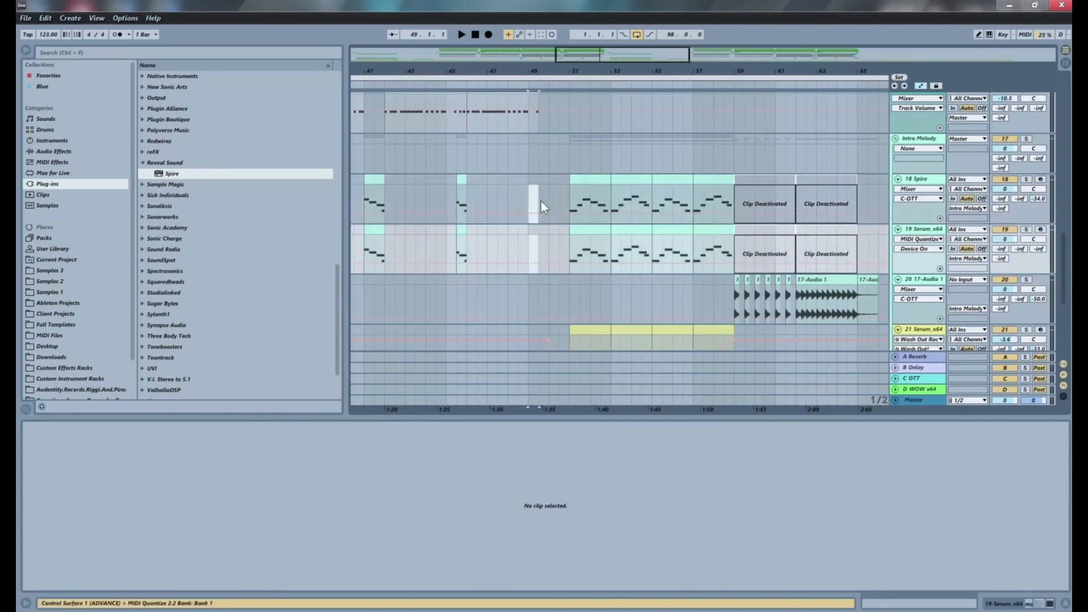
left_click(507, 194)
key("space")
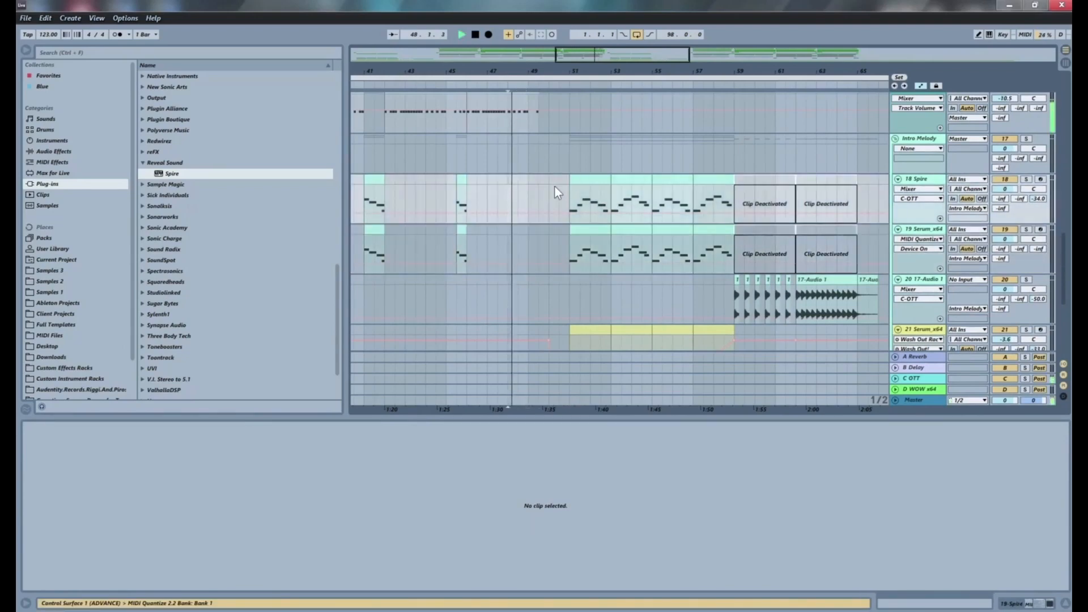
left_click(512, 194)
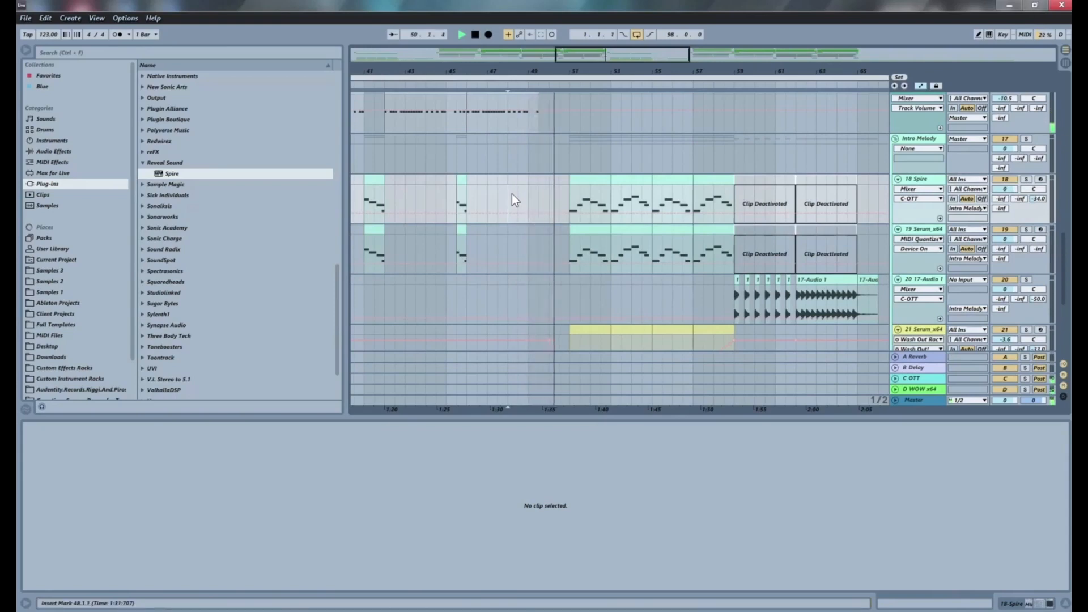
Delete the clip at 50.3.1 on the 9 Audio track and play the transition from 49.1.1.
scroll(527, 198, "down", 10)
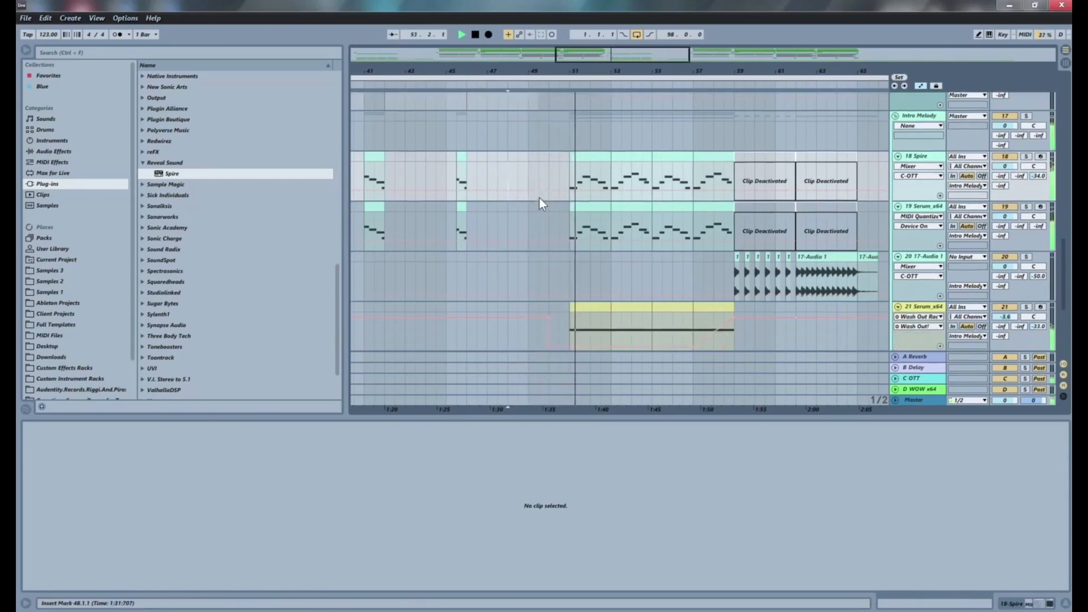
scroll(552, 195, "up", 10)
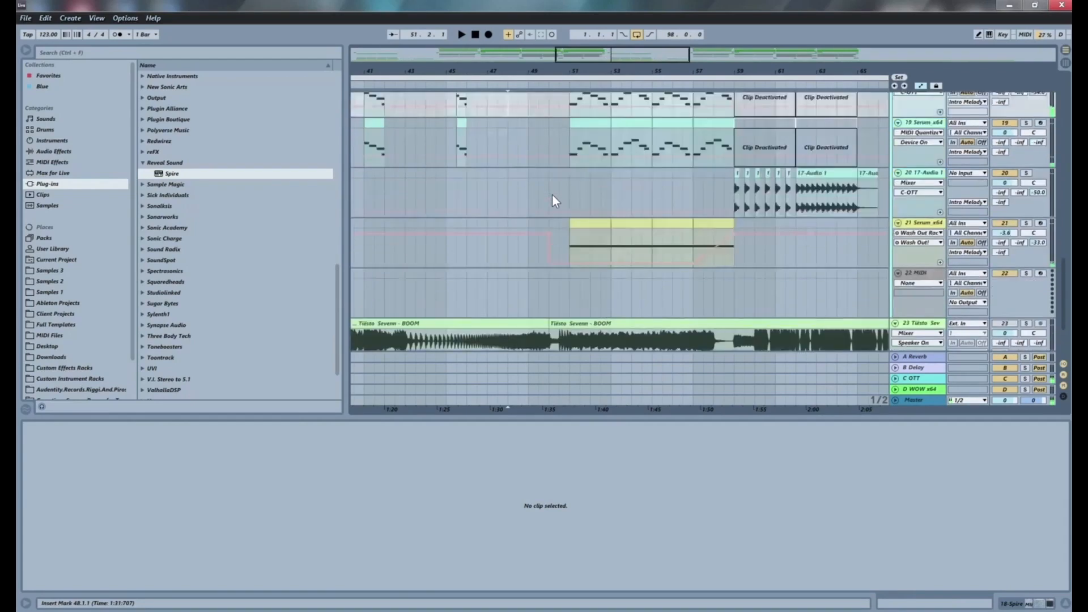
scroll(552, 195, "up", 2)
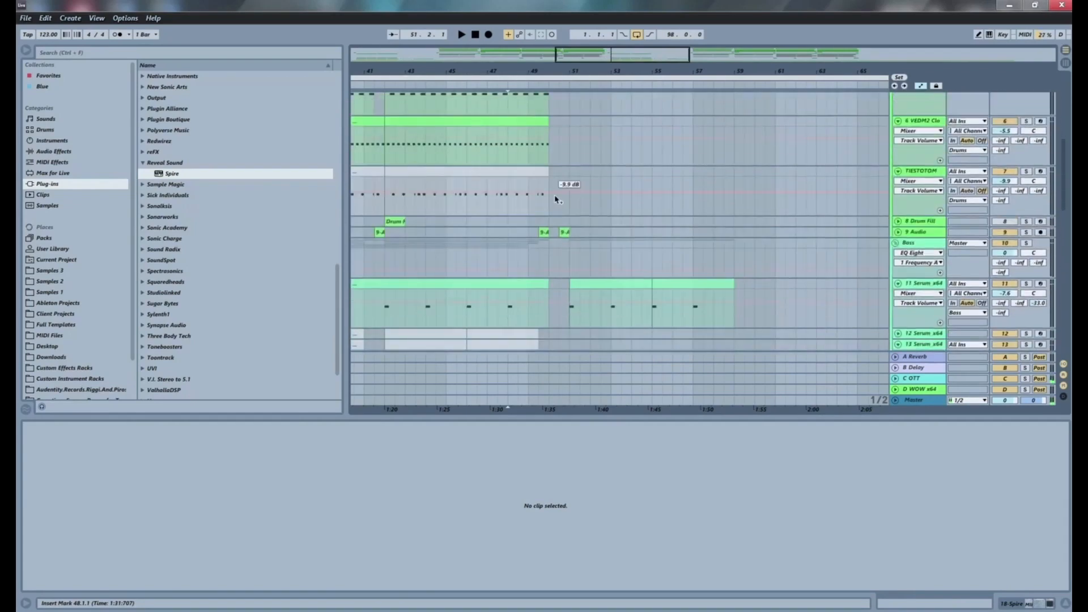
left_click(564, 232)
key("Delete")
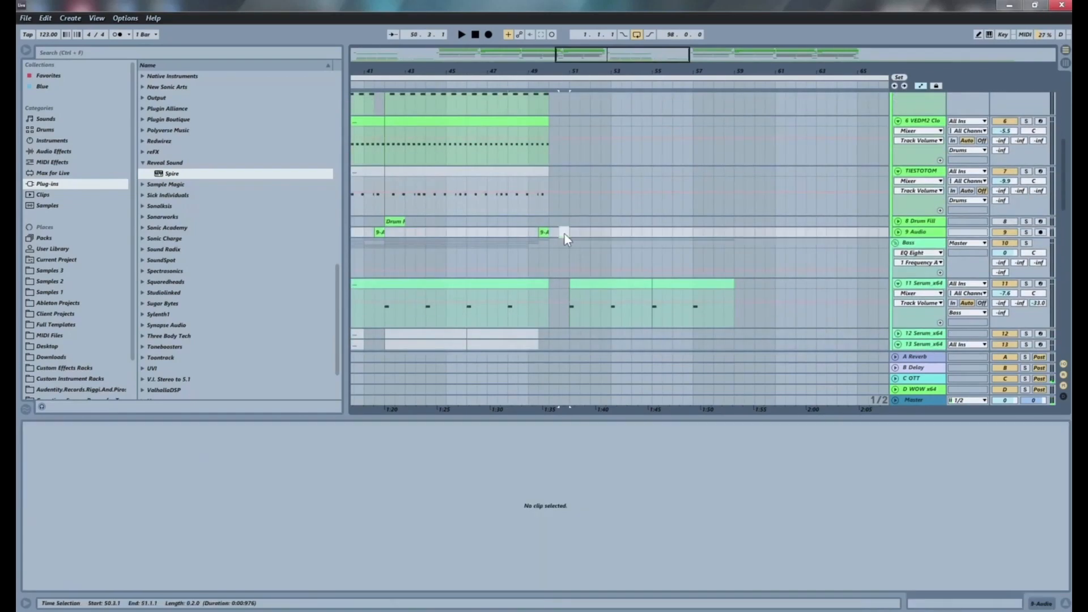
left_click(529, 233)
key("space")
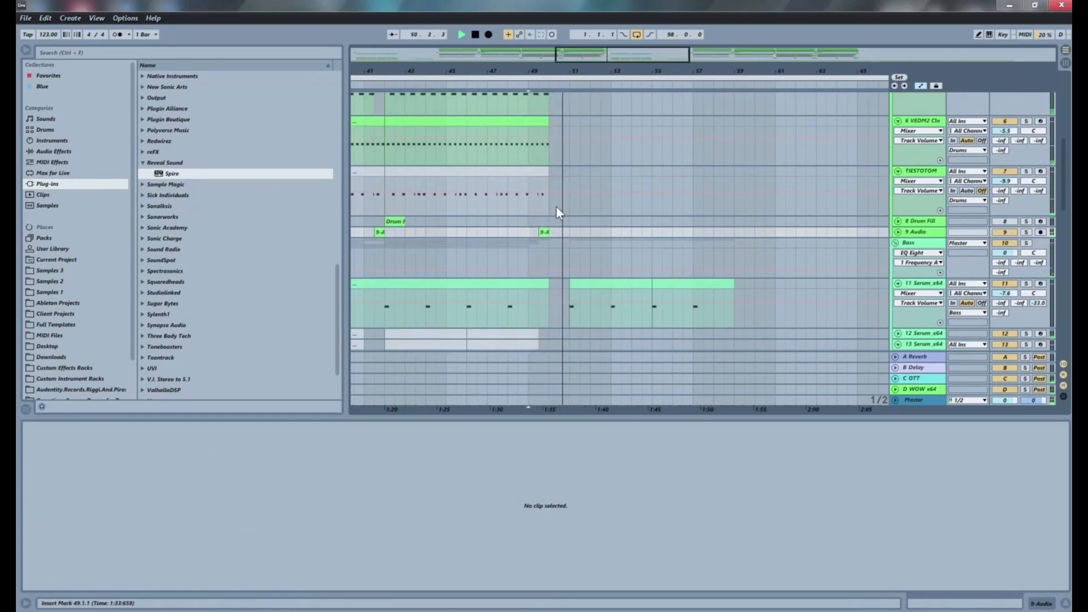
scroll(571, 209, "down", 10)
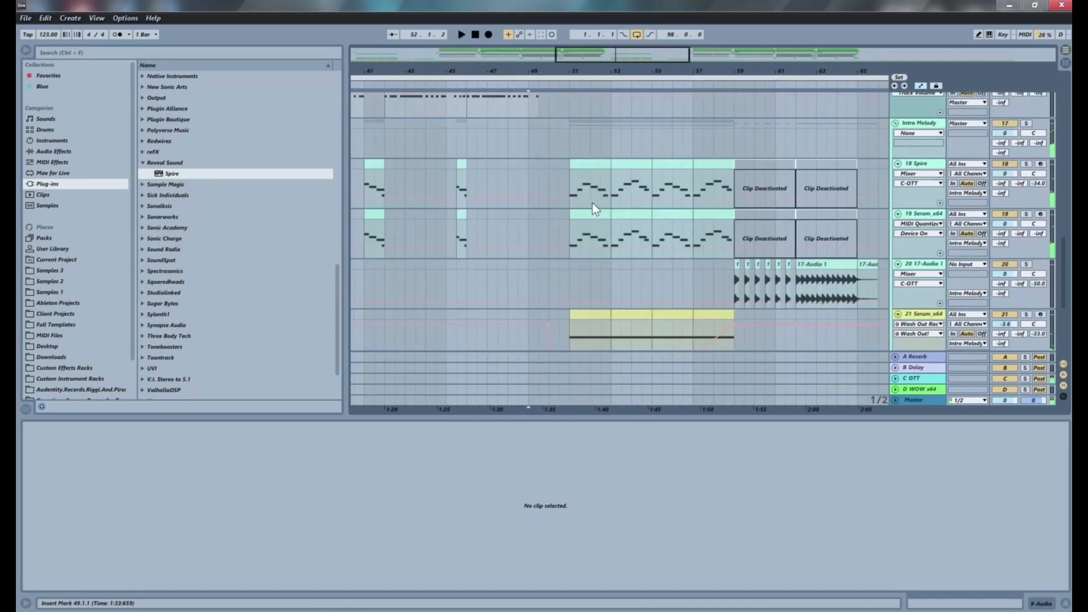
Copy the first short 17-Audio clip at bar 59 to 50.3.1 on the same track and reverse the copy.
left_click(738, 265)
left_click_drag(737, 265, 569, 269)
left_click(569, 268)
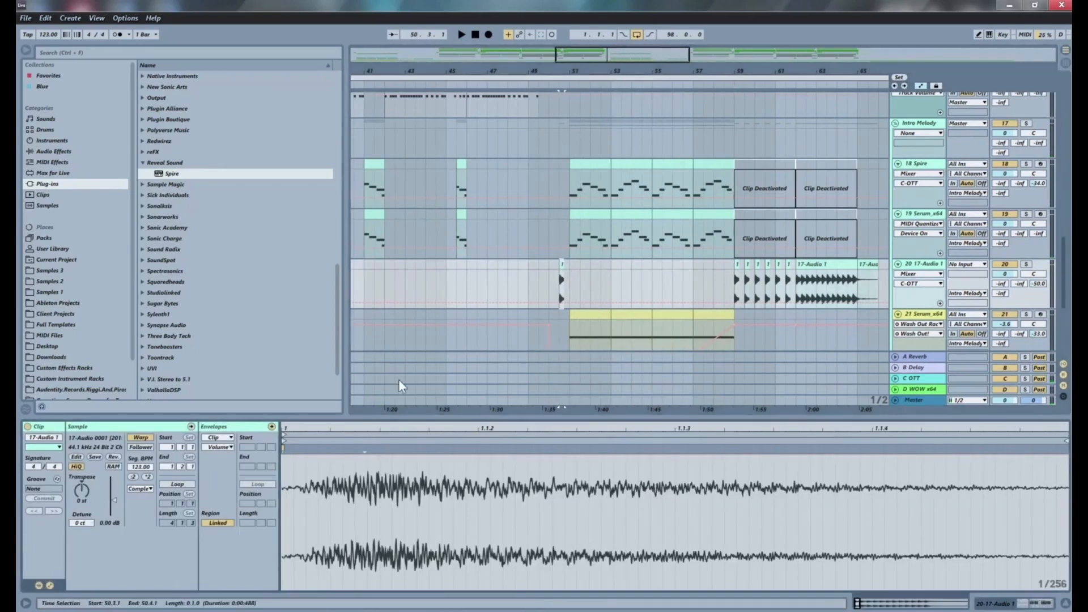
left_click(118, 458)
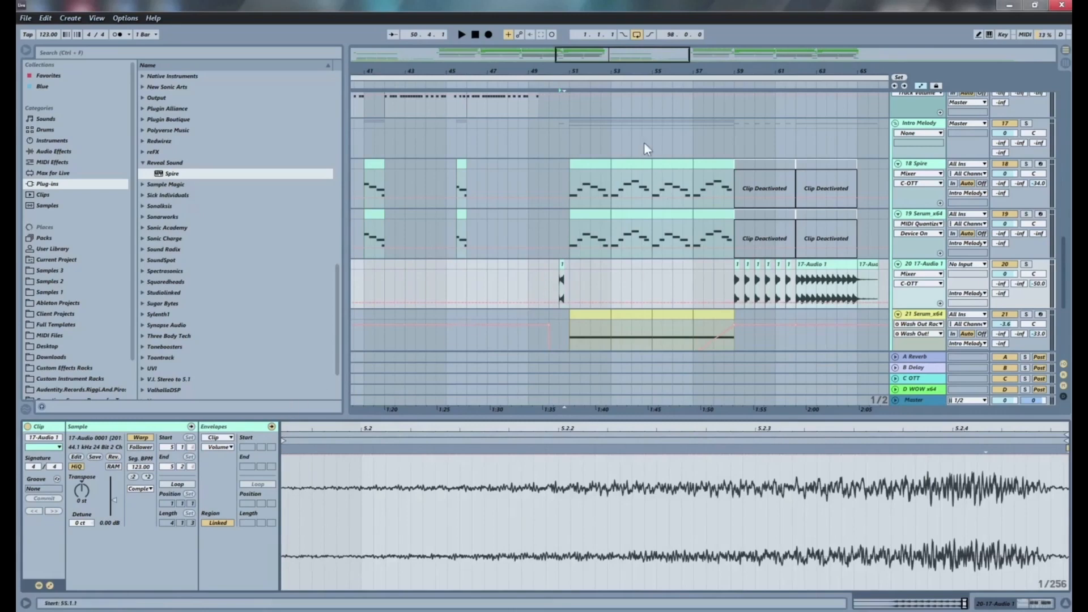
Move the reversed 17-Audio clip to start at 50.4.1 and play the transition from 50.2.1.
scroll(560, 67, "up", 5)
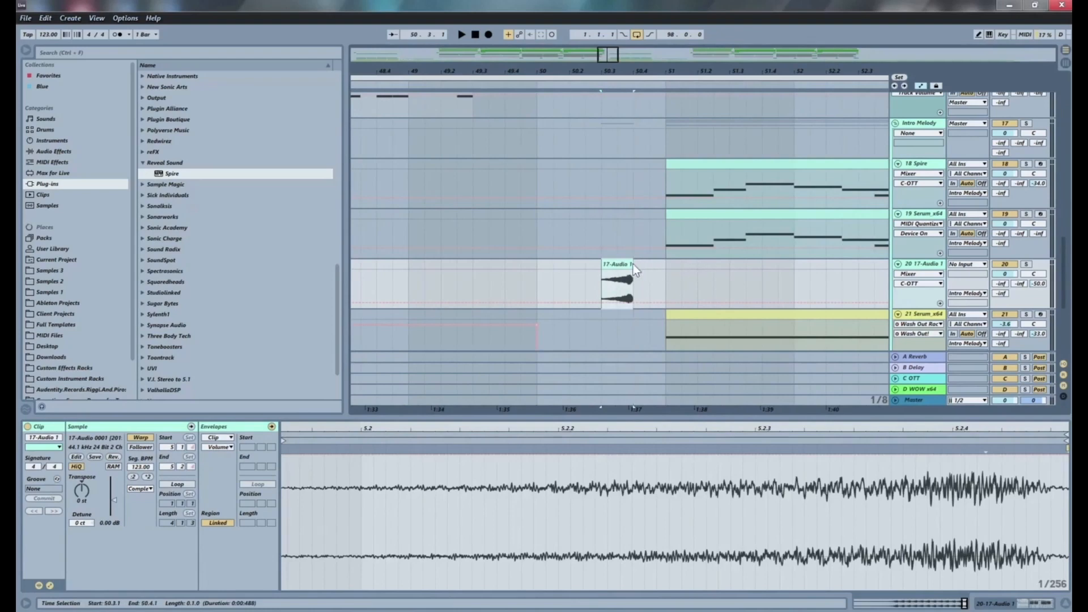
left_click_drag(630, 264, 663, 264)
left_click(571, 283)
key("space")
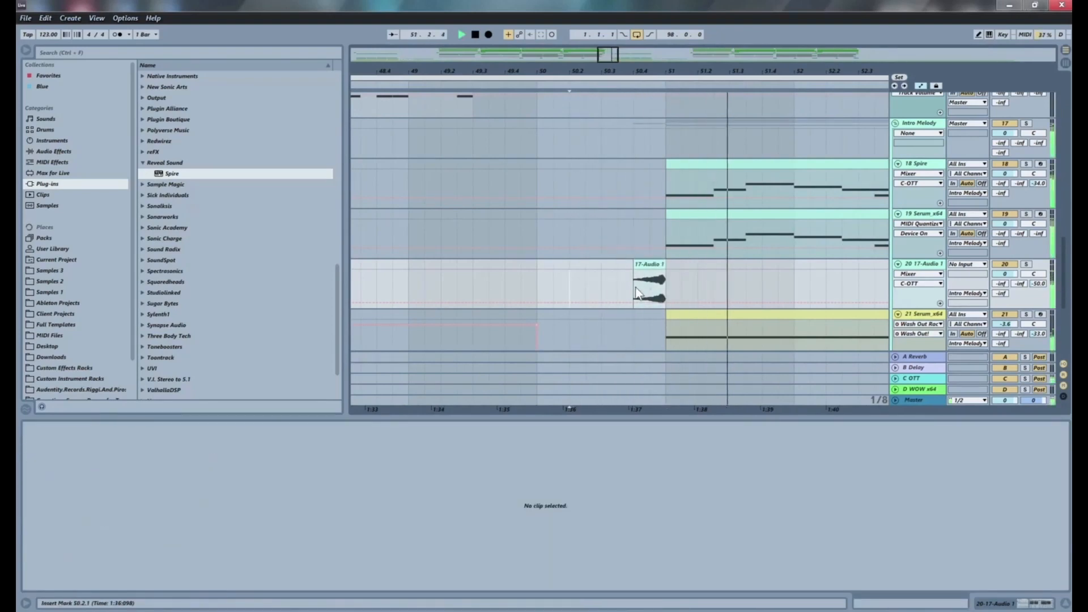
key("space")
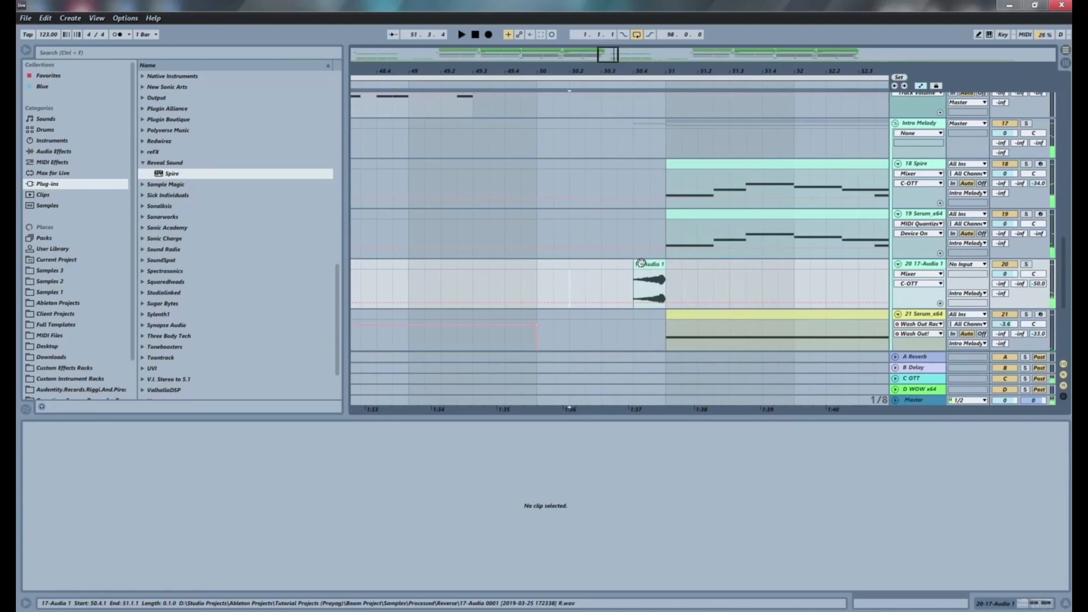
key("space")
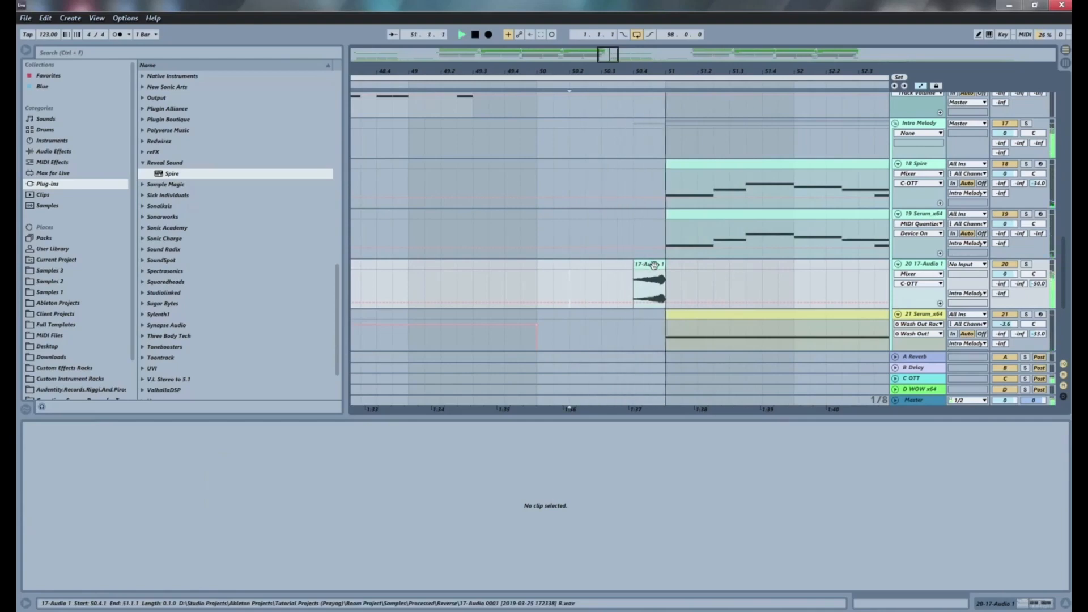
Stop playback and delete the reversed 17-Audio clip at 50.4.1.
left_click(655, 265)
key("space")
key("Delete")
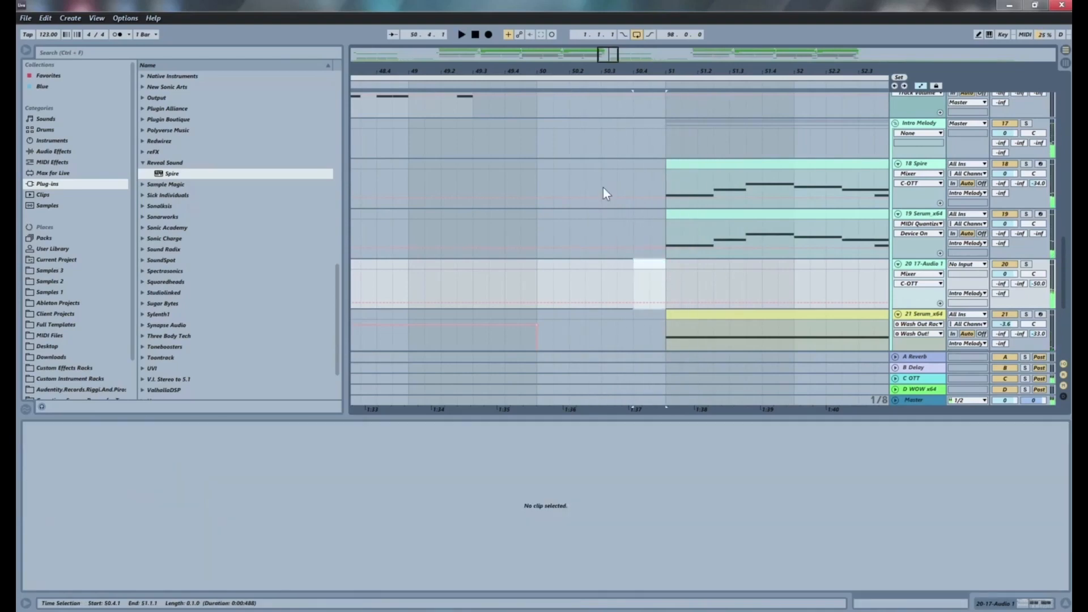
Play the arrangement from 51.1.1 and again from 50.2.1 to check the transition without the reversed hit.
left_click(668, 175)
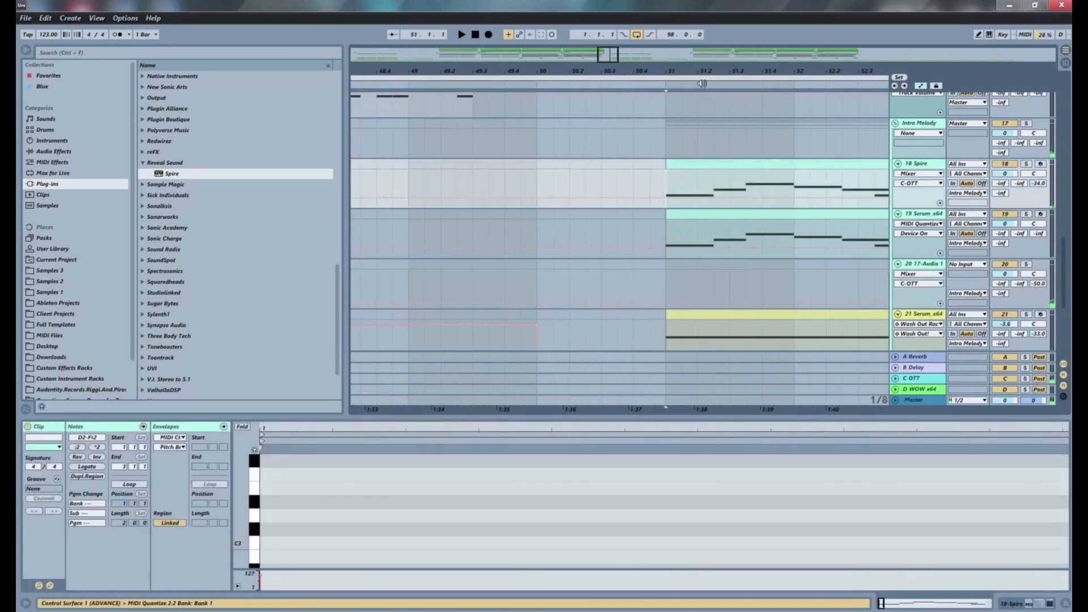
left_click_drag(666, 72, 666, 48)
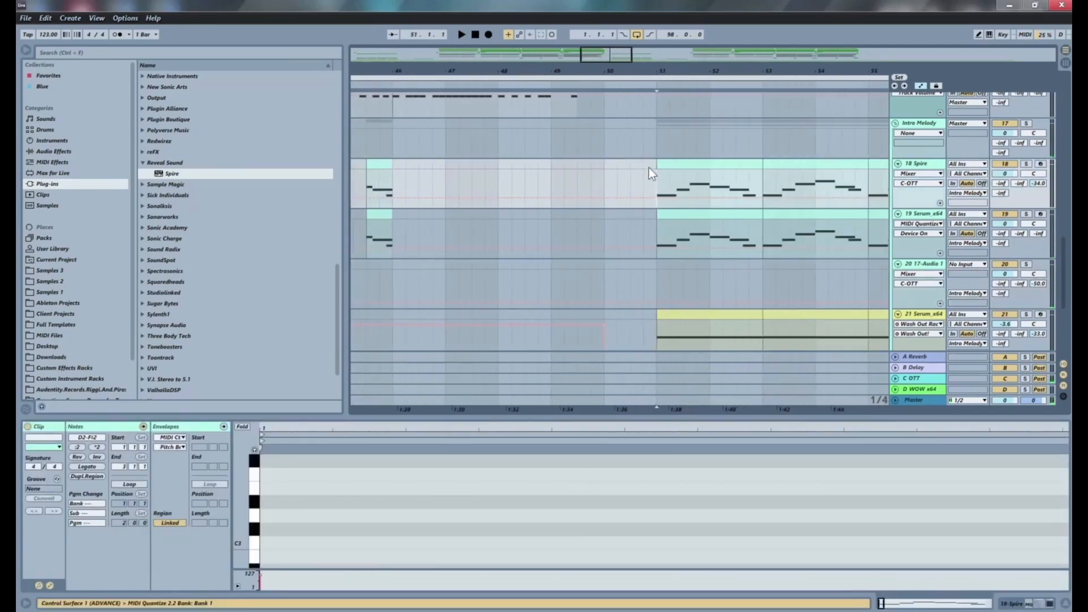
key("space")
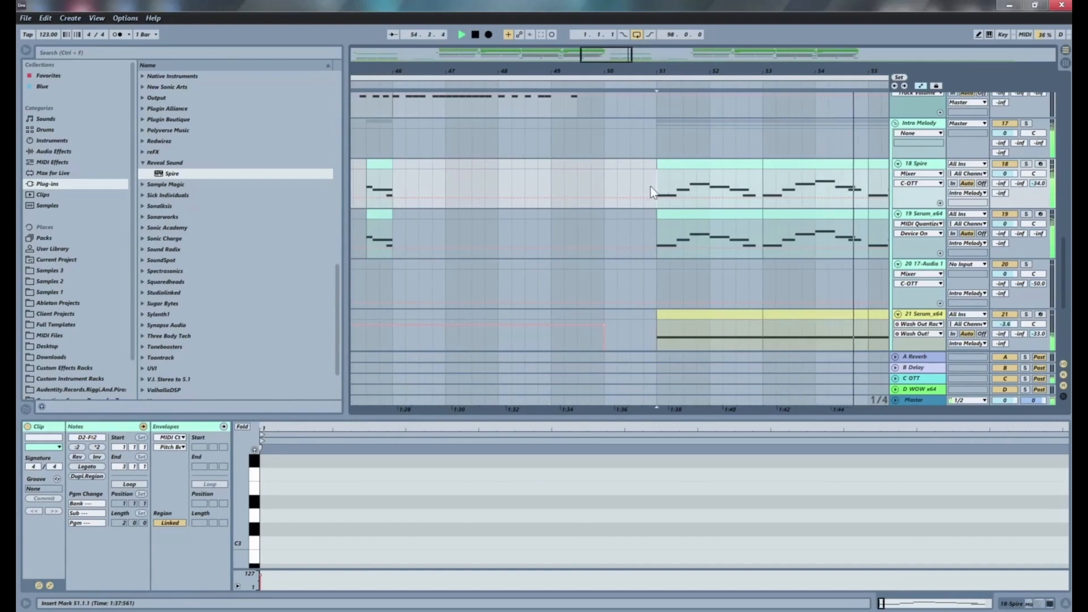
left_click(604, 182)
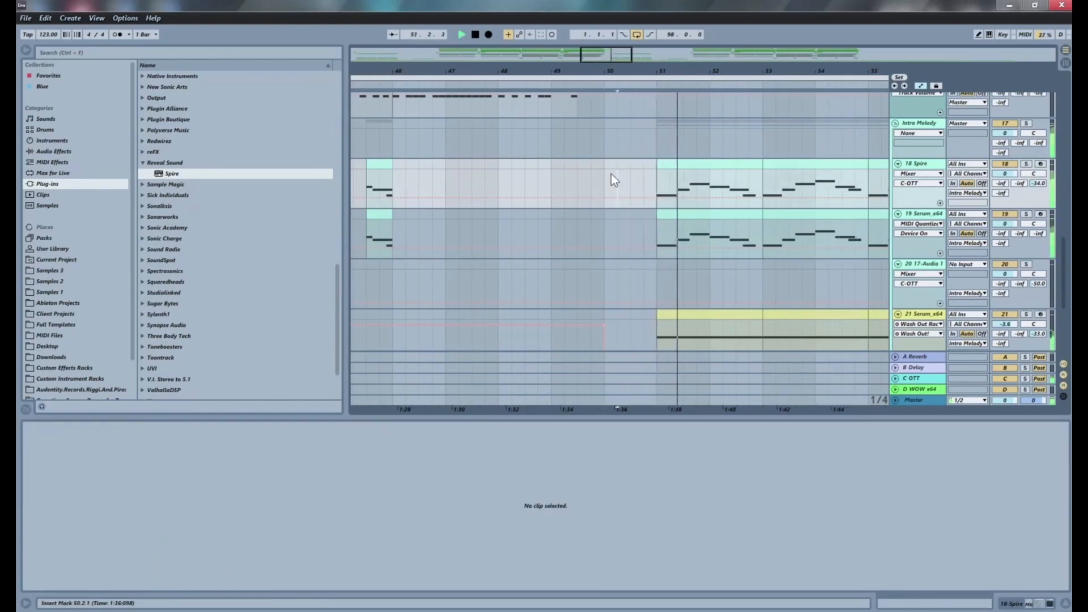
key("space")
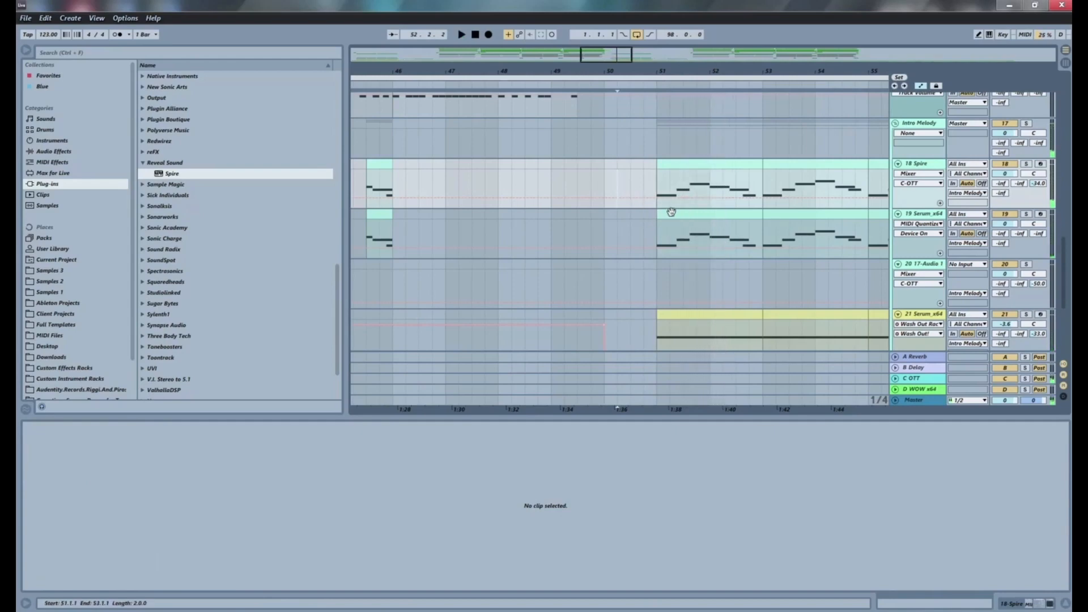
Insert an audio track below 19 Serum and copy the first half bar of the Spire and Serum melody clips from 51.1.1 to 49.1.1.
left_click(603, 226)
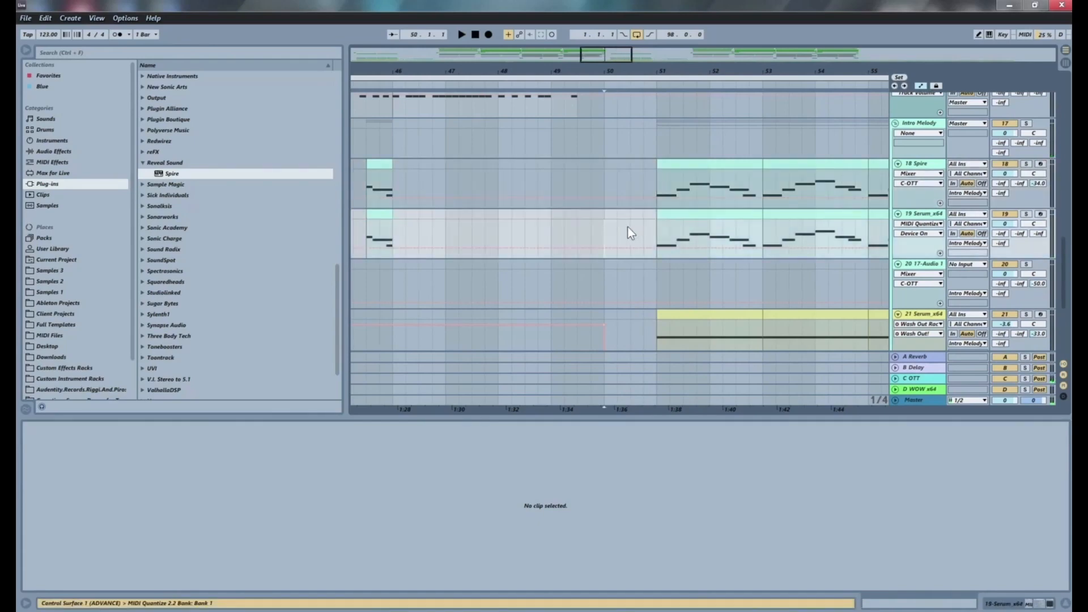
key("ctrl+t")
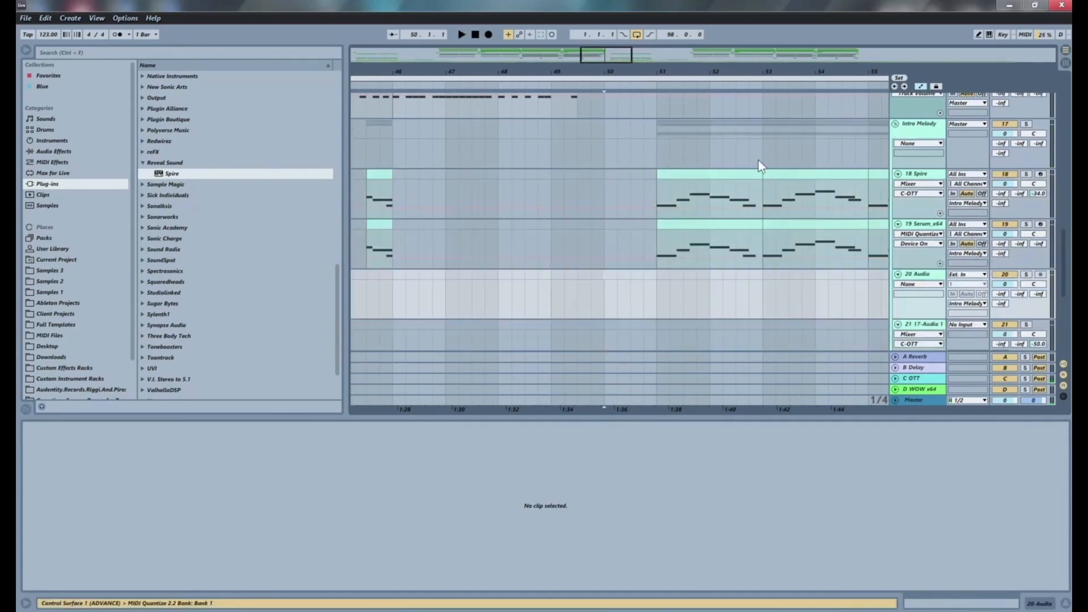
left_click(655, 193)
left_click_drag(655, 194, 684, 179)
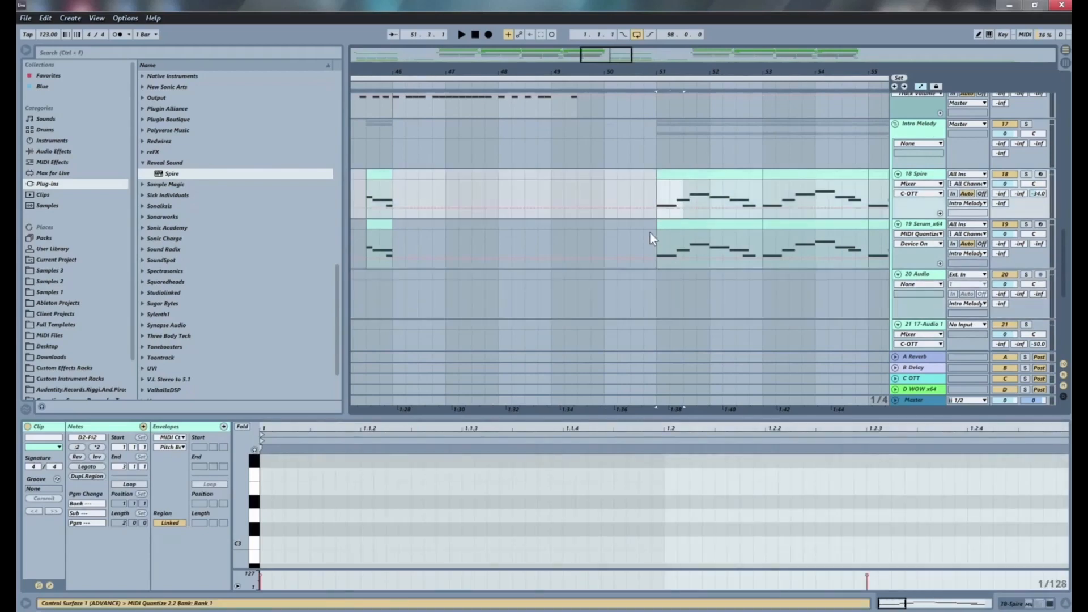
left_click_drag(682, 254, 558, 186)
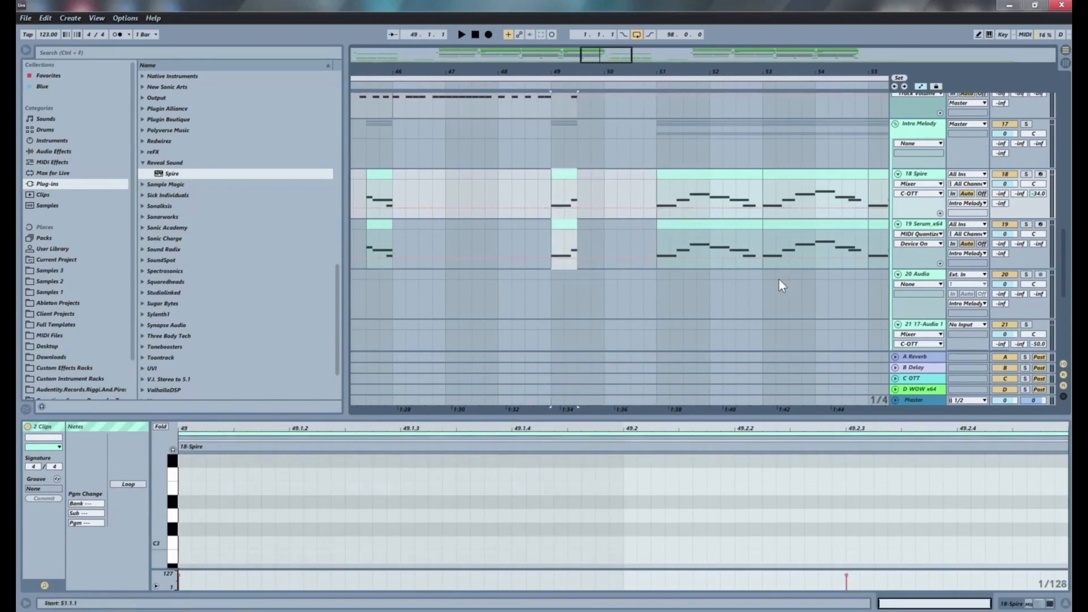
Set the 20 Audio track's input to Intro Melody and arm the track for recording from 49.1.1.
left_click(557, 304)
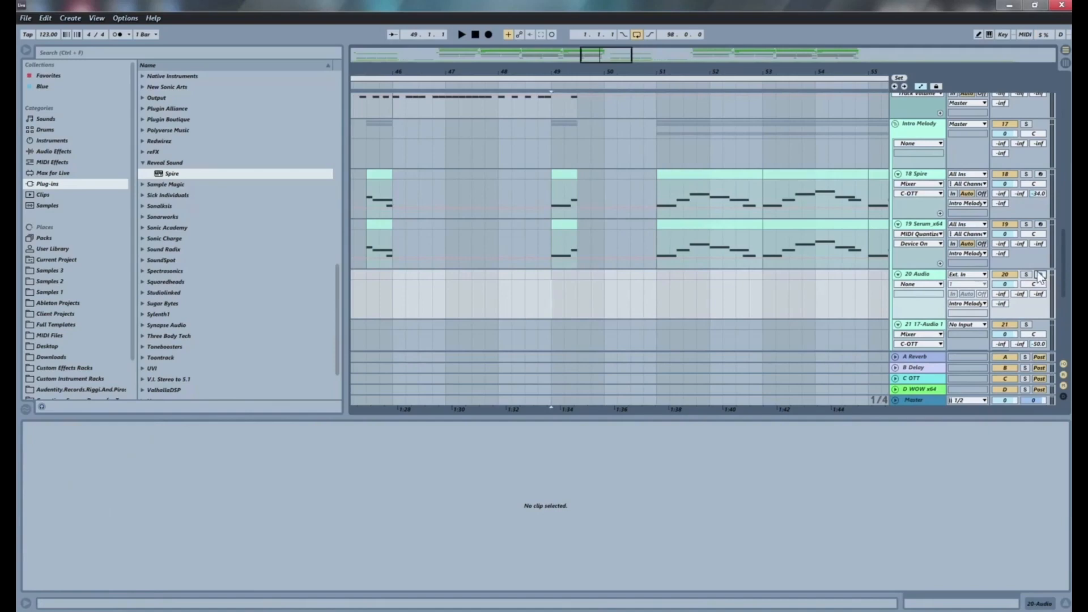
left_click(968, 275)
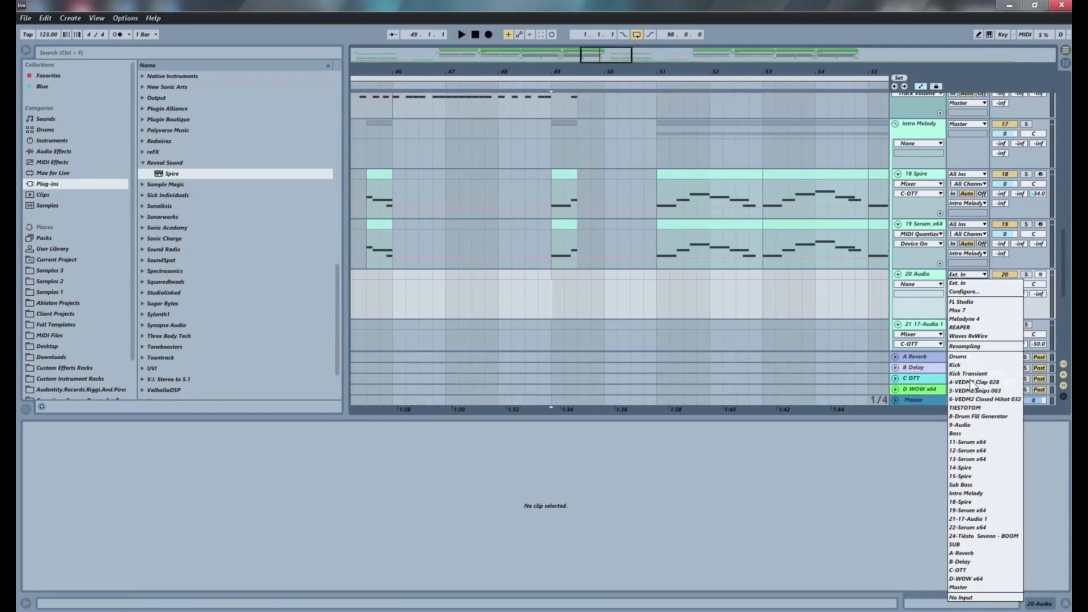
left_click(971, 492)
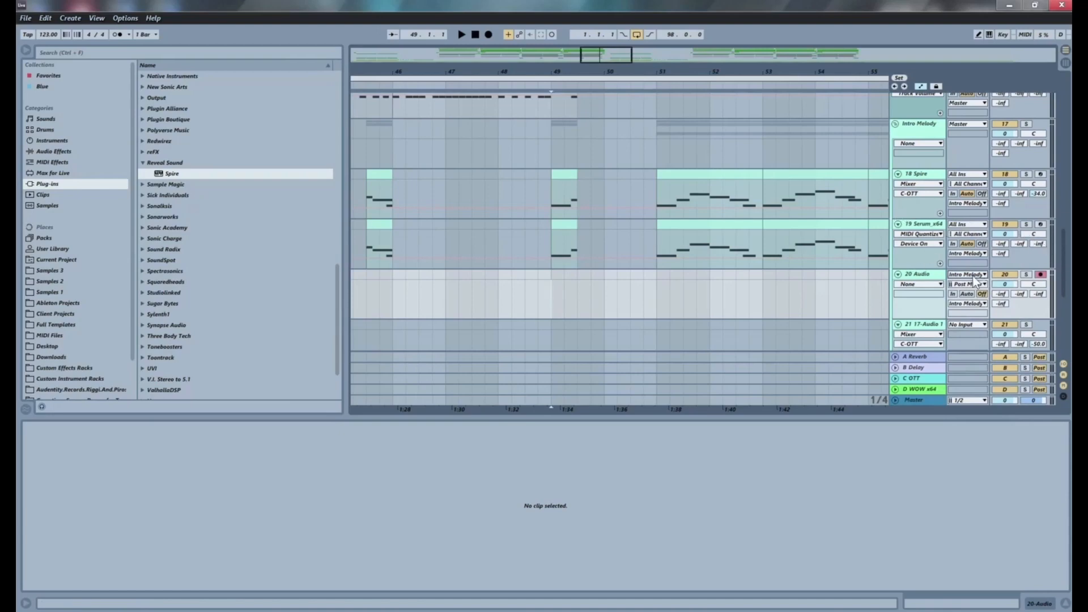
left_click(927, 131)
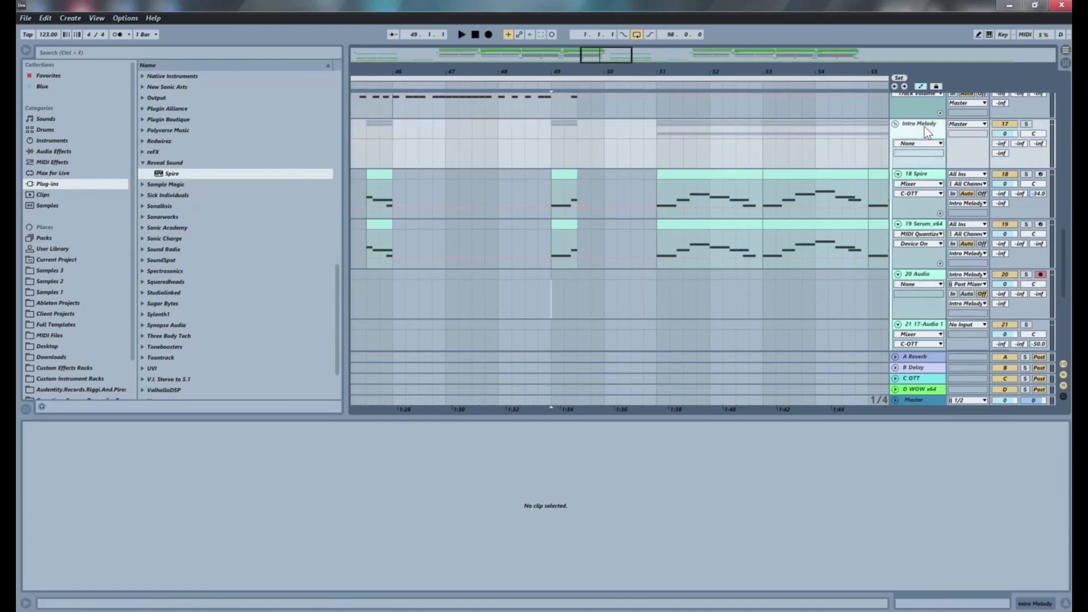
left_click(929, 180)
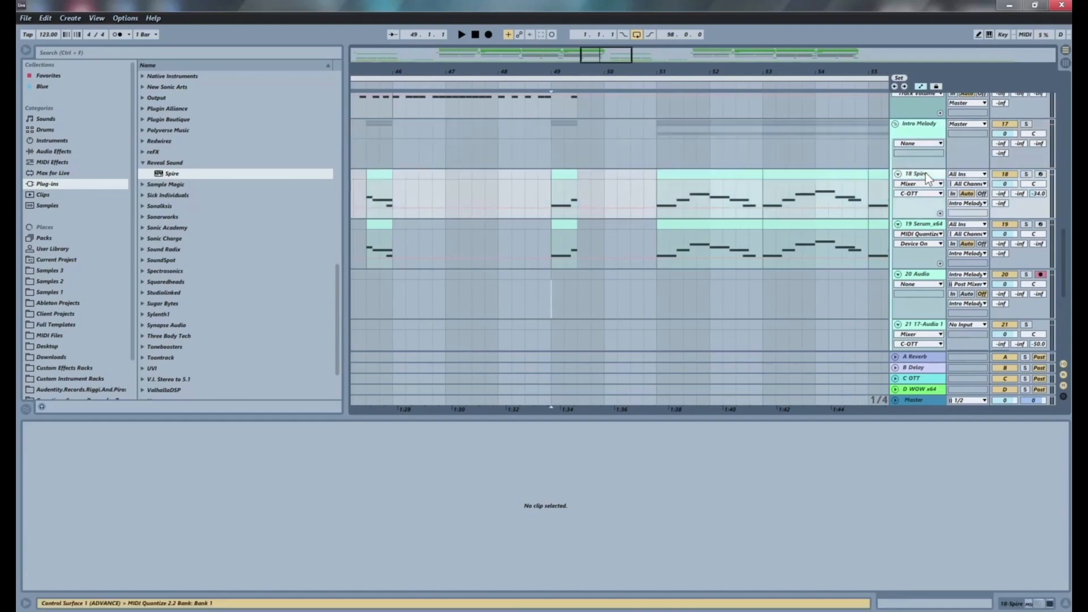
left_click(924, 231)
left_click(928, 135)
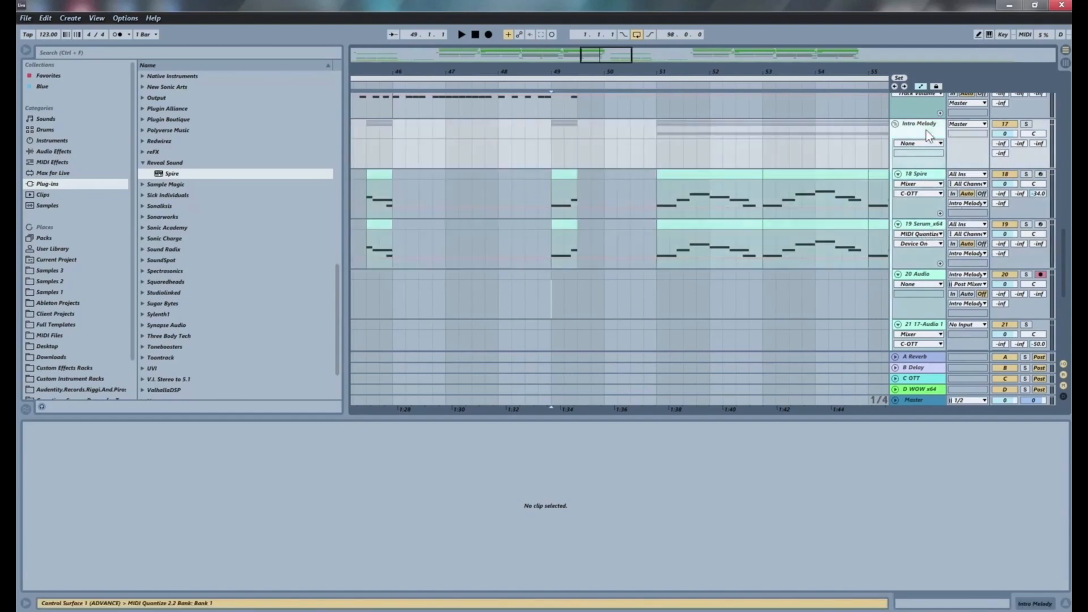
Record a trial take of the Intro Melody group onto the 20 Audio track from bar 49 and delete it.
left_click(556, 306)
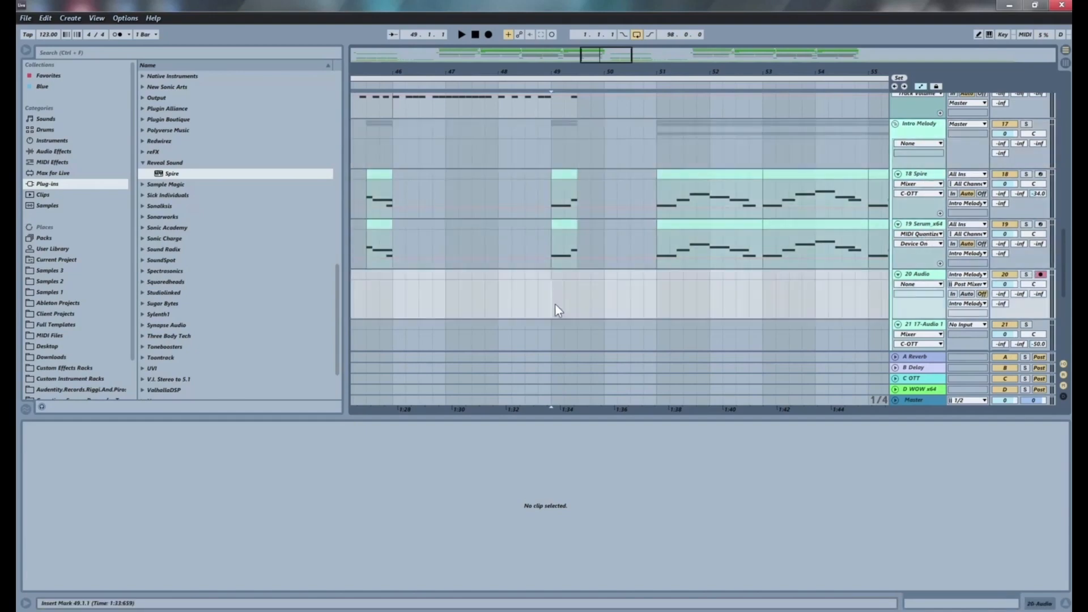
left_click(488, 37)
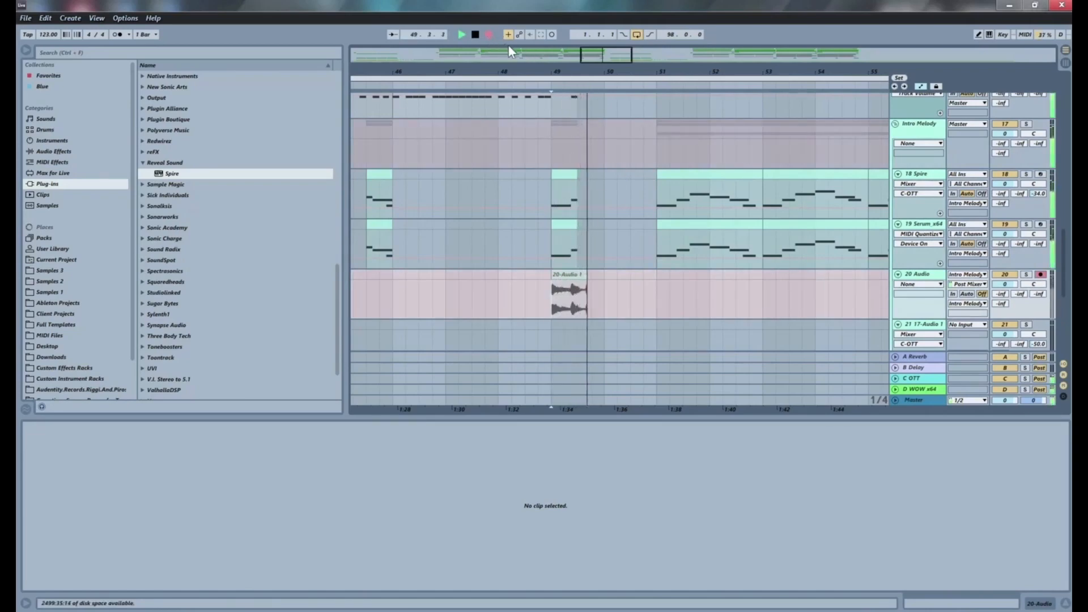
key("space")
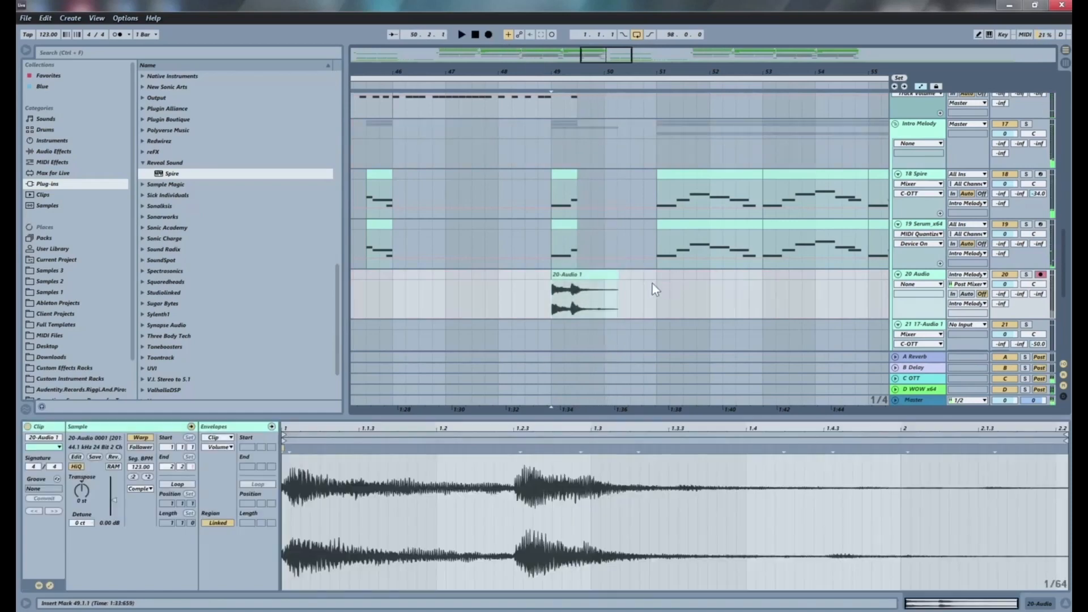
left_click(588, 290)
key("Delete")
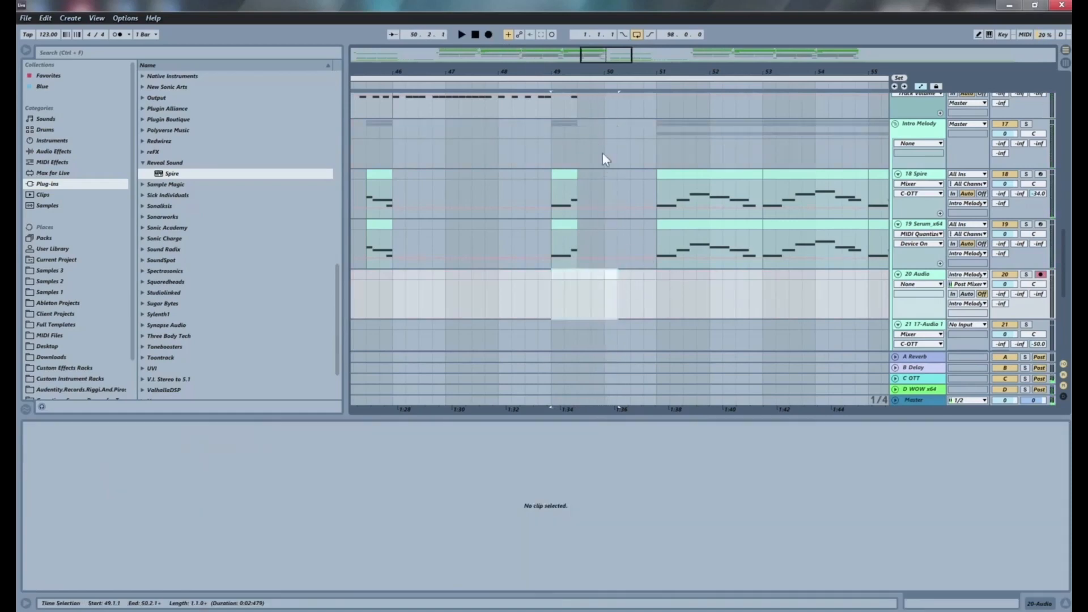
In the 18 Spire clip at bar 49, delete the E2 note and extend the D2 note to the clip's end.
key("plus")
key("plus")
left_click(573, 177)
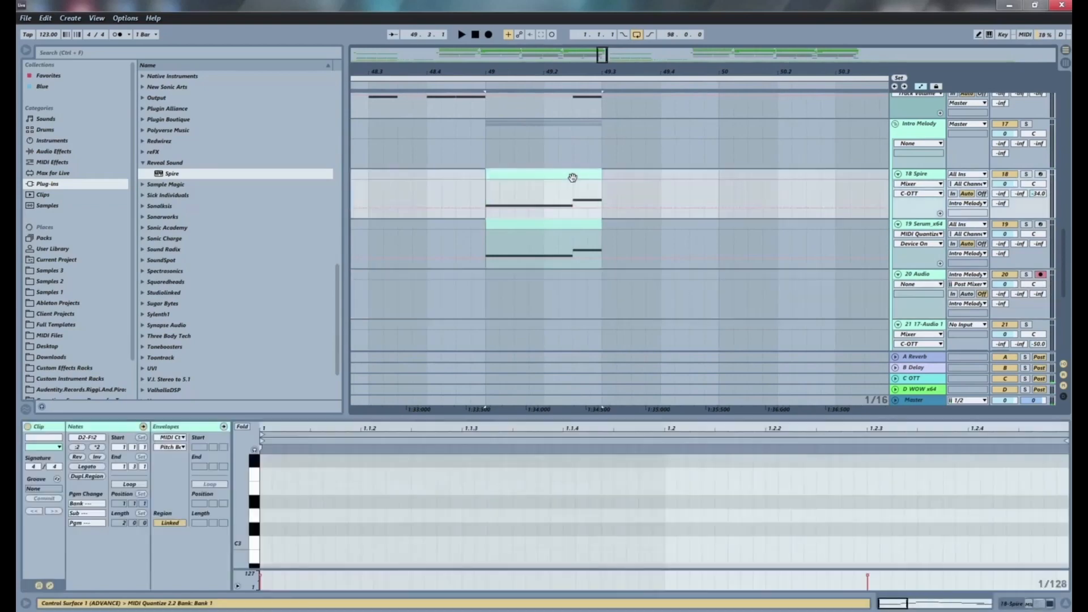
left_click(674, 258)
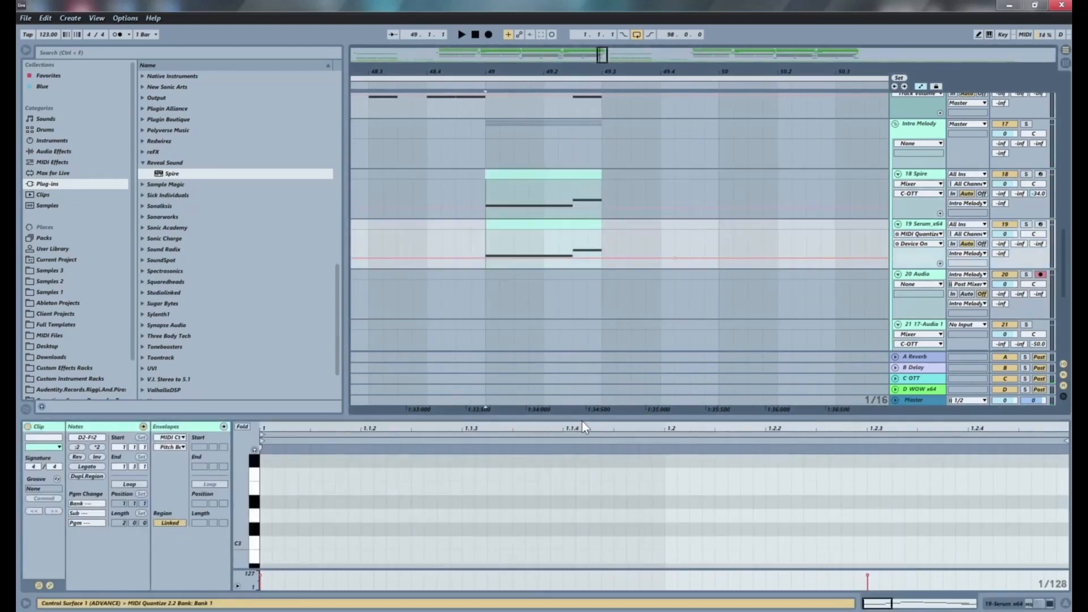
left_click_drag(583, 419, 584, 213)
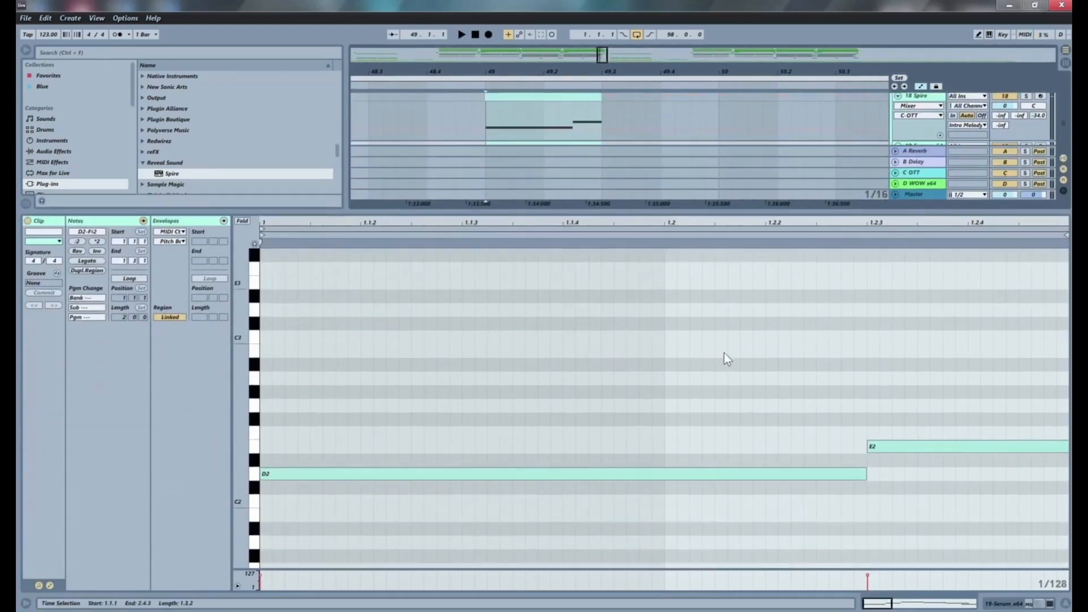
double_click(900, 447)
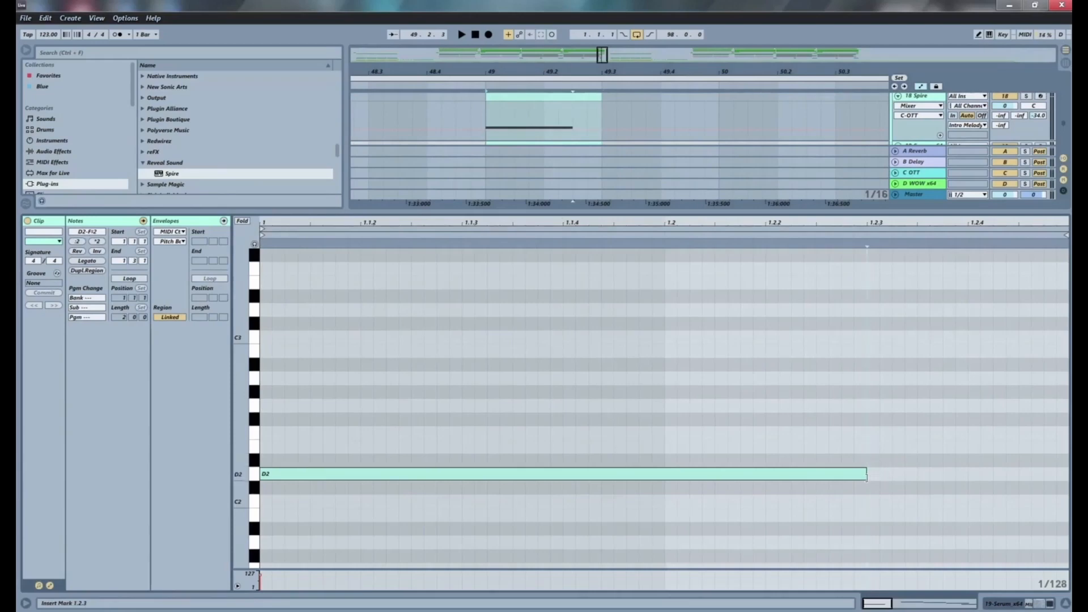
left_click_drag(865, 474, 1064, 489)
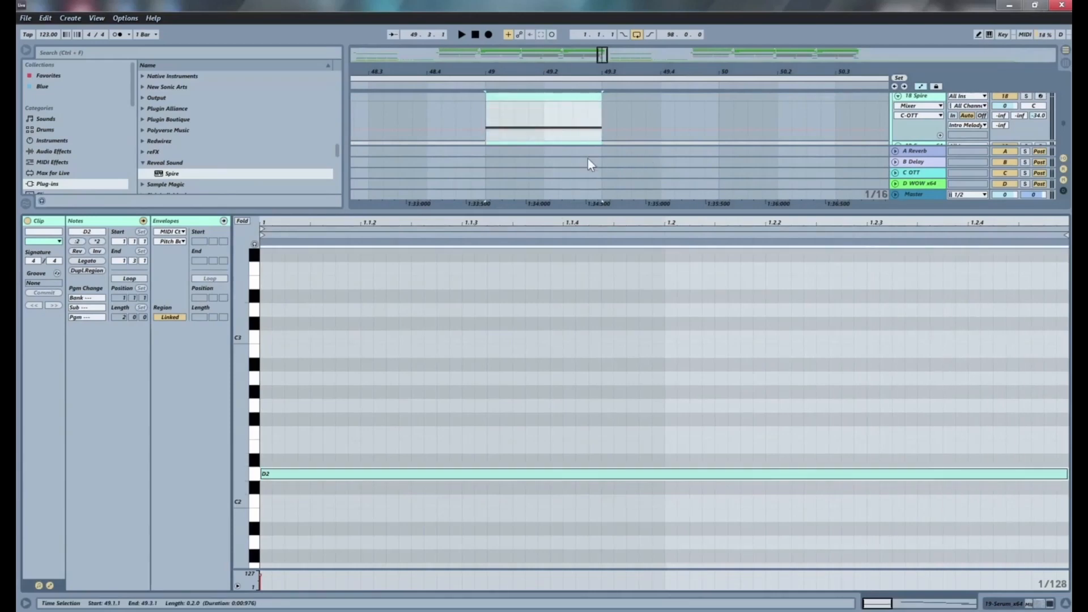
In the 19 Serum_x64 clip at bar 49, remove the E2 note and lengthen D2 to fill the clip.
scroll(605, 133, "down", 2)
scroll(547, 103, "up", 1)
left_click(547, 103)
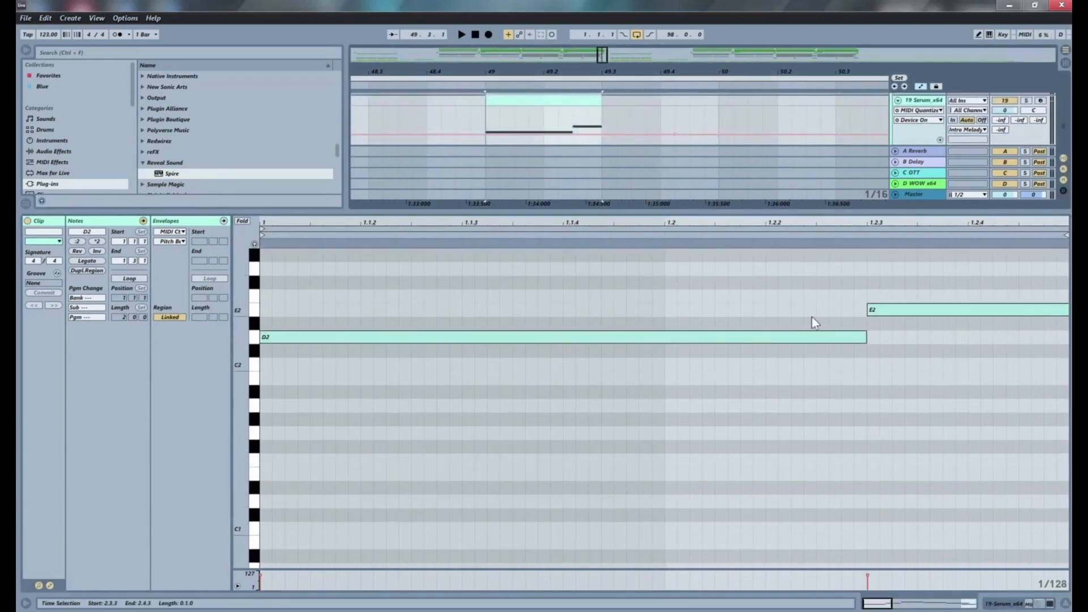
double_click(902, 311)
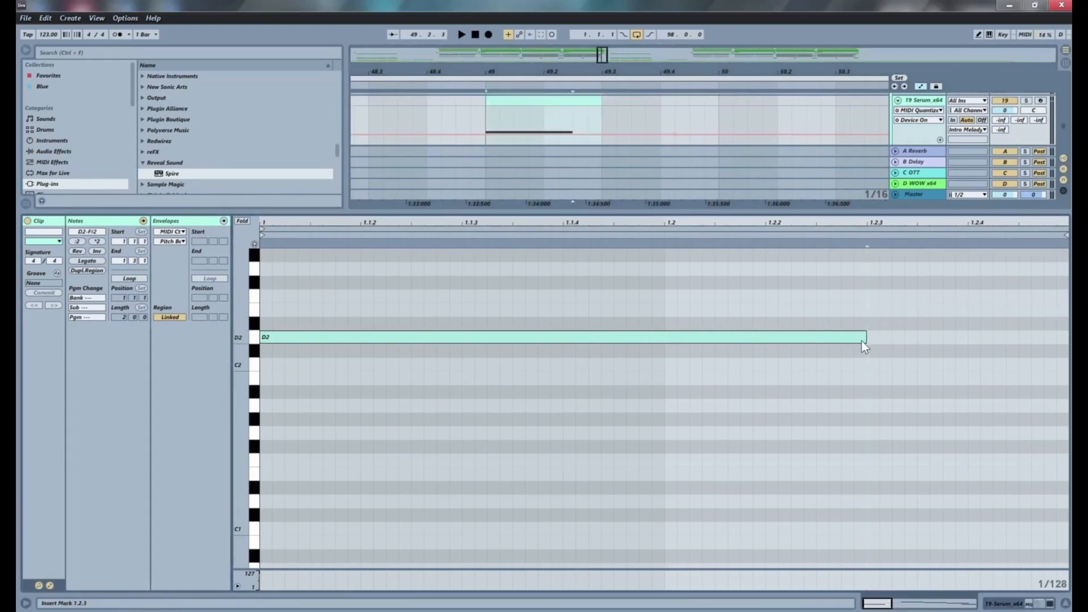
left_click_drag(866, 341, 1068, 343)
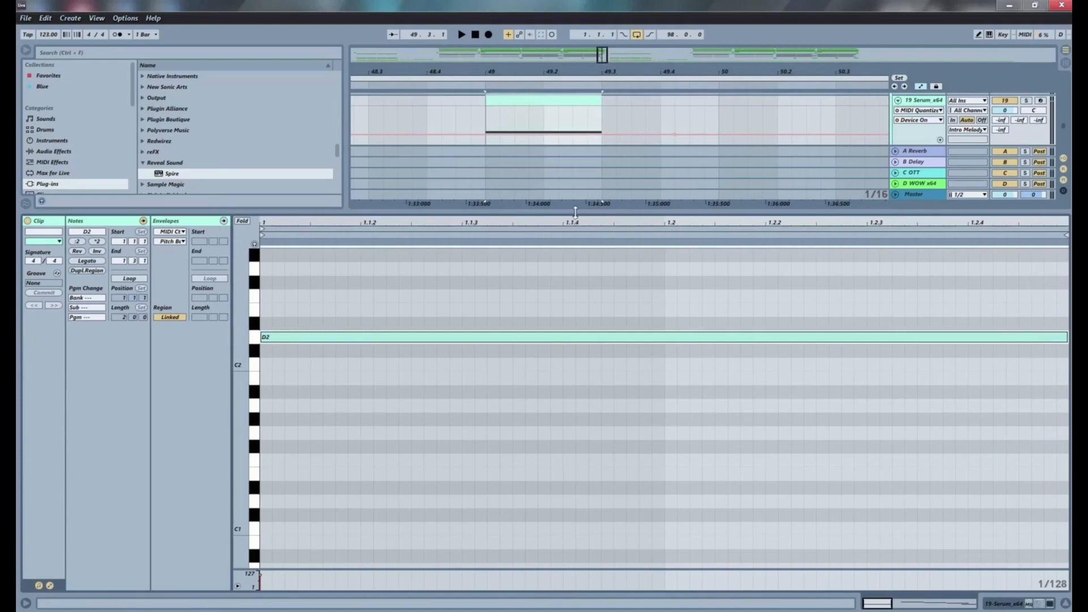
left_click_drag(573, 213, 564, 452)
Audition the edited bar 49 clips and solo the Intro Melody group.
key("space")
scroll(525, 189, "up", 2)
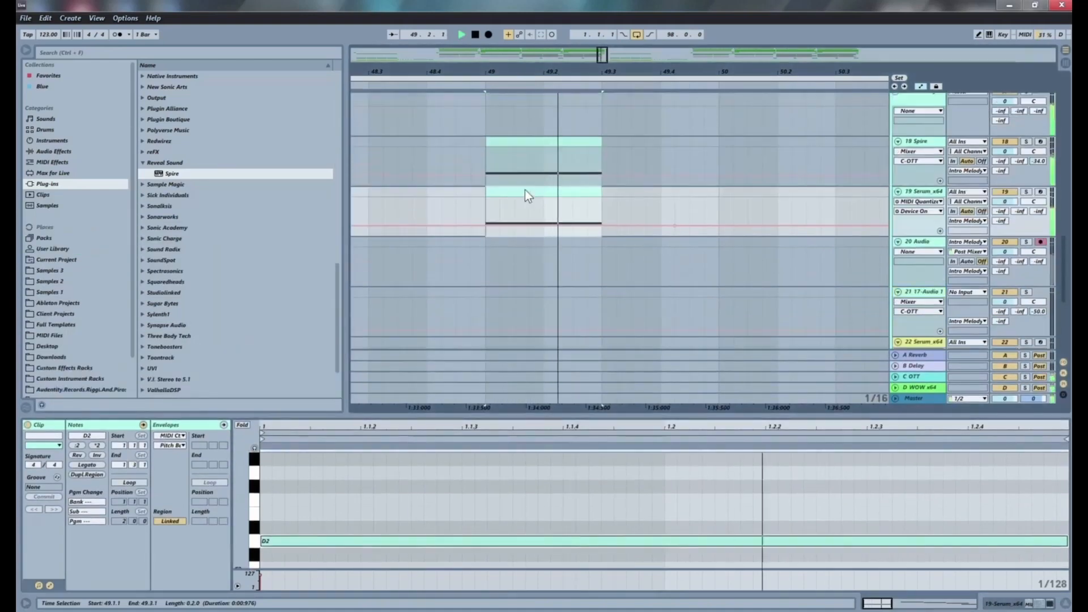
scroll(1020, 123, "up", 1)
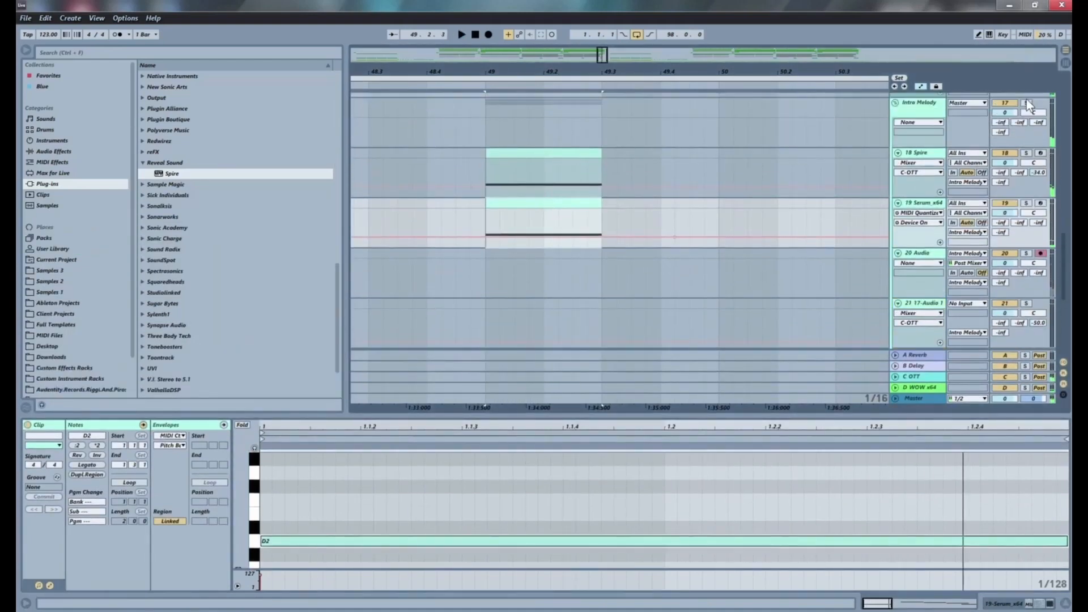
left_click(1027, 103)
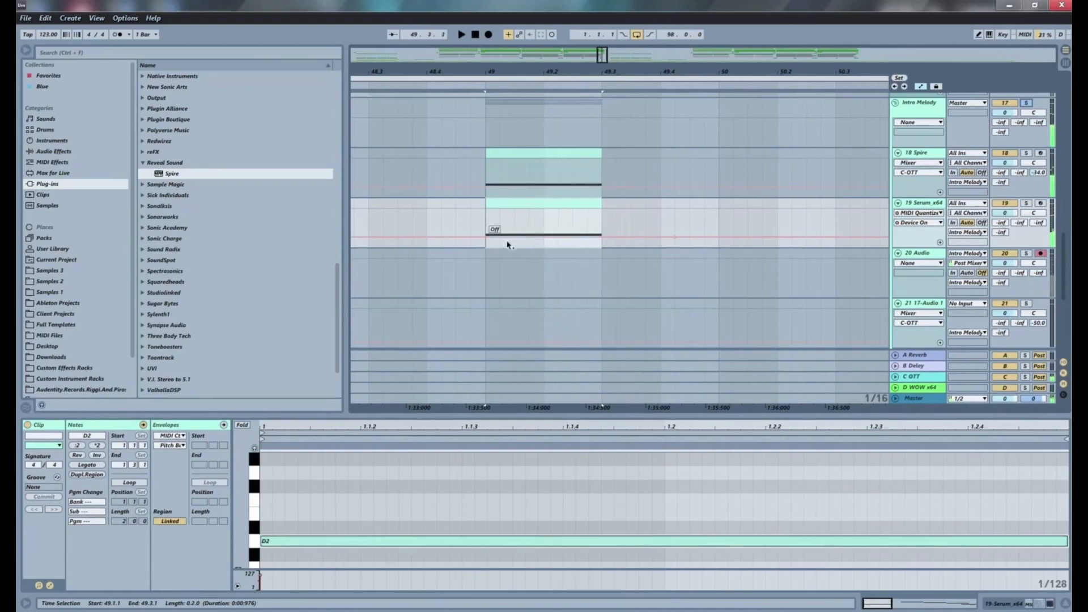
Record the soloed Intro Melody output onto the 20 Audio track from 49.1.1, letting the tail ring out.
left_click(487, 289)
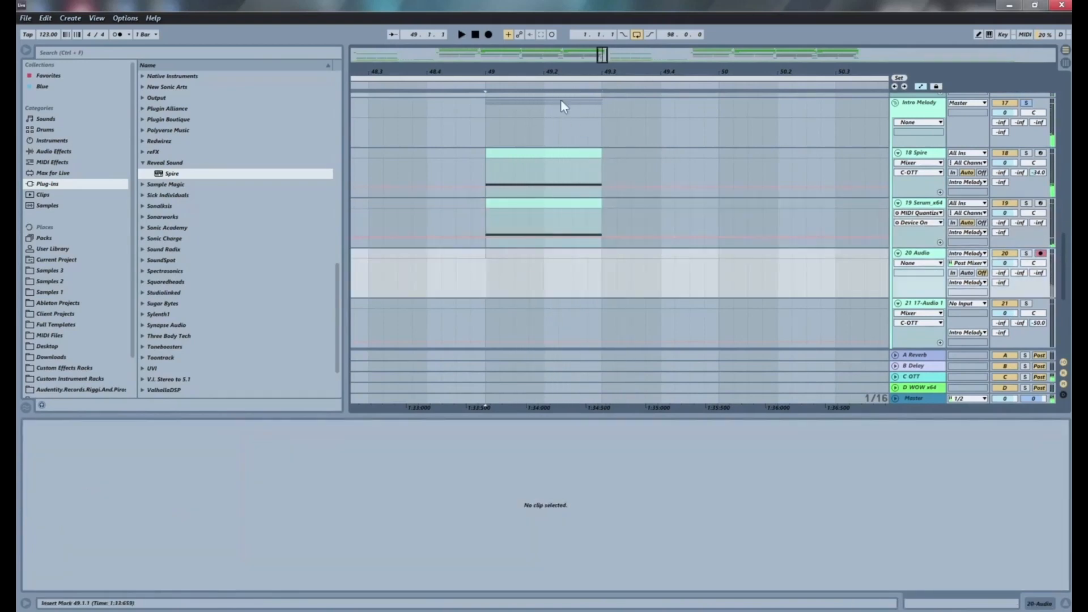
left_click(487, 34)
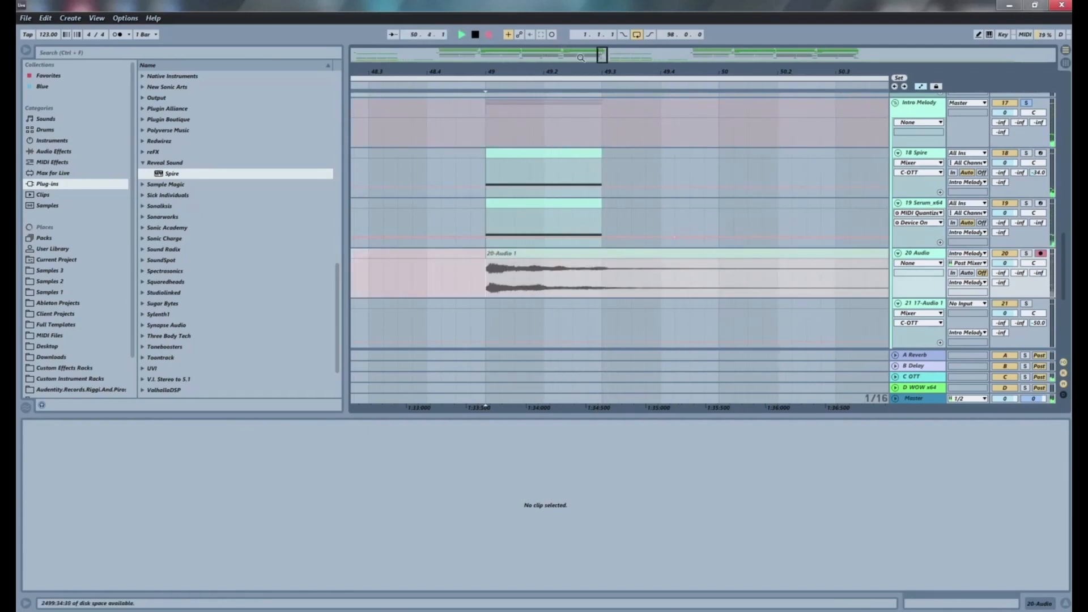
key("space")
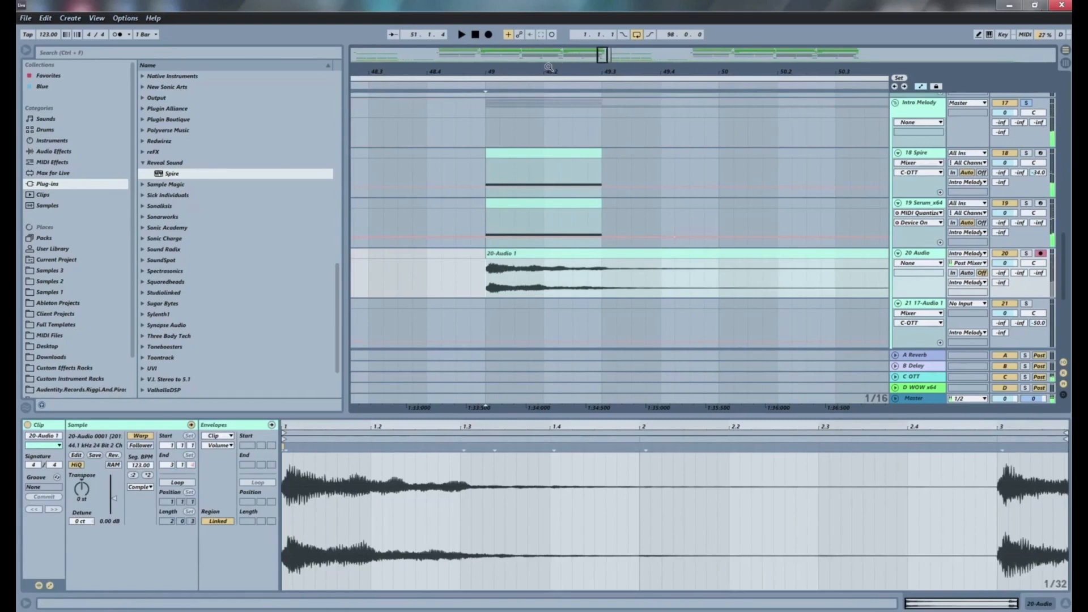
Trim the end of the recorded 20-Audio clip back to 50.4.1 and reverse its sample.
left_click_drag(549, 67, 549, 31)
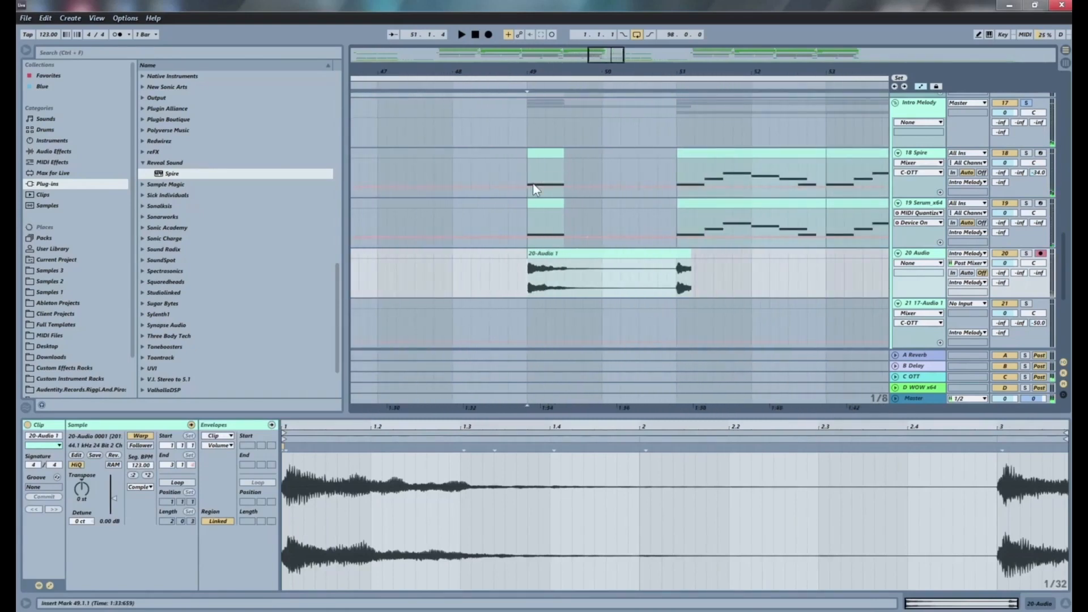
left_click_drag(685, 253, 658, 258)
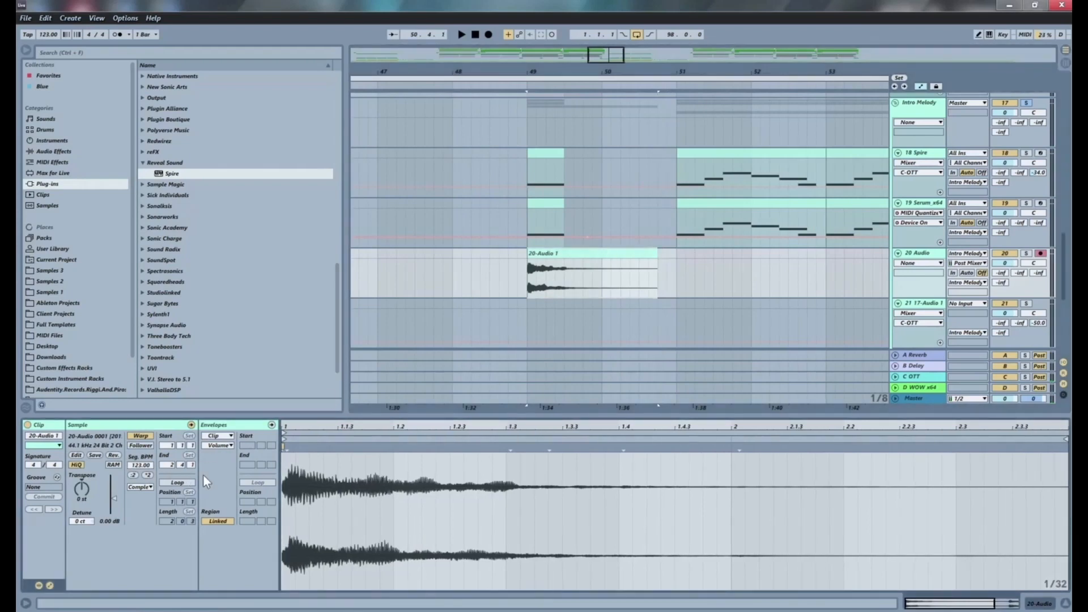
left_click(118, 456)
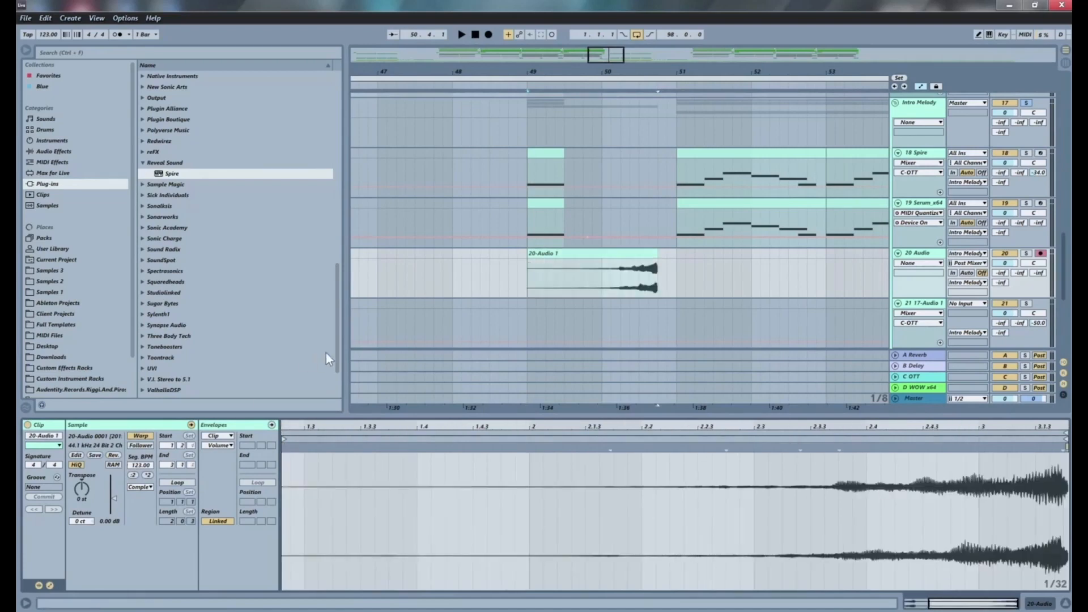
Delete the Spire and Serum MIDI clips at bar 49 and move the reversed audio clip to end at bar 51.
left_click(540, 152)
key("Delete")
left_click(549, 204)
key("Delete")
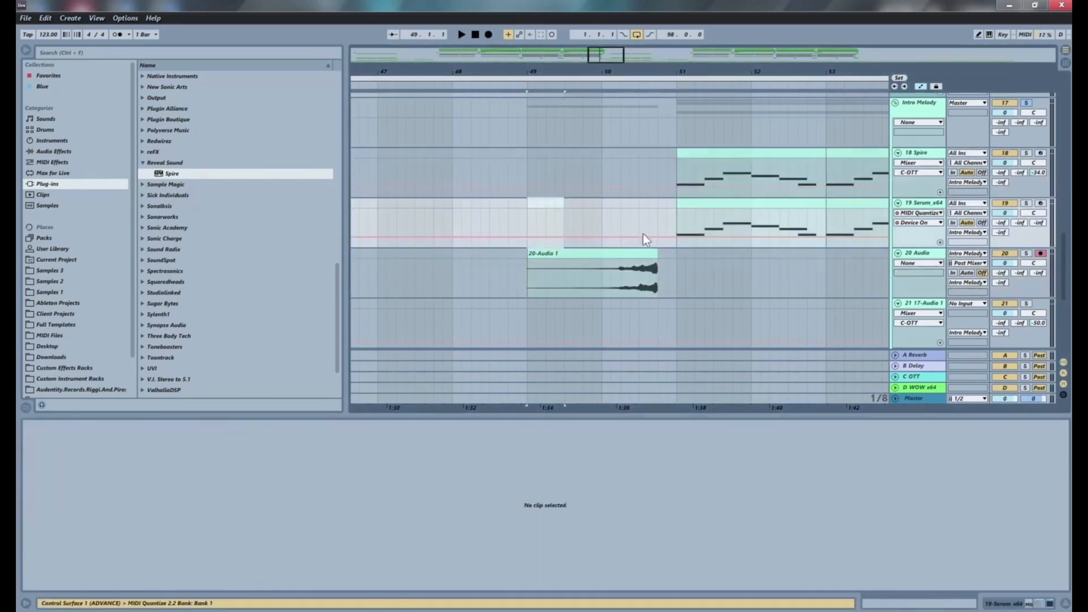
left_click_drag(636, 254, 654, 256)
Disarm the 20 Audio track and audition the reversed clip from bar 49.
left_click(526, 275)
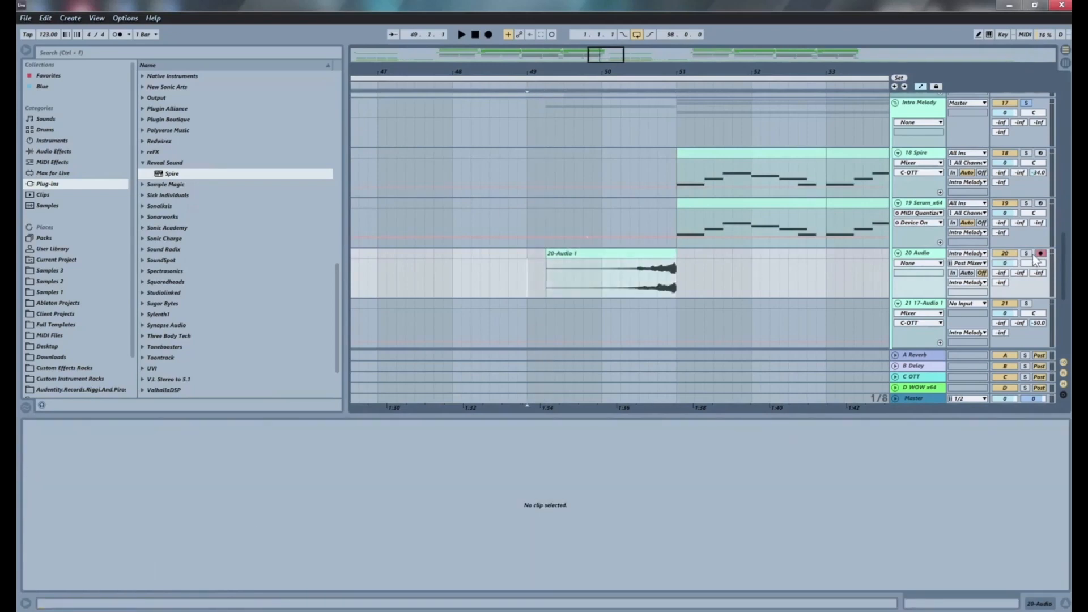
key("space")
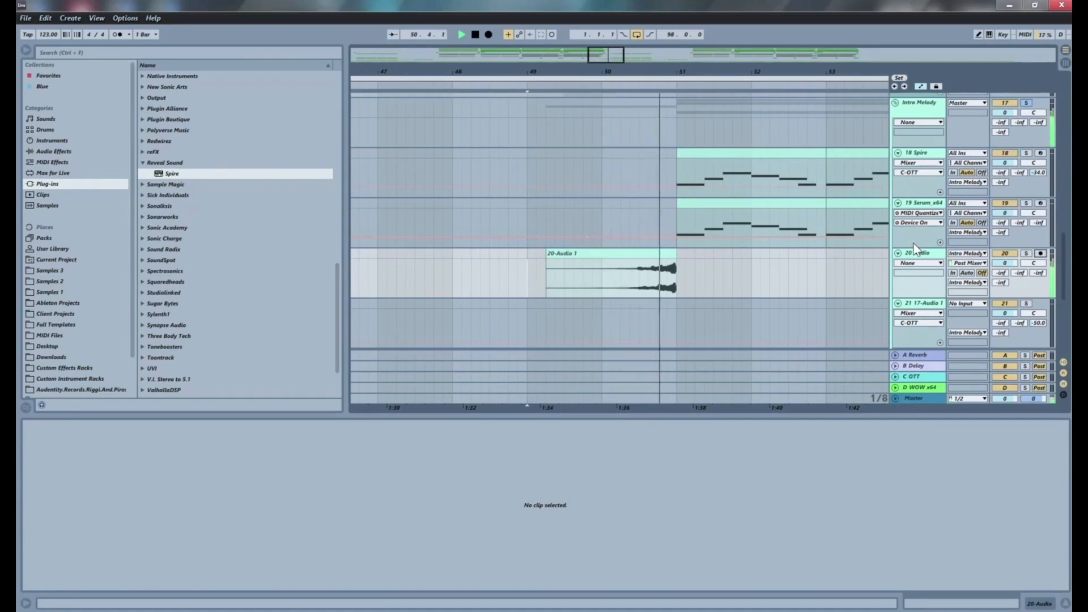
key("space")
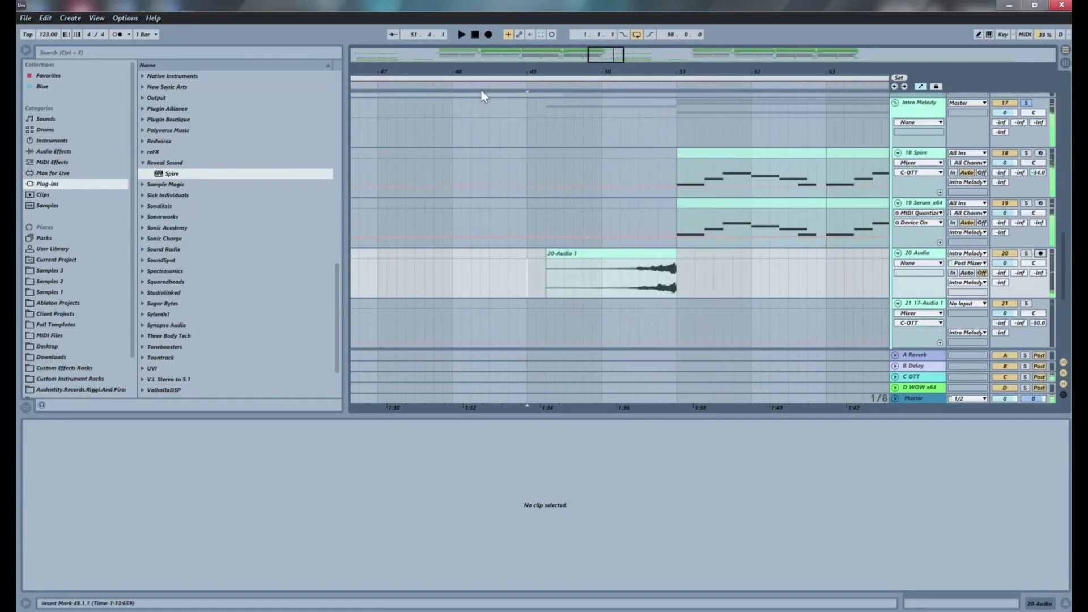
Unsolo the Intro Melody group and play the full arrangement from bar 48 to hear the transition in context.
left_click_drag(479, 73, 498, 46)
scroll(597, 169, "up", 4)
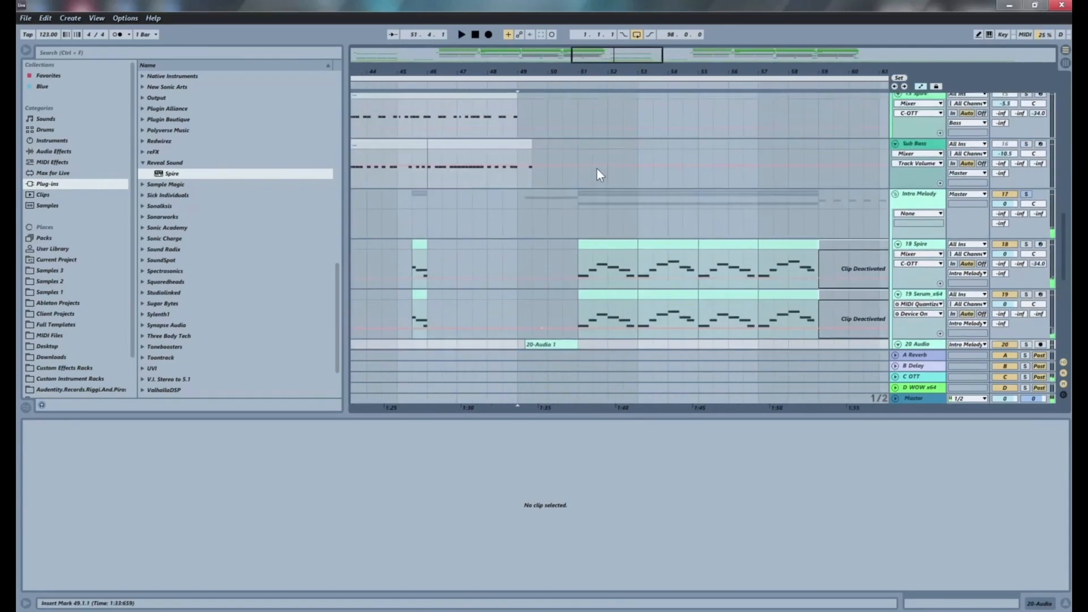
scroll(552, 210, "down", 3)
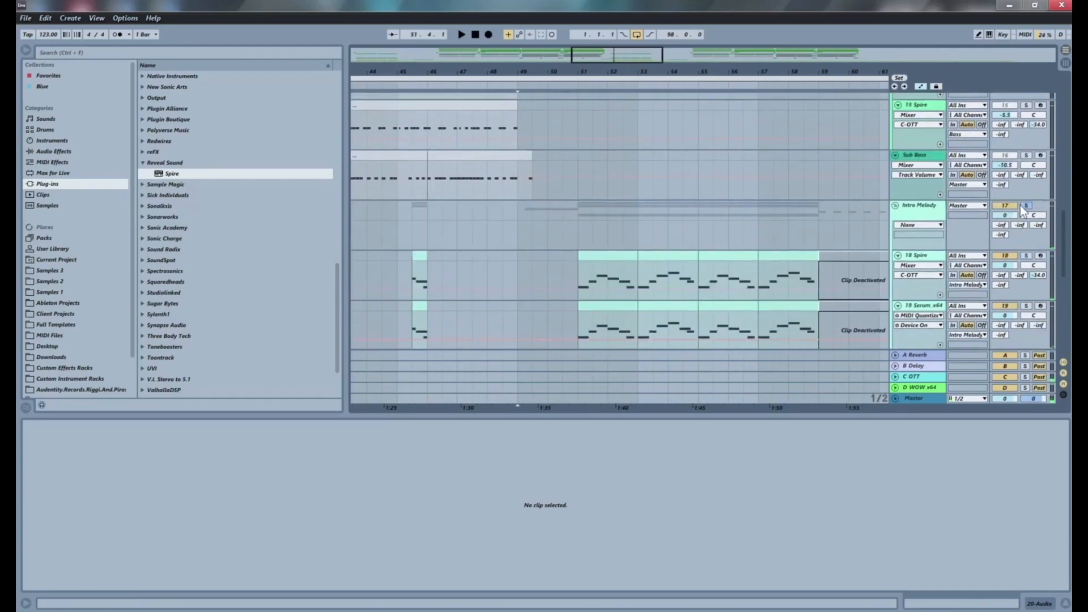
left_click(494, 248)
key("space")
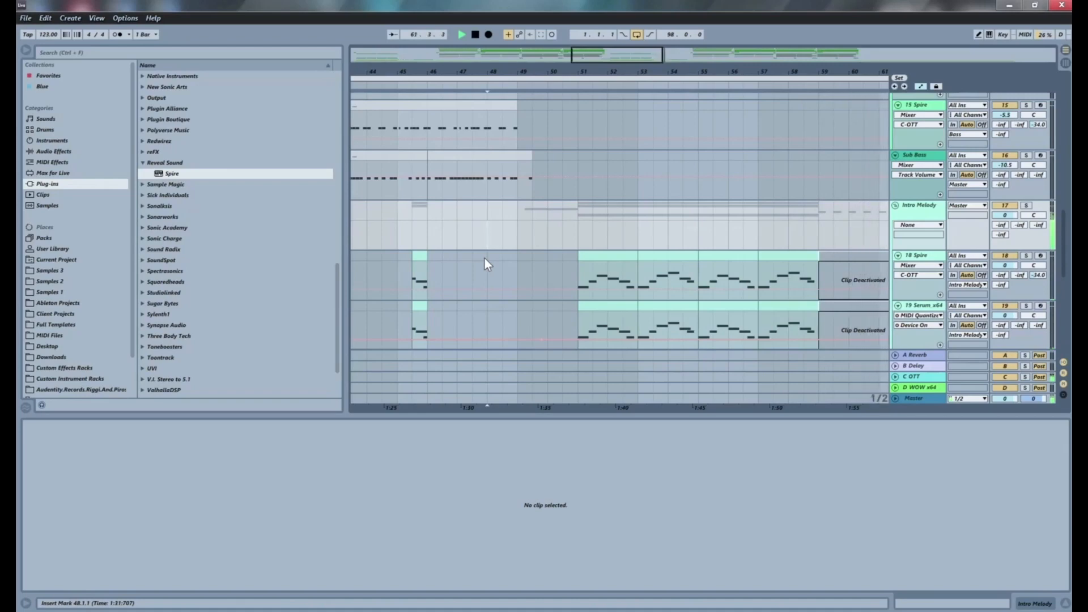
key("space")
key("space")
key("space")
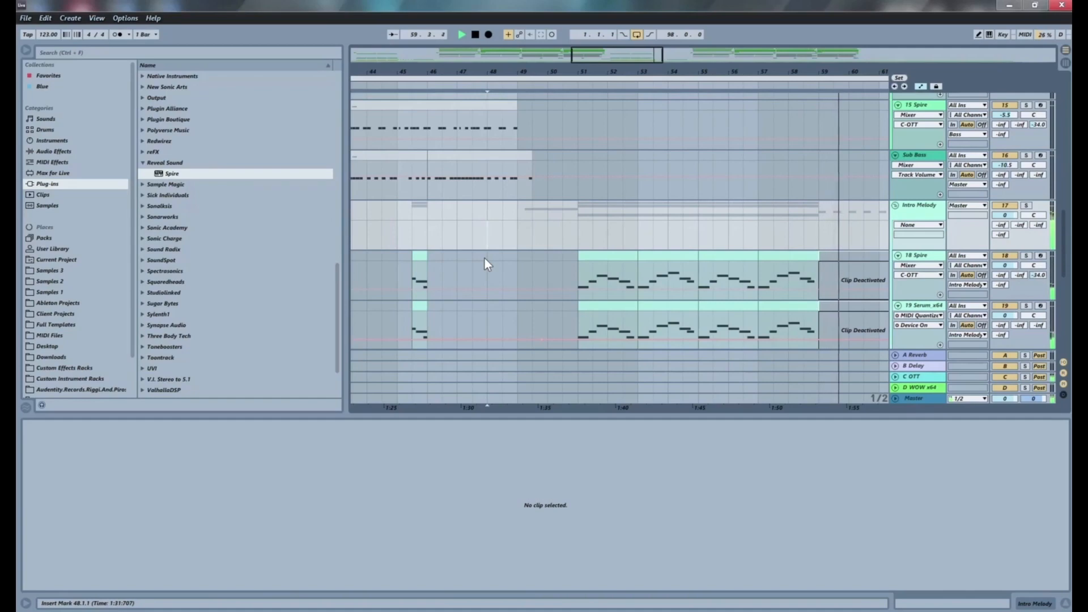
key("space")
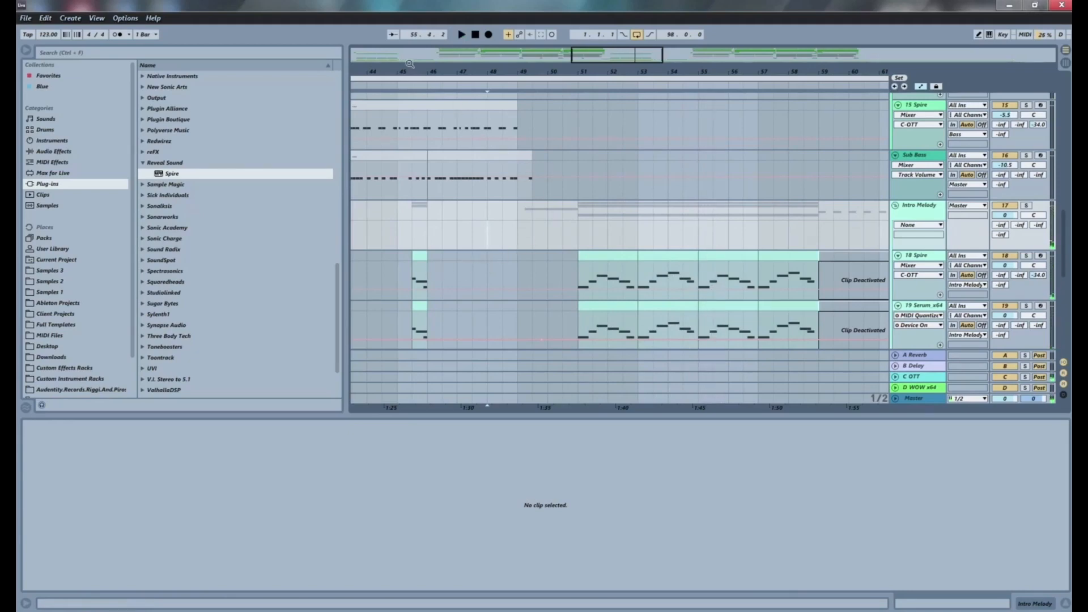
Examine the Intro Melody tracks across the whole arrangement, focusing on the second melody section from bar 51.
left_click_drag(409, 64, 701, 63)
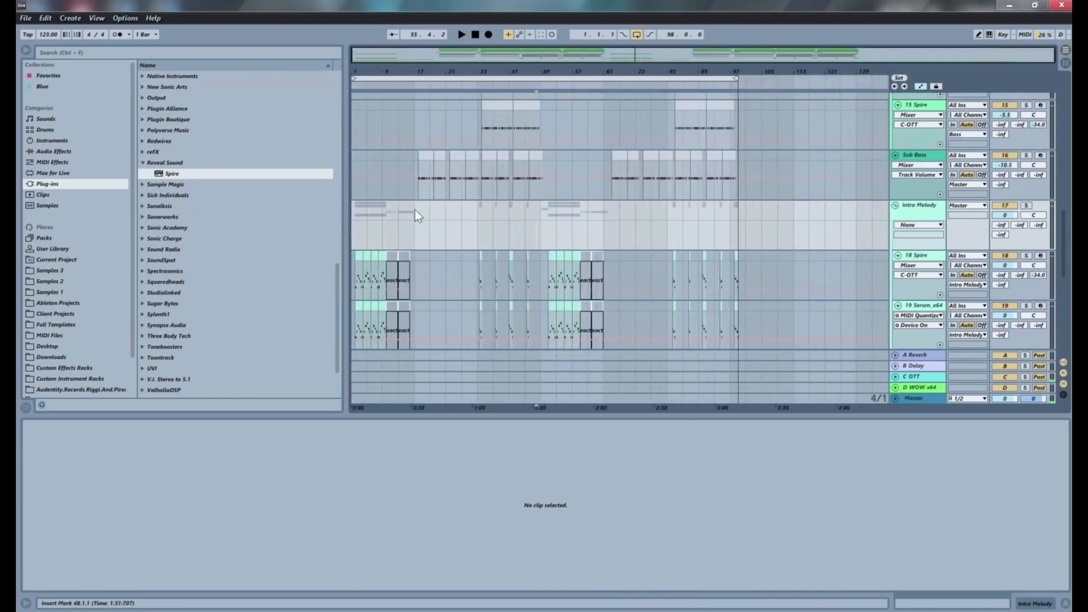
scroll(573, 250, "down", 4)
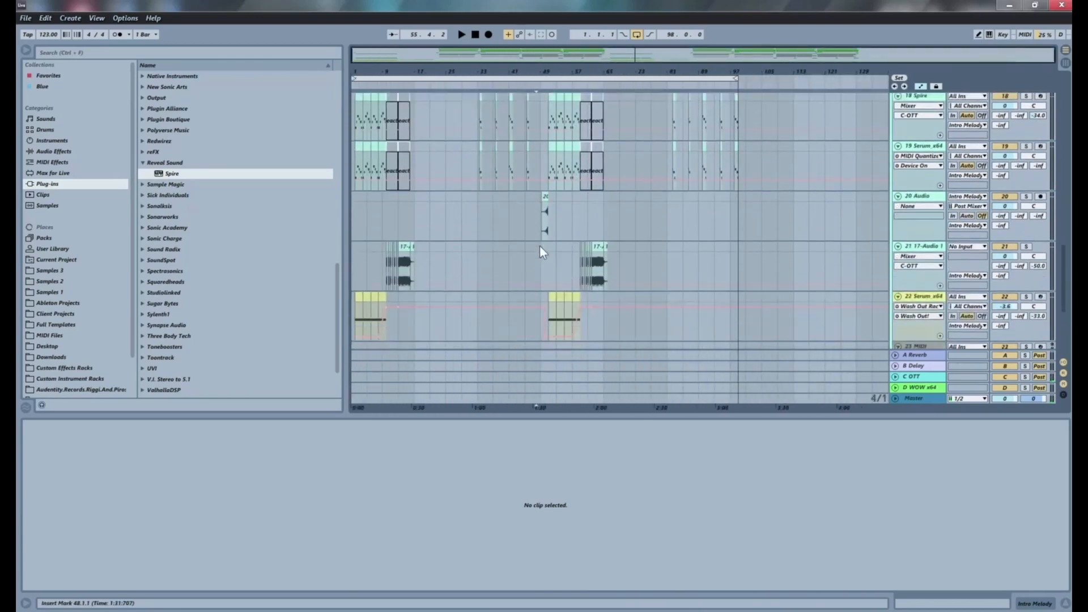
scroll(538, 244, "up", 2)
scroll(537, 240, "up", 2)
scroll(550, 243, "down", 3)
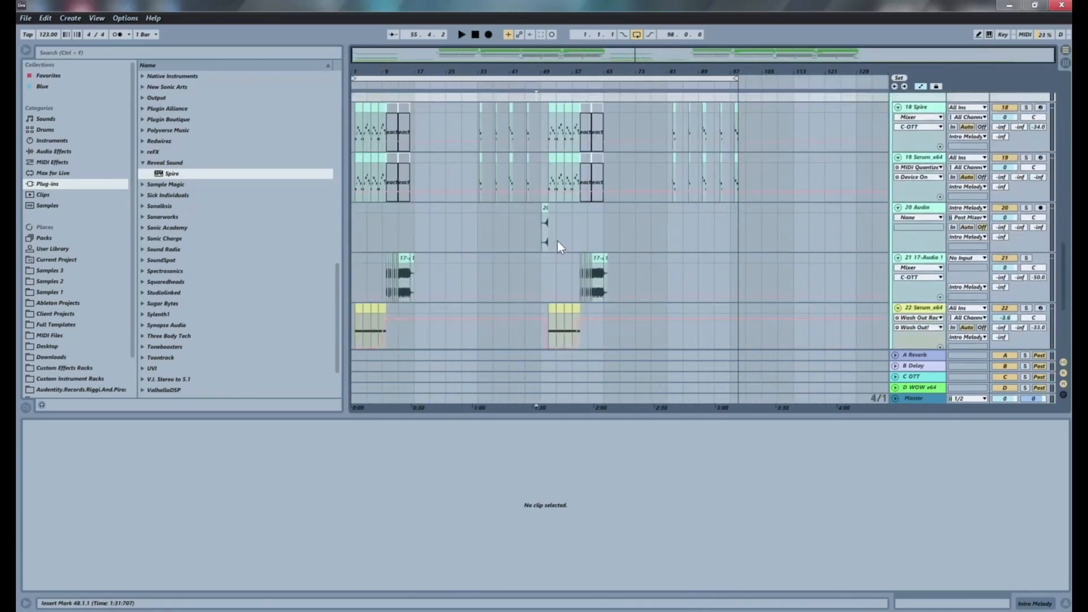
scroll(557, 240, "up", 1)
left_click_drag(553, 73, 564, 75)
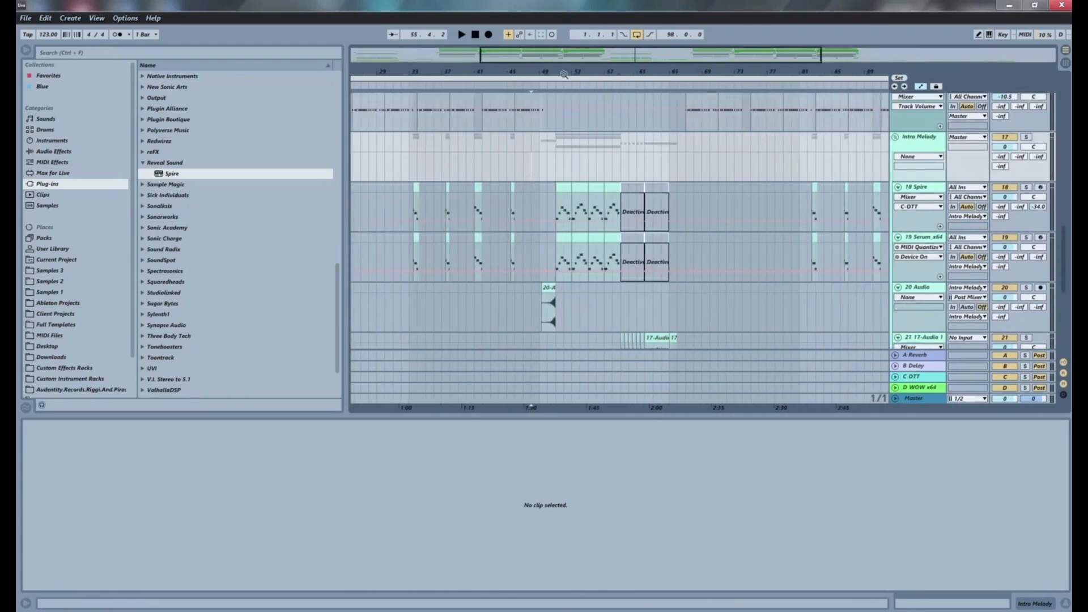
left_click(555, 251)
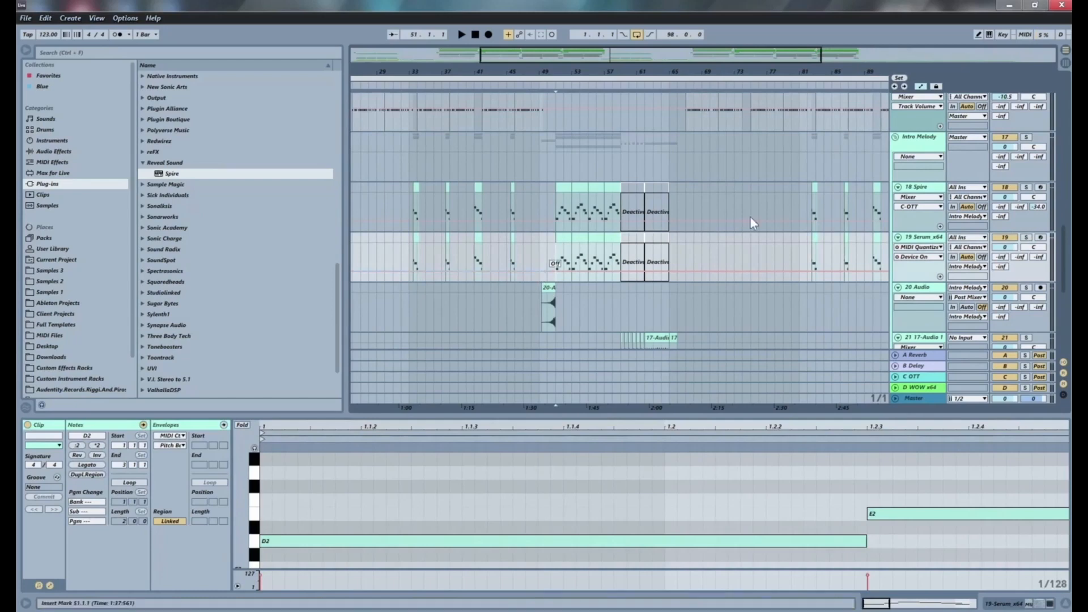
Insert a MIDI track below the Serum track and copy the melody clips from bars 51 to 59 onto it.
key("ctrl+shift+t")
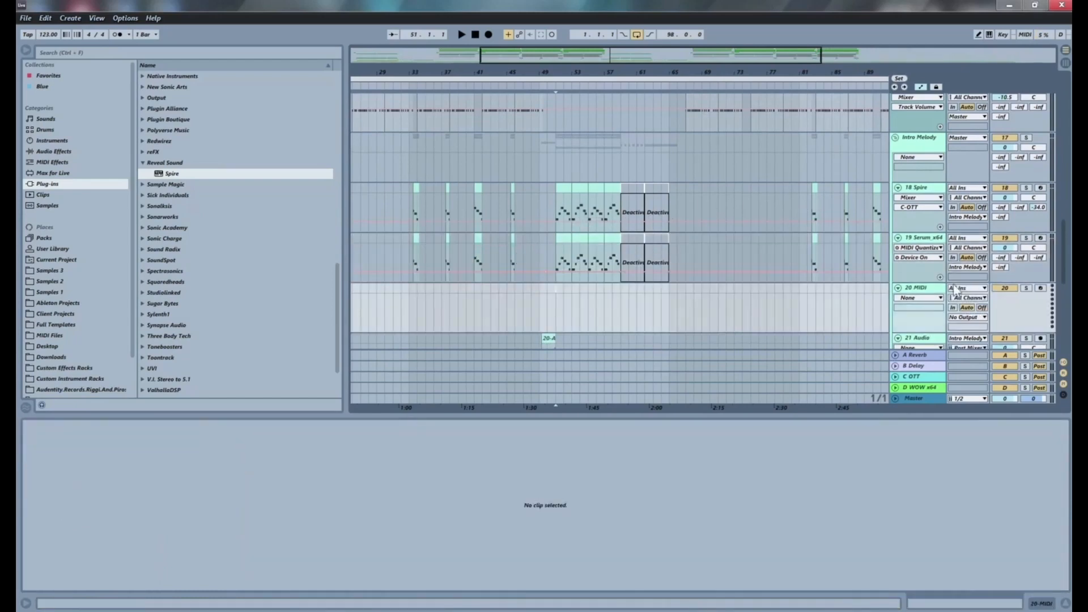
left_click_drag(555, 256, 573, 306)
left_click(567, 236)
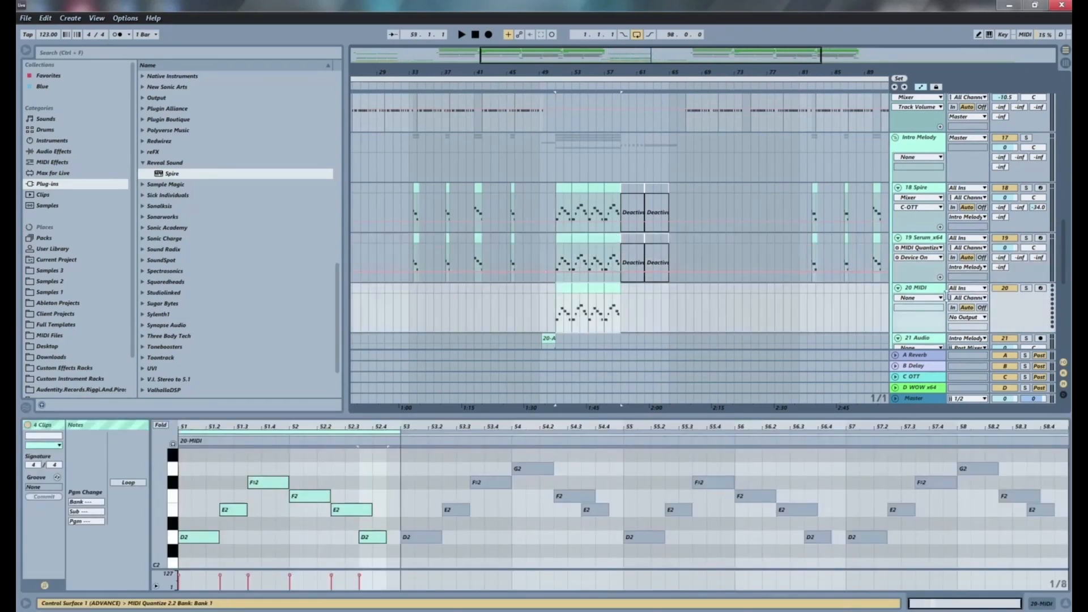
Load the Reveal Sound Spire plug-in onto the new 20 MIDI track.
left_click(143, 163)
scroll(296, 256, "down", 2)
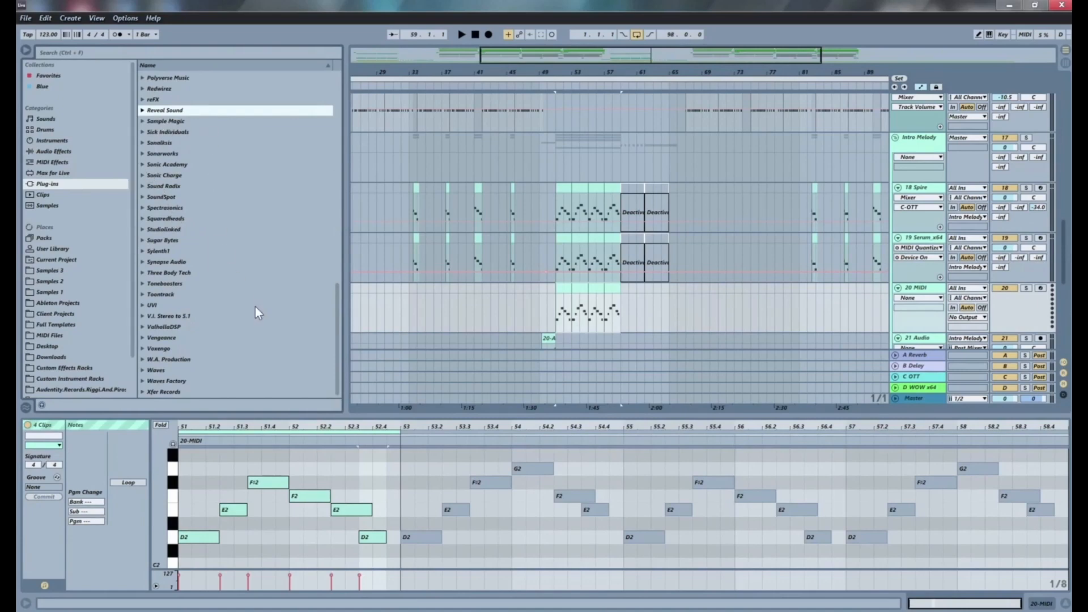
scroll(269, 306, "up", 5)
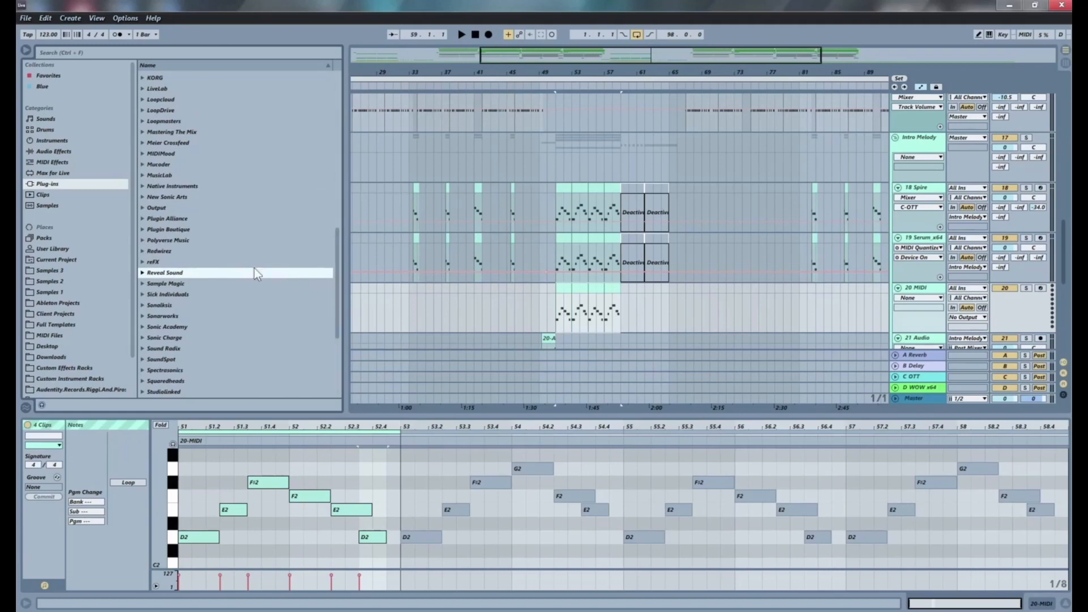
left_click(165, 285)
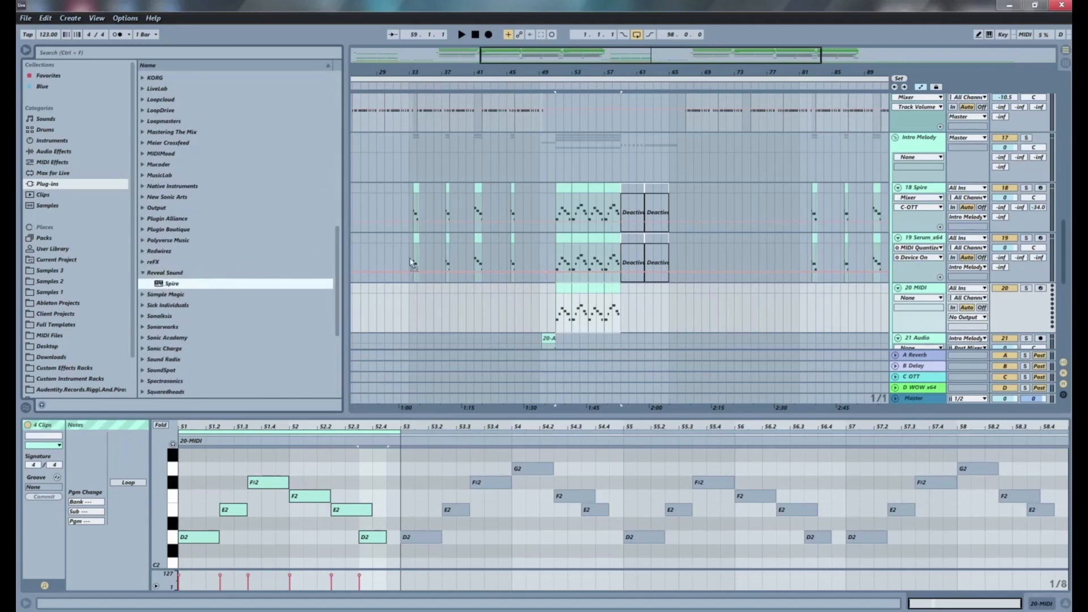
left_click_drag(577, 308, 550, 310)
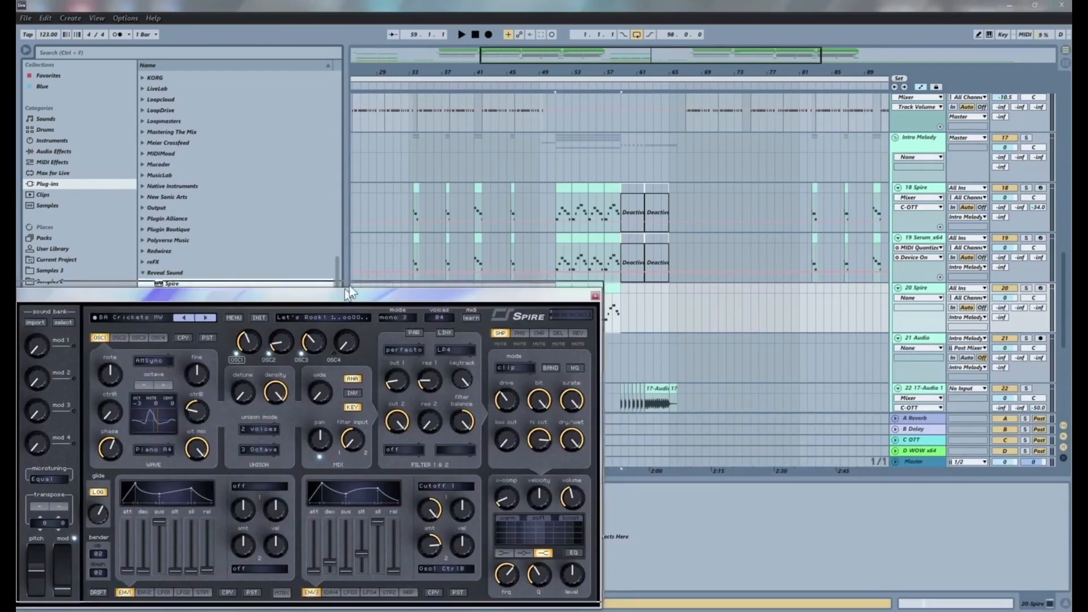
left_click_drag(213, 300, 307, 268)
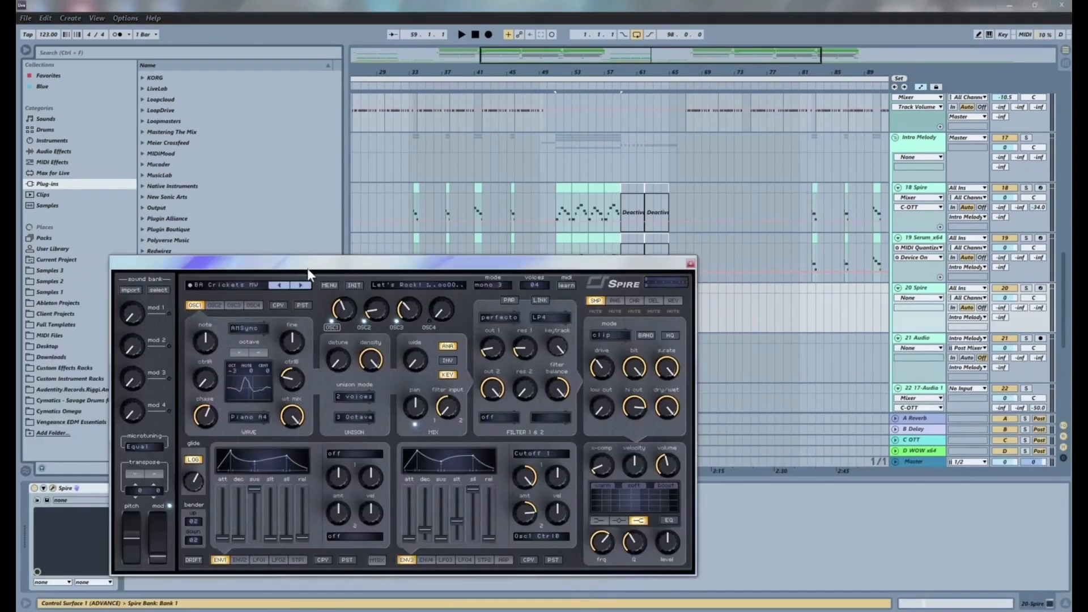
Choose the LD Chorus Lead preset in Spire and audition it on the melody from bar 51.
left_click(216, 285)
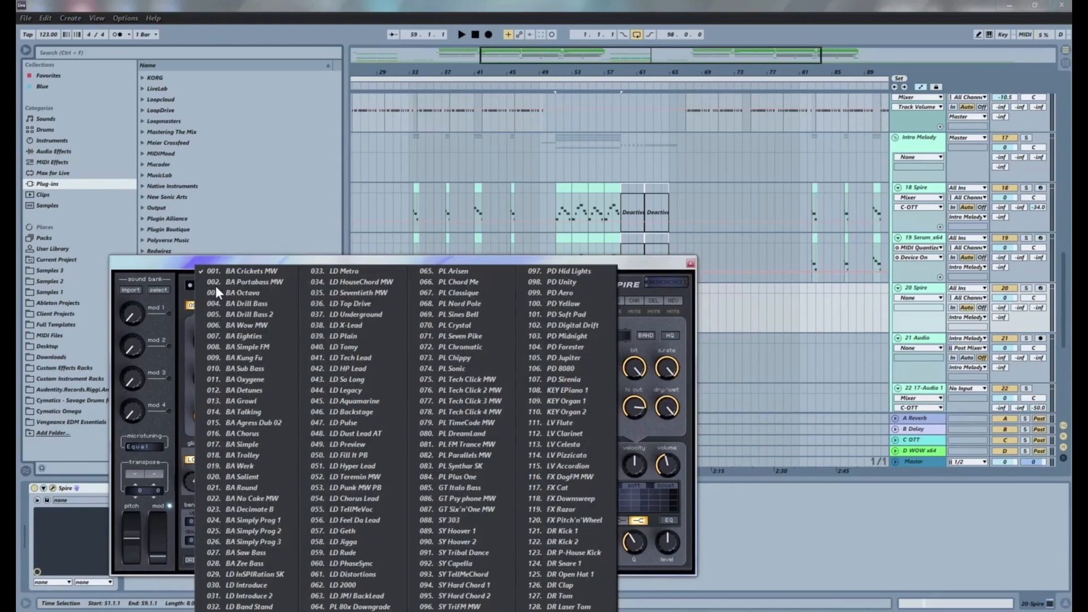
left_click(376, 496)
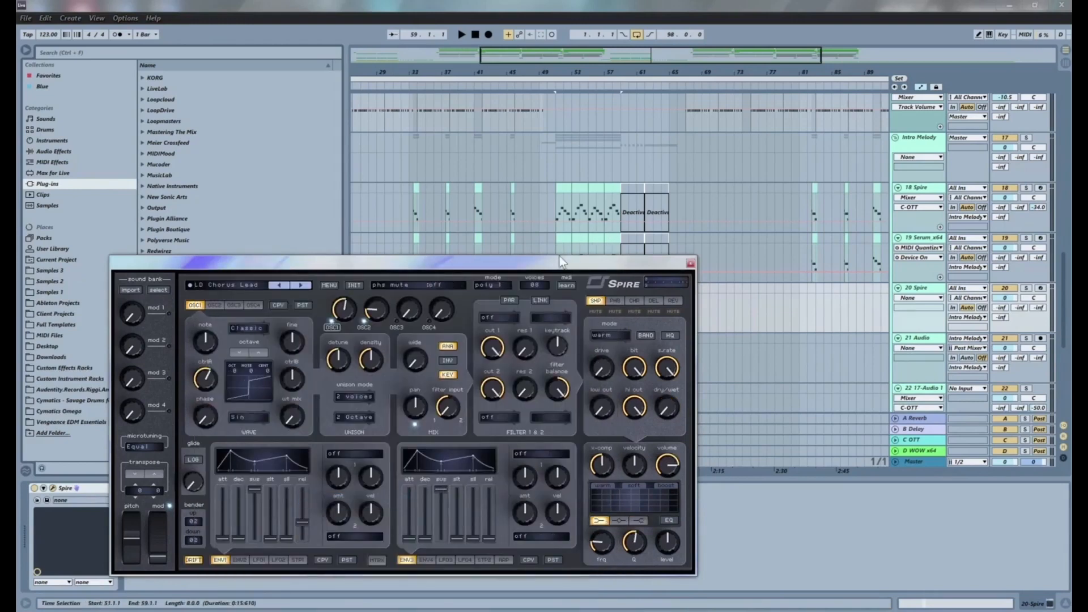
left_click_drag(490, 267, 244, 223)
key("space")
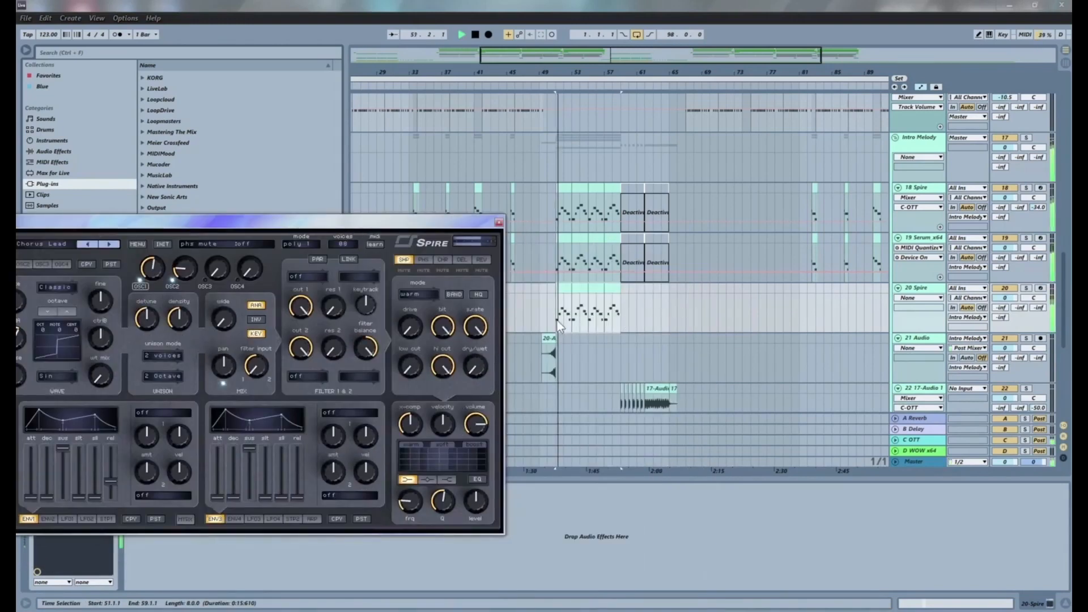
key("space")
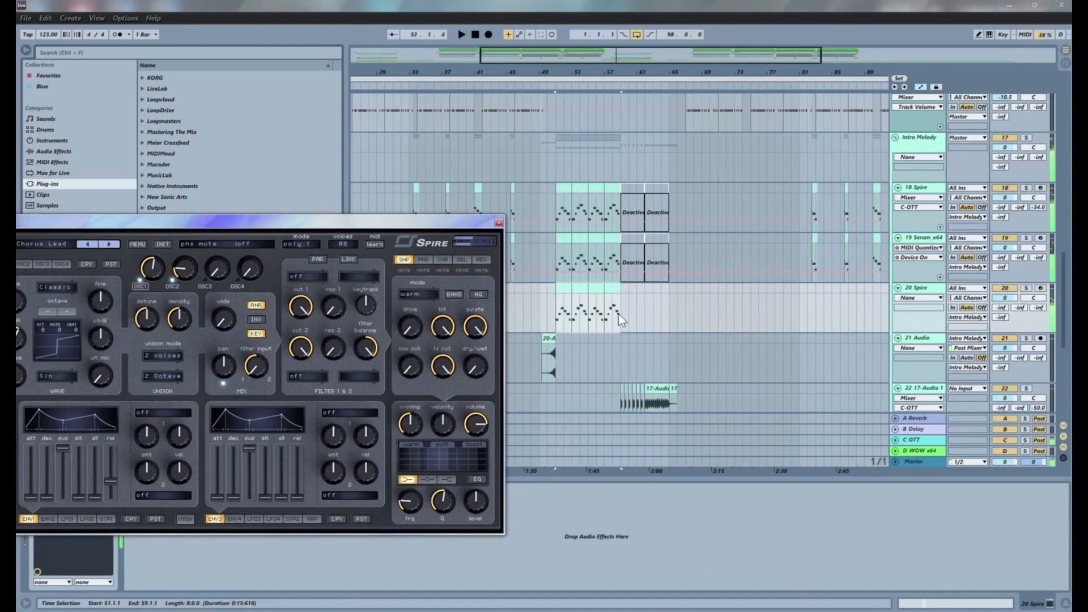
Play from bar 51 with the preset advanced to LD TellMeVoc and solo the 20 Spire track.
left_click(619, 308)
left_click_drag(619, 309, 580, 287)
left_click(553, 250)
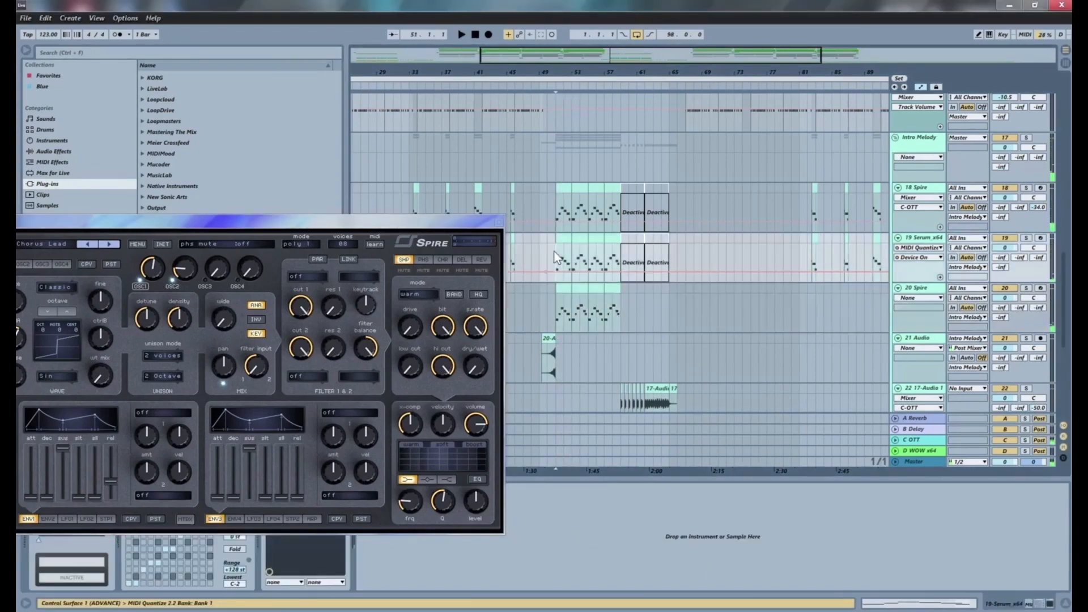
left_click_drag(345, 227, 372, 269)
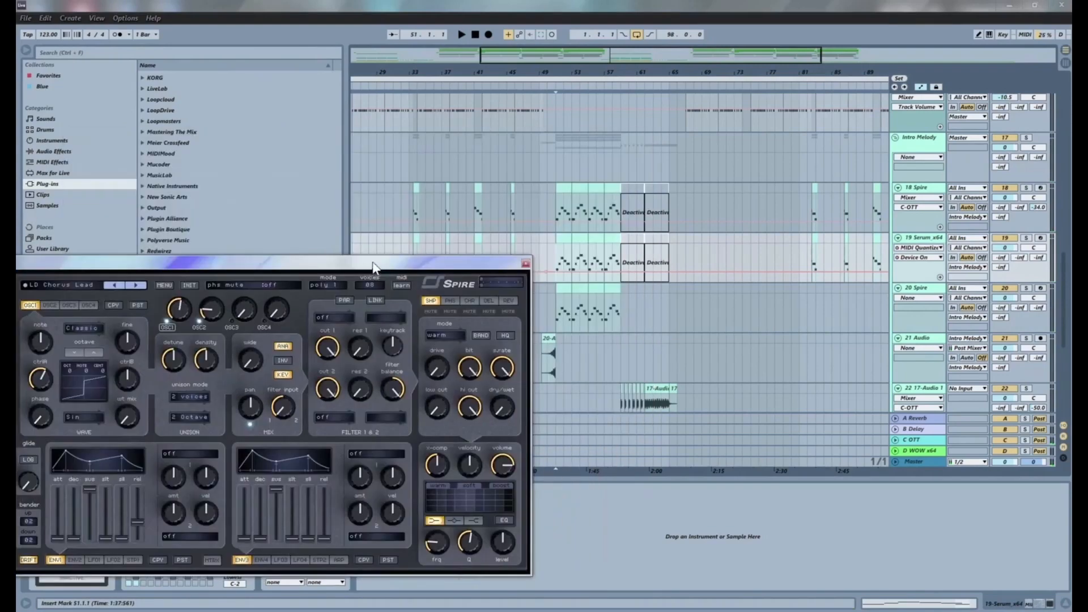
key("space")
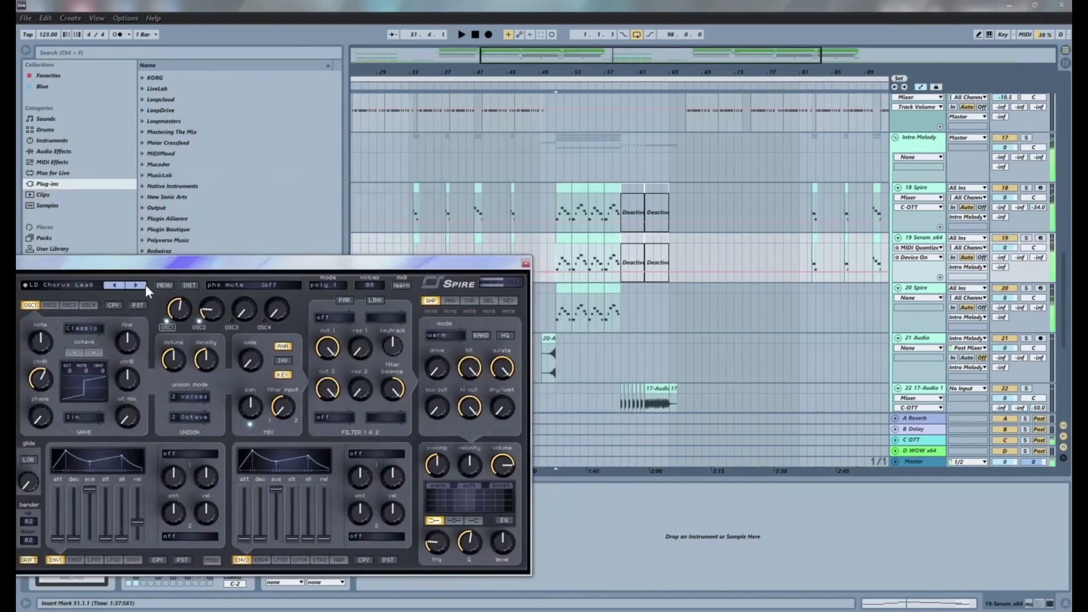
left_click(135, 286)
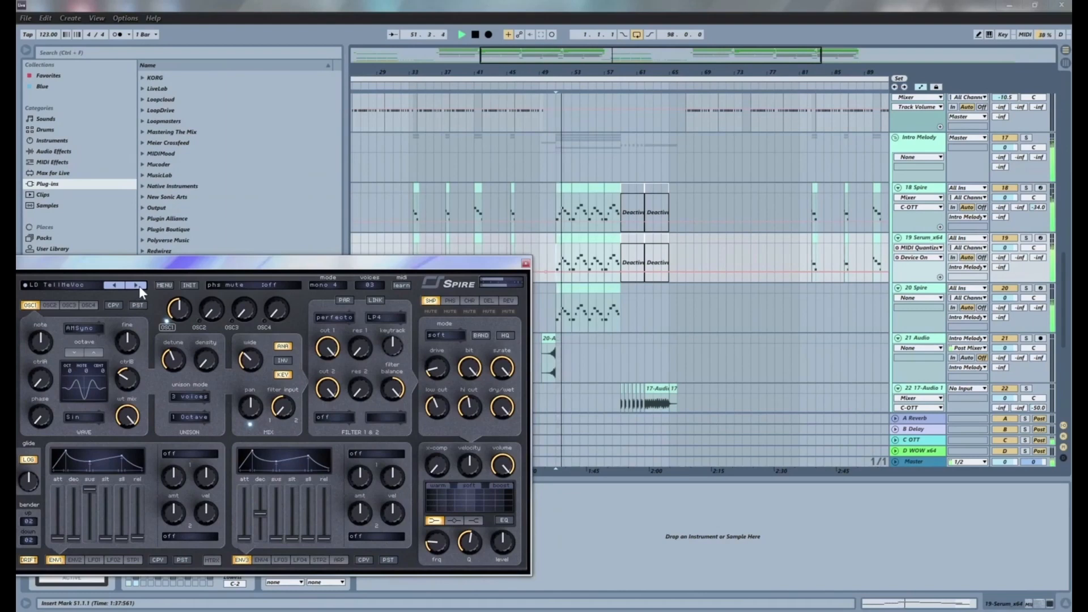
left_click(1026, 288)
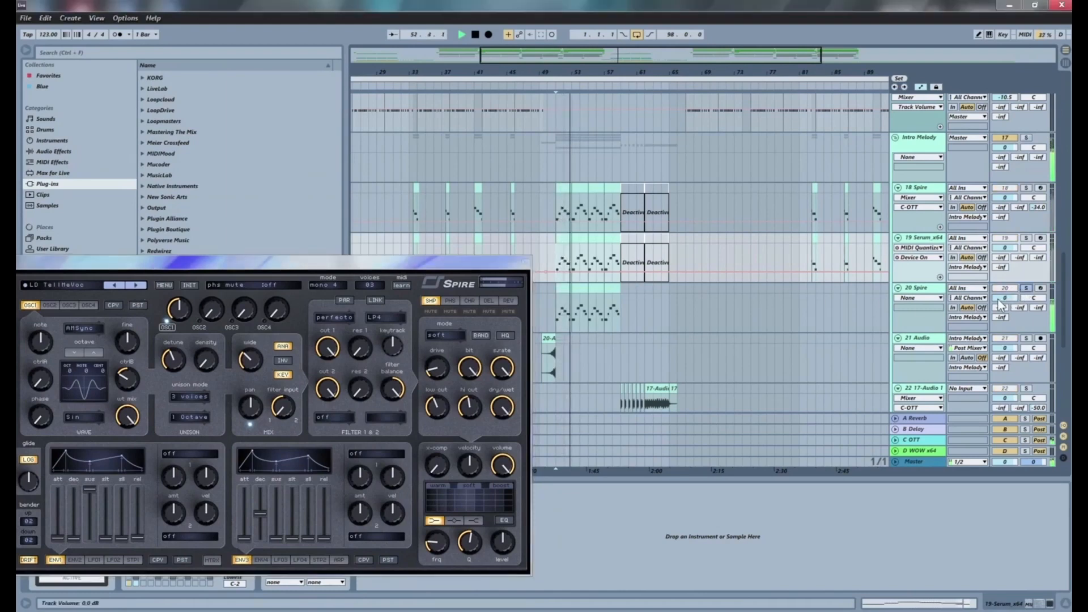
Audition the next Spire lead presets one by one, from LD Feel Da Lead through LD Geth and LD Jigga to LD Rude.
left_click(137, 286)
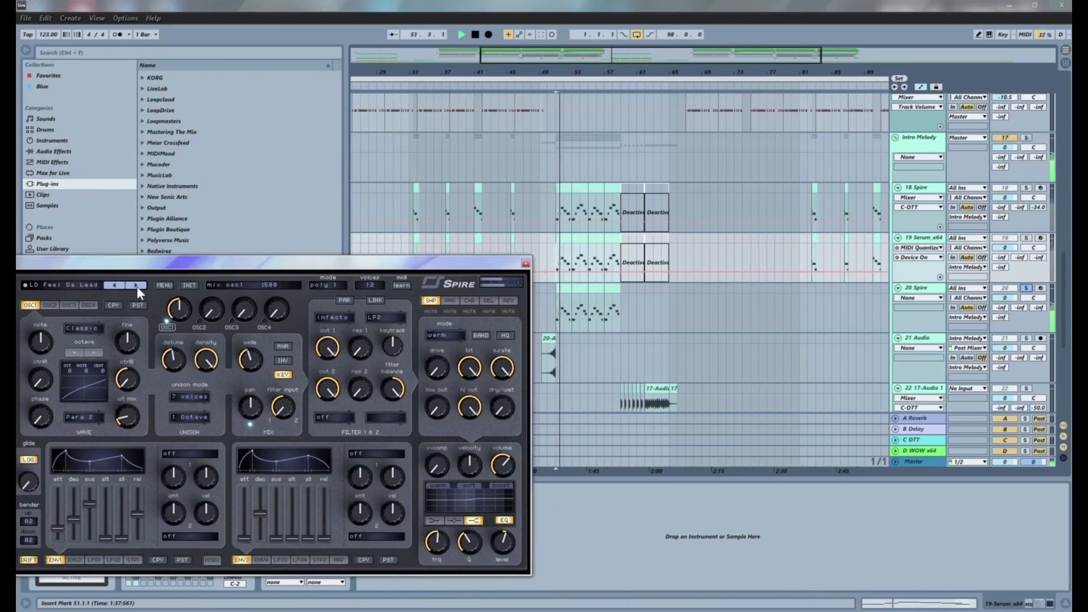
left_click(137, 287)
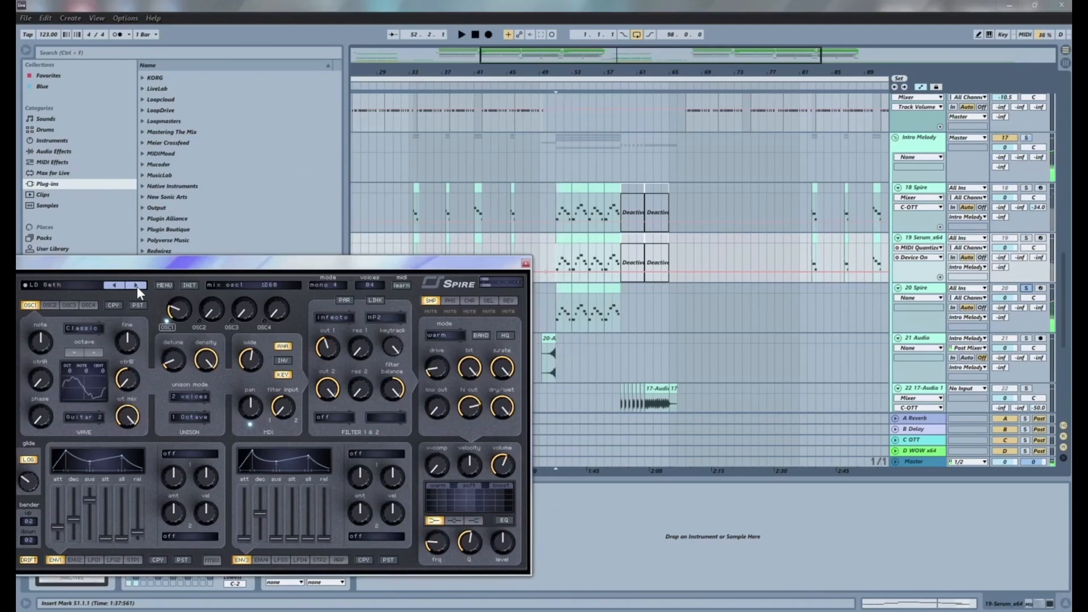
left_click(138, 287)
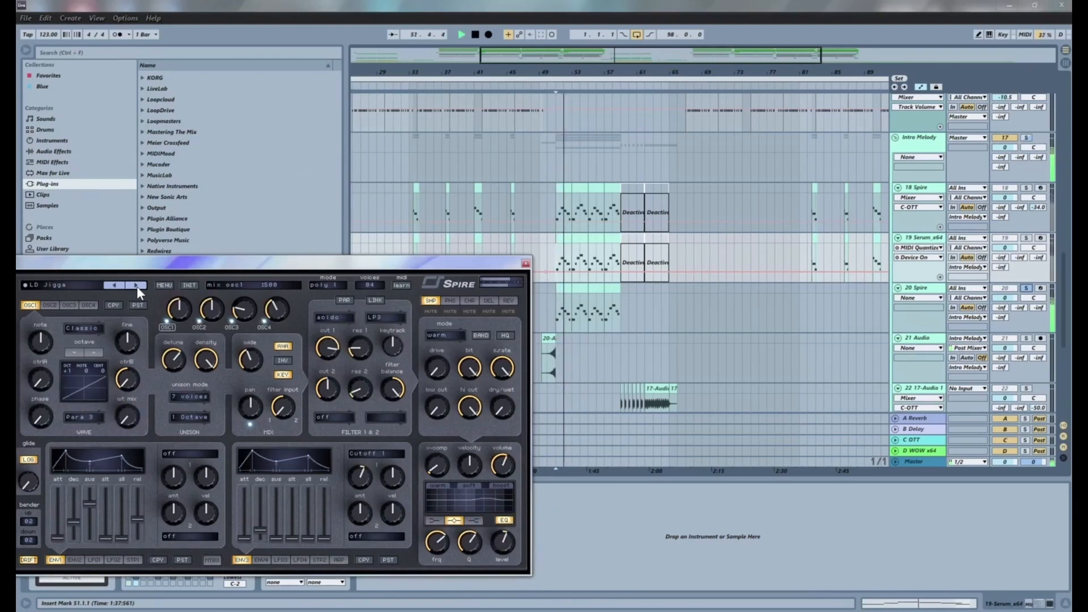
left_click(137, 287)
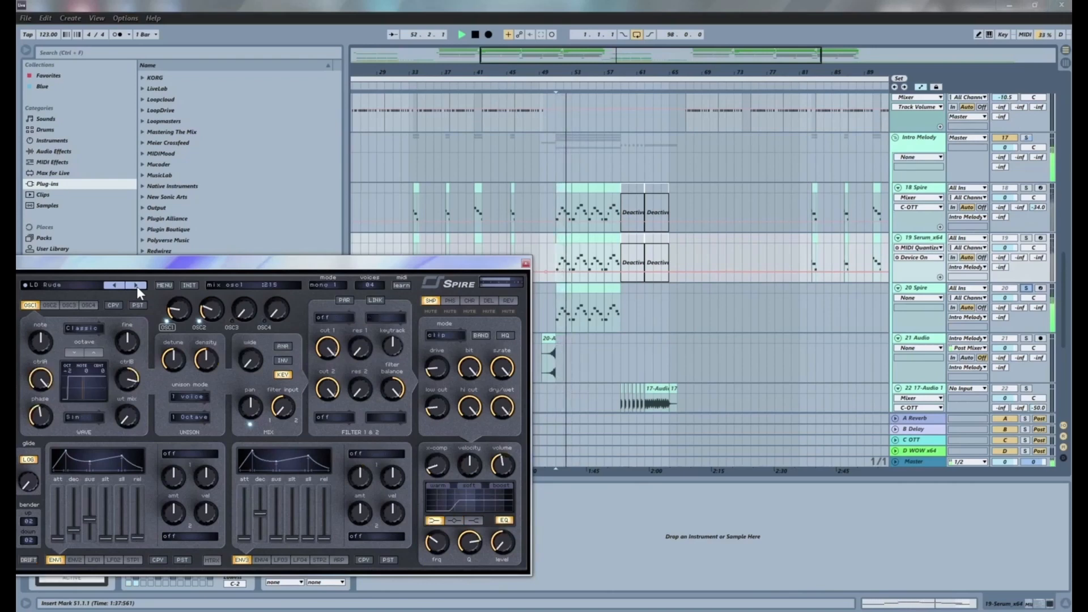
key("space")
Switch Spire from LD Rude to the LD PhaseSync preset and audition it from bar 51.
left_click_drag(266, 262, 587, 153)
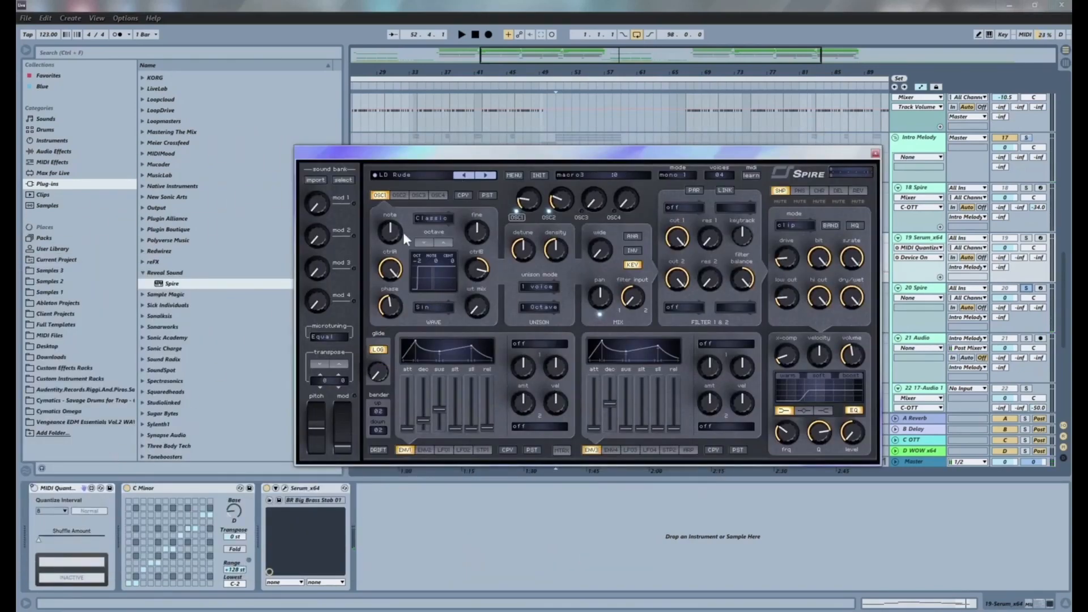
left_click_drag(617, 161, 464, 481)
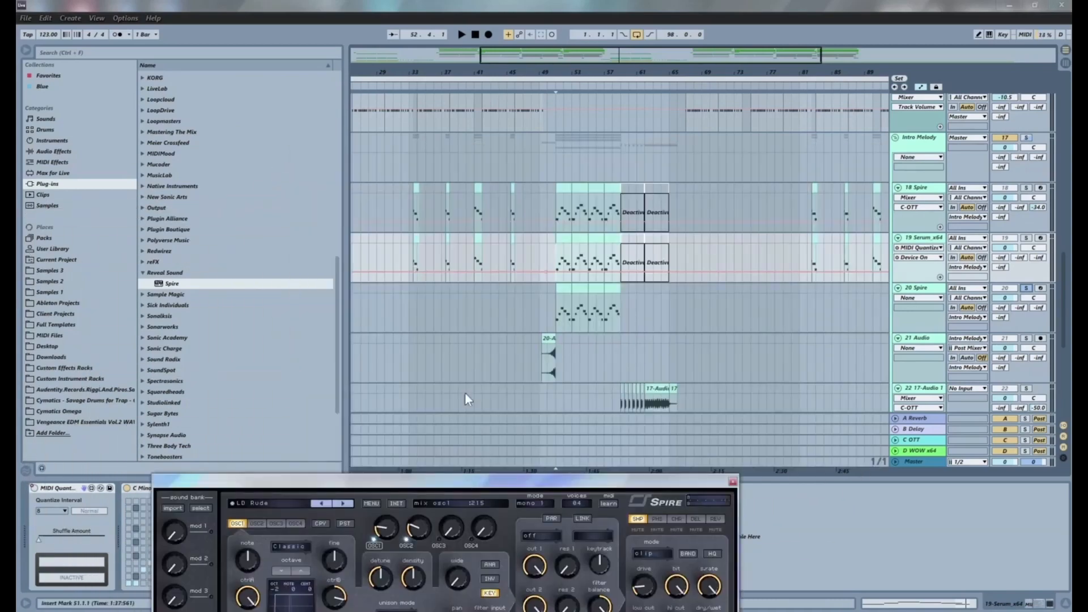
left_click(566, 306)
key("space")
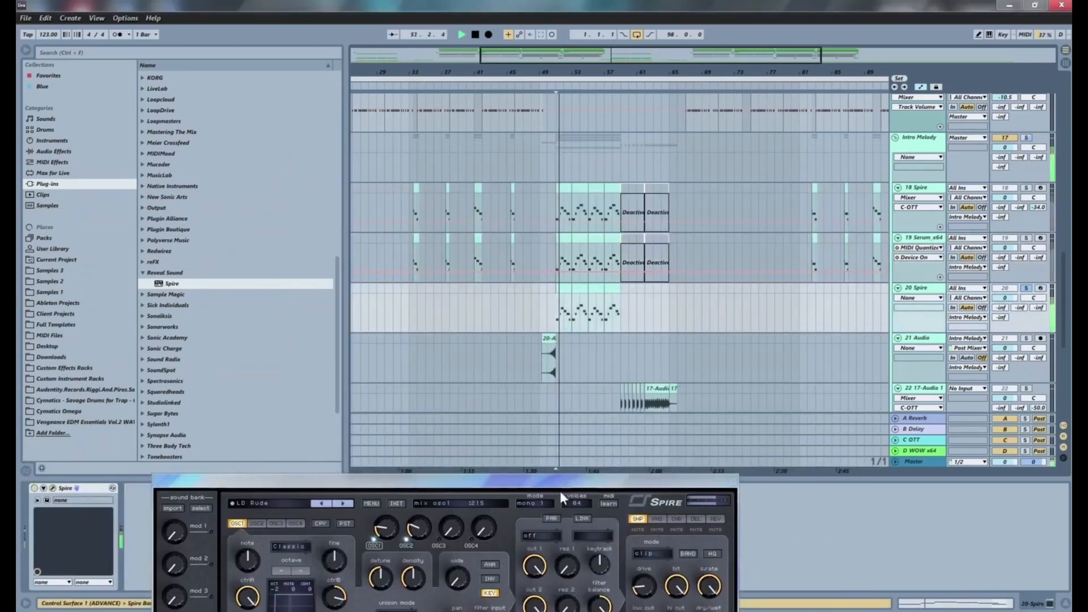
left_click(346, 502)
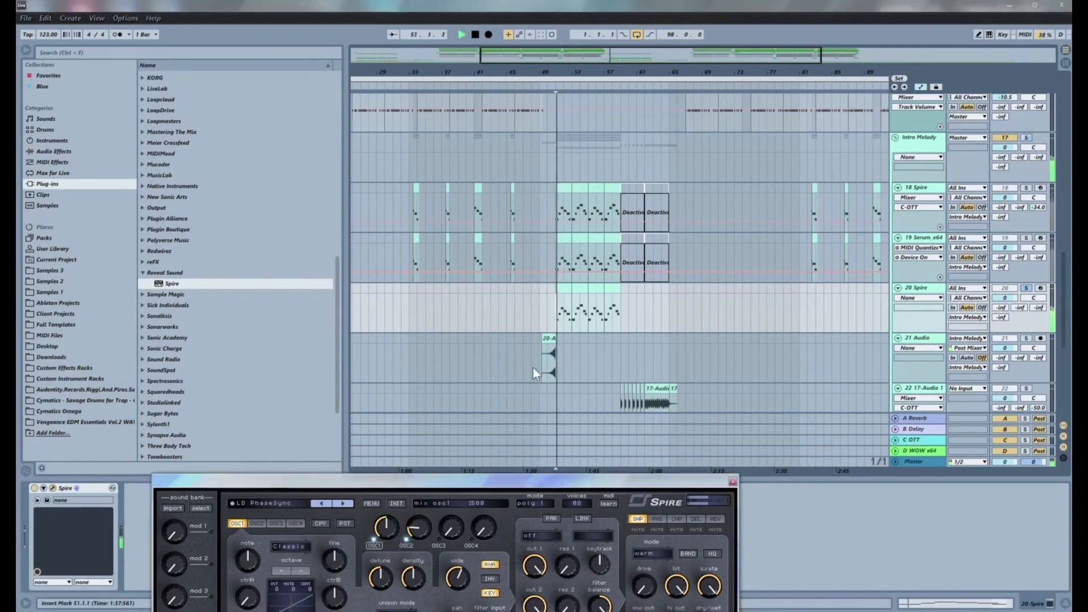
key("space")
Solo and play the 19 Serum and 18 Spire tracks in turn to compare their sounds.
left_click(1027, 239)
key("space")
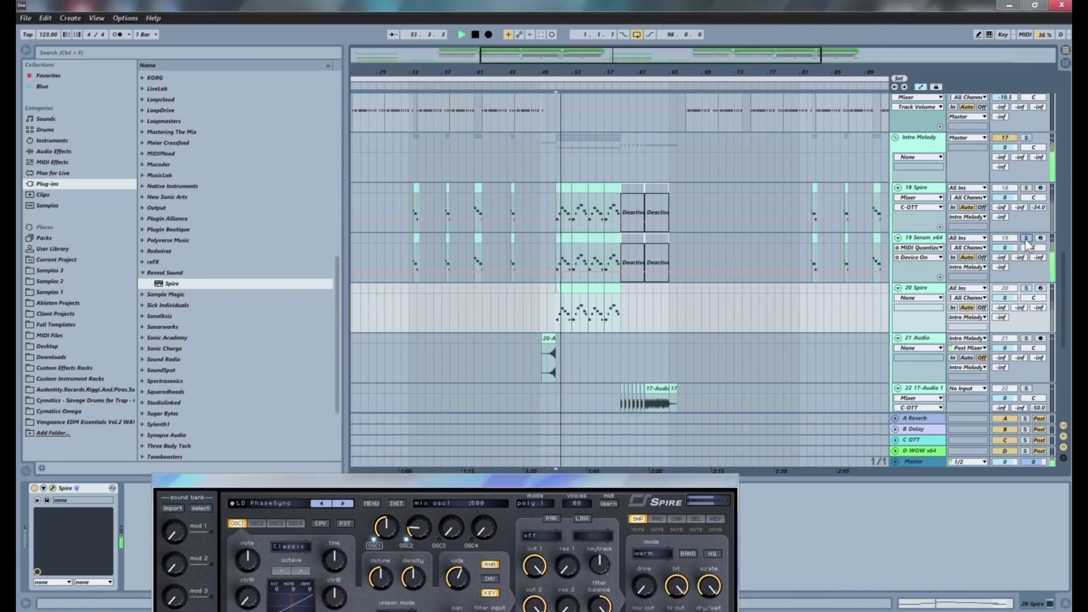
key("space")
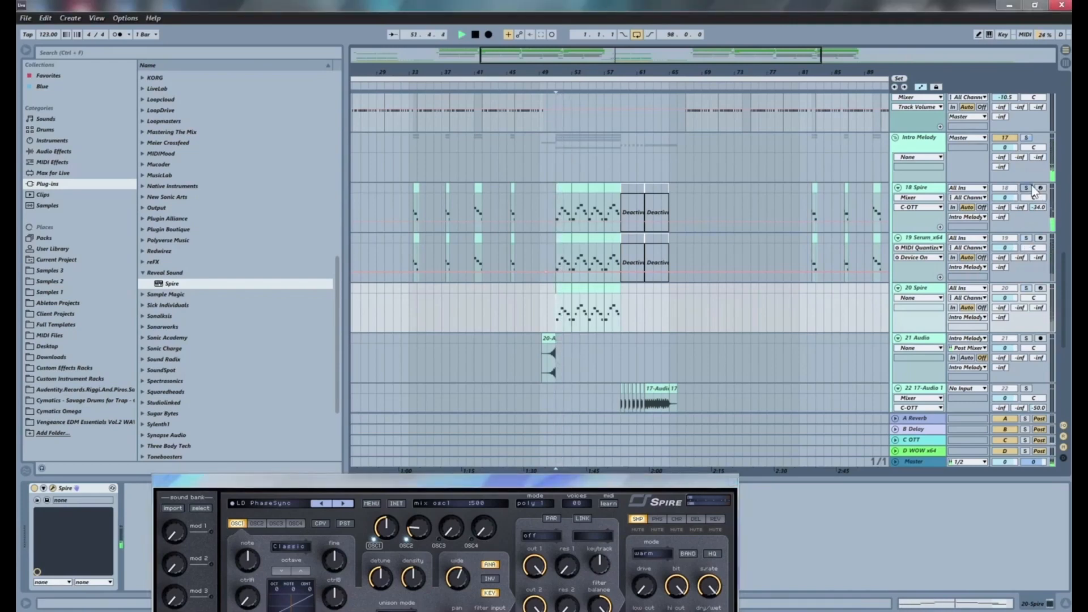
left_click(1027, 188)
key("space")
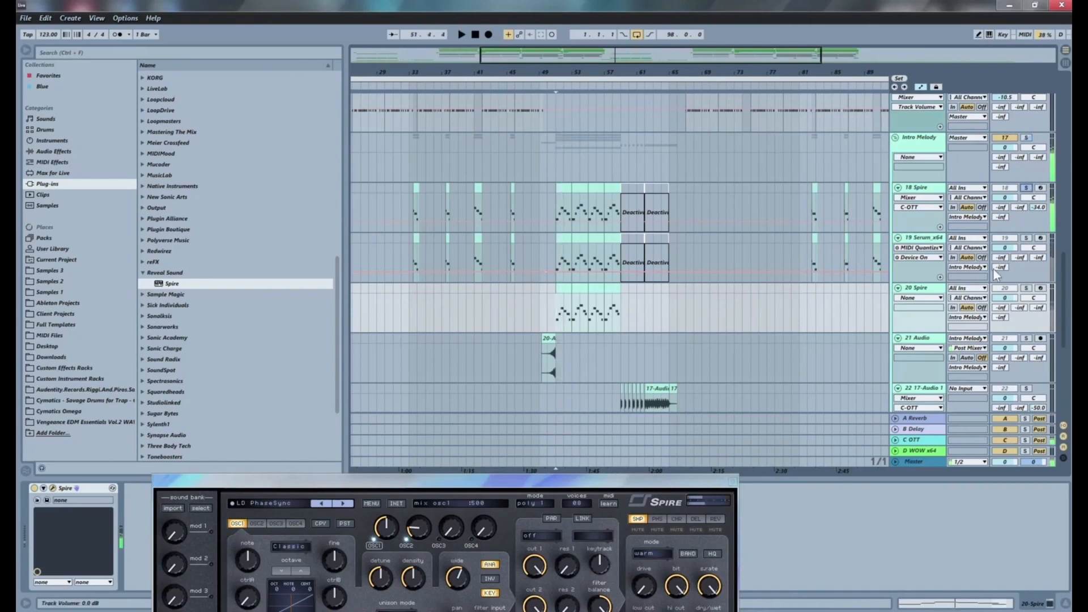
Solo the 18 Spire, 19 Serum and 20 Spire tracks together and play the layered melody from bar 51.
left_click(1027, 288)
key("space")
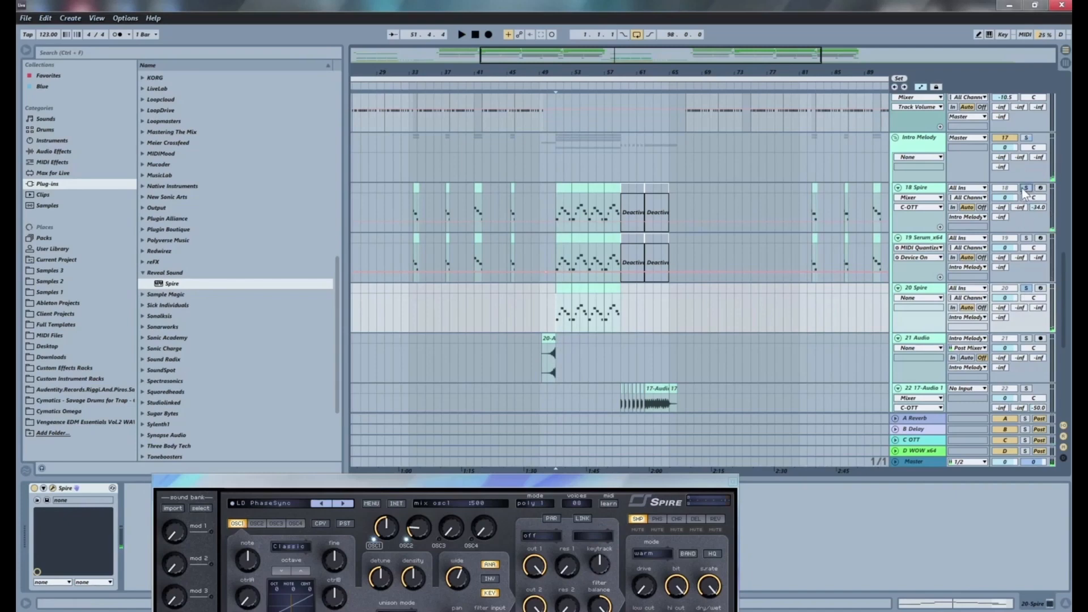
key("space")
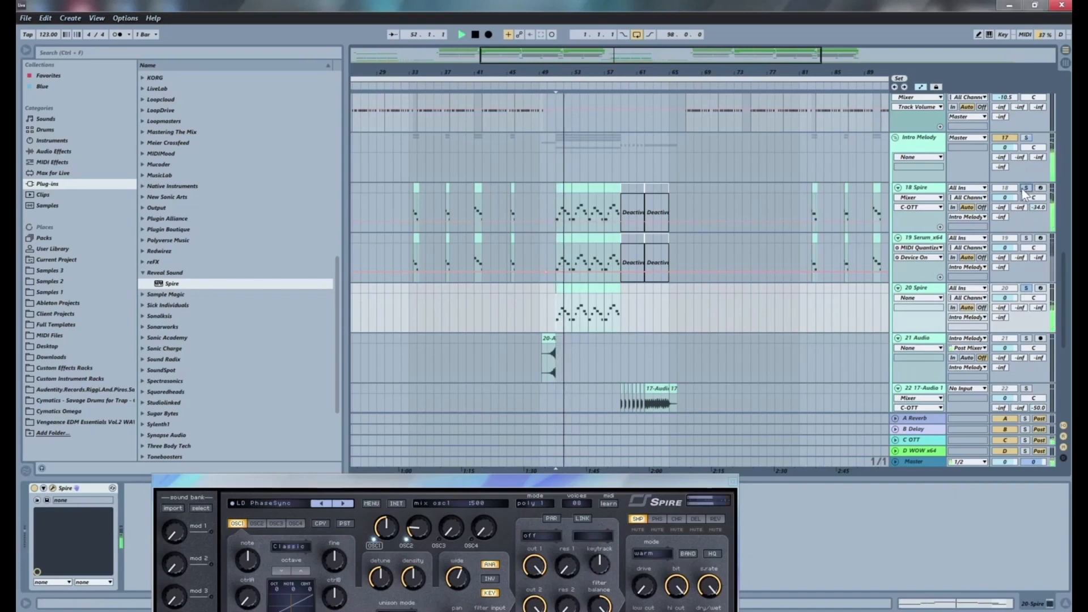
left_click(1026, 239, "ctrl")
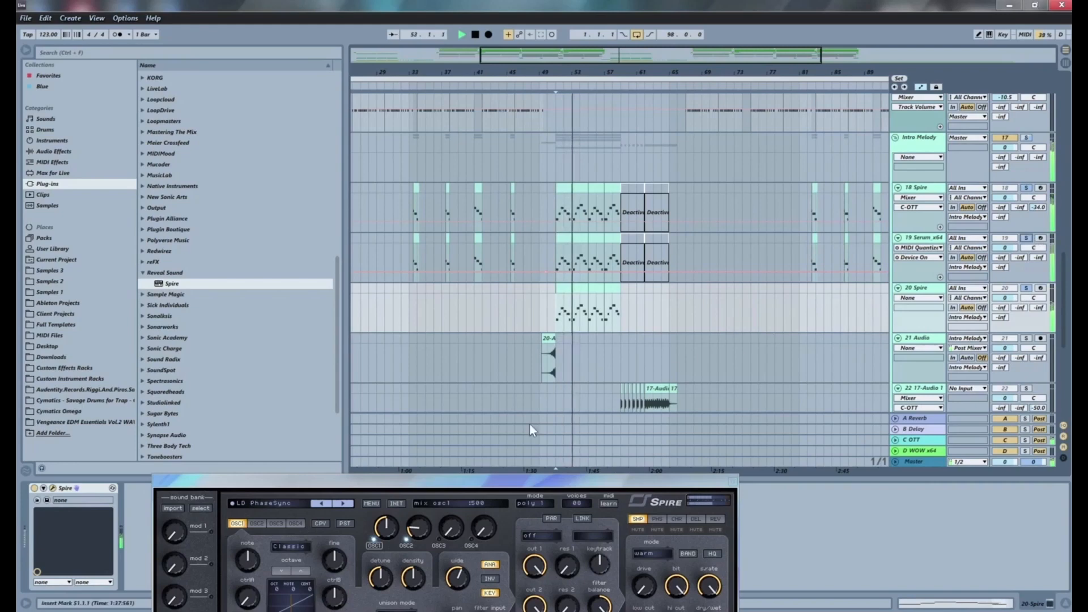
left_click(539, 257)
key("space")
Copy the C Minor scale device from the 19 Serum track to the front of the 20 Spire track's device chain.
left_click(562, 309)
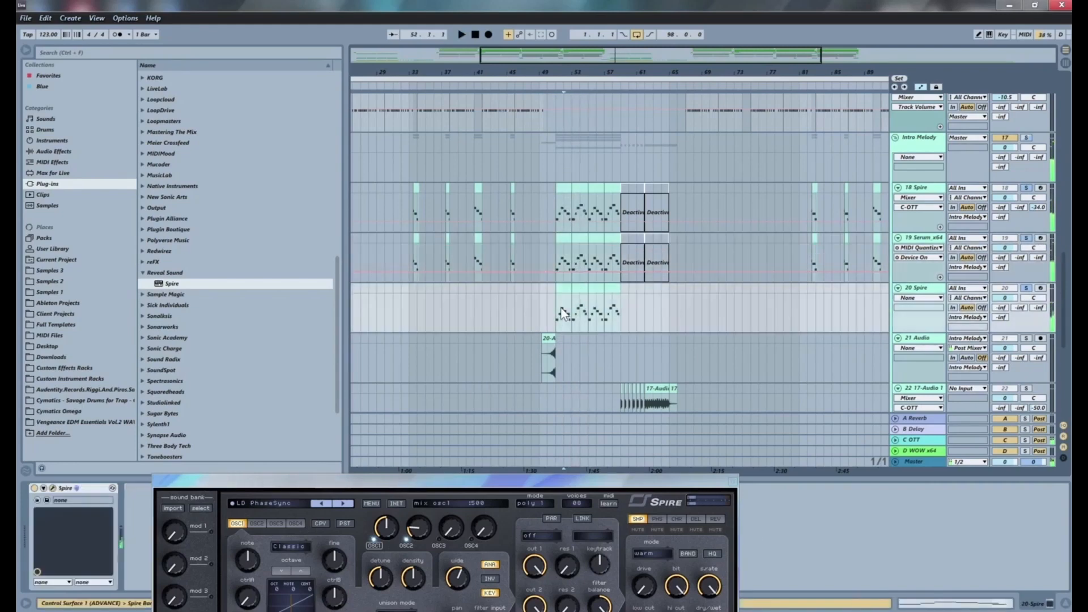
left_click(314, 483)
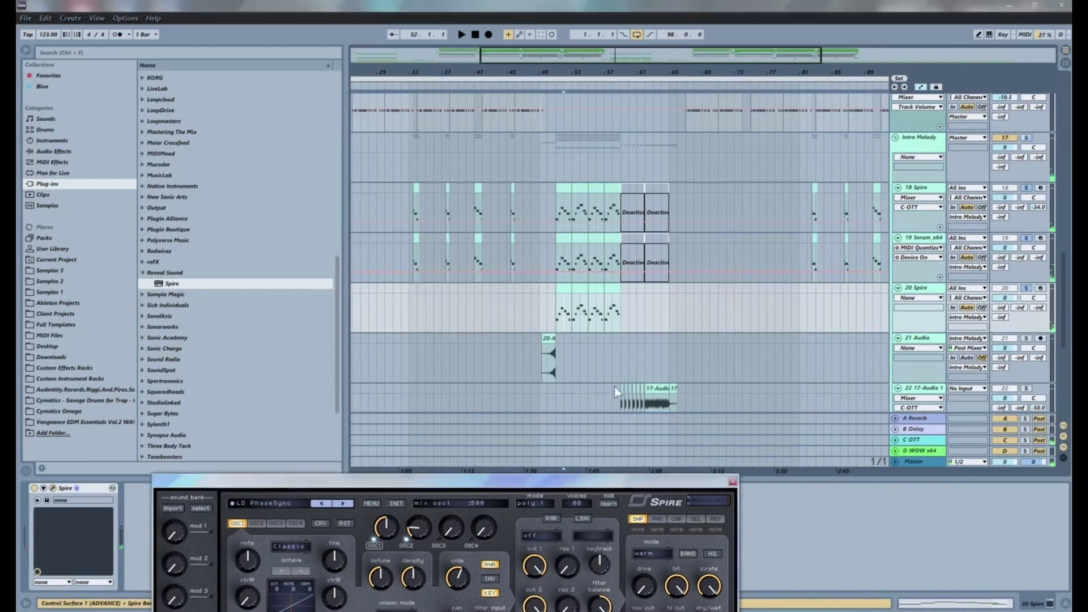
left_click_drag(393, 482, 872, 187)
left_click(52, 163)
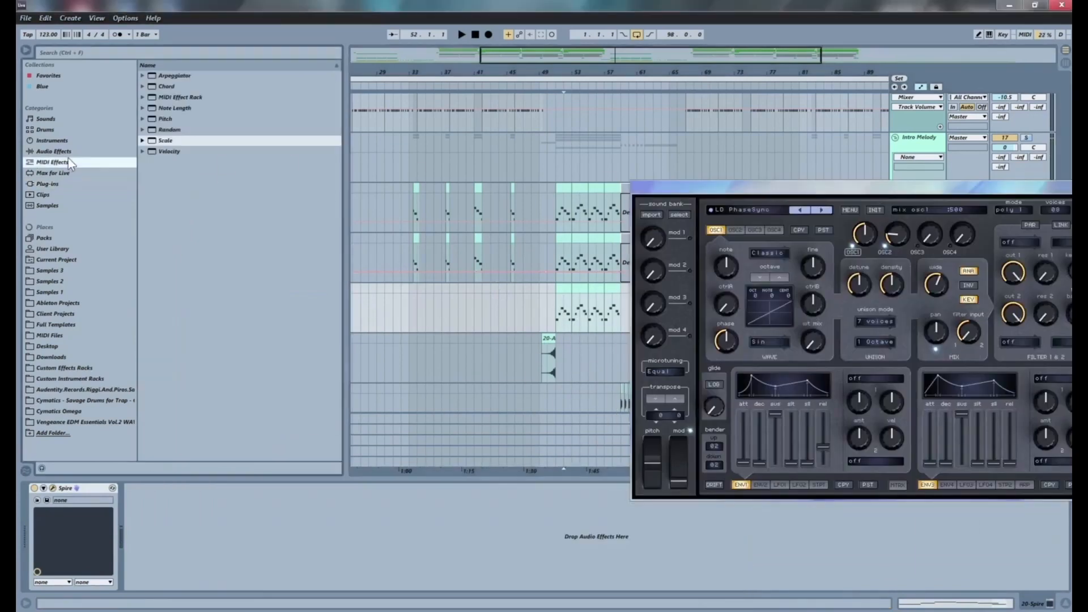
left_click(539, 253)
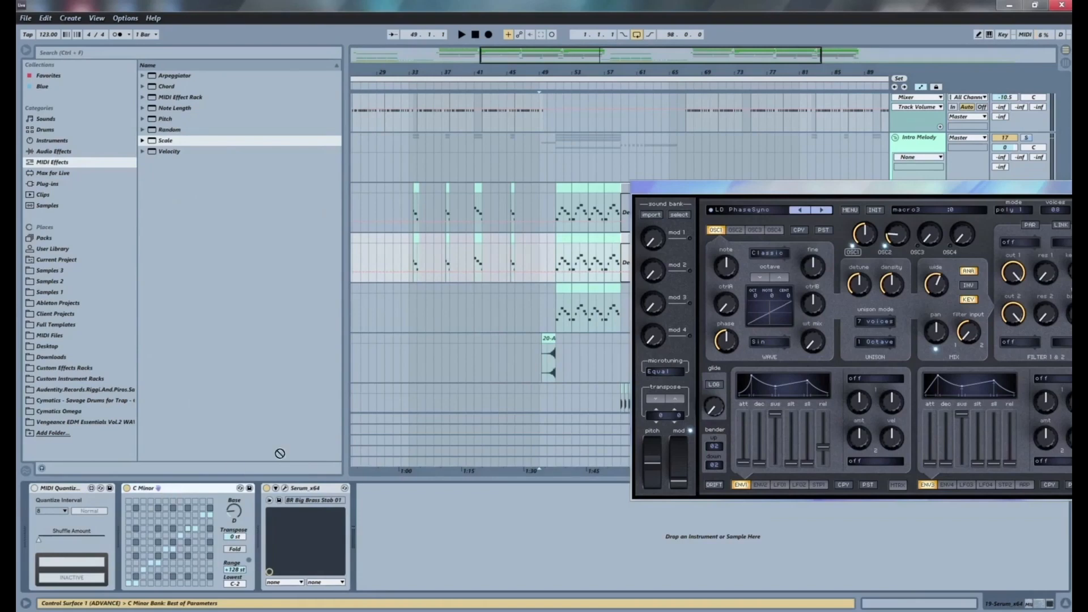
left_click_drag(540, 319, 40, 547)
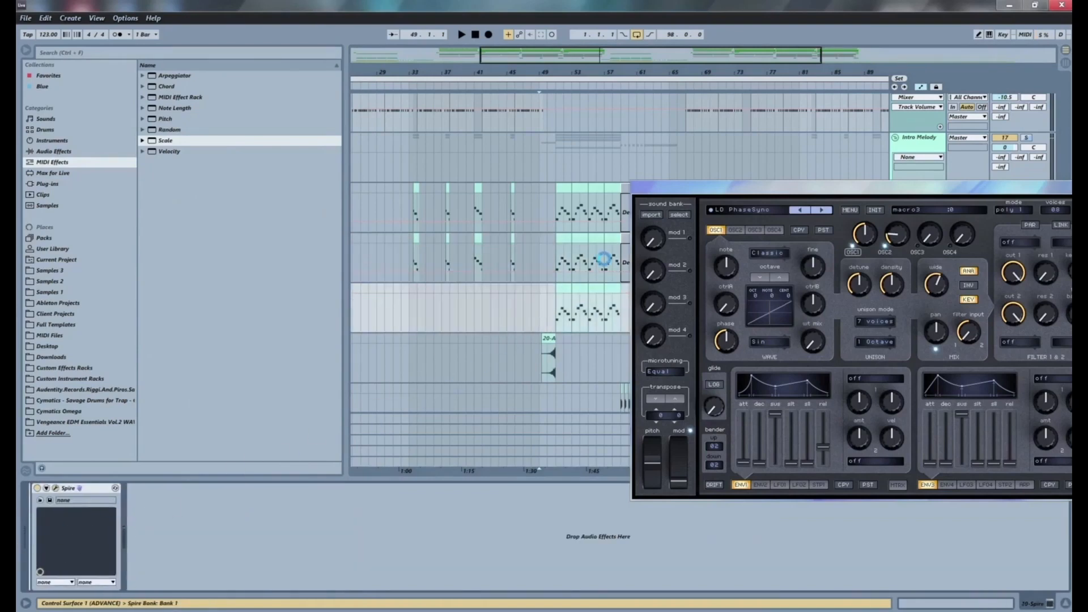
Play the layered melody with the C Minor scale device in place, and solo the 20 Spire track to hear it from bar 50.
key("space")
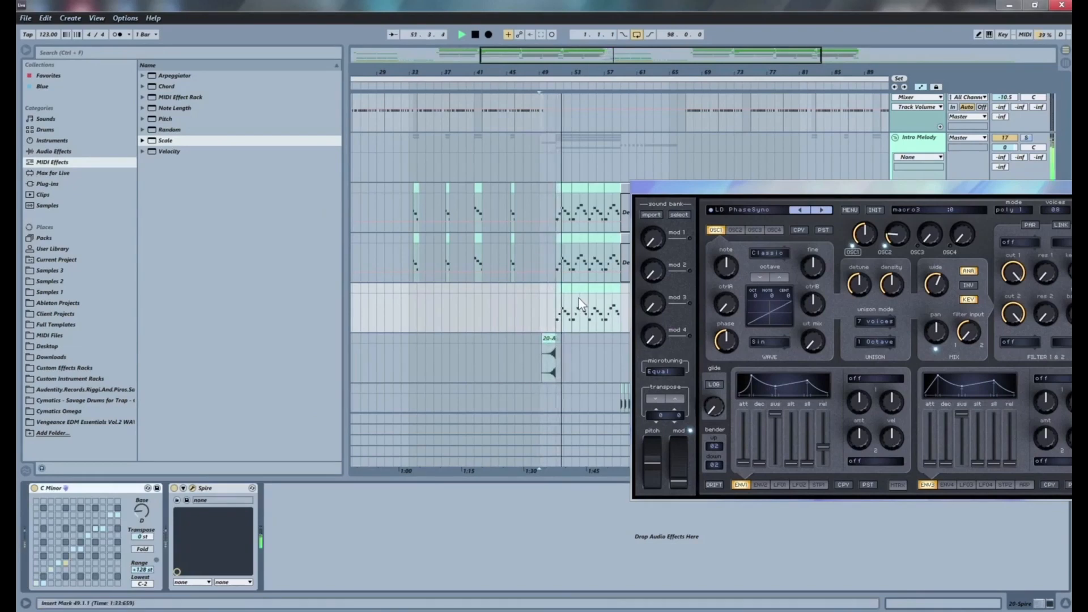
key("space")
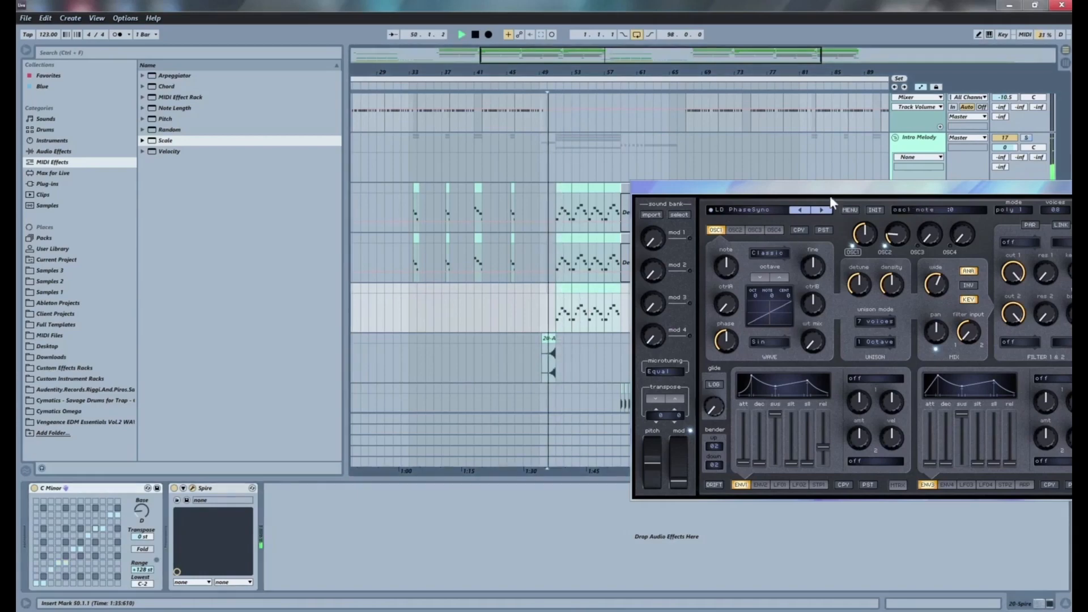
left_click_drag(829, 195, 419, 219)
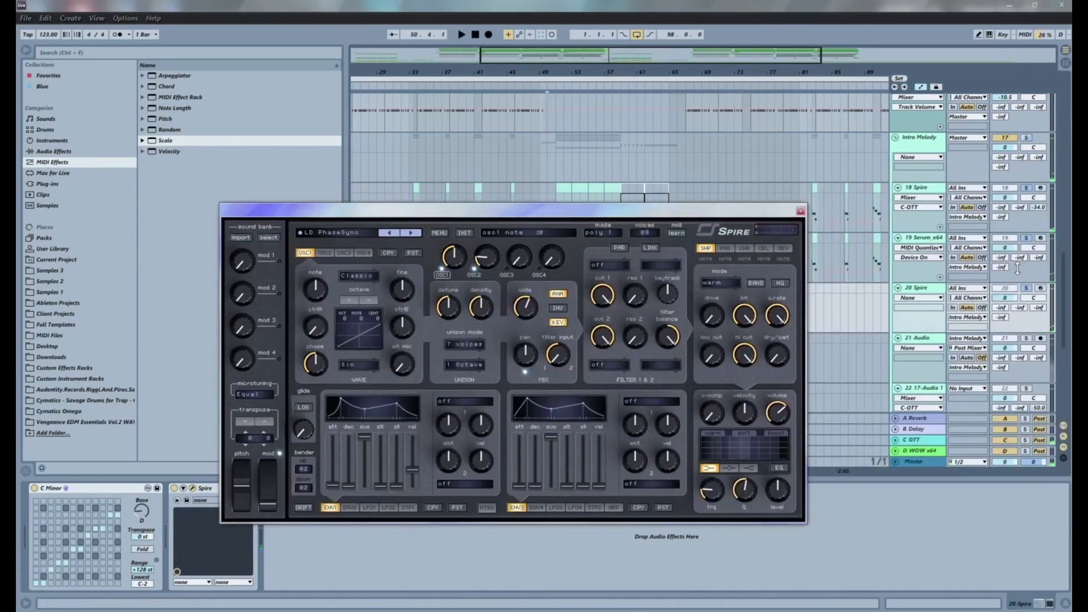
left_click(1023, 288)
key("space")
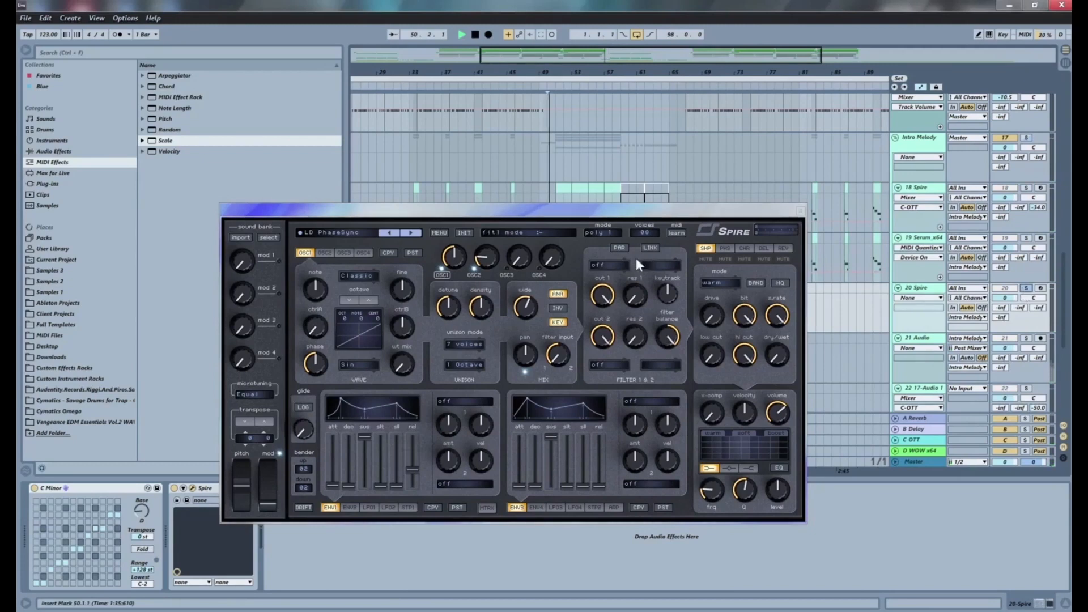
Step the 20 Spire synth forward through the LD Distortions, LD JMJ BackLead and PL 80s Downgrade presets while the melody plays.
left_click_drag(454, 214, 539, 154)
left_click(497, 175)
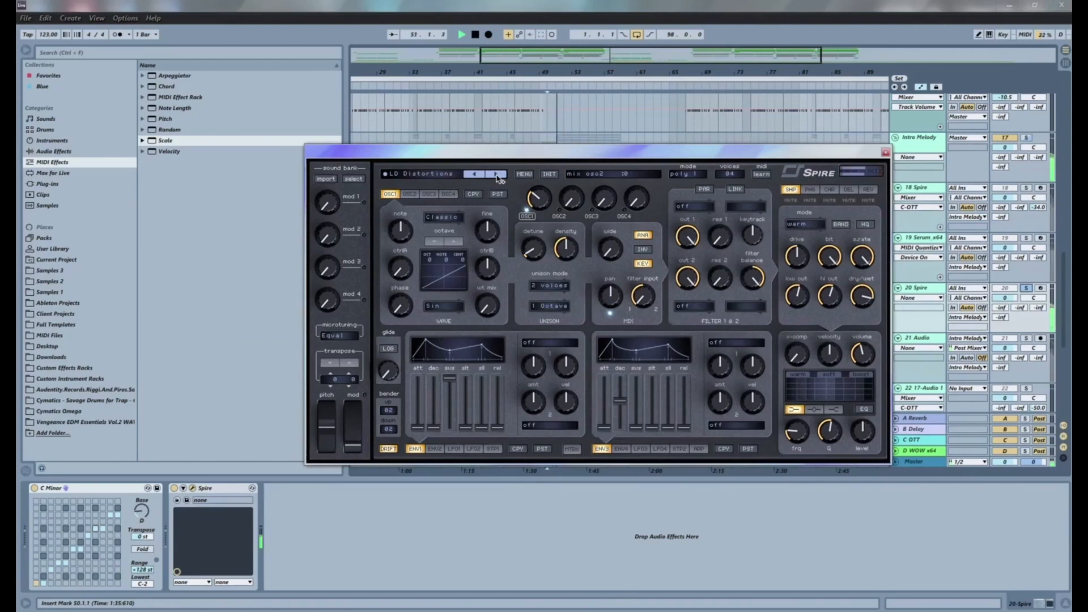
left_click(498, 176)
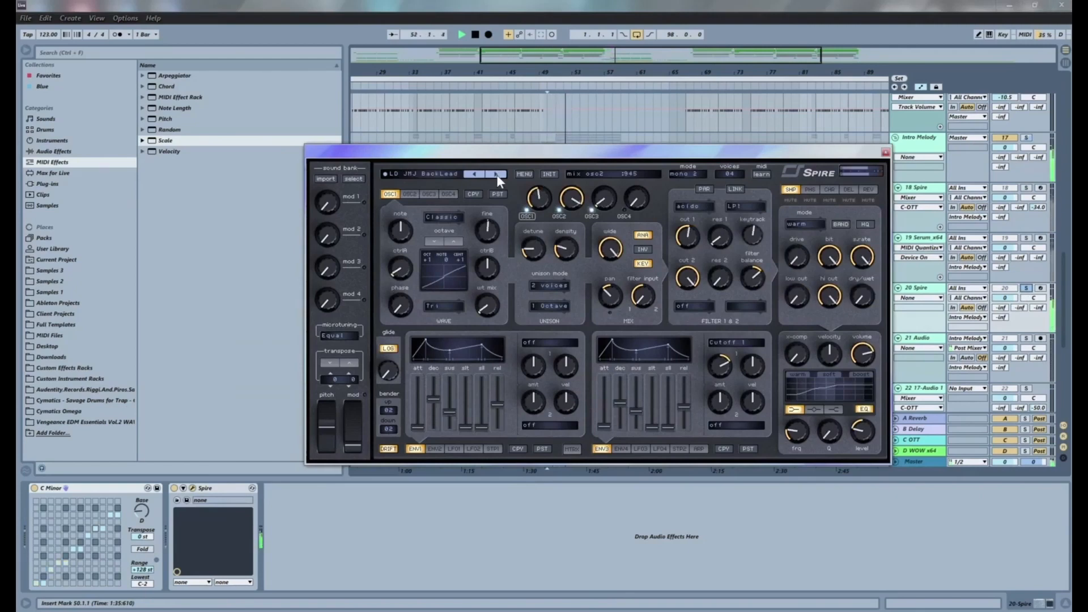
left_click(496, 174)
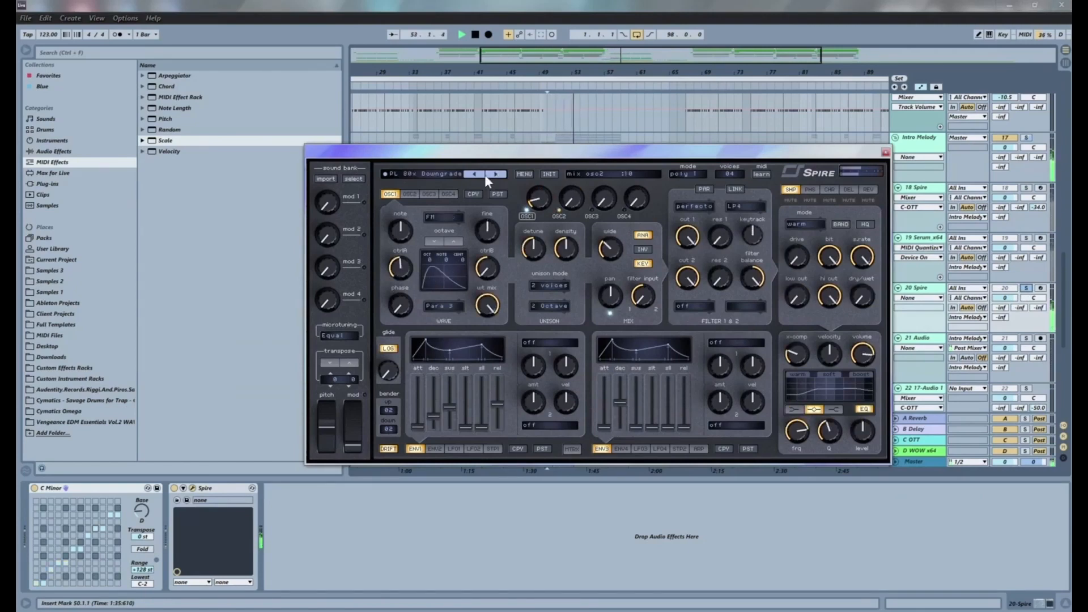
Load Spire preset 029 LD InSPIRation SK, step on to LD Introduce, and audition it on the soloed melody.
left_click(447, 172)
left_click(445, 490)
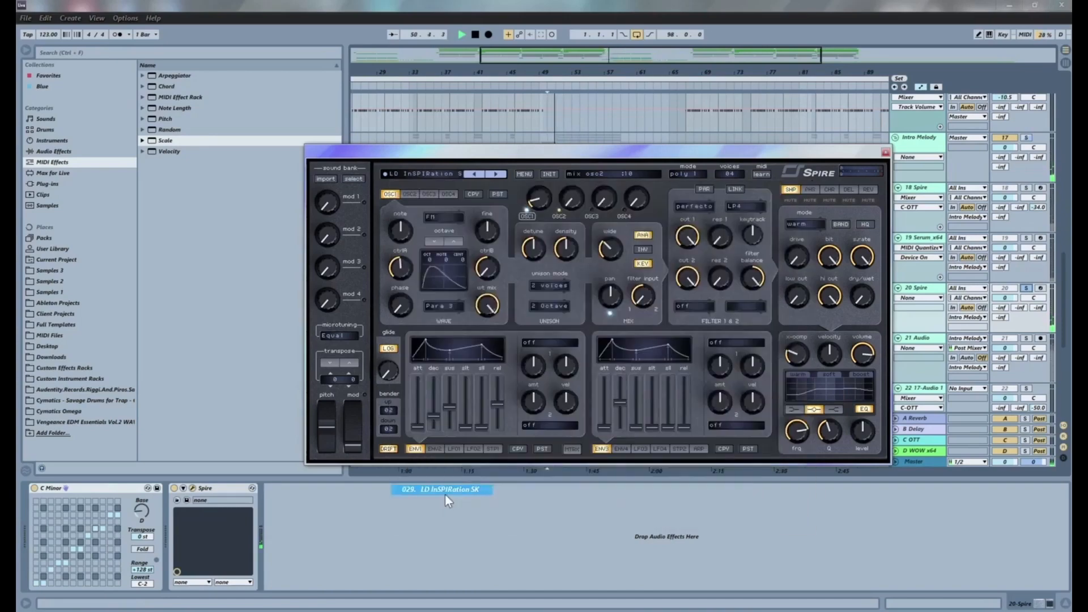
left_click(496, 174)
key("space")
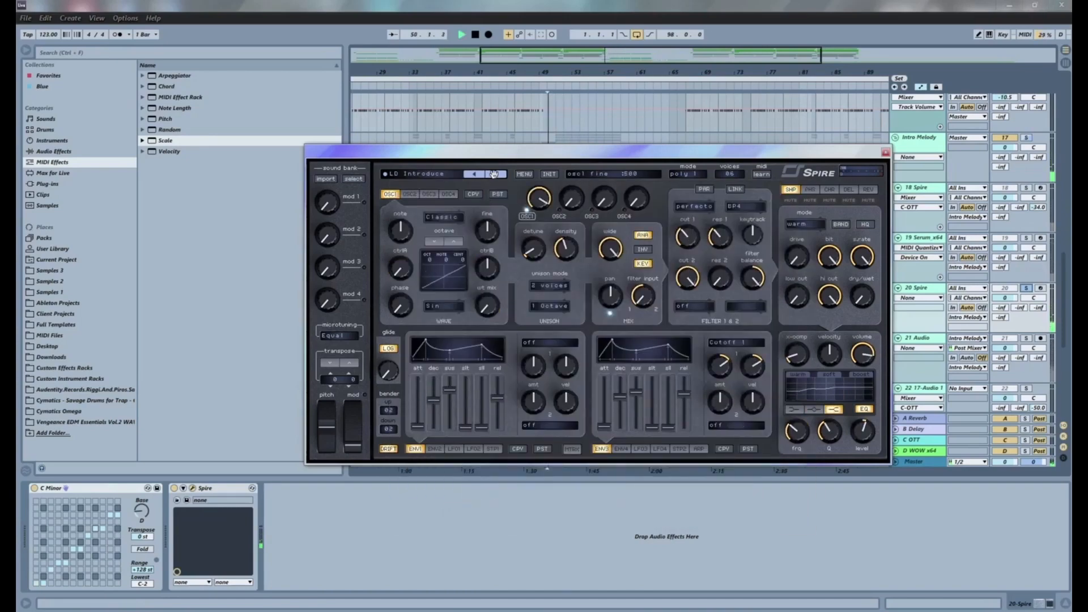
left_click_drag(518, 158, 504, 369)
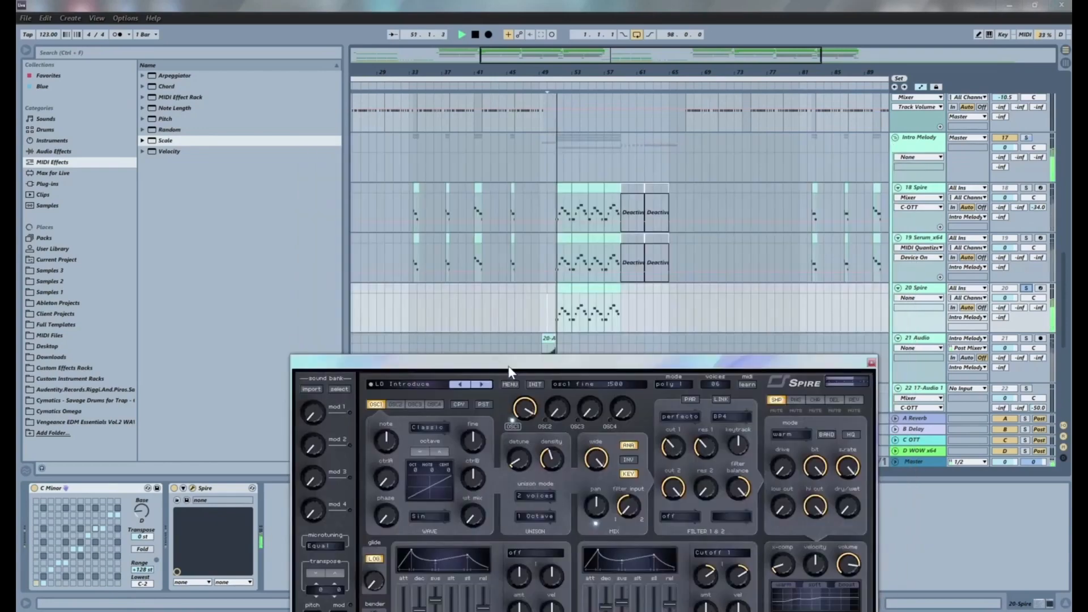
Step Spire on past LD Band Stand to LD Retro, unsolo the 20 Spire track and play all melody layers from bar 51.
left_click(477, 384)
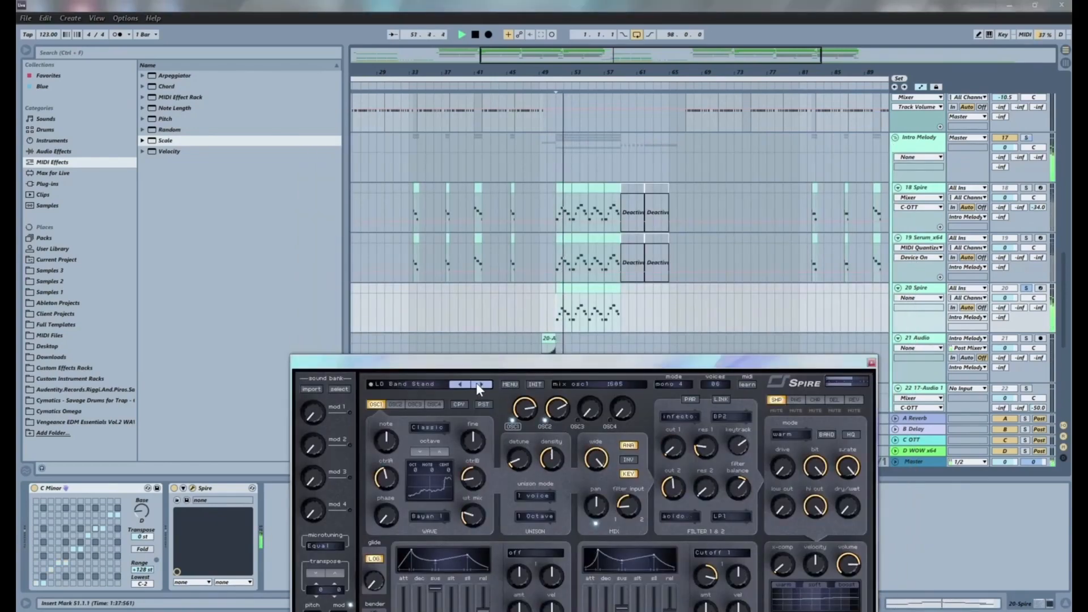
left_click(476, 384)
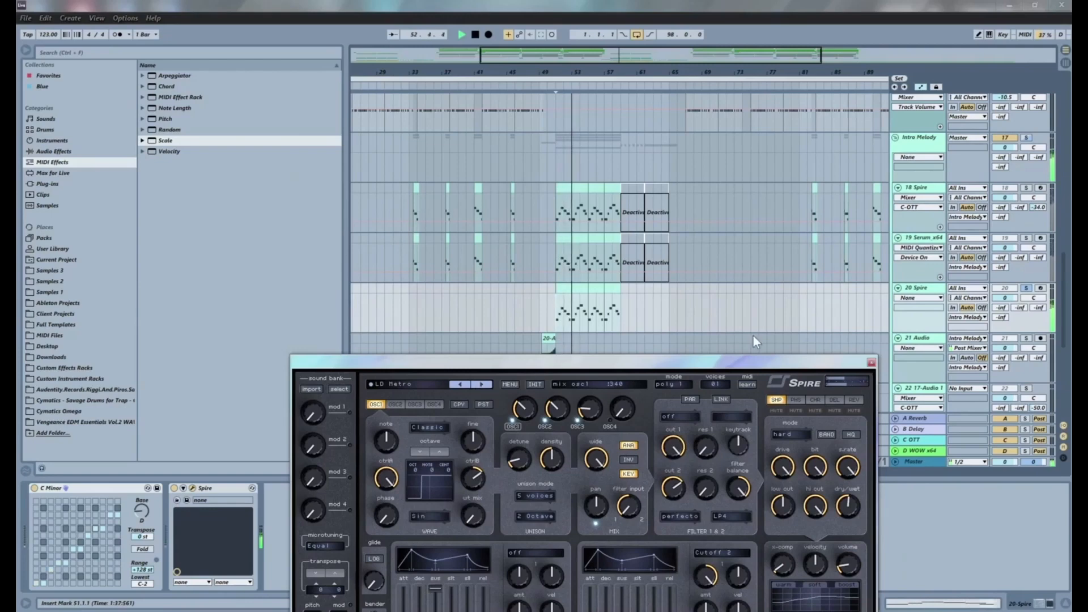
left_click(1028, 288)
key("space")
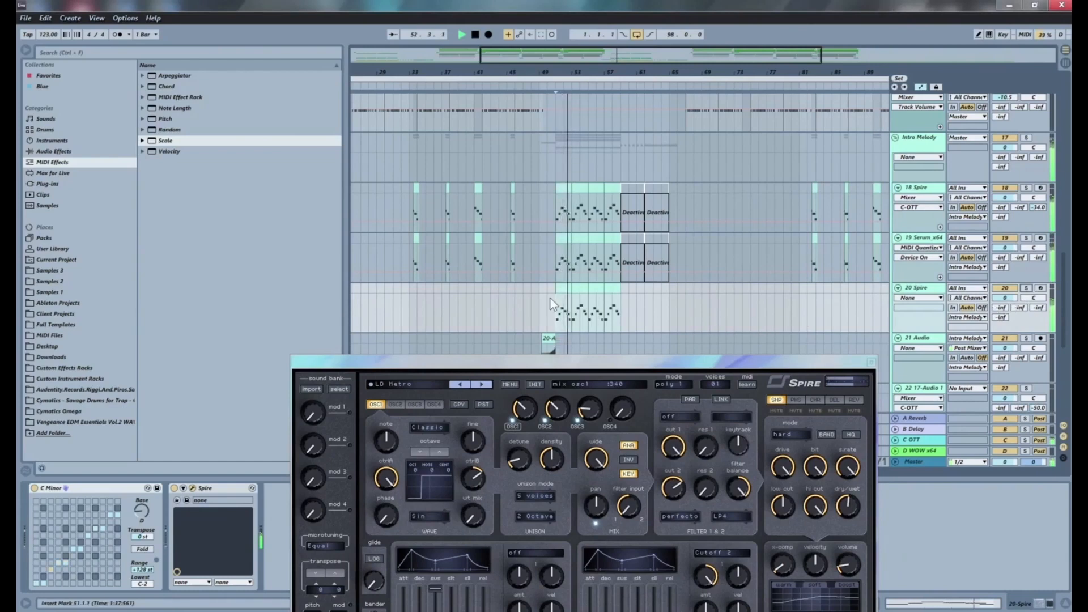
Try all notes of the 20 Spire clip at bar 51 one octave lower, and transpose them back up.
left_click_drag(567, 288, 621, 291)
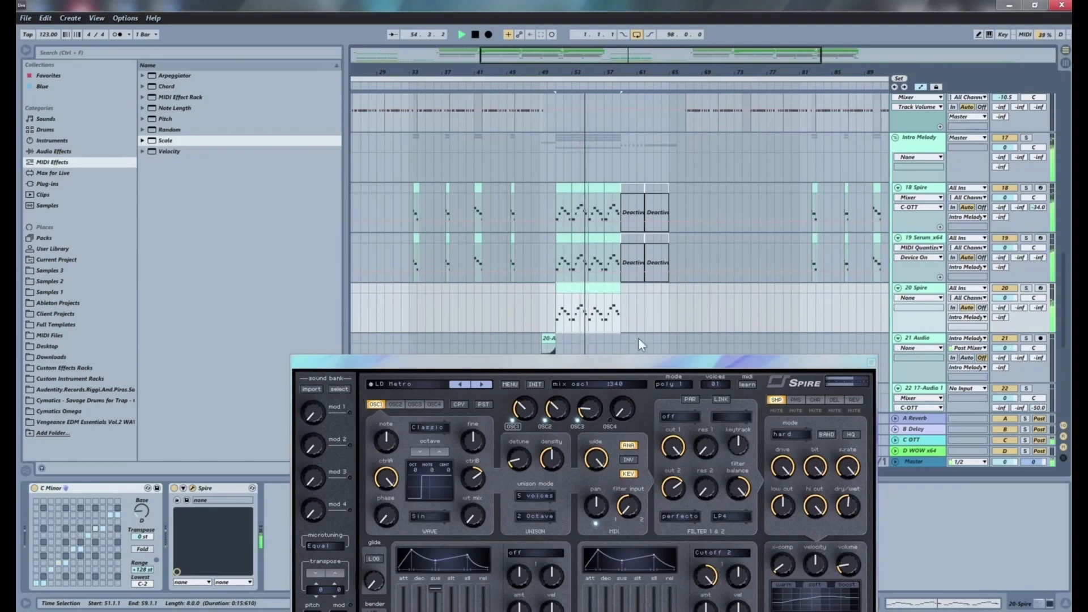
double_click(568, 290)
left_click(449, 368)
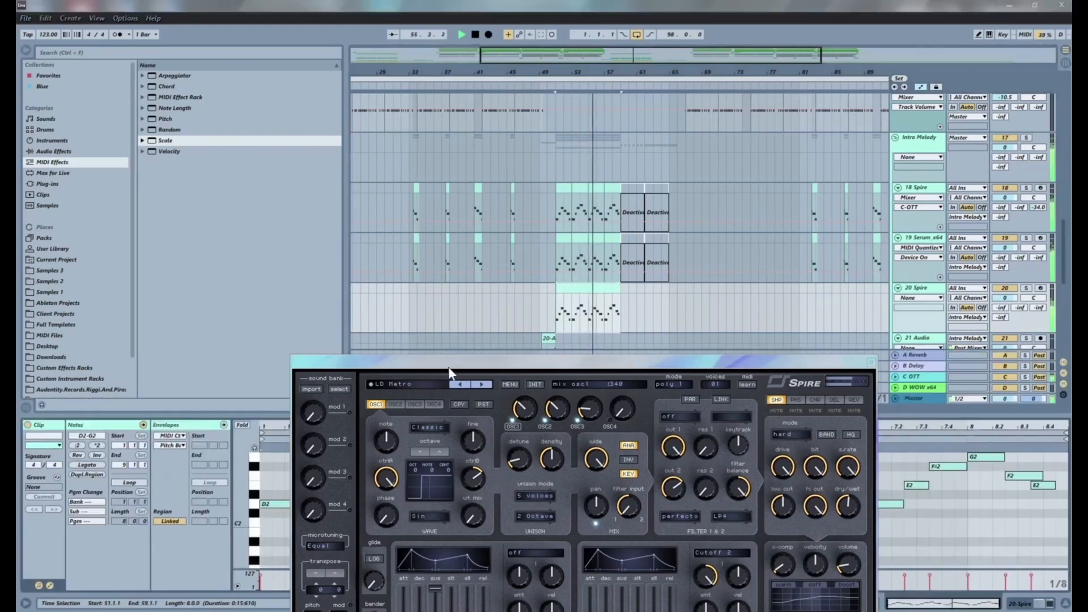
left_click_drag(447, 366, 644, 196)
left_click(314, 521)
key("ctrl+a")
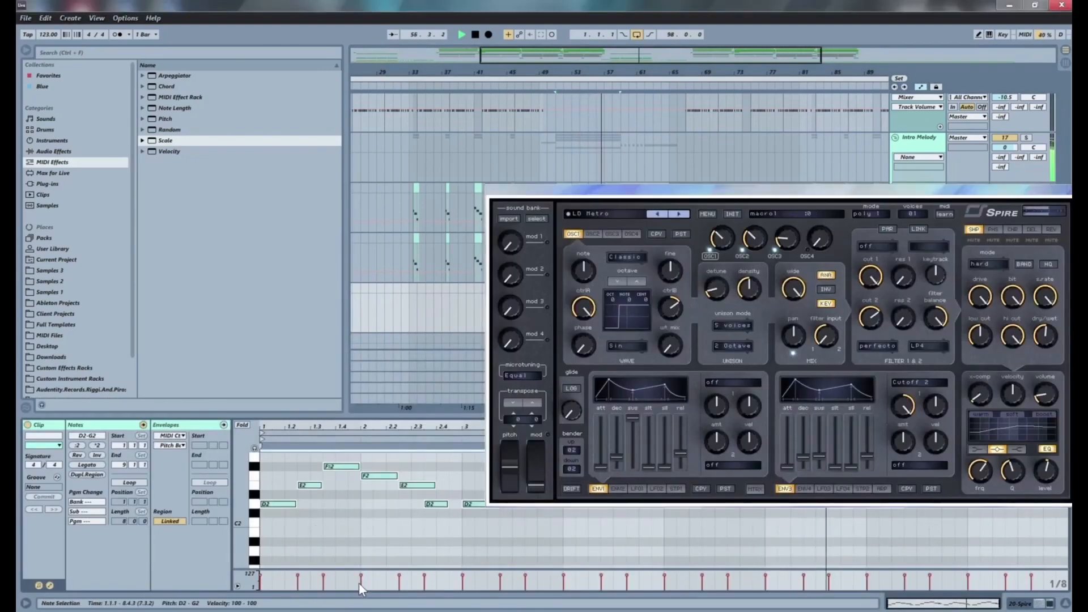
key("shift+Down")
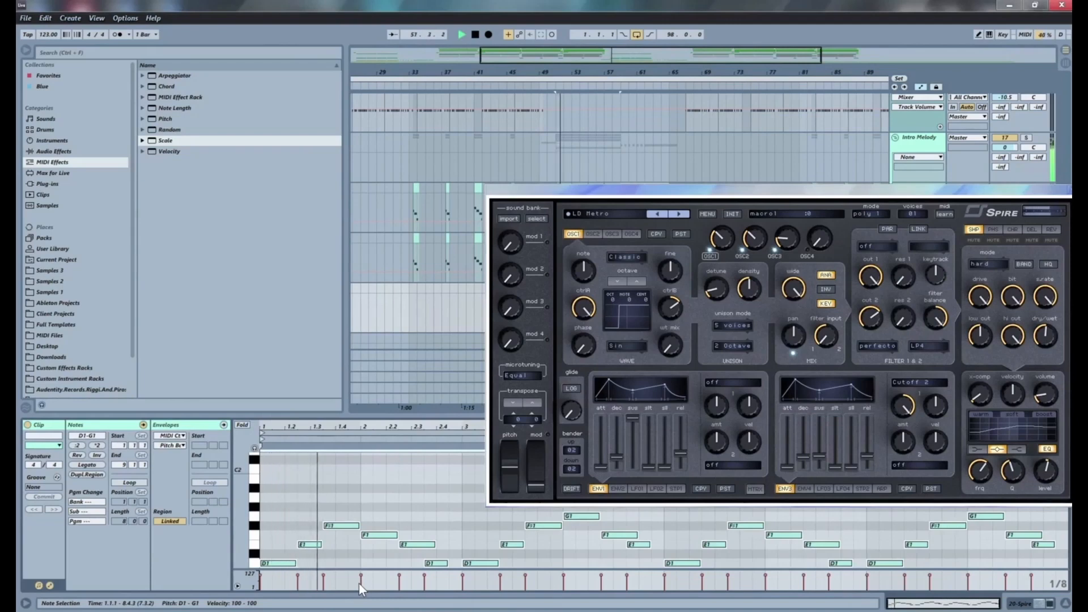
key("shift+Up")
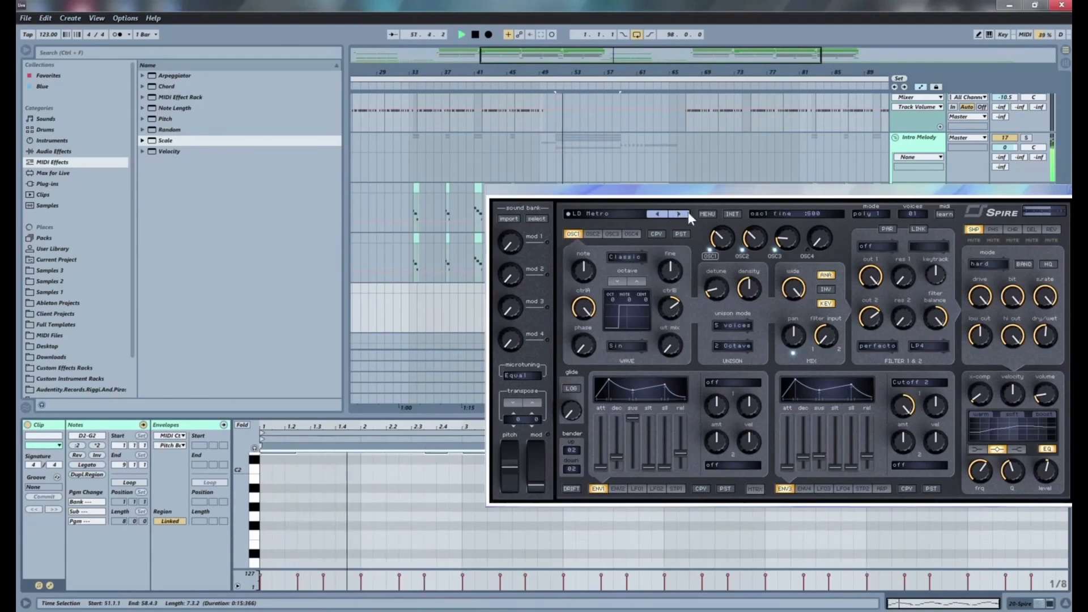
Set the 20 Spire track's C-OTT send to -36.4 dB and play the layered melody.
left_click_drag(751, 192, 370, 280)
key("space")
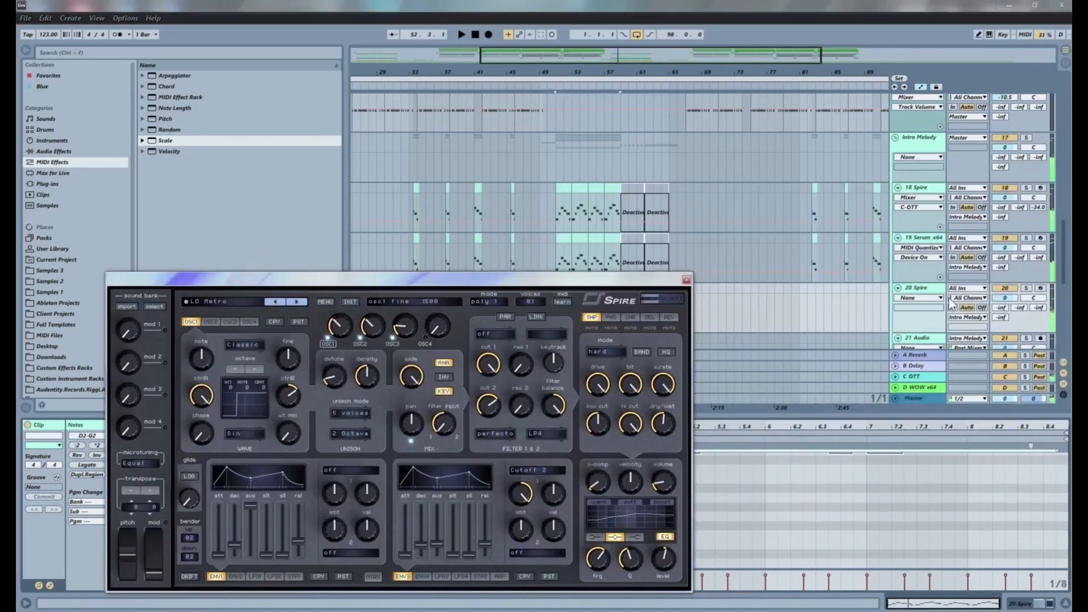
left_click(1039, 309)
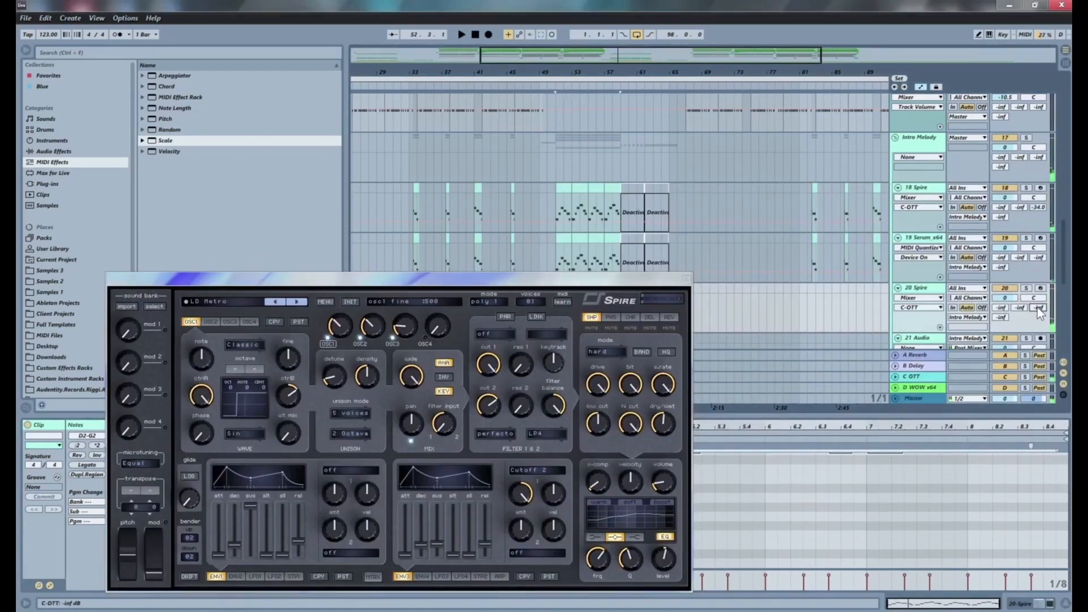
key("space")
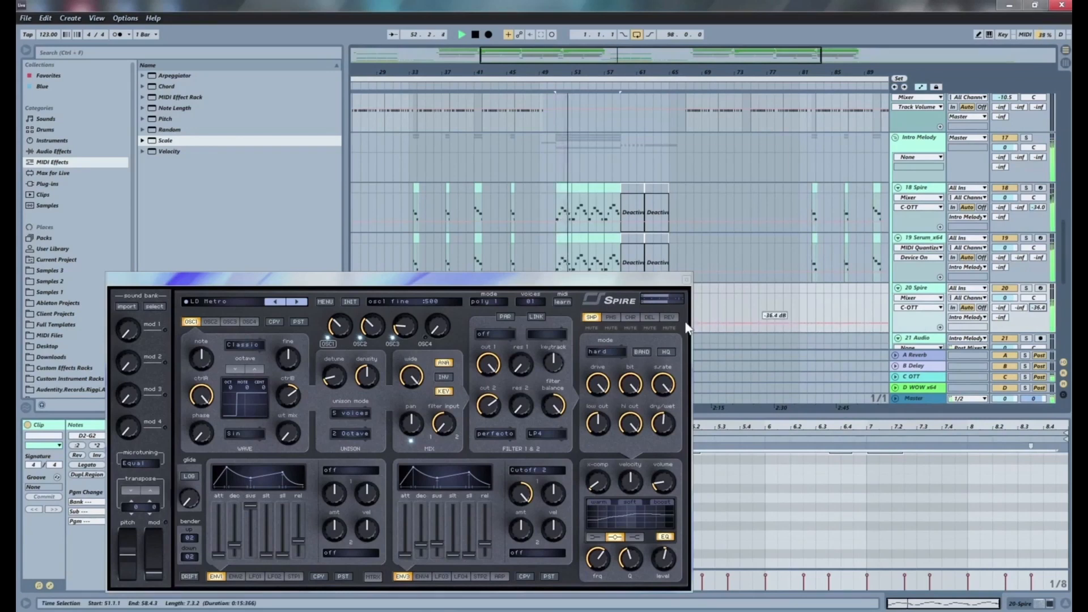
Step Spire through LD HouseChord MW and LD Seventieth MW to the LD Top Drive preset and close the synth window.
left_click(298, 301)
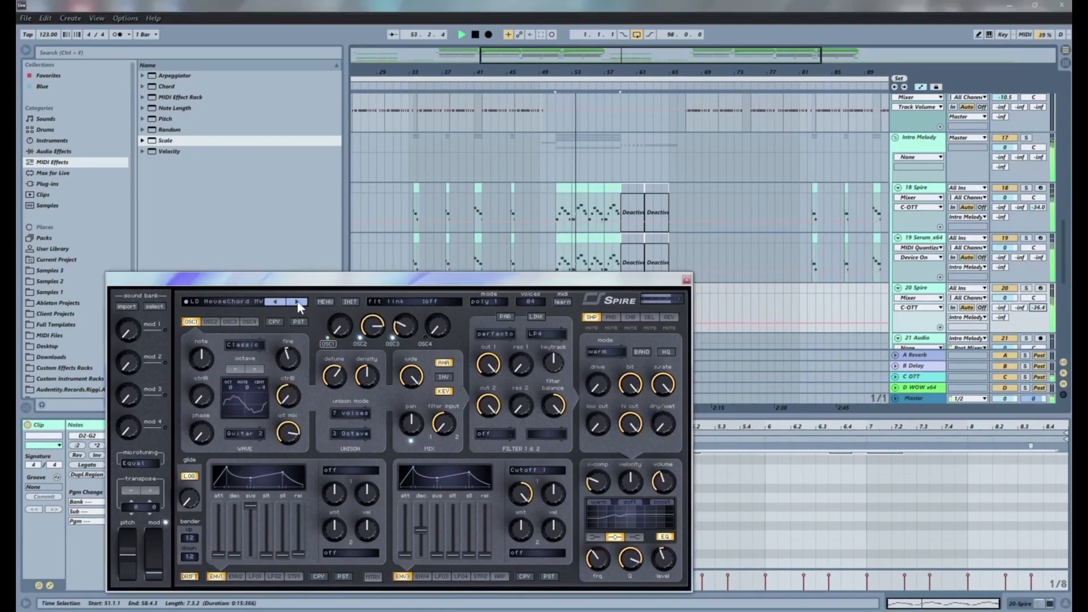
left_click(297, 301)
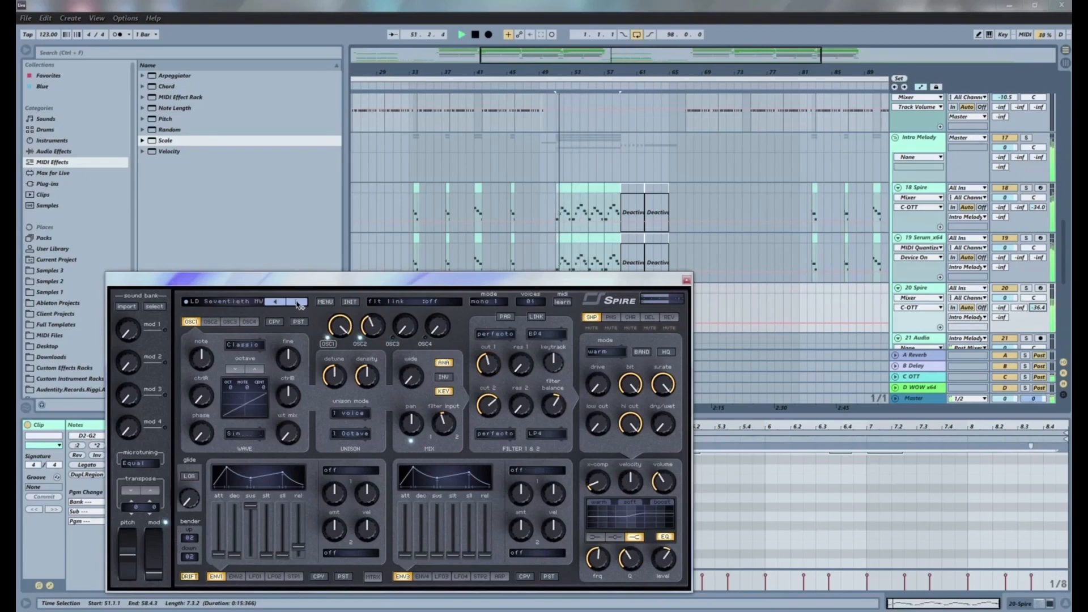
left_click(297, 301)
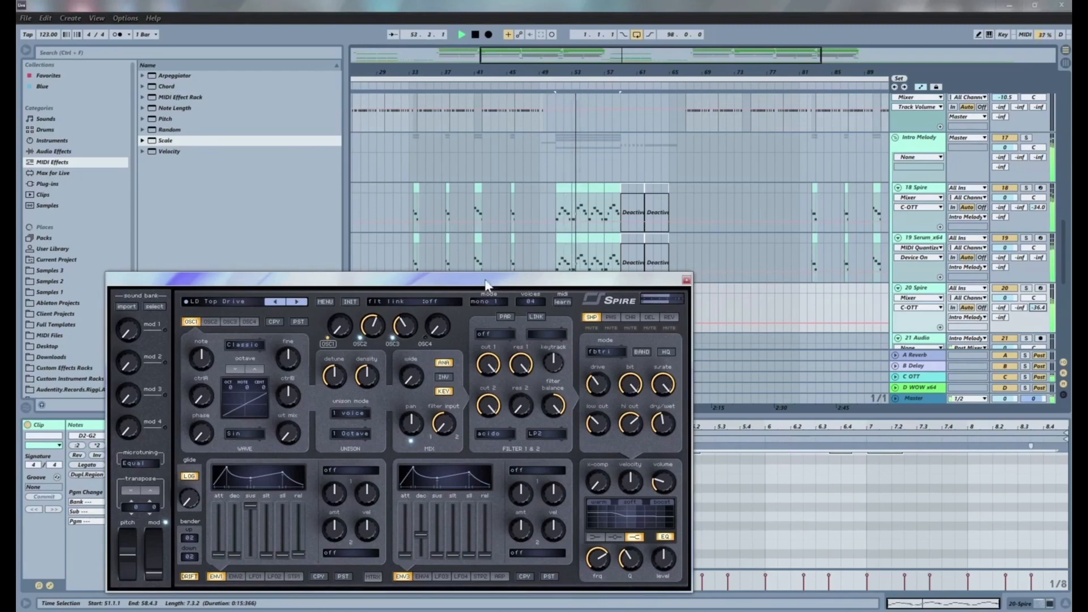
left_click(687, 279)
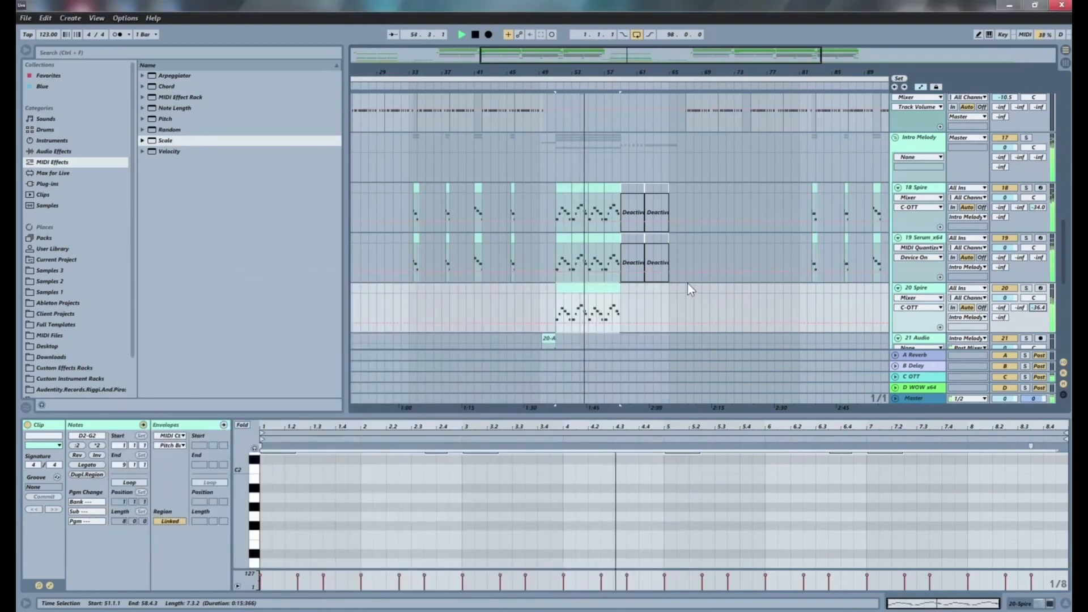
Stop playback, zoom the arrangement in on the melody clips from bar 51 and solo the 20 Spire track.
left_click(546, 302)
key("space")
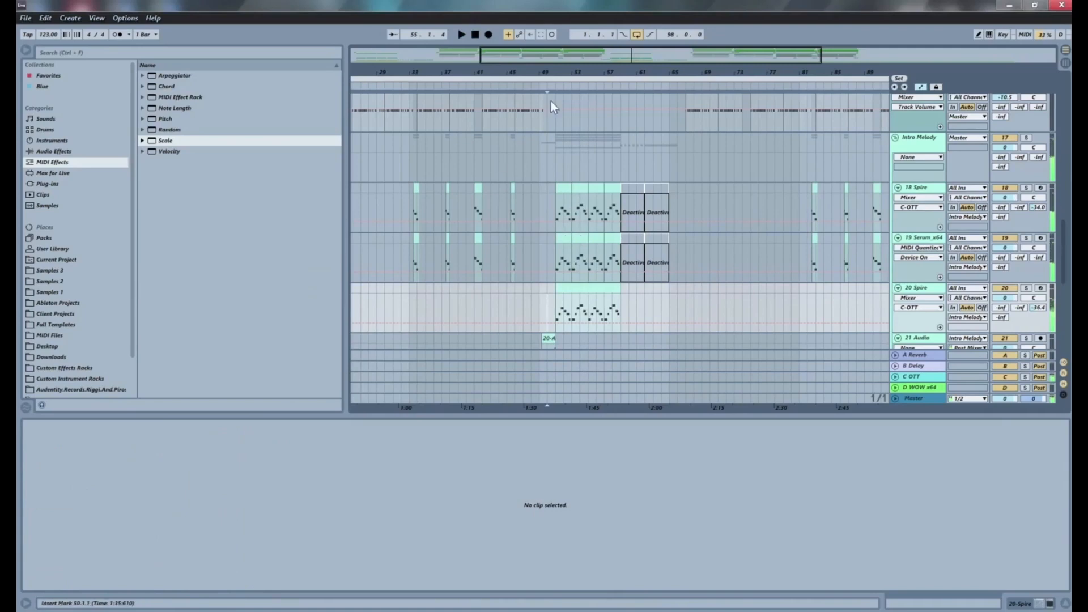
left_click_drag(604, 72, 604, 125)
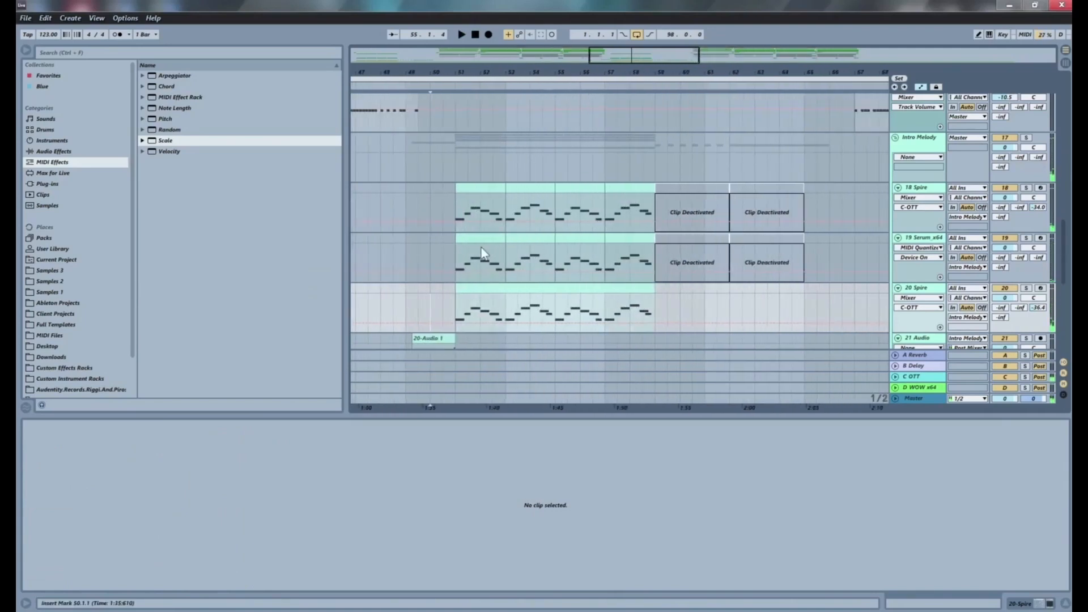
left_click_drag(454, 313, 551, 292)
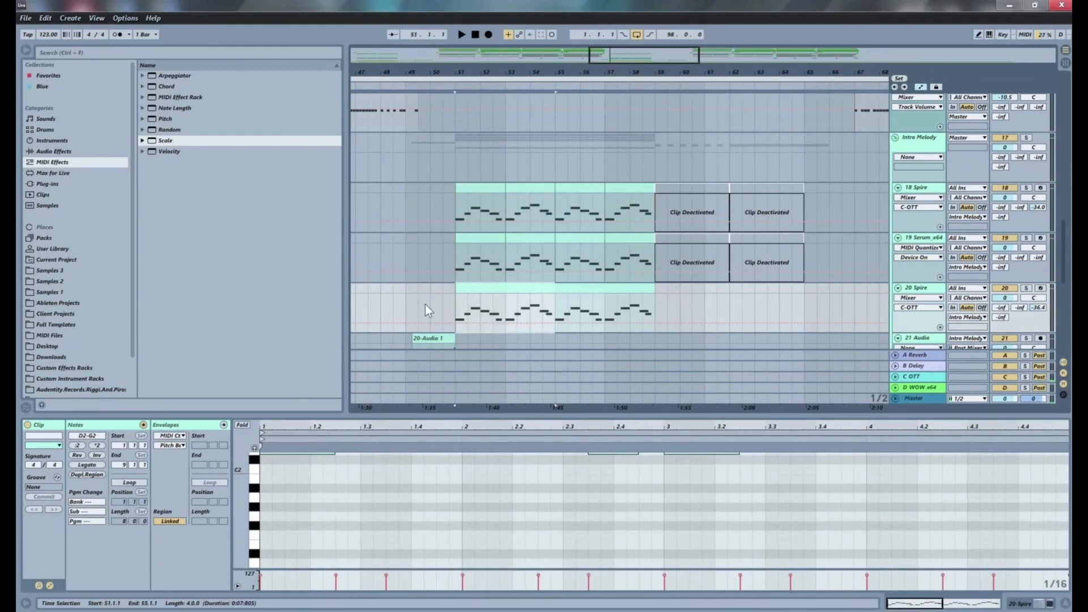
left_click(555, 311)
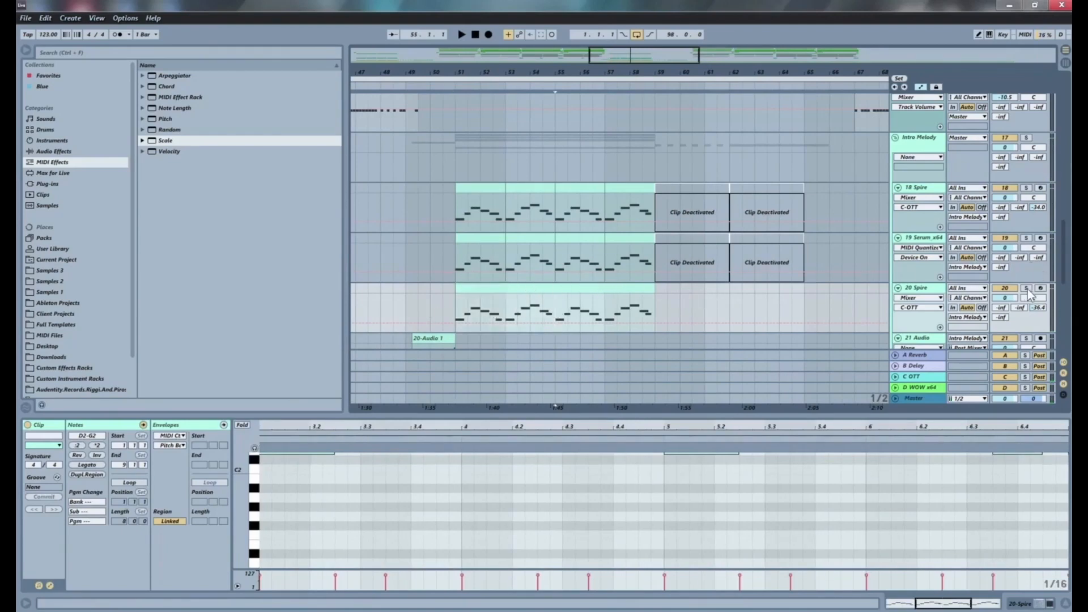
left_click(448, 305)
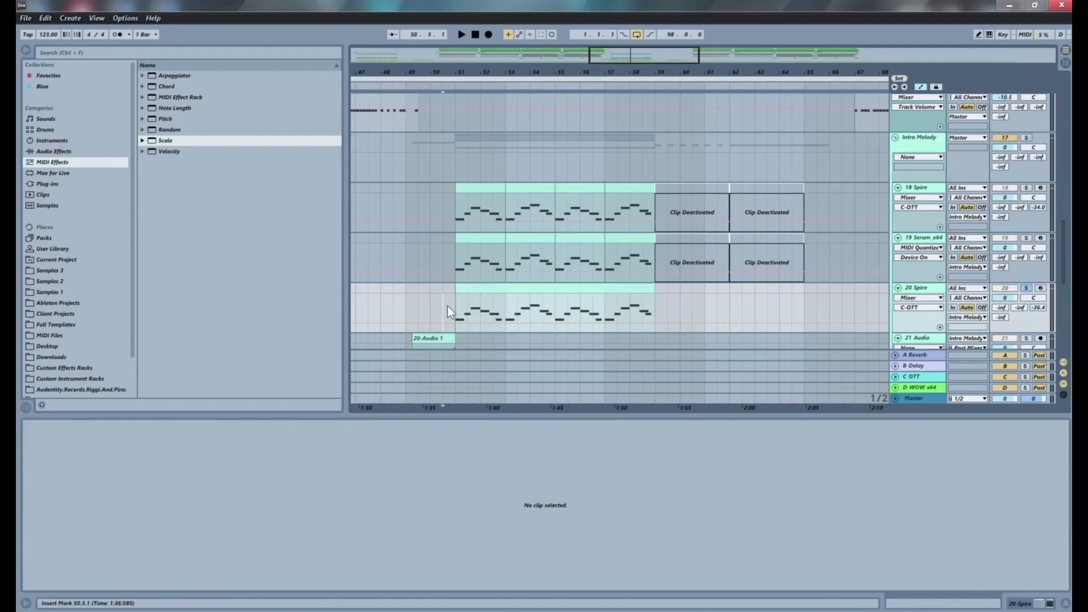
left_click(456, 304)
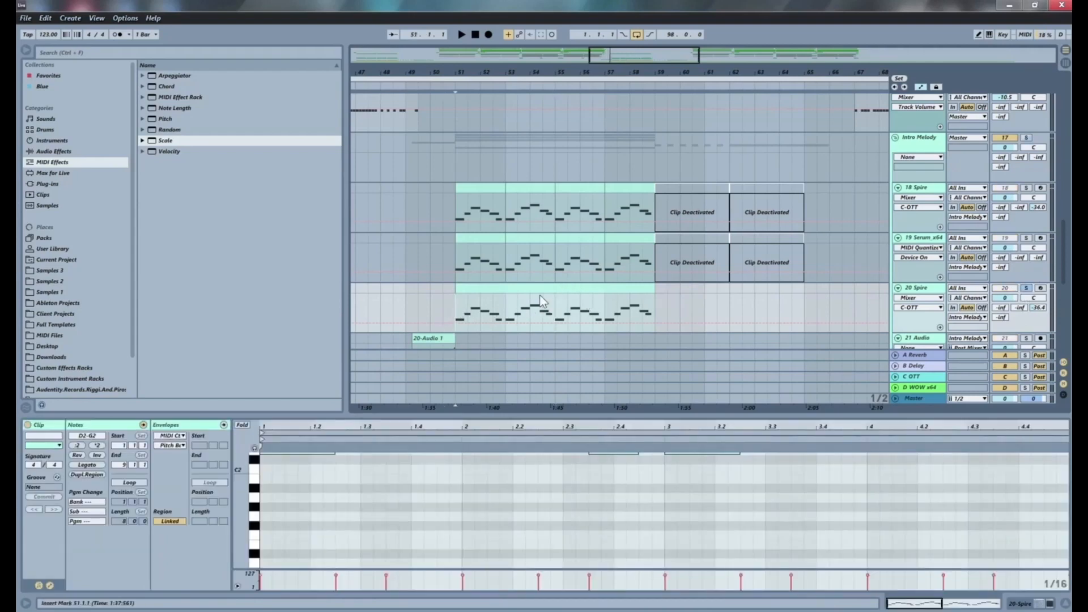
Open the 20 Spire clip in an enlarged note editor and play it from bar 51.
left_click(569, 290)
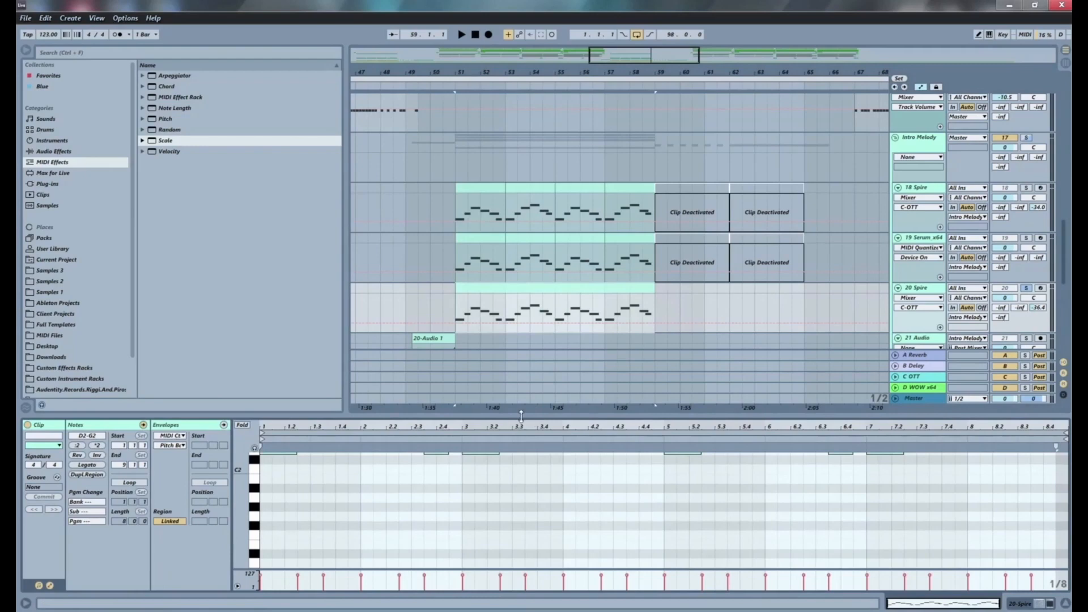
left_click_drag(500, 417, 494, 307)
scroll(564, 413, "up", 2)
key("space")
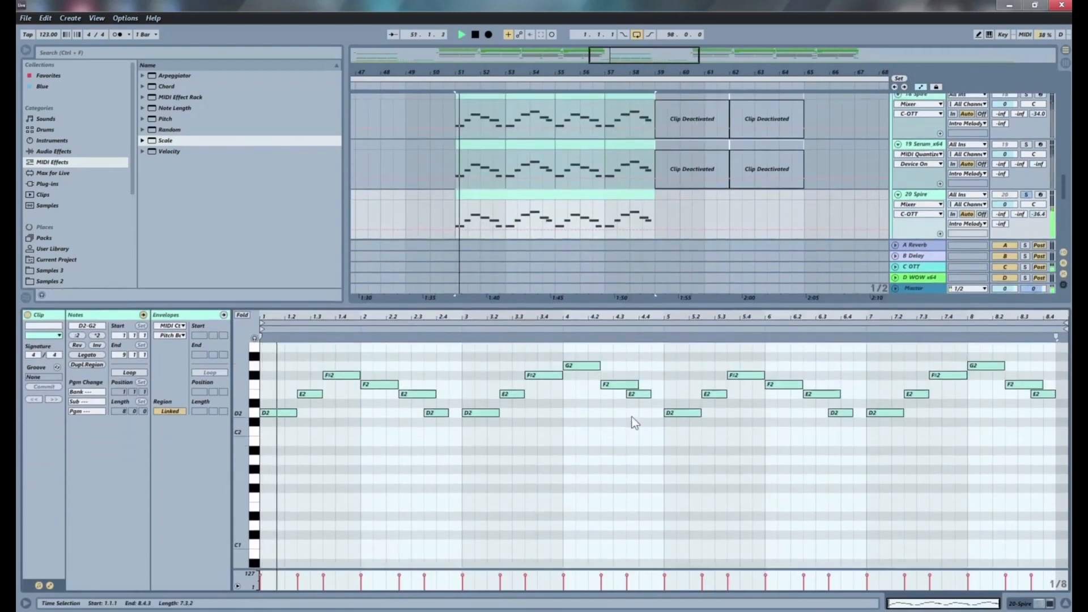
scroll(624, 436, "up", 2)
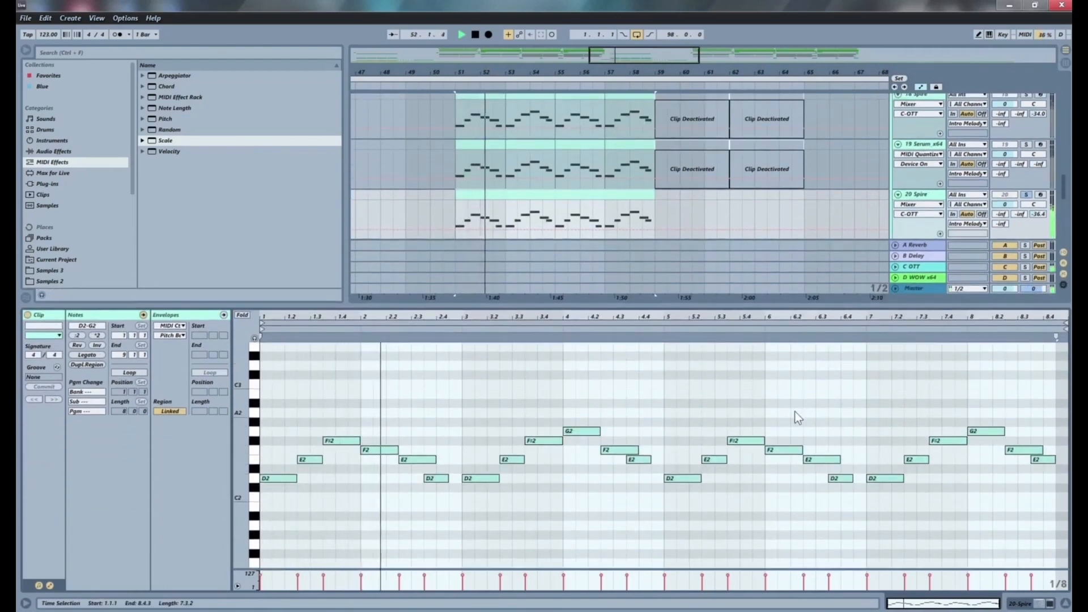
Reverse the order of the three descending notes F#2, F2 and E2 spanning bars 5 and 6 of the 20 Spire clip.
left_click(843, 418)
left_click_drag(848, 413, 749, 458)
left_click(841, 422)
key("space")
key("space")
left_click_drag(841, 421, 747, 461)
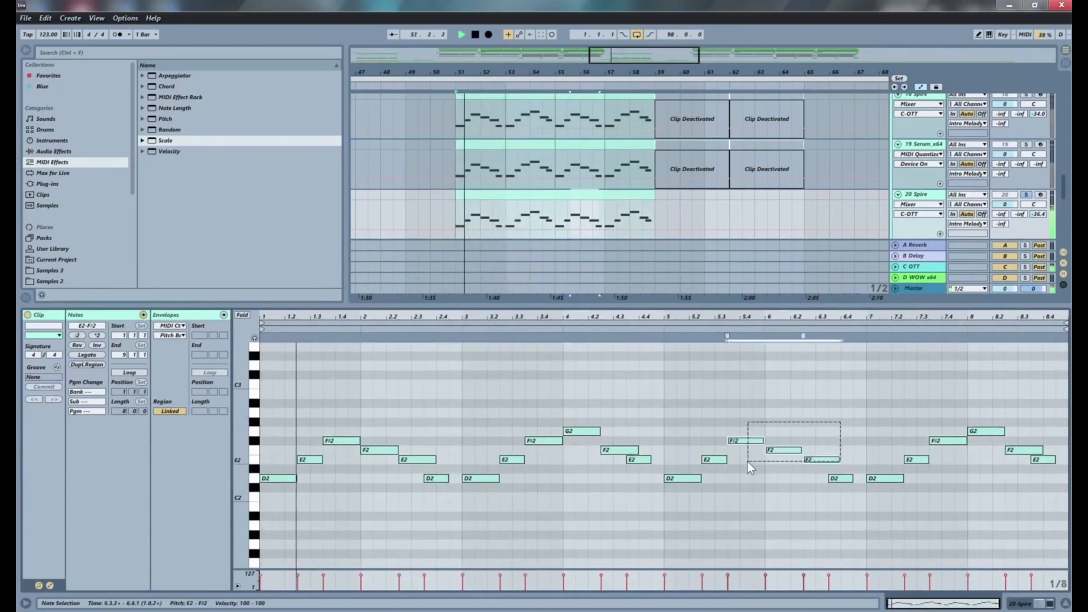
left_click(77, 345)
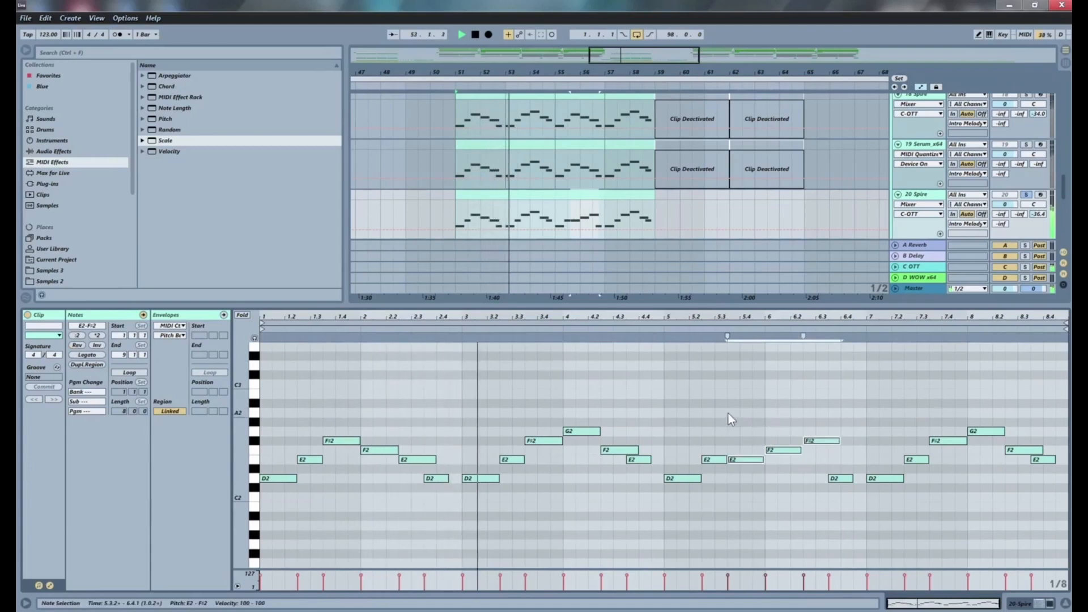
Raise the short E2 note at 5.2.3 to F2 and lower the F#2 note at 6.2.3 to E2.
left_click(714, 459)
key("Up")
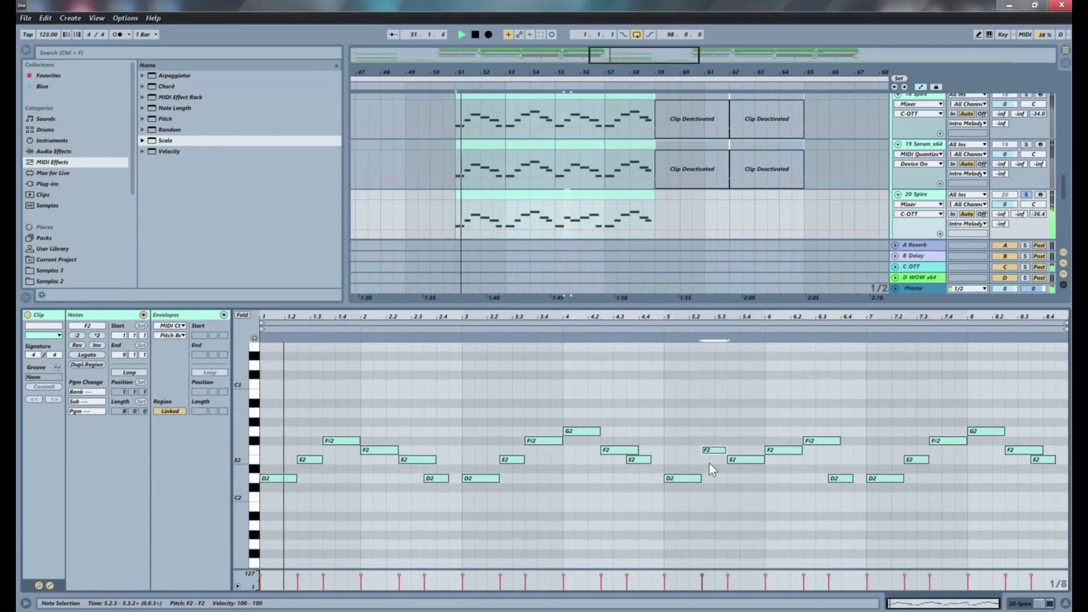
left_click(834, 441)
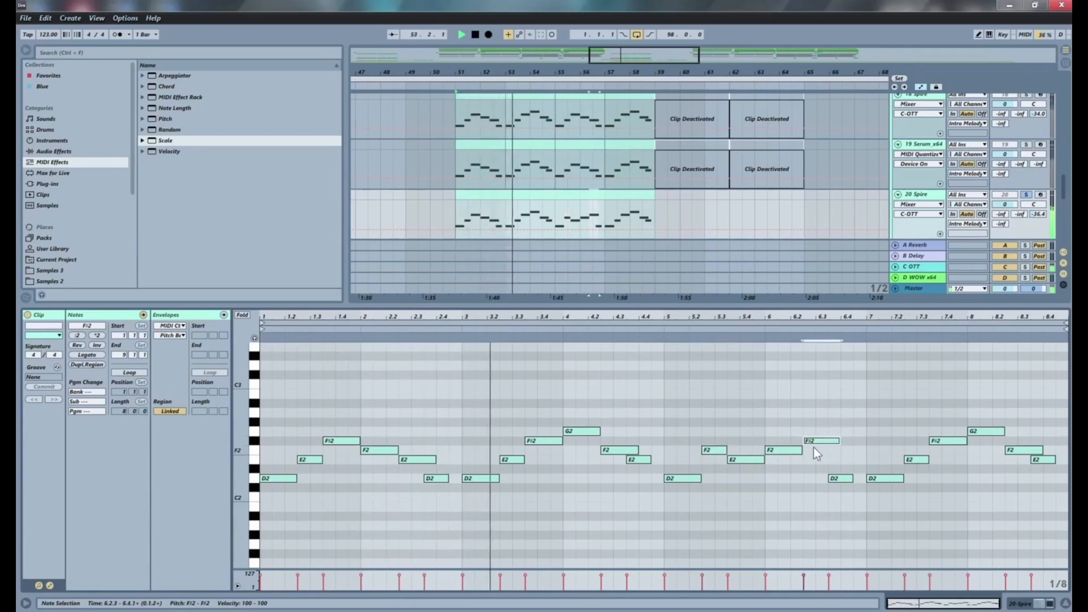
key("Down")
key("Down")
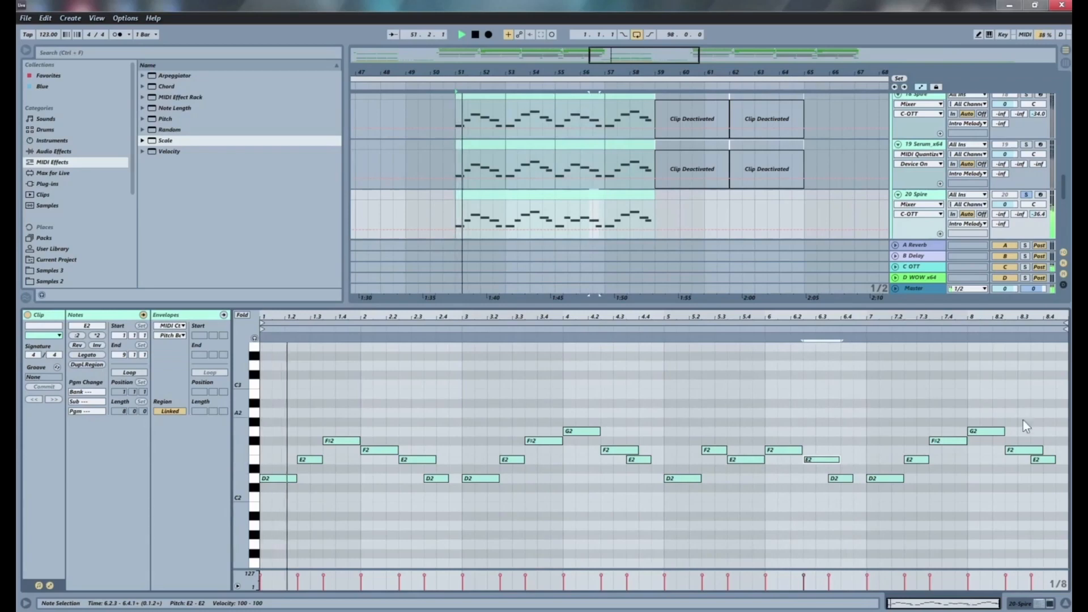
Invert the five notes following the D2 in bars 7 and 8, and raise the note at 6.2.3 to F#2.
left_click_drag(1056, 423, 920, 468)
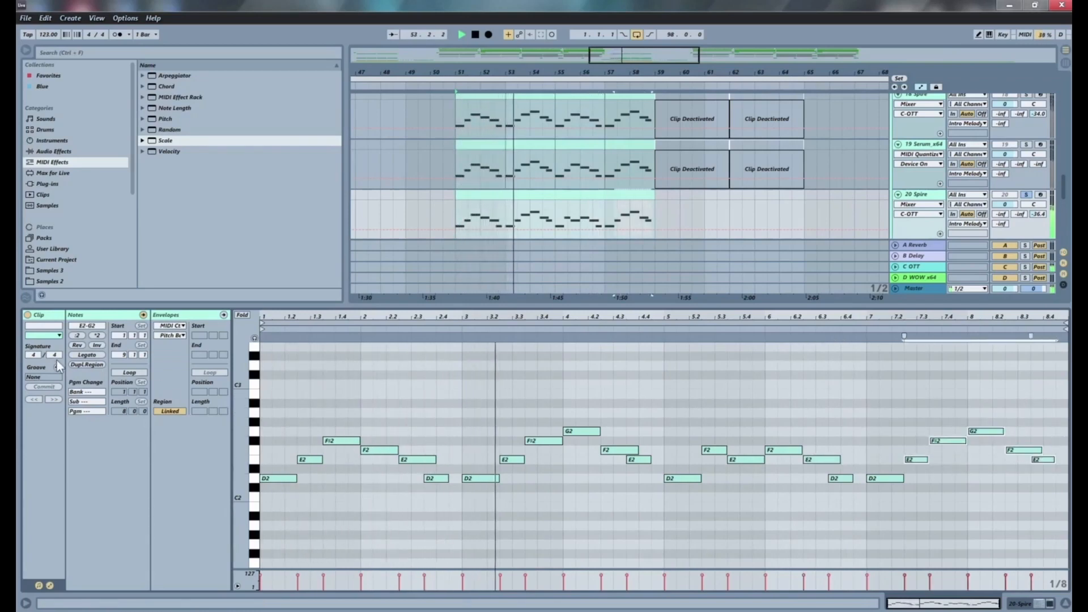
left_click(97, 345)
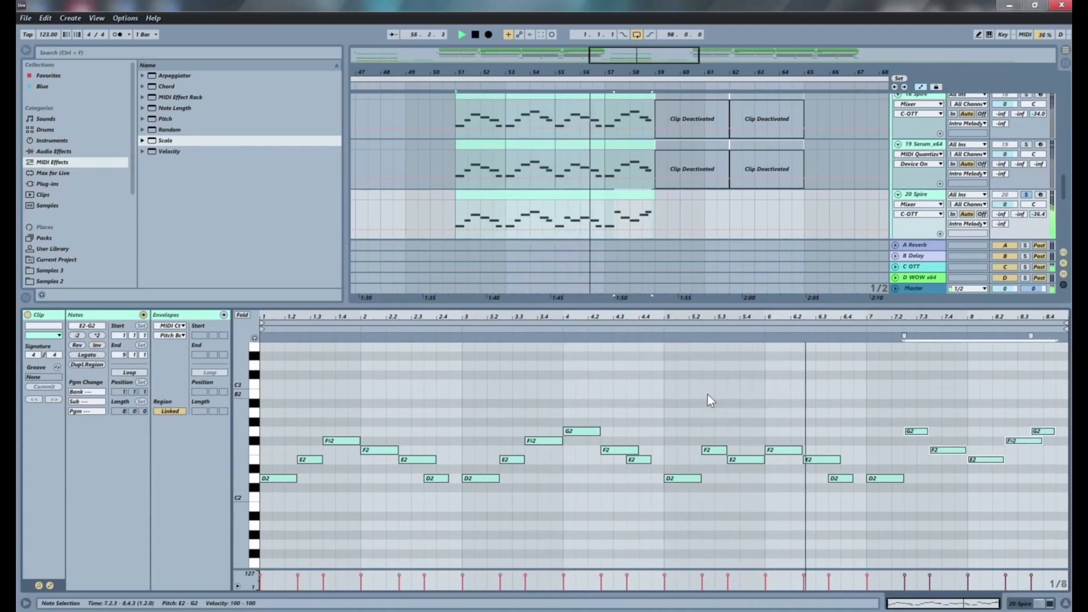
left_click(815, 460)
key("Up")
key("Up")
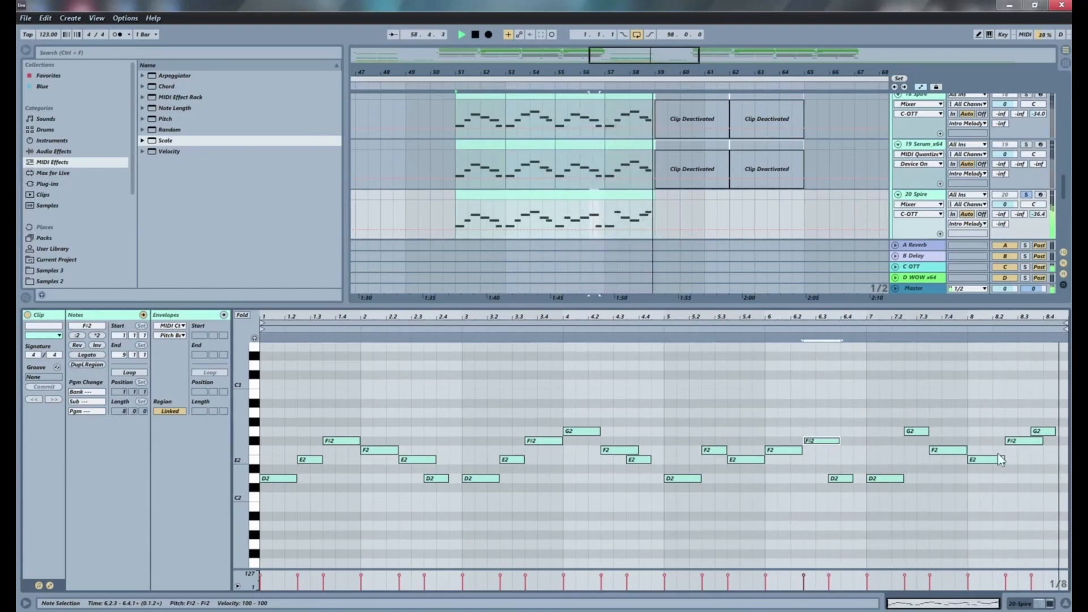
Lower the clip's last note at 8.3.3 to D#2 and play the ending from bar 57.
left_click(1053, 431)
key("Down")
key("Down")
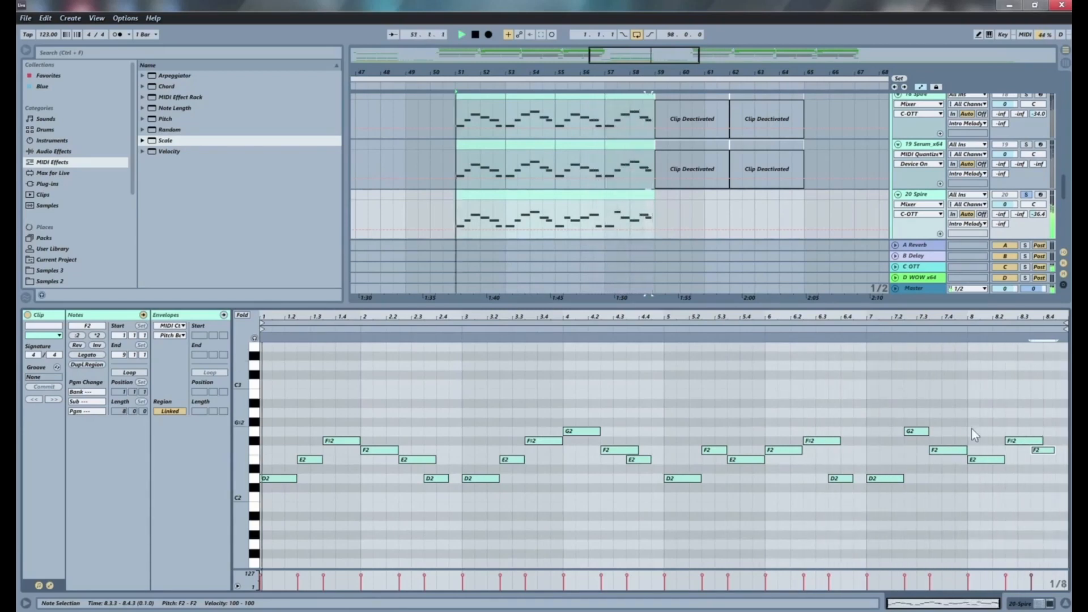
key("space")
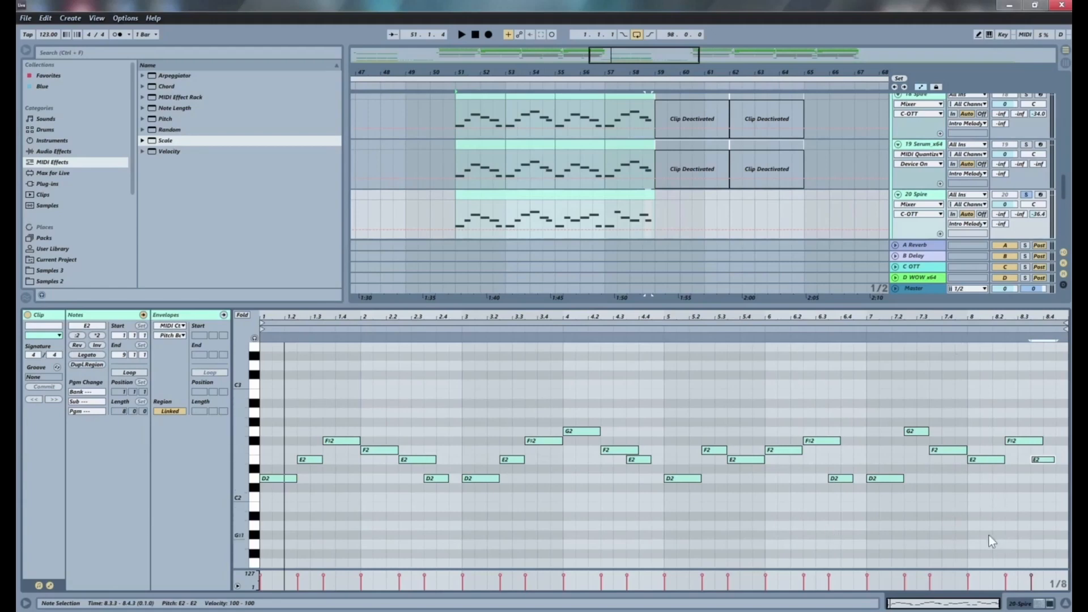
key("space")
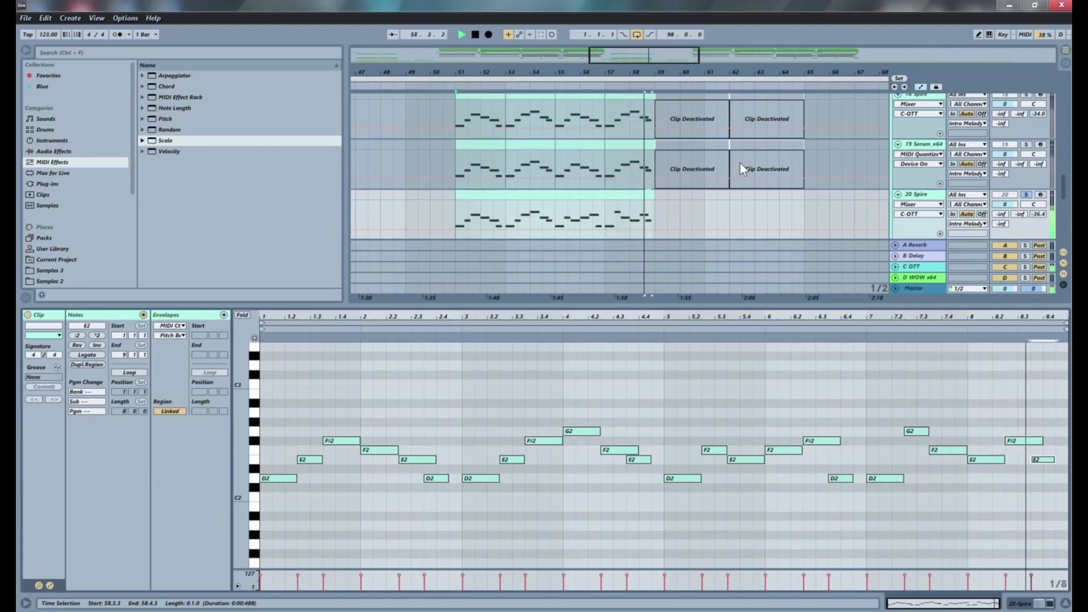
key("space")
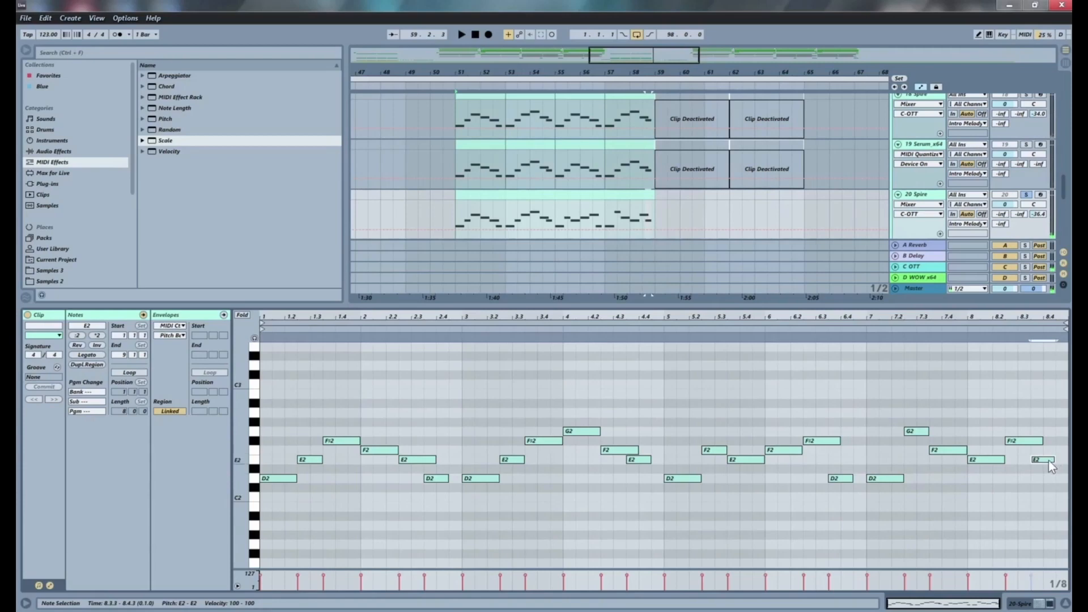
key("Down")
left_click(608, 213)
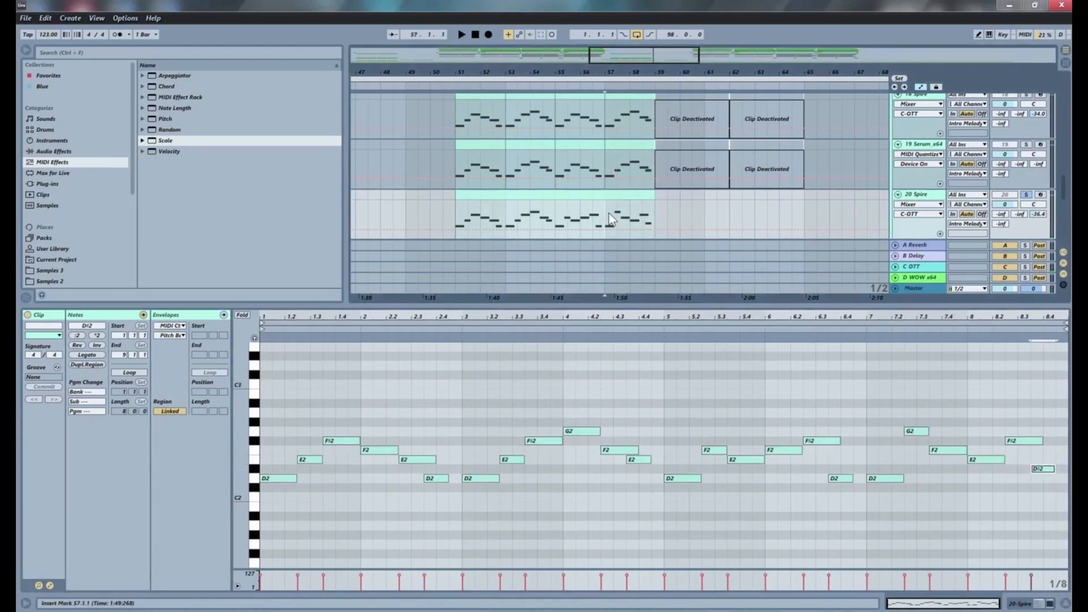
key("space")
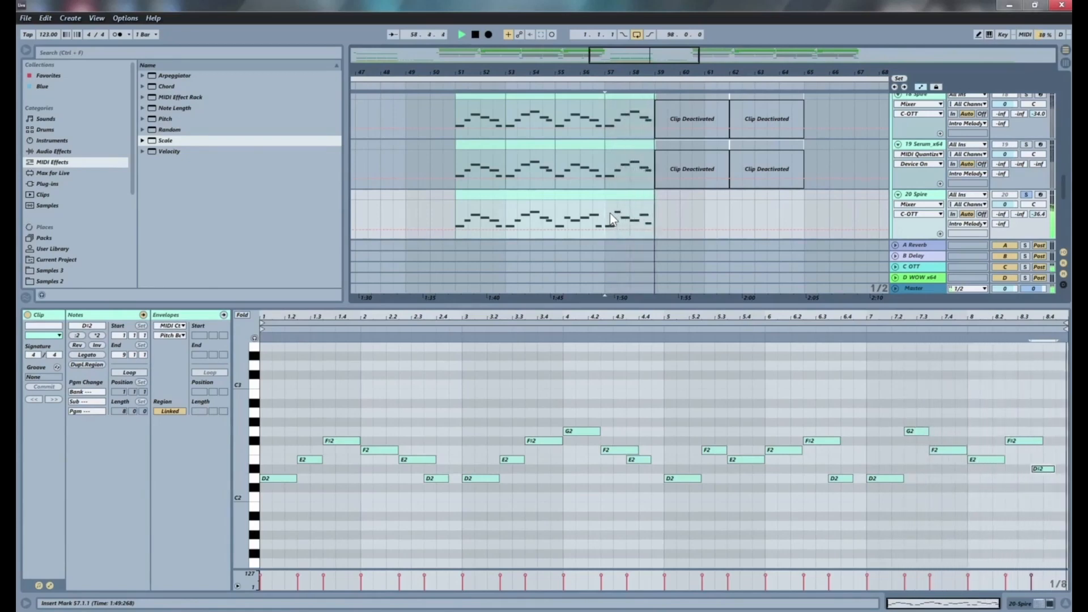
key("space")
Play the clip from bar 55 and raise the note at 6.2.3 to G2.
left_click(559, 192)
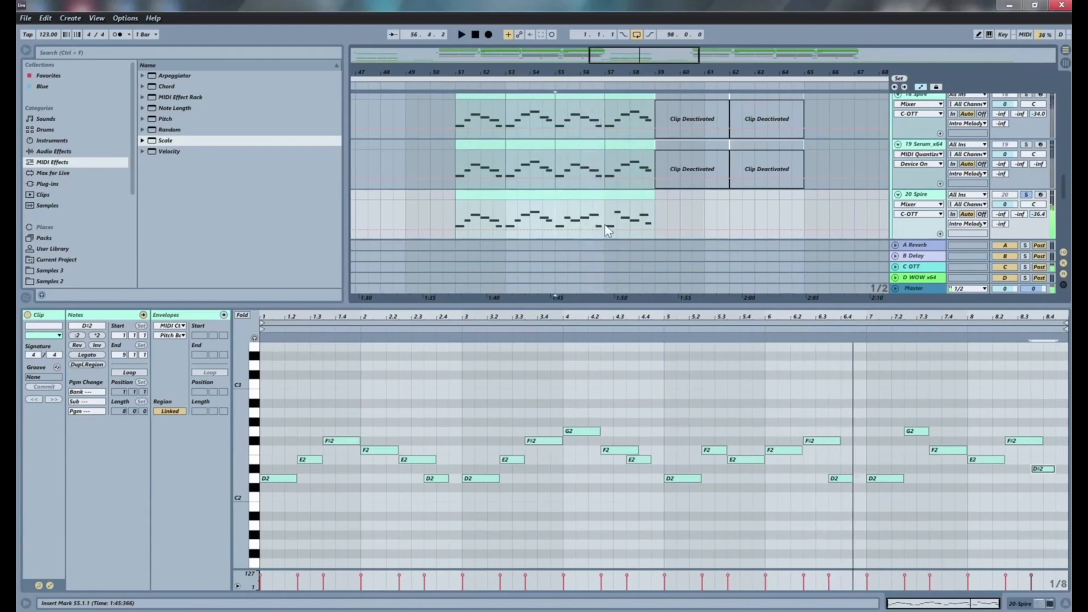
key("space")
key("space")
left_click(834, 443)
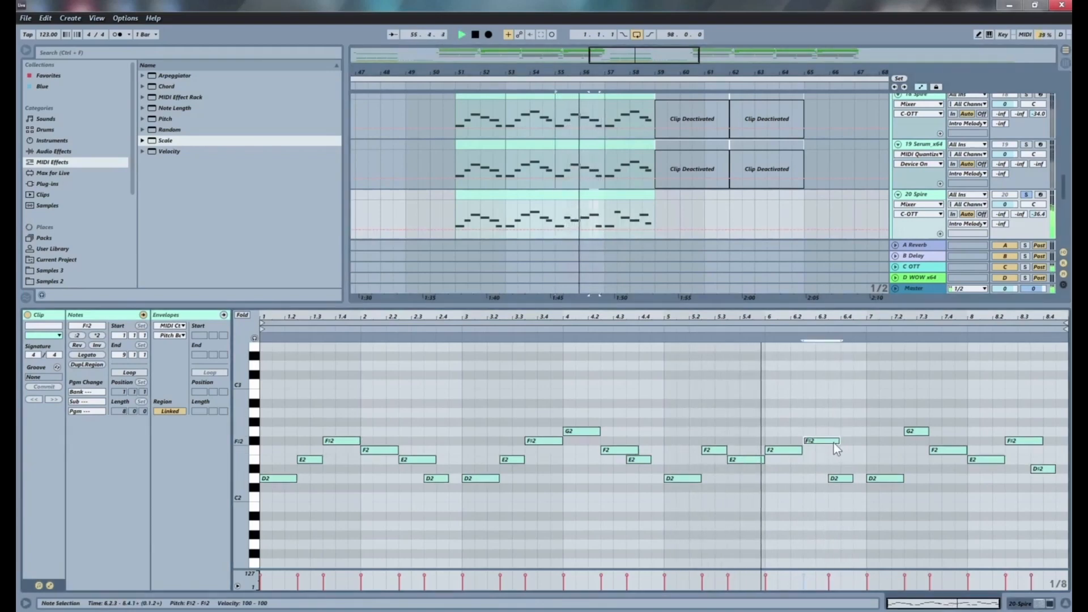
key("space")
key("space")
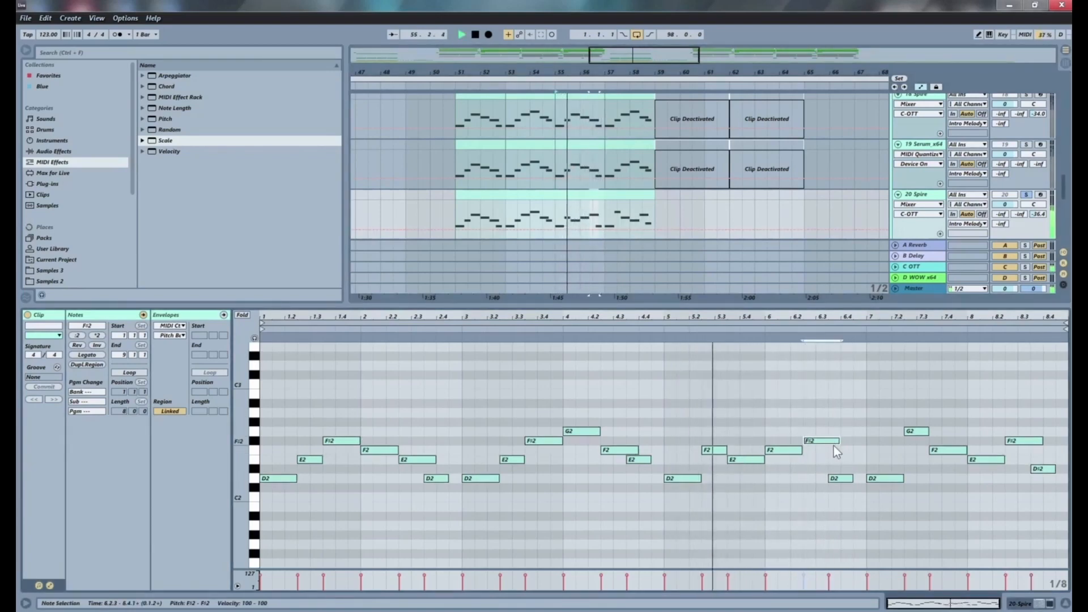
key("Up")
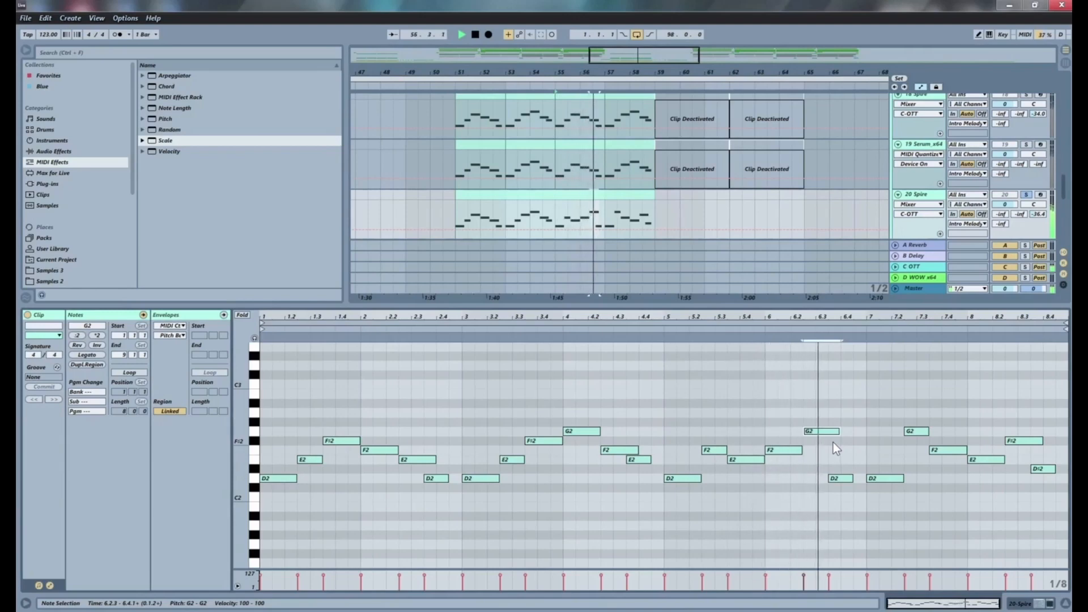
key("space")
key("space")
Raise the D2 note at 6.3.3 to E2 and replay the phrase from bar 55.
left_click(835, 480)
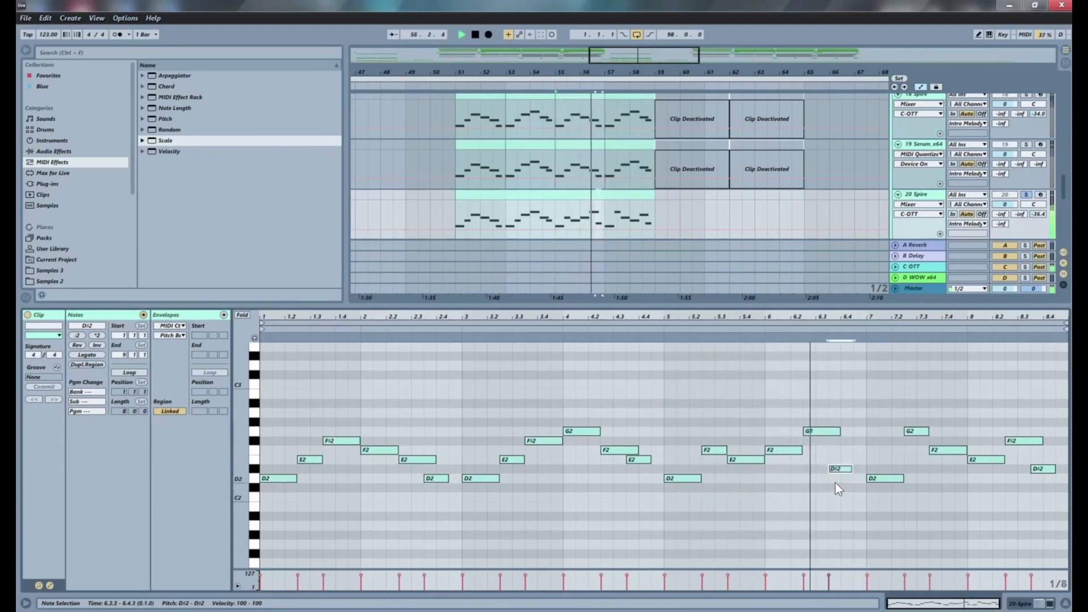
key("Up")
key("Up")
key("Up")
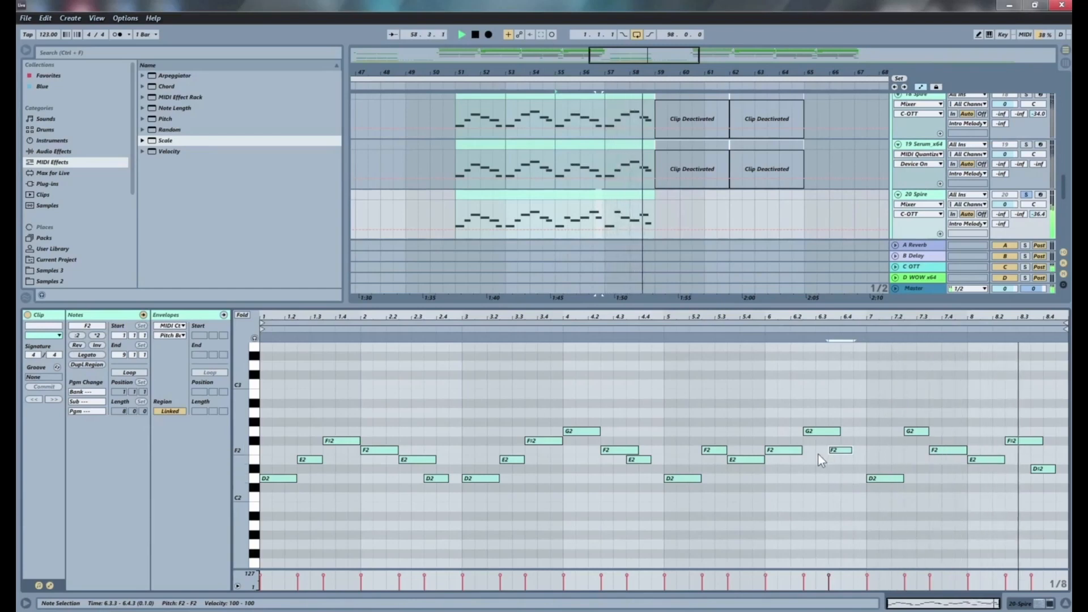
key("Down")
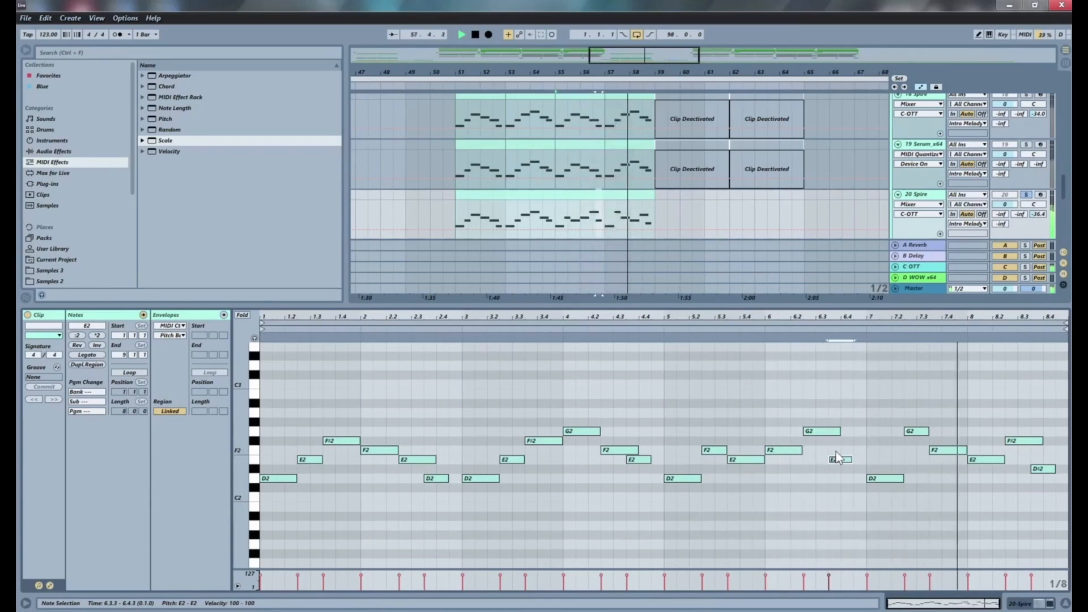
key("space")
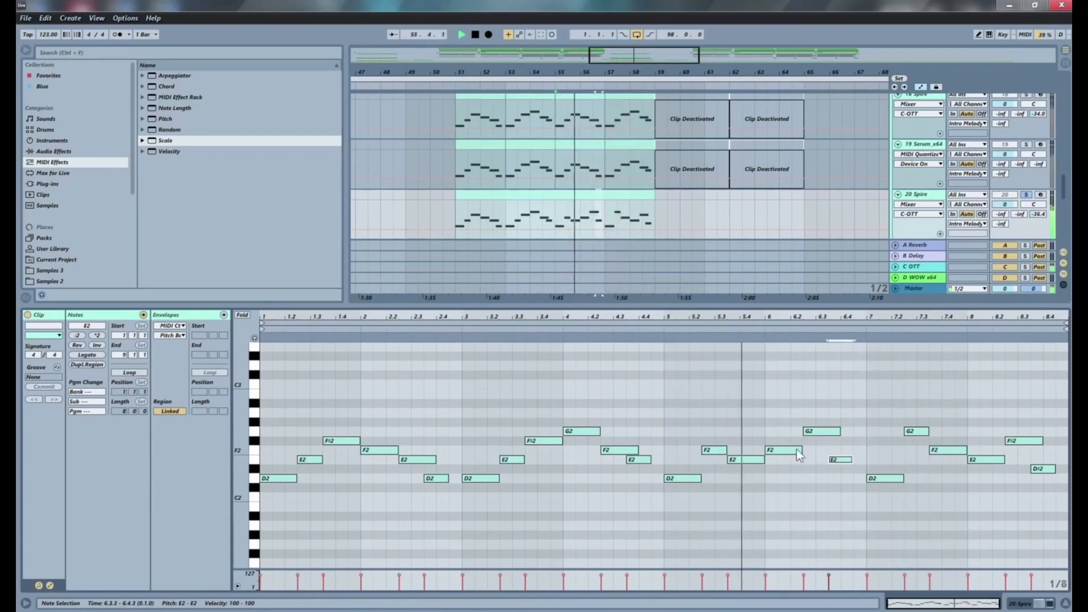
key("space")
key("space")
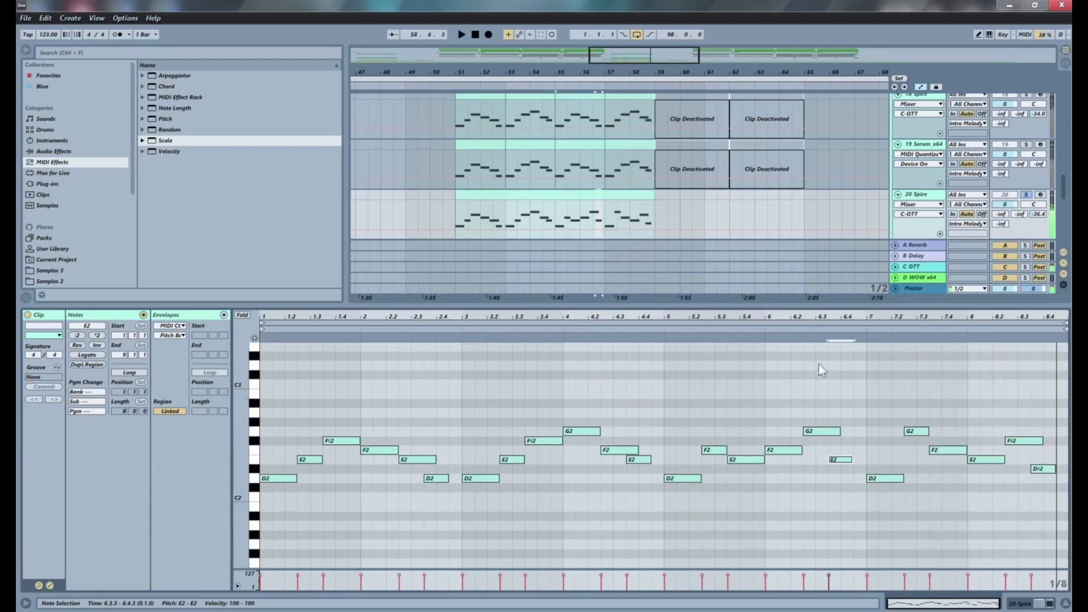
Play the edited 20 Spire melody from bar 51 through to its end.
left_click(452, 213)
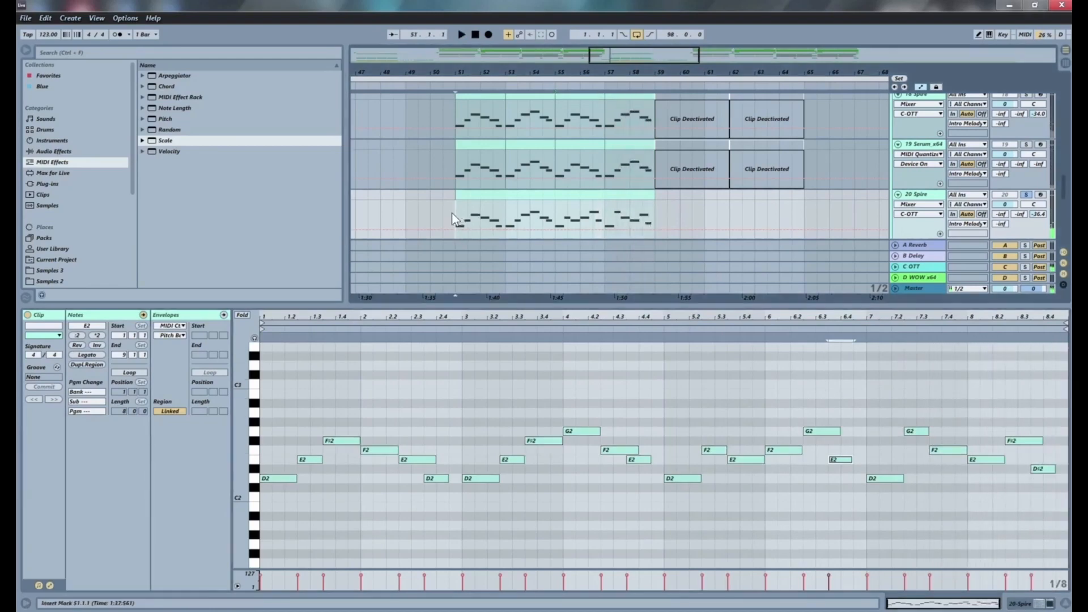
key("space")
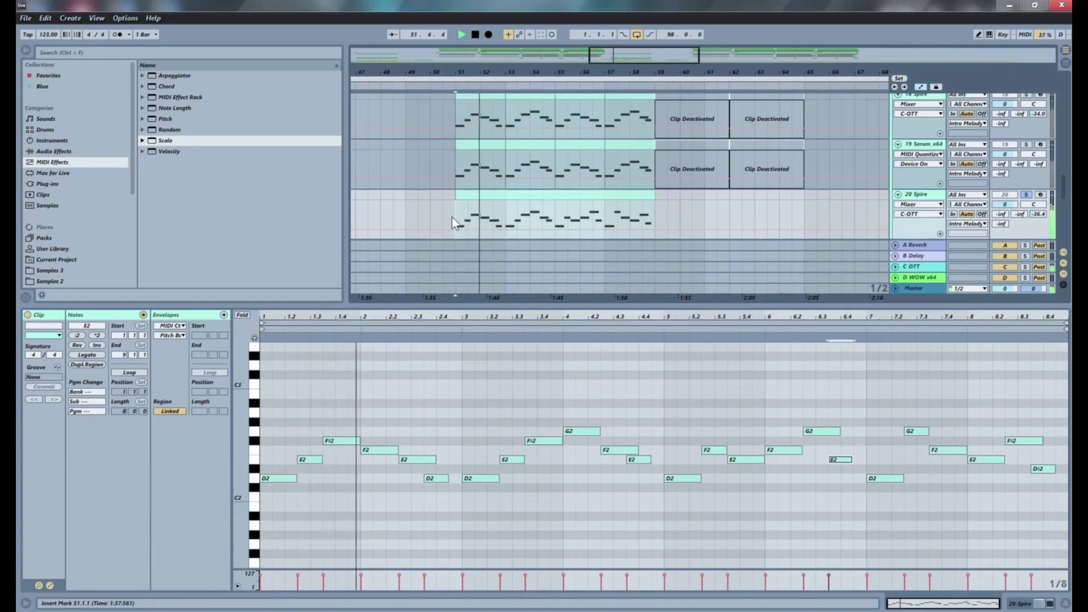
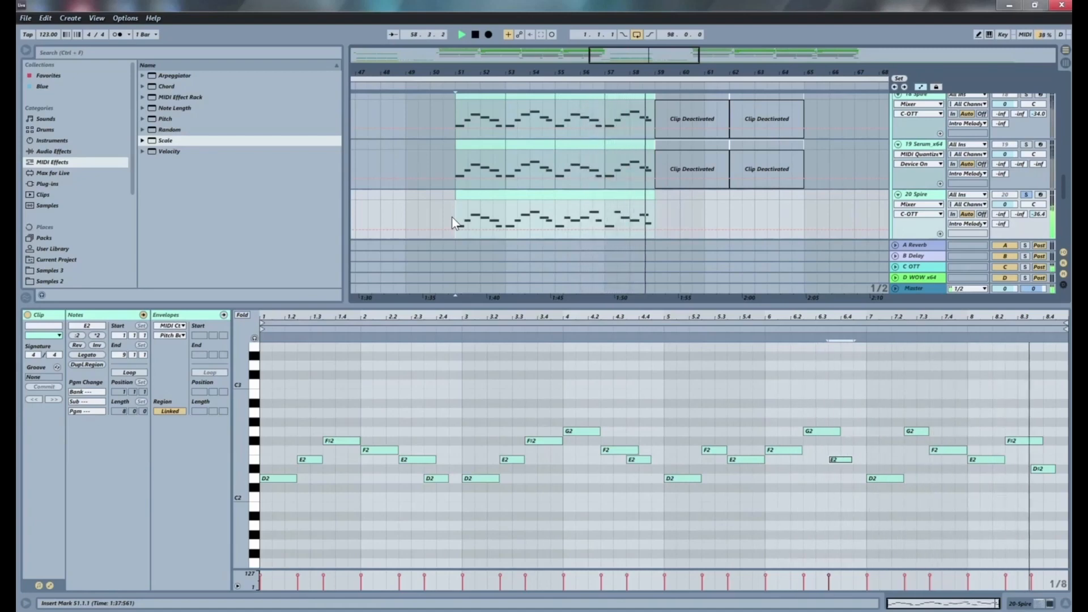
key("space")
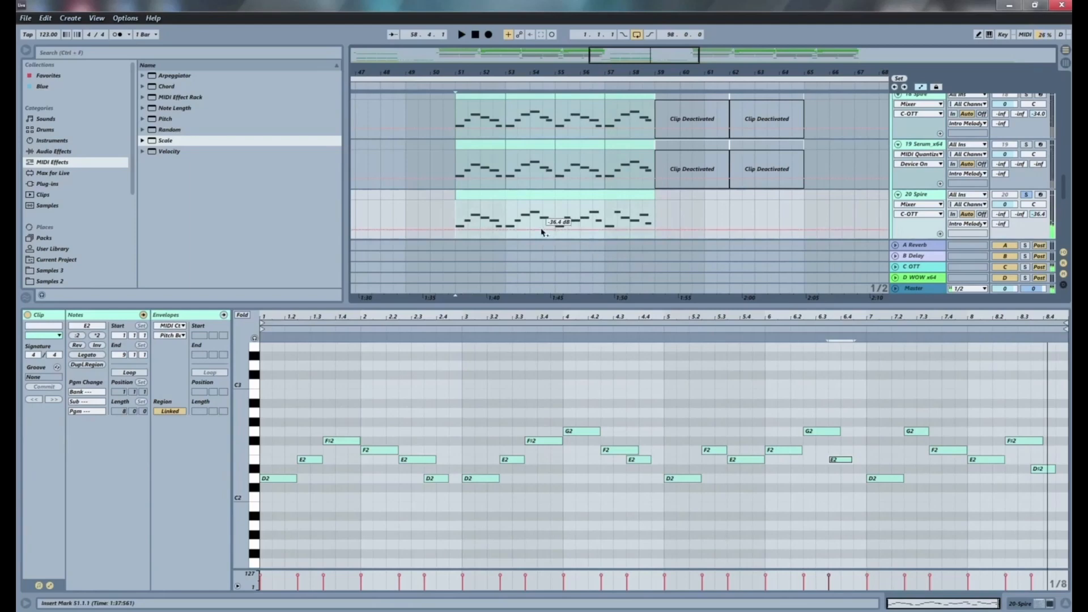
Play the phrase from bar 55 and lower the G2 note at 6.2.3 to E2.
left_click_drag(558, 223, 598, 206)
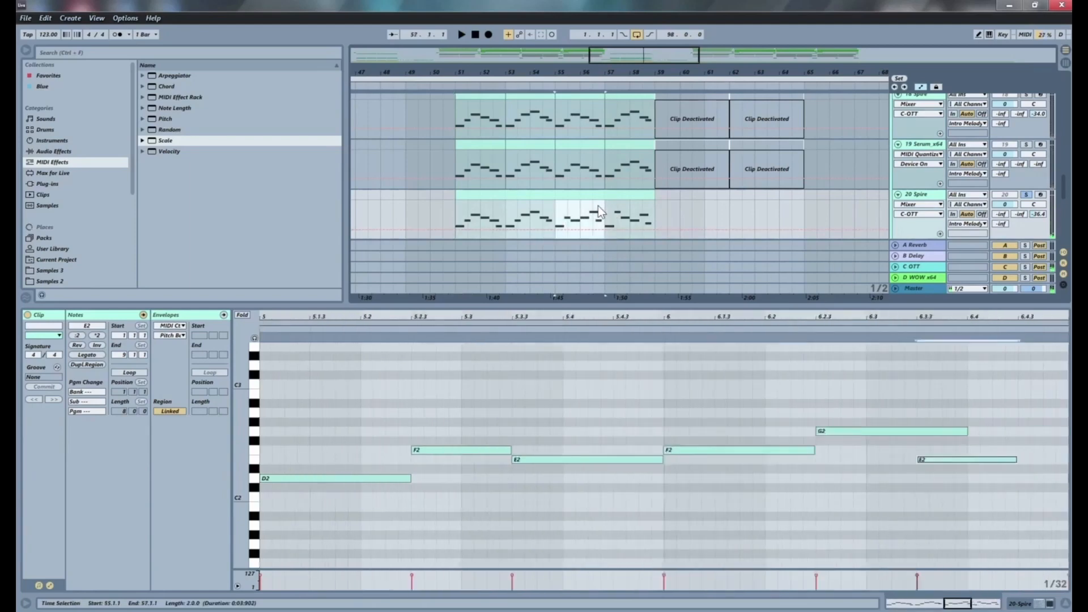
left_click(580, 202)
key("space")
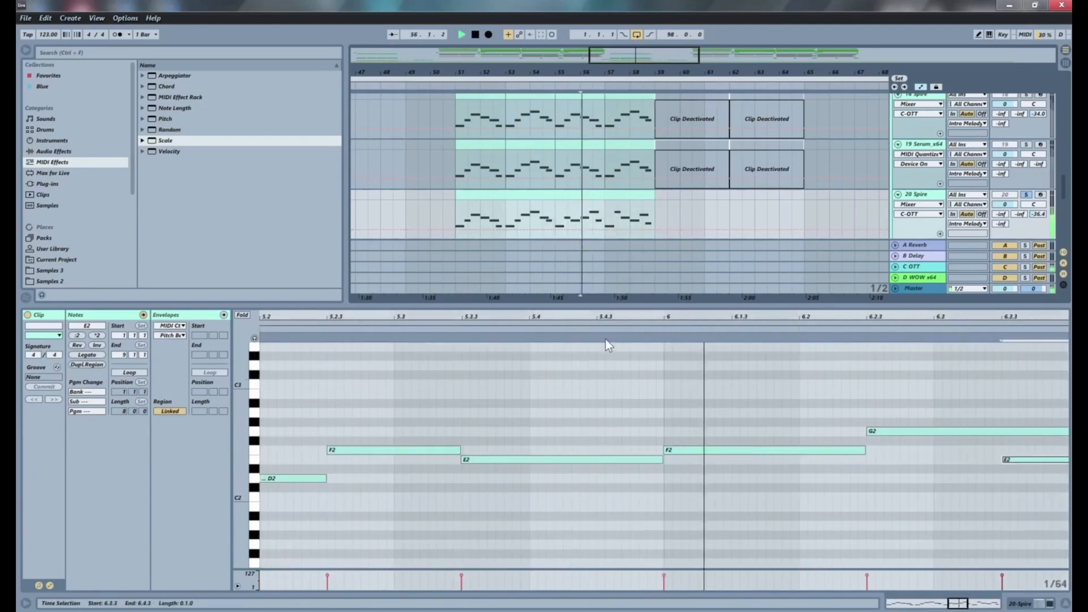
left_click(556, 211)
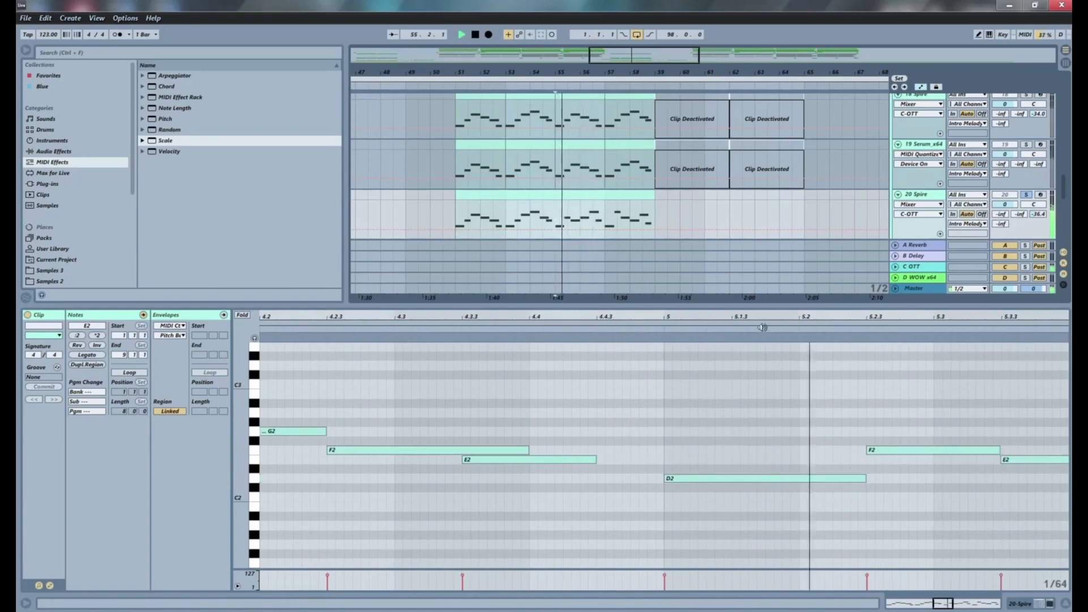
left_click_drag(670, 319, 634, 320)
left_click(636, 326)
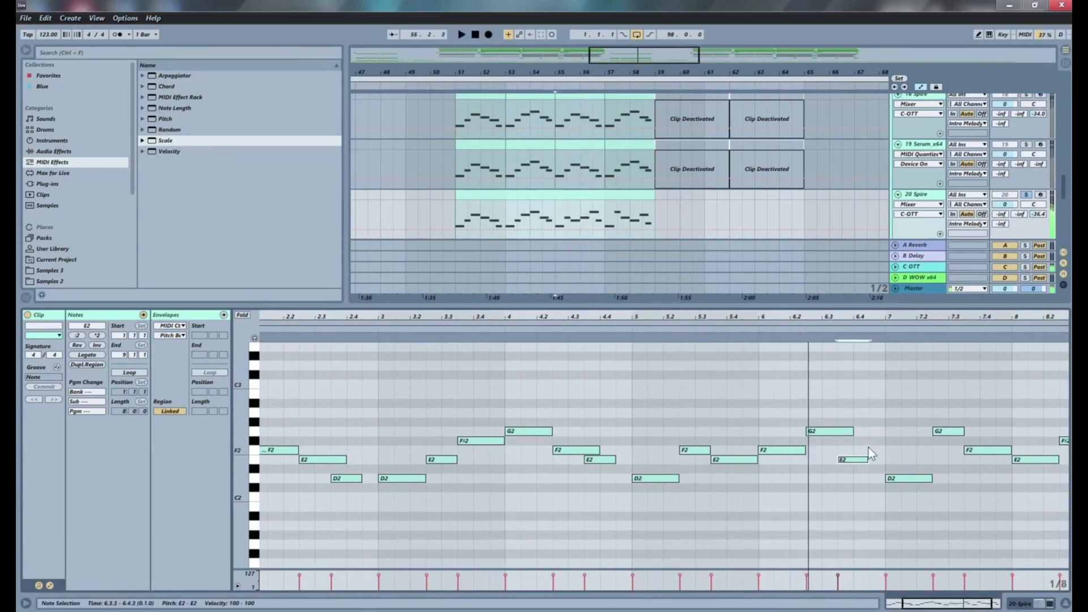
left_click_drag(829, 433, 829, 437)
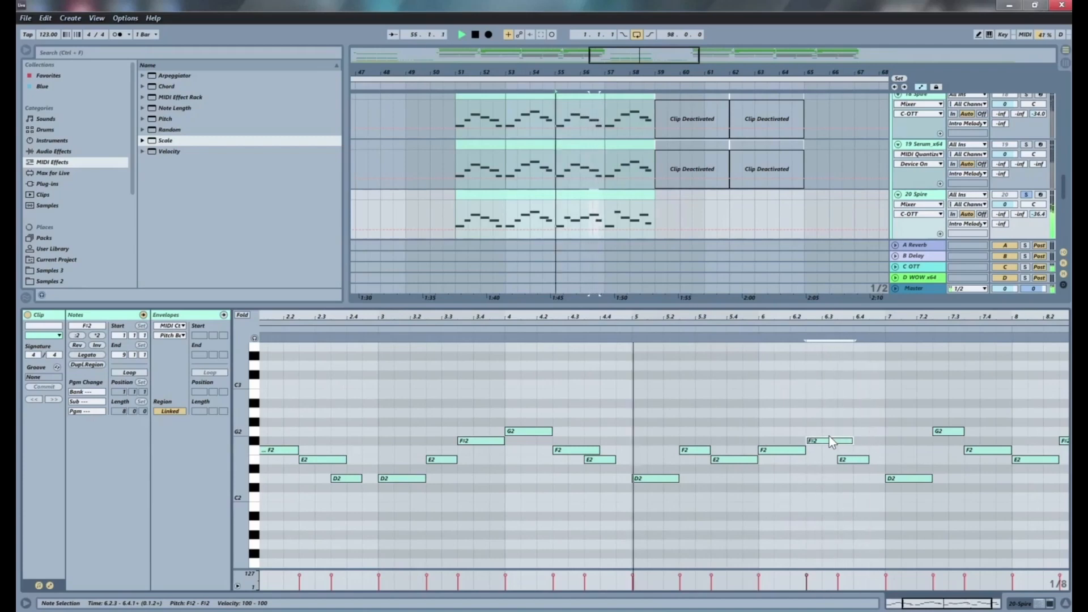
key("Down")
key("Down")
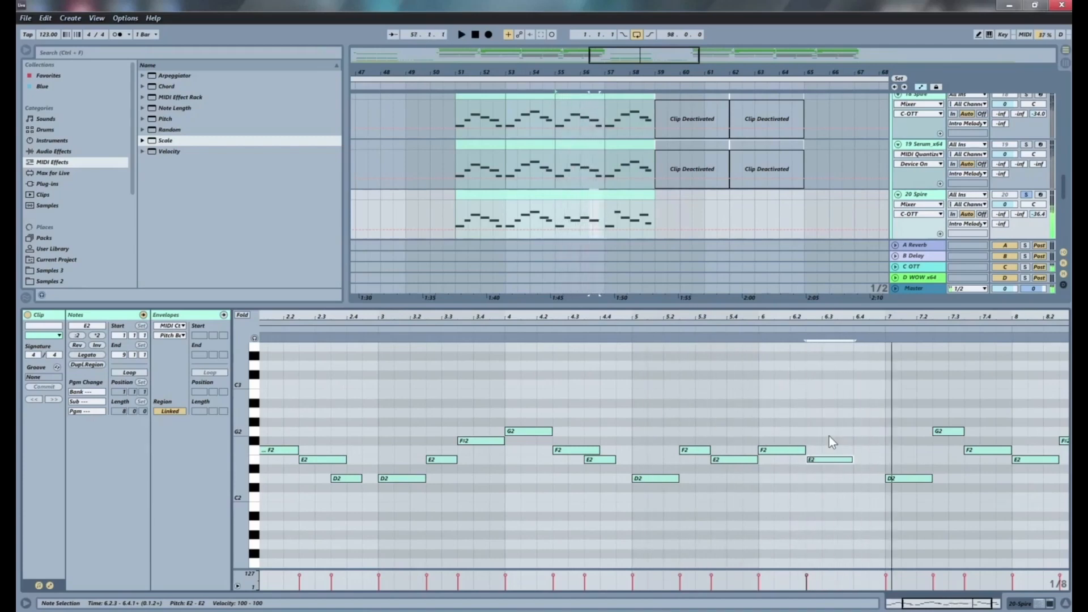
Add a D#2 note at 6.3.3 with a length of 0.1.0.
double_click(849, 469)
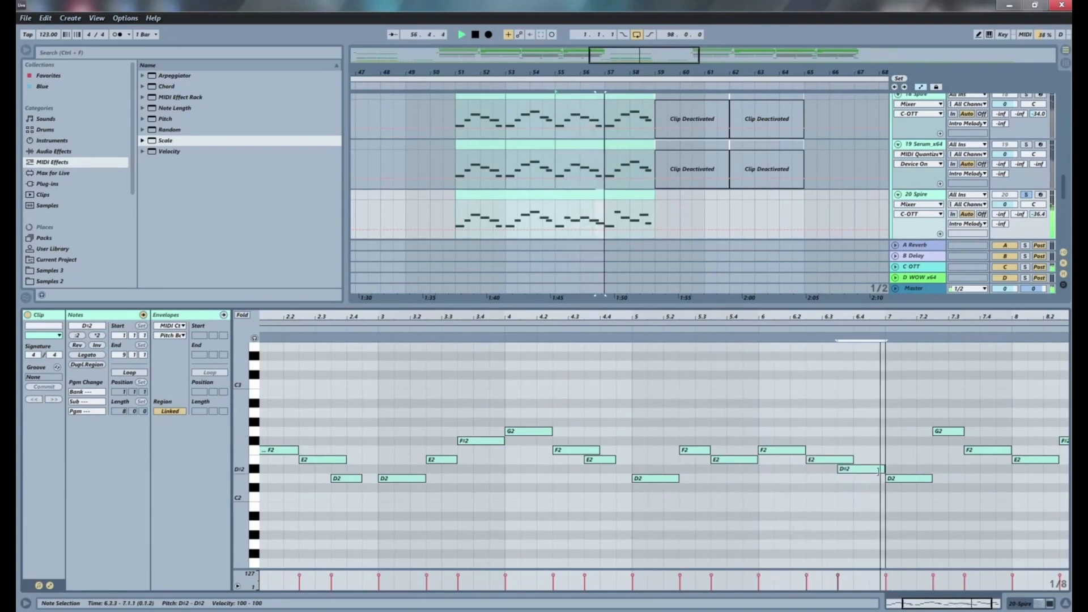
mouse_move(852, 469)
left_mouse_down()
mouse_move(883, 469)
mouse_move(868, 469)
left_mouse_up()
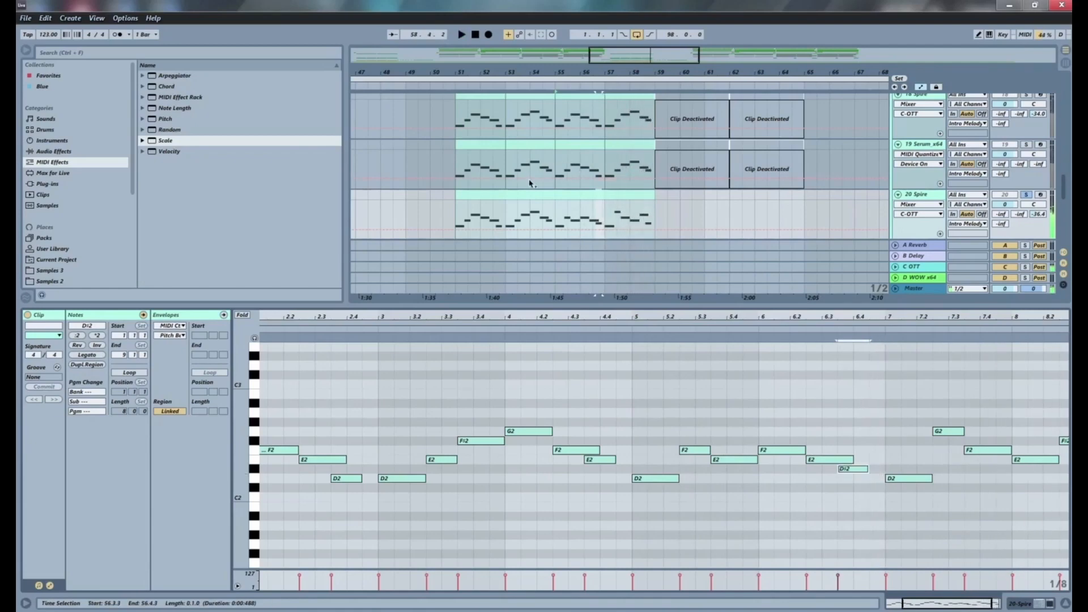
Play the edited melody from bar 51, and copy its clip to bar 59 on the 18 Spire and 19 Serum tracks.
left_click(454, 220)
key("space")
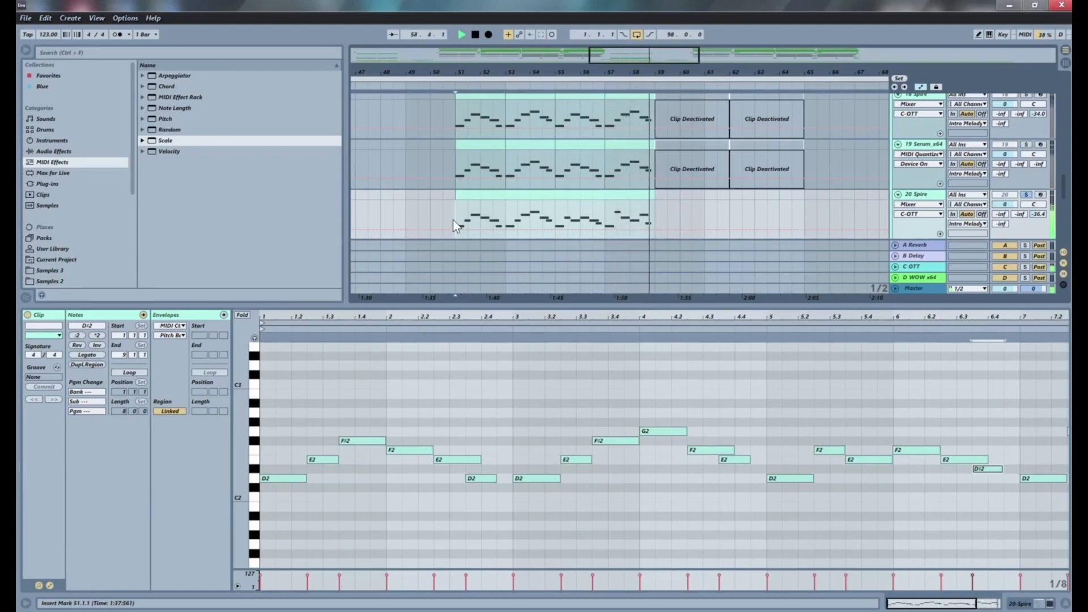
left_click(483, 197)
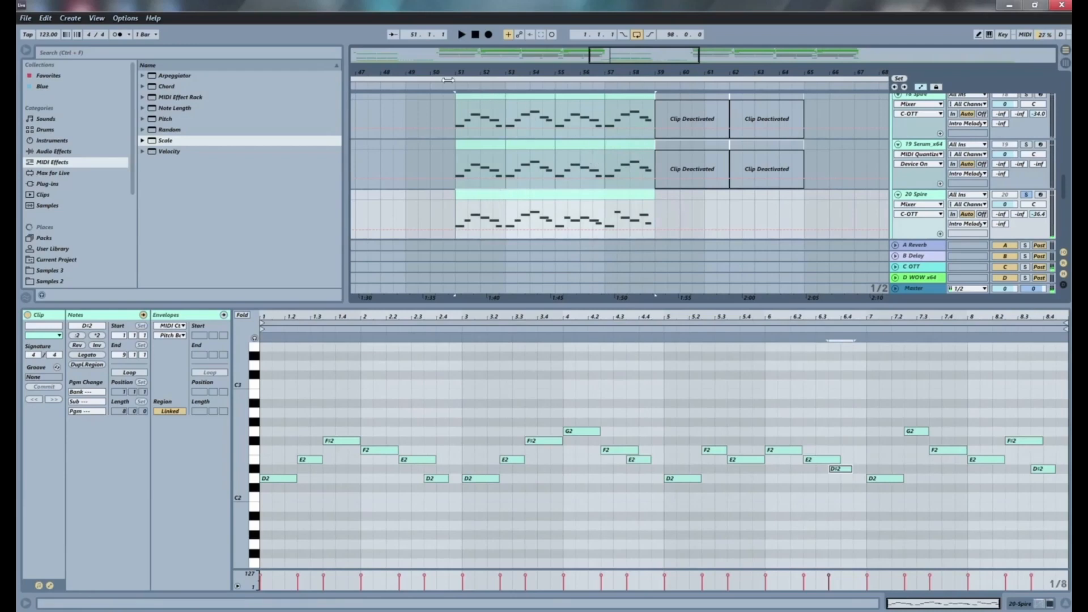
left_click_drag(483, 72, 624, 57)
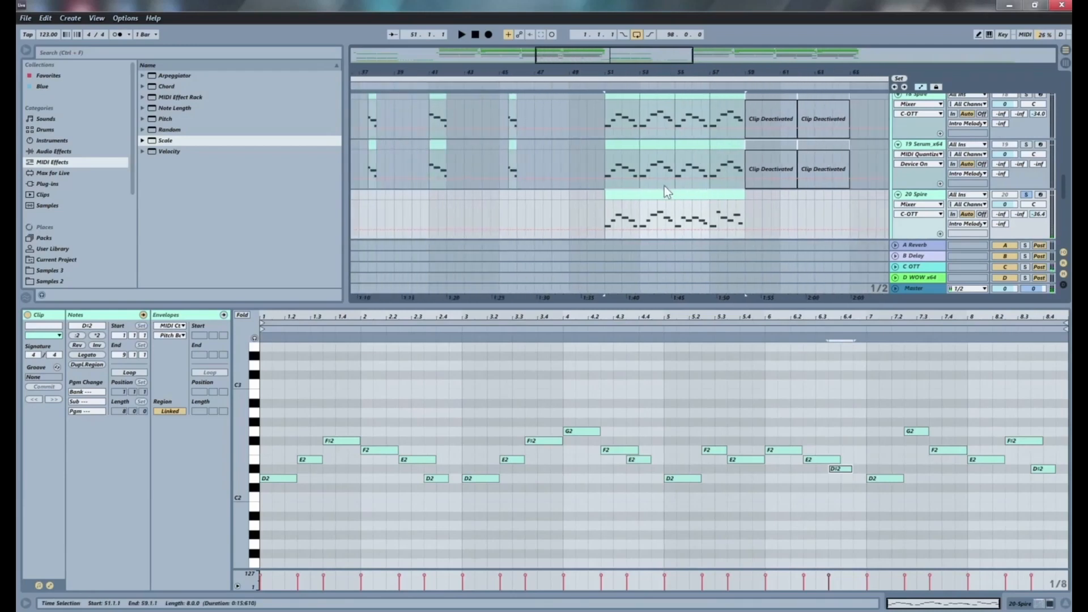
left_click_drag(642, 192, 768, 121)
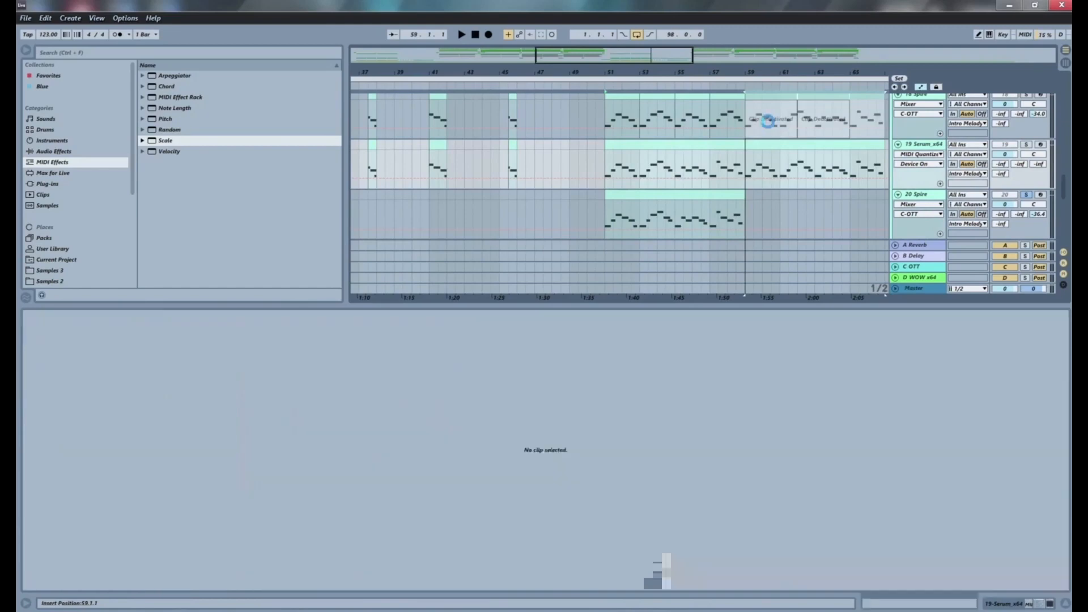
Try raising all notes of the 18 Spire clip at bar 59 by an octave, and bring them back down.
scroll(802, 187, "up", 2)
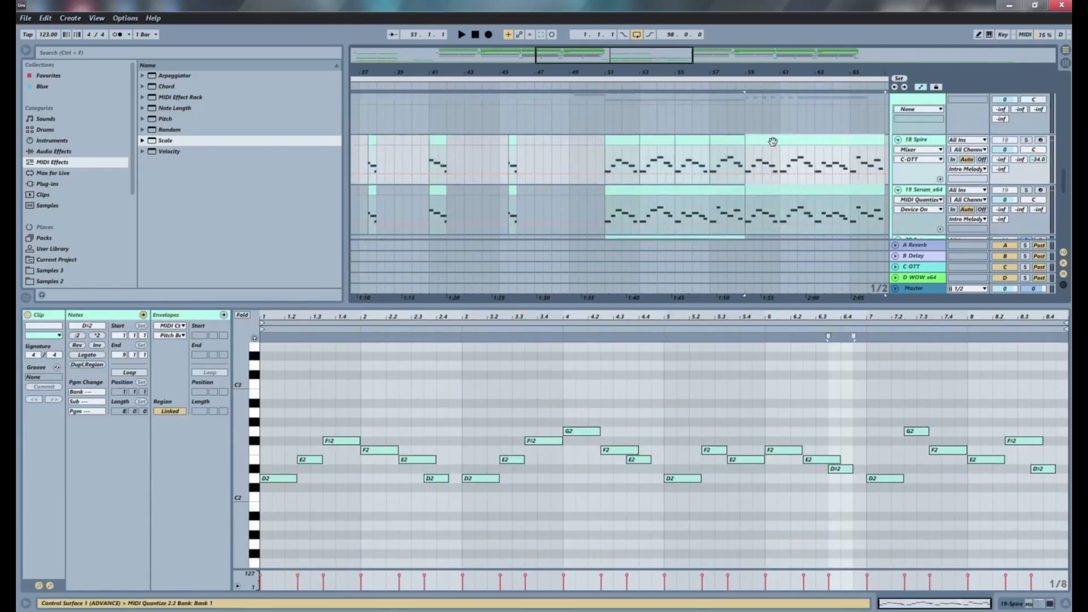
key("ctrl+a")
key("shift+Up")
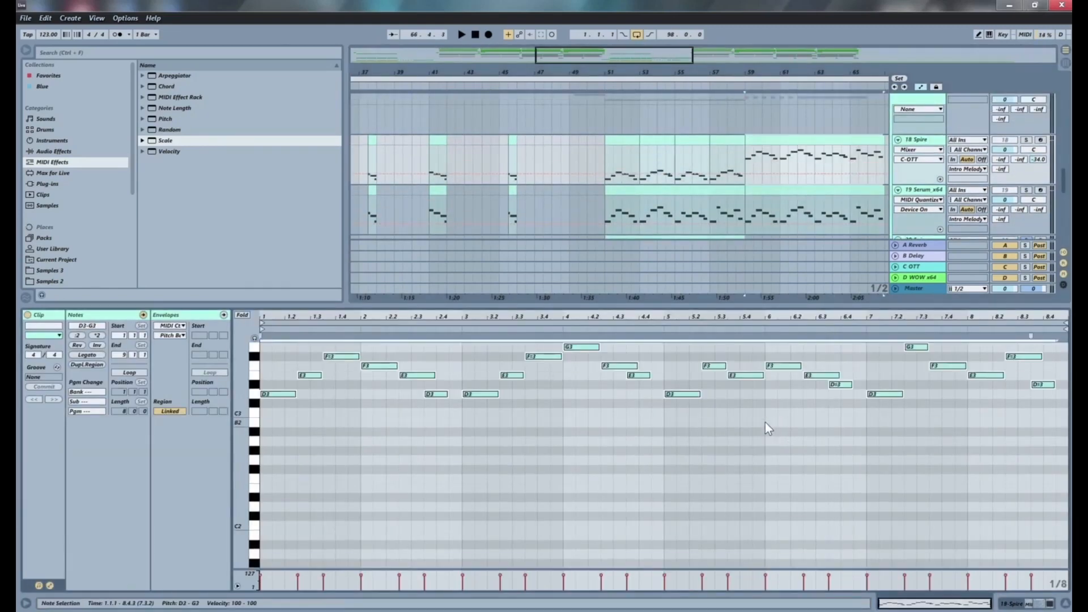
key("shift+Down")
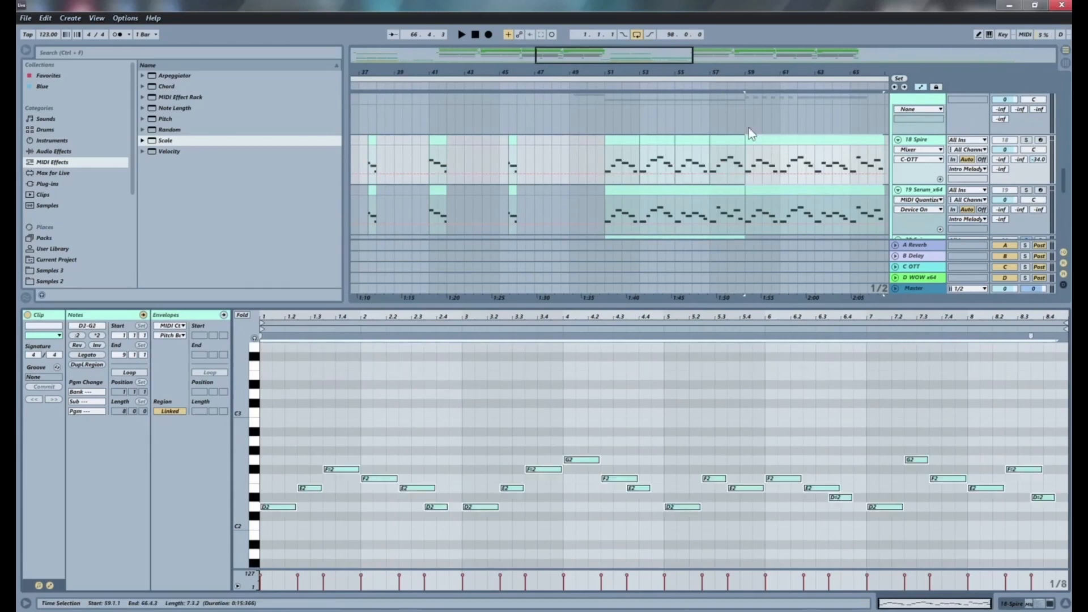
Move the 18 Spire clip from bar 59 over the old clips at bar 51 and extend its end to bar 59.
left_click_drag(767, 140, 627, 142)
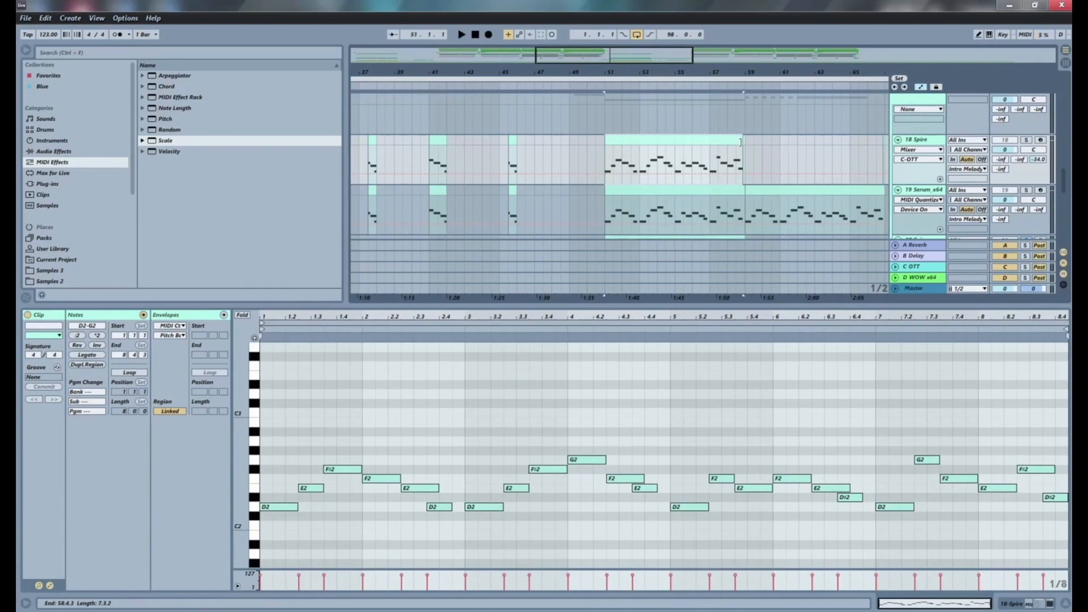
left_click_drag(744, 142, 746, 143)
Turn off solo on the 20 Spire track and play the full arrangement from bar 51.
scroll(775, 145, "down", 6)
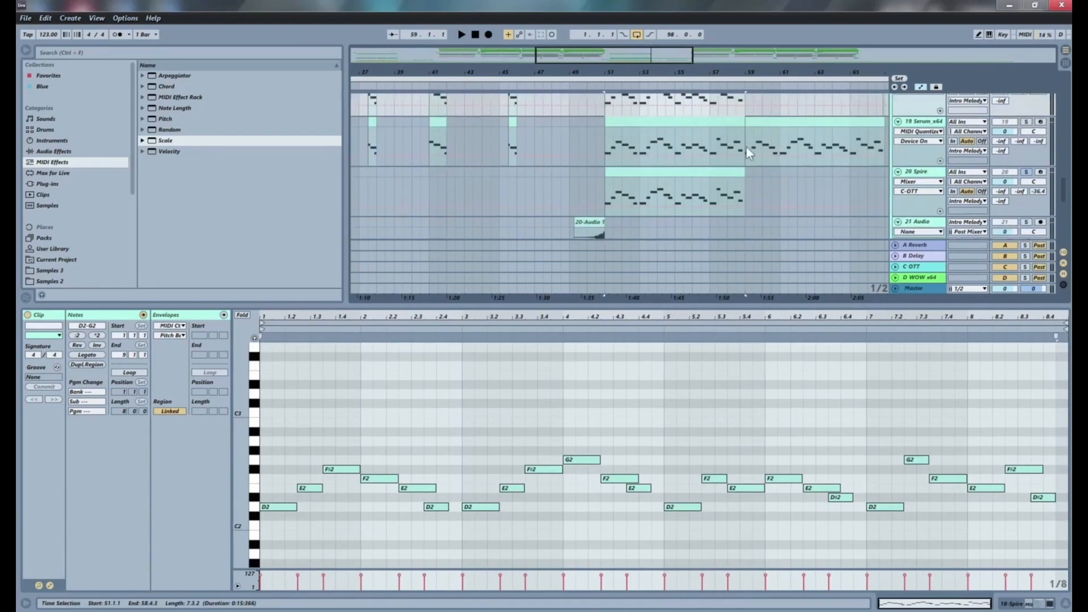
scroll(714, 156, "up", 7)
scroll(886, 167, "down", 3)
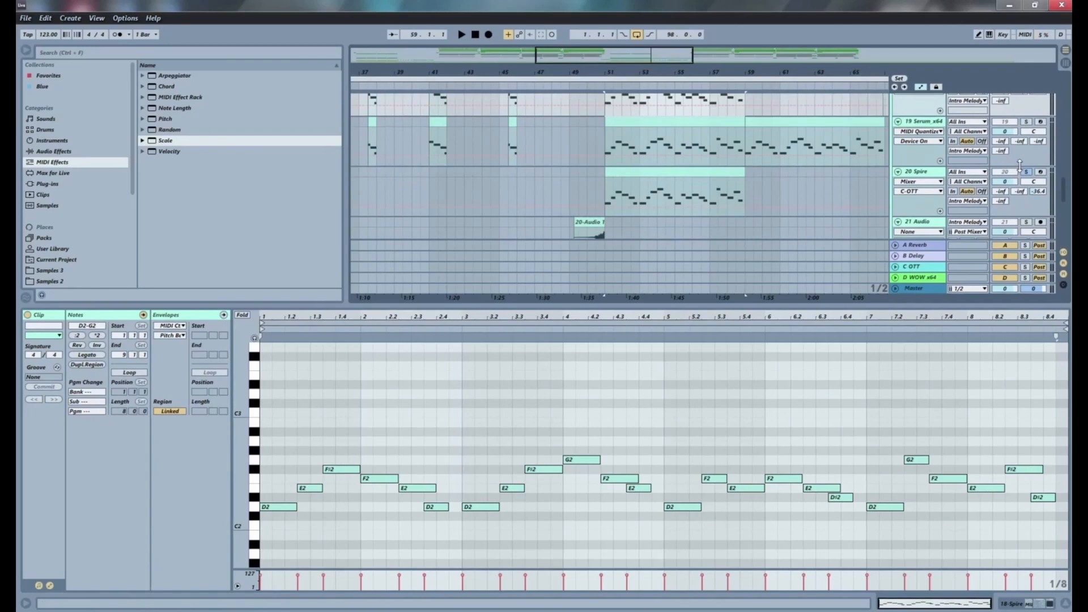
left_click(1026, 171)
left_click(601, 183)
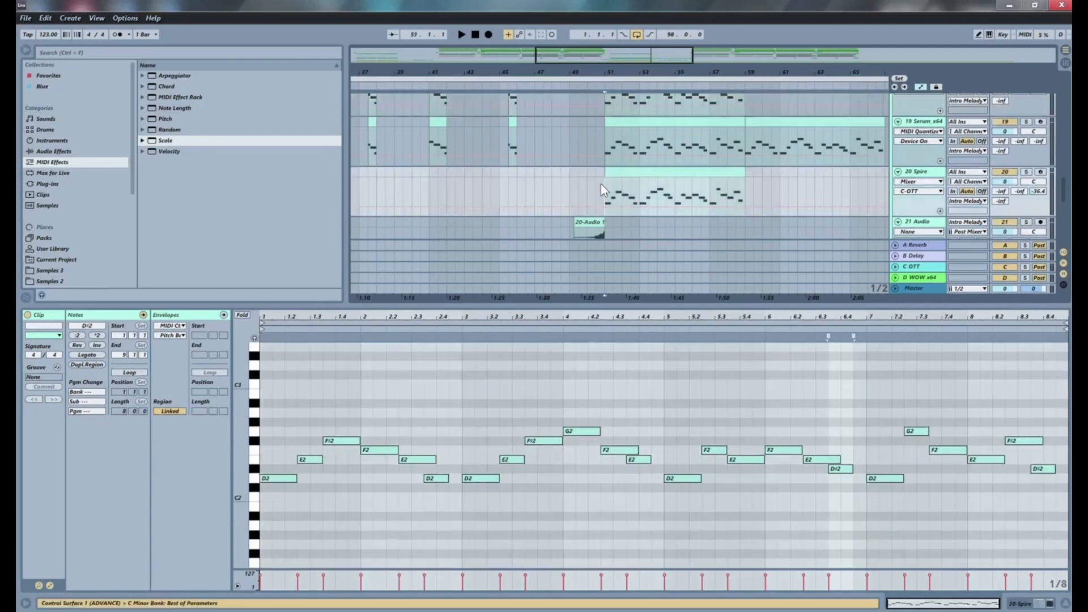
key("space")
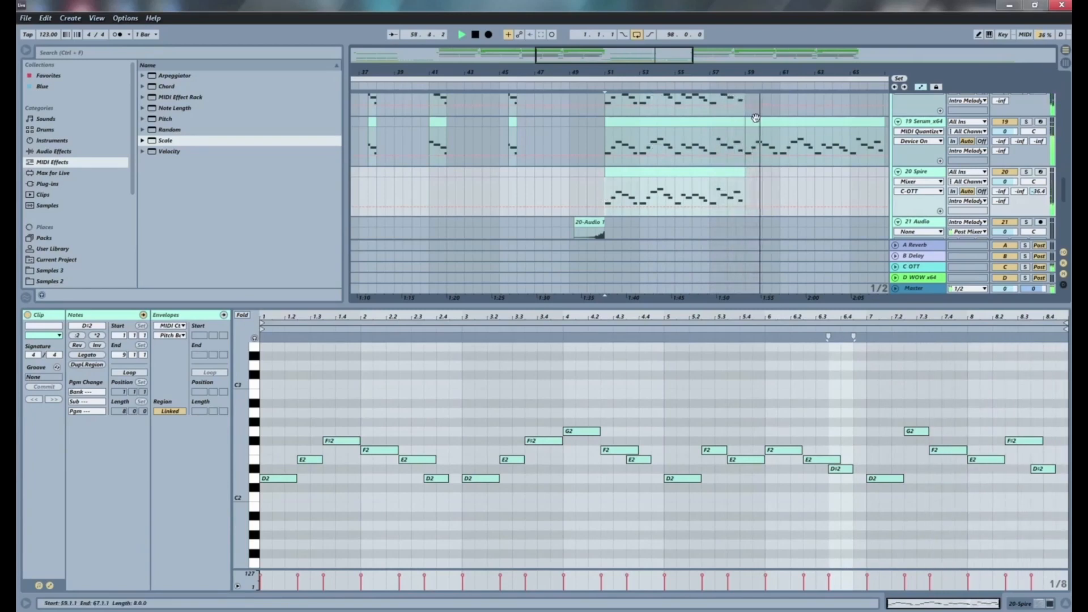
left_click_drag(788, 75, 707, 60)
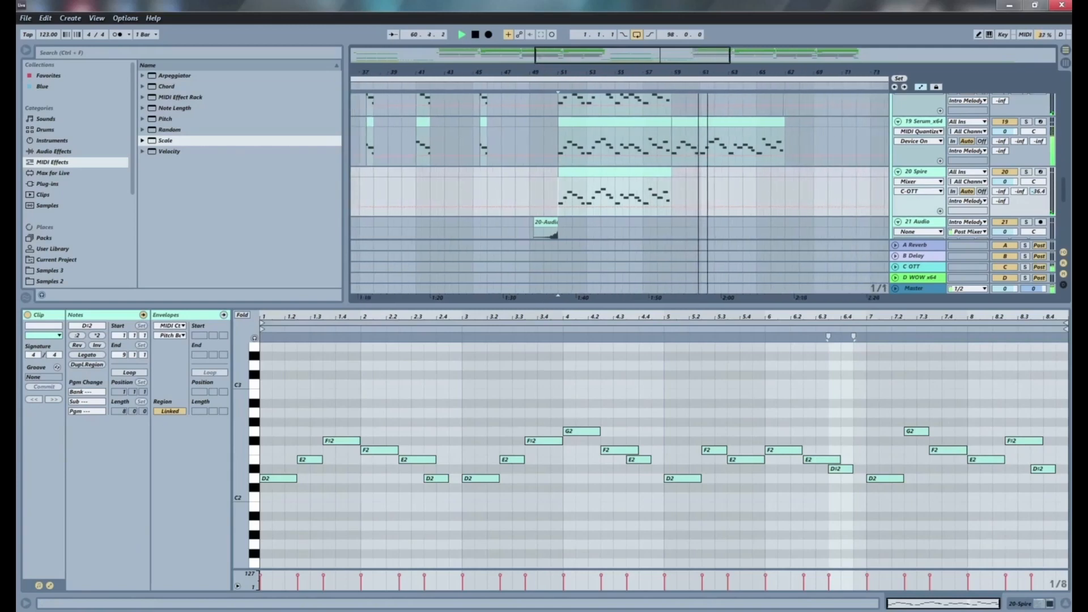
scroll(741, 133, "up", 1)
scroll(740, 132, "down", 1)
left_click_drag(816, 113, 756, 105)
scroll(757, 101, "up", 1)
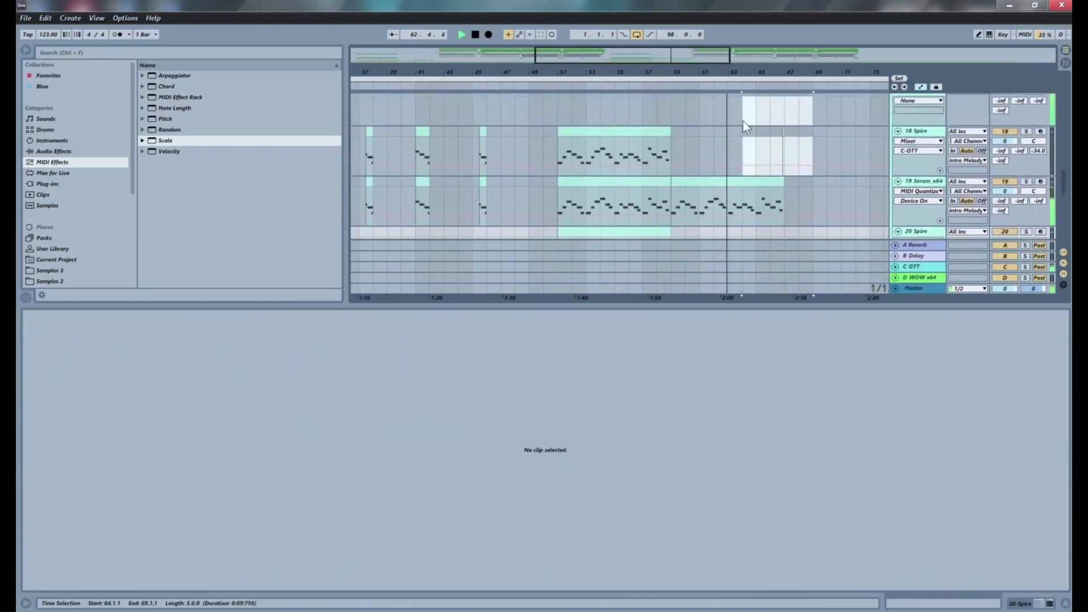
scroll(756, 138, "down", 3)
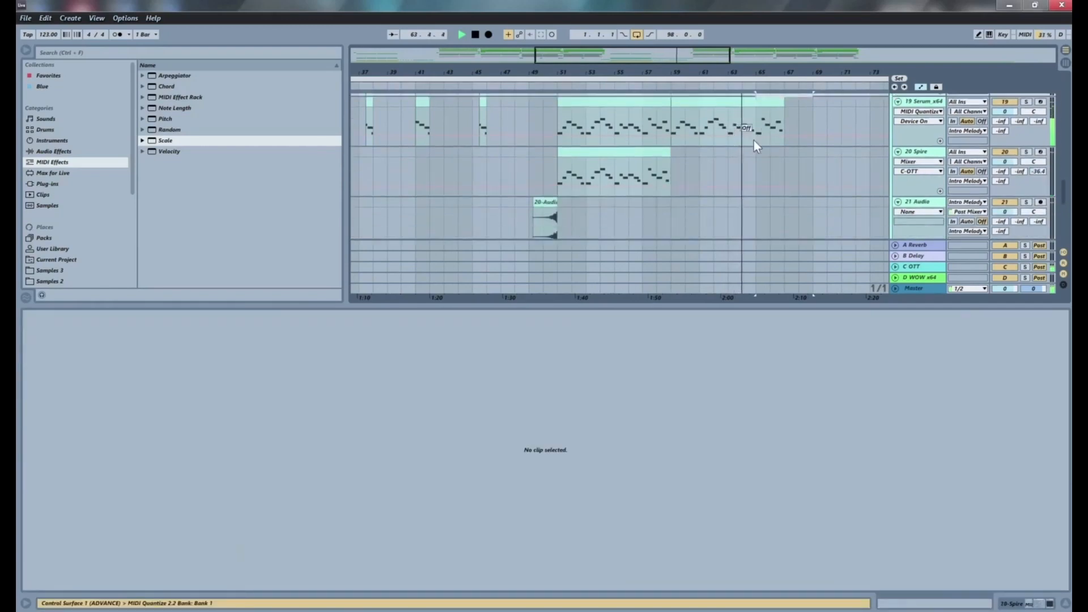
scroll(687, 153, "up", 1)
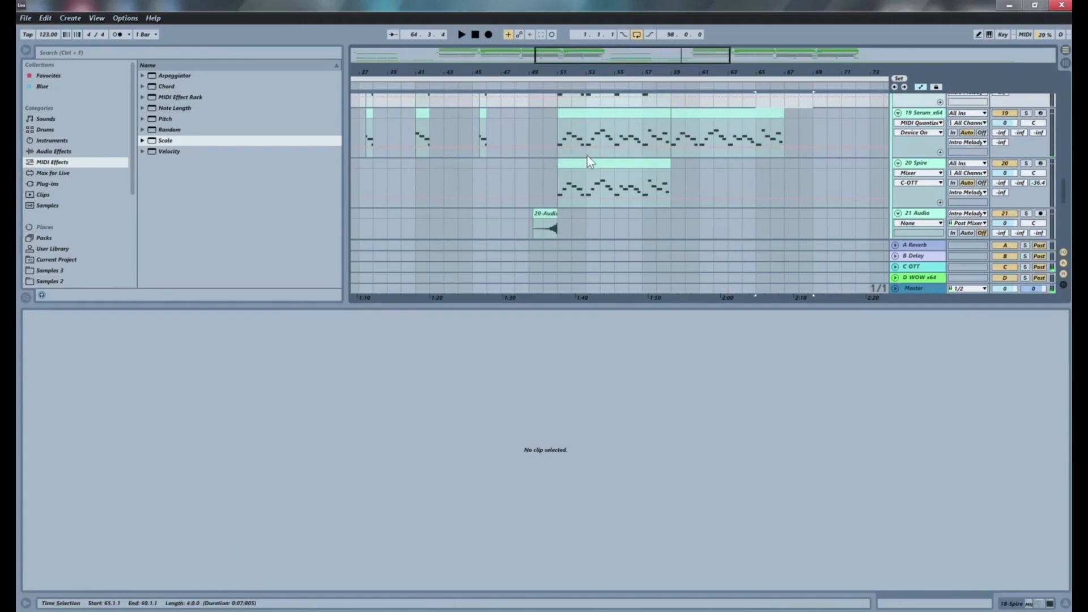
Open the Spire synth on the 20 Spire track, add a Chorus audio effect to the track and preview it from bar 51.
left_click(558, 180)
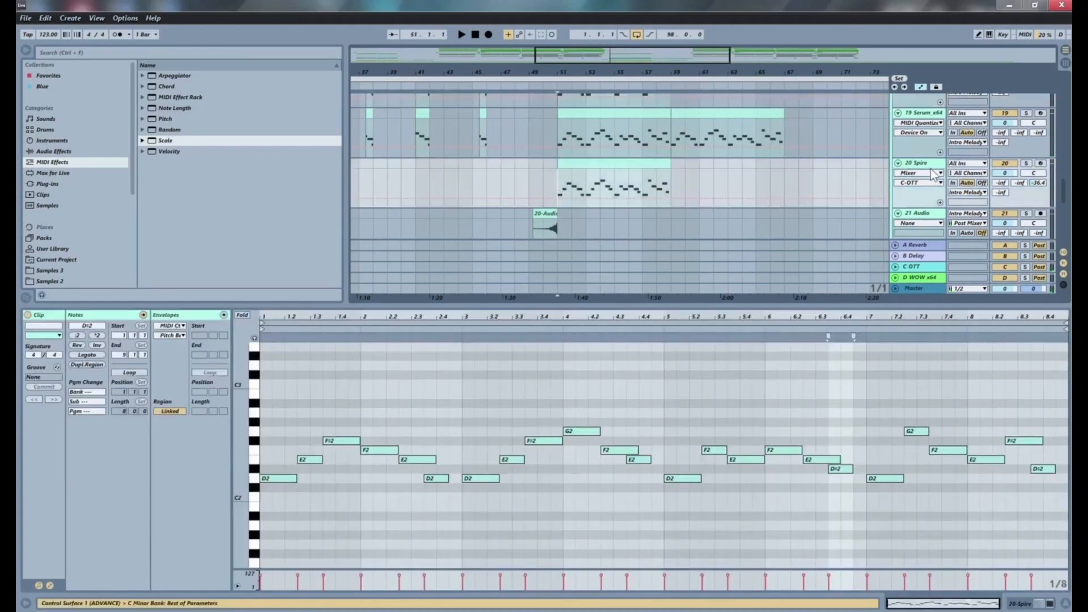
left_click(670, 173)
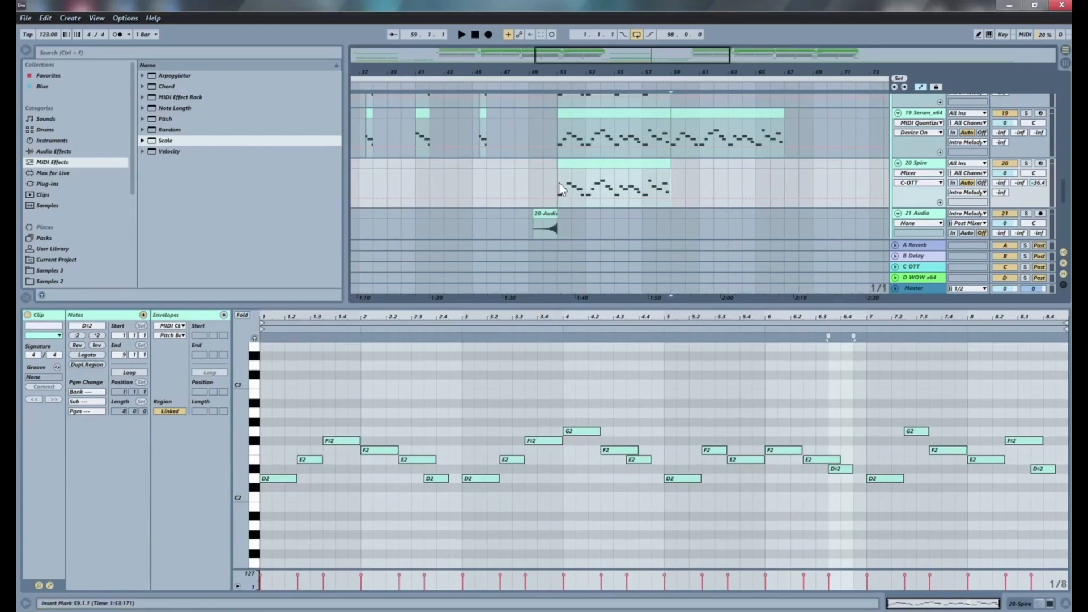
left_click(927, 164)
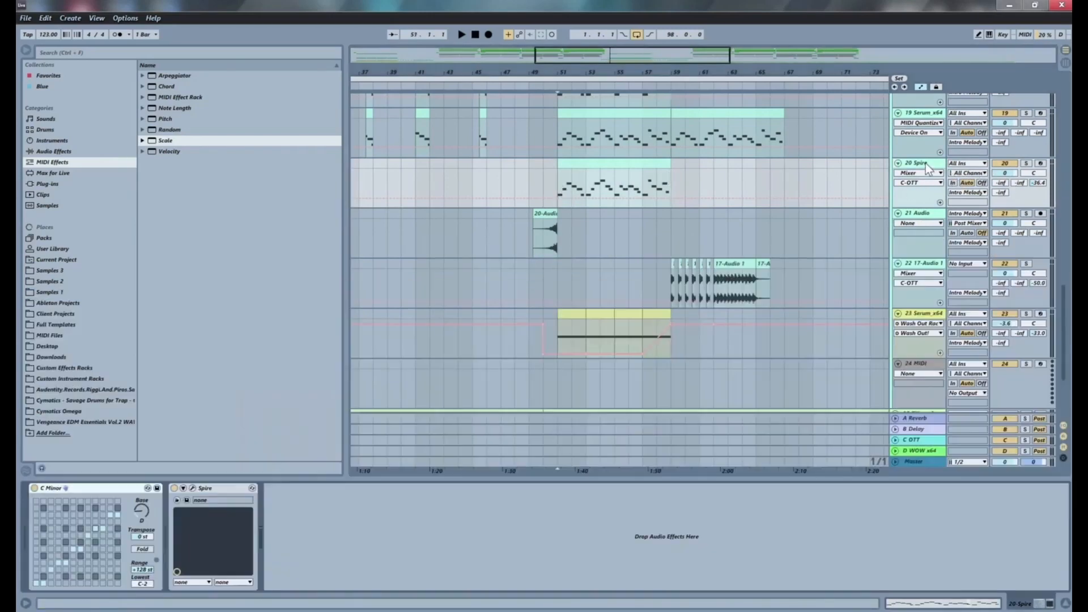
left_click(193, 489)
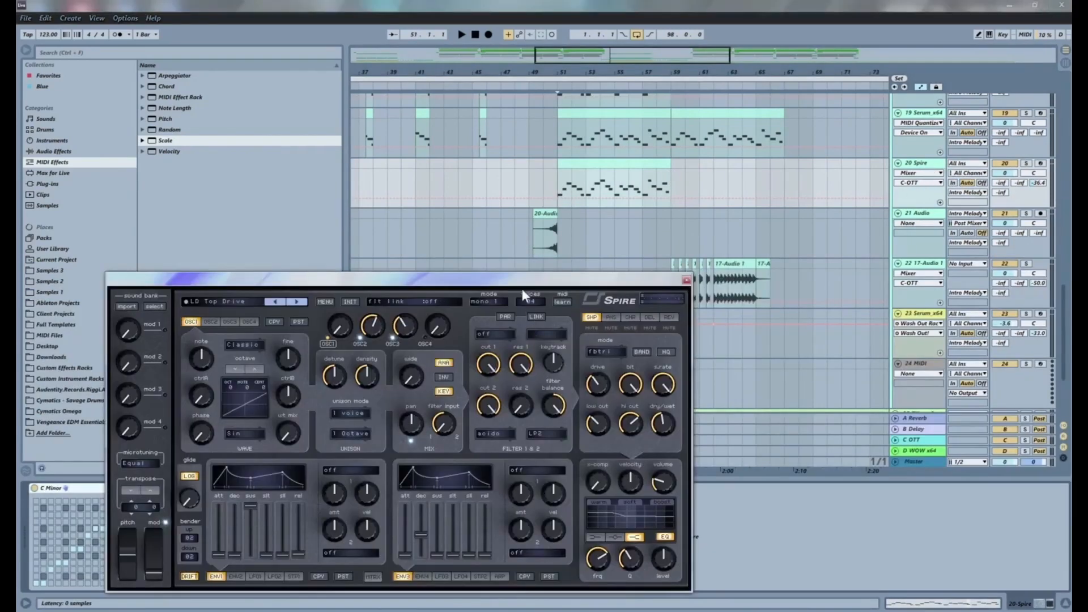
left_click(908, 157)
left_click(42, 152)
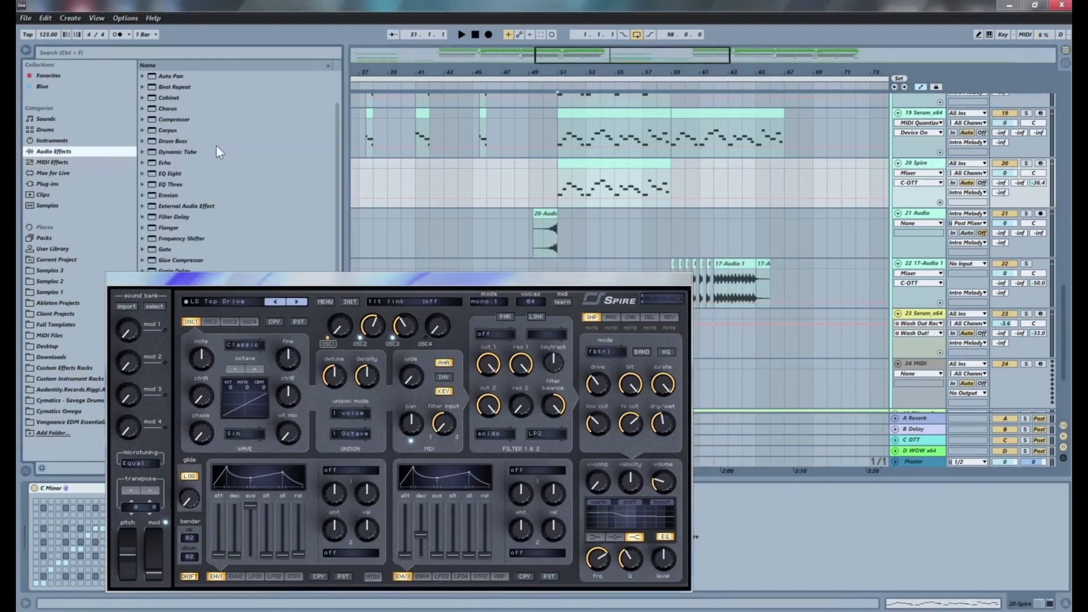
left_click(160, 109)
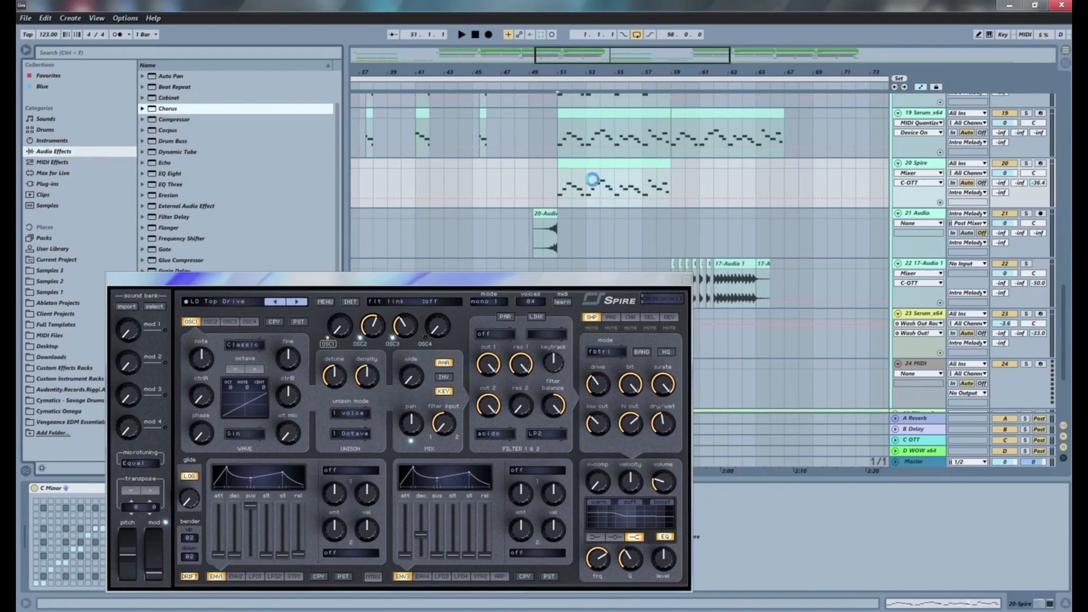
key("space")
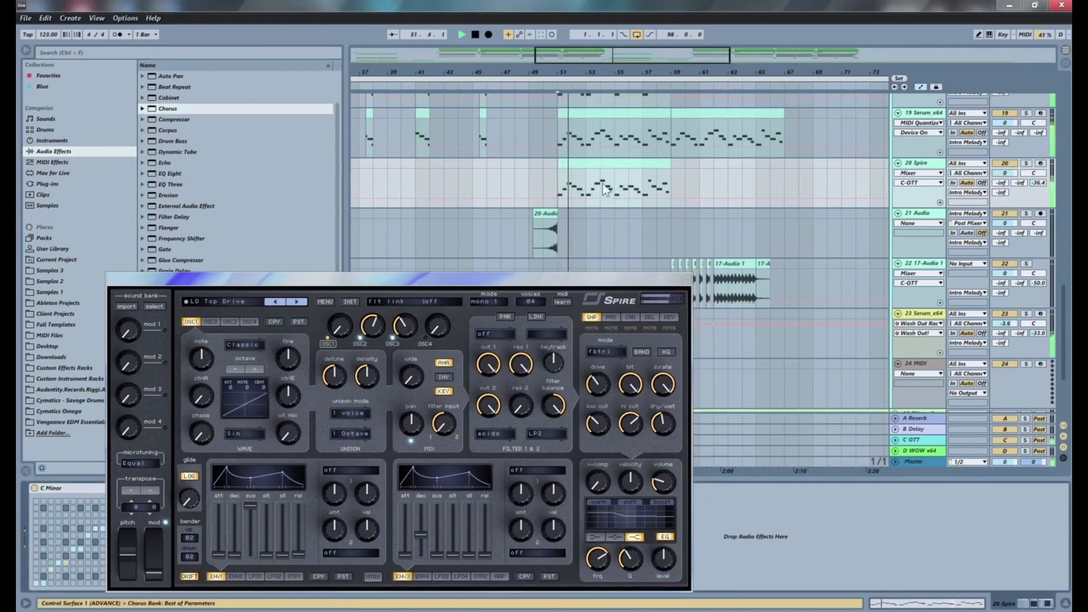
key("space")
Audition Spire's lead presets while the melody plays from bar 51, and choose LD Hyper Lead.
left_click(342, 281)
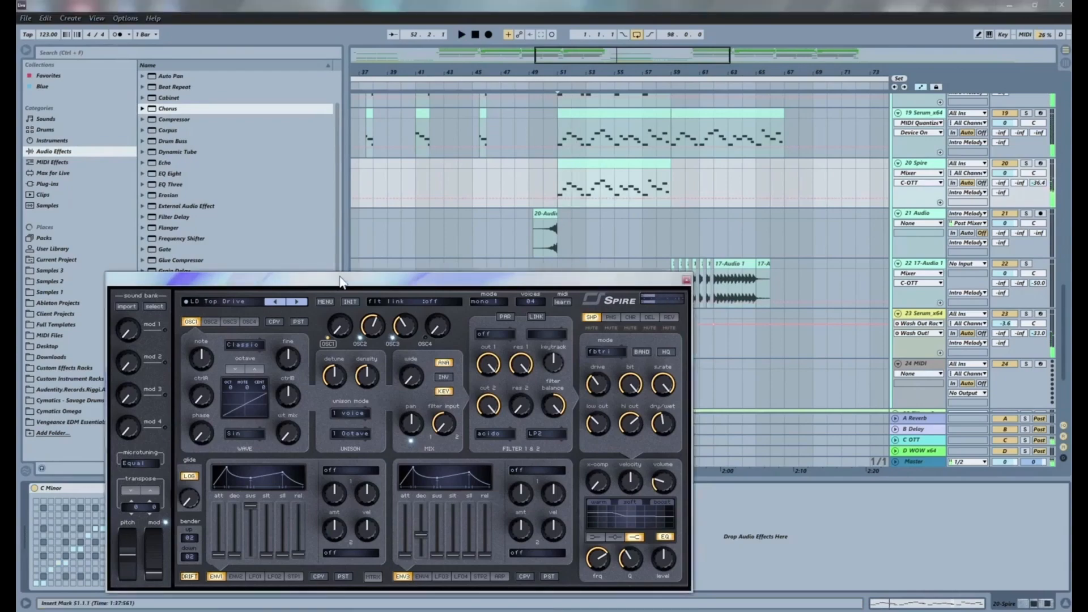
left_click_drag(343, 282, 656, 200)
left_click(459, 247)
key("space")
left_click(556, 225)
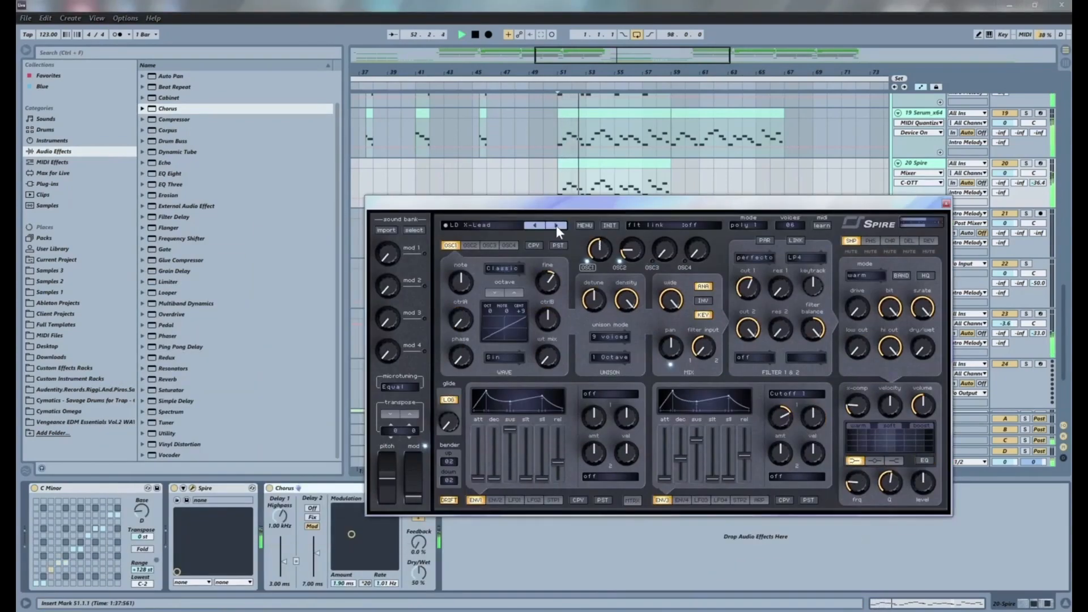
left_click(556, 226)
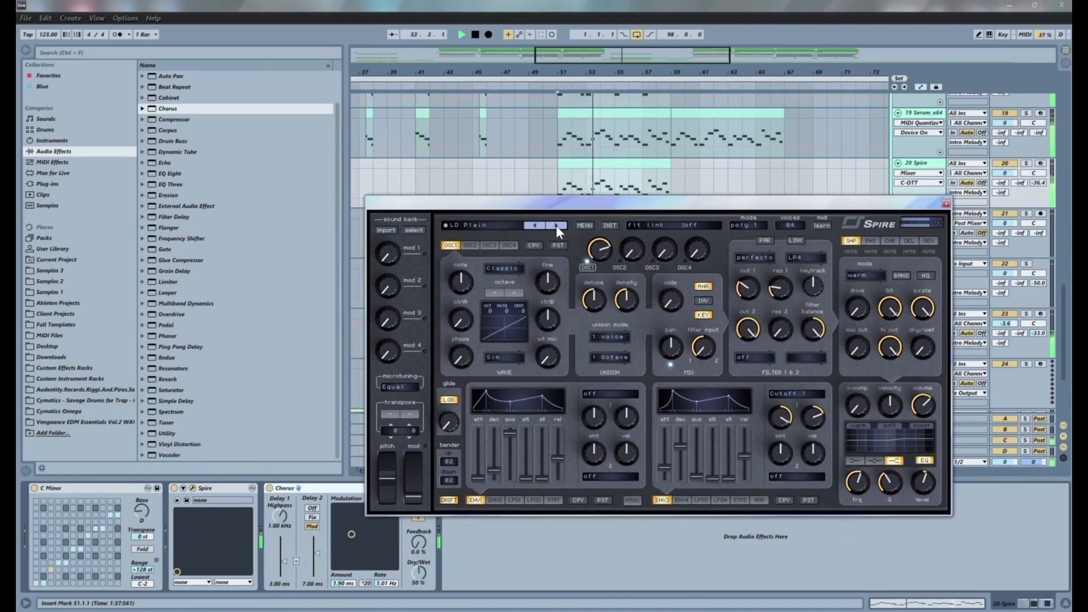
left_click(556, 226)
left_click(556, 225)
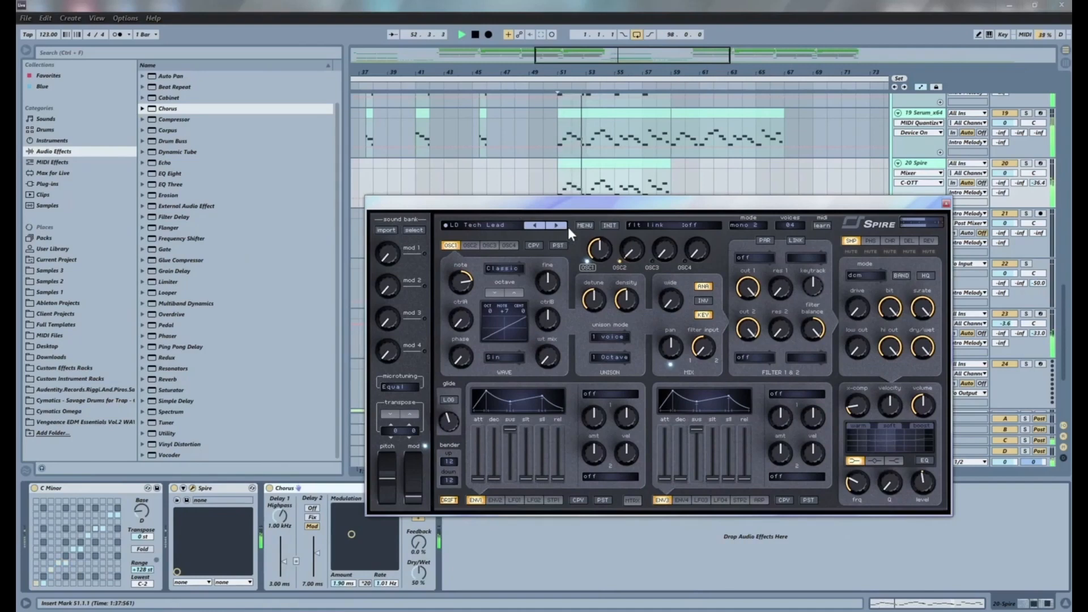
left_click(559, 227)
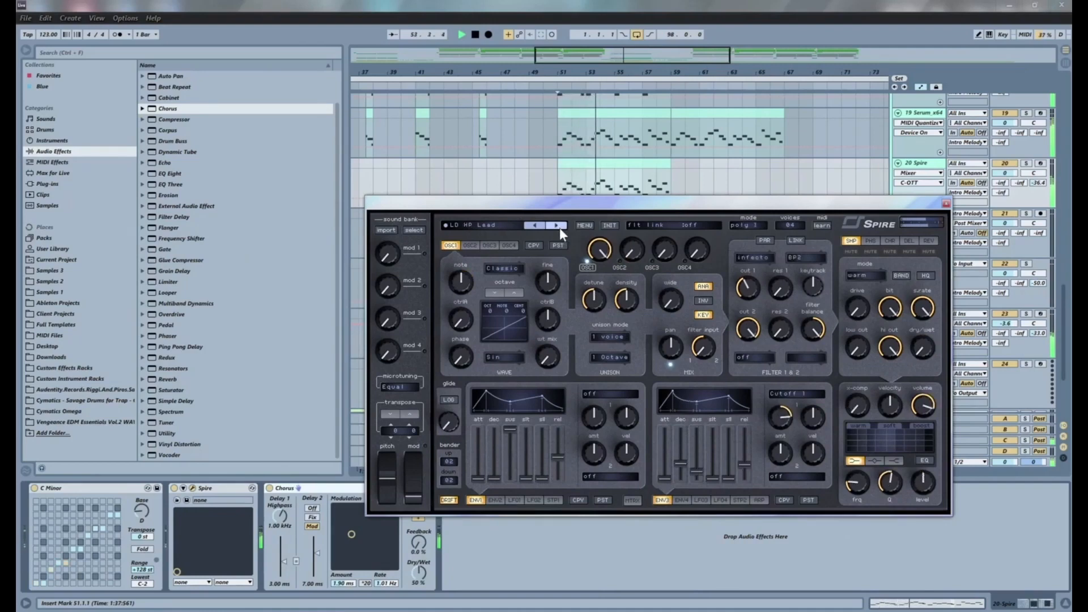
left_click(559, 227)
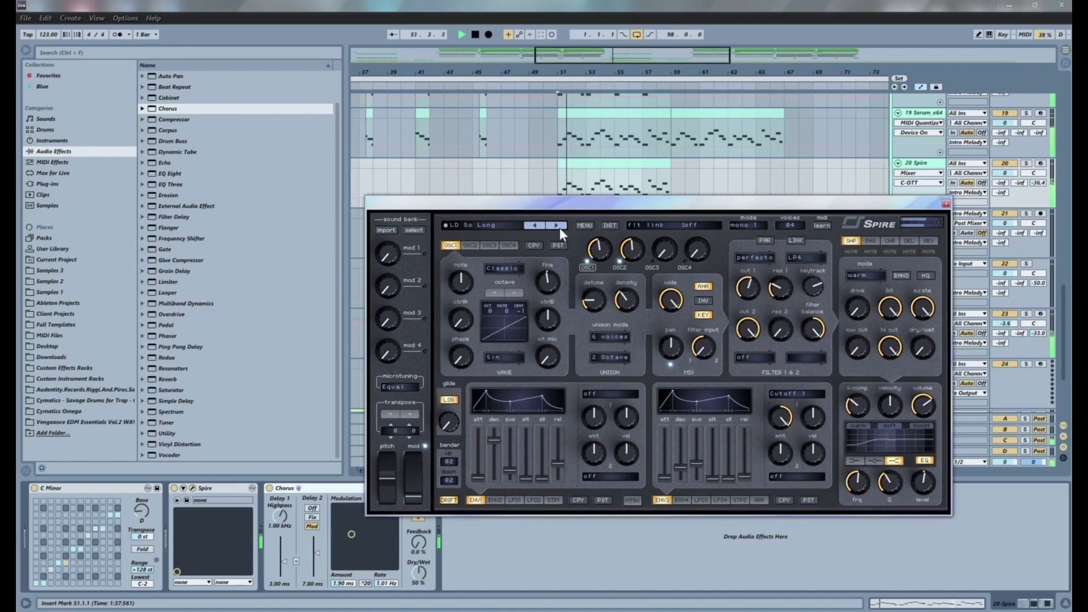
left_click(560, 227)
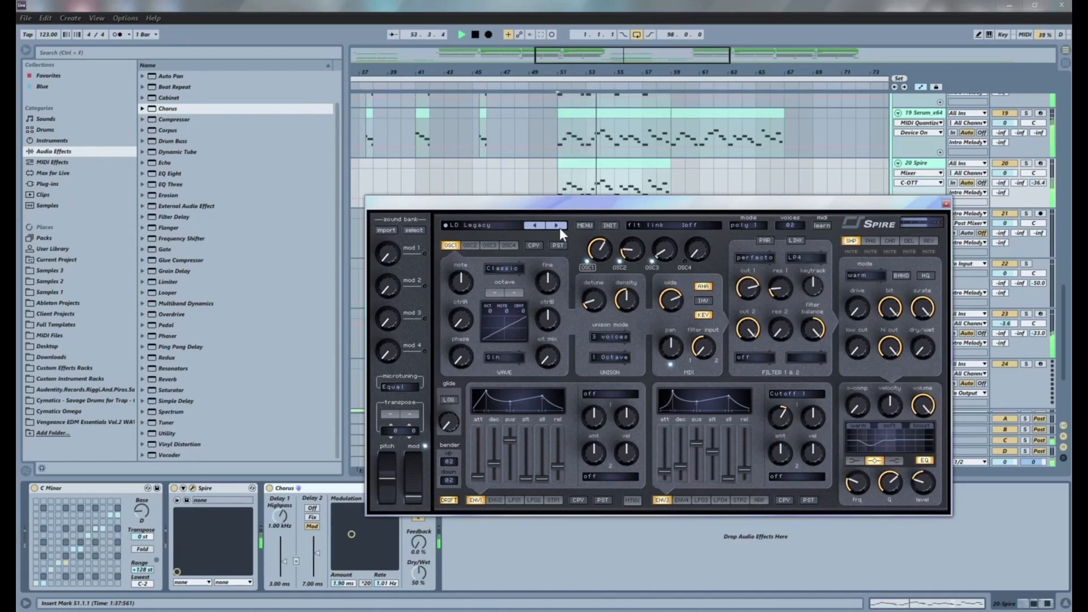
left_click(559, 227)
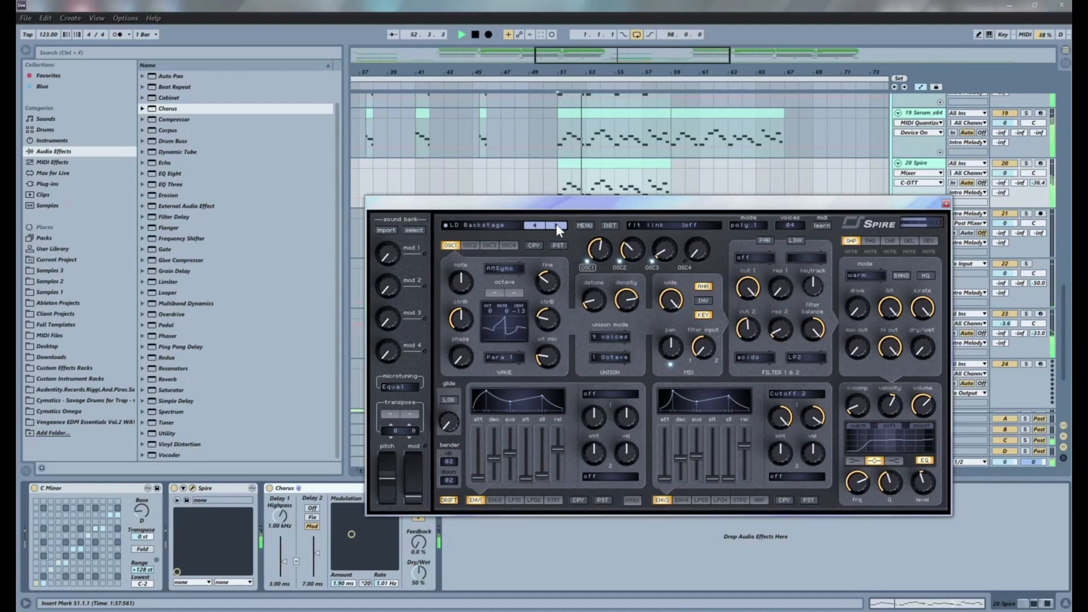
left_click(556, 225)
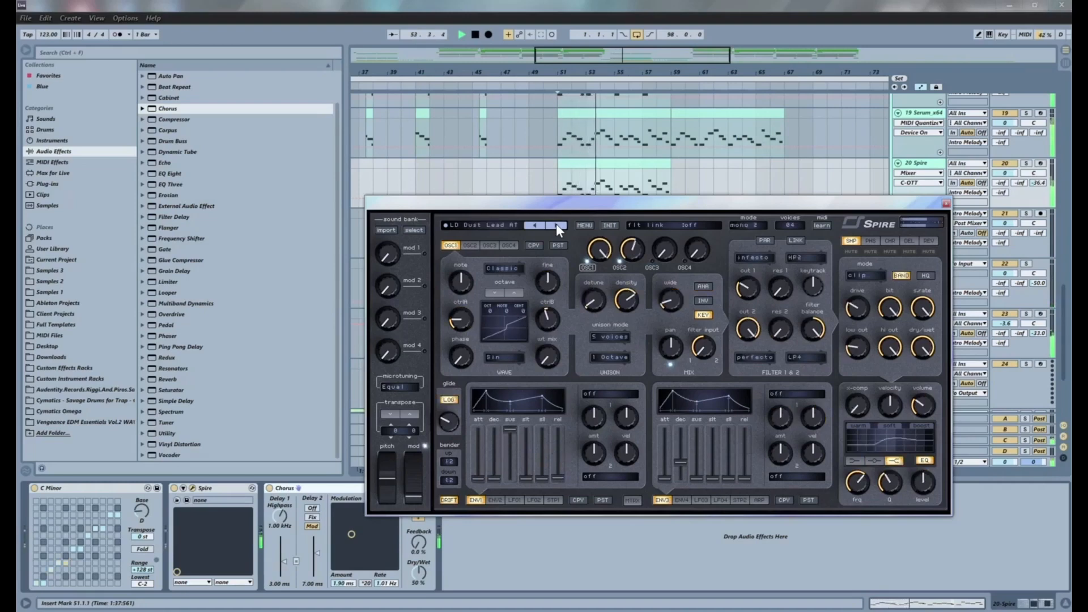
left_click(556, 224)
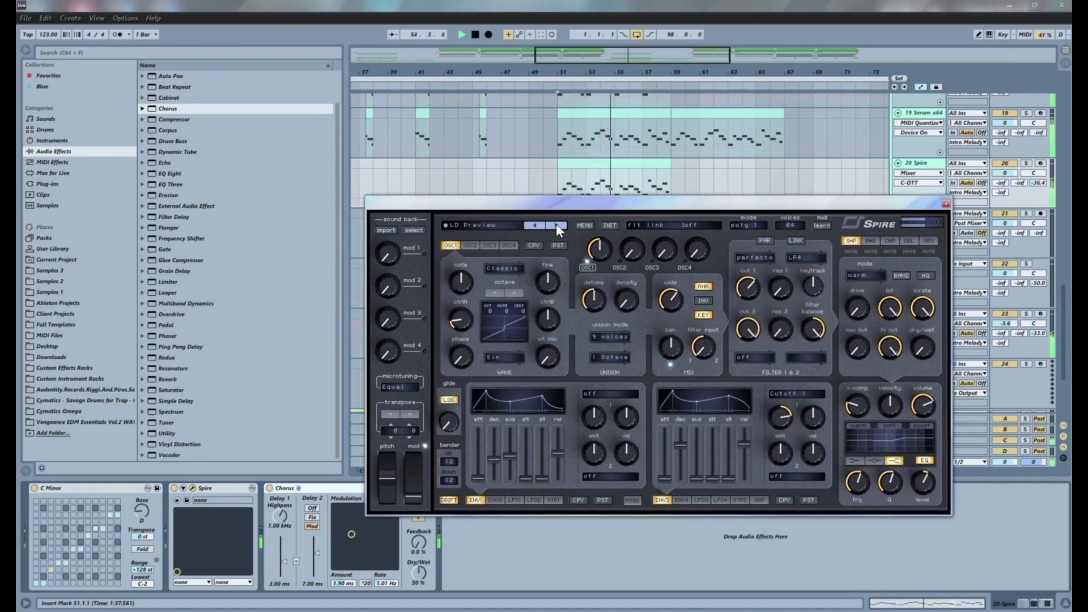
left_click(557, 223)
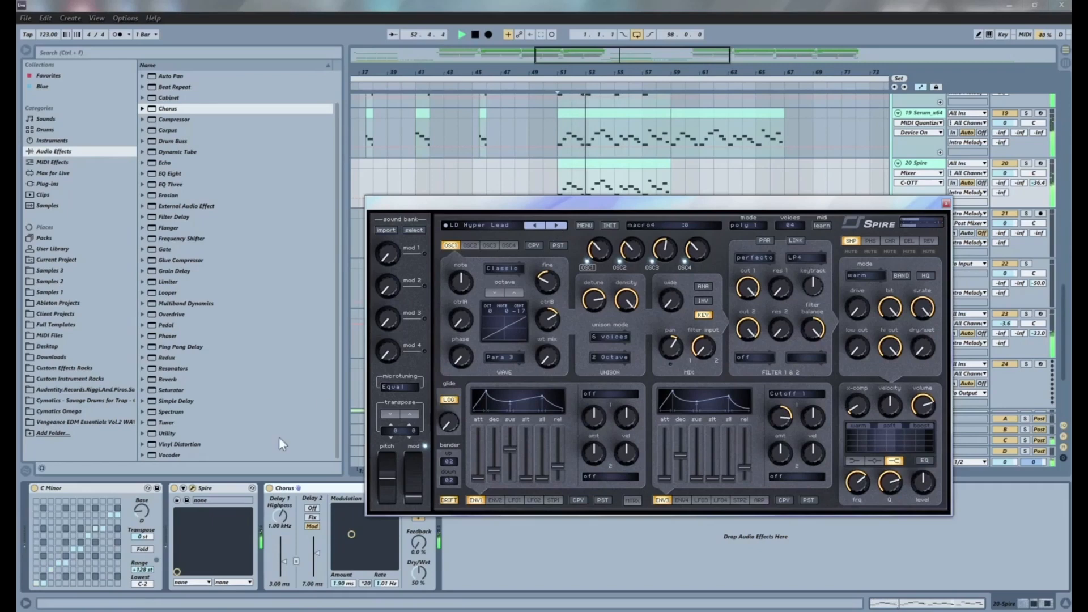
Switch off the Chorus effect on the 20 Spire track while the melody keeps playing.
left_click(277, 489)
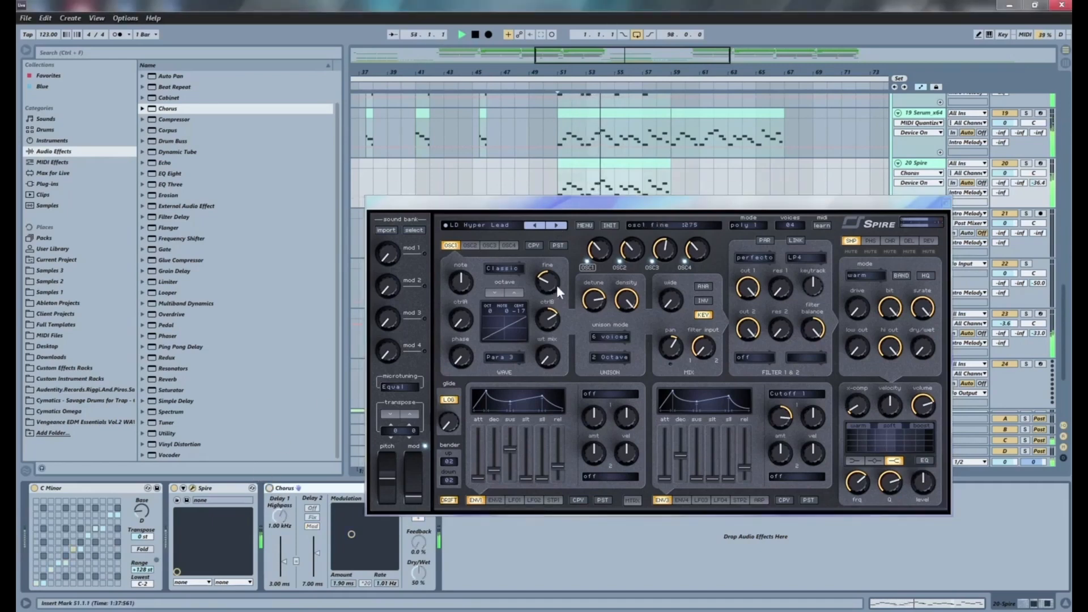
Audition Spire's lead presets that follow LD Hyper Lead, up to LD Punk MW RB, and stop playback.
left_click(559, 226)
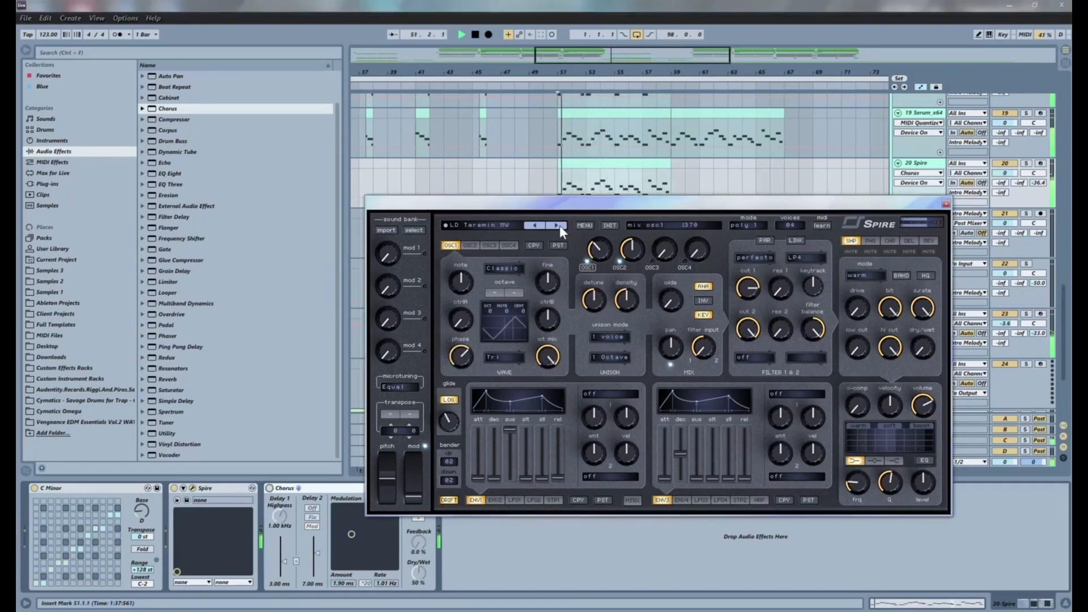
left_click(560, 225)
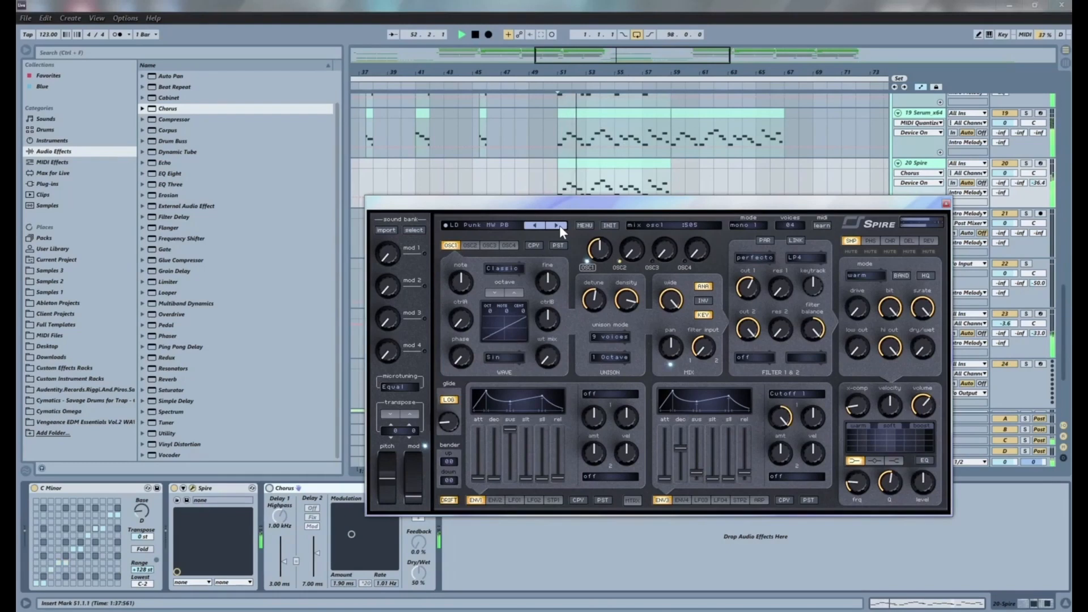
key("space")
Transpose all notes of the 20 Spire clip at bar 51 down one octave and play it back.
double_click(568, 164)
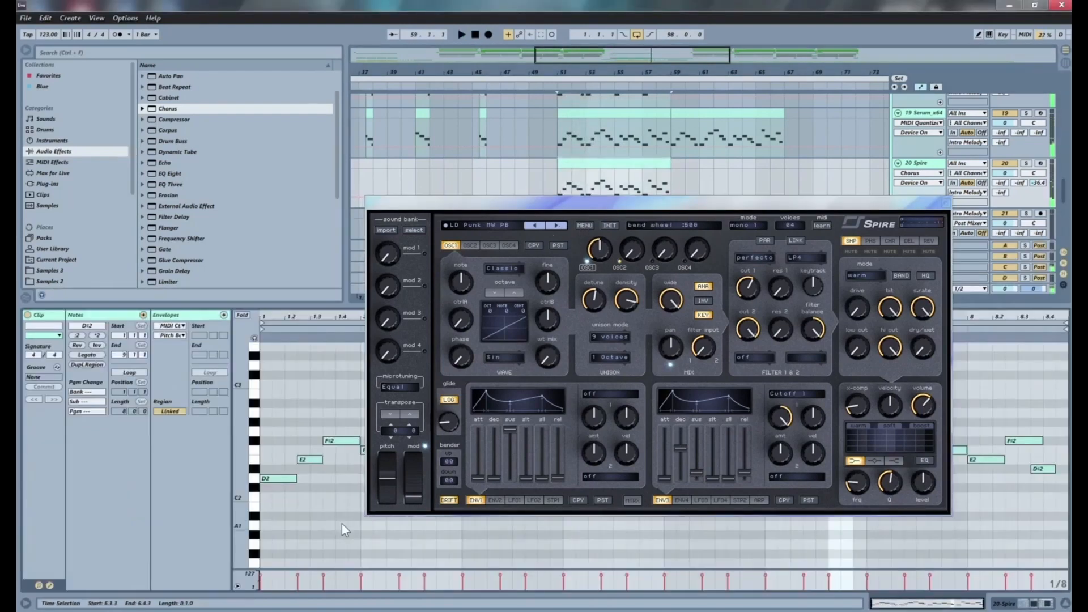
key("ctrl+a")
key("shift+Down")
key("space")
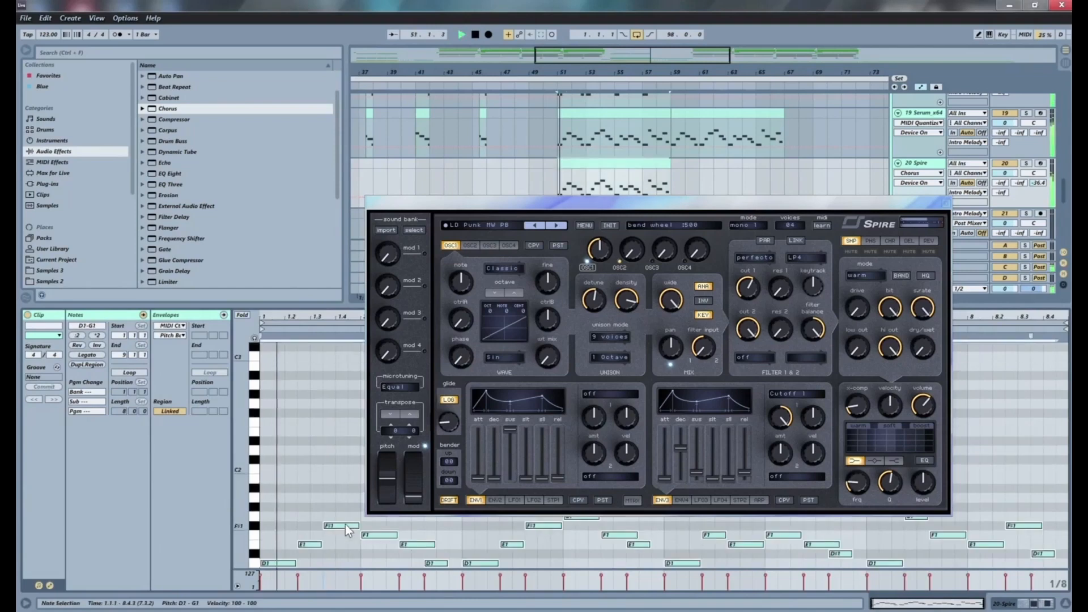
Audition further Spire lead presets while the melody plays, choose LD Jigga and close the synth window.
left_click(557, 226)
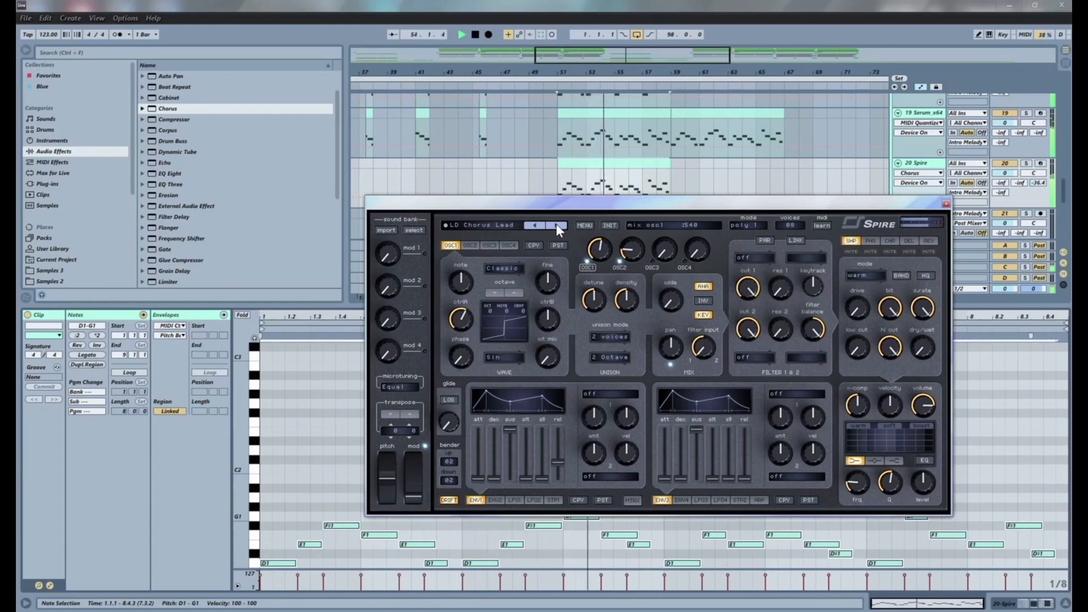
left_click(556, 224)
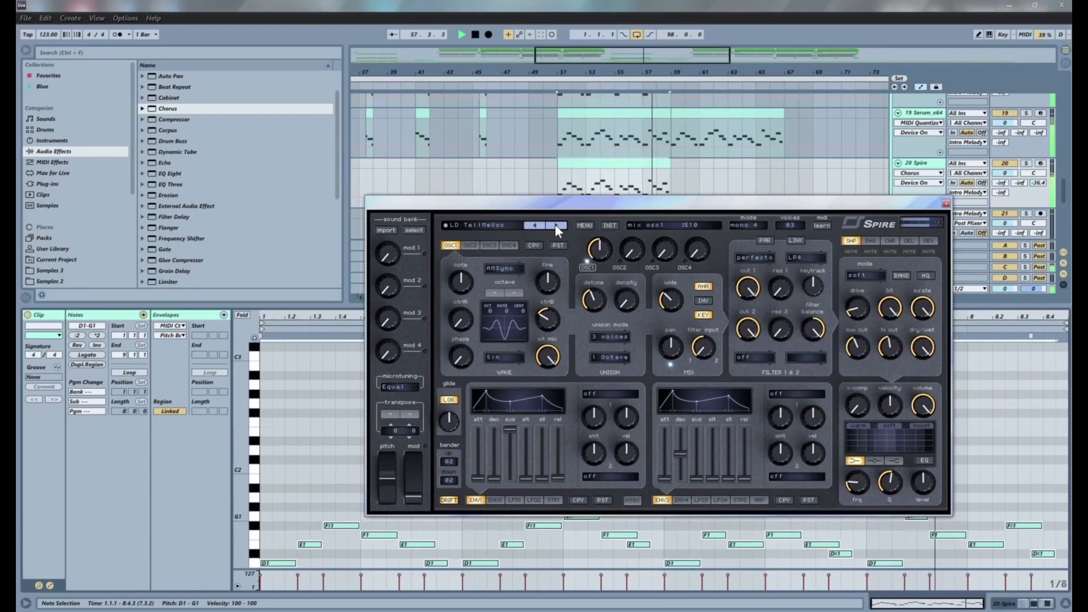
left_click(555, 225)
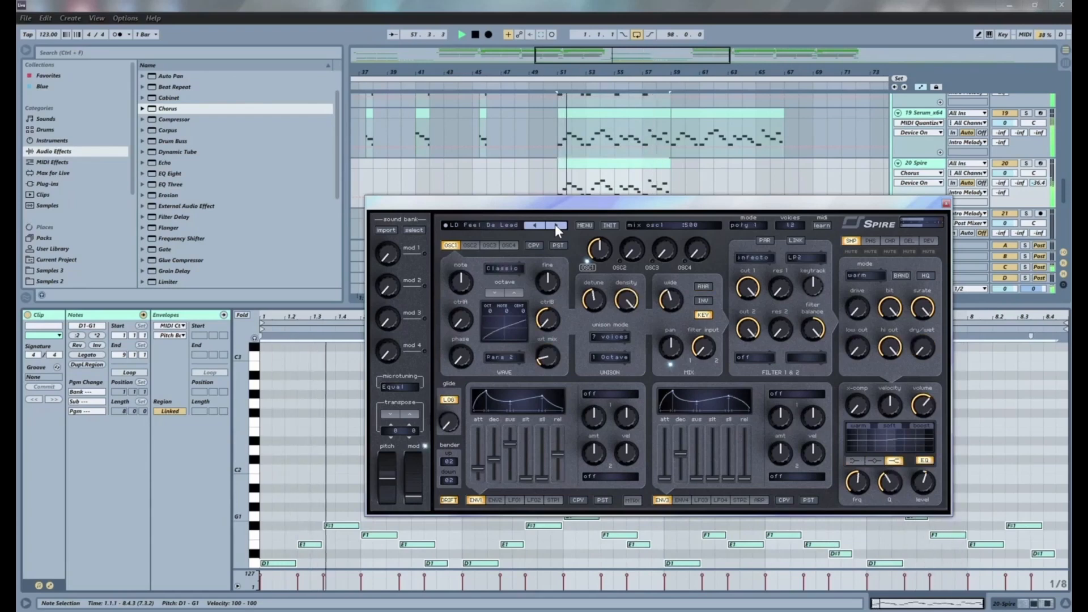
left_click(555, 225)
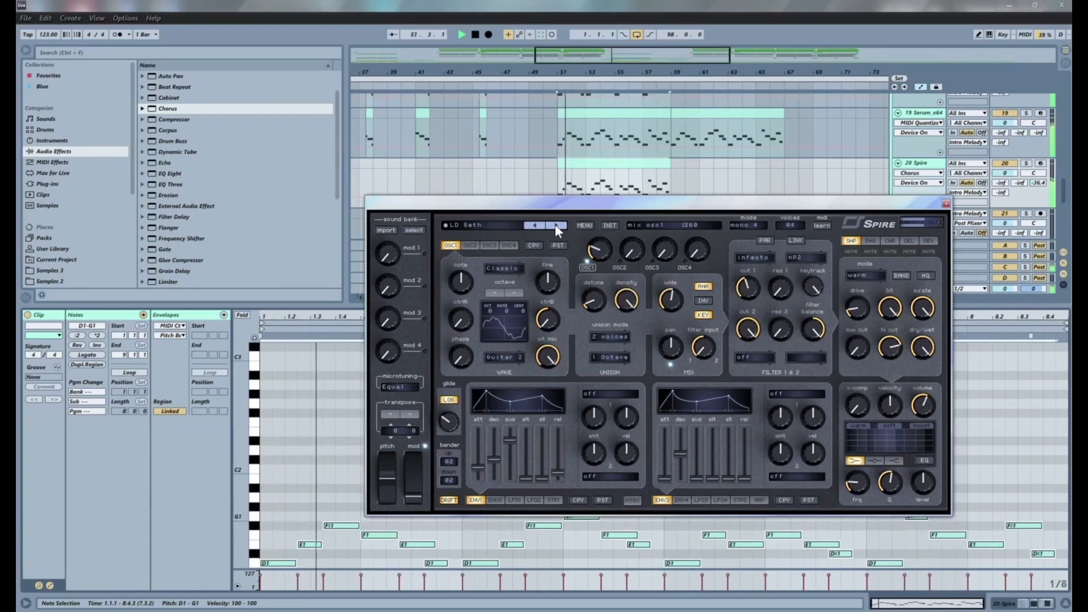
left_click(555, 225)
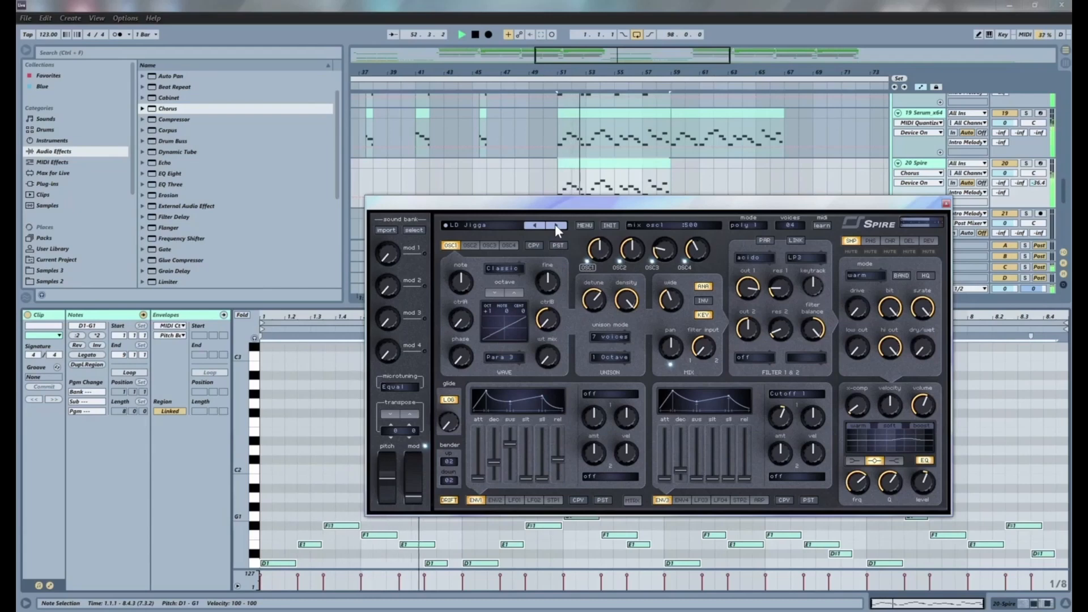
left_click(946, 204)
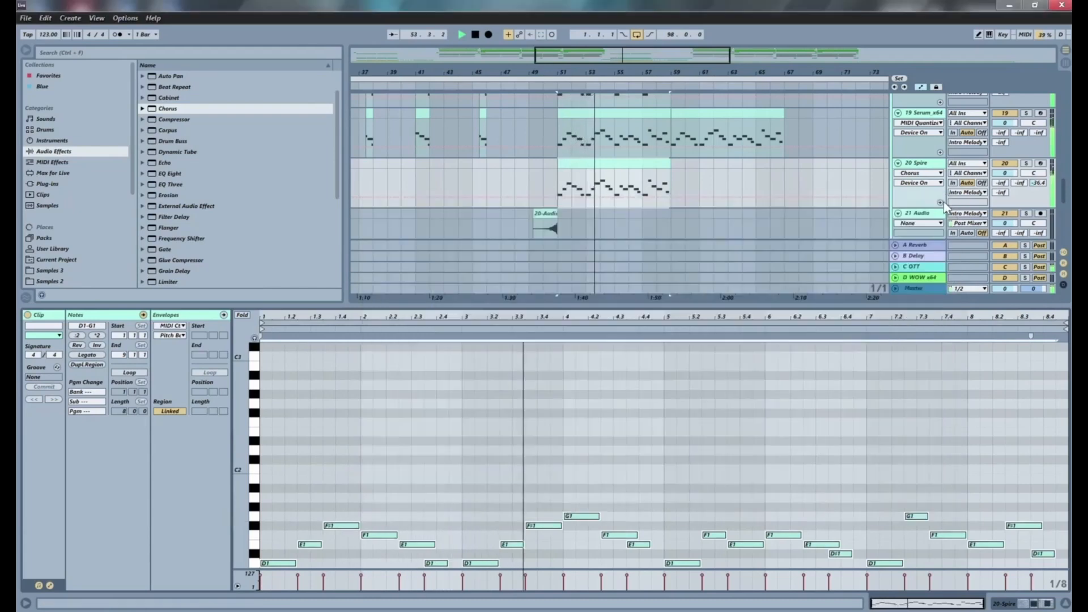
Examine which drum, bass and melody tracks have clips in the section between bars 49 and 67.
left_click_drag(556, 73, 486, 90)
scroll(655, 152, "down", 1)
scroll(653, 149, "down", 2)
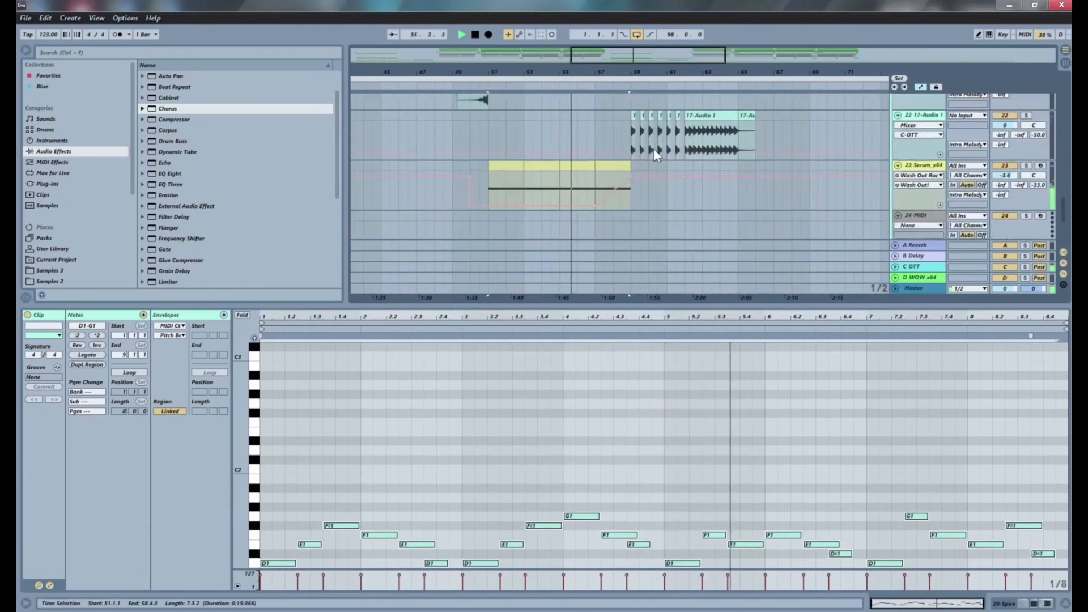
scroll(653, 148, "up", 4)
scroll(651, 148, "up", 8)
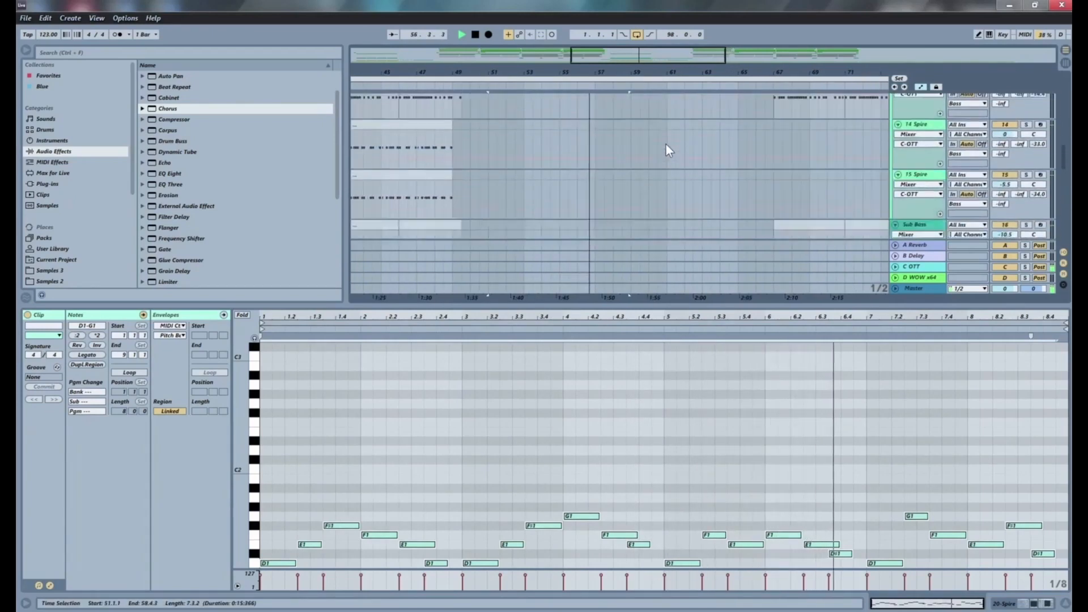
scroll(665, 144, "up", 4)
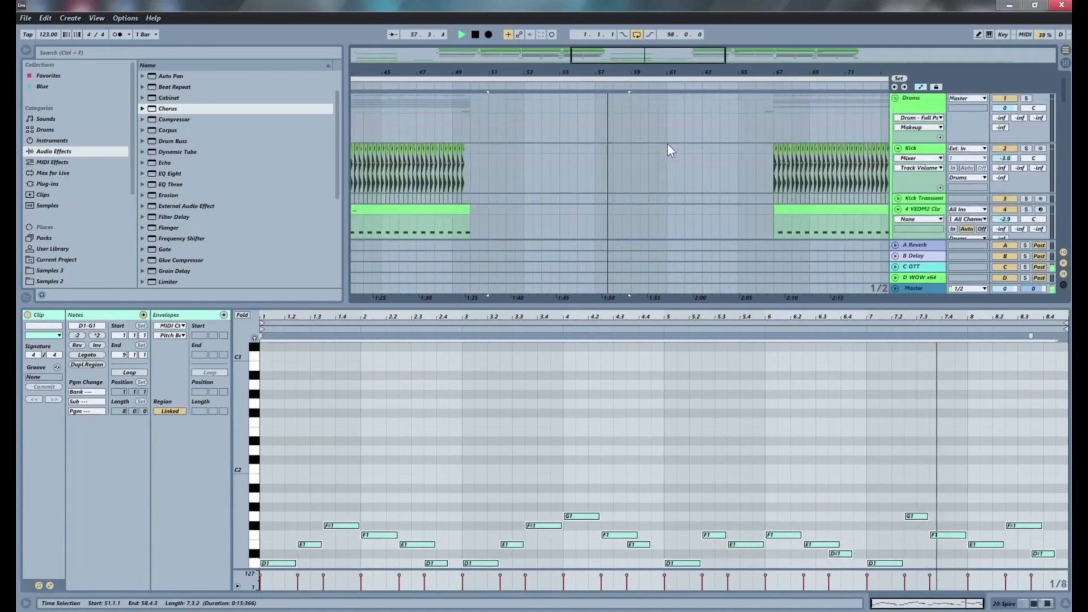
left_click_drag(471, 73, 546, 73)
scroll(549, 108, "down", 6)
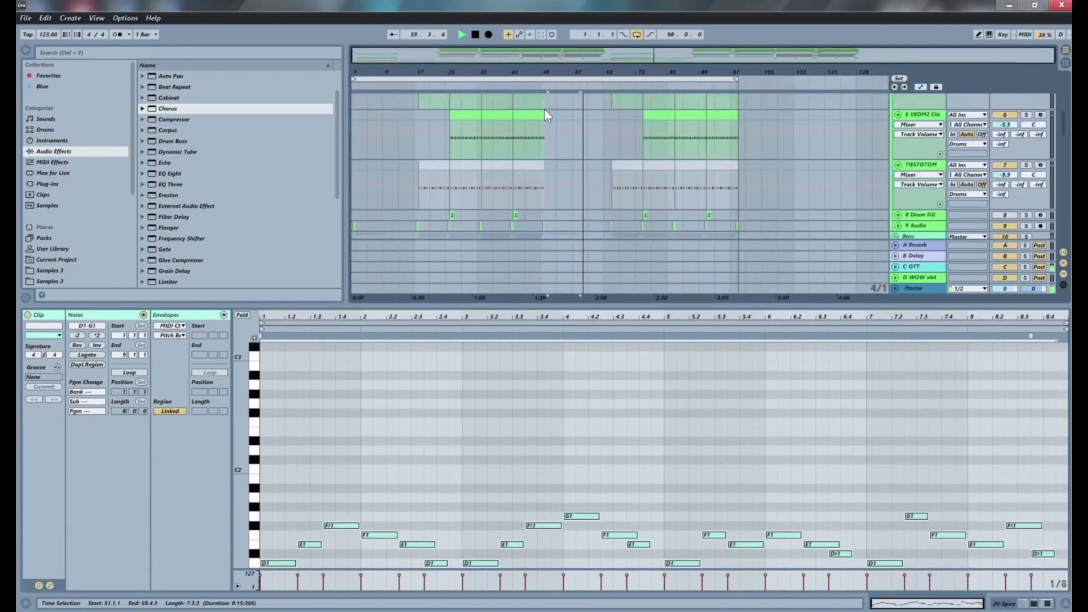
scroll(555, 120, "down", 3)
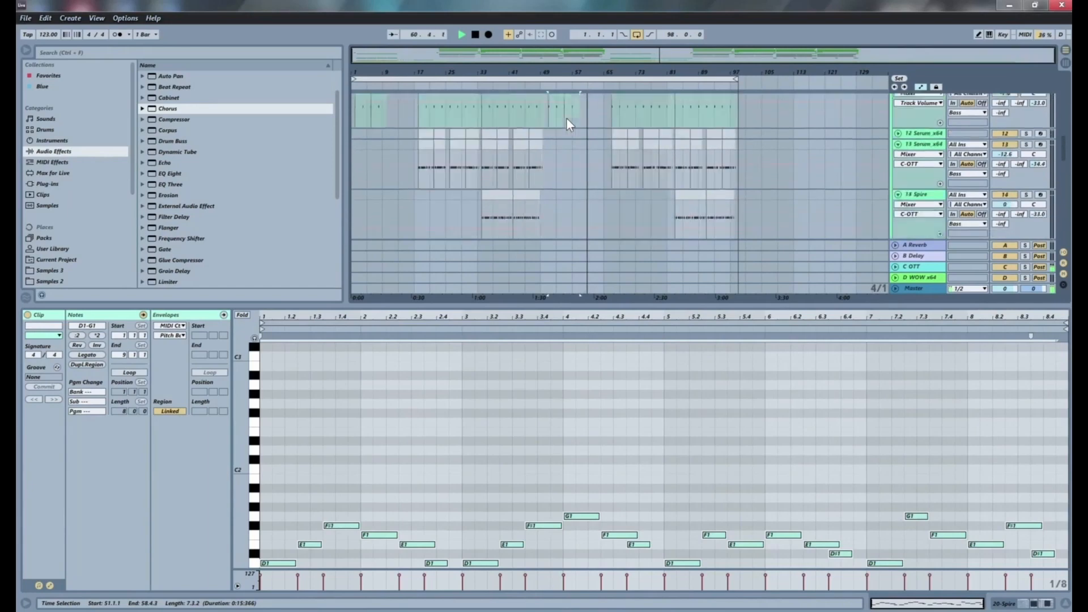
scroll(578, 131, "down", 5)
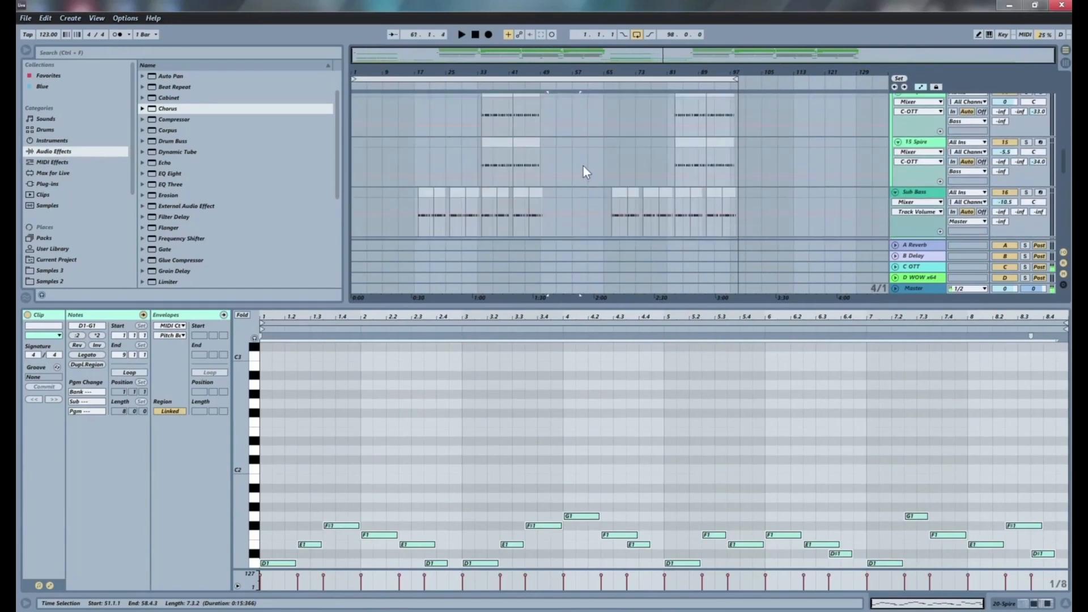
scroll(618, 149, "down", 8)
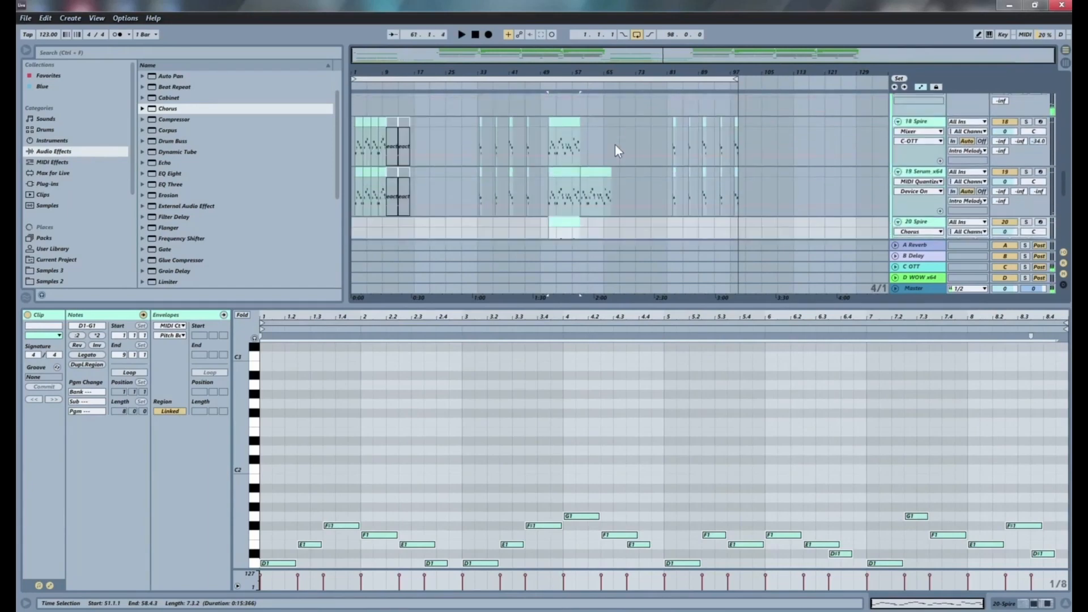
scroll(620, 144, "up", 10)
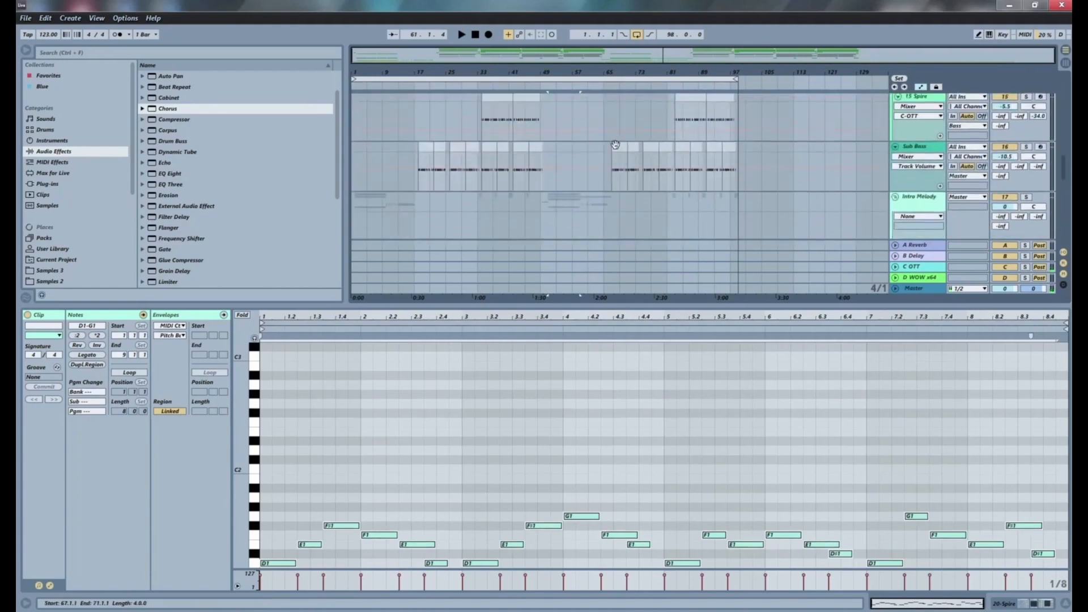
left_click(616, 144)
left_click(579, 161)
scroll(592, 159, "up", 8)
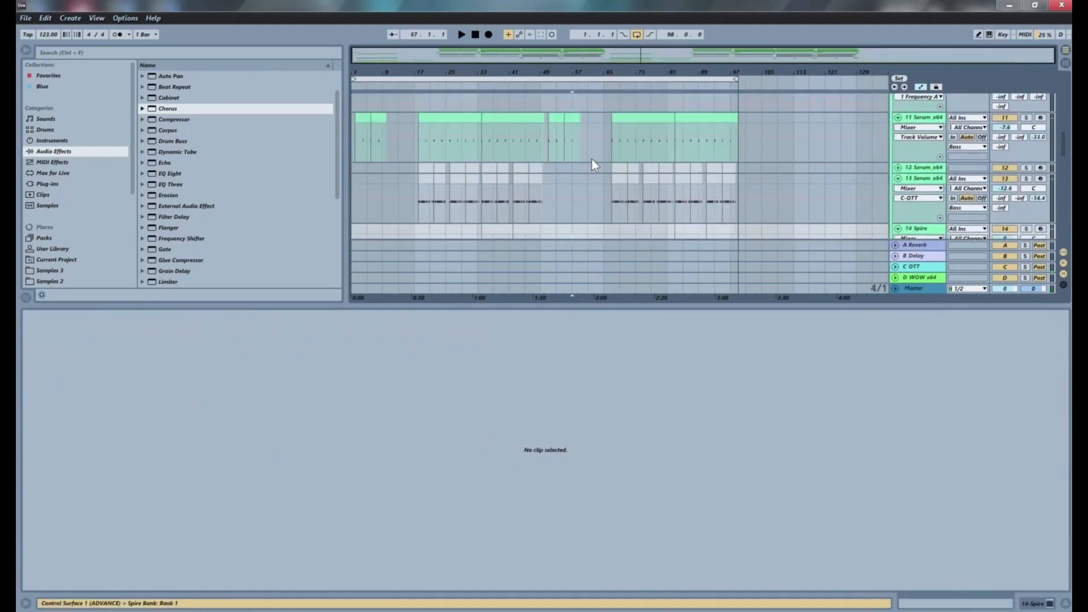
scroll(594, 159, "up", 6)
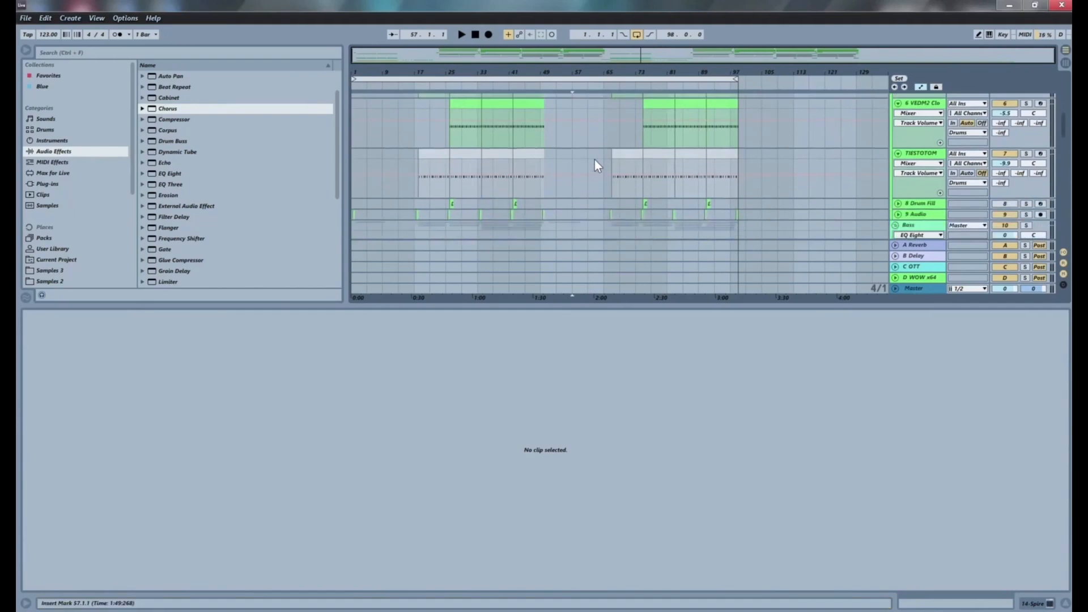
scroll(595, 159, "up", 3)
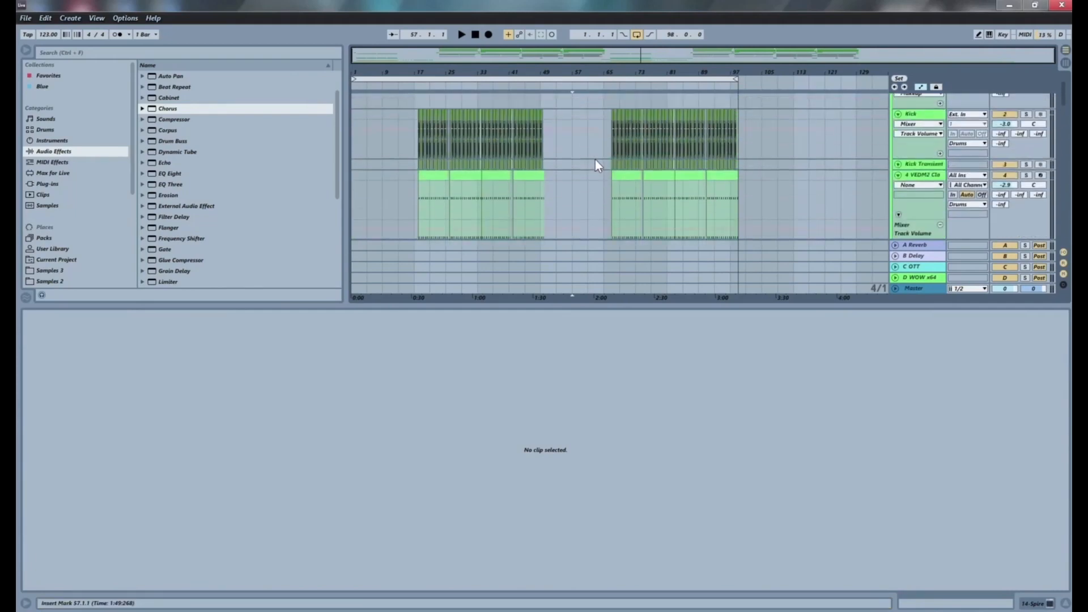
Copy the VEDM2 Clap and VEDM2 Snips clips from bar 67 to bar 57 and preview them with the melody.
left_click_drag(556, 74, 566, 101)
scroll(687, 135, "down", 3)
scroll(723, 154, "up", 4)
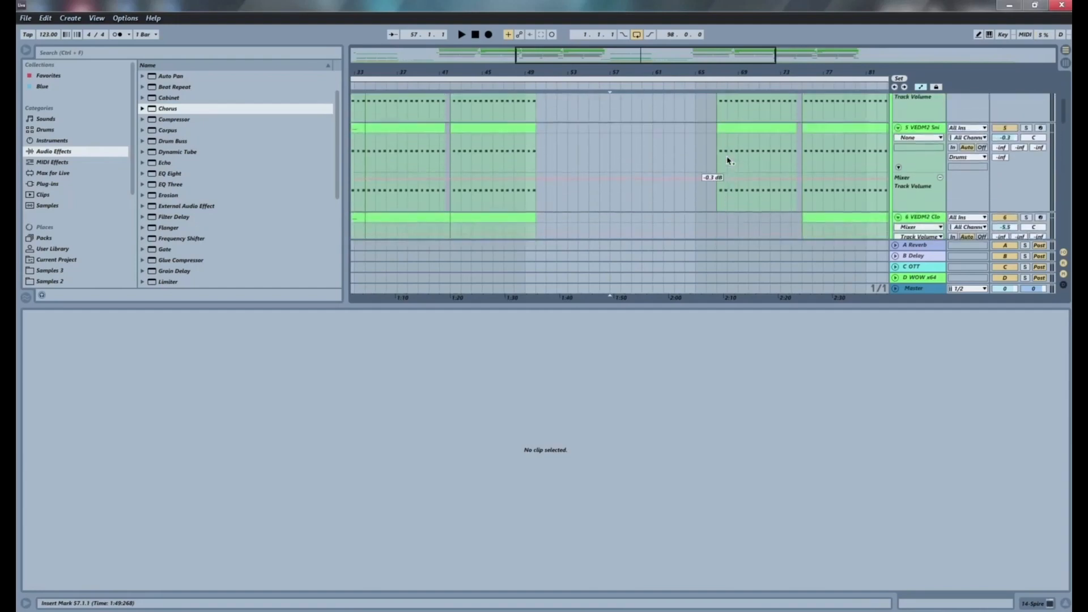
left_click(744, 152)
scroll(749, 169, "down", 3)
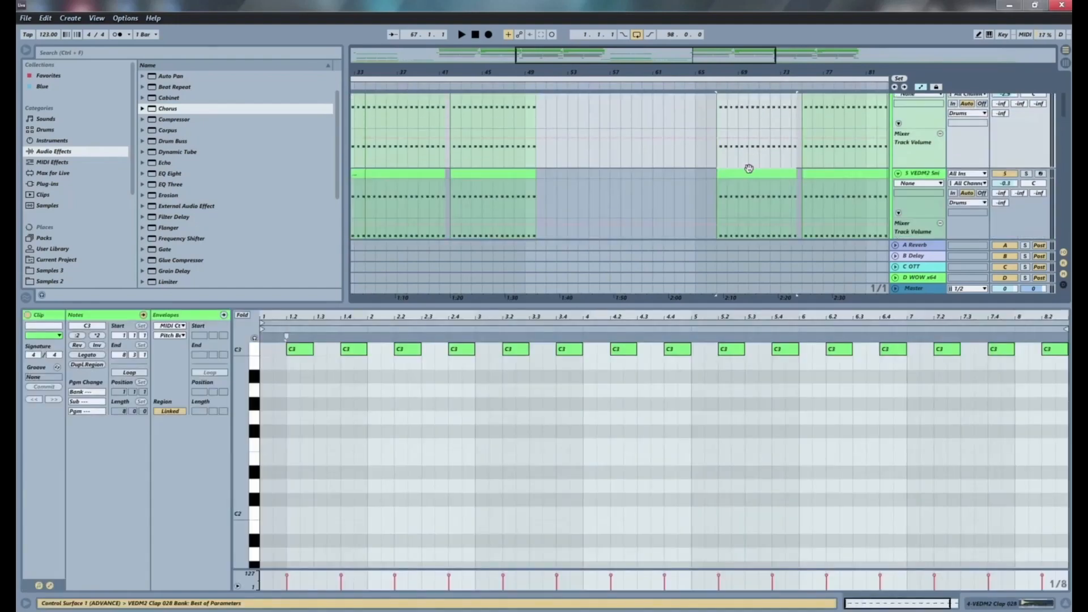
left_click(748, 176, "shift")
scroll(750, 177, "up", 2)
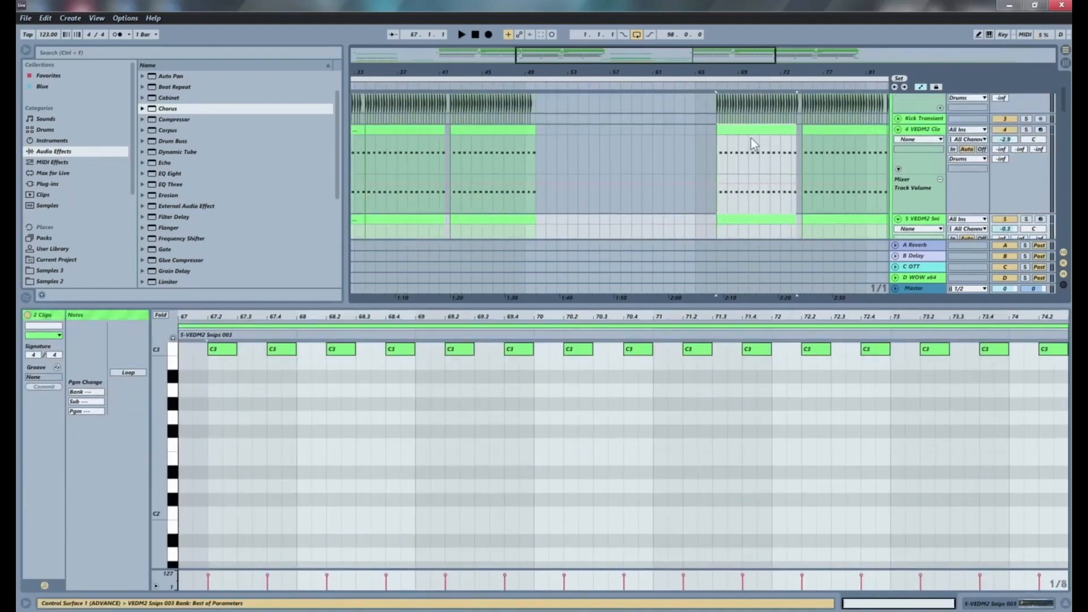
left_click_drag(753, 129, 650, 138)
key("space")
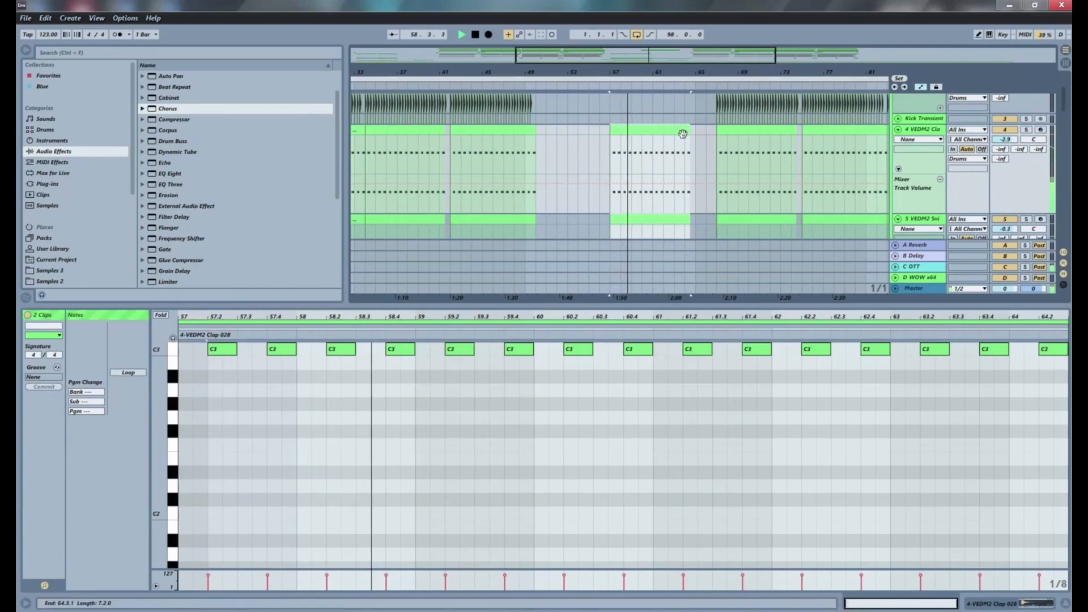
scroll(682, 135, "down", 5)
scroll(683, 135, "up", 4)
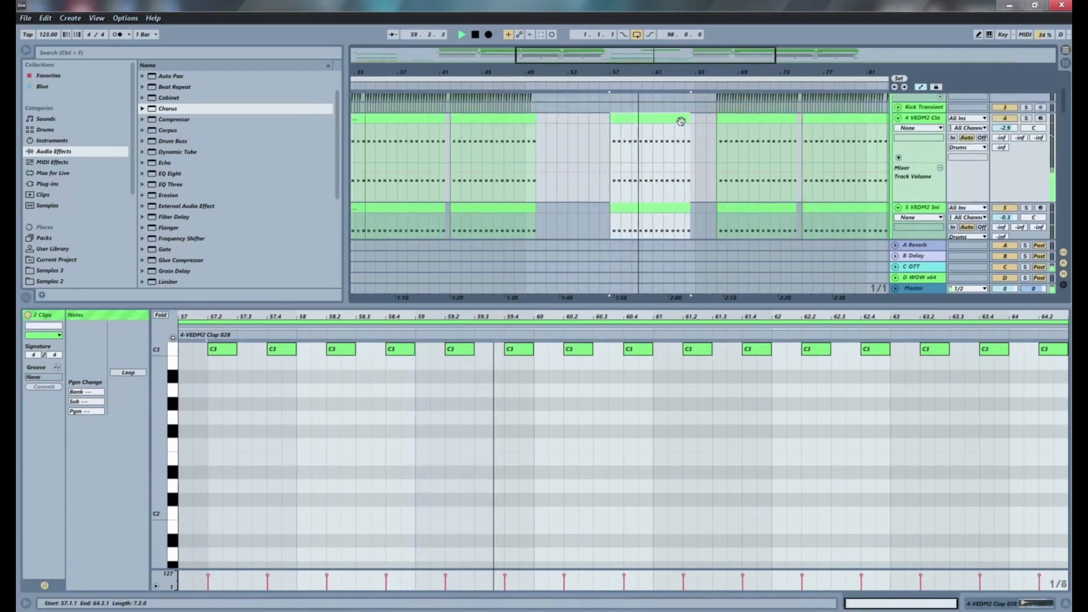
Try shortening the copied clap and Snips clips to three bars and moving them to bar 59, and undo both edits.
left_click_drag(690, 128, 645, 132)
scroll(648, 134, "down", 3)
key("space")
key("space")
scroll(651, 131, "up", 3)
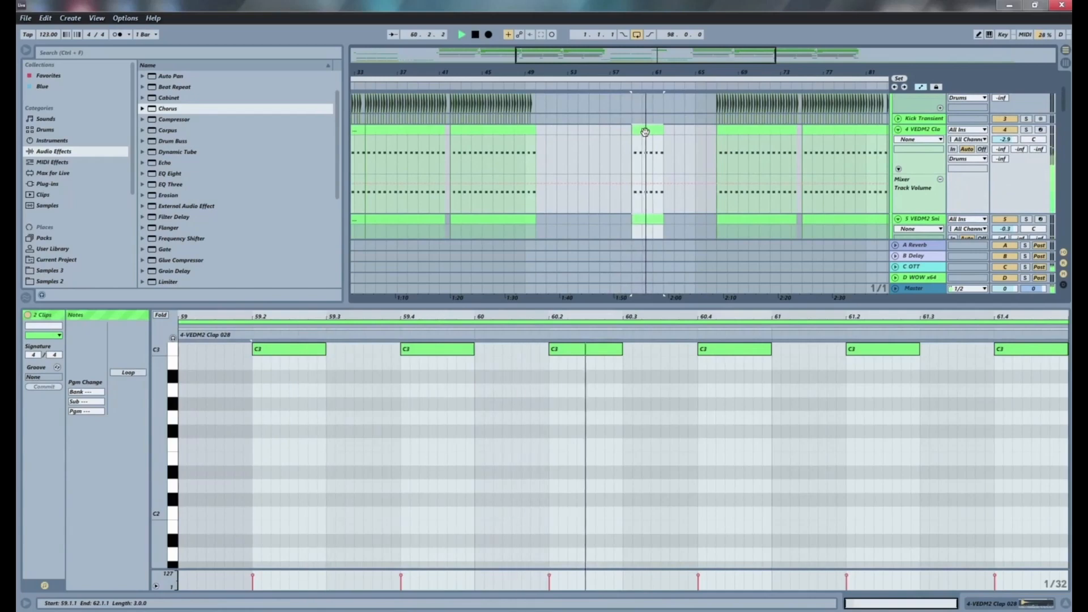
key("ctrl+z")
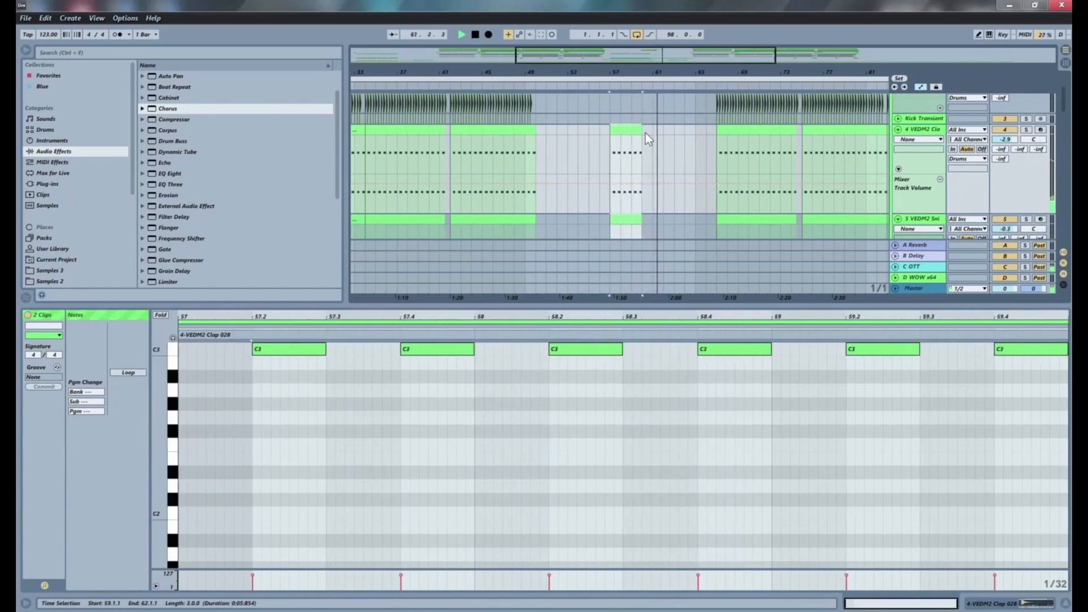
key("ctrl+z")
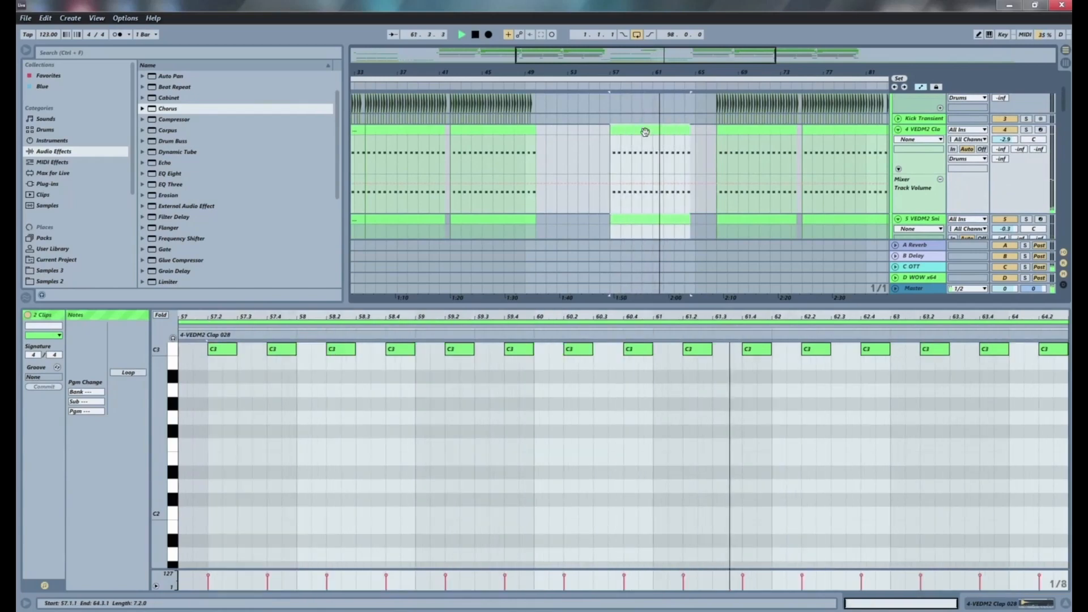
Play the section from bar 57 and delete the copied clap and Snips clips there.
left_click(609, 149)
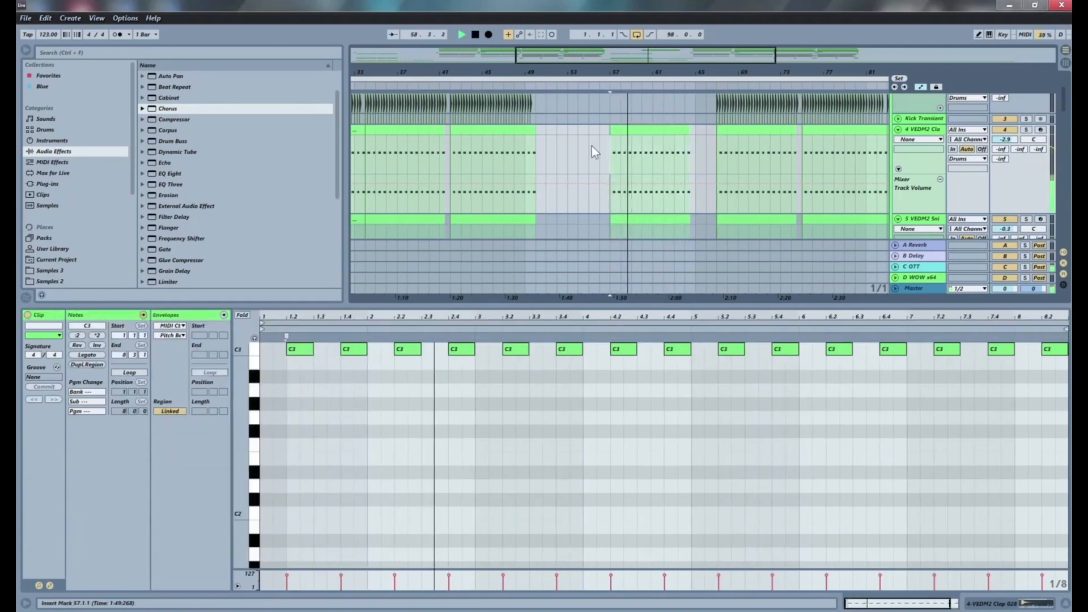
key("space")
left_click(658, 130)
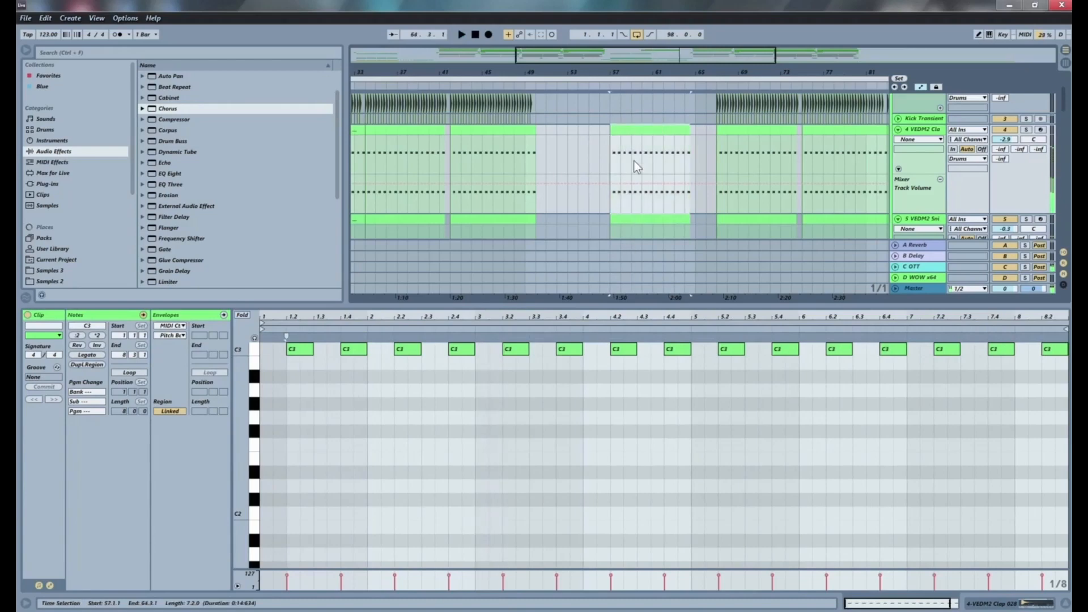
key("Delete")
left_click(634, 219)
key("Delete")
Examine the drum, bass, melody and reference tracks across the whole arrangement to see what plays between bars 49 and 67.
scroll(627, 156, "down", 5)
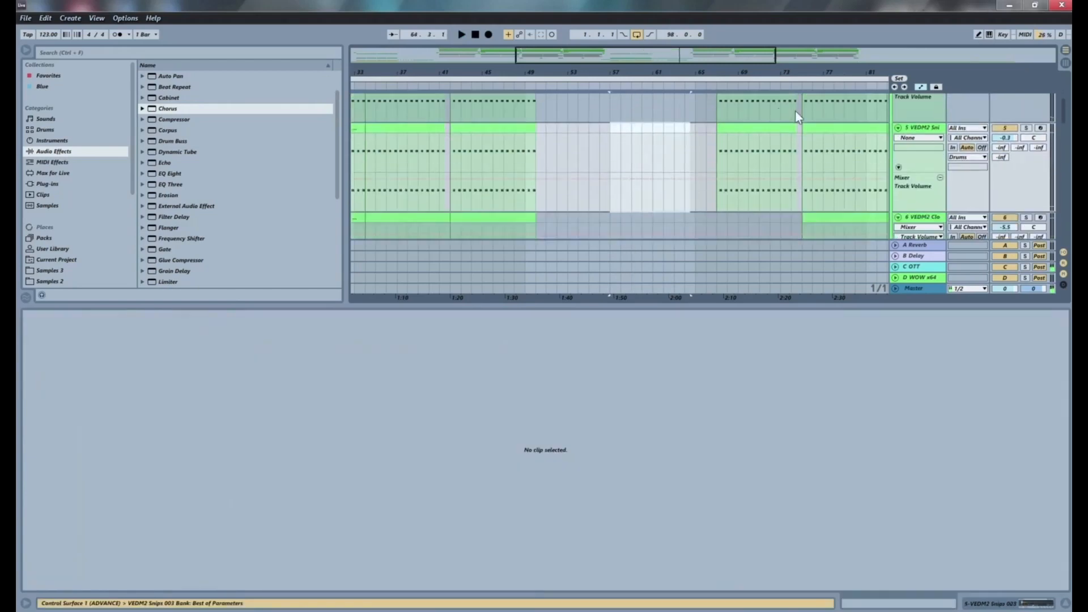
scroll(674, 146, "down", 2)
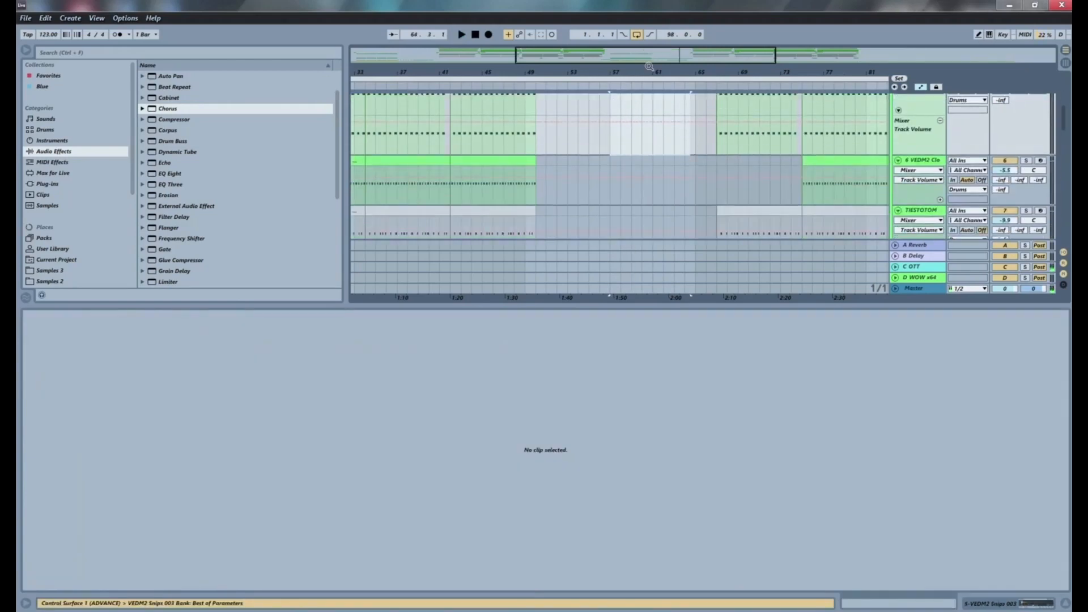
left_click_drag(640, 71, 583, 74)
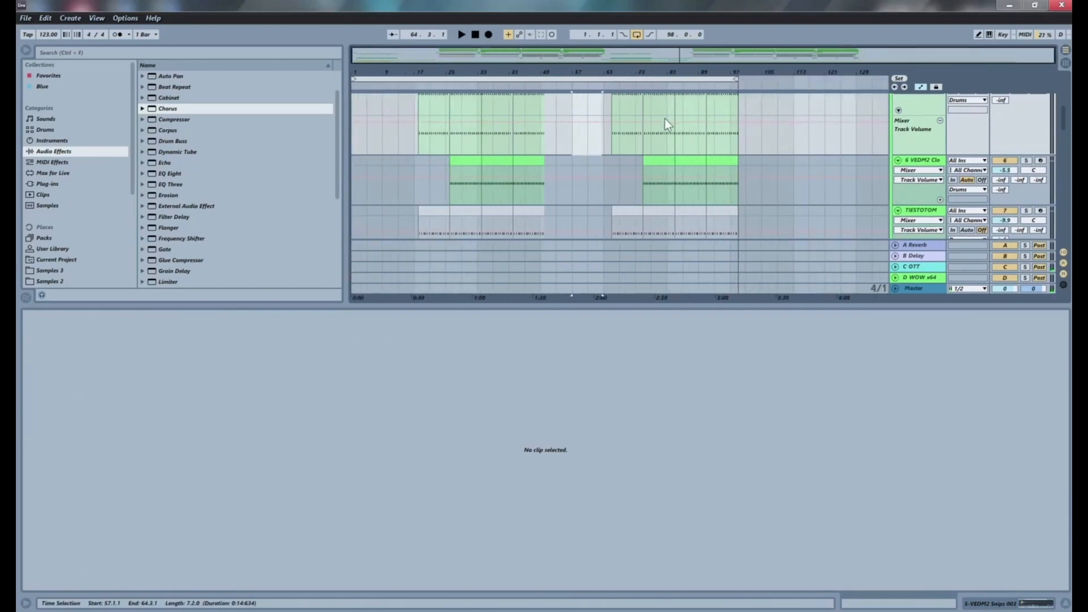
scroll(672, 134, "down", 3)
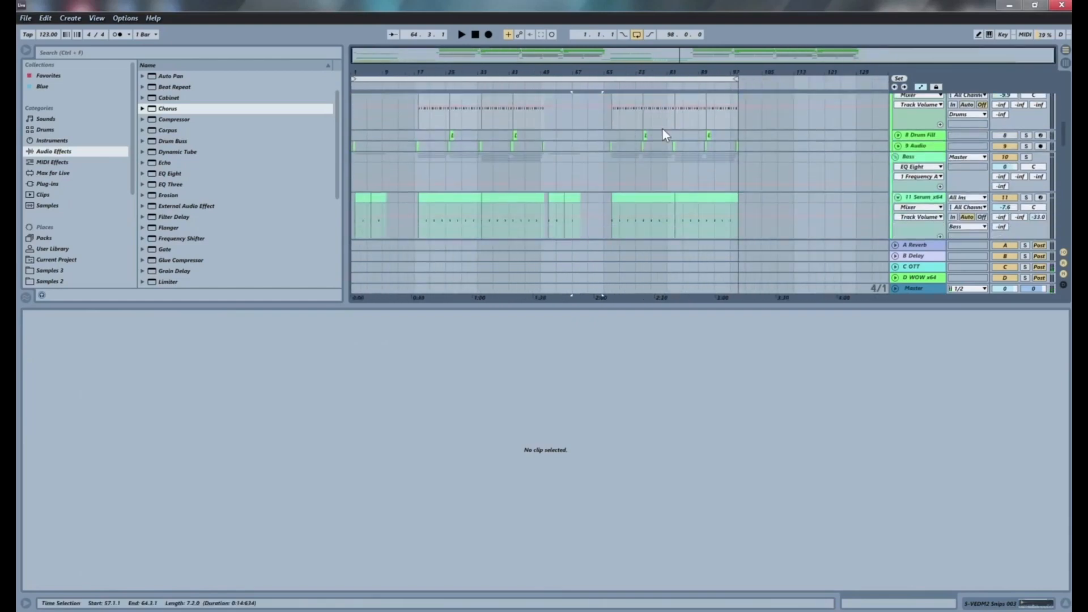
scroll(662, 131, "down", 5)
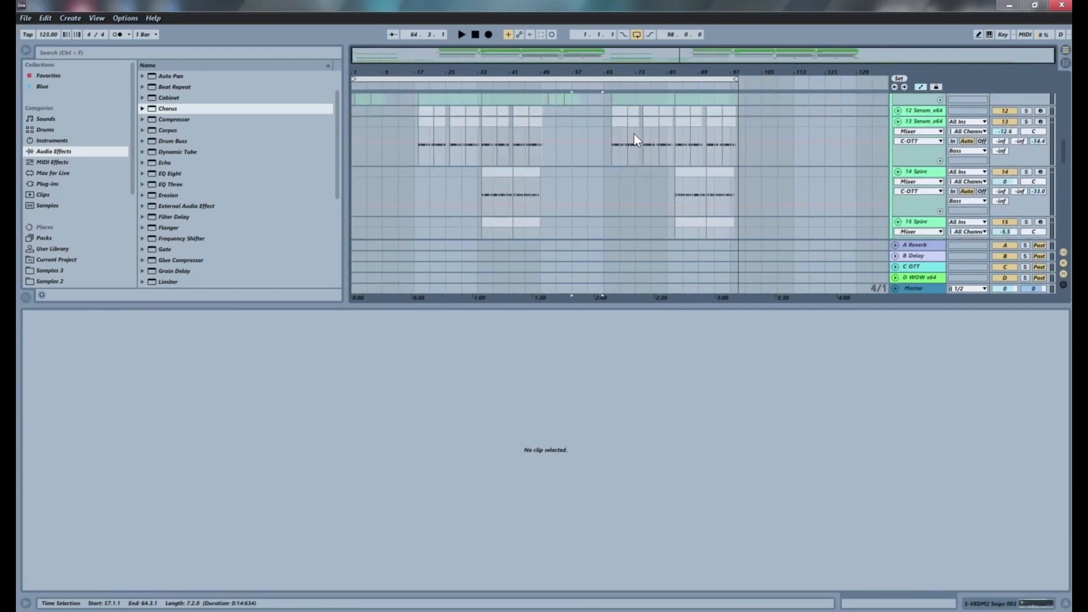
scroll(573, 134, "down", 5)
scroll(581, 144, "down", 5)
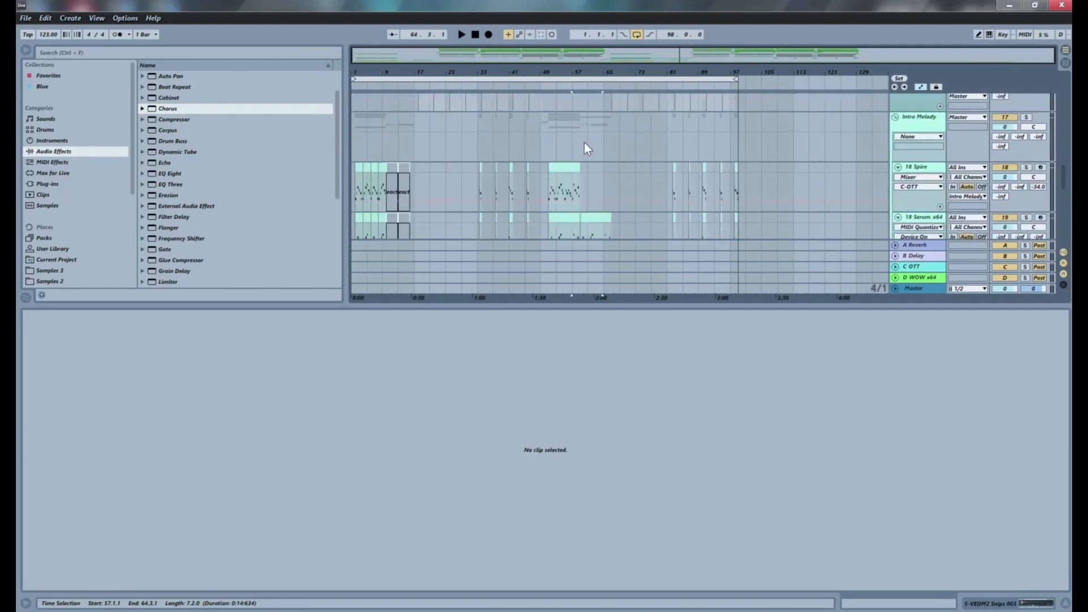
scroll(592, 137, "down", 3)
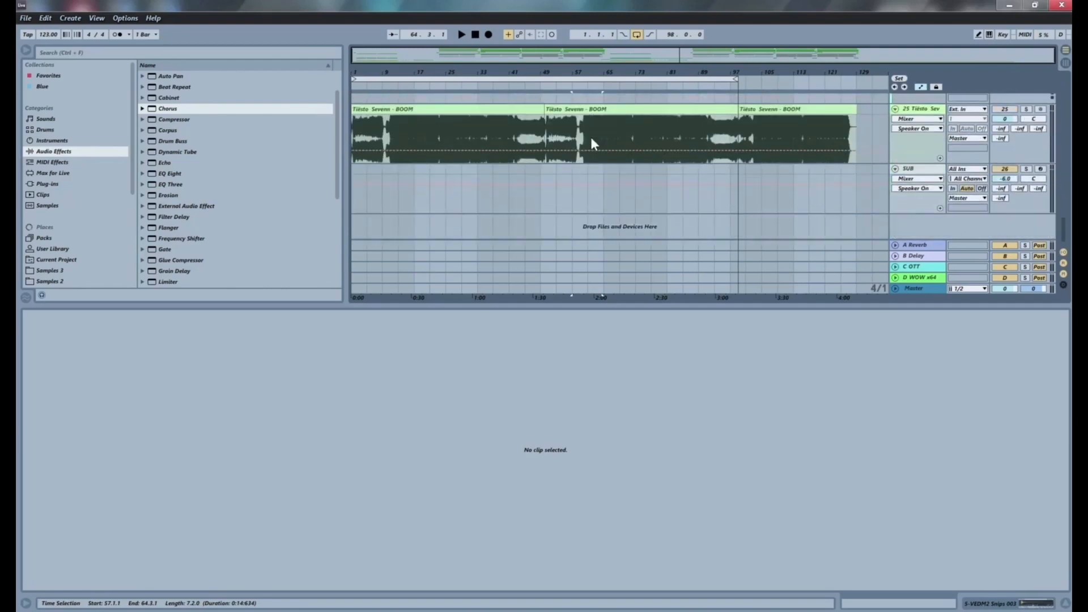
scroll(662, 173, "up", 5)
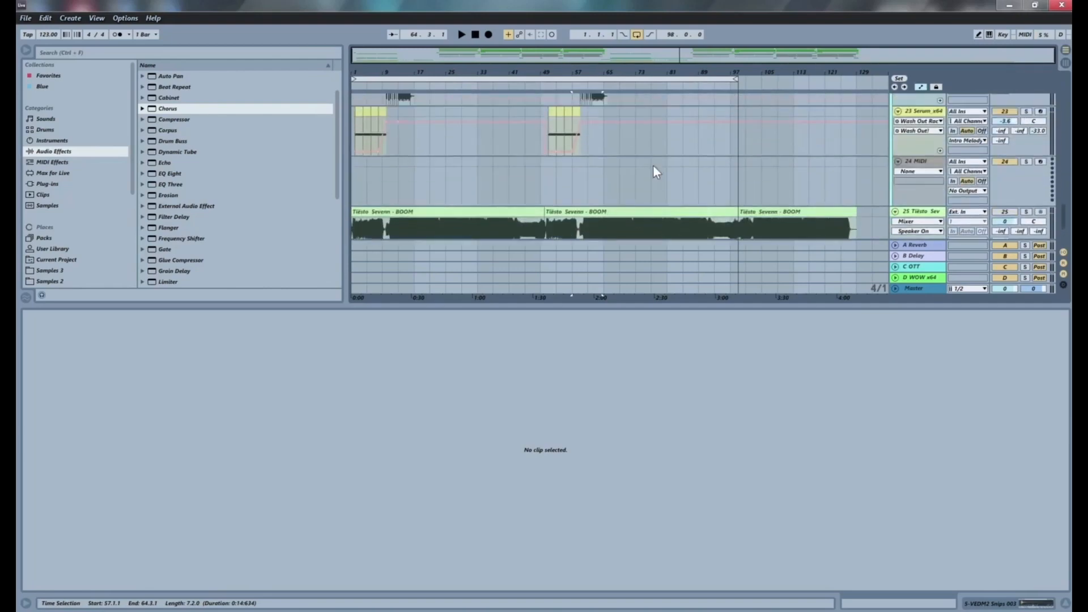
scroll(632, 195, "up", 10)
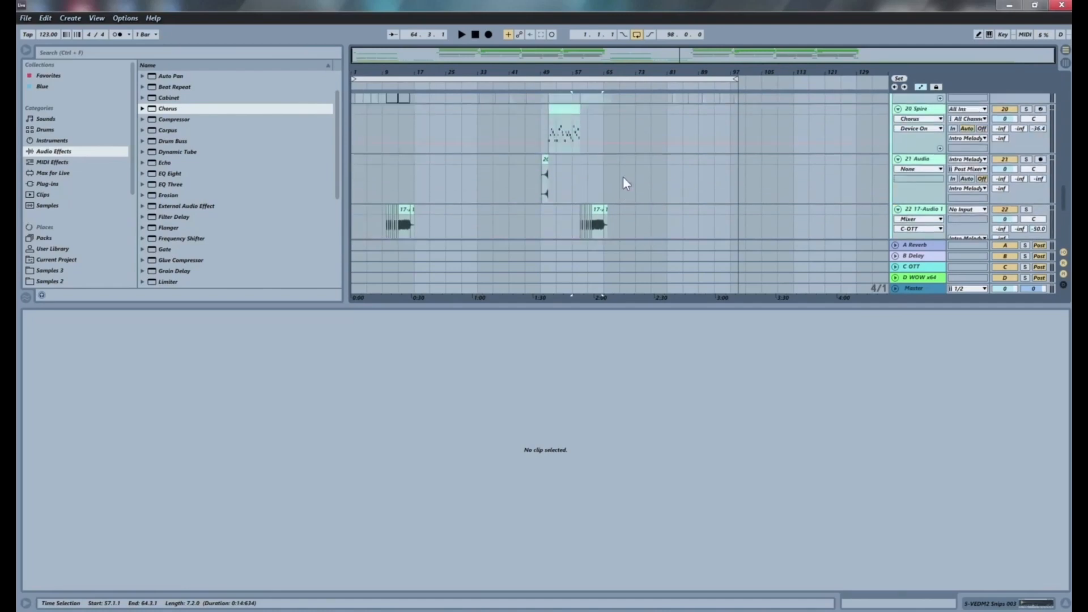
scroll(601, 174, "up", 5)
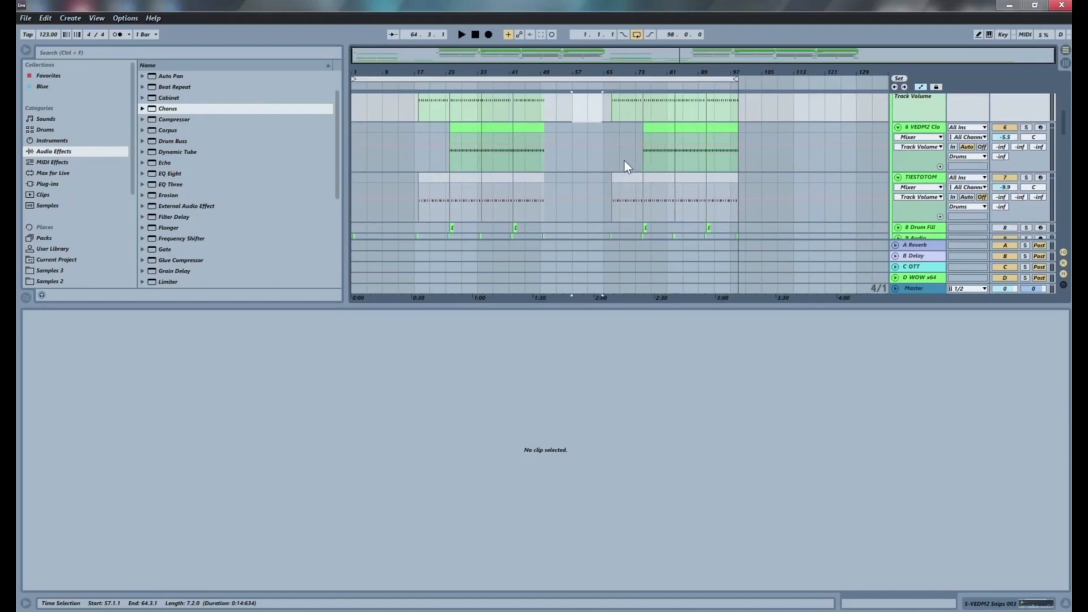
Insert a new audio track below the VEDM2 Closed Hihat track and enlarge the arrangement area.
left_click(625, 161)
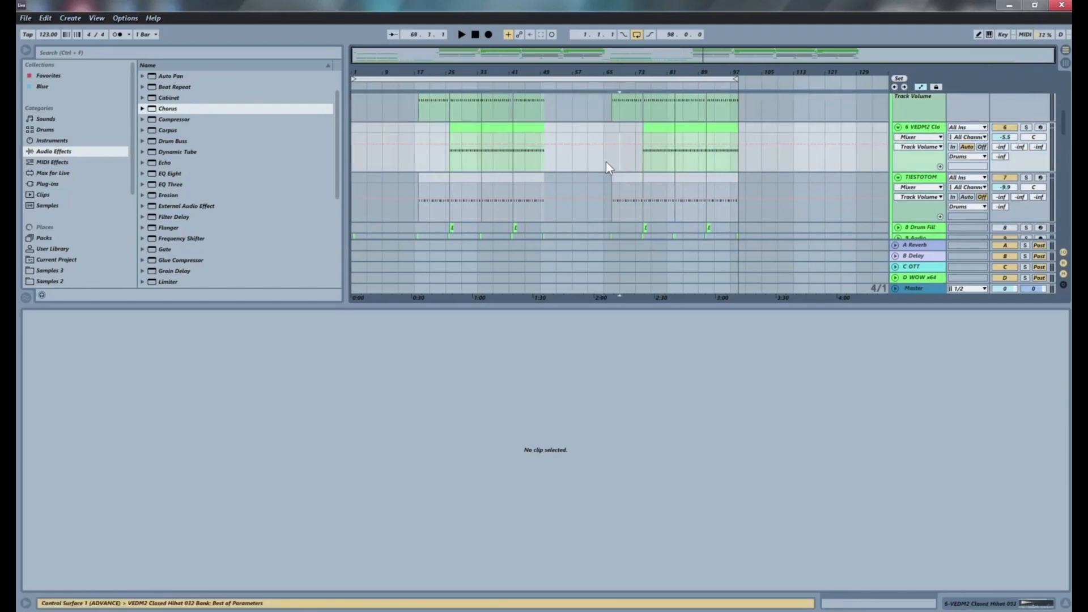
key("ctrl+t")
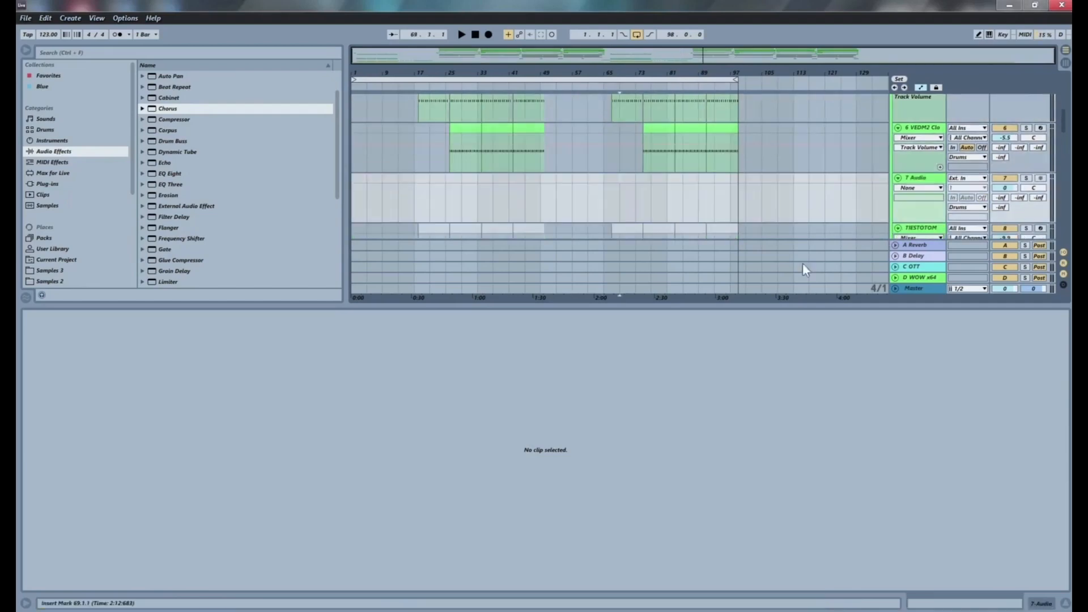
left_click_drag(575, 308, 539, 424)
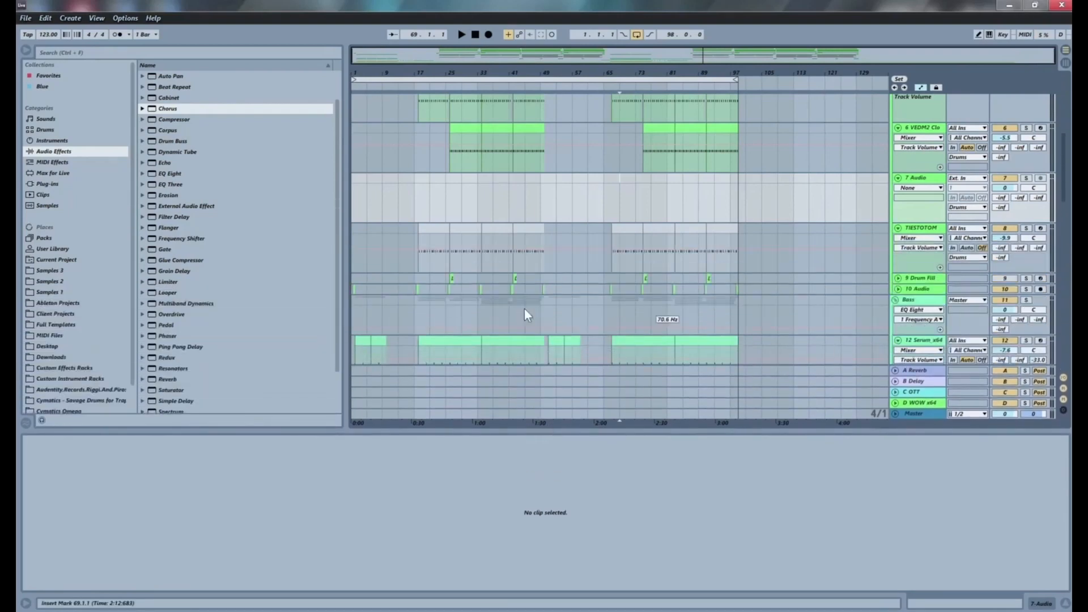
Open the KSHMR_Stadium_Claps folder within KSHMR_Drums and KSHMR_Claps in Samples 3.
scroll(137, 403, "down", 2)
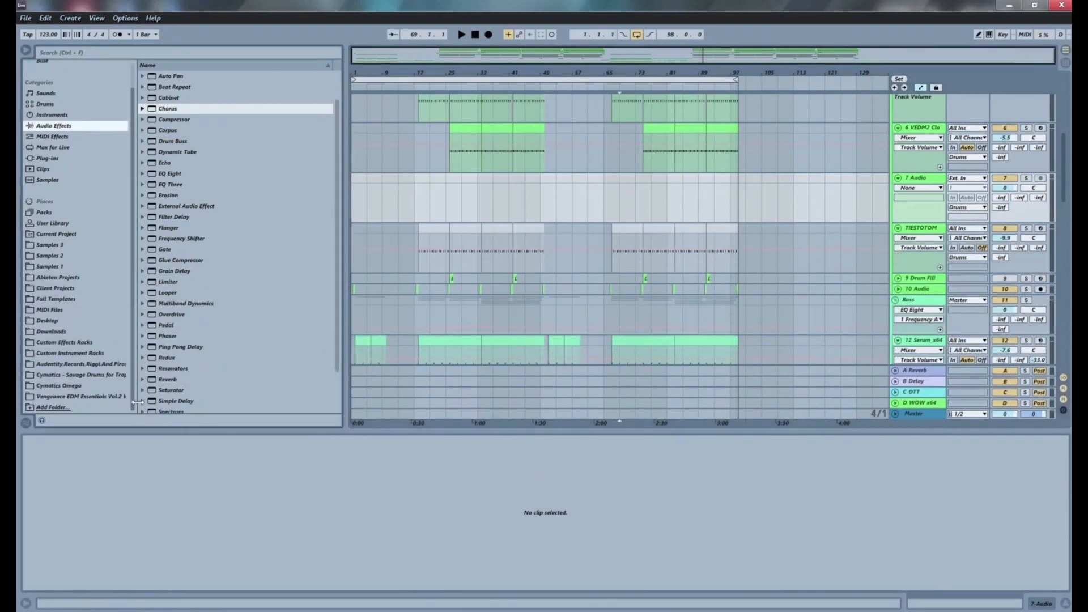
left_click(68, 244)
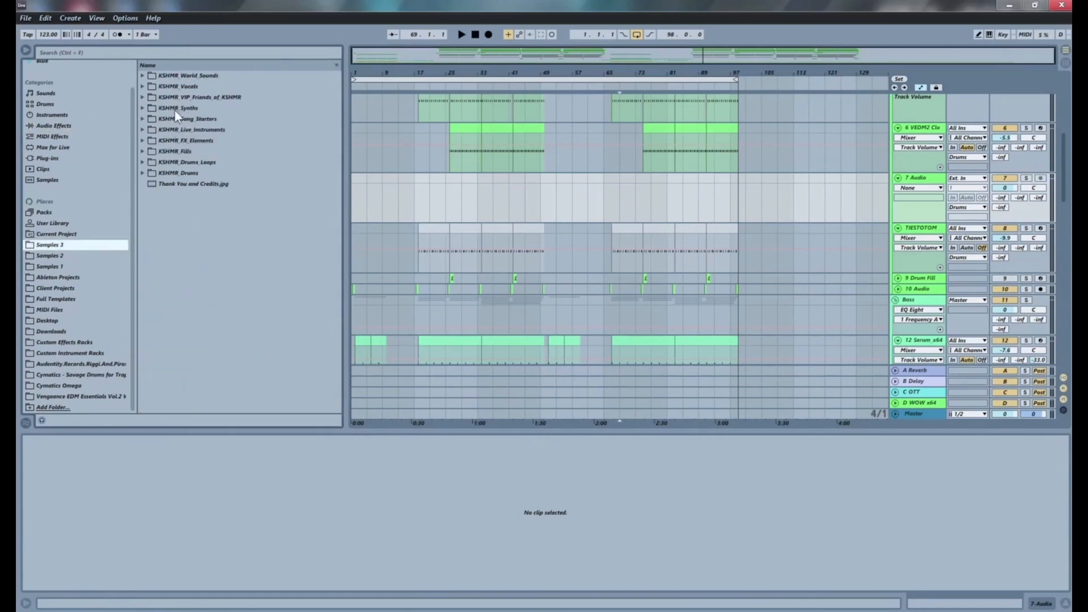
left_click(142, 174)
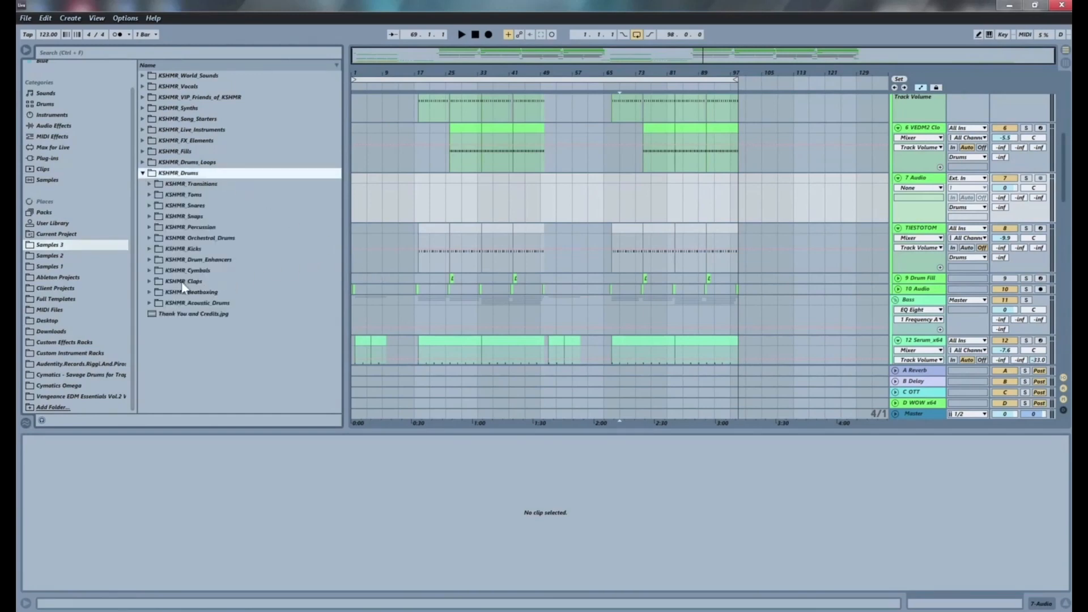
left_click(146, 281)
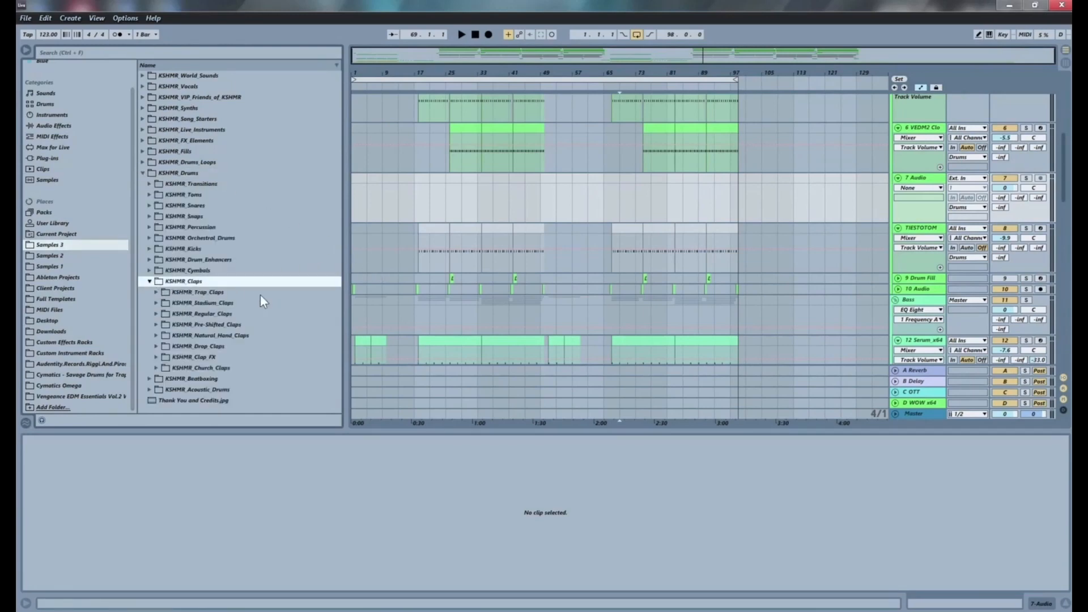
left_click(156, 308)
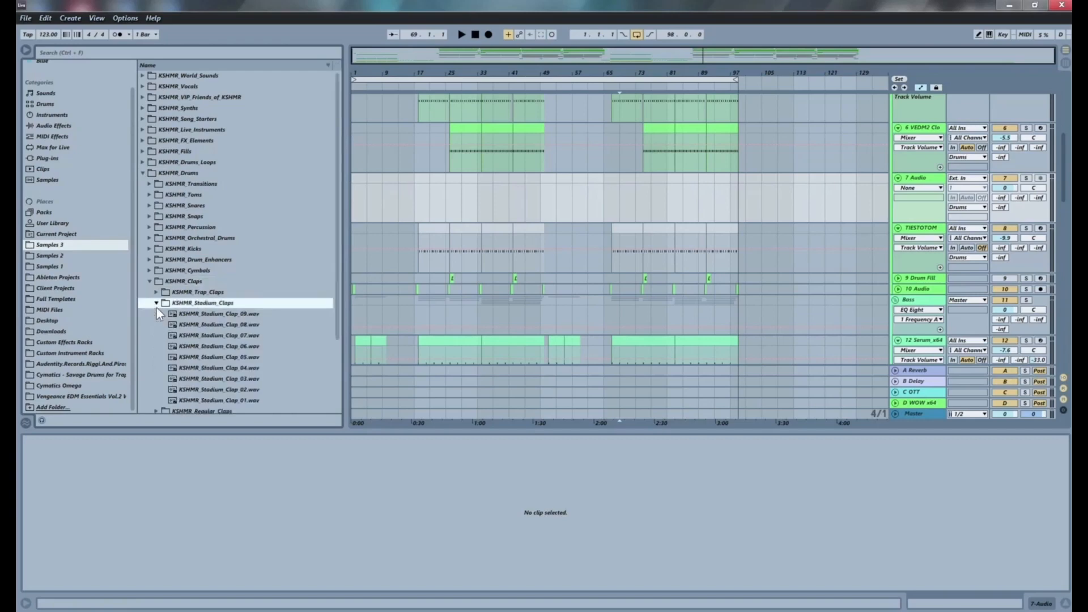
Audition stadium claps 09 to 06 and place KSHMR_Stadium_Clap_06.wav on the new audio track at bar 57.
left_click(212, 313)
left_click(246, 325)
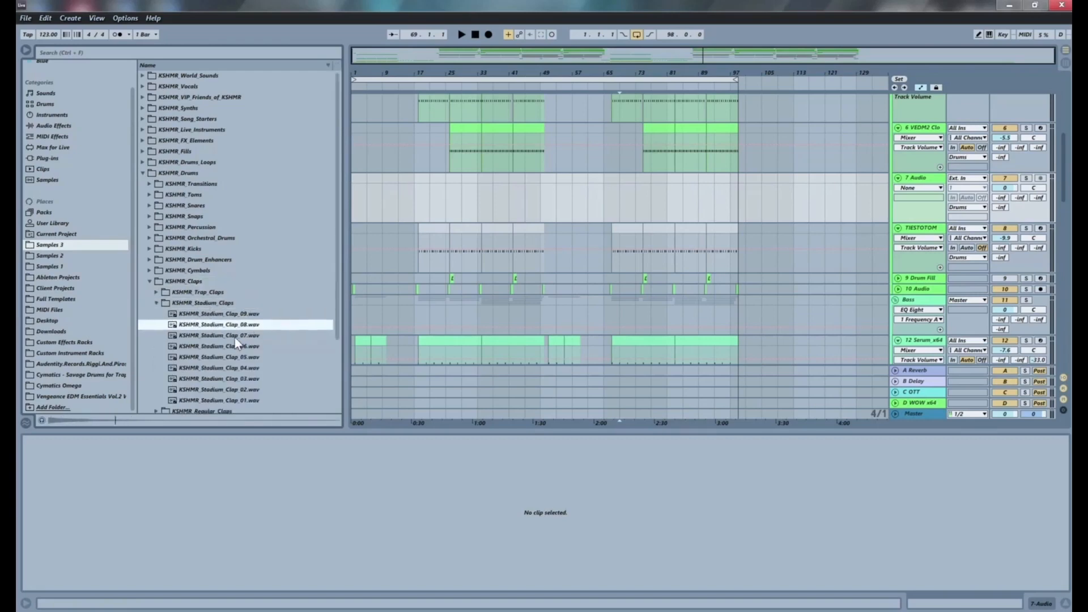
left_click(235, 337)
left_click(201, 348)
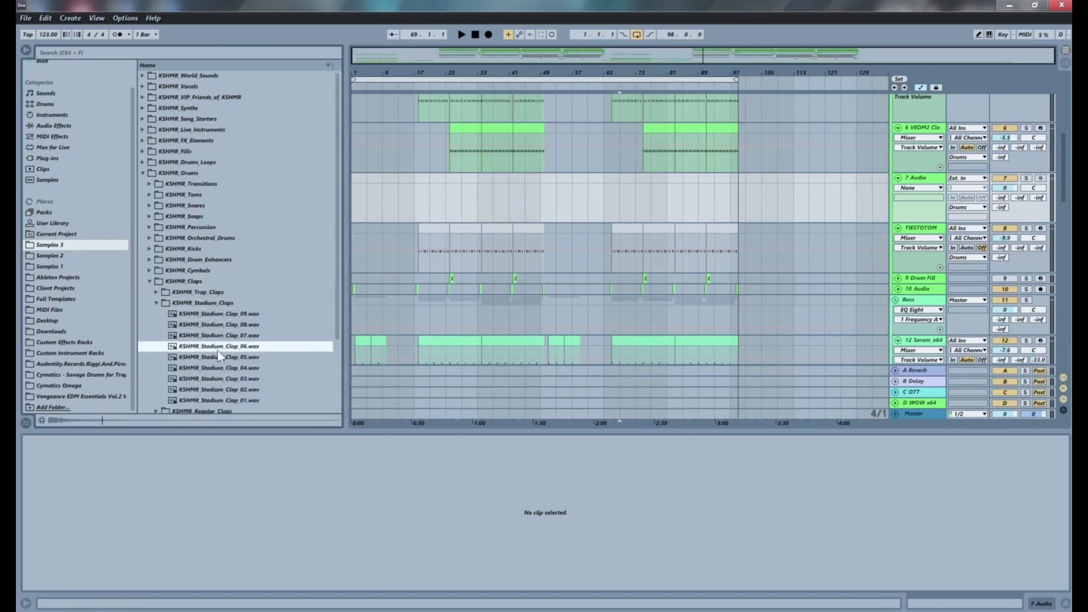
left_click_drag(194, 351, 575, 211)
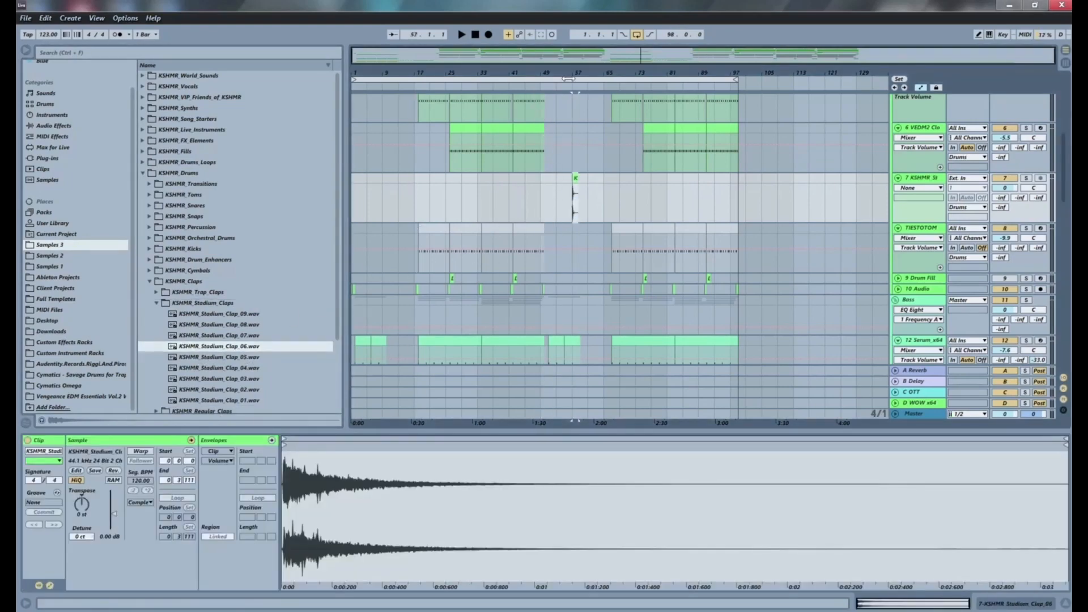
Play the arrangement from bar 49 and move the stadium clap clip to bar 51.
left_click_drag(559, 75, 559, 119)
left_click(501, 210)
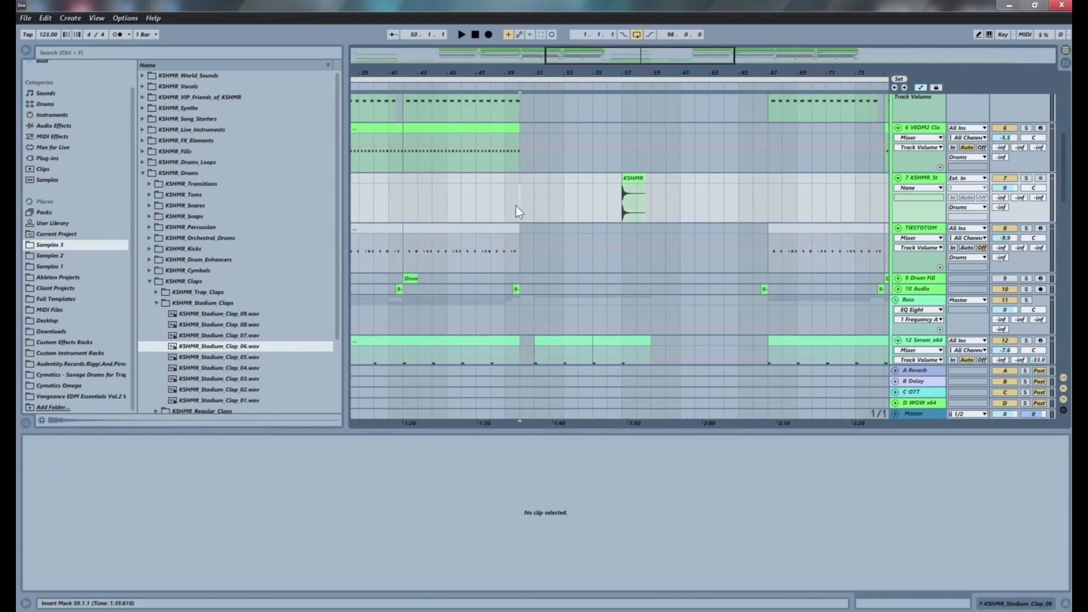
scroll(544, 205, "down", 5)
scroll(553, 212, "up", 7)
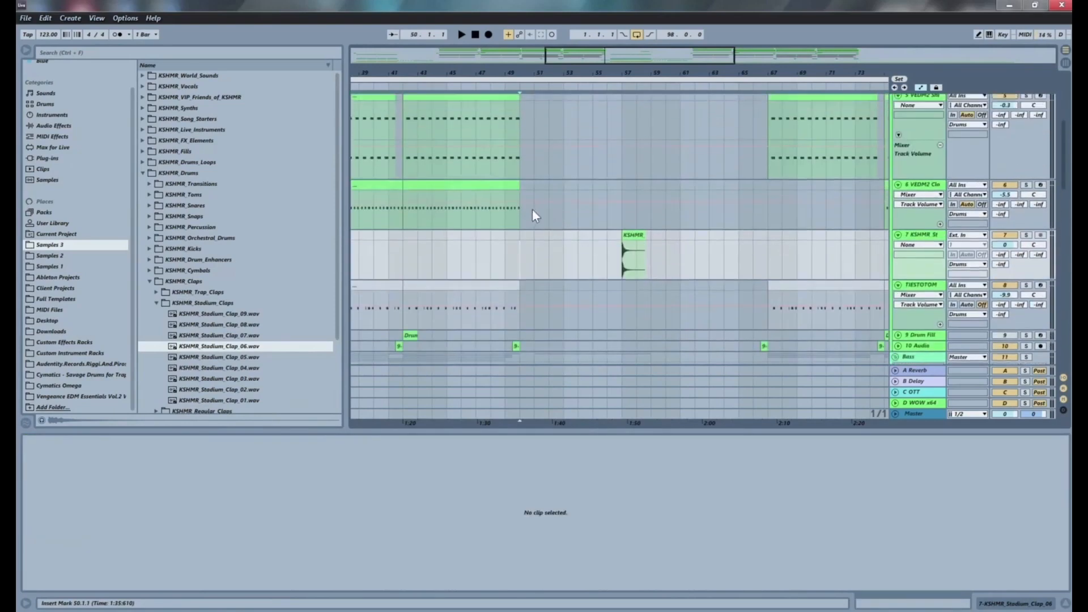
left_click(505, 261)
key("space")
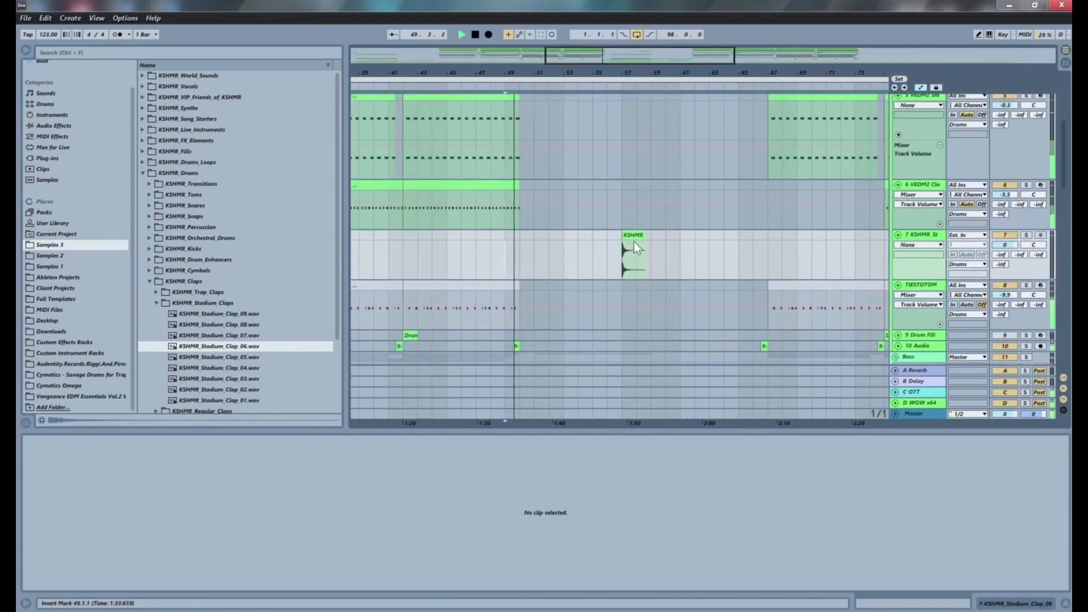
left_click_drag(630, 238, 547, 255)
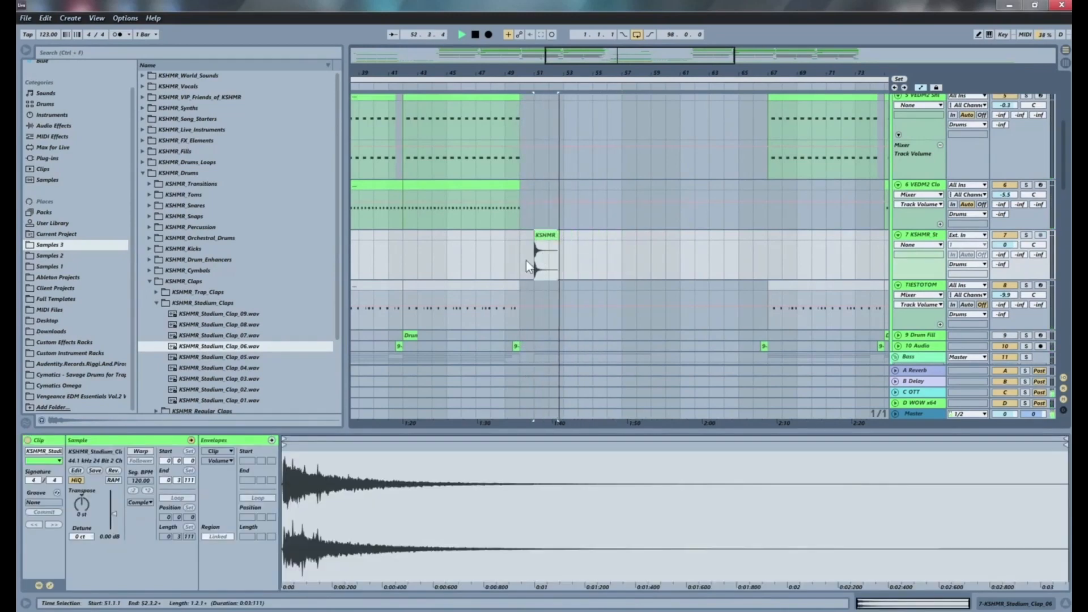
Try repeating the first two beats of the stadium clap from bar 51, and undo the duplicates.
left_click(526, 261)
left_click_drag(560, 75, 578, 201)
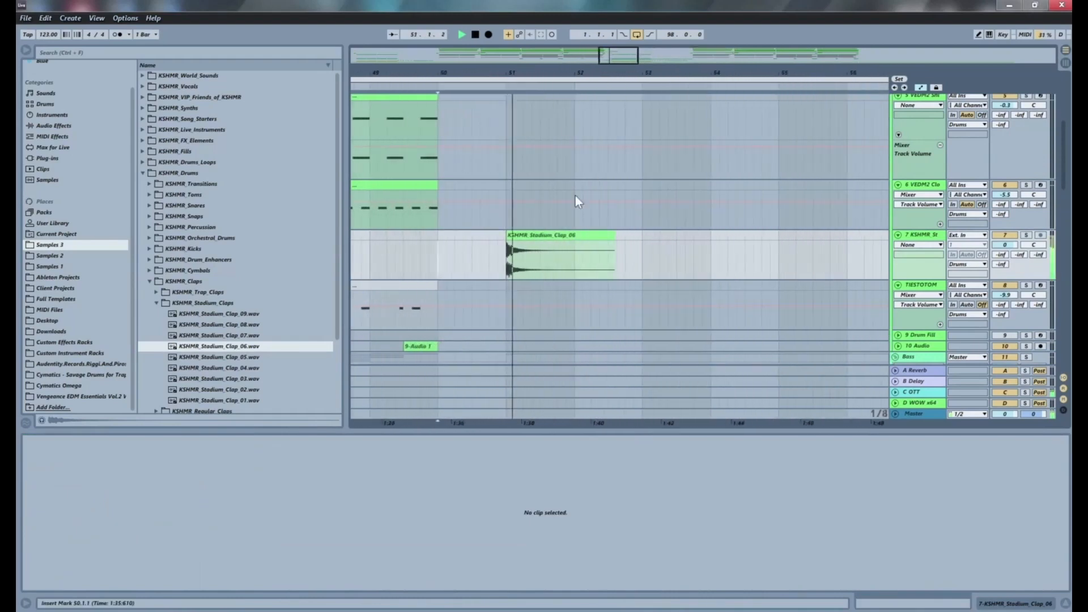
left_click(512, 253)
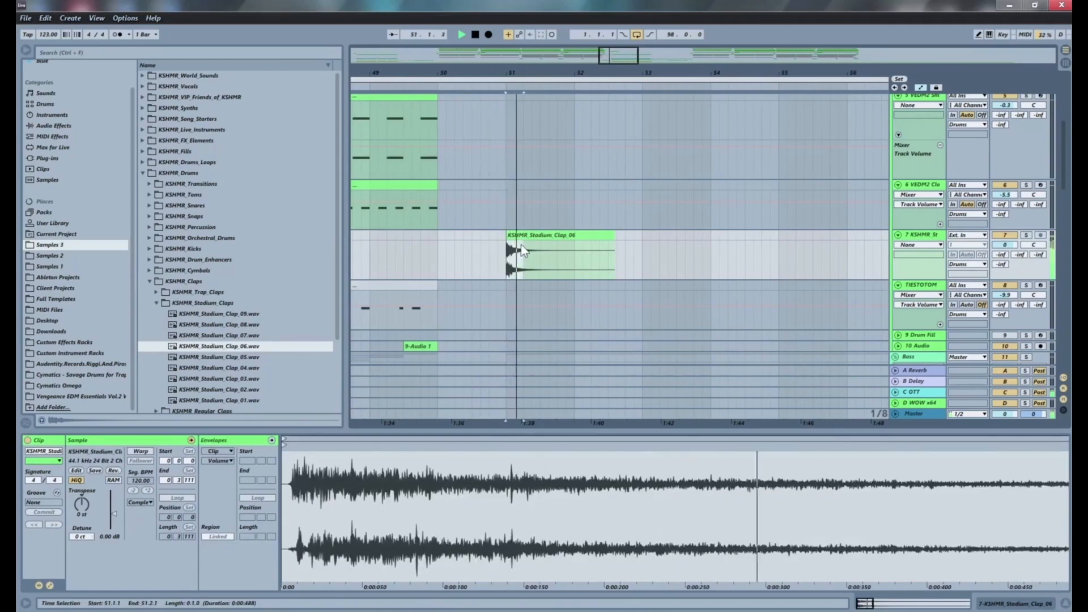
key("ctrl+d")
key("ctrl+d")
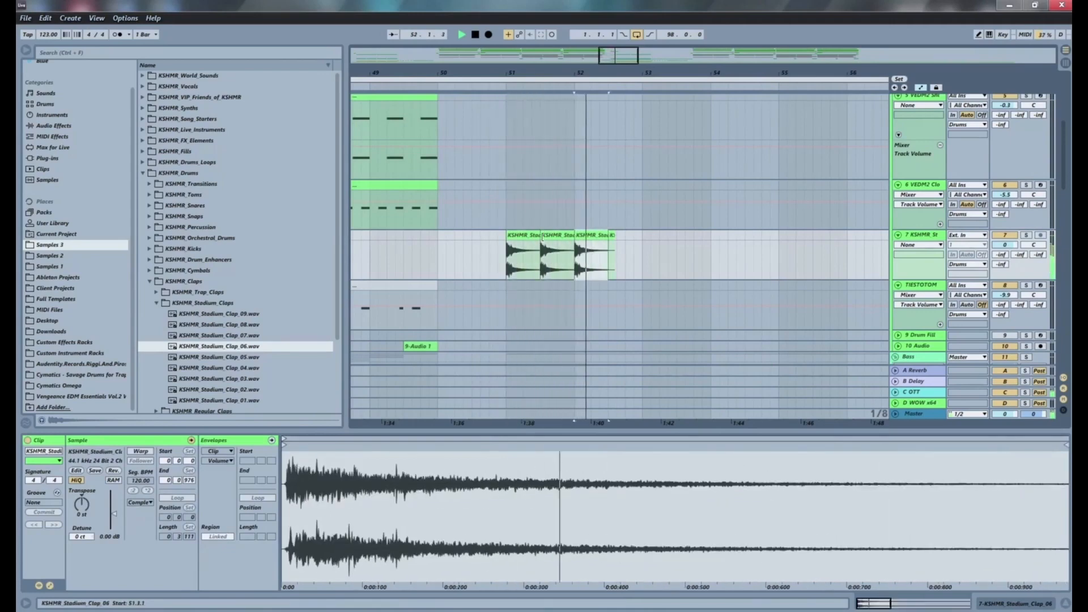
key("ctrl+d")
key("ctrl+d")
key("ctrl+d")
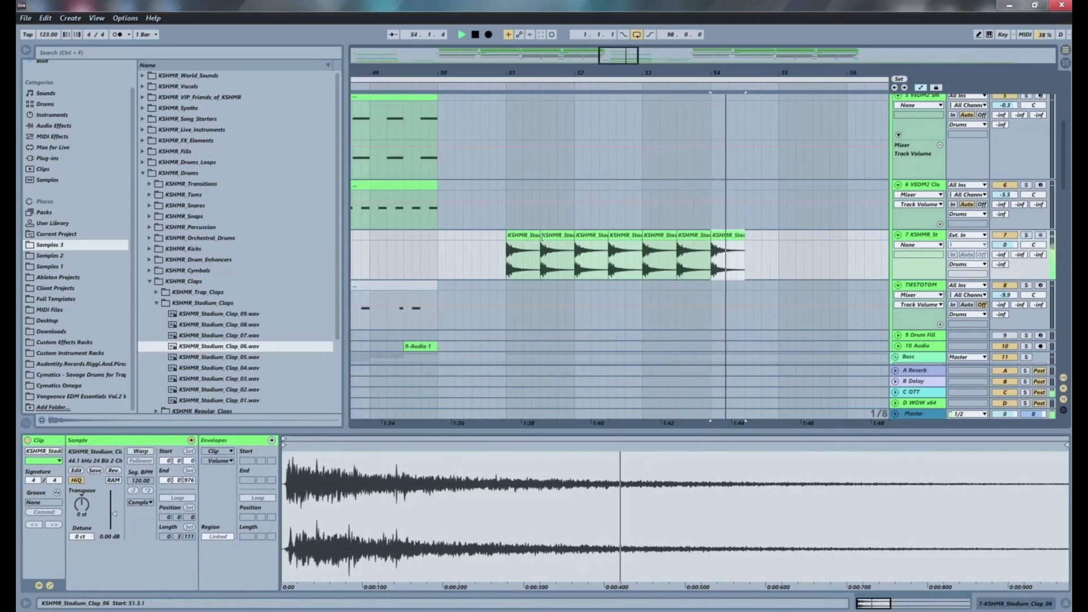
key("ctrl+z")
key("ctrl+z")
key("ctrl+z")
key("ctrl+z")
key("ctrl+z")
key("space")
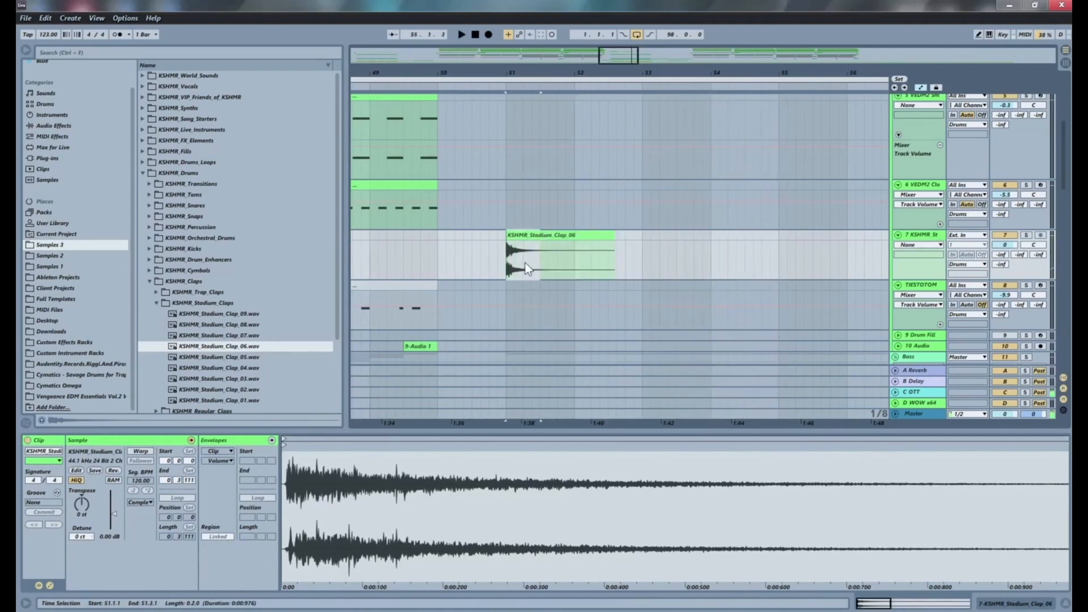
Duplicate the first beat of the stadium clap at bar 51 five times so it hits on every beat.
left_click_drag(523, 264, 508, 227)
key("ctrl+d")
key("ctrl+d")
key("ctrl+d")
key("ctrl+d")
key("ctrl+d")
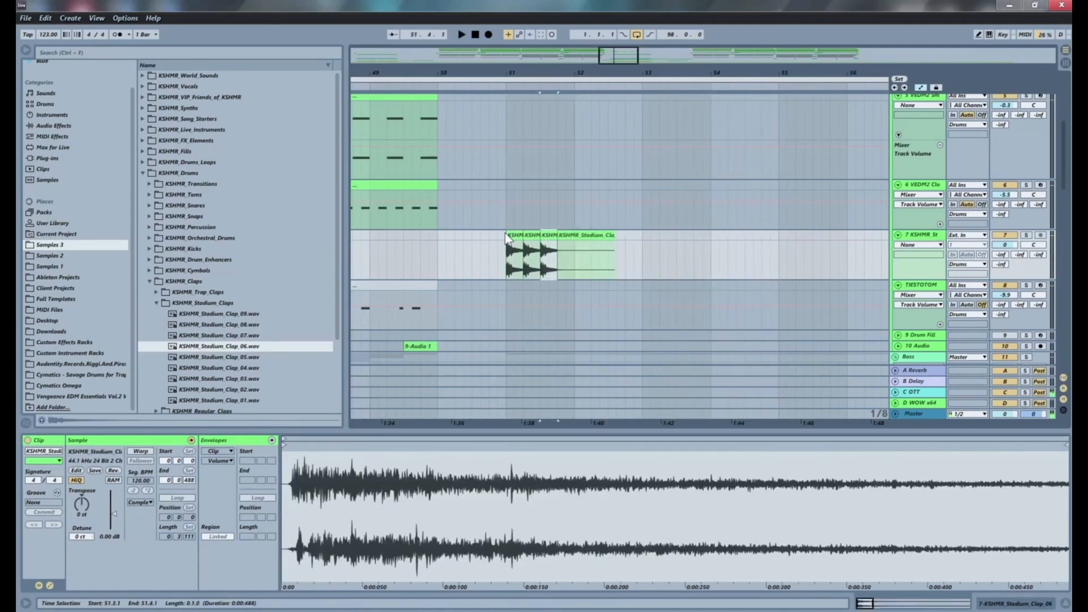
Preview the repeated claps with the melody and set the stadium clap track's volume to -7.0 dB.
left_click(492, 251)
key("space")
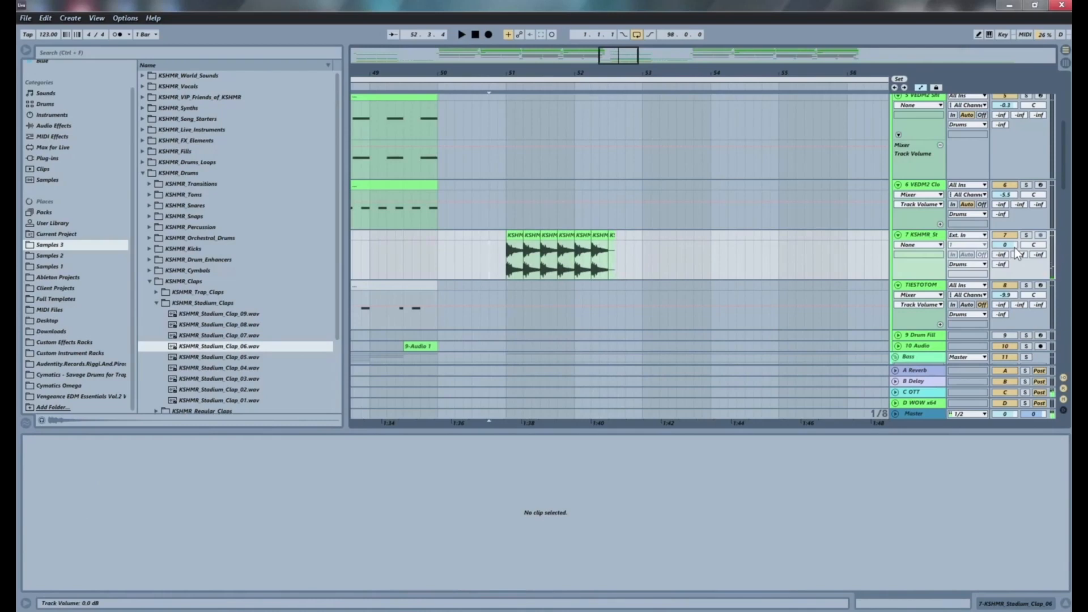
key("space")
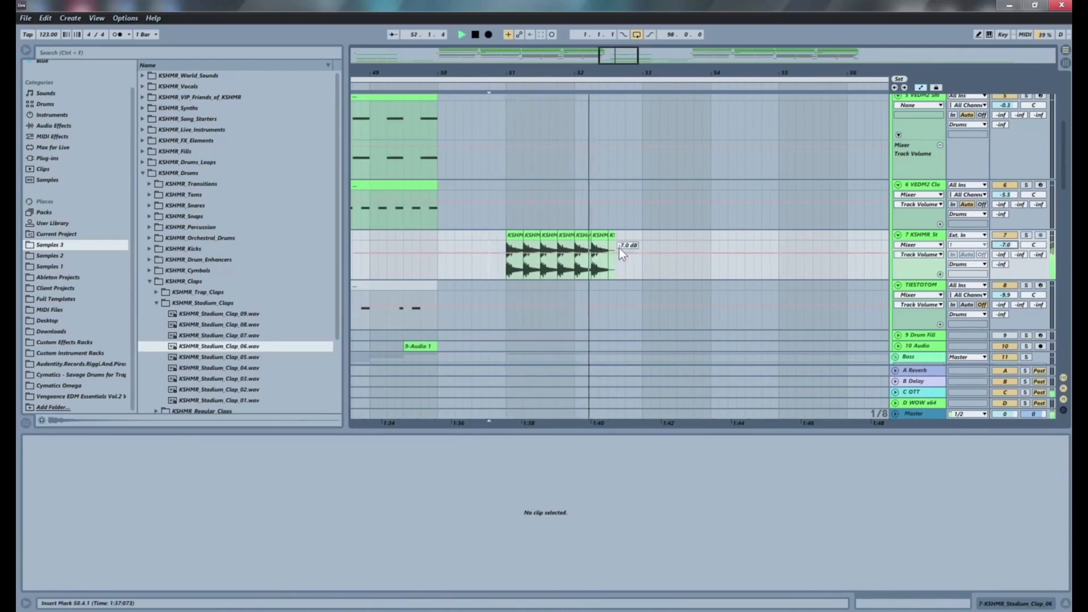
Repeat the stadium clap on every beat from the existing hits in bar 52 up to about bar 57.
left_click(602, 233)
key("ctrl+d")
key("ctrl+d")
key("ctrl+d")
key("ctrl+d")
key("ctrl+d")
key("ctrl+d")
key("ctrl+d")
key("ctrl+d")
key("ctrl+d")
key("ctrl+d")
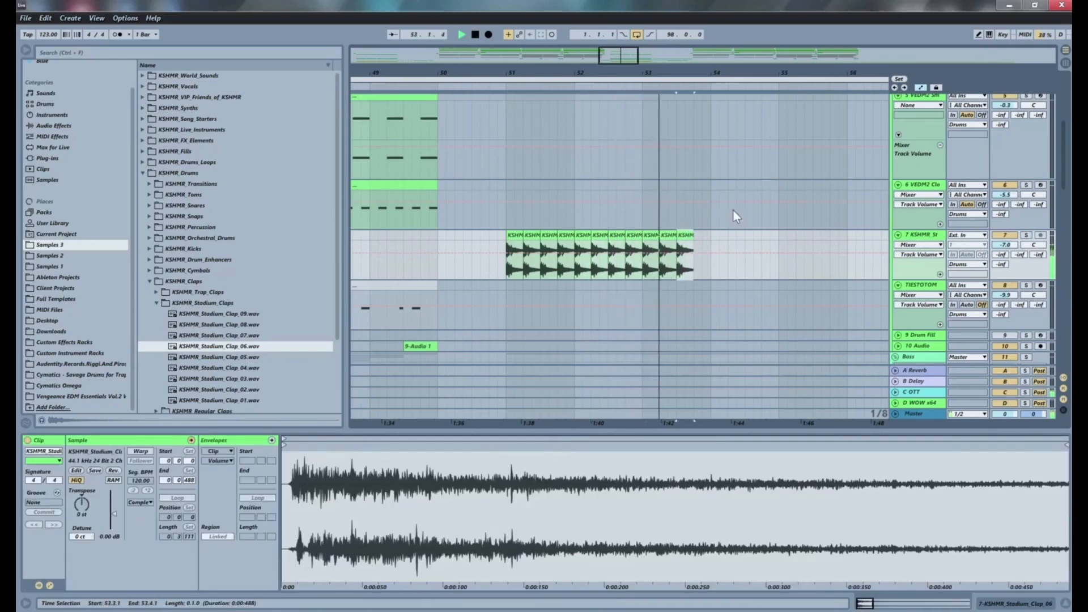
left_click_drag(587, 73, 459, 45)
key("ctrl+d")
key("ctrl+d")
key("ctrl+d")
key("ctrl+d")
key("ctrl+d")
key("ctrl+d")
key("ctrl+d")
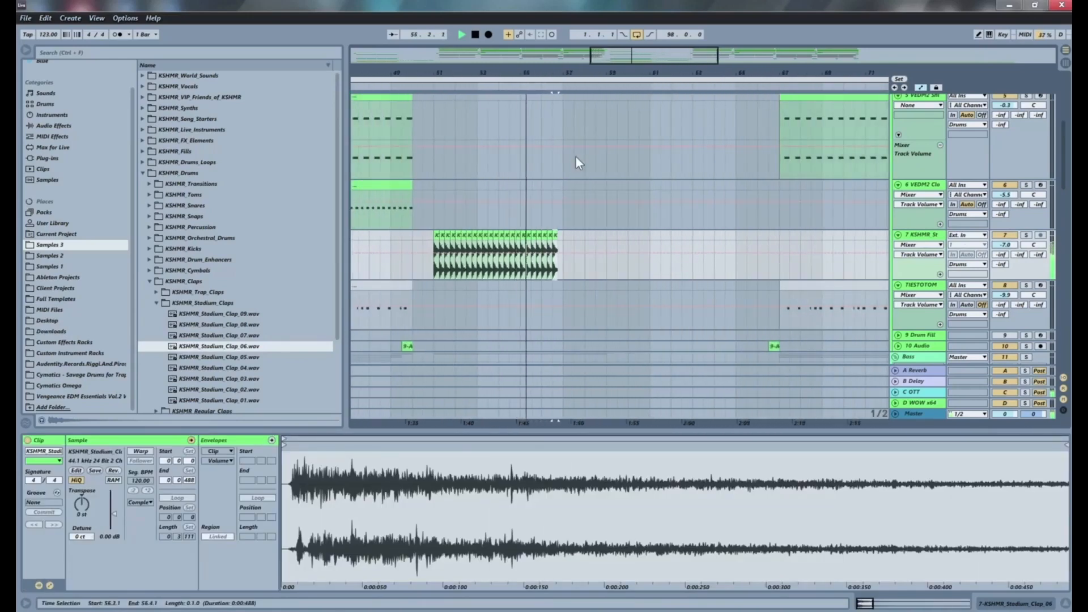
Play the arrangement from bar 50 and check the claps against the bass and intro melody tracks.
left_click(416, 270)
scroll(430, 274, "down", 4)
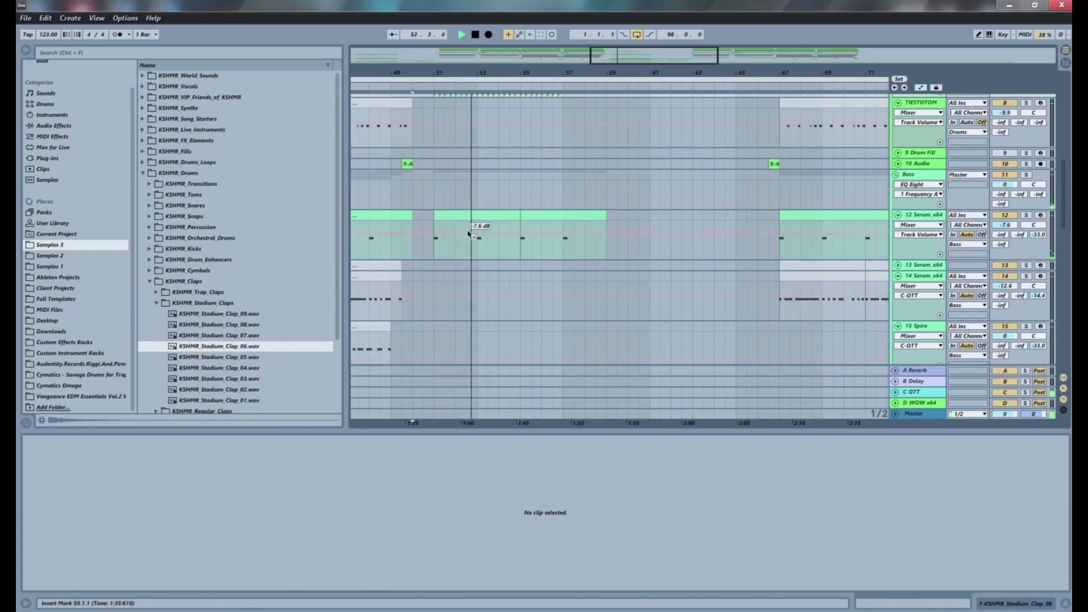
scroll(502, 240, "down", 2)
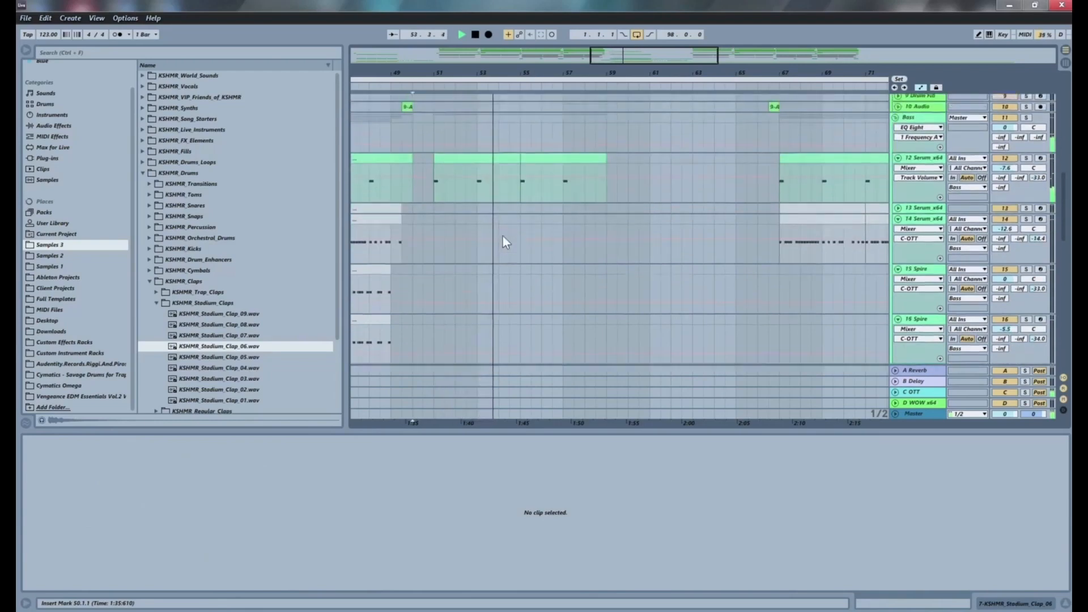
scroll(504, 238, "up", 4)
scroll(517, 237, "down", 3)
scroll(537, 235, "down", 6)
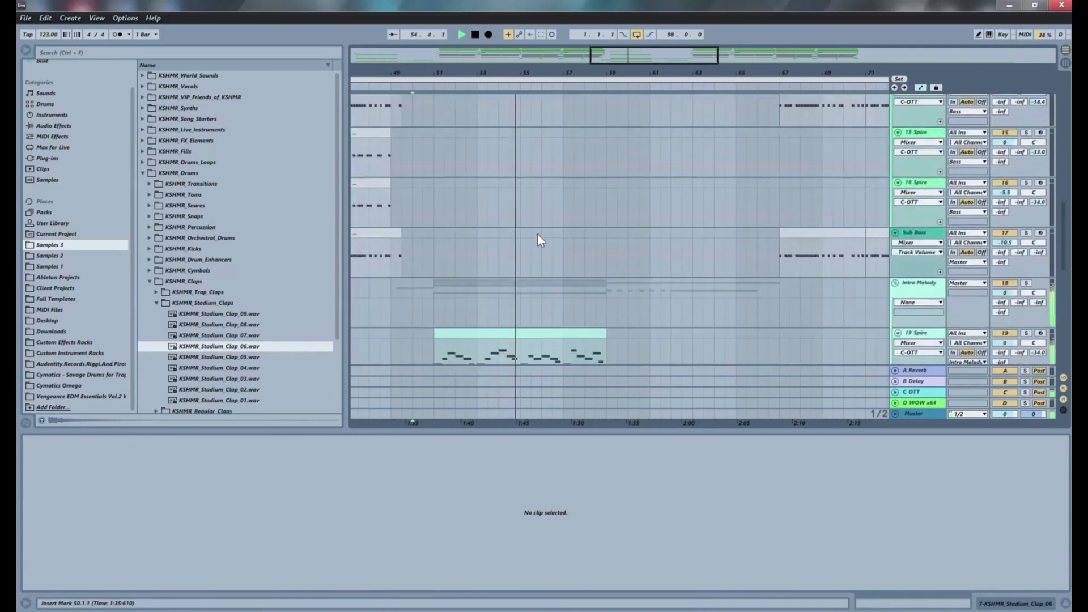
scroll(549, 235, "up", 7)
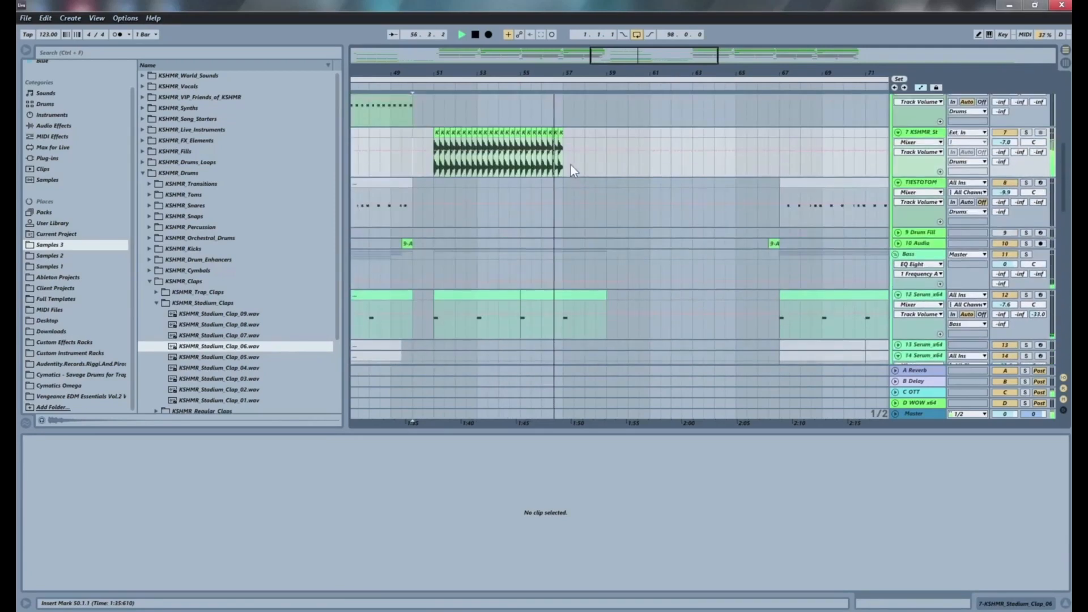
Continue duplicating the last stadium clap on every beat until the start of bar 59.
left_click(560, 131)
key("ctrl+d")
key("ctrl+d")
key("ctrl+d")
key("ctrl+d")
key("ctrl+d")
key("ctrl+d")
key("ctrl+d")
key("ctrl+d")
key("ctrl+d")
key("ctrl+d")
key("ctrl+d")
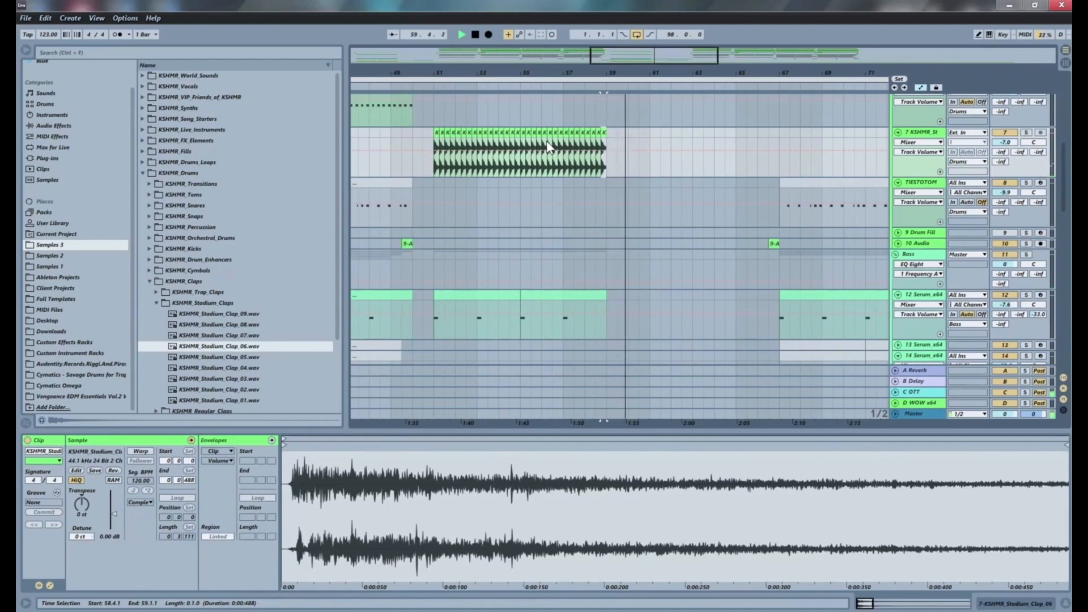
Shorten the second melody clip on the 20 Serum_x64 track to end at bar 65 and restart playback from bar 59.
left_click(412, 165)
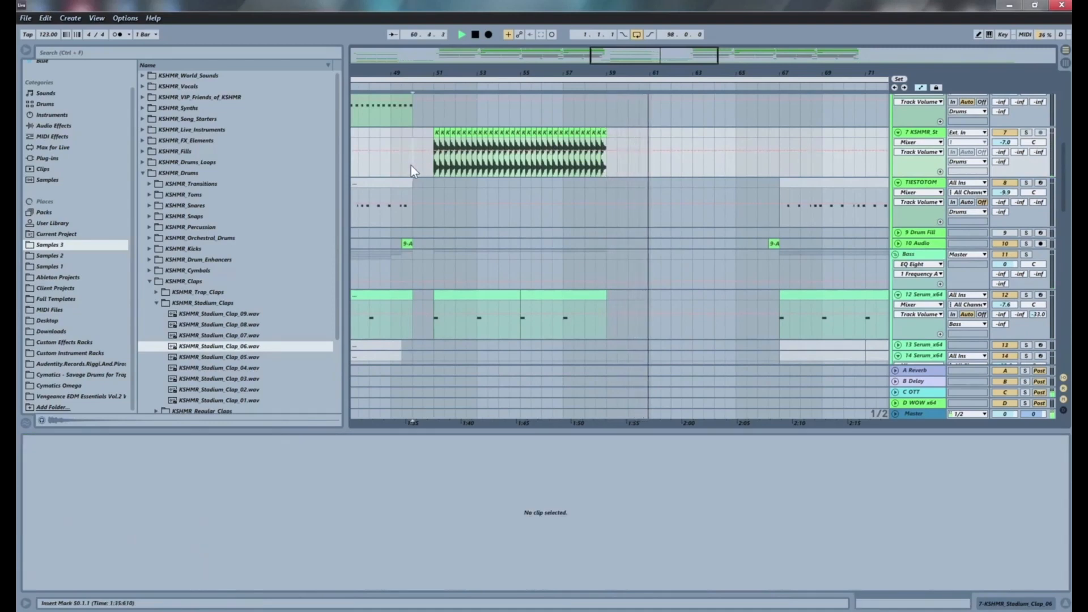
left_click_drag(580, 68, 534, 67)
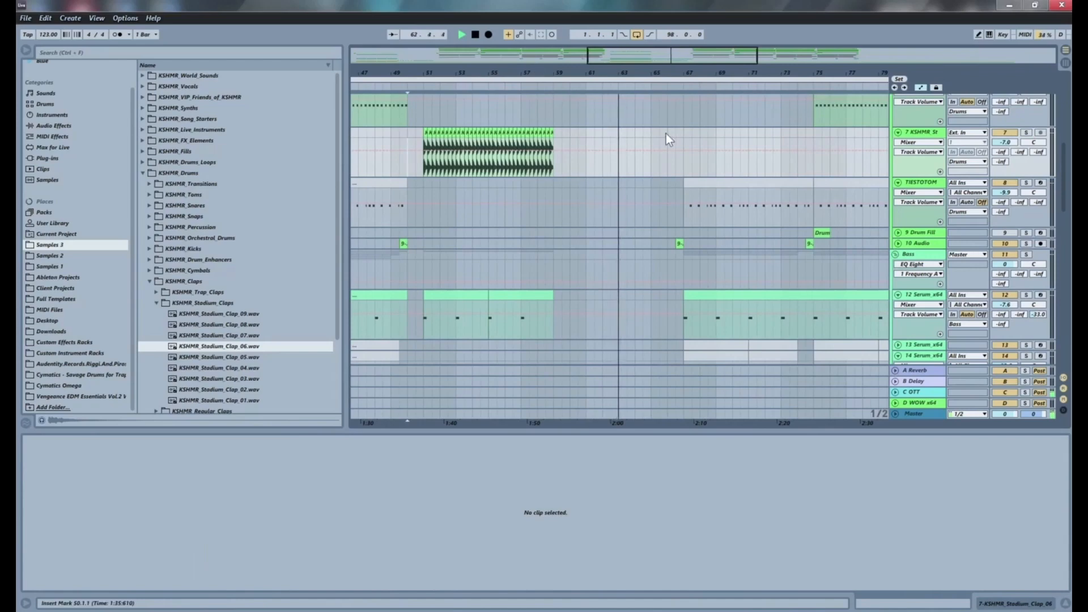
scroll(641, 150, "down", 8)
scroll(646, 148, "down", 3)
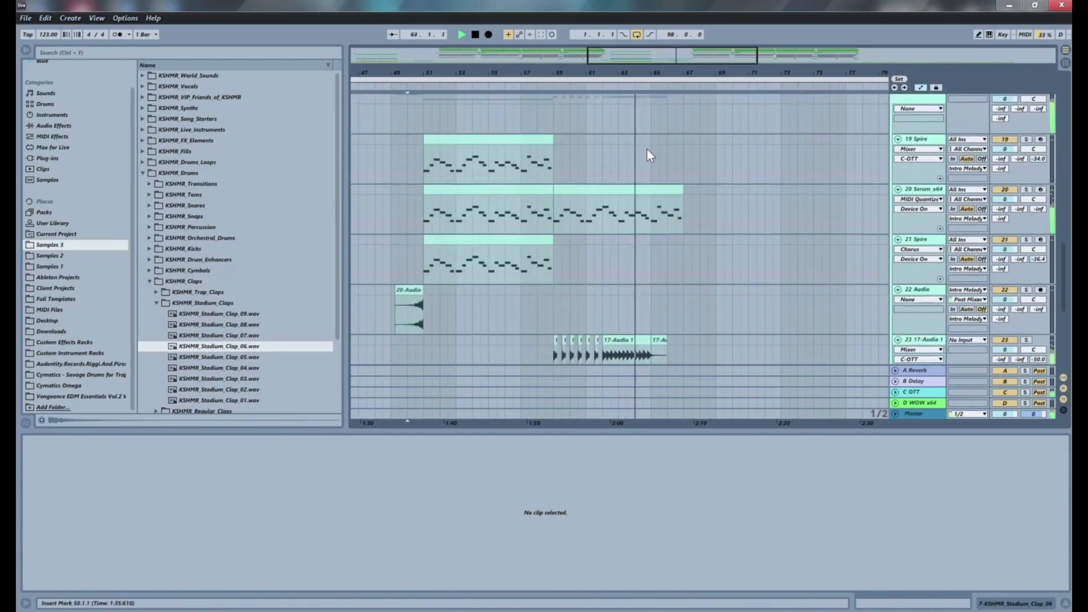
scroll(647, 146, "down", 2)
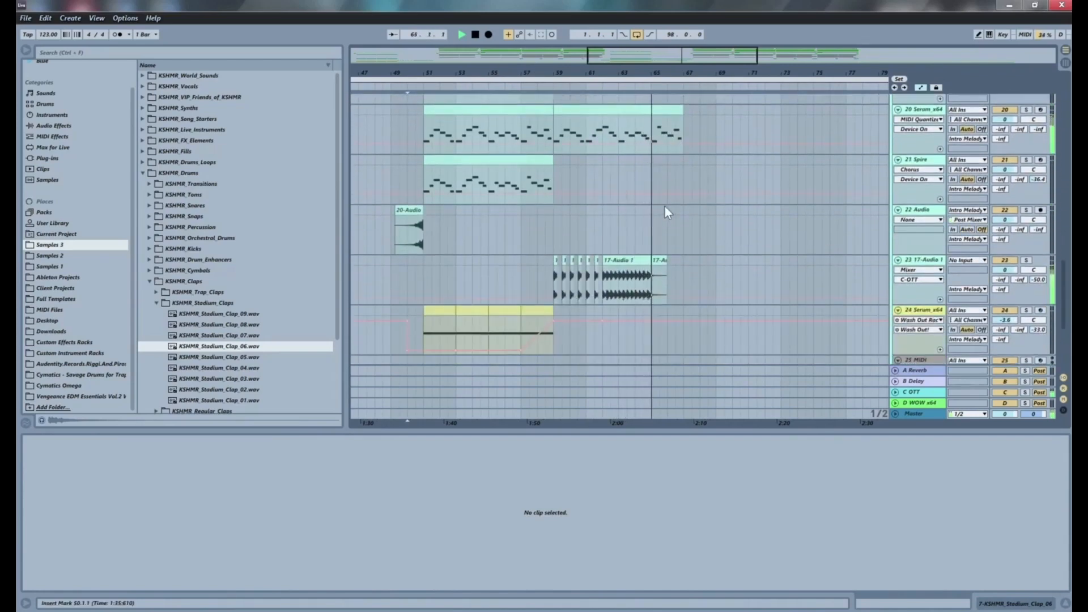
left_click_drag(683, 109, 647, 115)
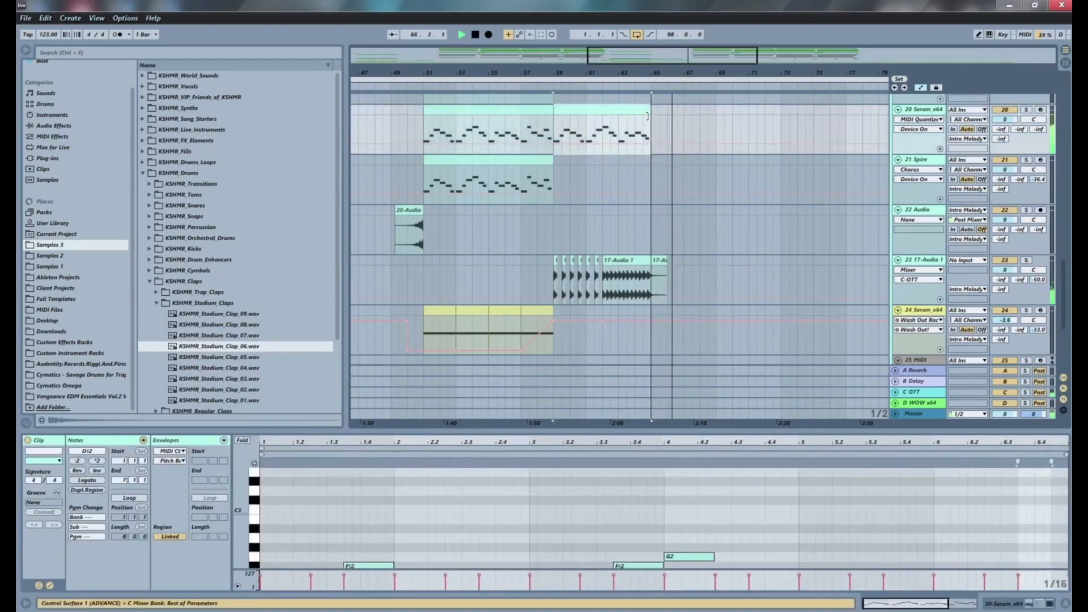
left_click(556, 136)
key("space")
key("space")
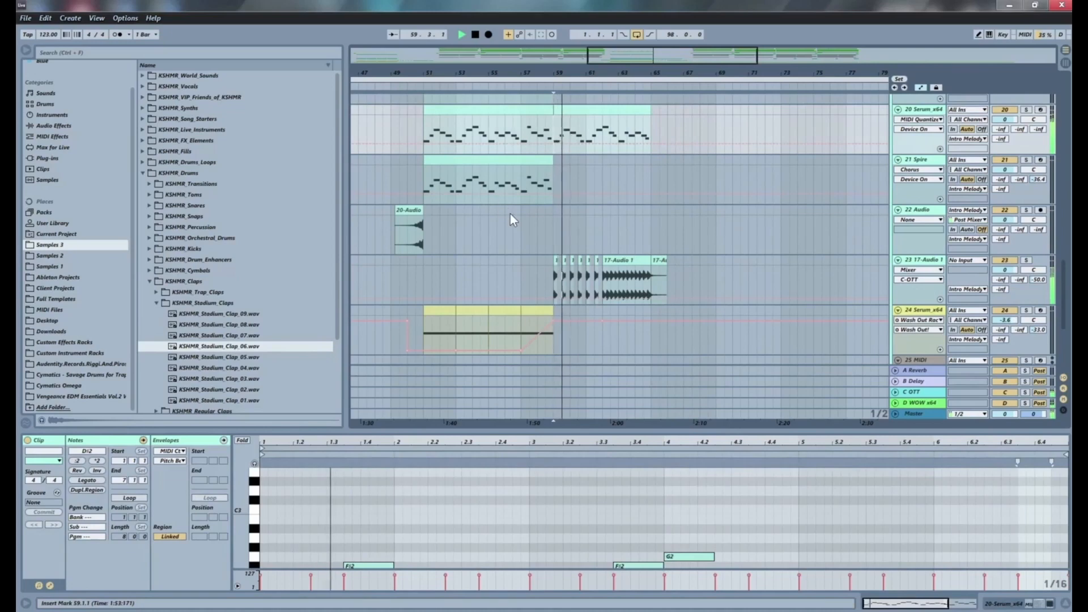
Copy the reversed 20-Audio 1 clip on track 22 to bar 65 and listen to the transition into bar 67.
left_click(407, 214)
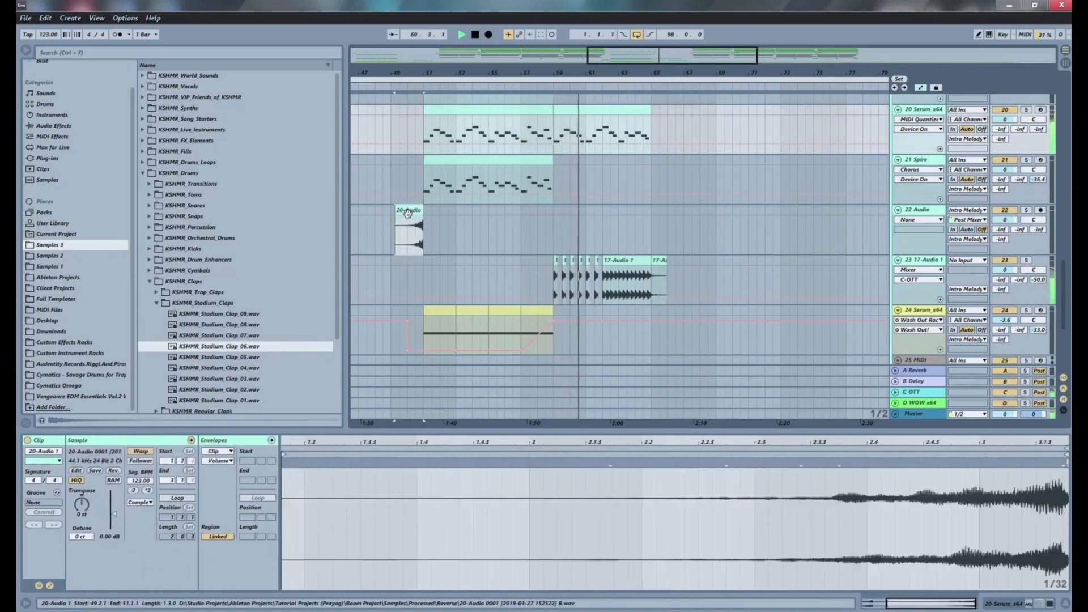
left_click_drag(408, 213, 666, 233)
scroll(674, 235, "up", 8)
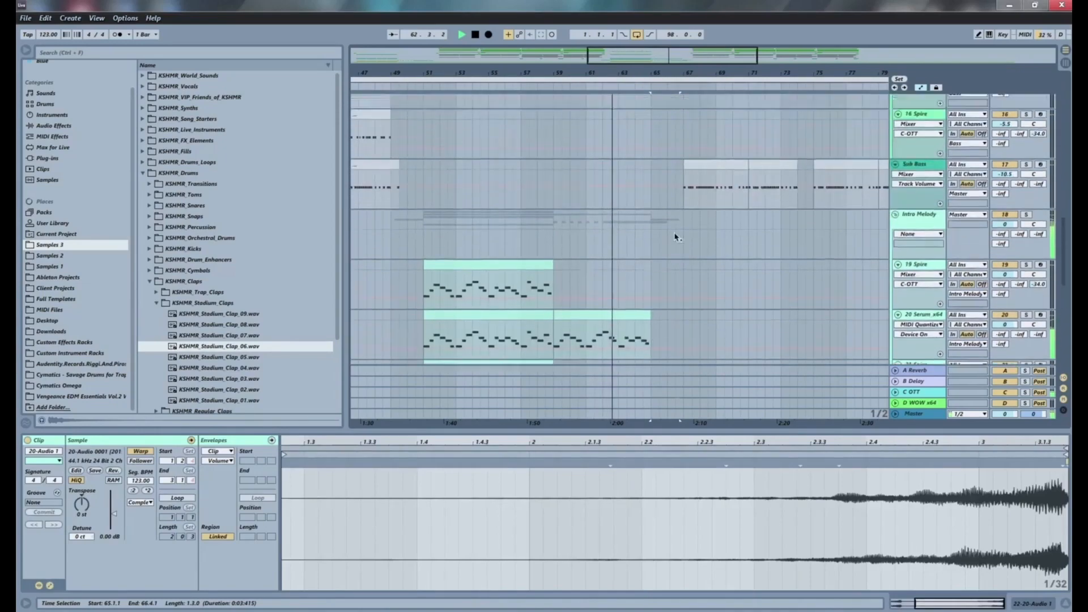
scroll(676, 236, "down", 10)
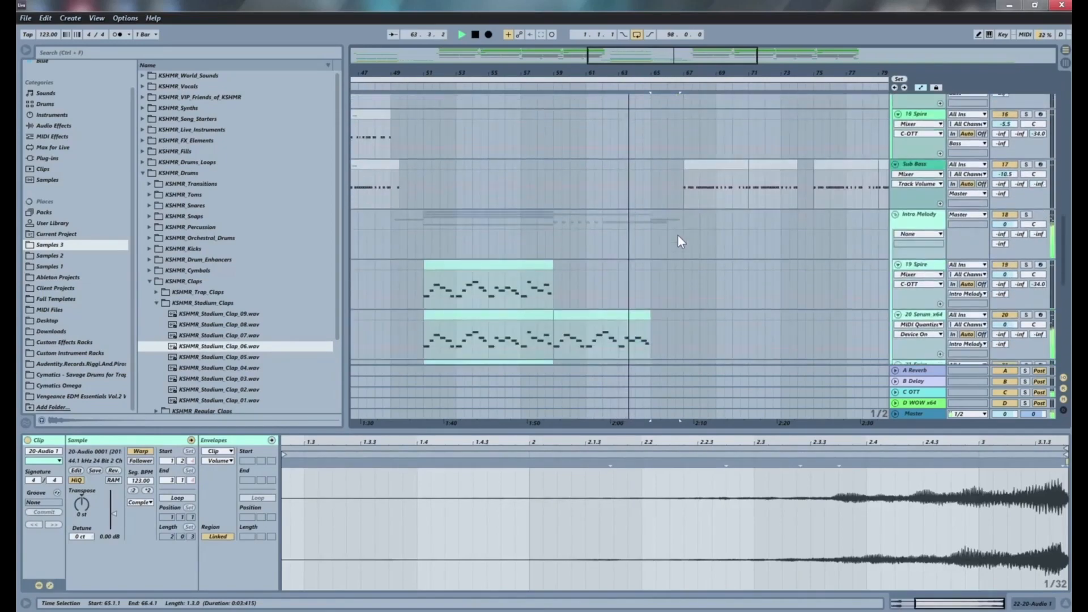
scroll(682, 234, "down", 3)
scroll(687, 233, "up", 6)
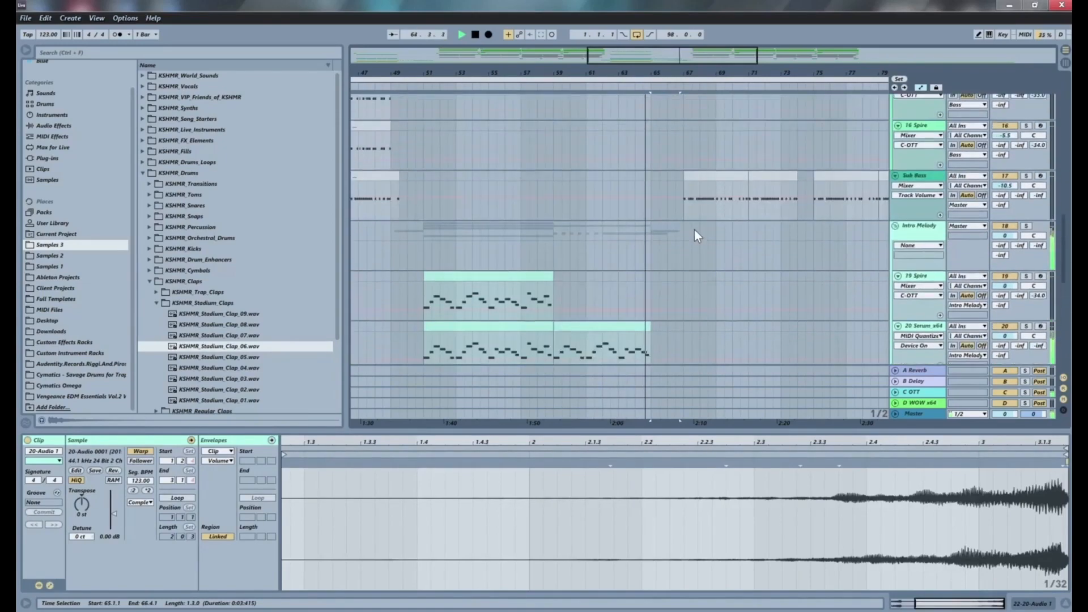
scroll(695, 229, "down", 3)
scroll(694, 229, "down", 5)
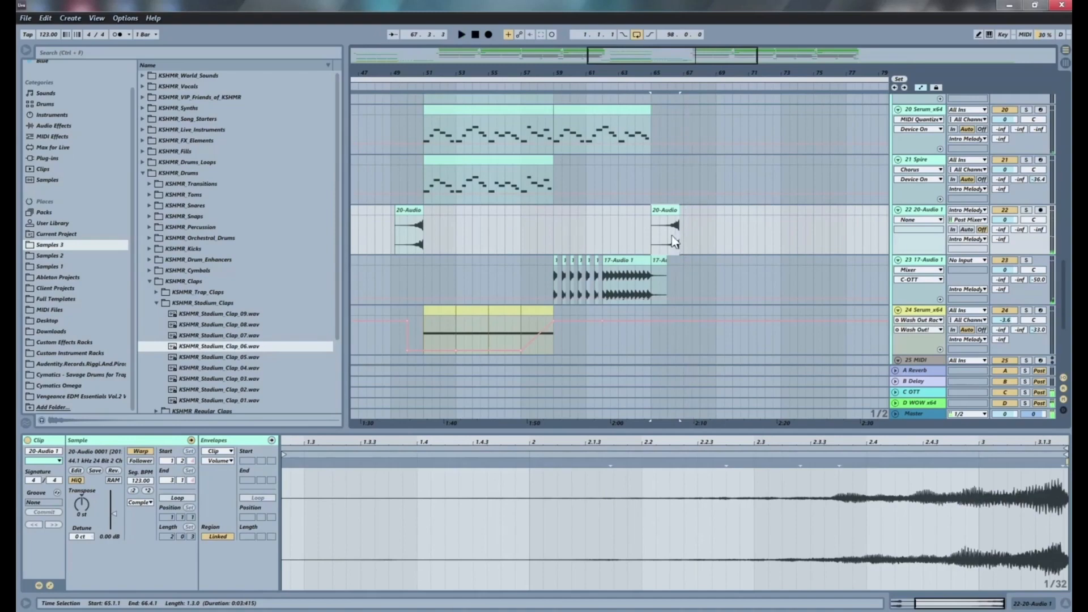
key("space")
Play the clap section from bar 50 and set the stadium clap track's volume to -8.1 dB.
scroll(542, 198, "up", 8)
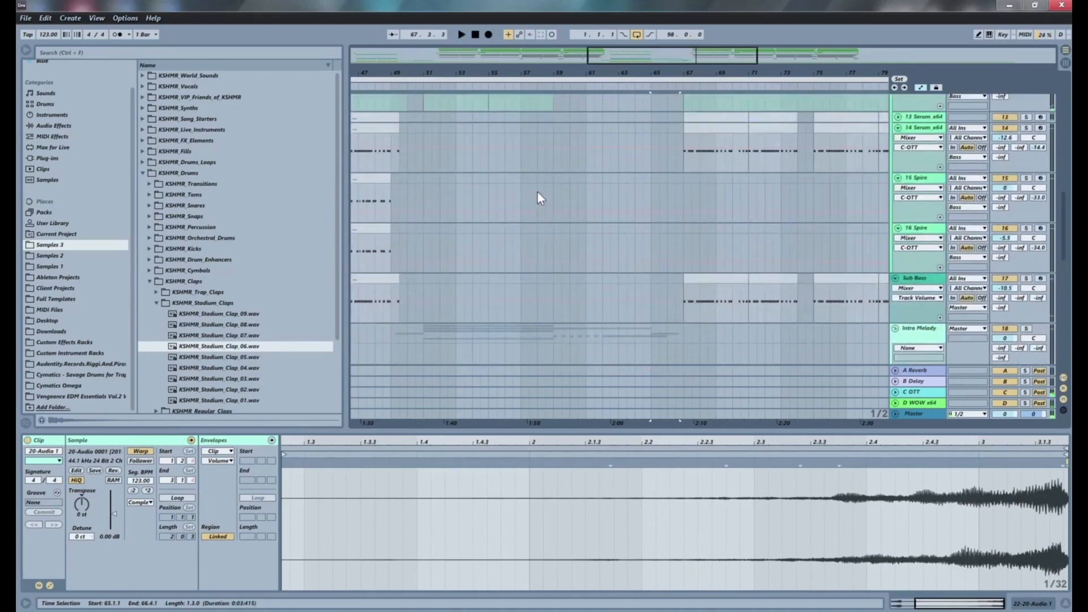
scroll(584, 195, "down", 6)
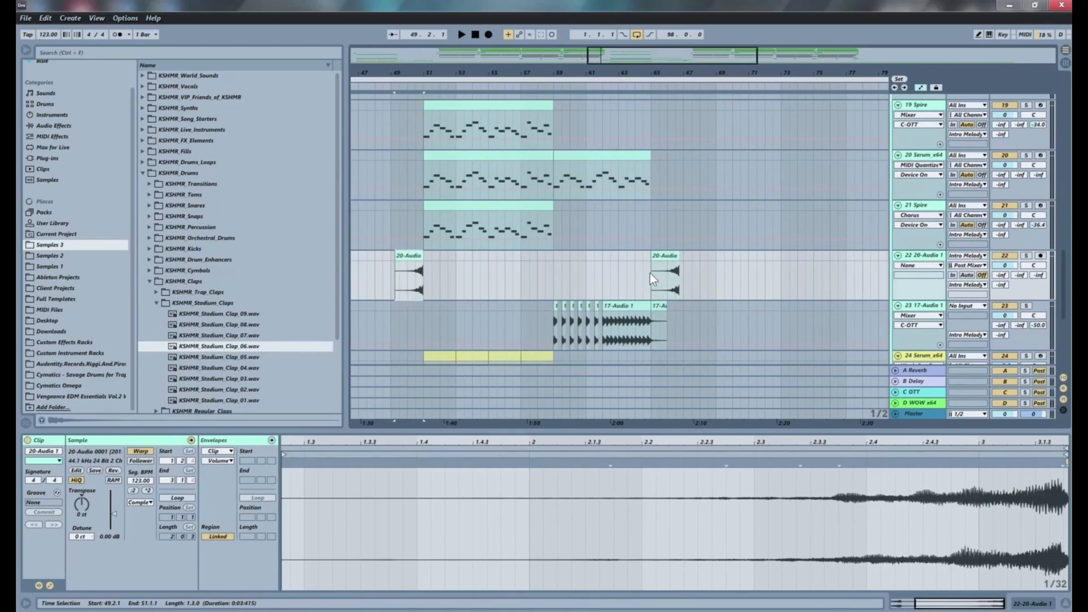
scroll(533, 245, "up", 4)
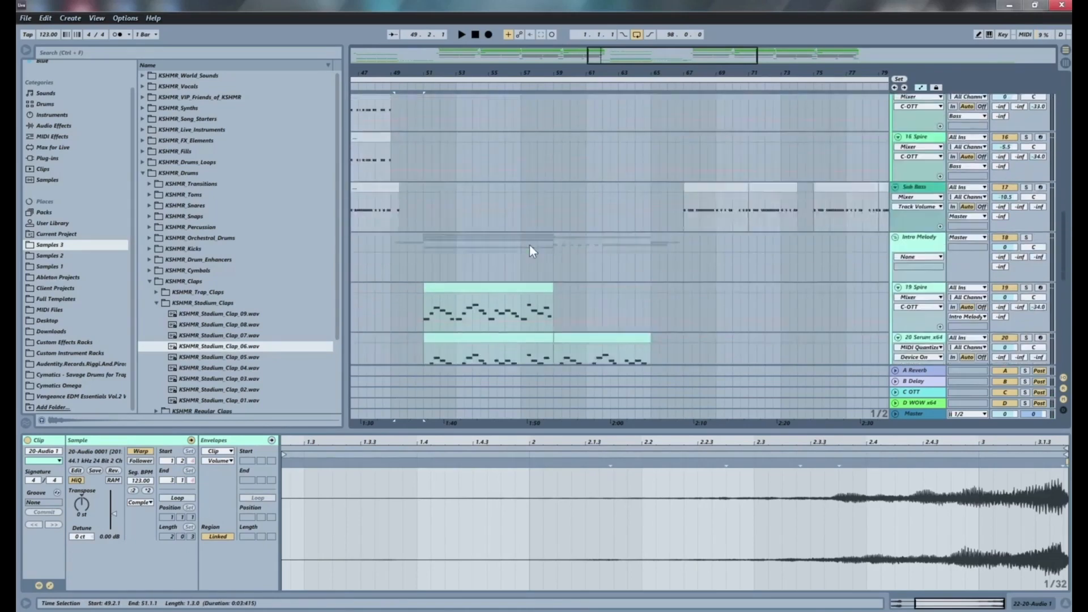
scroll(533, 245, "up", 10)
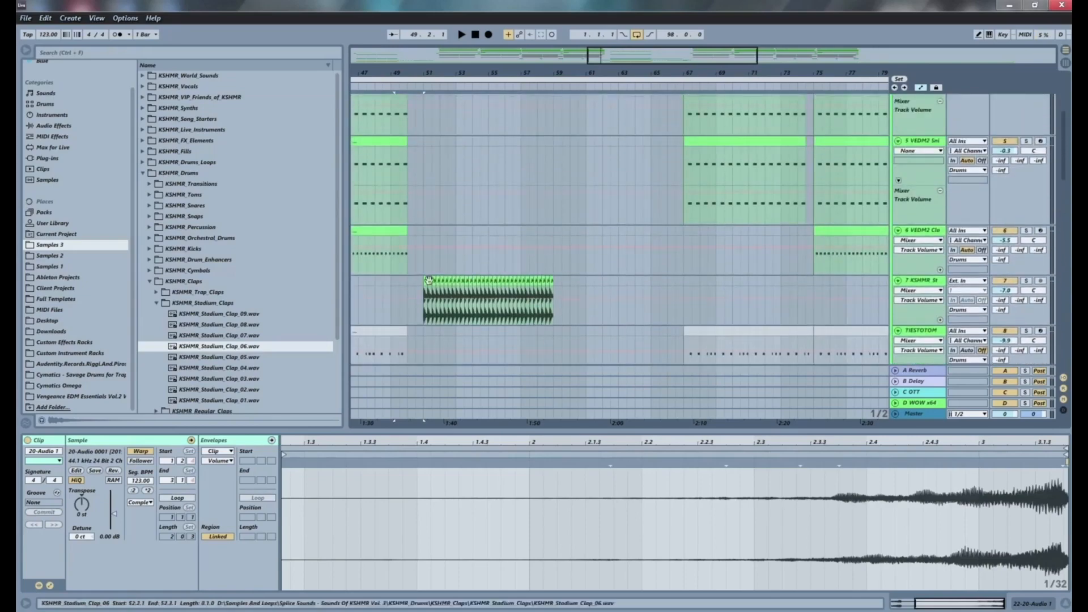
left_click(423, 316)
scroll(524, 292, "down", 6)
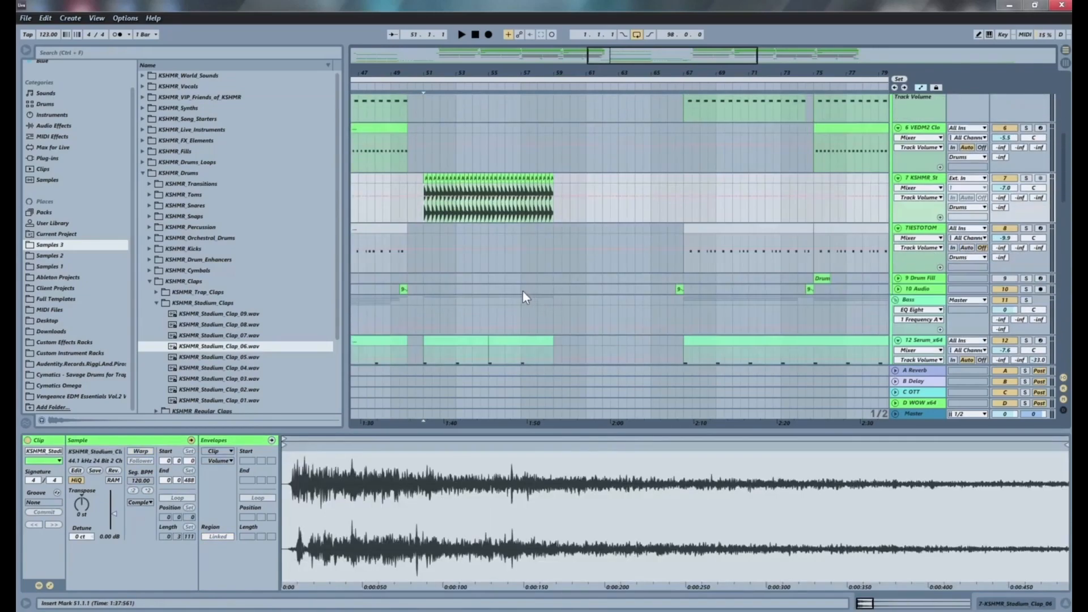
scroll(448, 225, "up", 3)
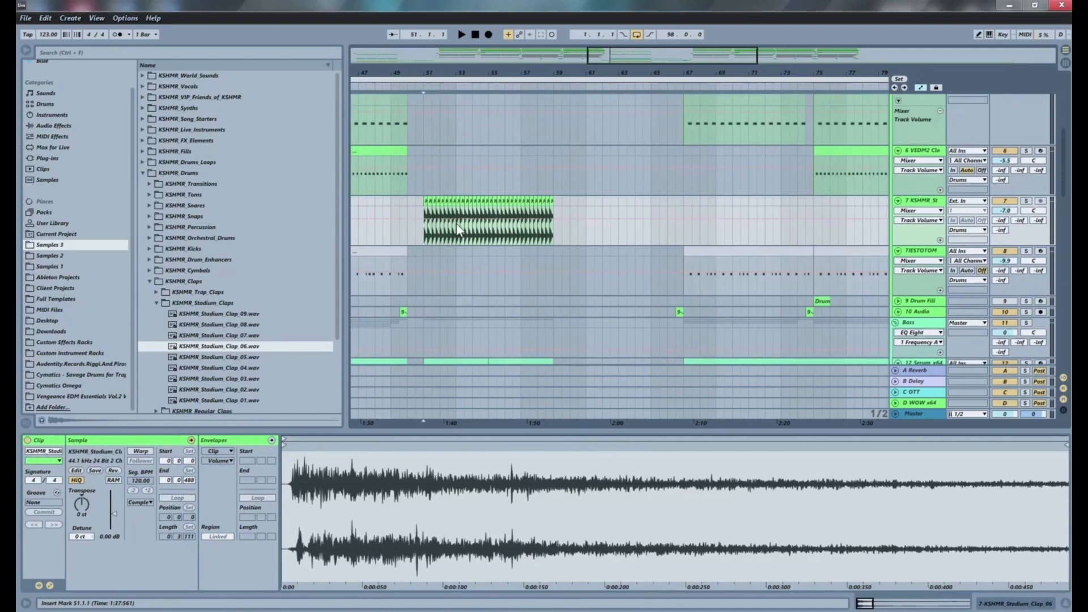
left_click(413, 246)
key("space")
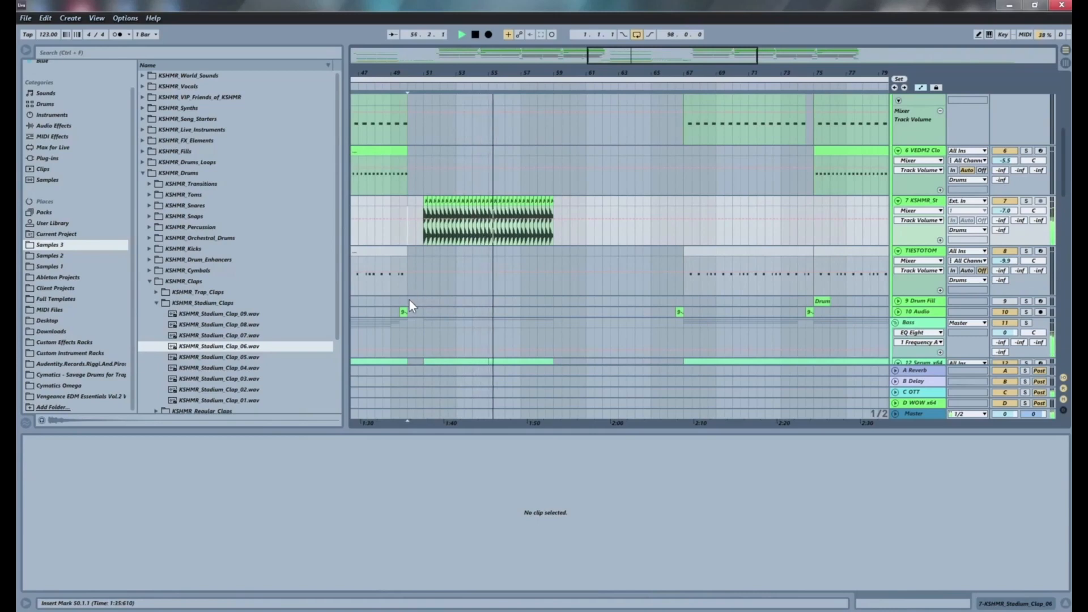
mouse_move(1004, 217)
left_mouse_down()
mouse_move(1005, 244)
mouse_move(1005, 209)
left_mouse_up()
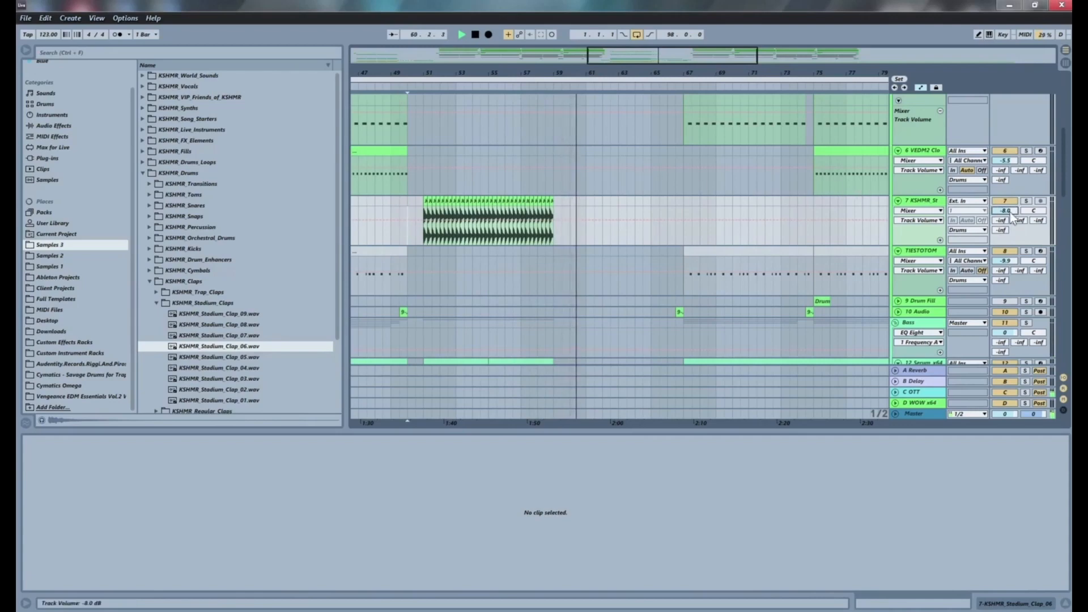
left_click_drag(1006, 210, 1011, 216)
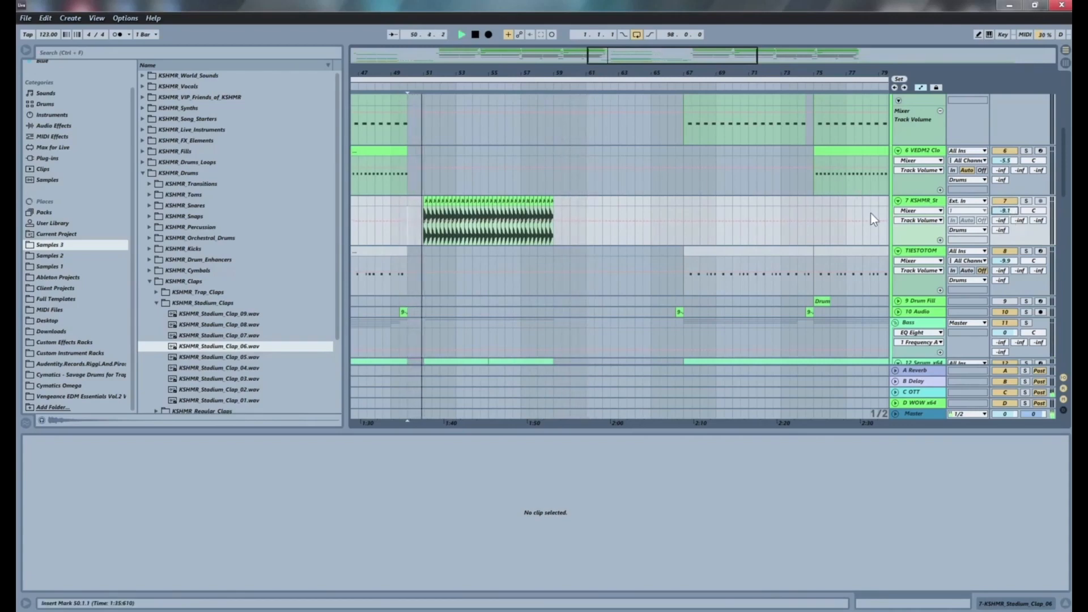
Listen through the rest of the intro melody section until playback passes bar 67.
scroll(695, 208, "down", 4)
right_click(689, 216)
left_click(646, 201)
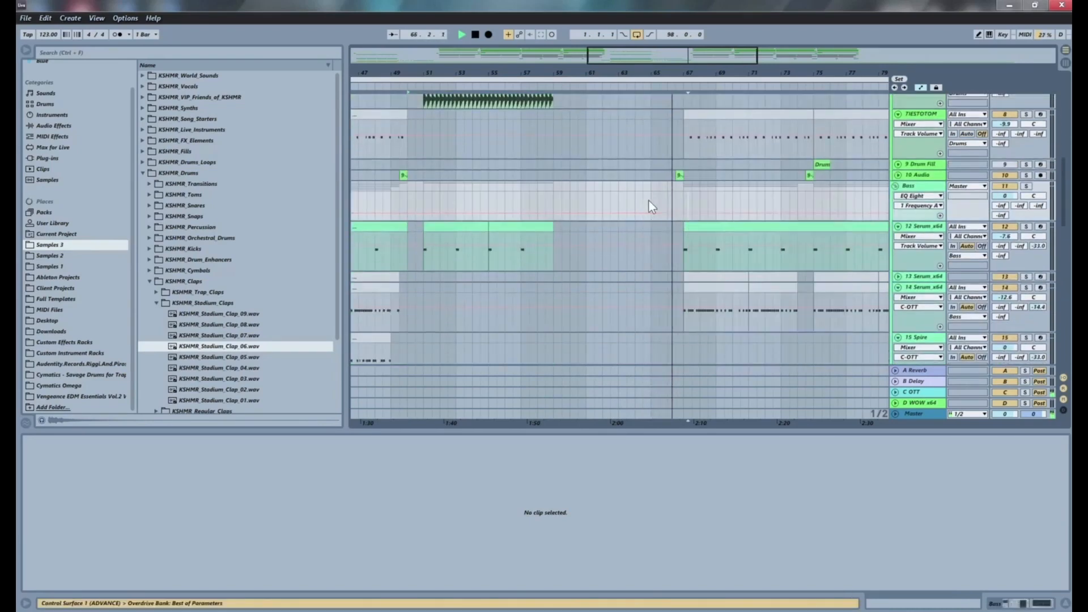
scroll(678, 195, "down", 12)
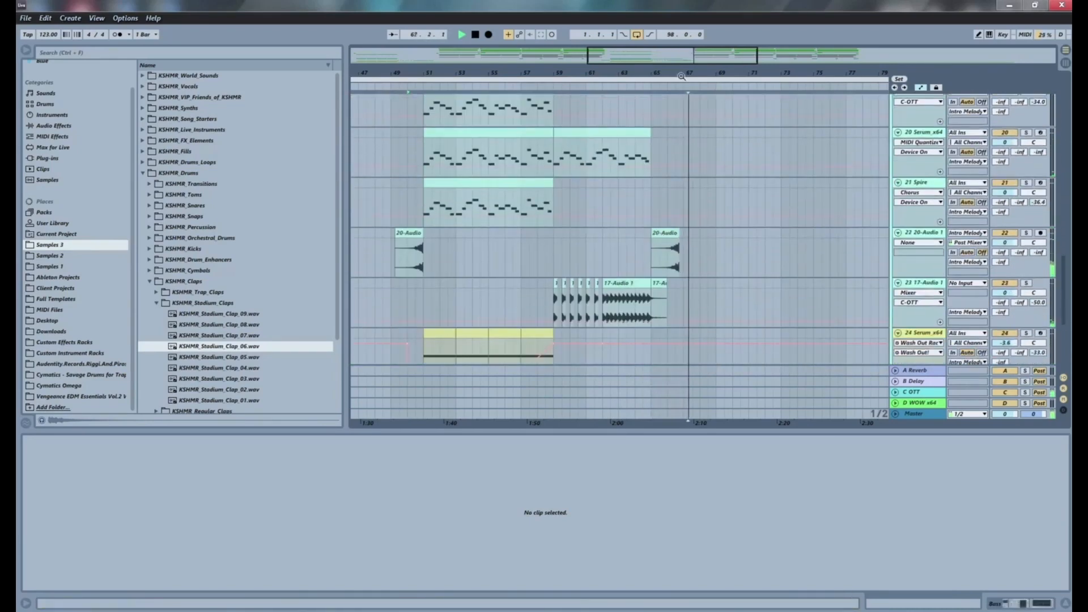
key("space")
Move the second reversed 20-Audio 1 clip one beat earlier to 64.4.1, so it ends where the 9-Audio 1 clip begins.
left_click_drag(688, 73, 691, 105)
scroll(705, 158, "up", 9)
scroll(708, 164, "up", 3)
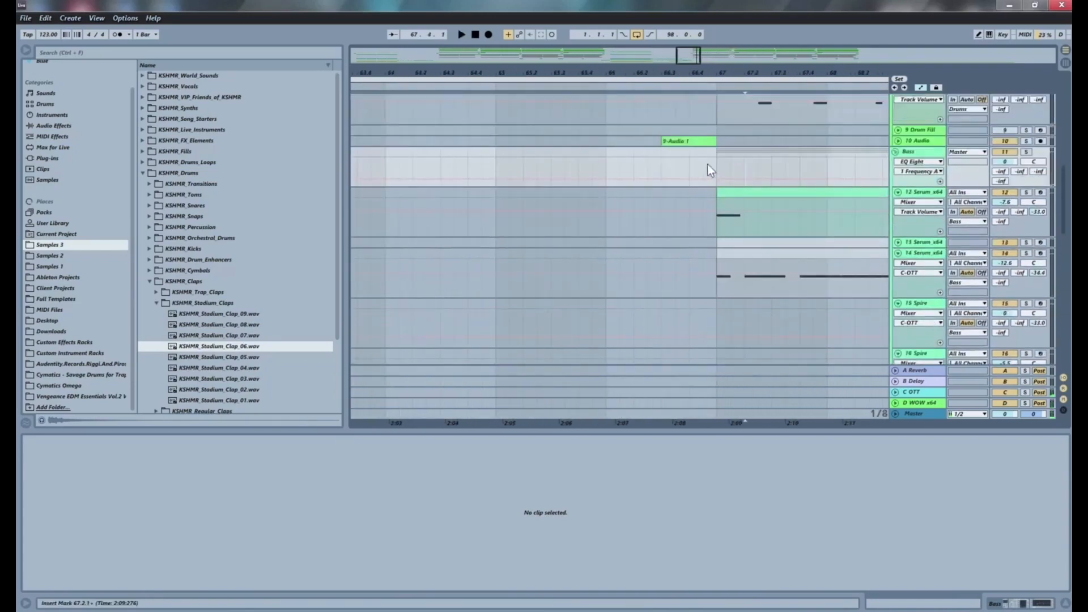
scroll(711, 170, "up", 3)
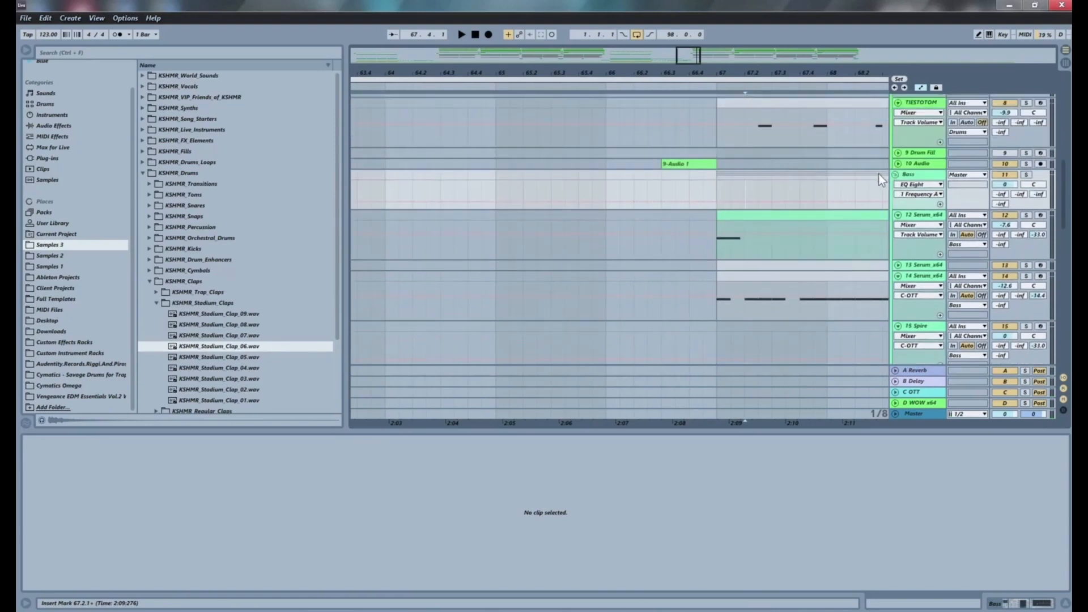
scroll(898, 170, "up", 1)
scroll(611, 175, "down", 15)
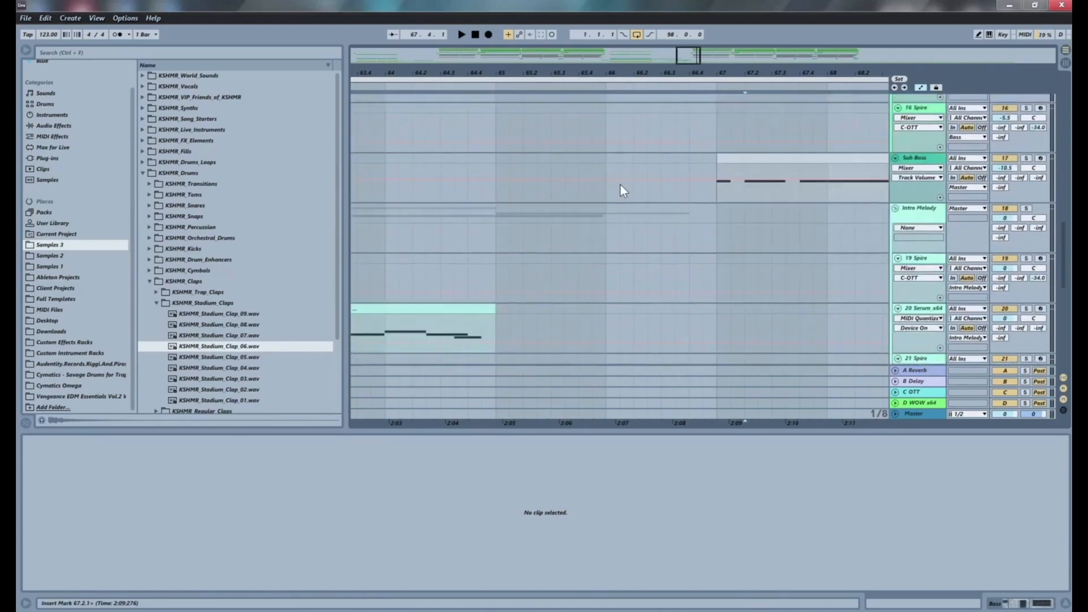
scroll(630, 199, "up", 1)
left_click_drag(678, 227, 653, 237)
scroll(651, 237, "up", 8)
scroll(652, 237, "down", 7)
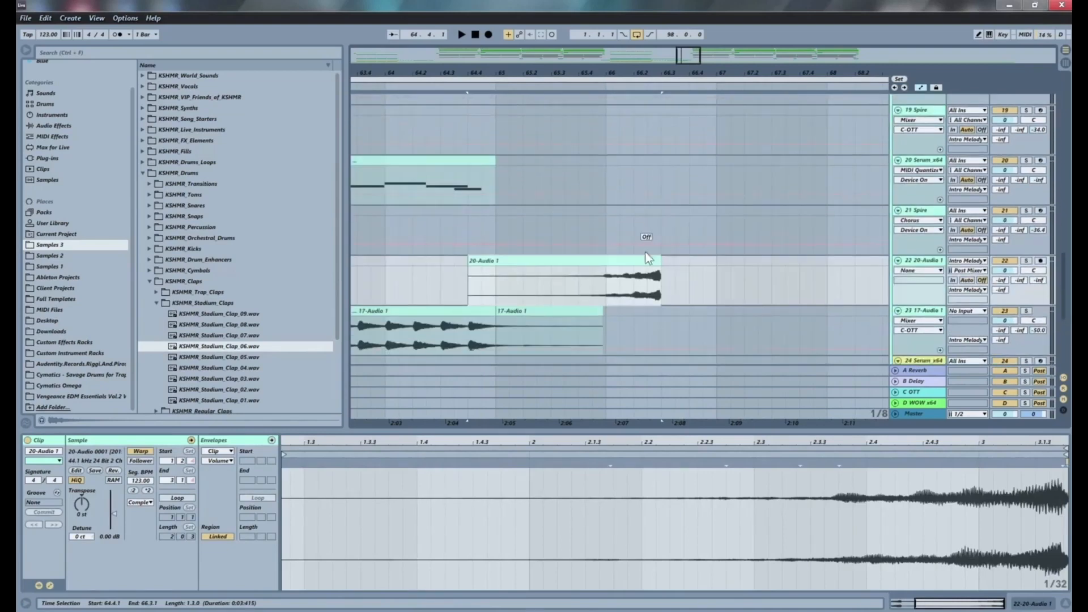
Play from 64.4.1 and trim the start of the second reversed 20-Audio 1 clip to bar 65.
left_click(464, 273)
key("space")
left_click_drag(472, 266, 502, 259)
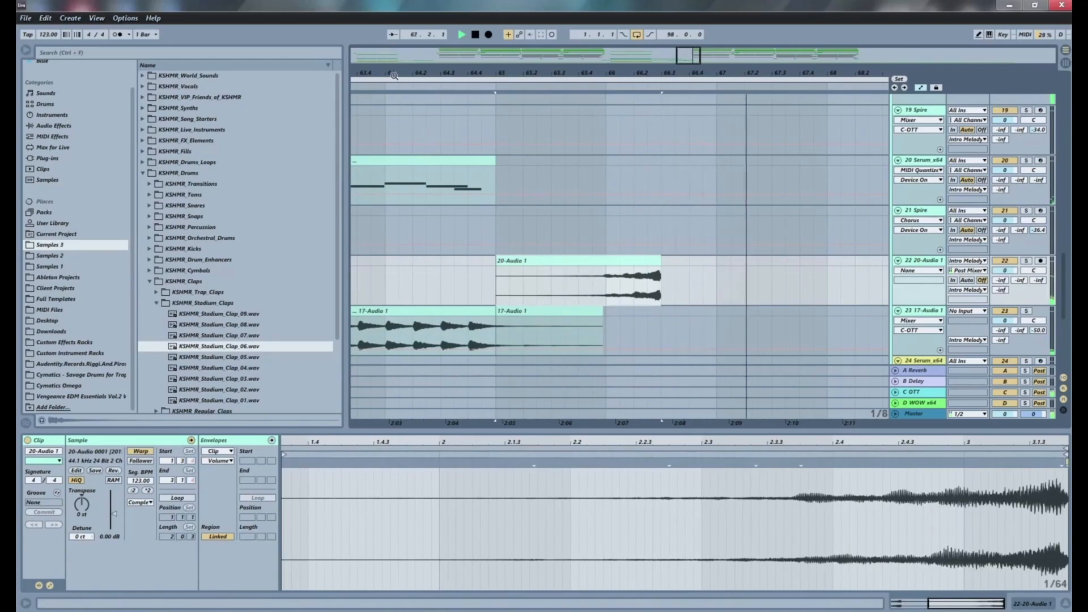
left_click_drag(394, 74, 567, 167)
scroll(562, 164, "up", 8)
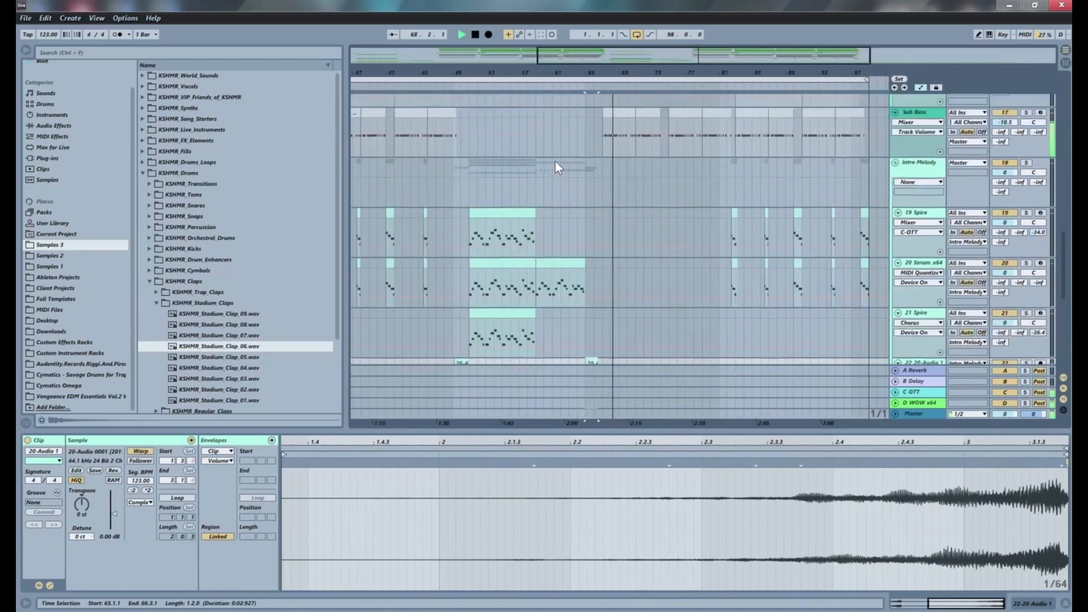
Listen on from bar 68 while looking through the drum, bass and intro melody tracks across the whole arrangement.
scroll(559, 154, "up", 10)
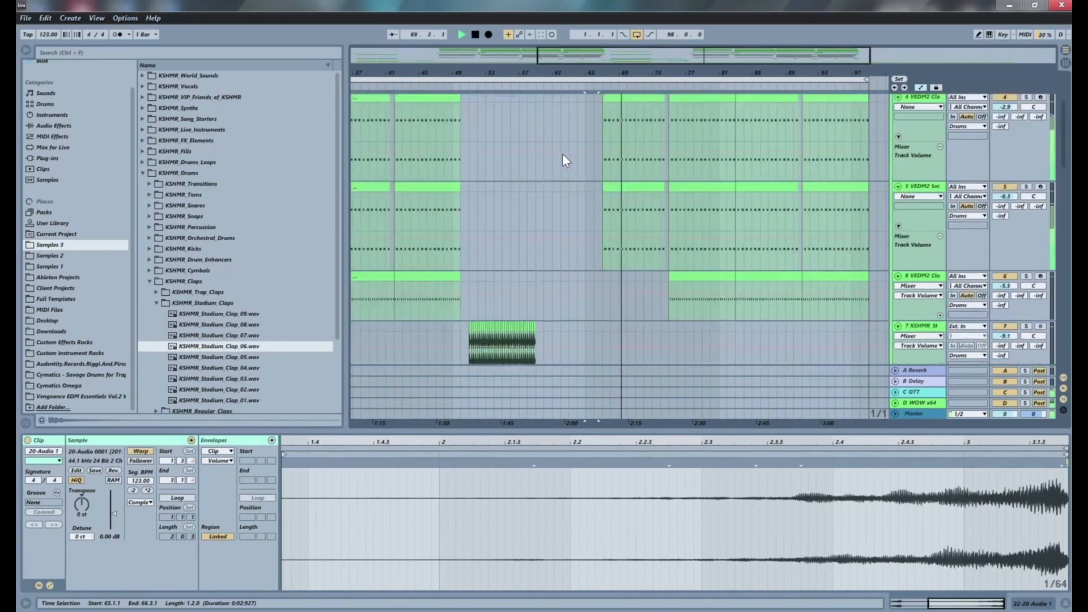
scroll(569, 153, "down", 10)
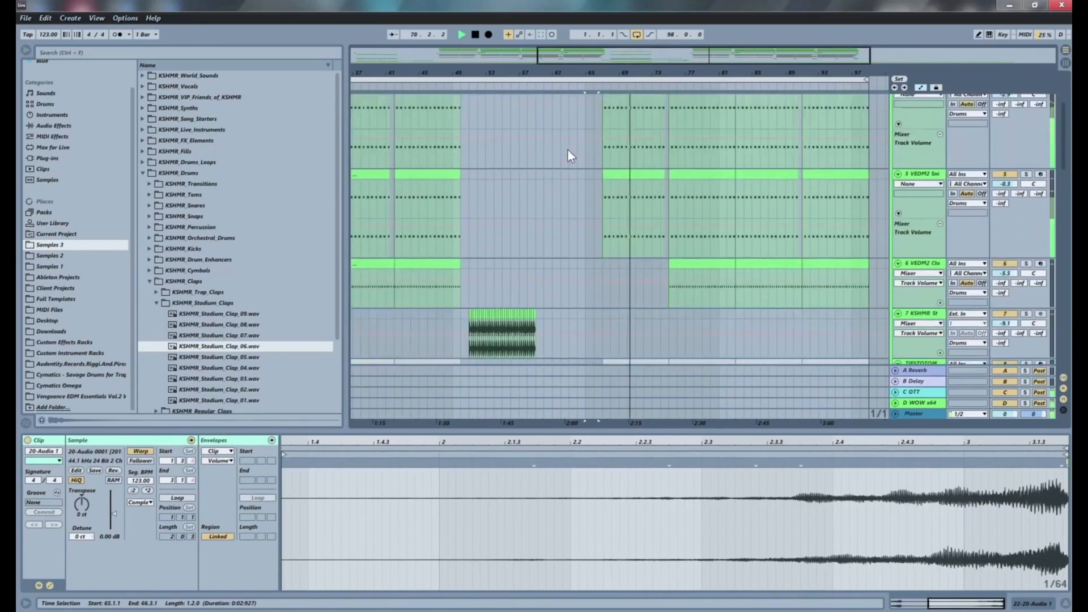
scroll(573, 150, "down", 12)
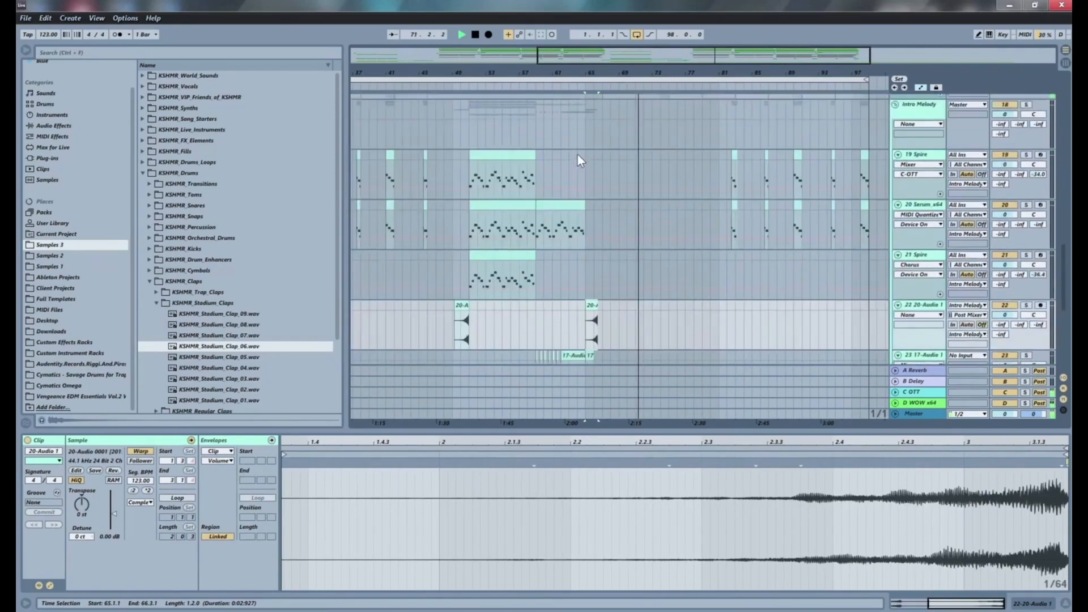
scroll(578, 153, "up", 3)
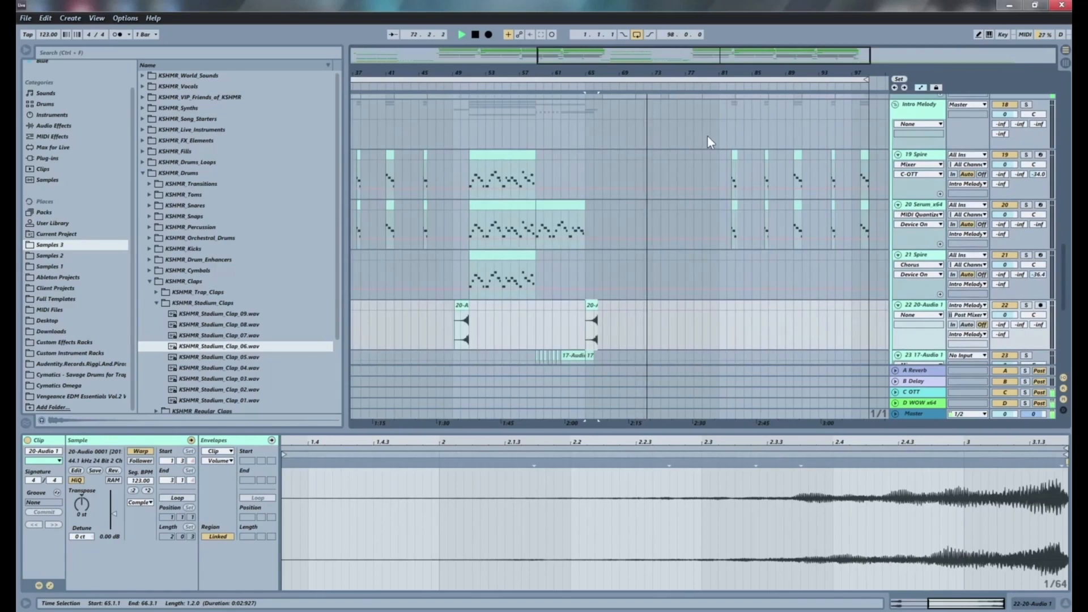
left_click(584, 171)
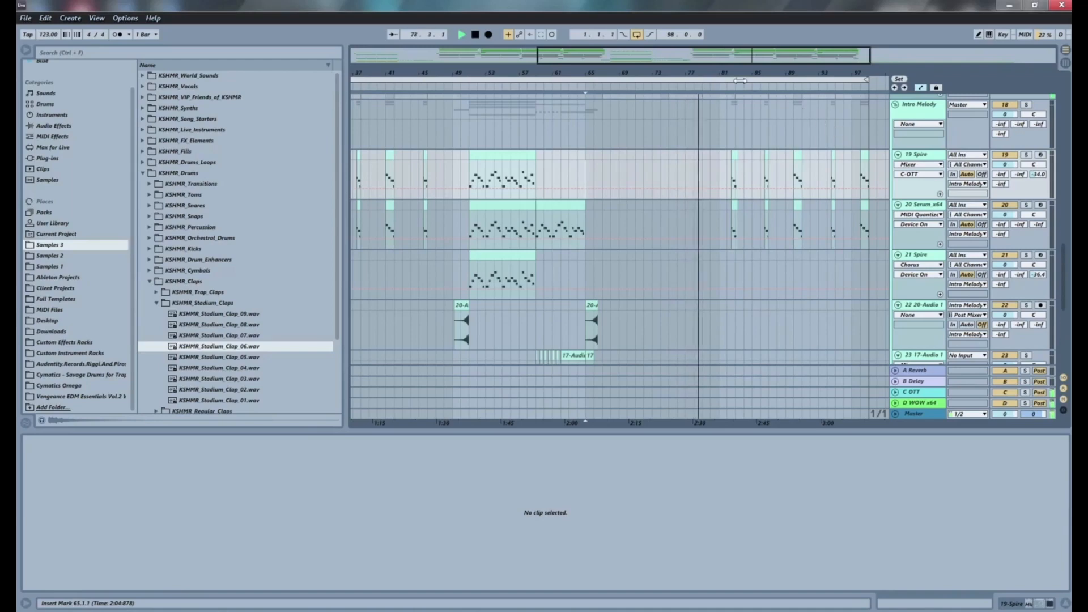
left_click_drag(619, 68, 654, 49)
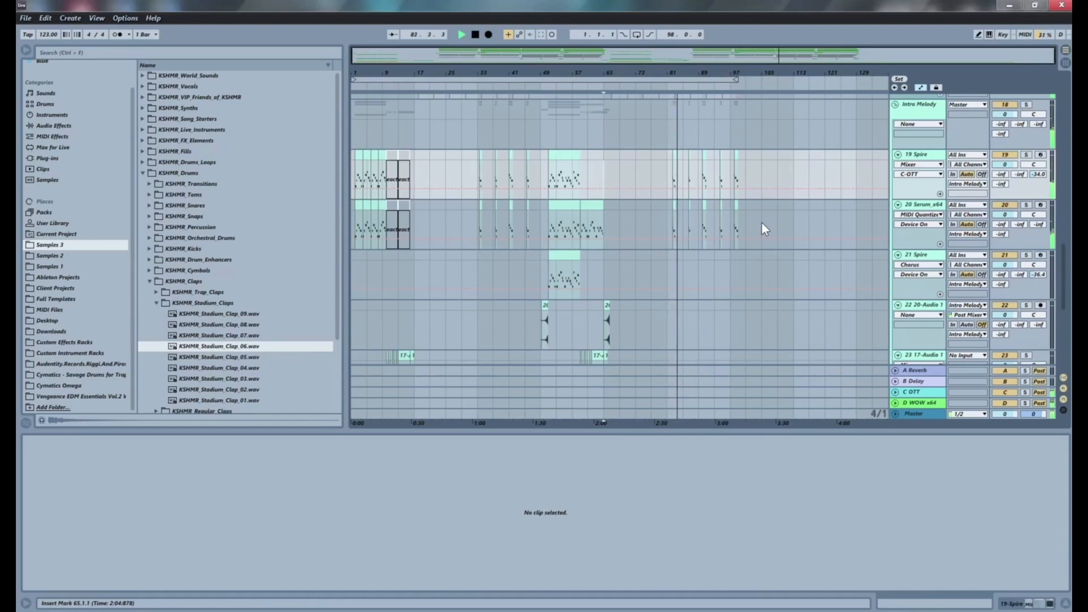
scroll(591, 173, "up", 1)
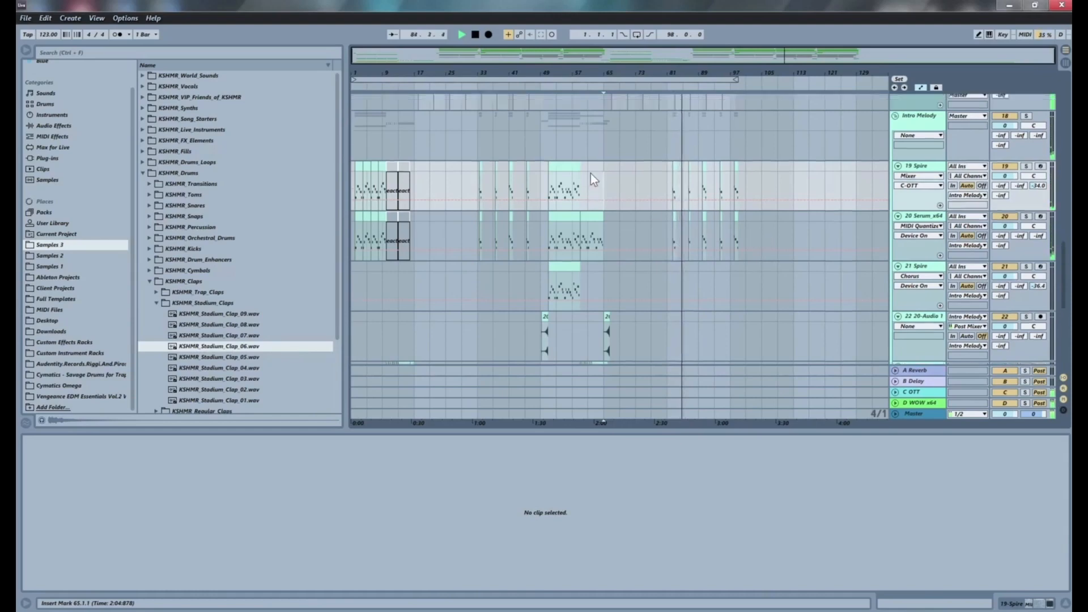
scroll(590, 173, "up", 5)
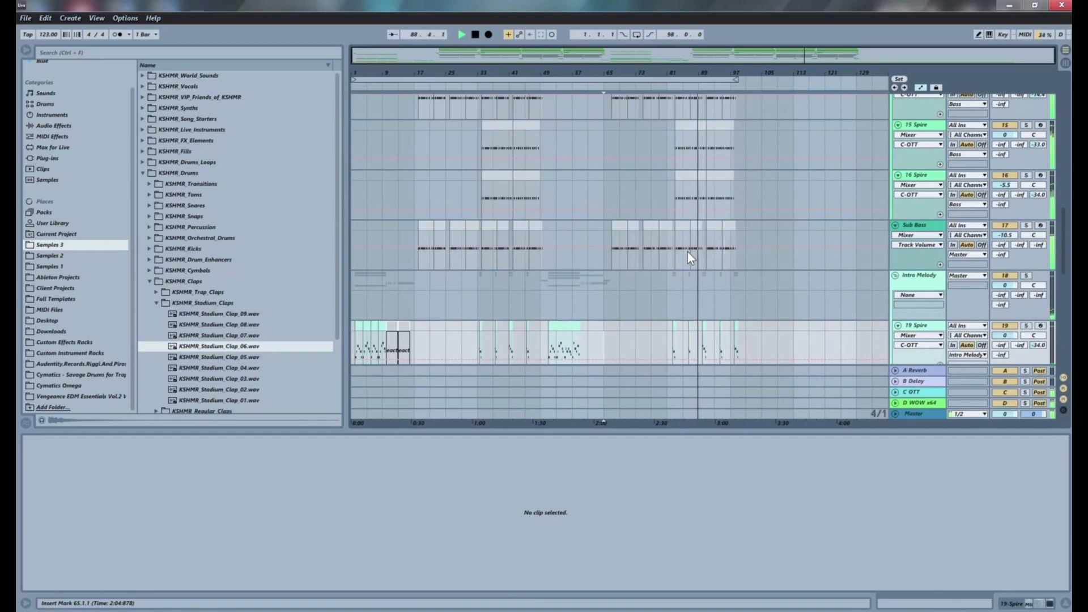
scroll(733, 237, "up", 2)
scroll(733, 237, "up", 7)
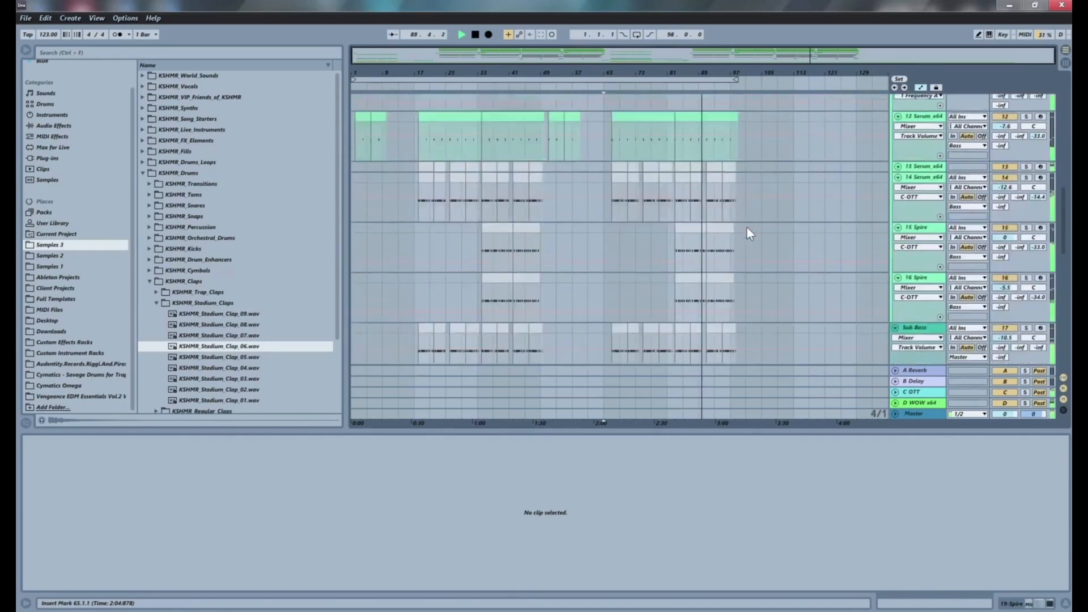
scroll(751, 231, "down", 6)
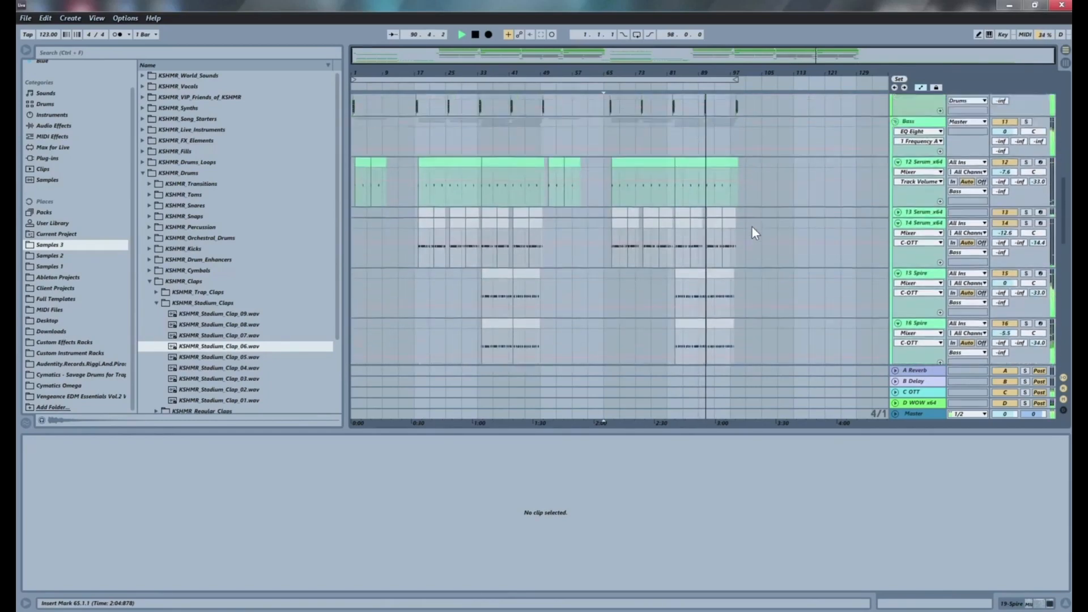
scroll(750, 234, "down", 9)
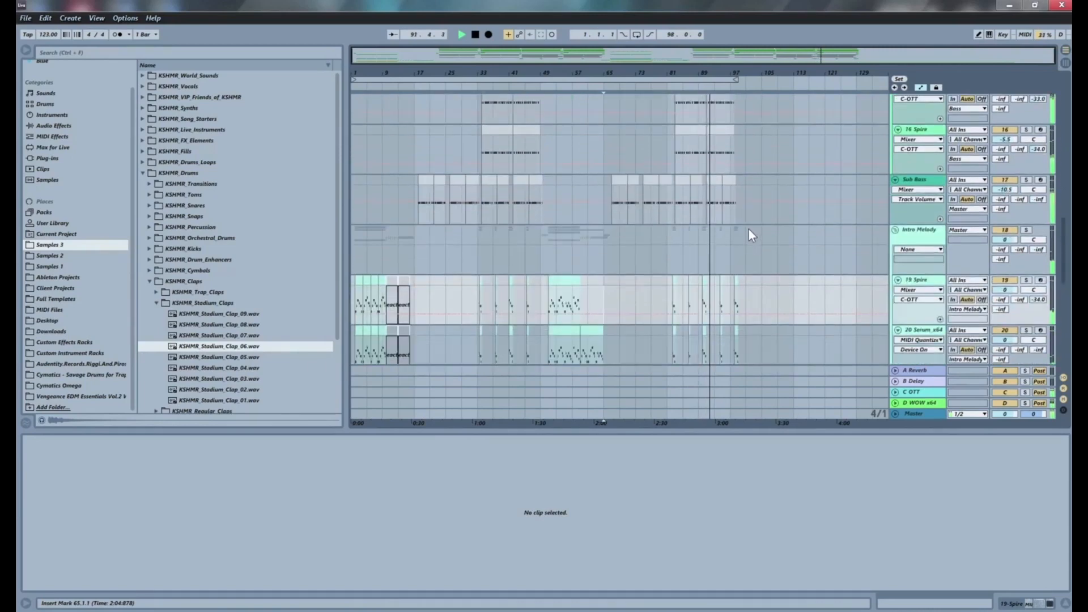
scroll(750, 226, "down", 8)
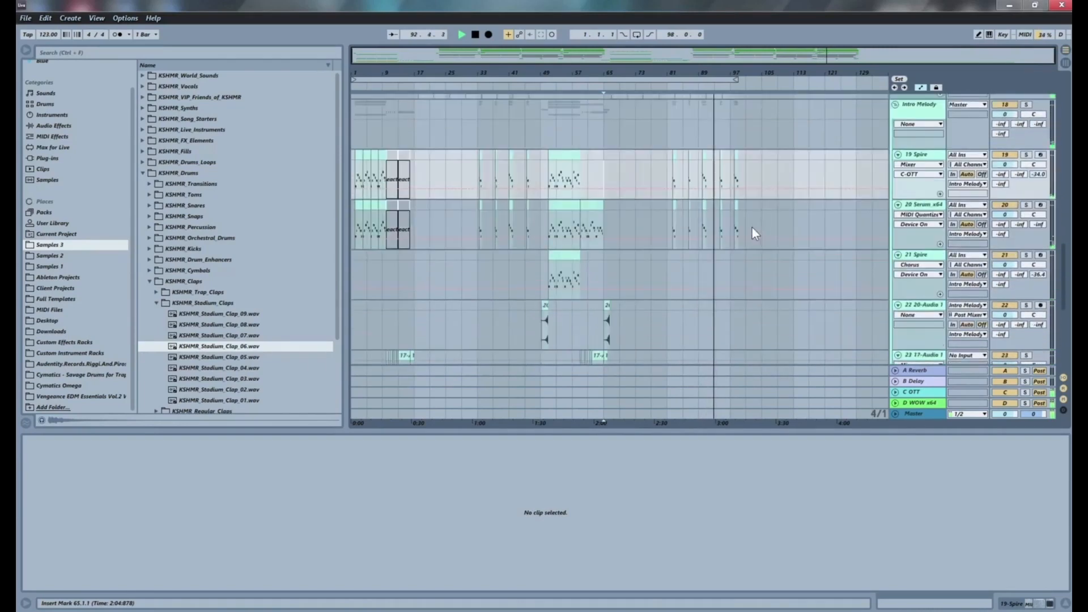
Extend the first Tiësto Sevenn - BOOM reference clip to bar 80 and delete the reference audio after it.
scroll(764, 241, "down", 3)
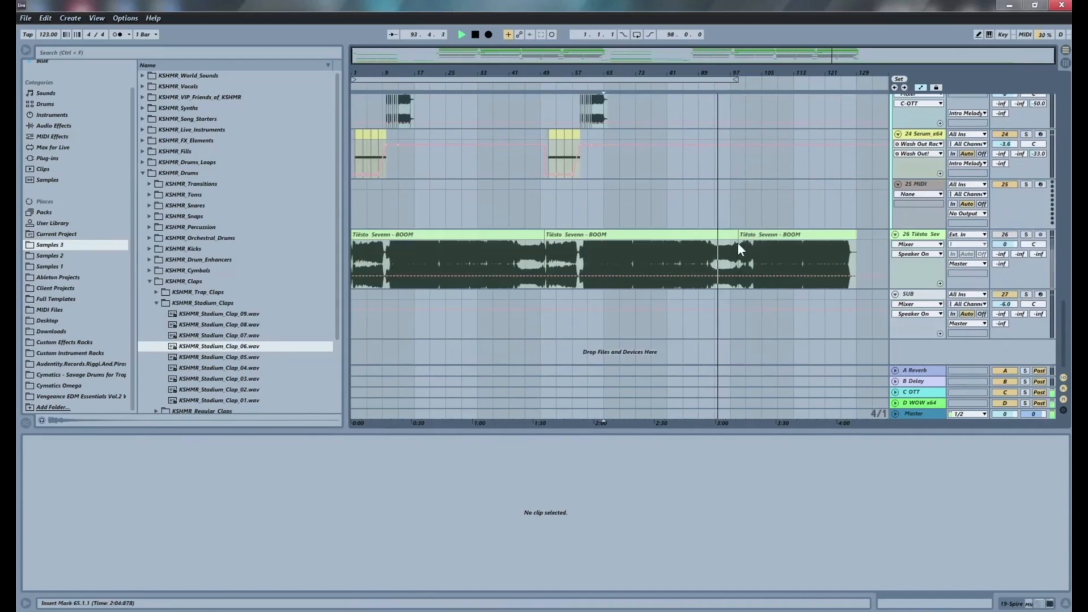
left_click_drag(738, 234, 858, 235)
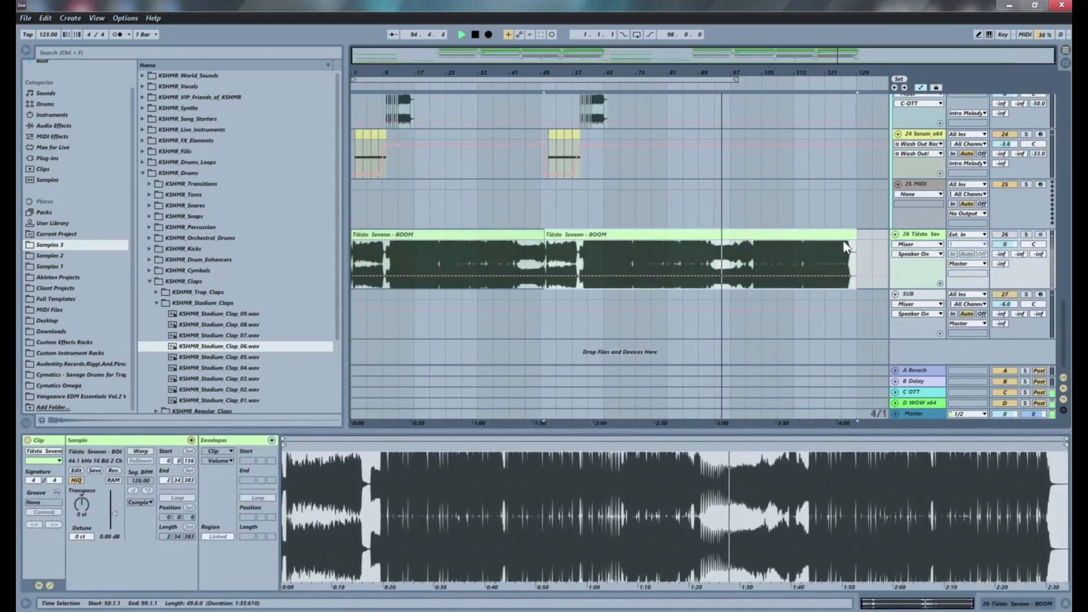
left_click_drag(543, 244, 661, 244)
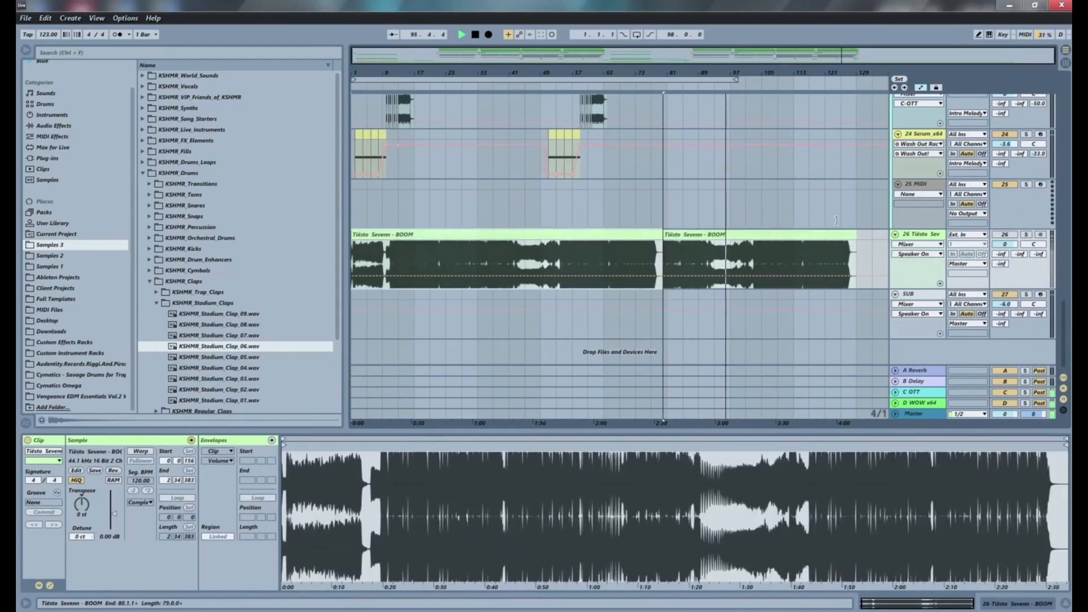
key("Delete")
Check how the drum, bass and intro melody tracks end around bar 99 during playback.
scroll(702, 237, "up", 7)
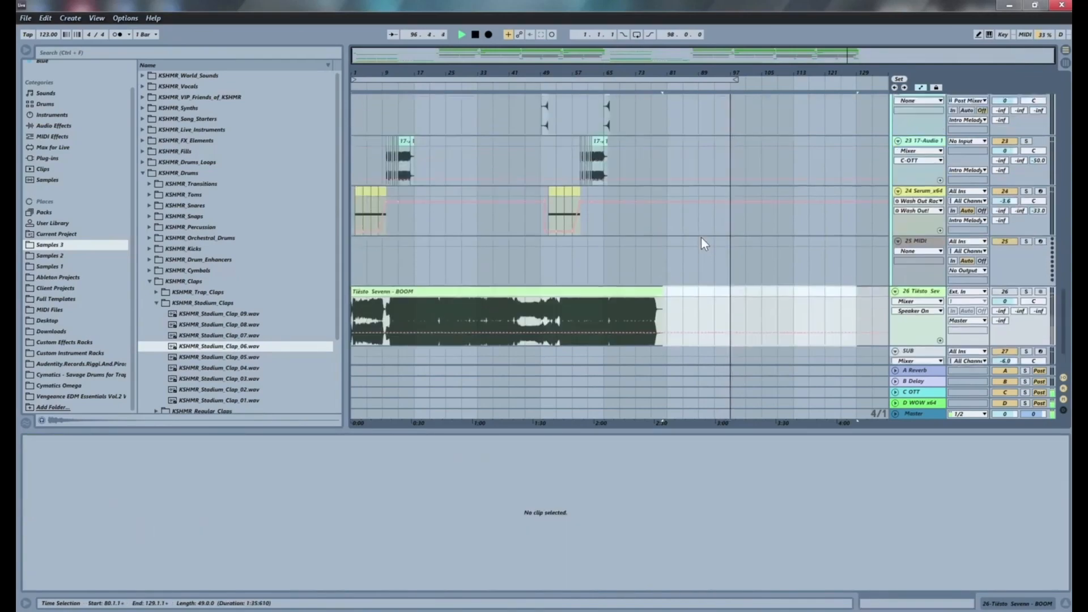
scroll(654, 229, "up", 10)
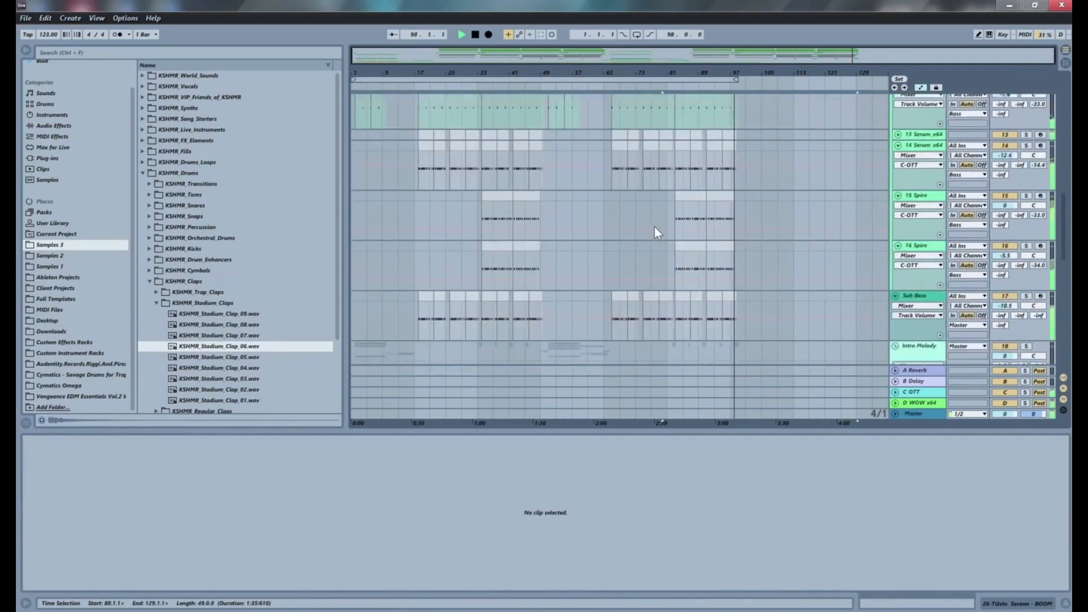
scroll(656, 222, "up", 8)
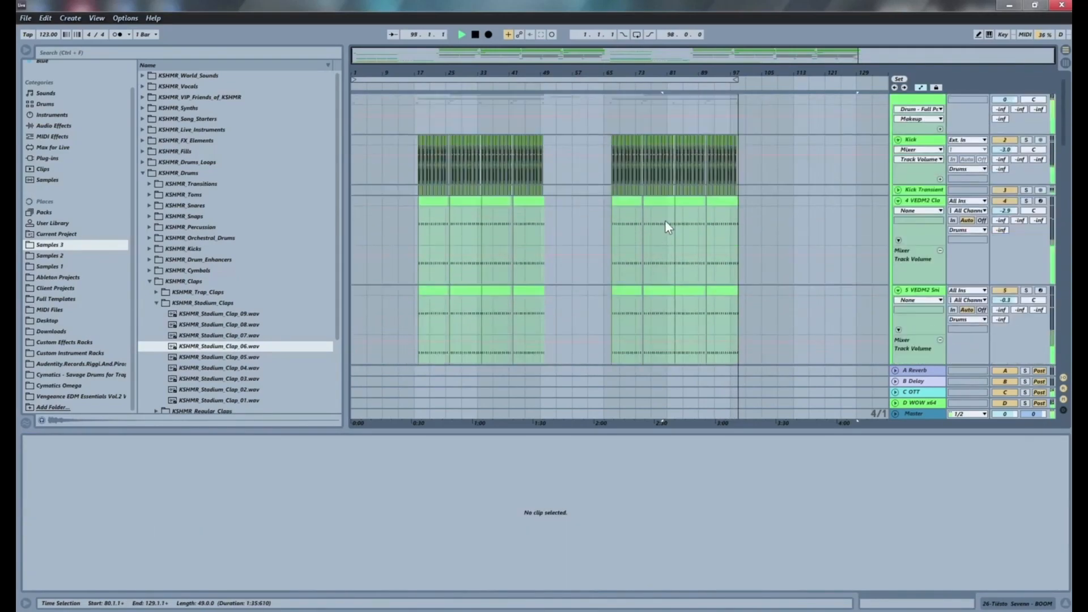
scroll(668, 217, "down", 6)
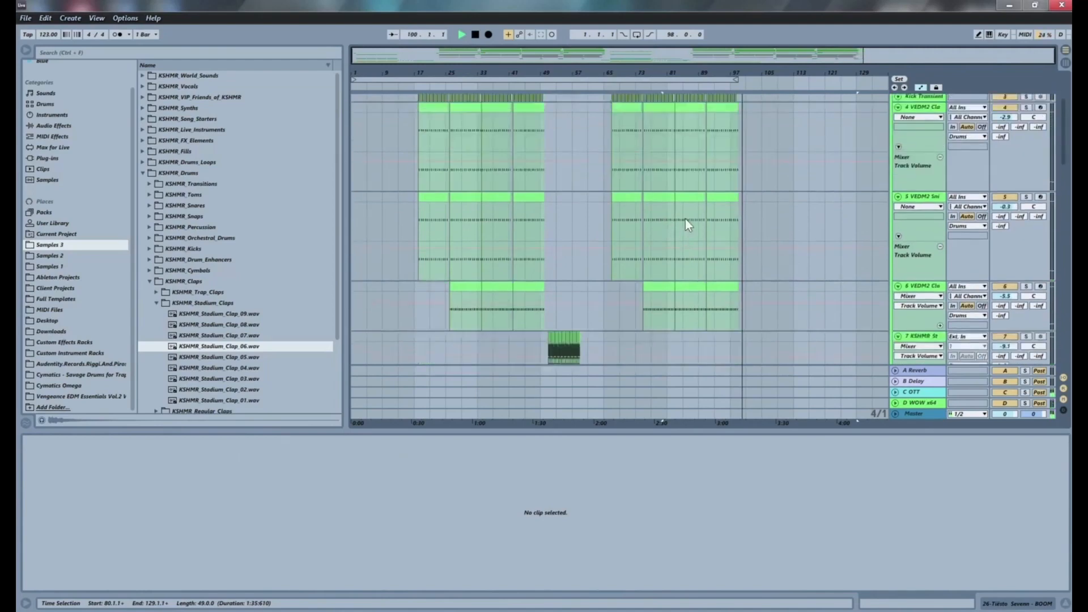
scroll(760, 223, "down", 6)
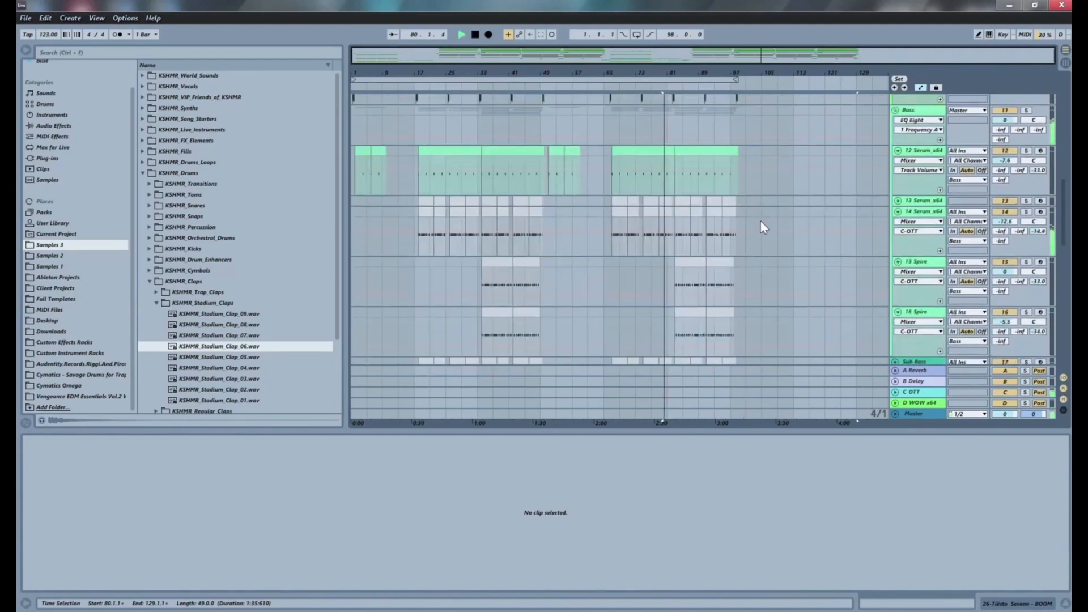
scroll(761, 227, "down", 1)
scroll(763, 227, "down", 4)
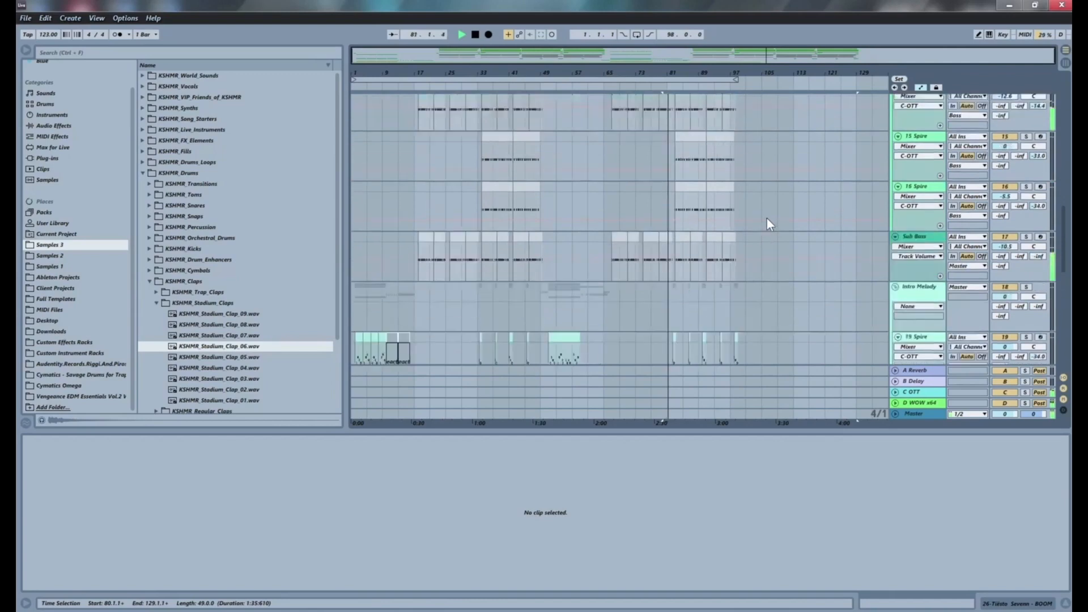
scroll(767, 221, "down", 1)
Try removing the final D2 note from the bar 98 clips on the 19 Spire and 20 Serum_x64 tracks.
left_click(742, 103)
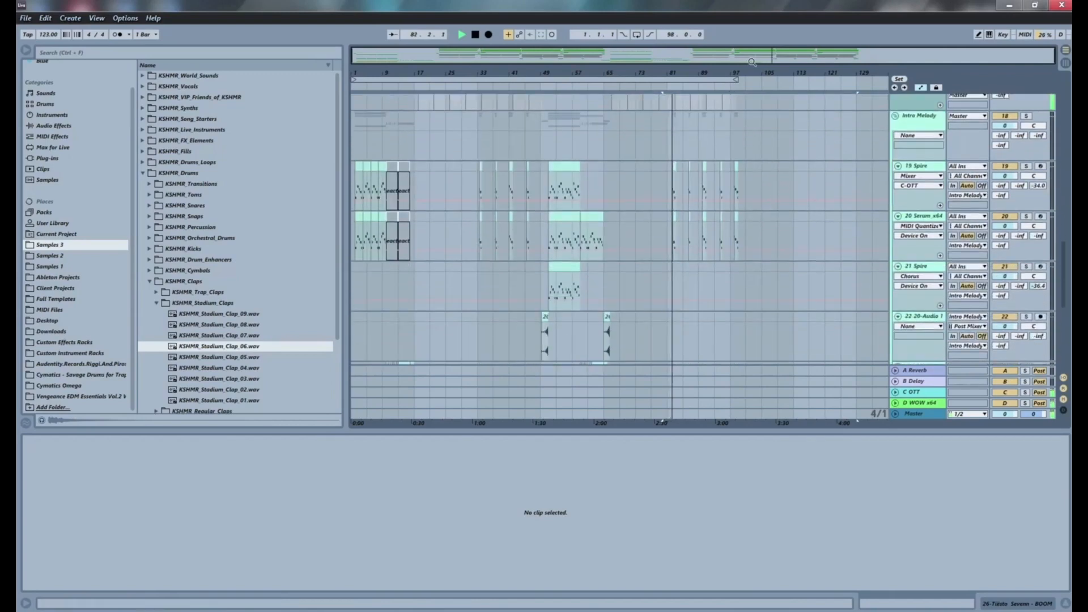
left_click_drag(742, 68, 742, 158)
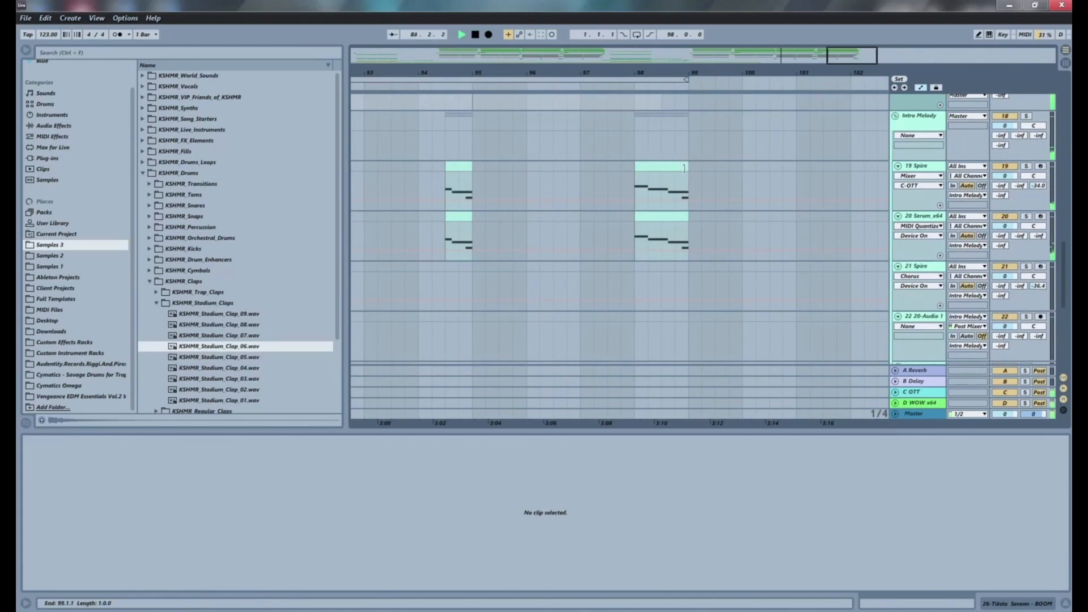
left_click(665, 168)
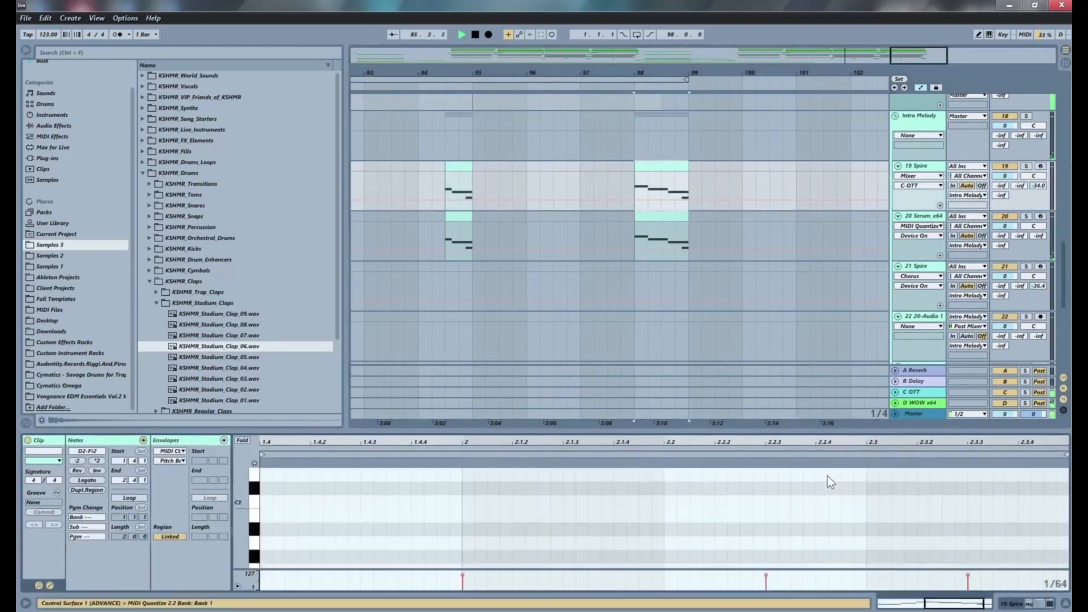
scroll(827, 482, "down", 1)
double_click(985, 528)
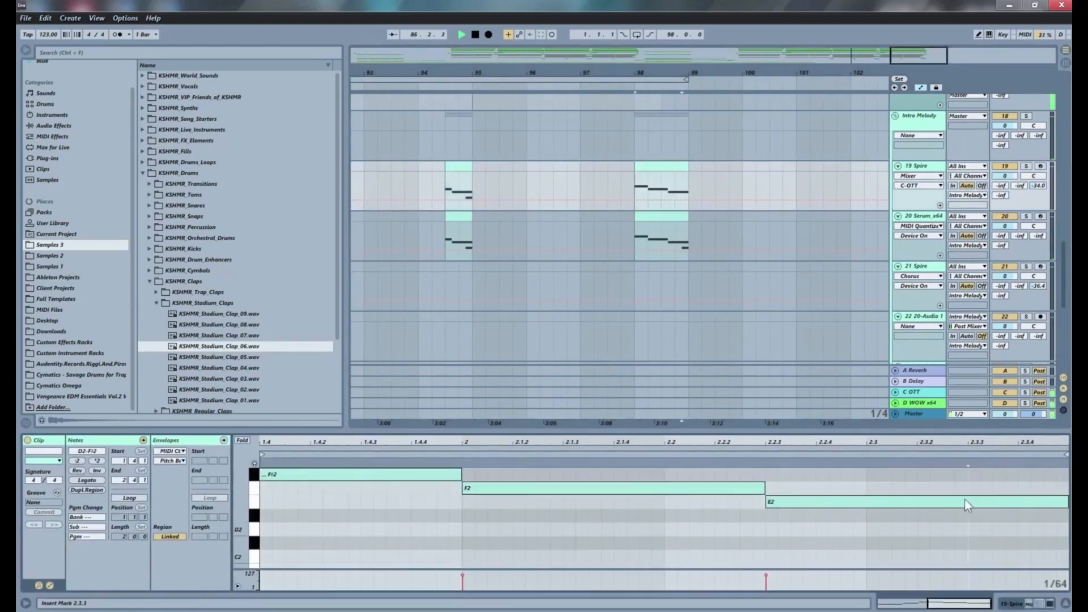
left_click(664, 218)
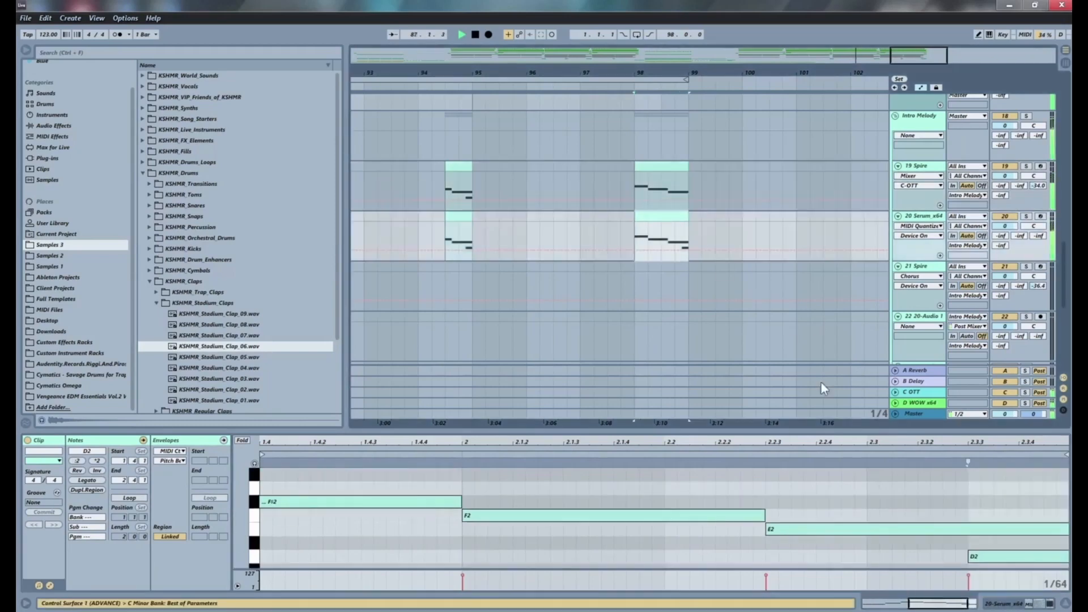
double_click(996, 557)
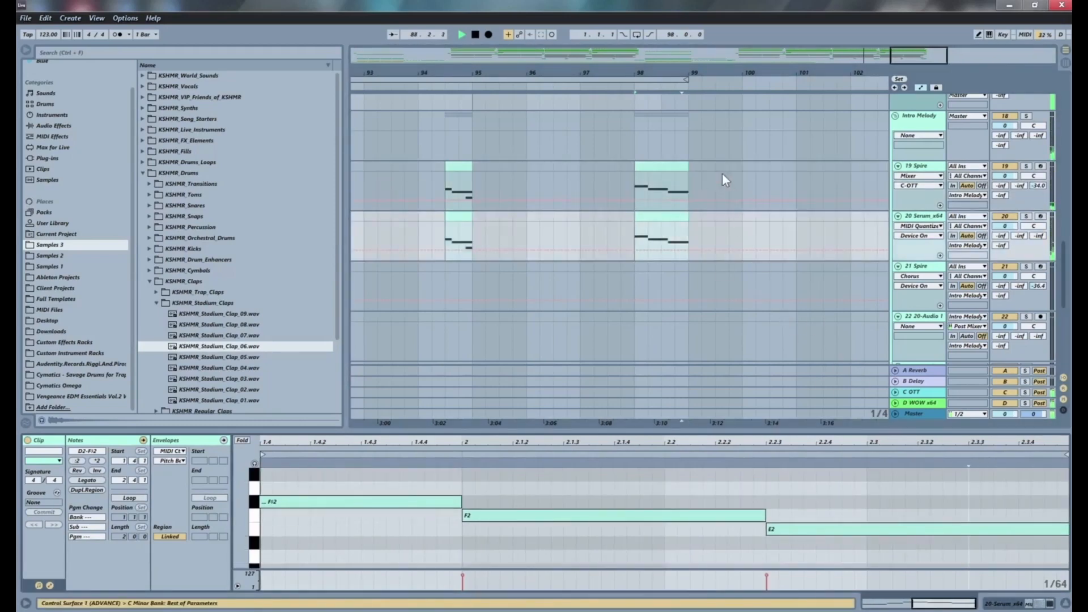
Compare the bar 98 melody clips with those at bar 90, and undo the D2 note deletions.
left_click_drag(584, 73, 592, 35)
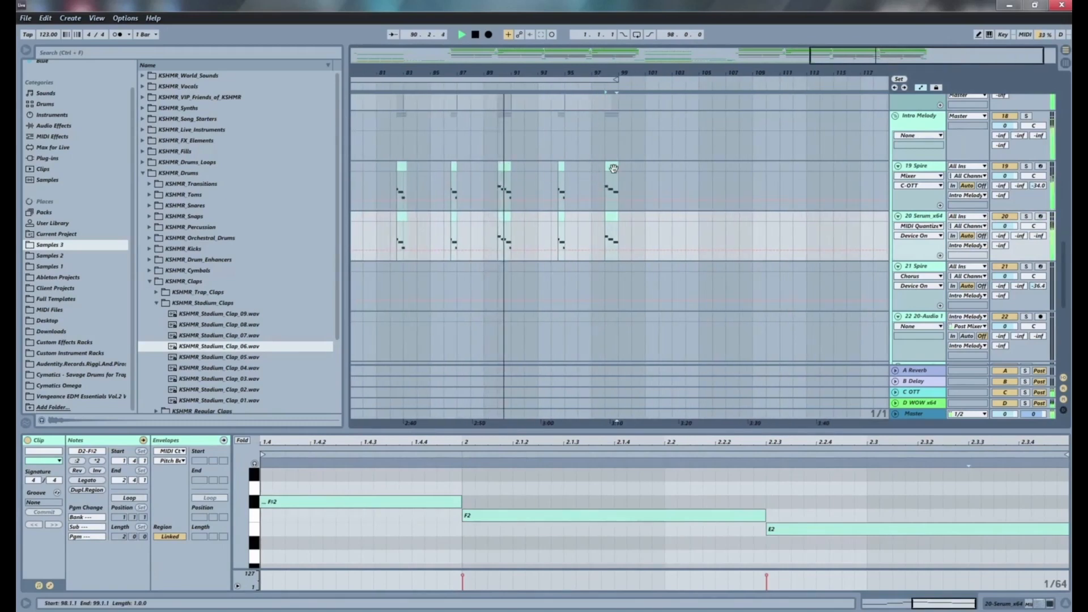
left_click(613, 167)
left_click(614, 217, "shift")
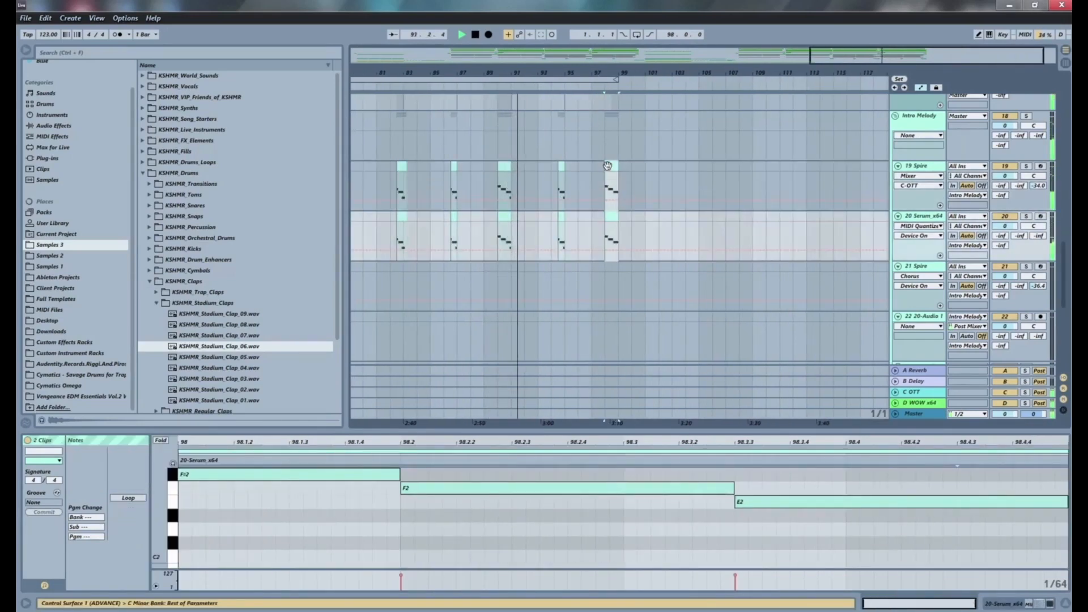
left_click_drag(613, 167, 504, 181)
left_click(502, 183)
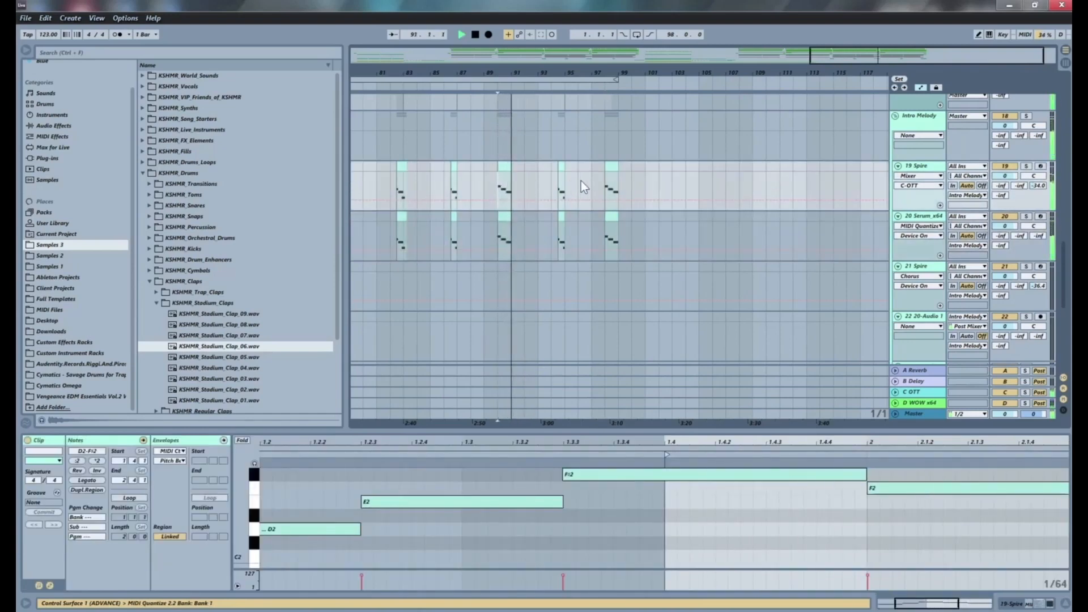
key("ctrl+z")
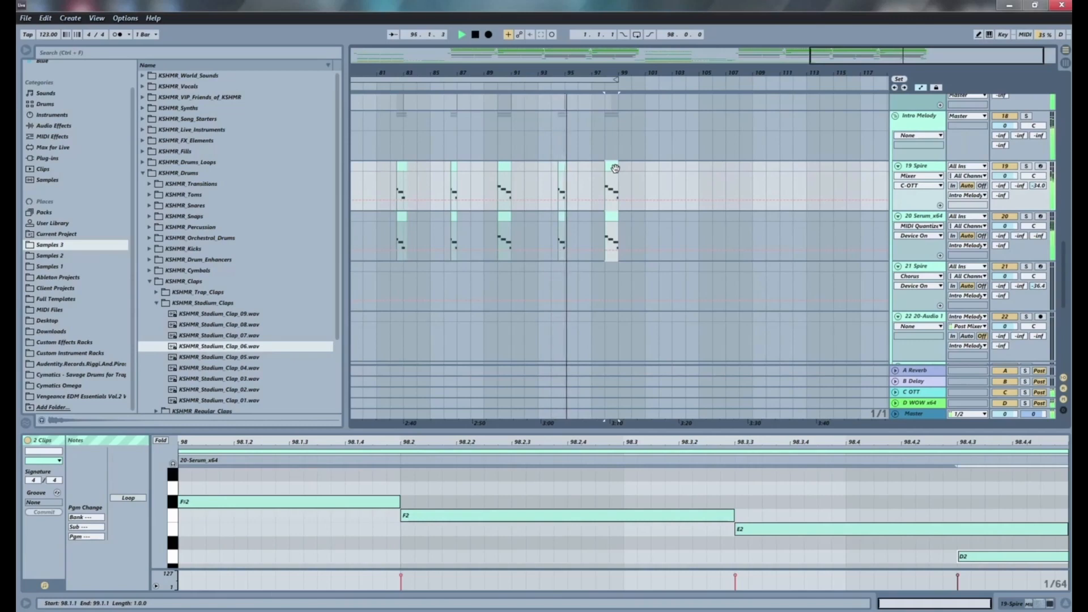
Play through the end of the second drop while looking over its drum and bass tracks, and stop playback after bar 99.
scroll(629, 177, "up", 1)
scroll(629, 170, "up", 12)
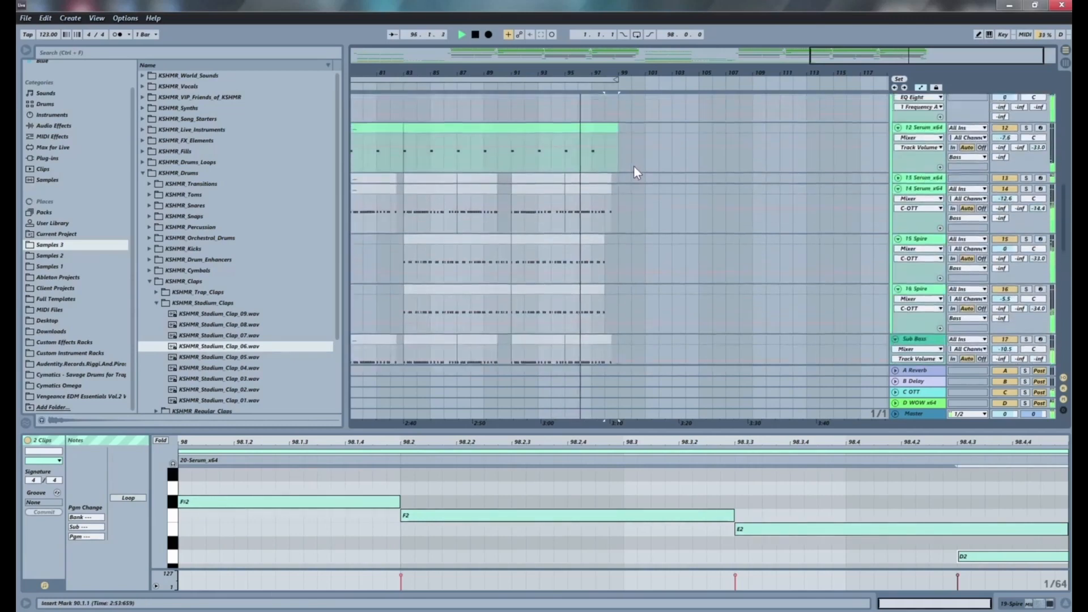
scroll(635, 166, "up", 5)
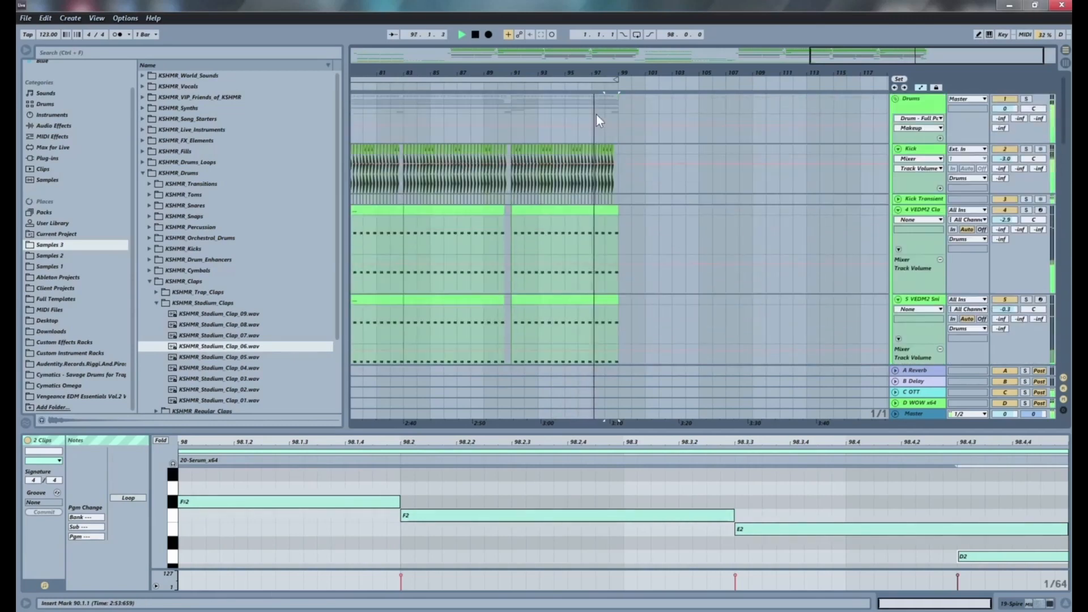
left_click_drag(471, 74, 718, 75)
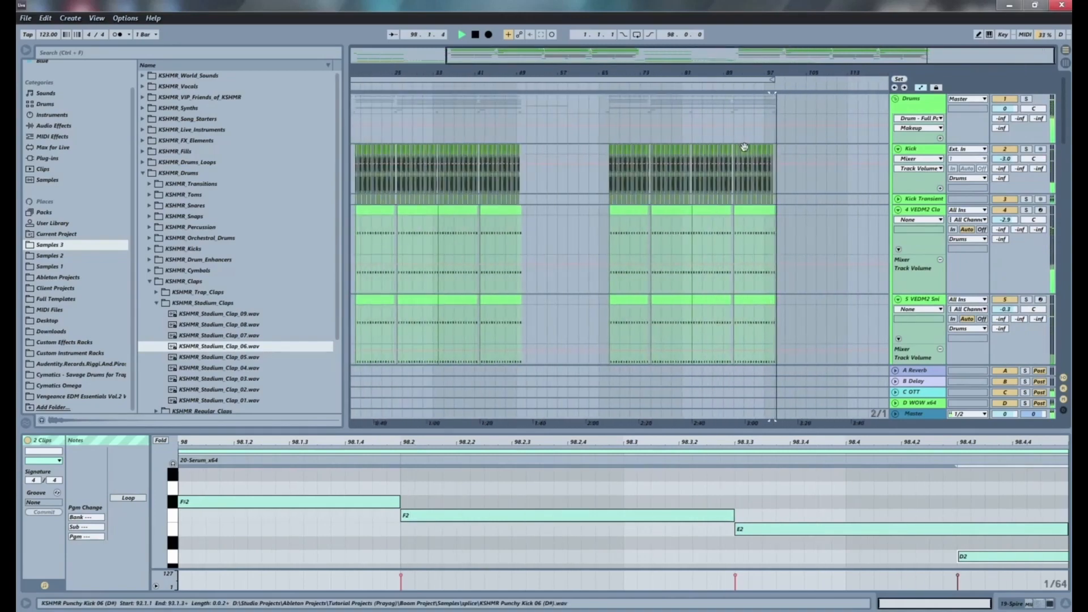
scroll(805, 202, "down", 5)
scroll(805, 202, "down", 10)
key("space")
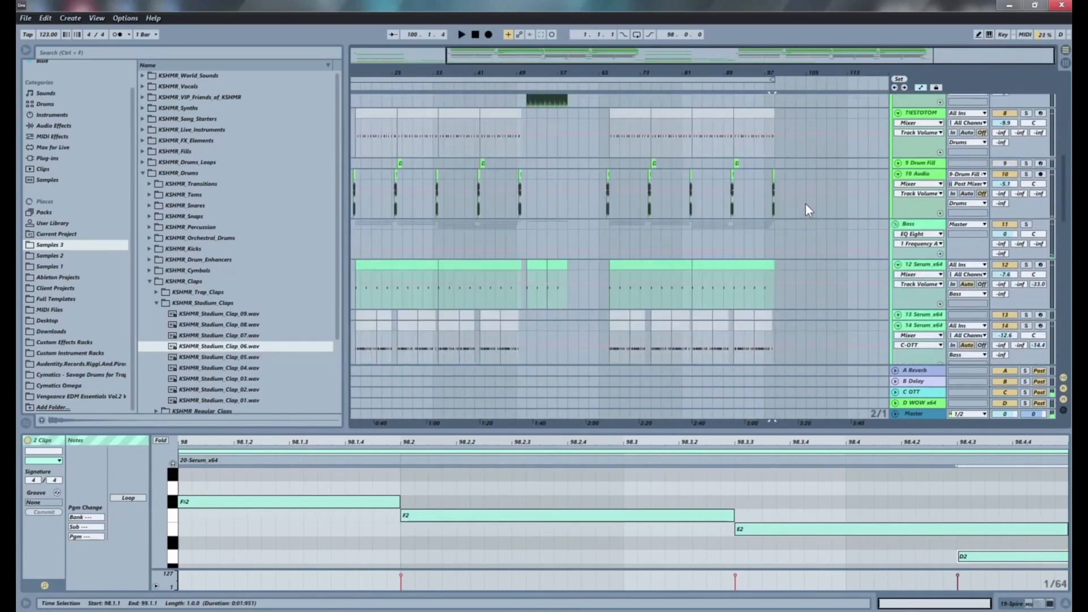
Shorten the E2 note in the bar 98 clip on the 19 Spire track so it ends where the final D2 note starts.
scroll(799, 226, "down", 5)
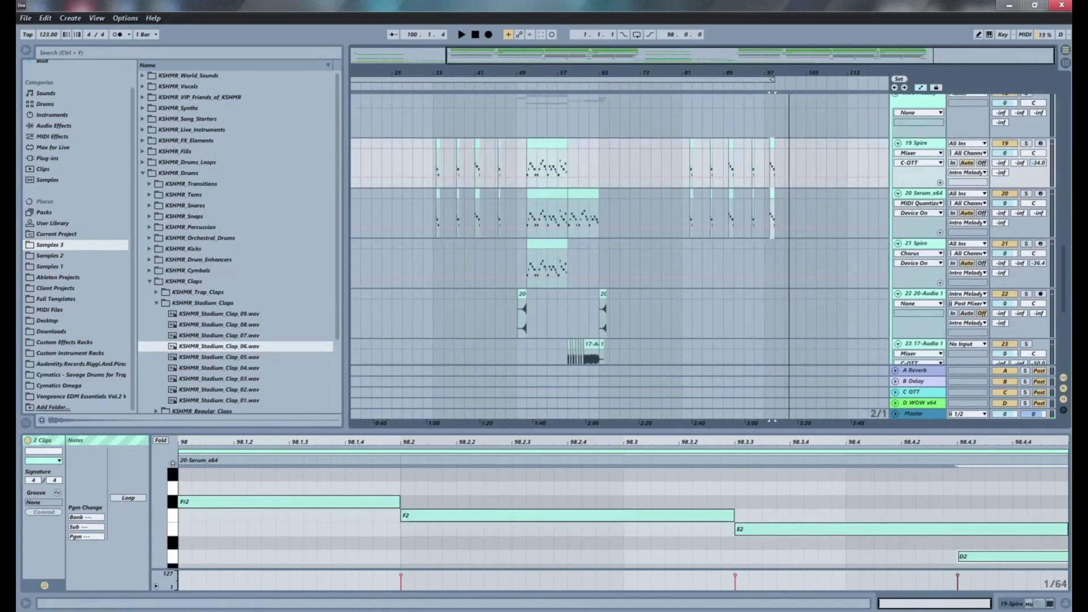
left_click_drag(789, 73, 789, 136)
left_click(599, 138)
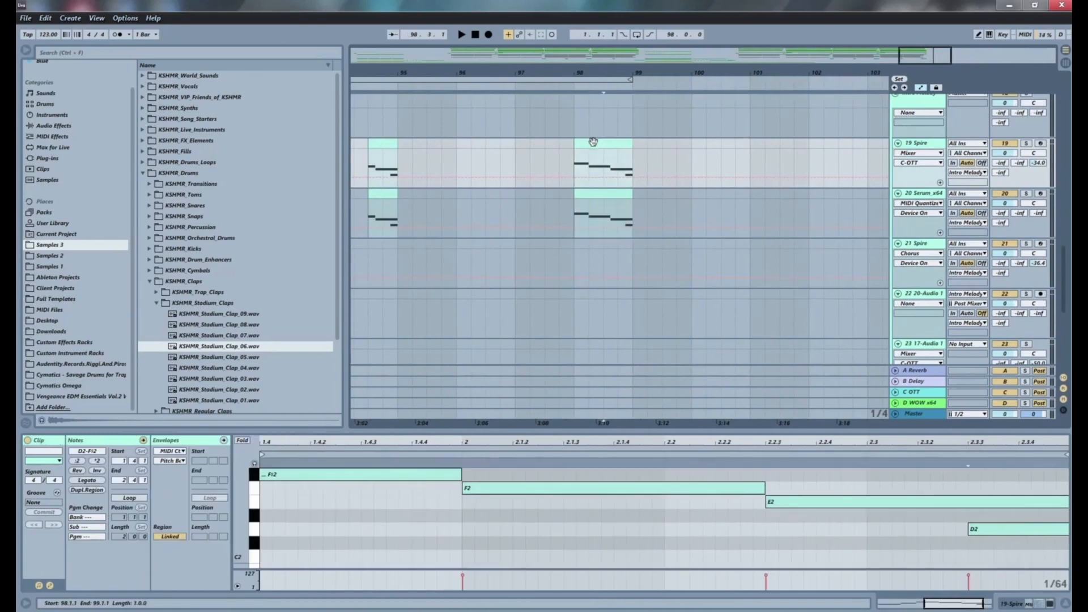
left_click(1066, 503)
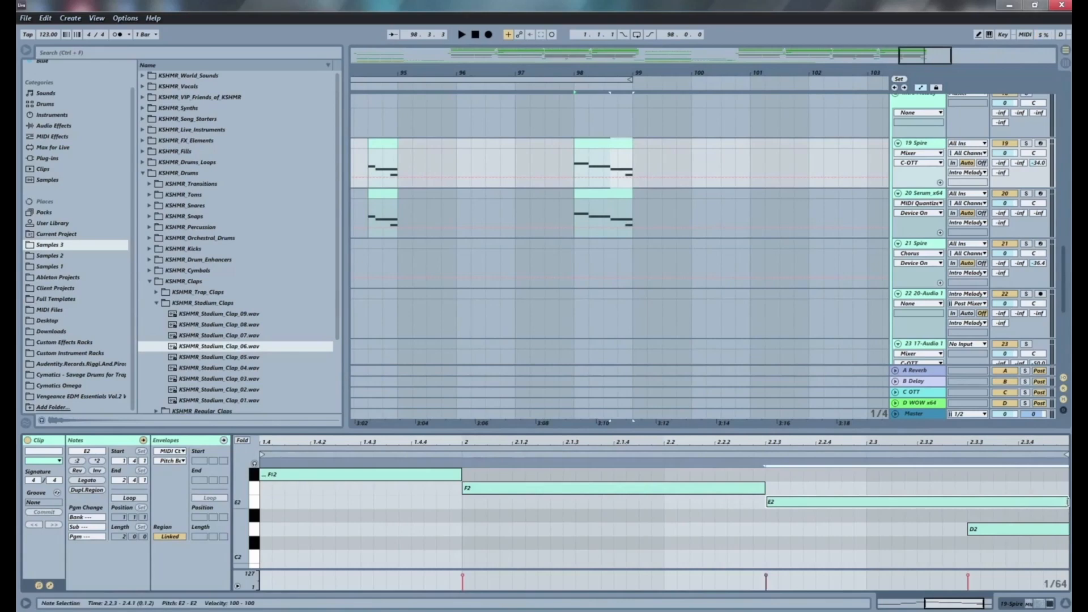
left_click_drag(1068, 503, 957, 503)
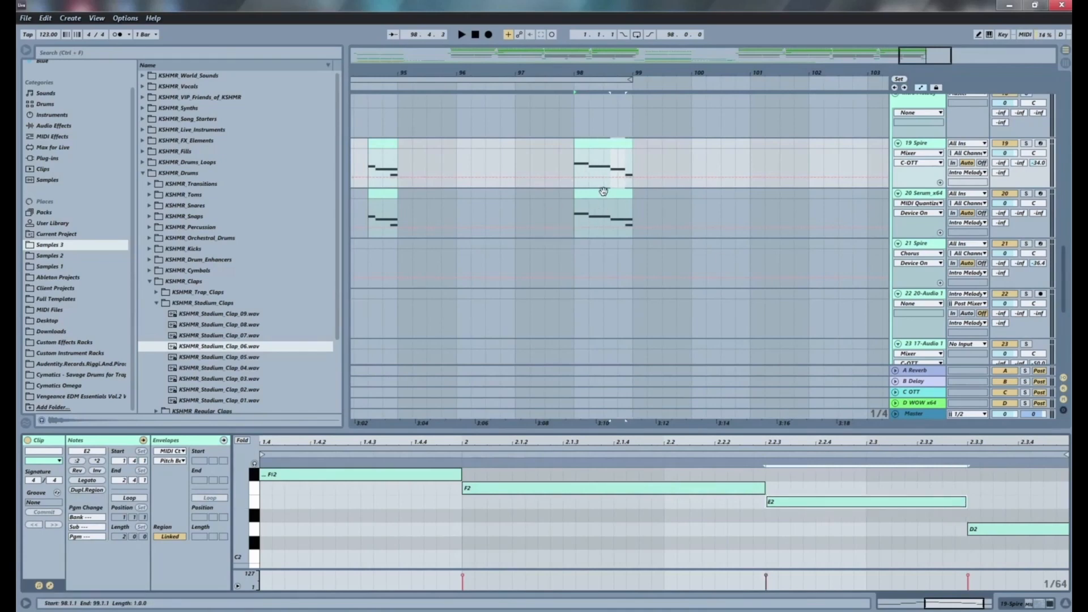
Shorten the E2 note in the bar 98 clip on the 20 Serum_x64 track so it ends where the D2 note starts.
left_click(604, 191)
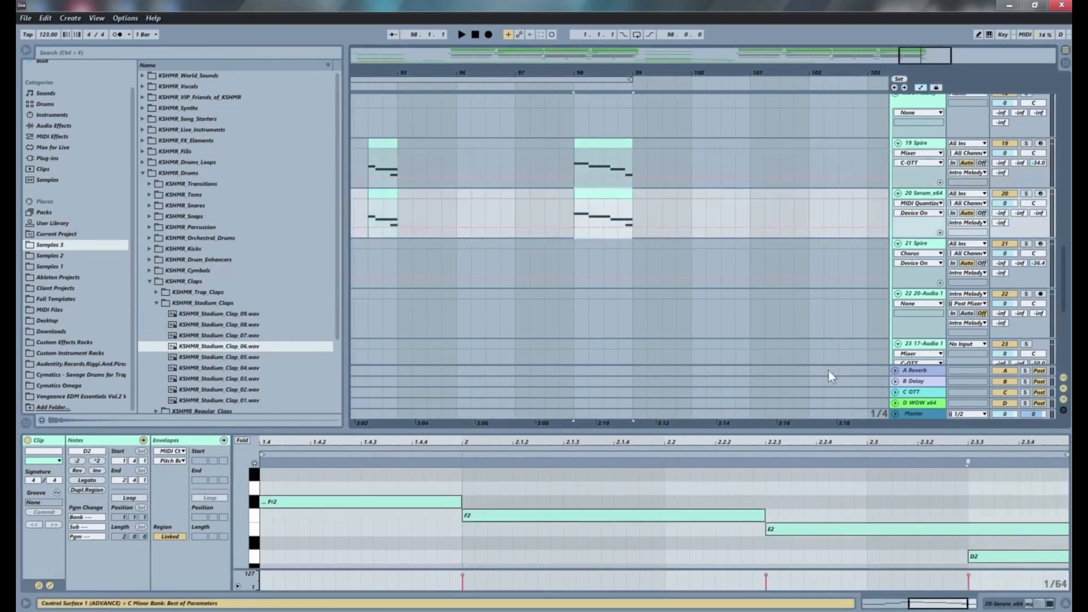
left_click(1058, 532)
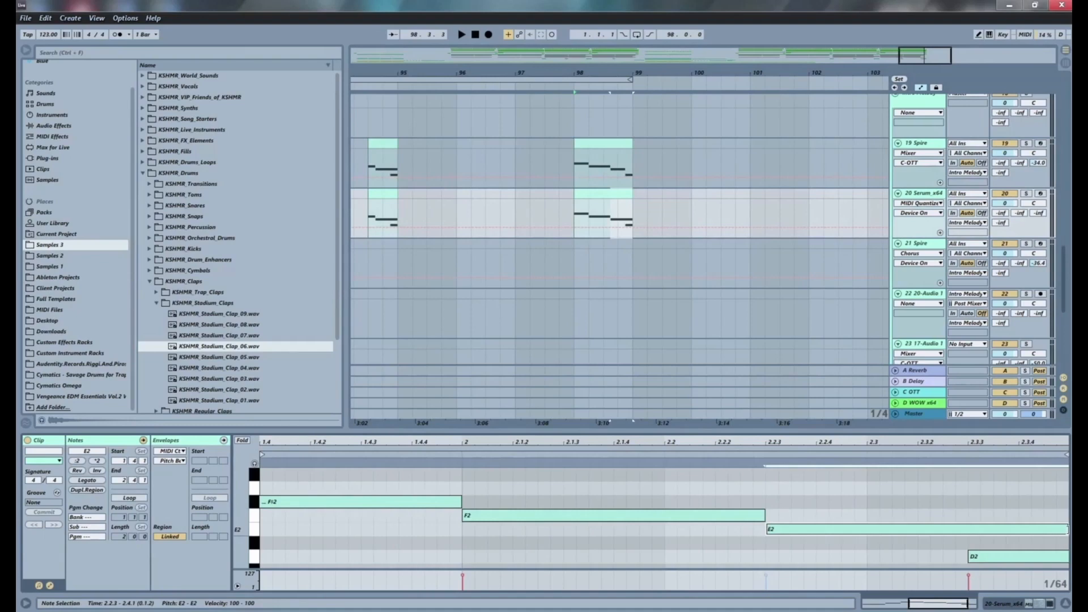
left_click_drag(1069, 530, 986, 529)
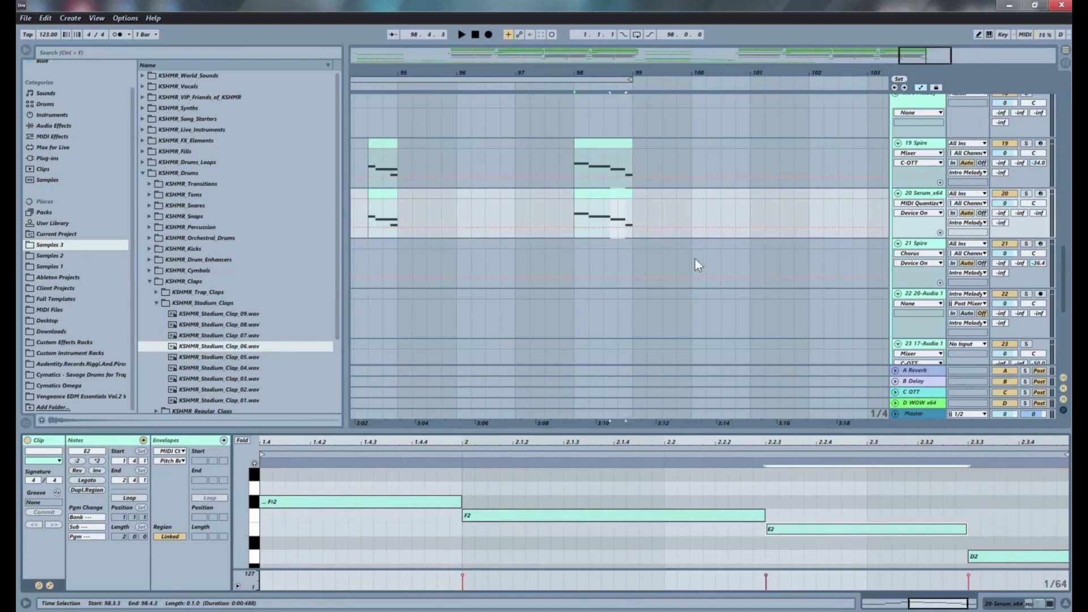
Play the end of the drop from bar 97.3 and inspect the devices on the 19 Spire and 20 Serum_x64 tracks.
left_click(550, 214)
key("space")
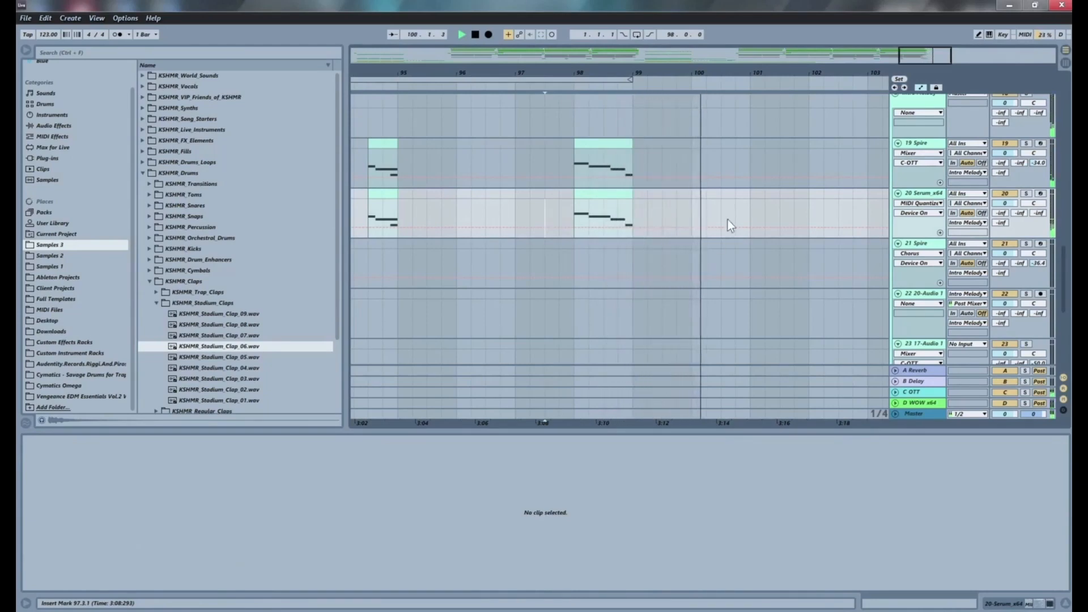
key("space")
key("space")
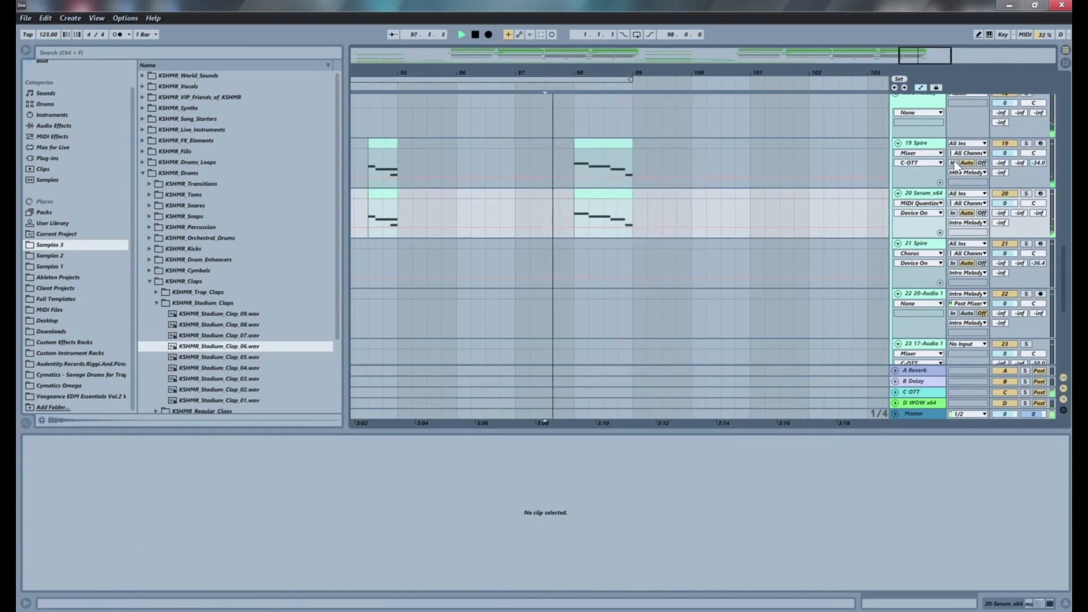
left_click(921, 148)
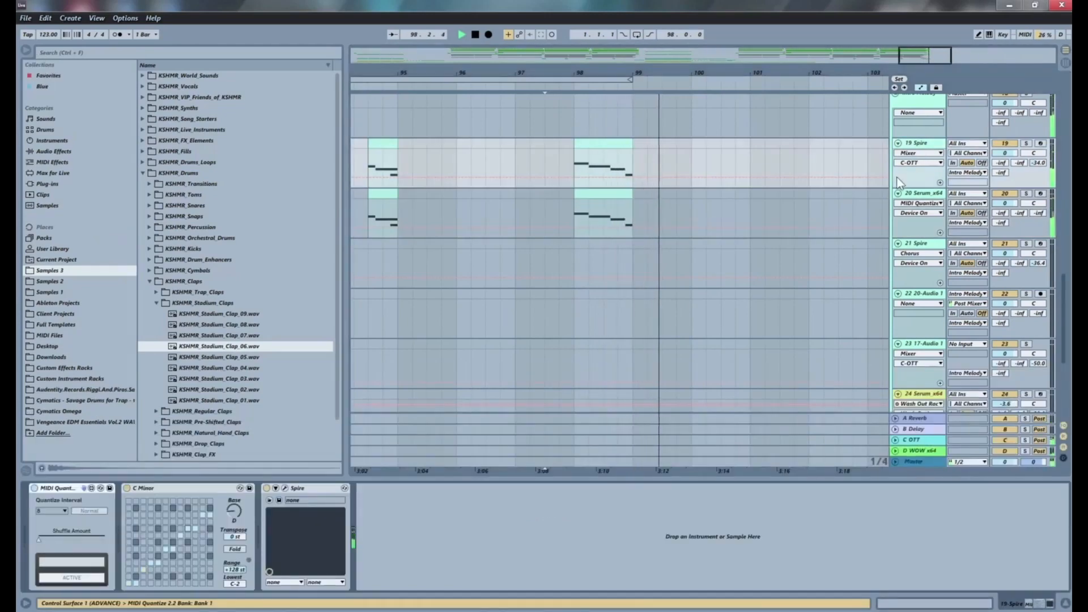
left_click(918, 197)
key("space")
key("space")
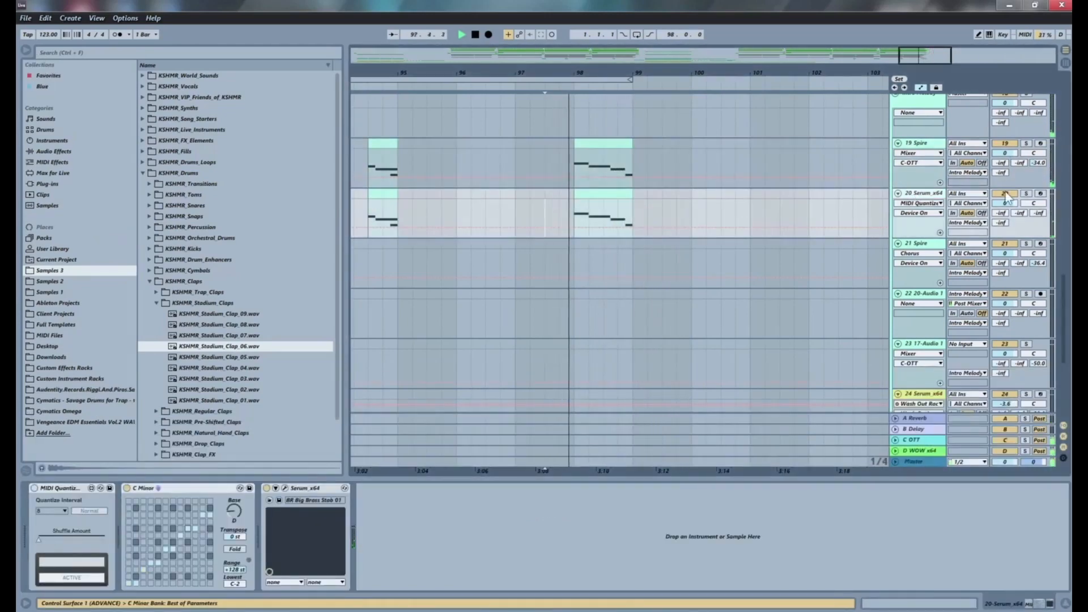
Solo the 20 Serum_x64 track and the 19 Spire track in turn to hear how each one ends after bar 98.
left_click(1028, 193)
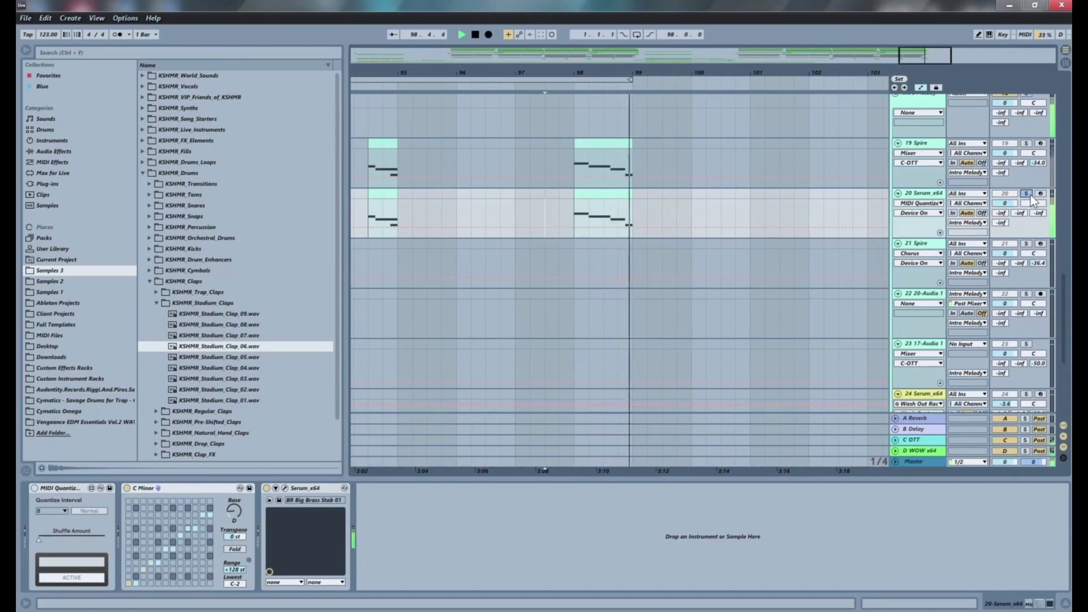
left_click(1029, 144)
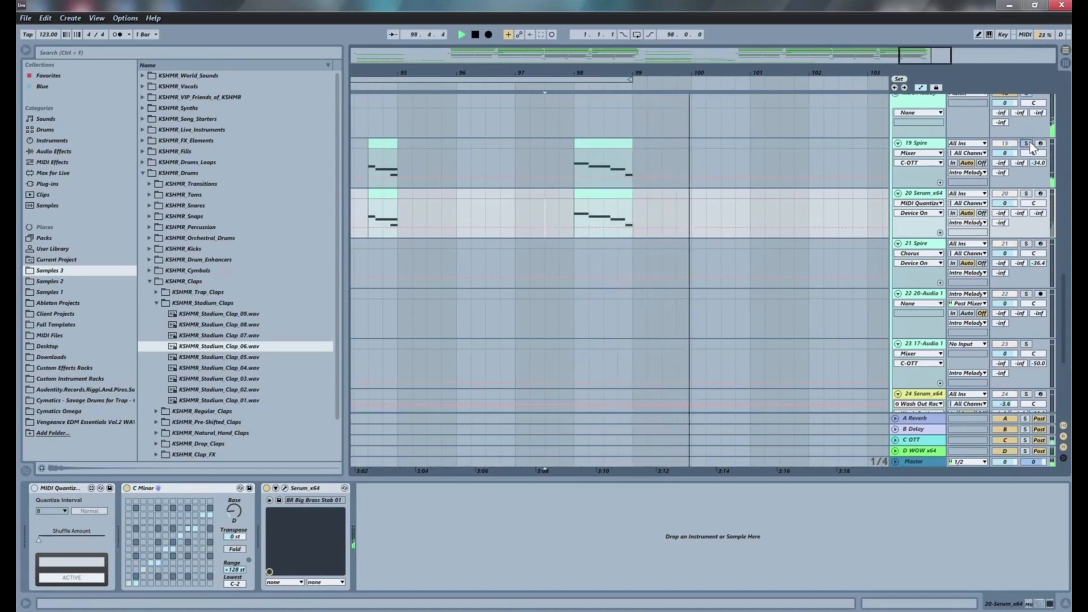
key("space")
key("space")
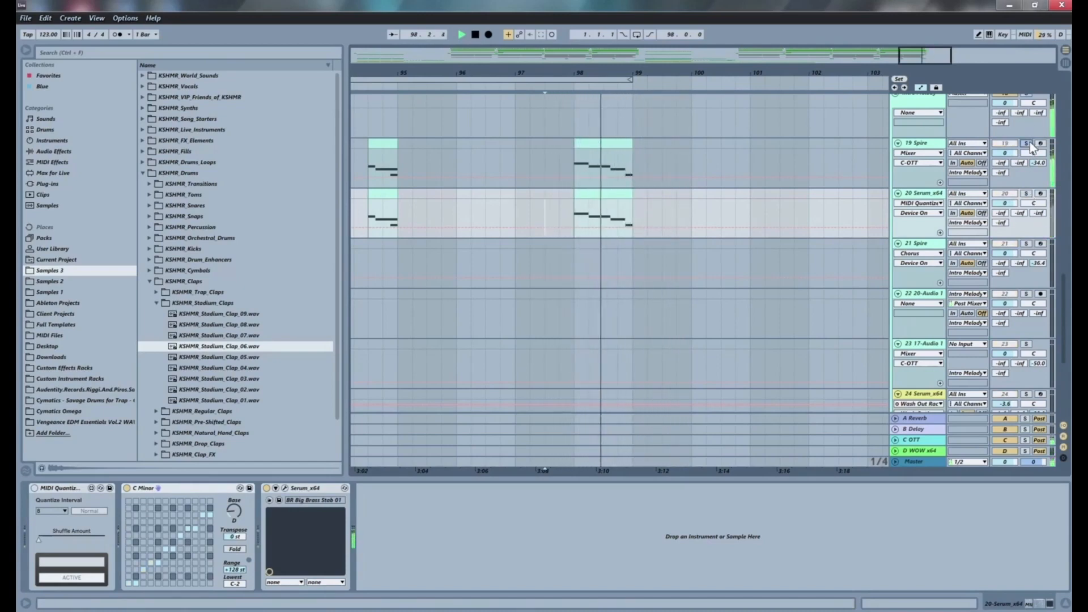
key("space")
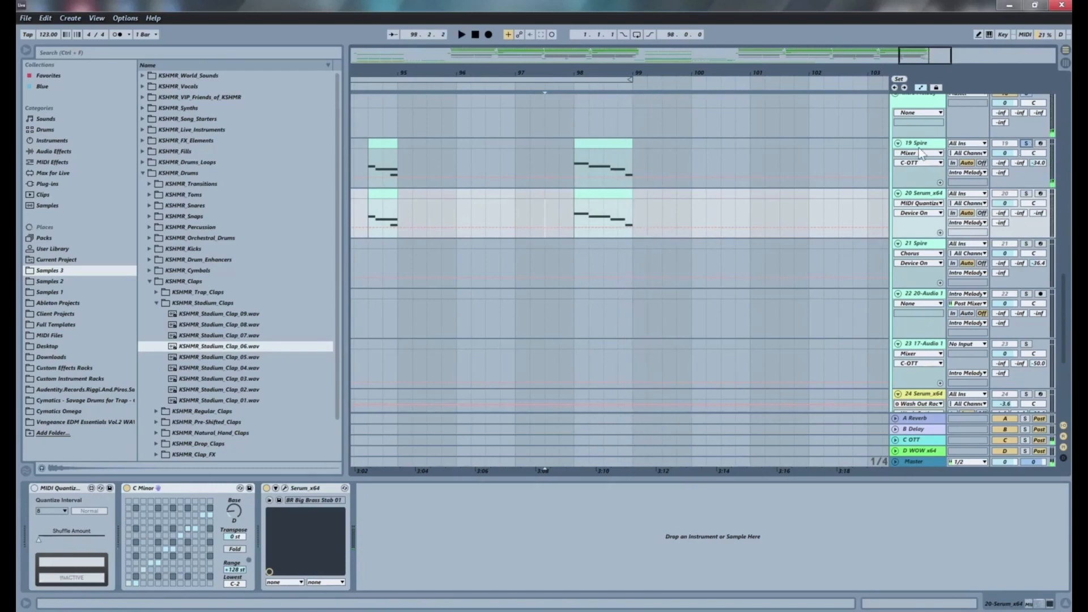
Try deleting the final D2 note from the bar 98 clip on 19 Spire, unsolo the track and listen from bar 97.4.
double_click(606, 143)
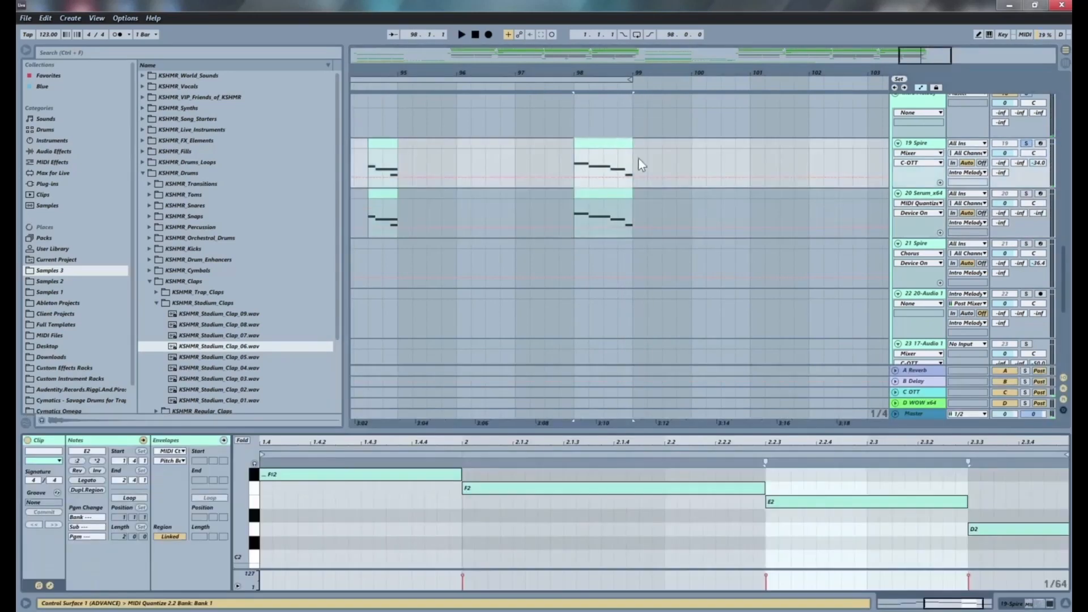
double_click(989, 532)
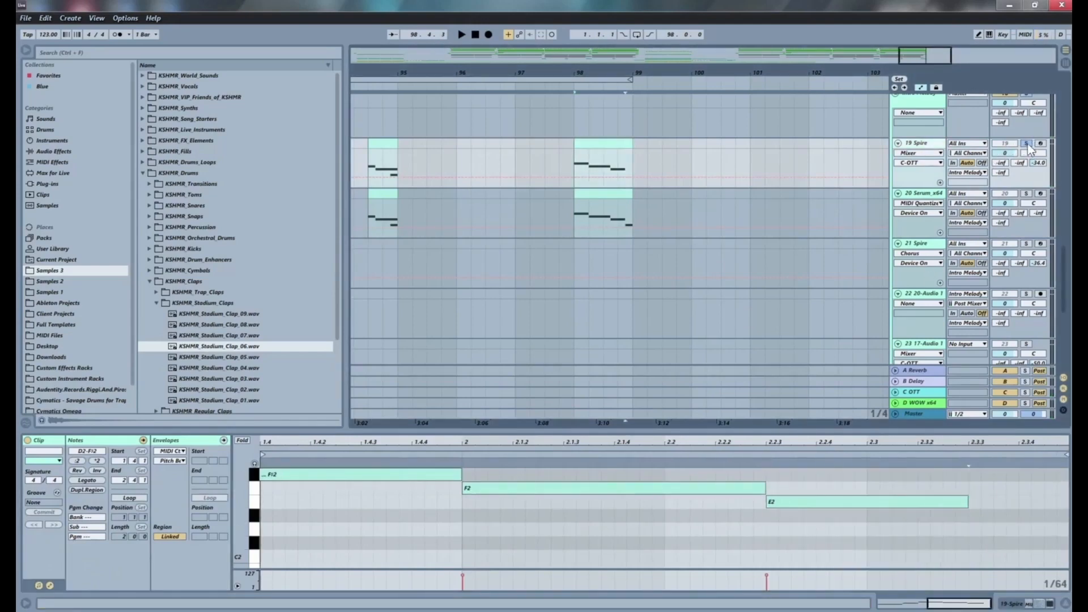
left_click(559, 197)
key("space")
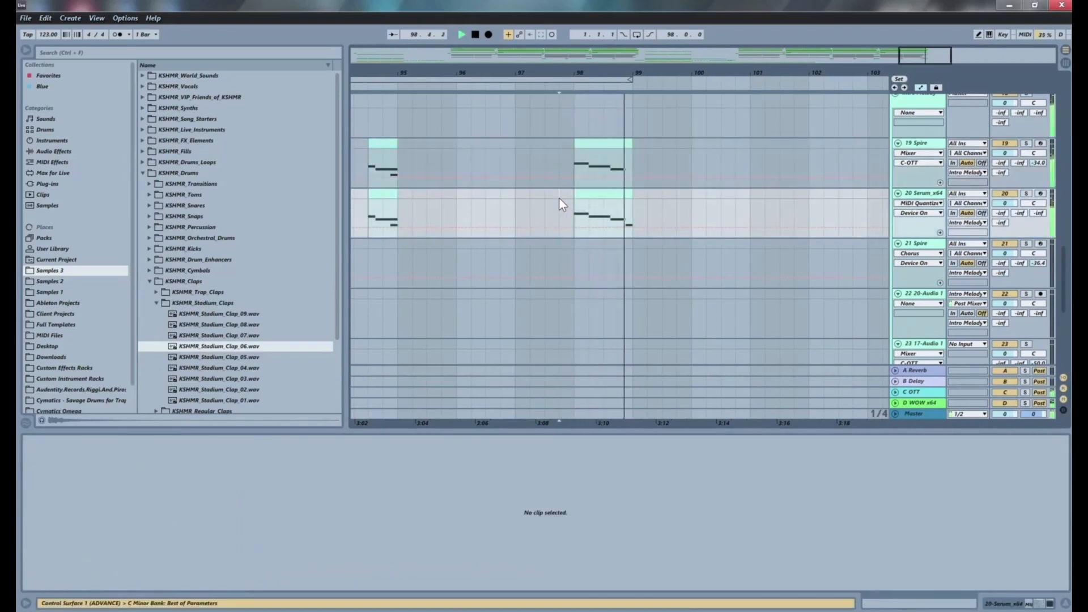
key("space")
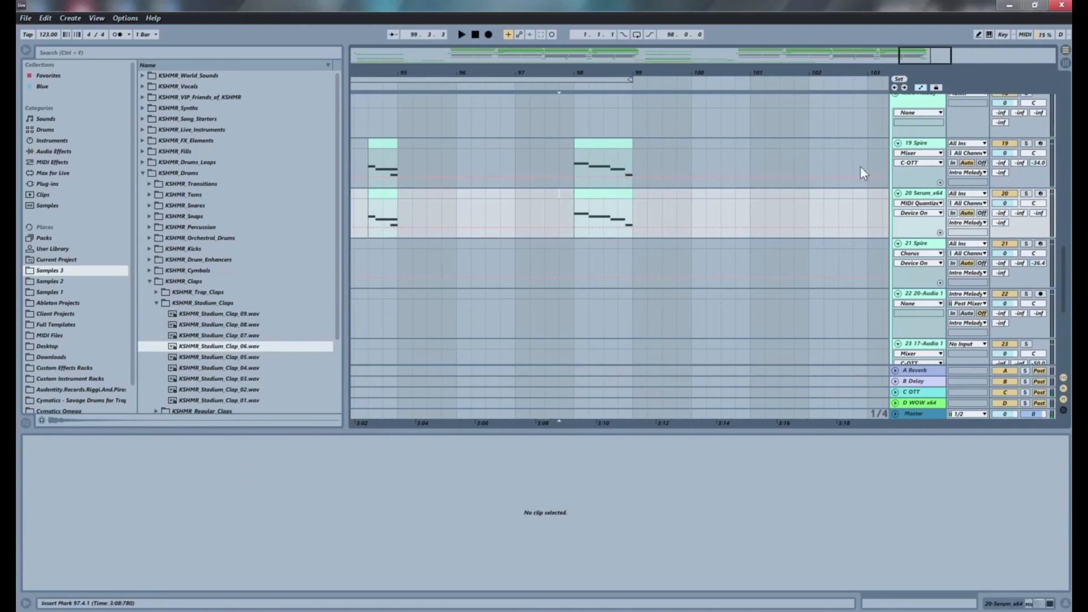
Automate Speaker On for the 19 Spire track so it switches off at bar 99, and check the ending by playing from bar 98.
left_click(1011, 143)
left_click(632, 181)
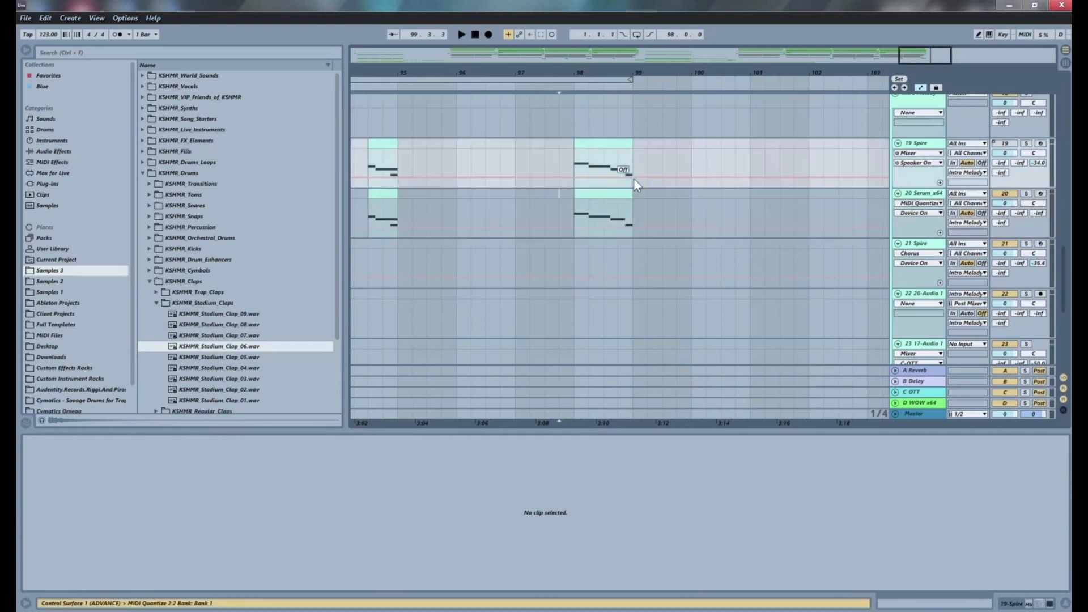
left_click_drag(615, 172, 615, 158)
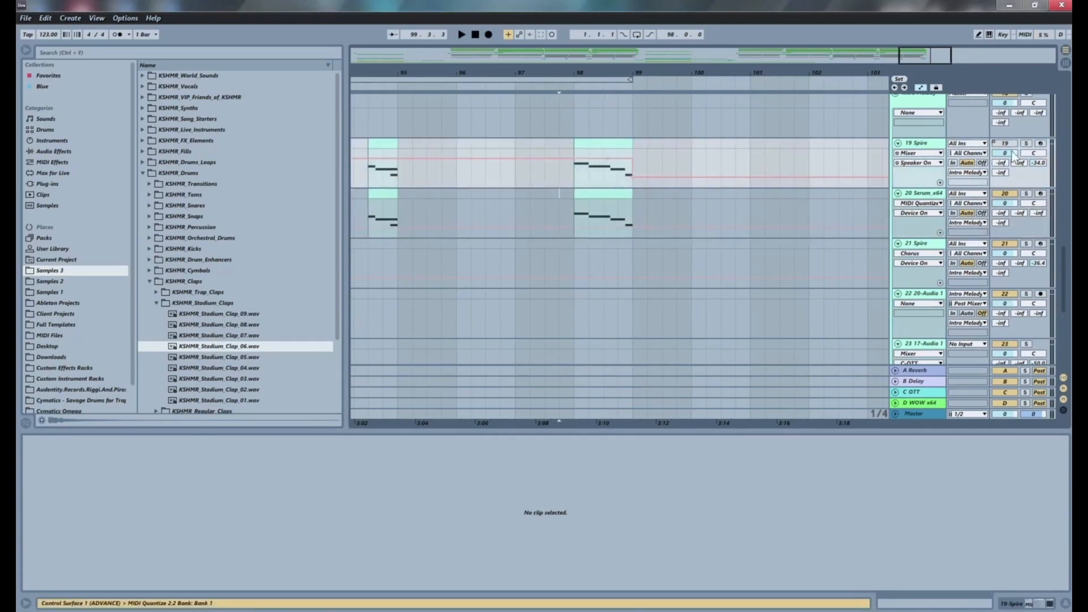
left_click(569, 179)
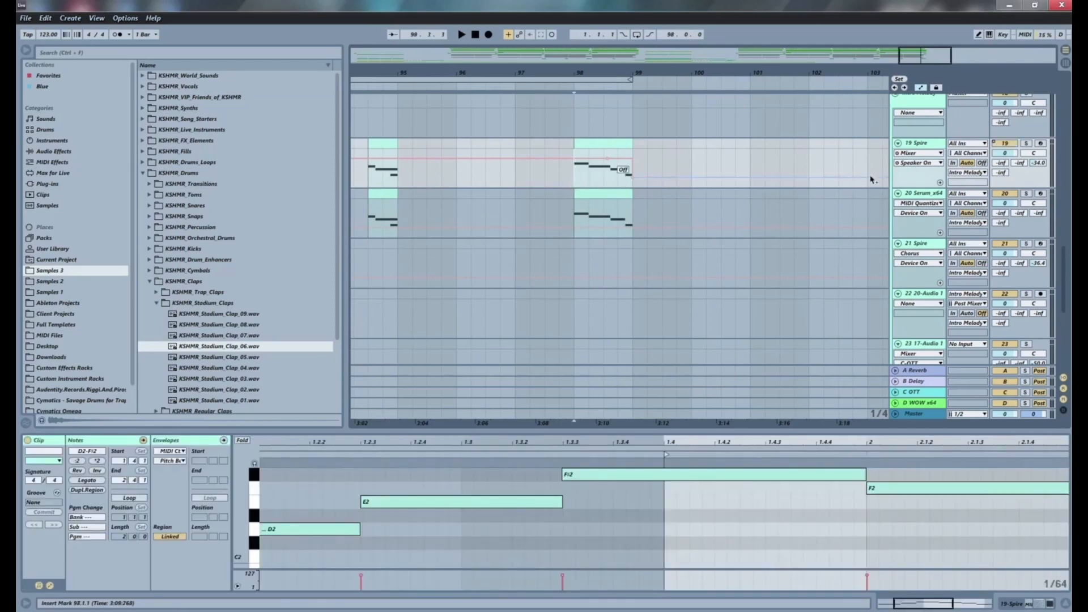
key("space")
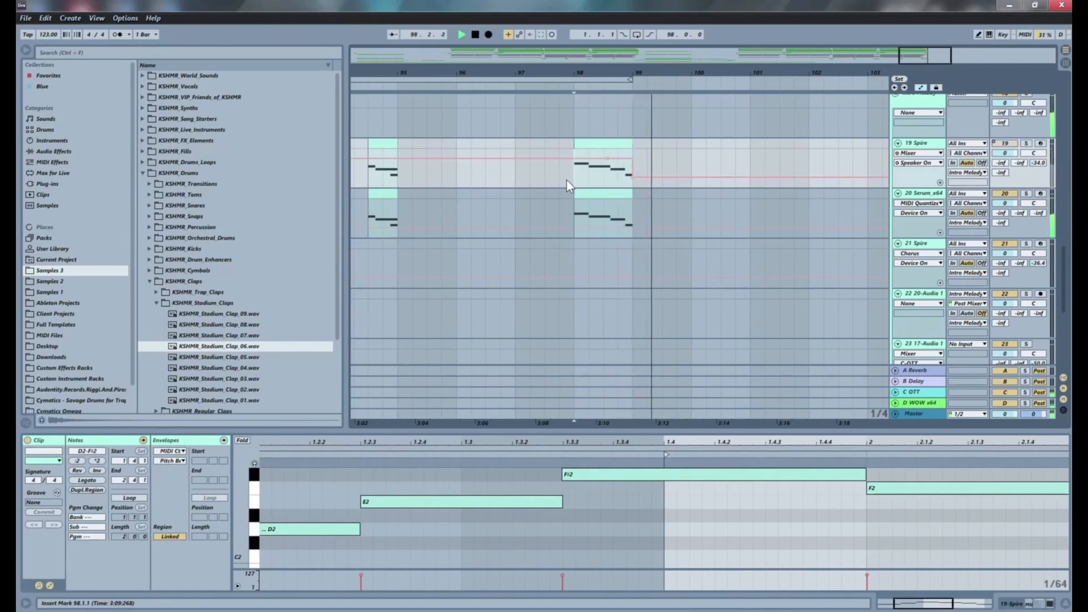
key("space")
key("space")
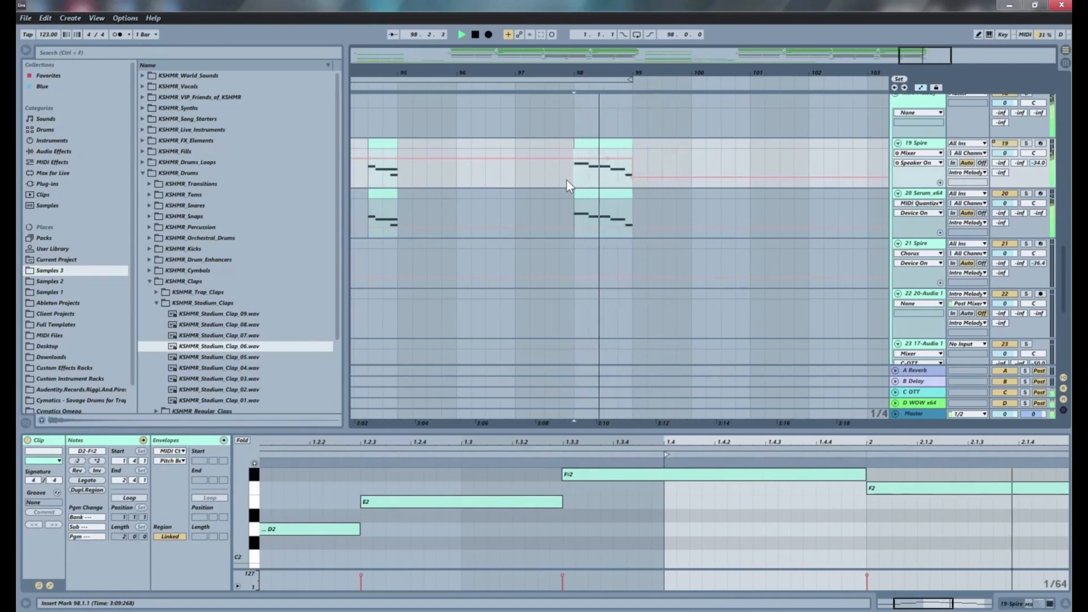
key("space")
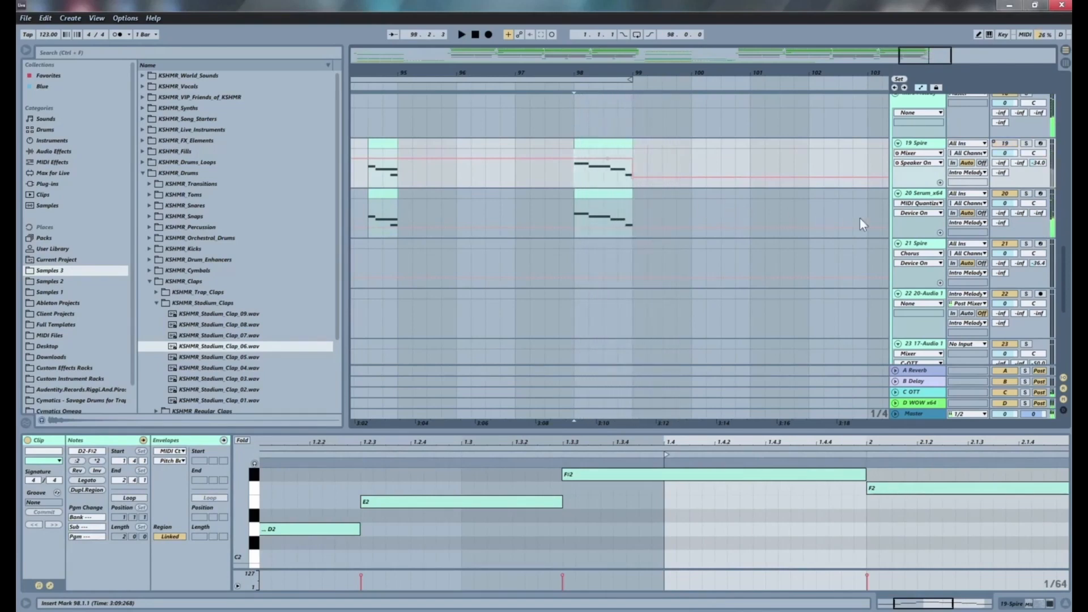
Add the Reverb audio effect after Serum_x64 on the 20 Serum_x64 track.
left_click(924, 198)
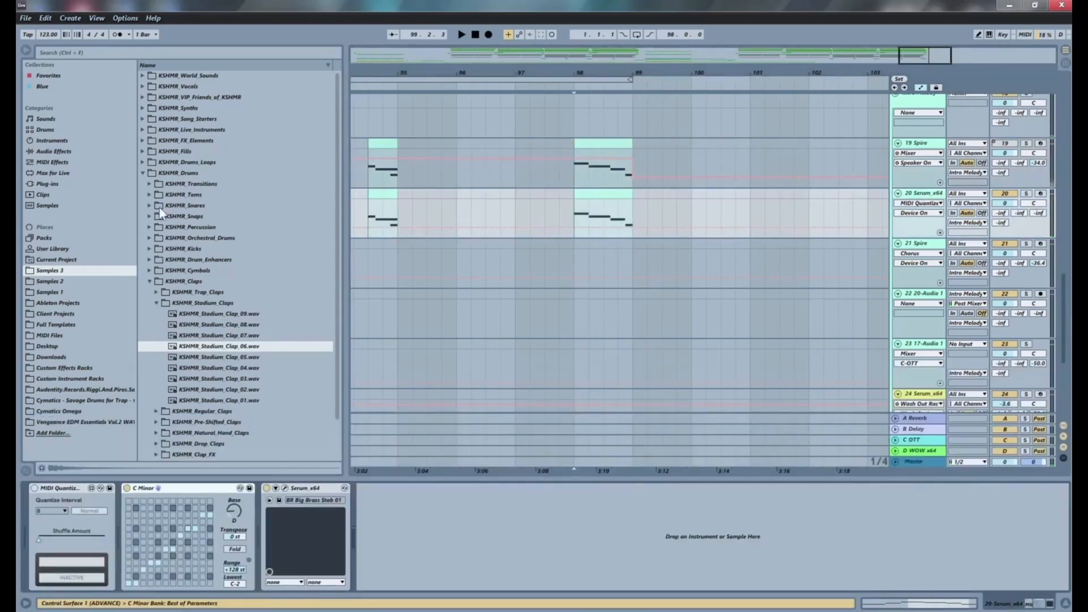
left_click(56, 153)
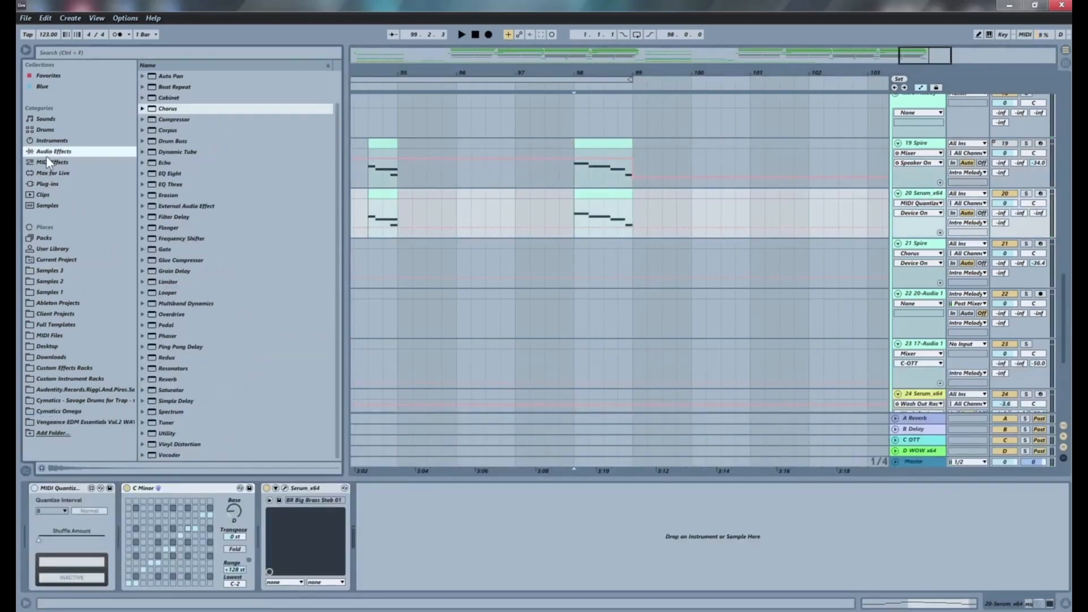
left_click_drag(217, 380, 496, 570)
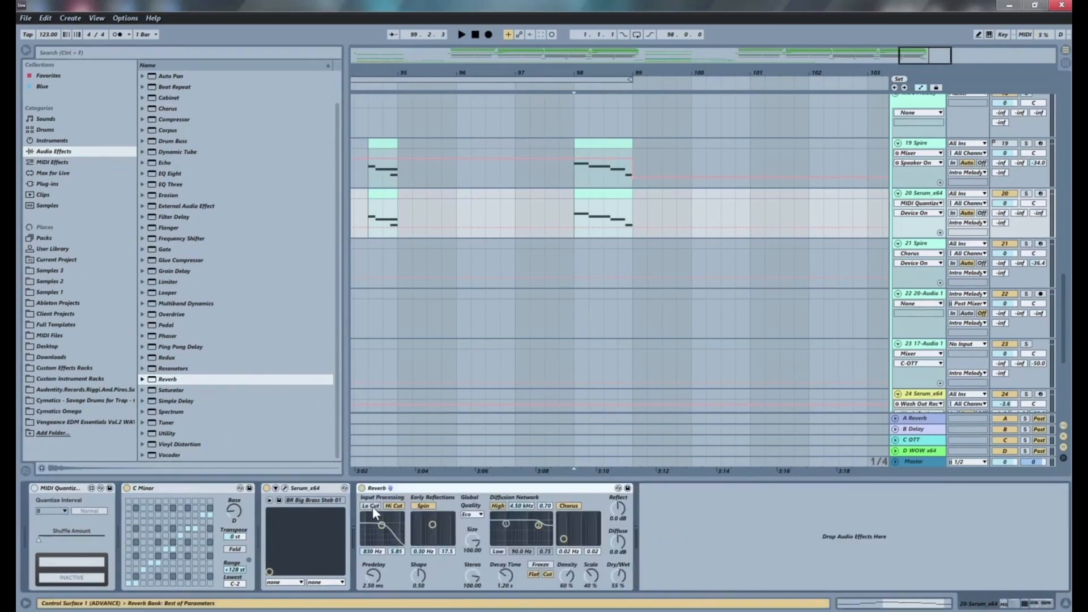
Automate the Reverb's Device On to switch on during the final D2 note of bar 98, and play from bar 98.
left_click(617, 226)
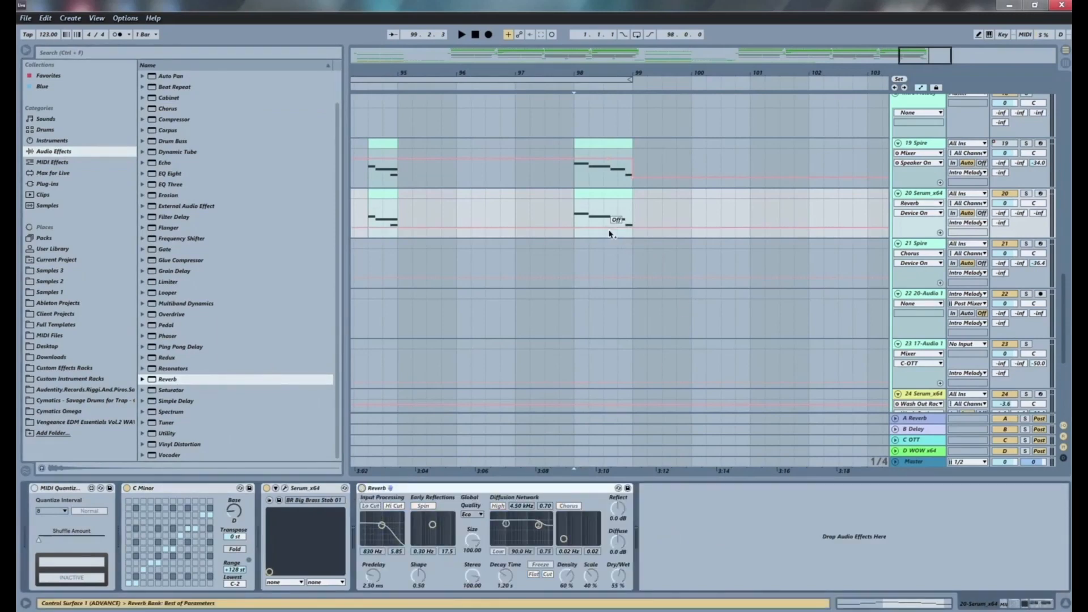
left_click_drag(636, 68, 600, 211)
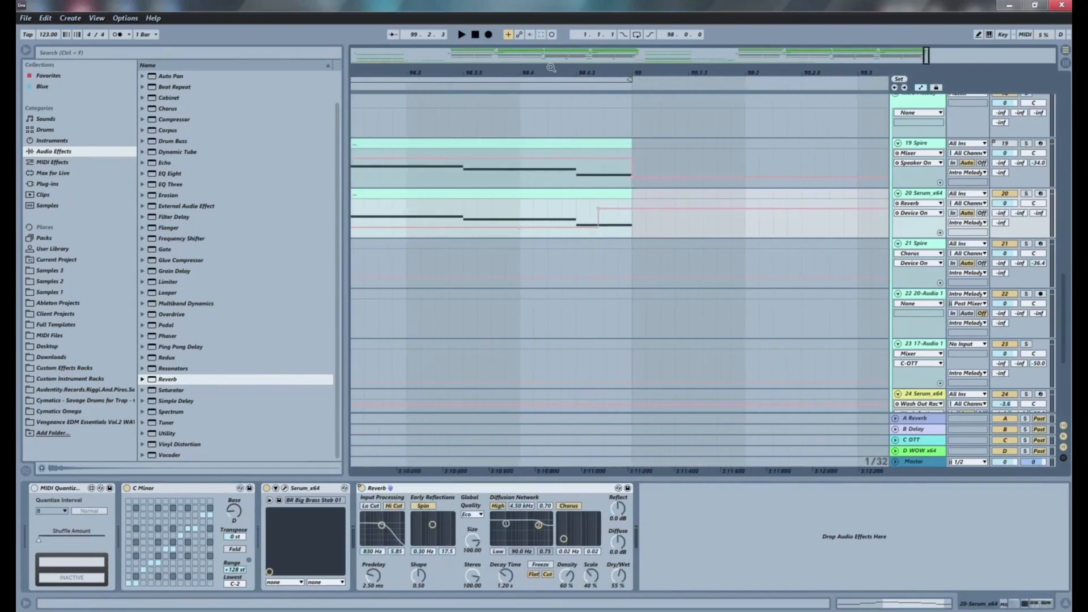
left_click_drag(552, 68, 551, 20)
key("space")
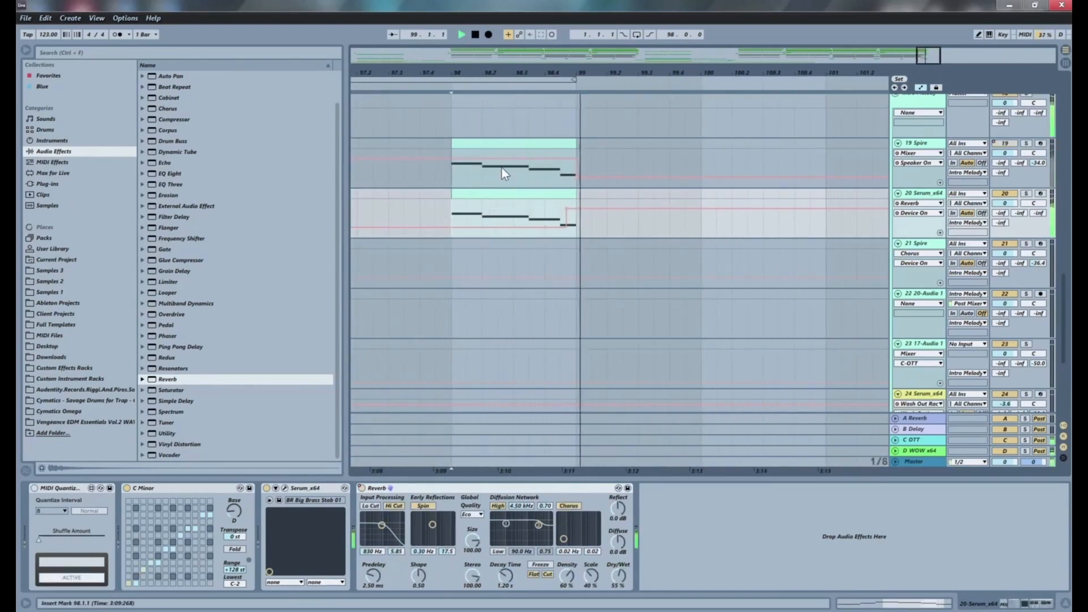
key("space")
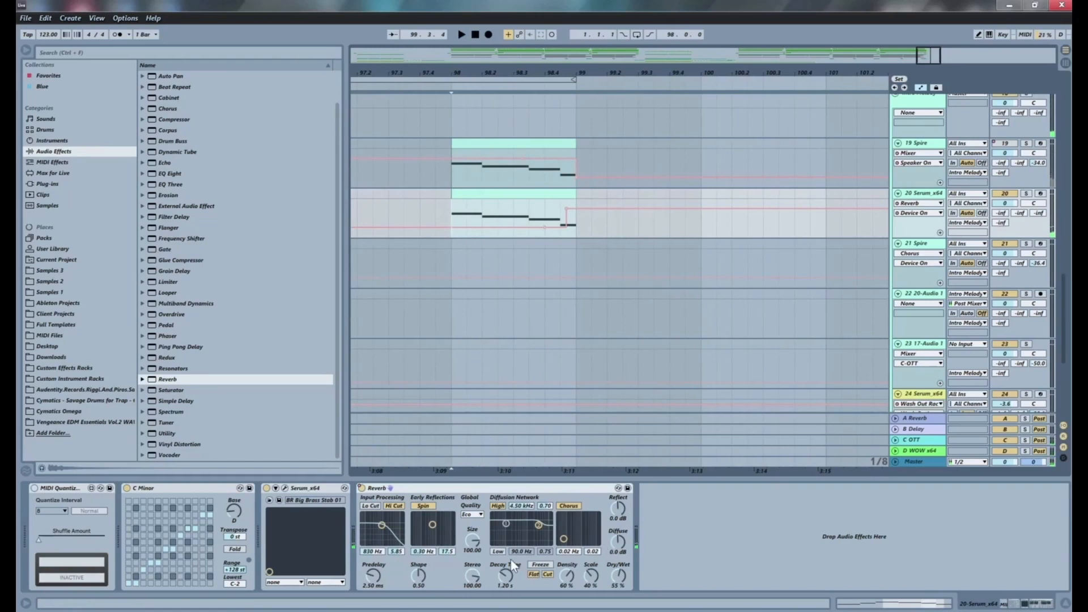
Set the Reverb's decay time to 5.21 s, listen to the tail from bar 98 and return to the whole arrangement.
left_click_drag(509, 577, 509, 544)
key("space")
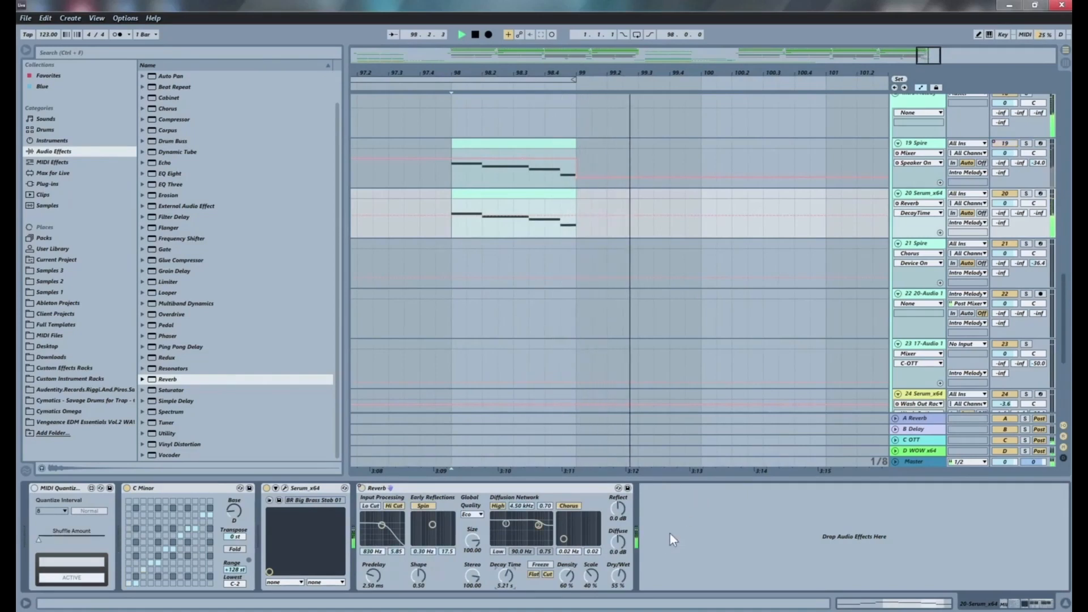
key("space")
left_click_drag(453, 73, 768, 9)
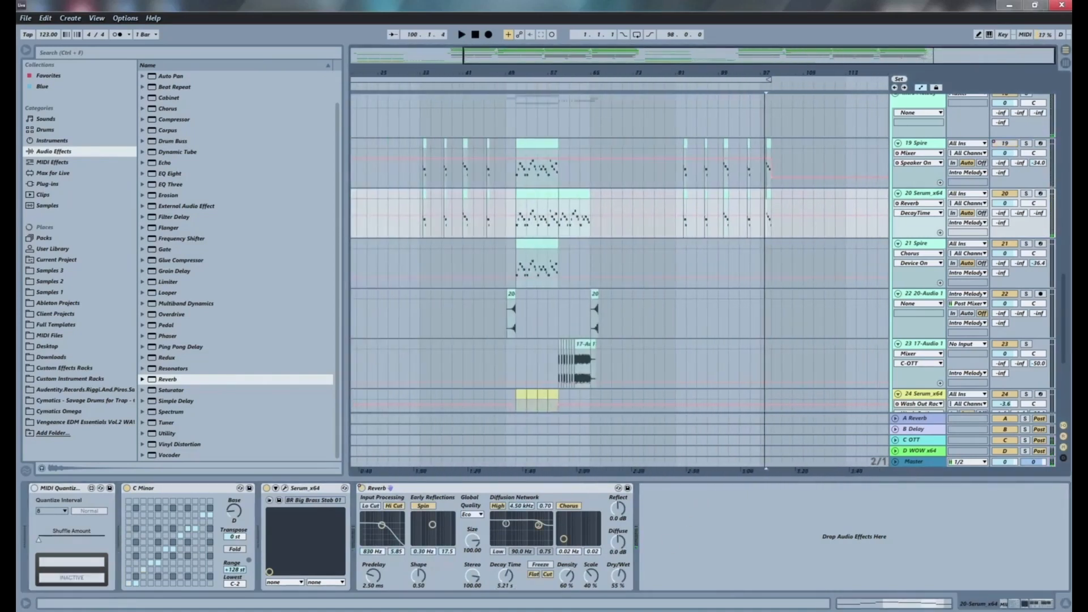
scroll(714, 218, "up", 15)
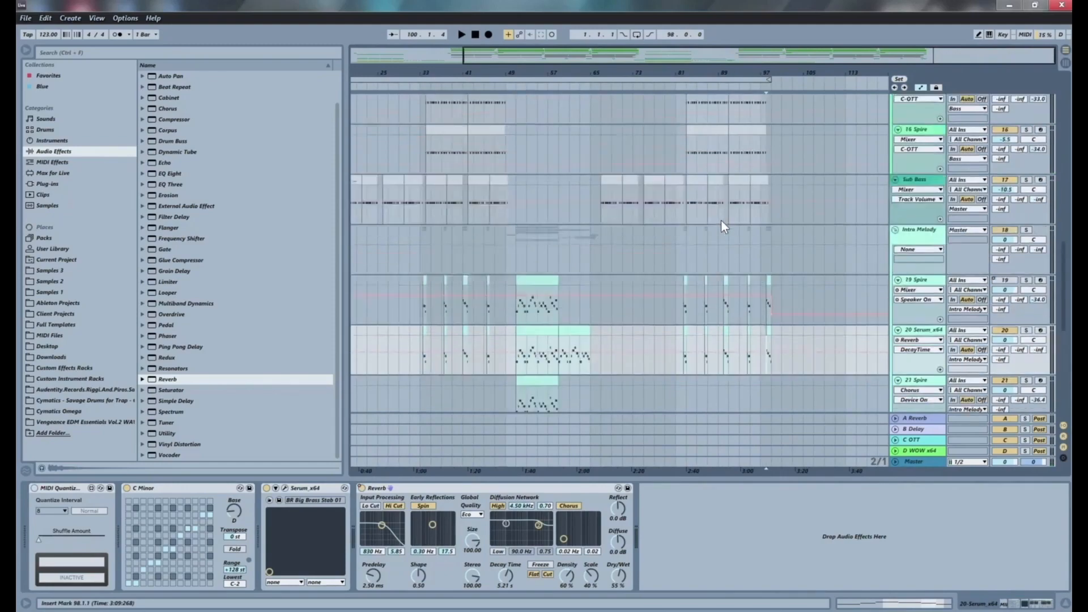
Play the whole arrangement from bar 1 through the final reverb tail after bar 99 and stop playback.
scroll(732, 233, "up", 6)
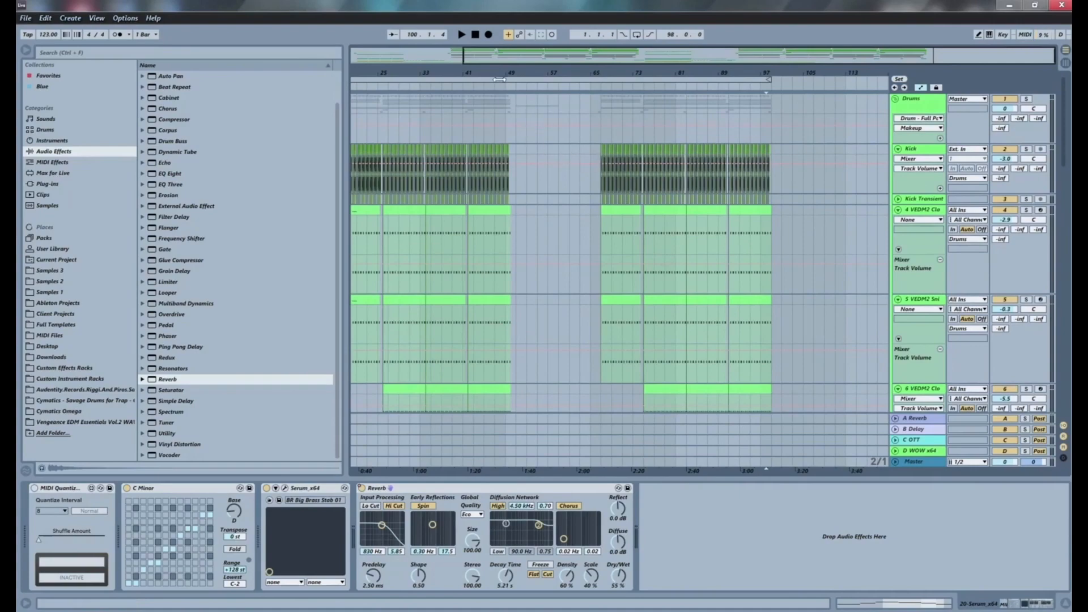
left_click_drag(464, 71, 530, 70)
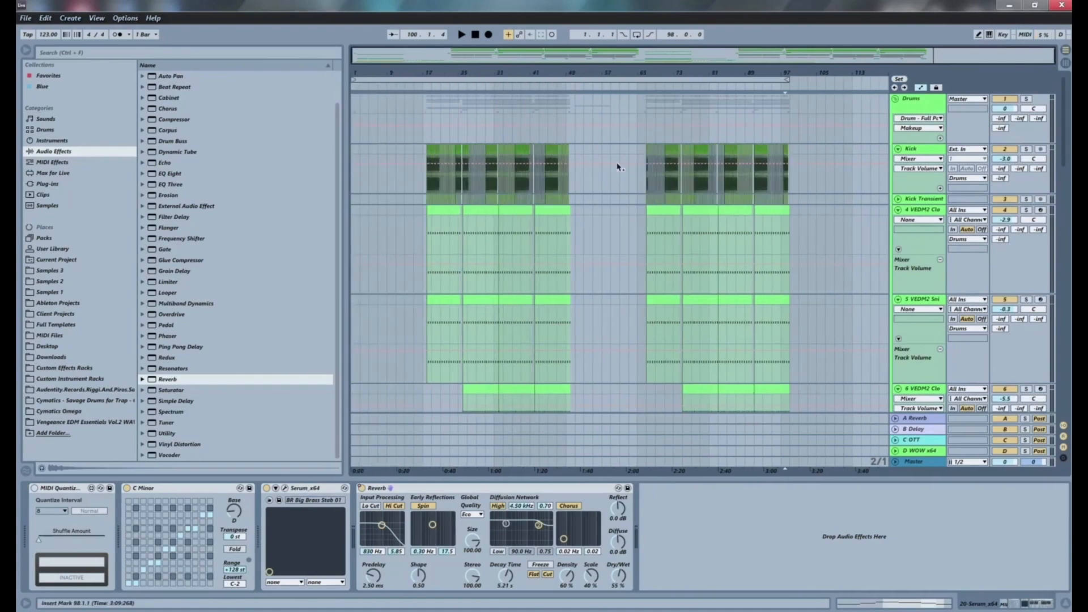
scroll(638, 168, "down", 6)
scroll(650, 139, "down", 6)
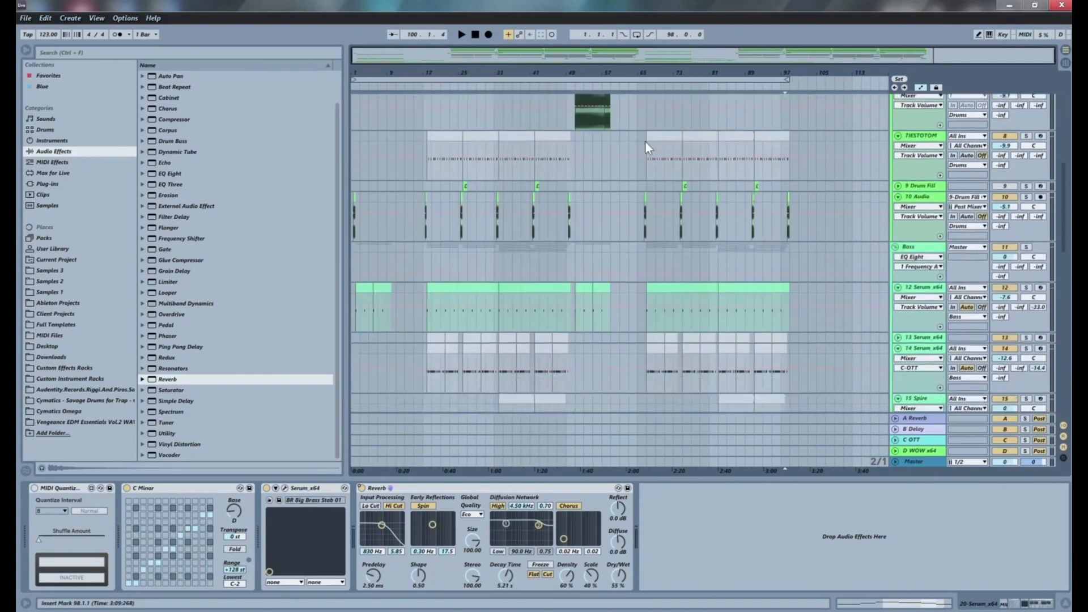
scroll(629, 149, "down", 5)
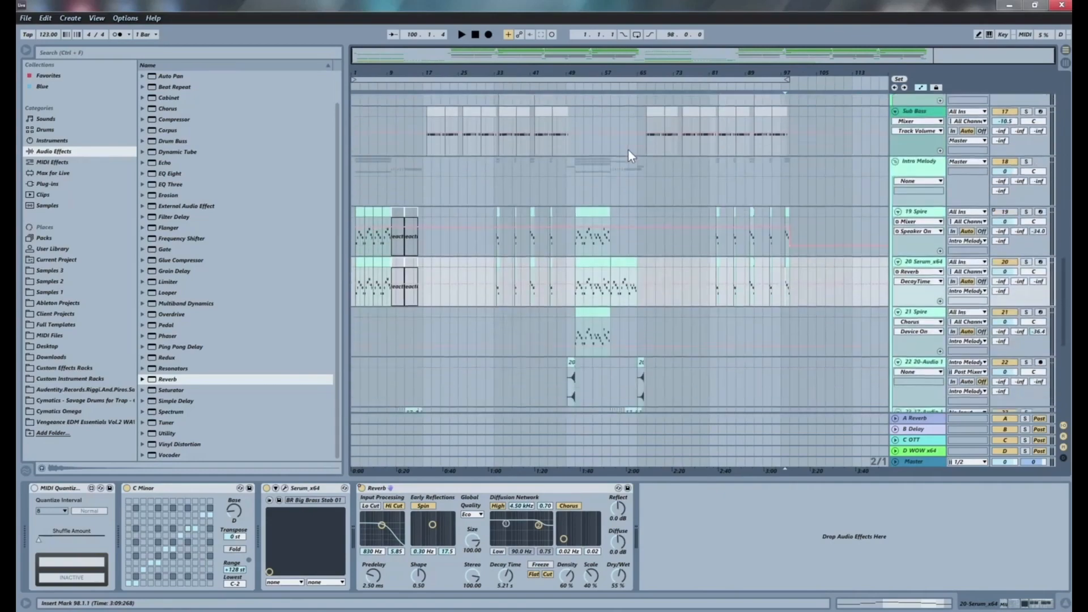
left_click(353, 260)
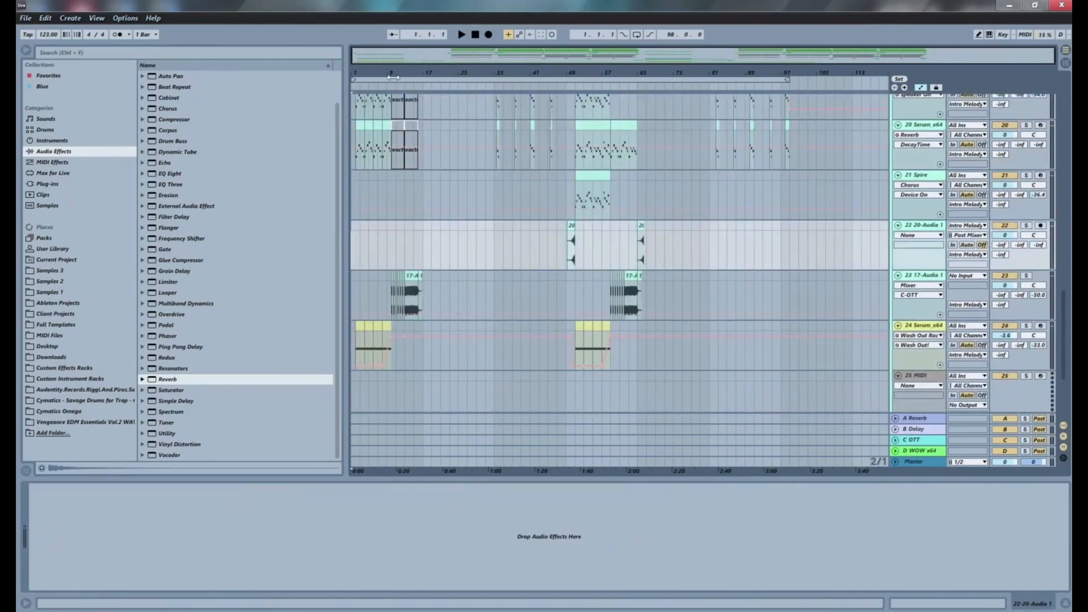
left_click_drag(356, 72, 356, 131)
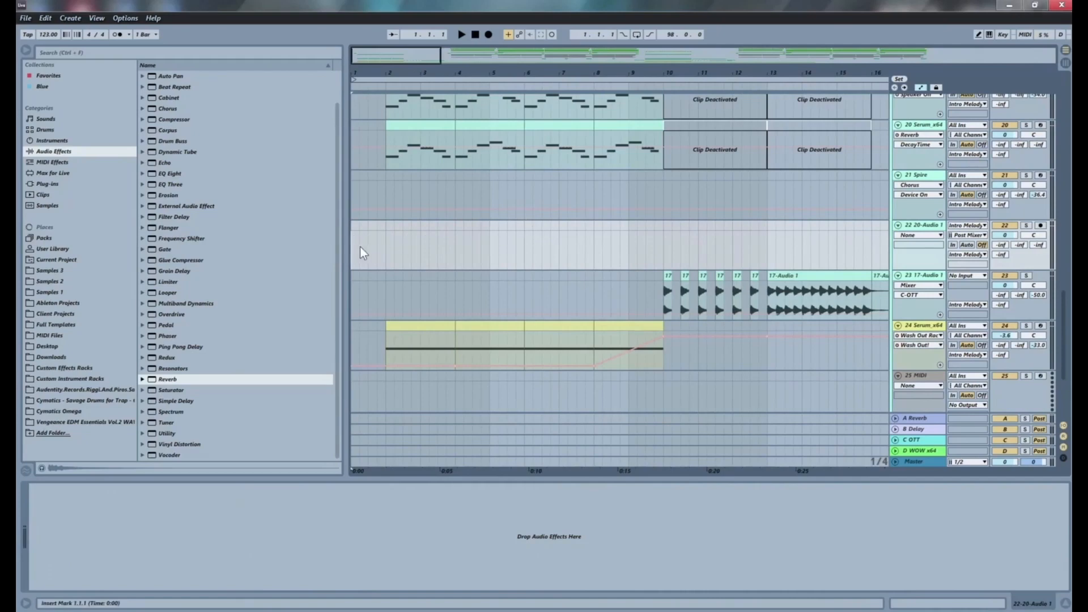
key("space")
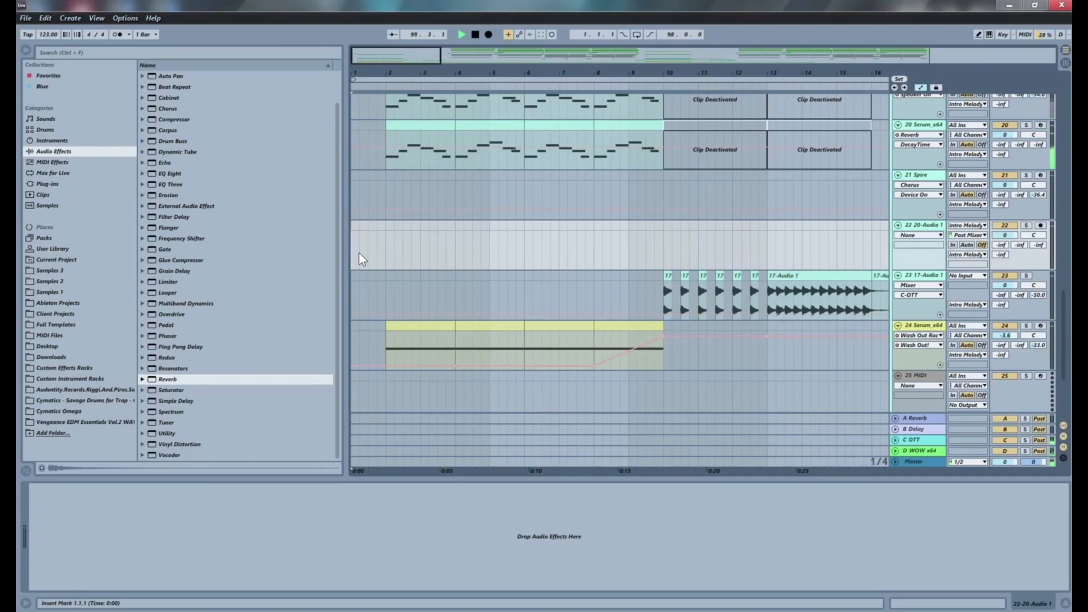
key("space")
left_click_drag(468, 69, 461, 17)
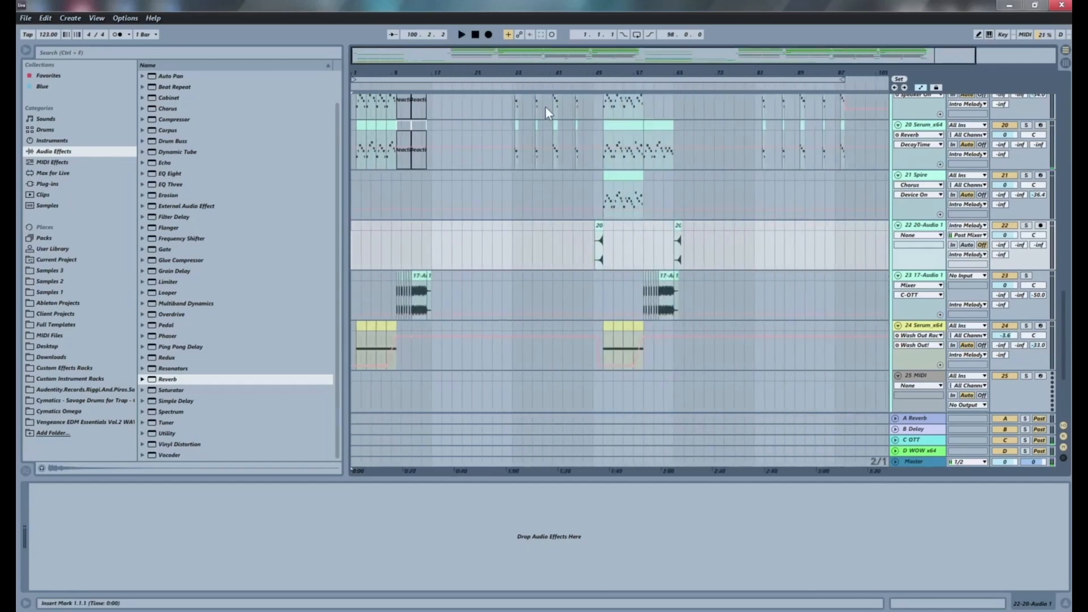
left_click(562, 202)
scroll(564, 196, "up", 3)
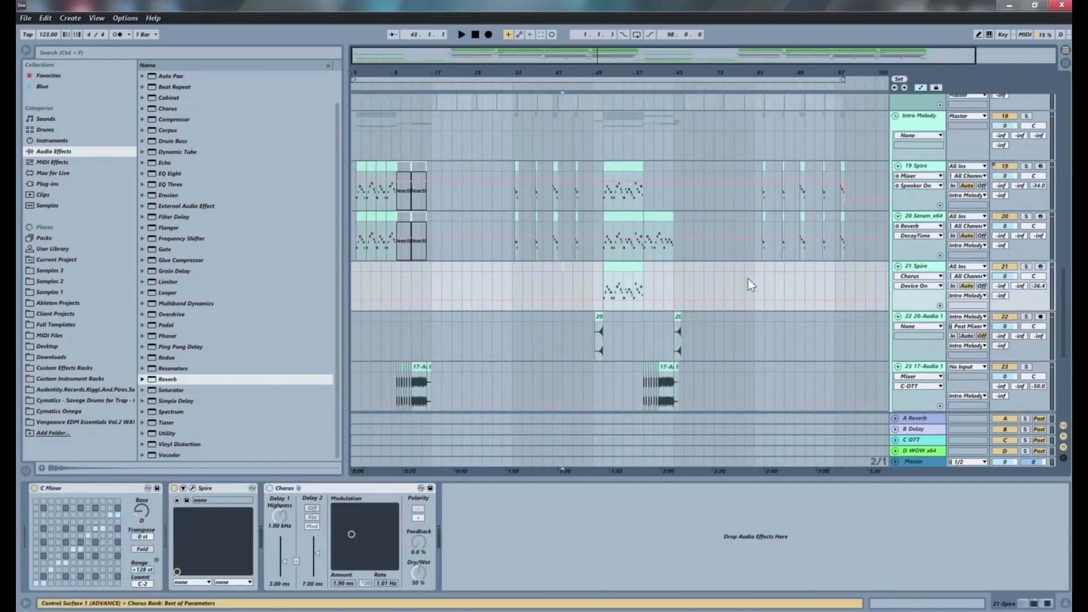
scroll(724, 280, "up", 6)
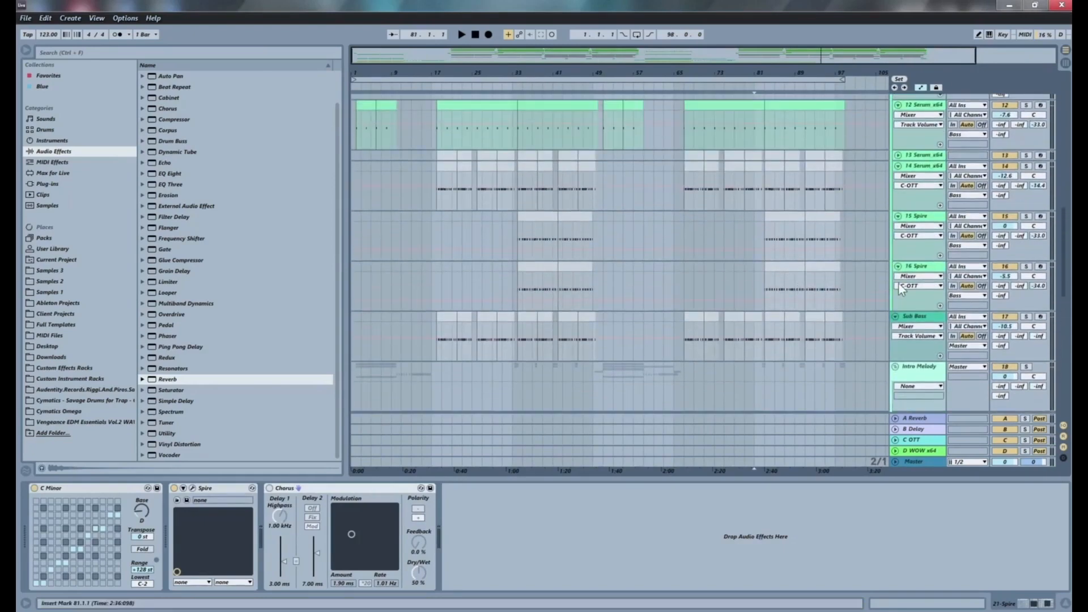
left_click(737, 270)
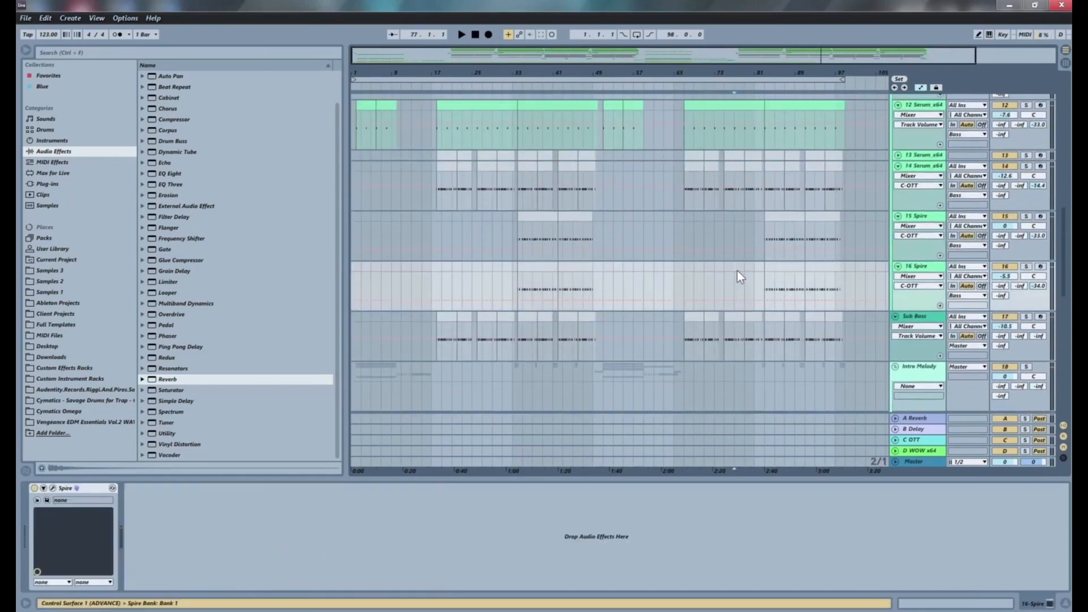
left_click_drag(433, 73, 424, 58)
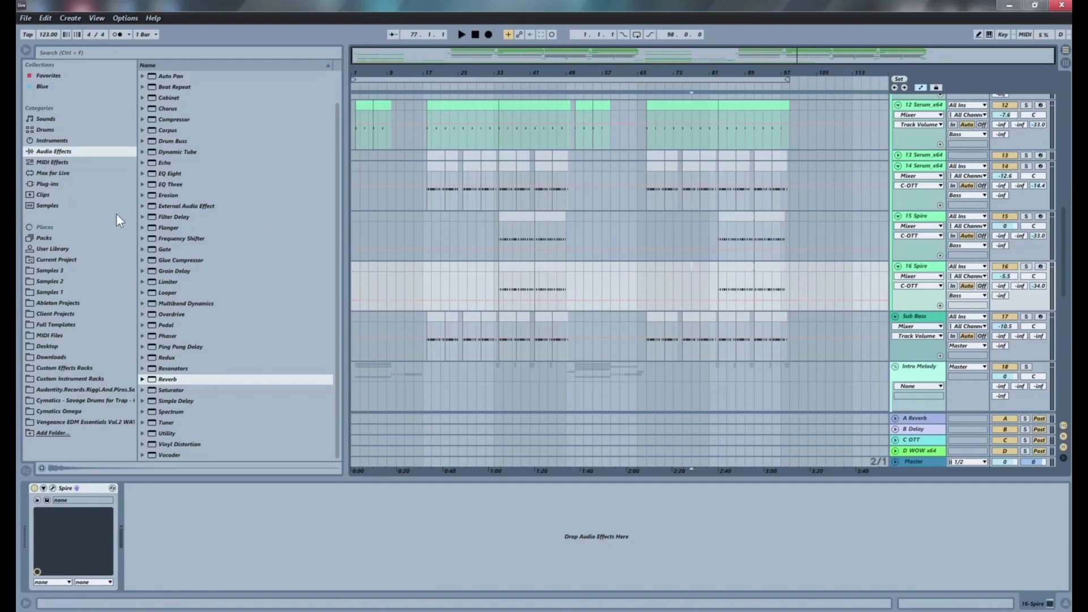
key("alt+Tab")
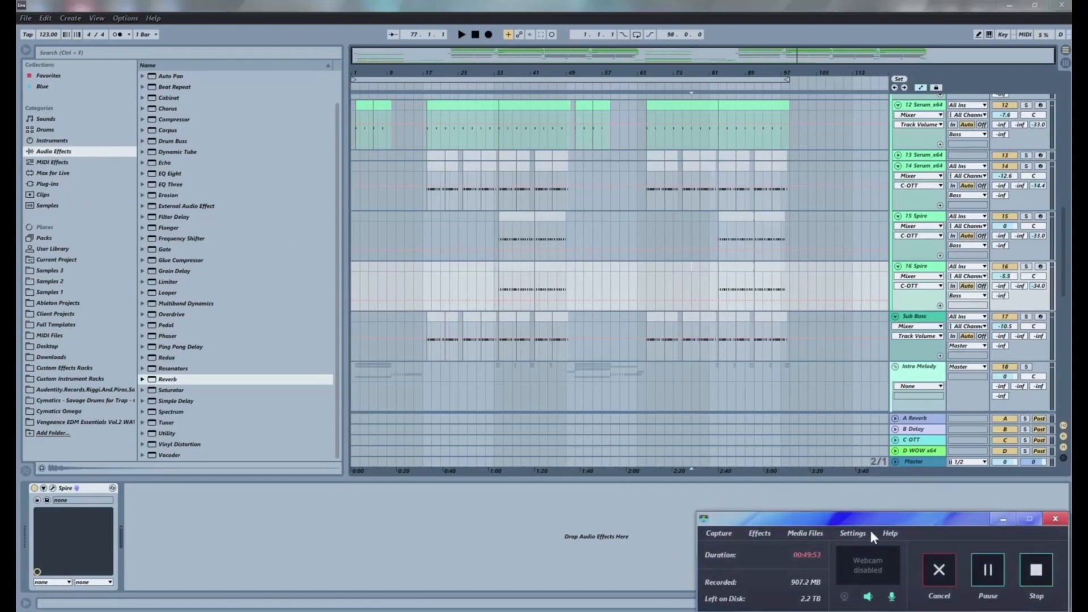